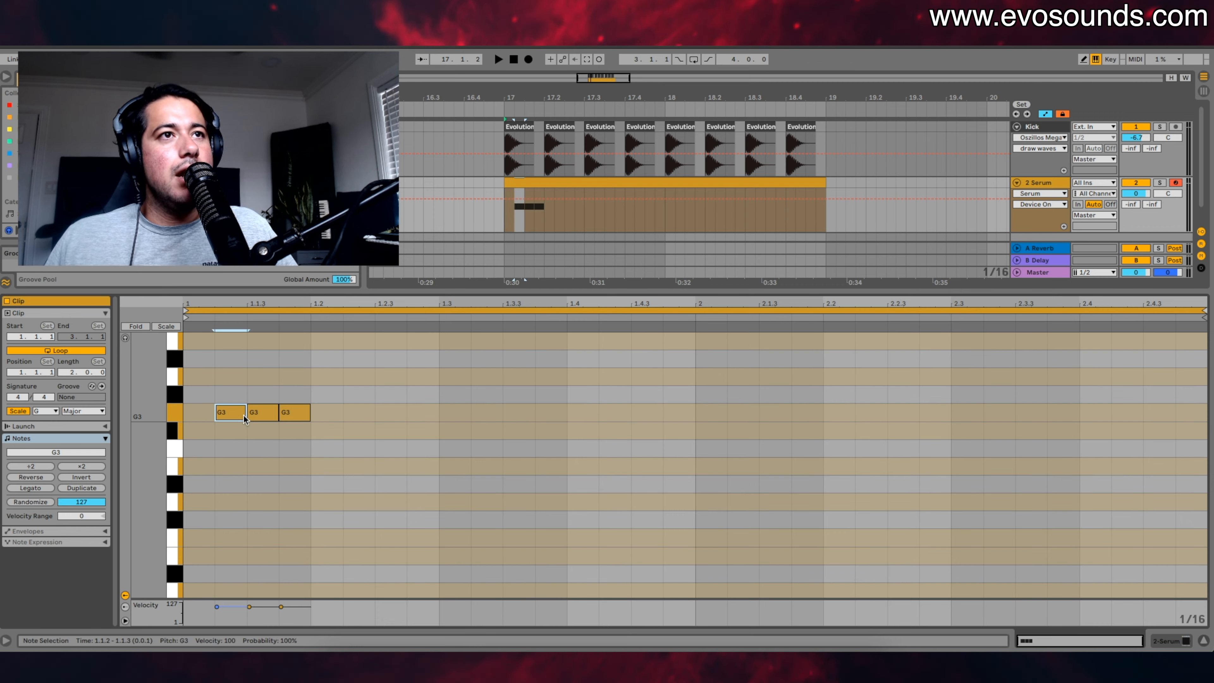
Step: Delete the three G3 sixteenth notes from the first beat of the Serum clip
{"action": "double_click", "coordinate": [243, 417]}
{"action": "double_click", "coordinate": [255, 415]}
{"action": "key", "text": "space"}
{"action": "key", "text": "space"}
{"action": "double_click", "coordinate": [290, 419]}
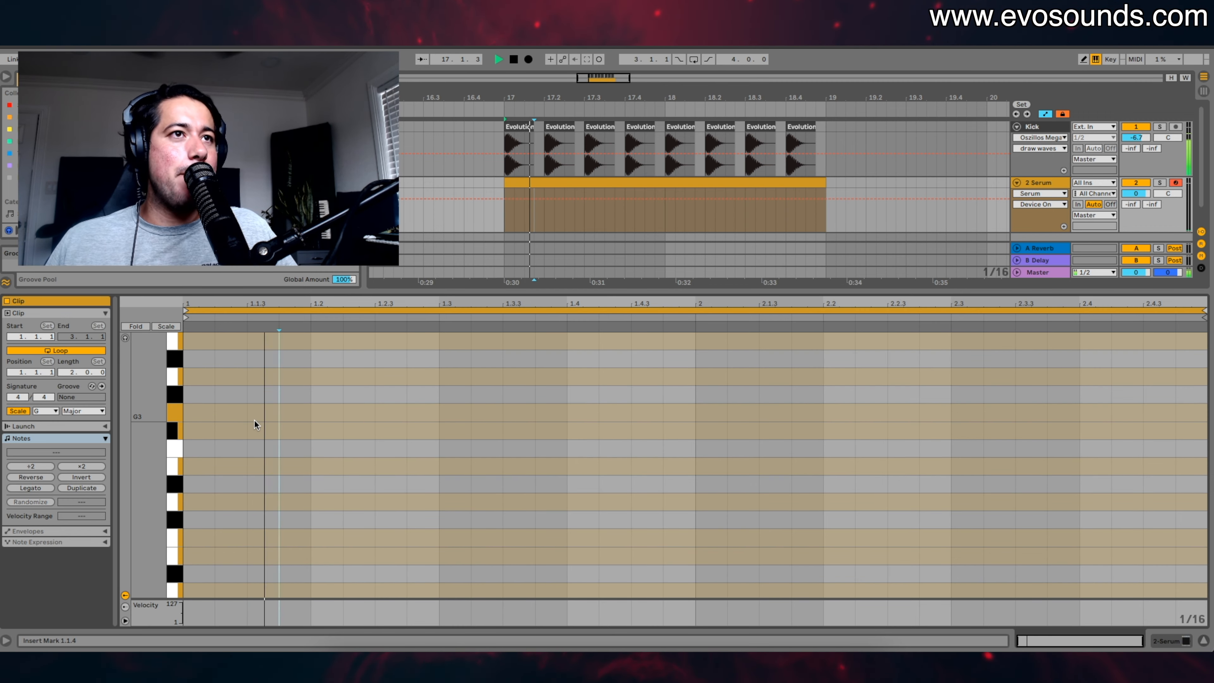
{"action": "key", "text": "space"}
Step: Build a syncopated G3 bassline with sixteenth notes at 1.1.1, 1.1.2, 1.1.4, 1.2.2 and 1.2.3
{"action": "double_click", "coordinate": [203, 414]}
{"action": "left_click_drag", "start_coordinate": [211, 415], "coordinate": [358, 416]}
{"action": "key", "text": "ctrl+d"}
{"action": "key", "text": "space"}
{"action": "key", "text": "ctrl+d"}
{"action": "key", "text": "space"}
{"action": "key", "text": "space"}
{"action": "key", "text": "ctrl+d"}
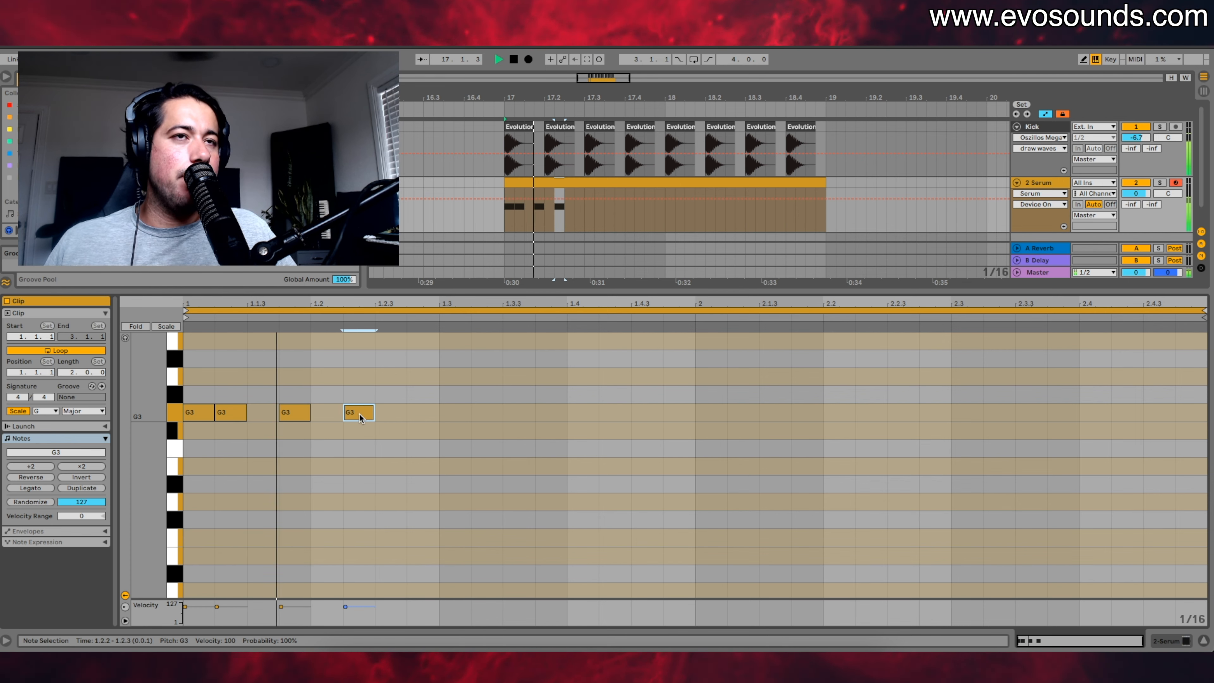
{"action": "key", "text": "ctrl+d"}
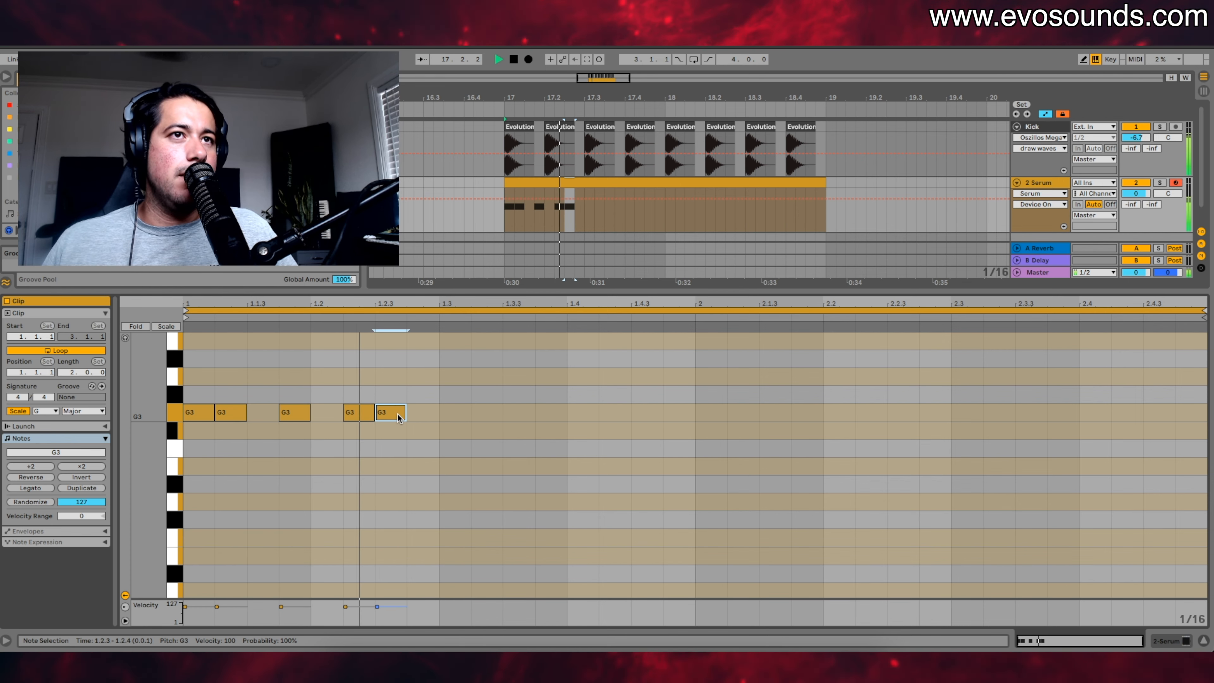
Step: Duplicate the two-beat G3 pattern three times to fill the two-bar clip
{"action": "left_click_drag", "start_coordinate": [434, 429], "coordinate": [96, 363]}
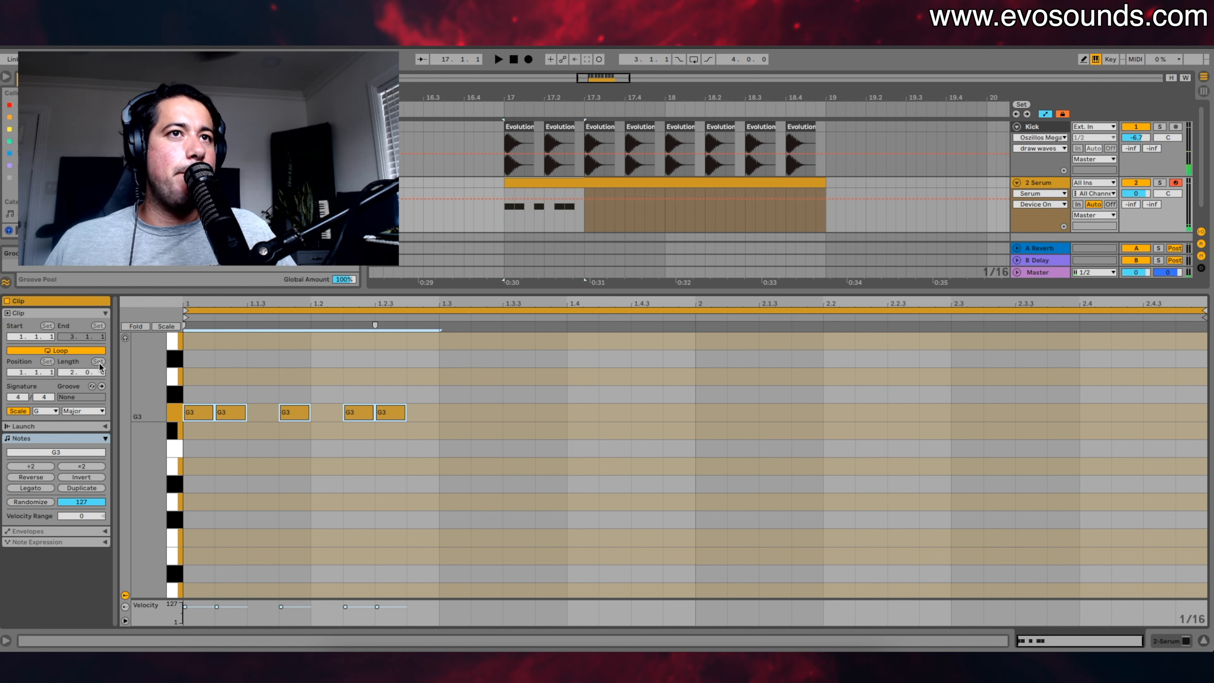
{"action": "key", "text": "ctrl+d"}
{"action": "key", "text": "ctrl+d"}
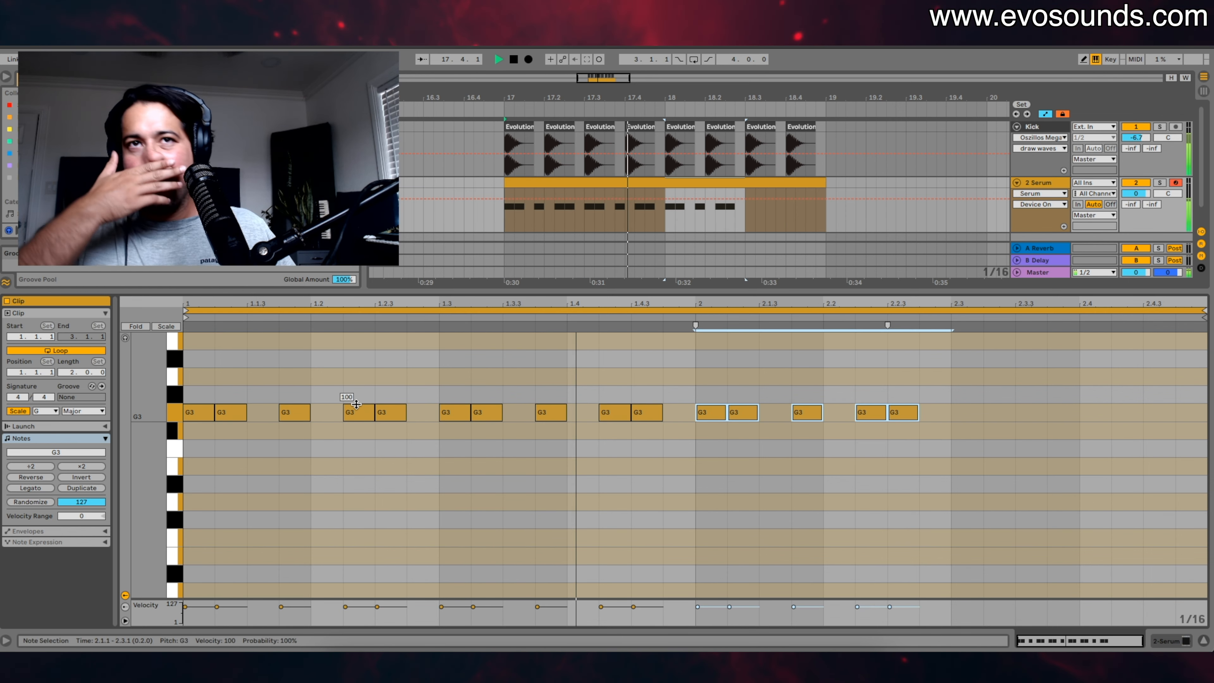
{"action": "key", "text": "ctrl+d"}
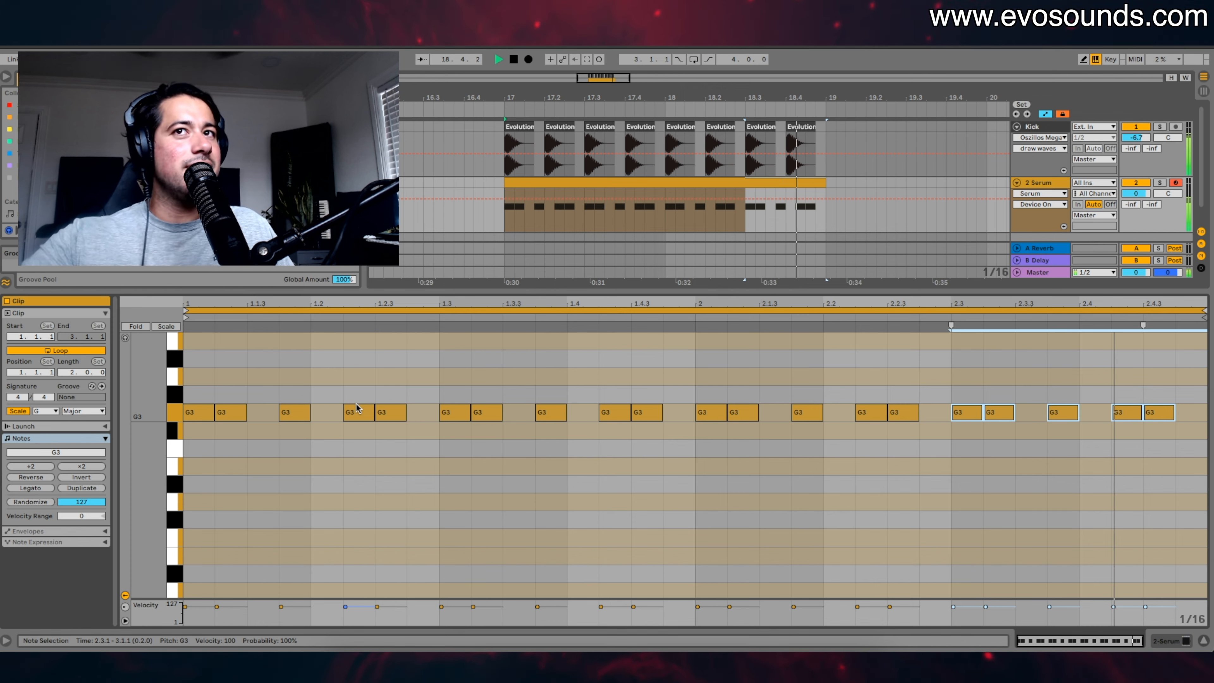
Step: Rename the Serum track as bass and put a copy of the Kick track's Oszillos Mega Scope on it
{"action": "left_click", "coordinate": [1045, 182]}
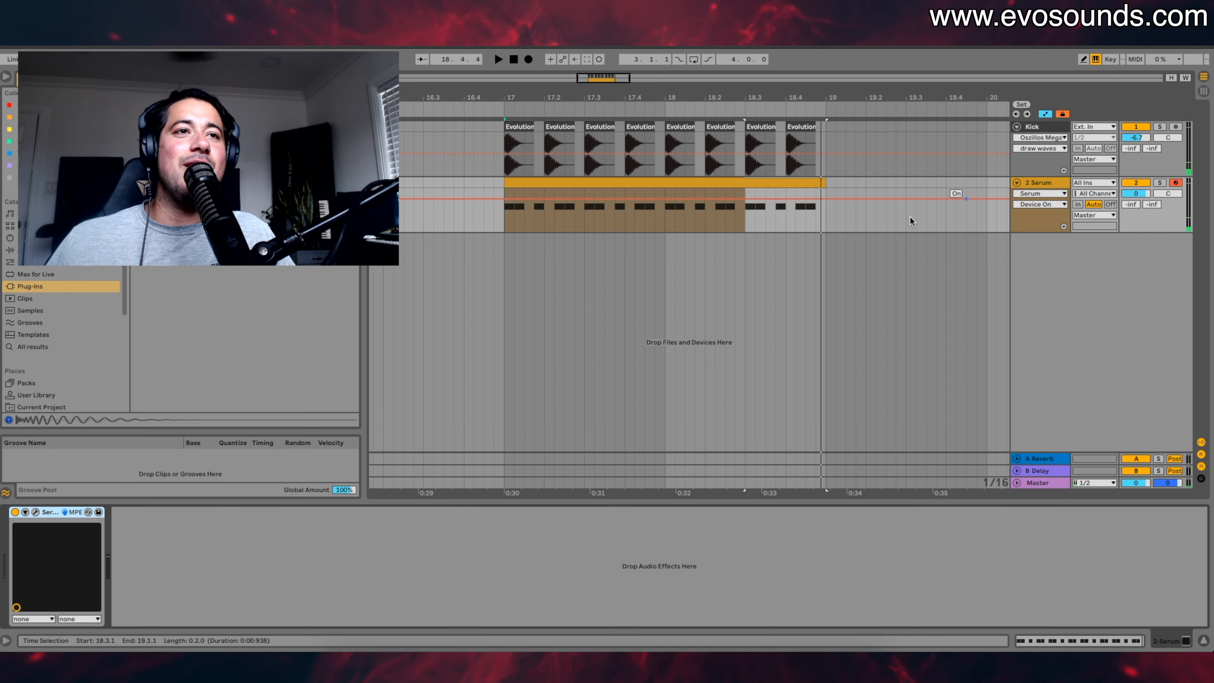
{"action": "left_click", "coordinate": [1014, 143]}
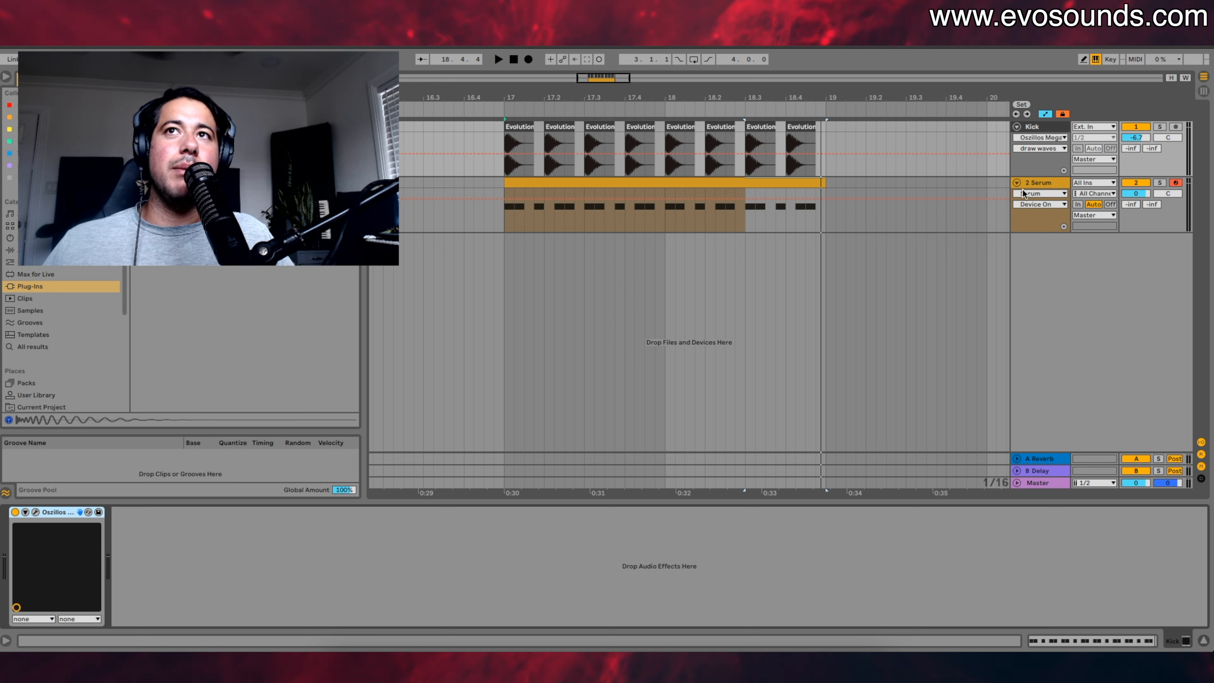
{"action": "left_click_drag", "start_coordinate": [1023, 196], "coordinate": [1023, 198]}
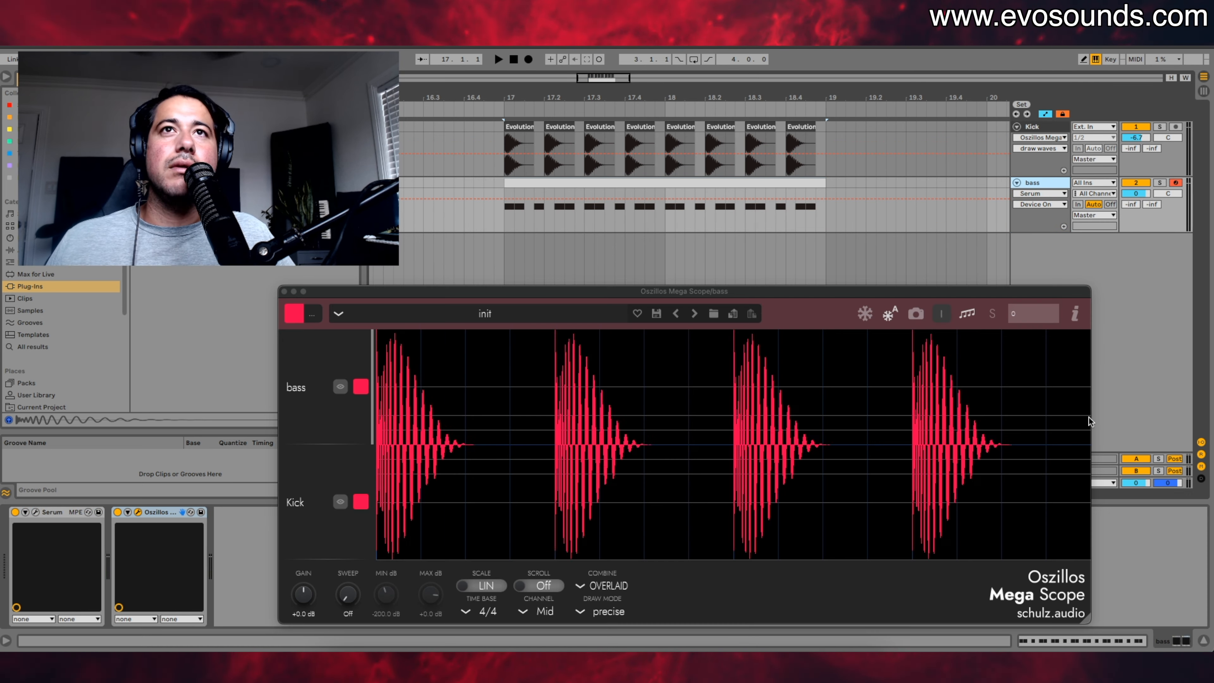
Step: Capture the kick and bass waveforms in Oszillos Mega Scope and colour the bass waveform blue
{"action": "key", "text": "space"}
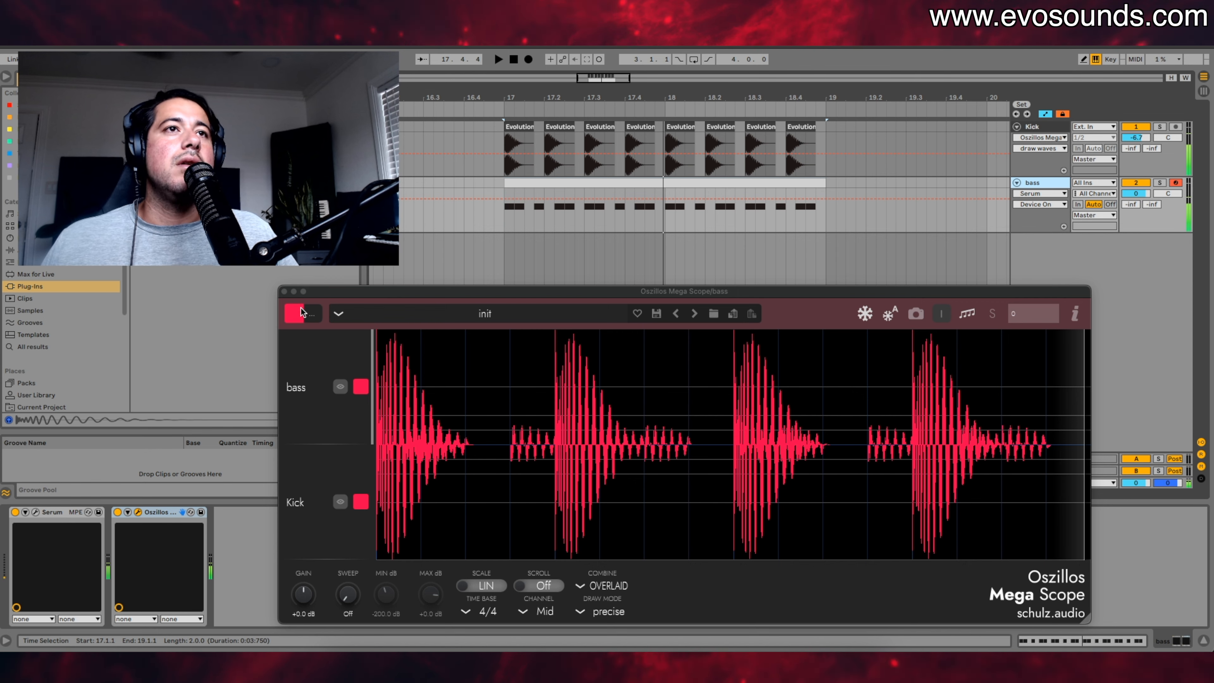
{"action": "left_click", "coordinate": [301, 308]}
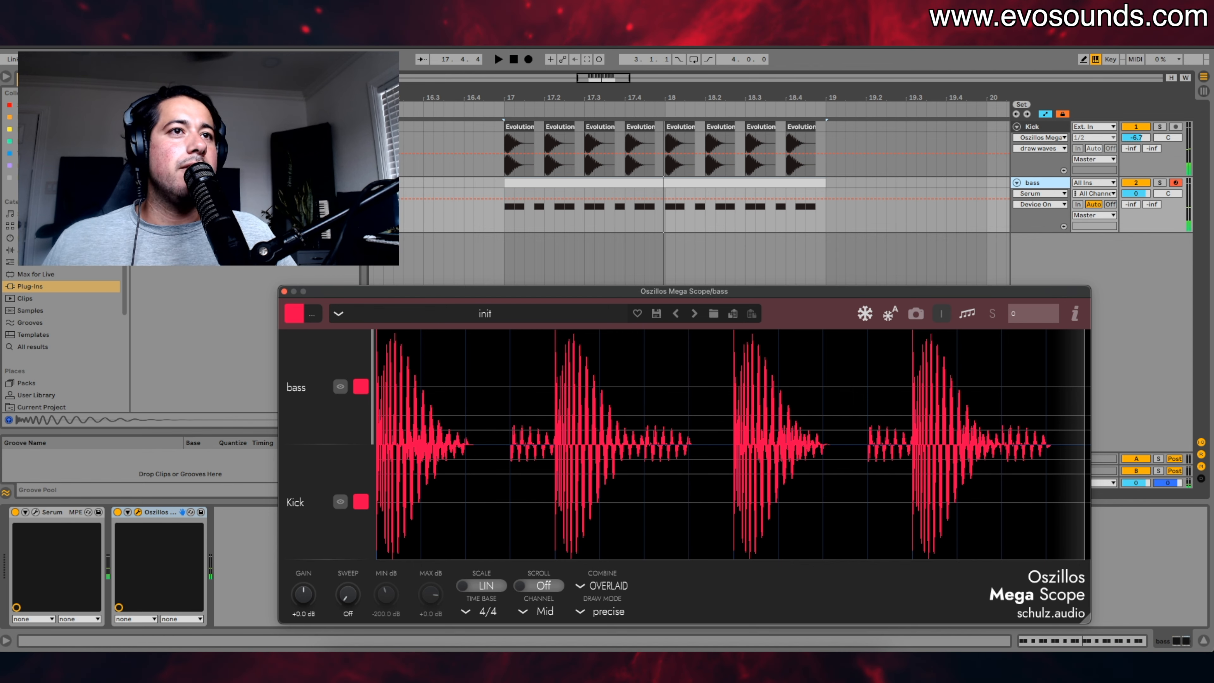
{"action": "left_click", "coordinate": [359, 390]}
{"action": "left_click", "coordinate": [414, 465]}
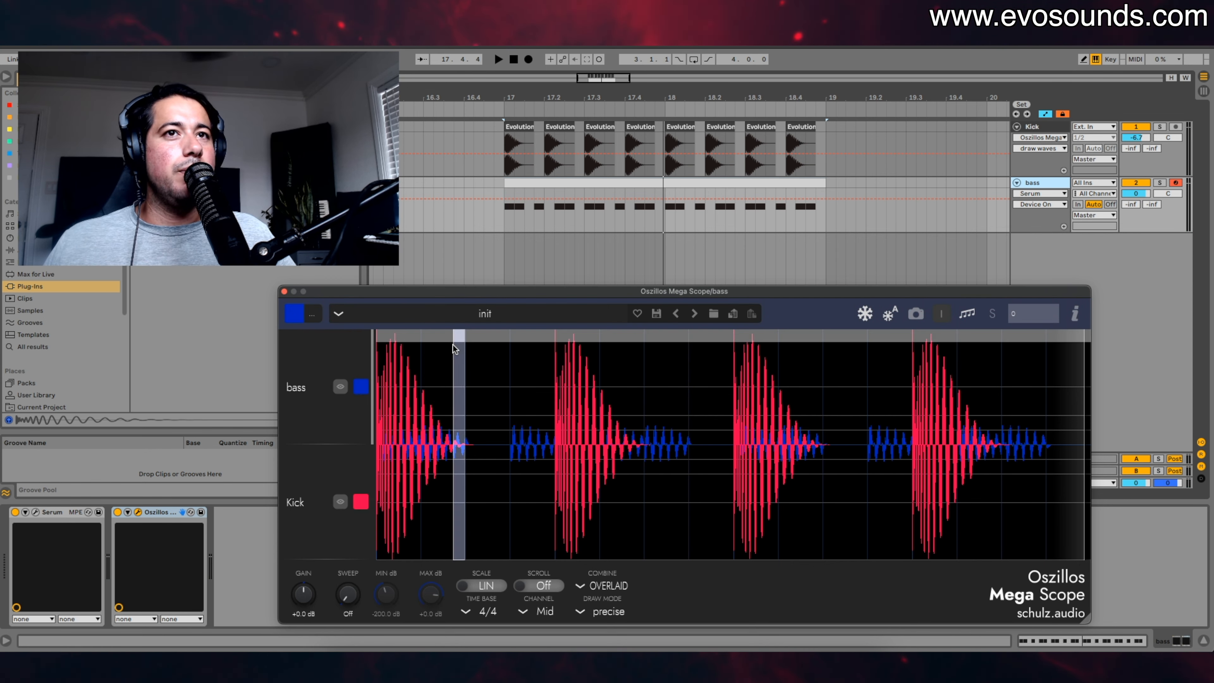
Step: Examine the overlap of kick and bass around the first kick in the scope, briefly hiding the Kick waveform
{"action": "left_click_drag", "start_coordinate": [476, 288], "coordinate": [440, 280]}
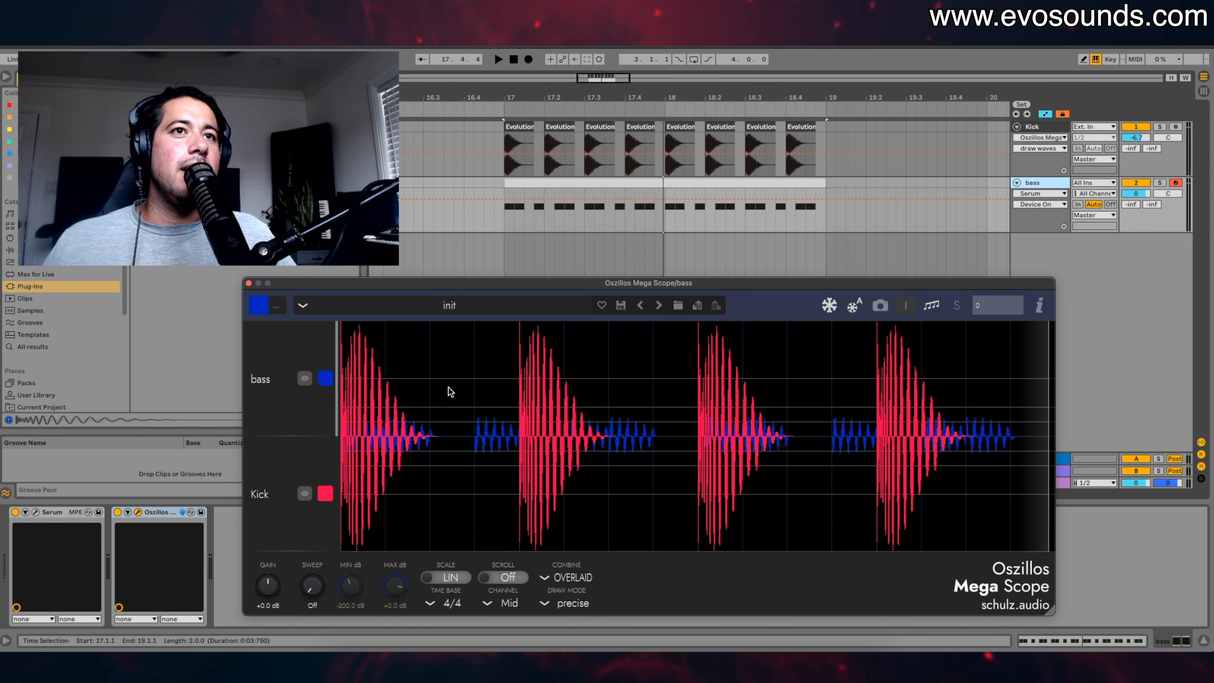
{"action": "left_click_drag", "start_coordinate": [458, 341], "coordinate": [344, 455]}
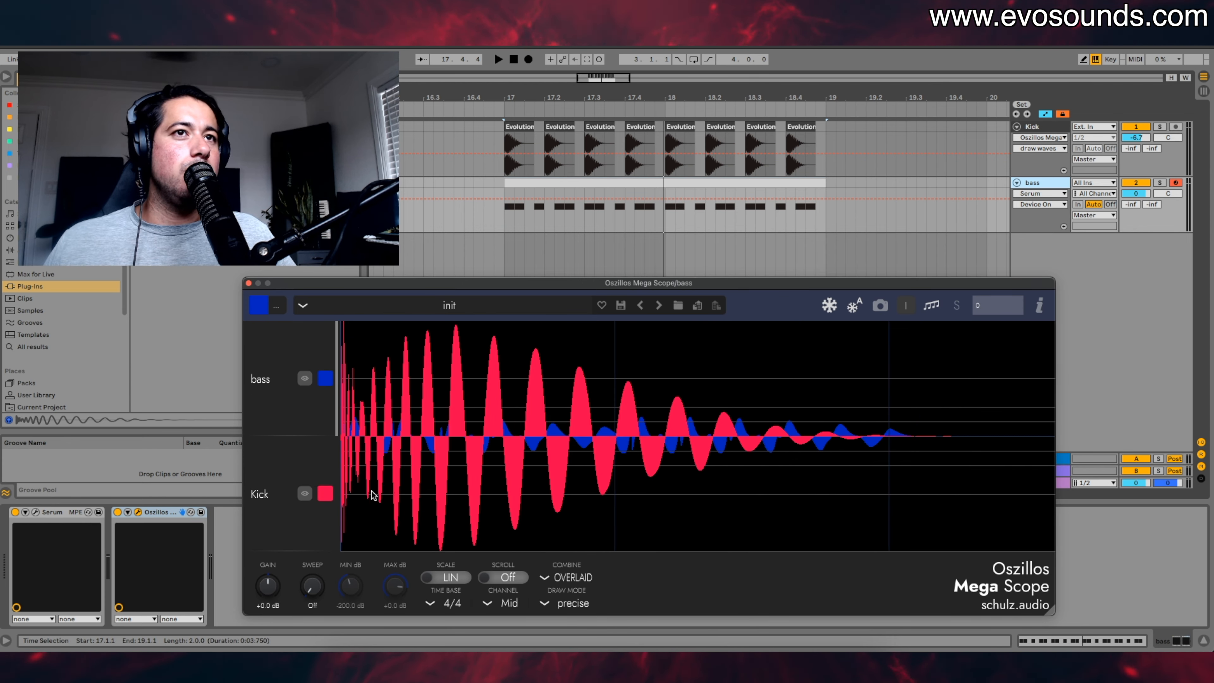
{"action": "key", "text": "space"}
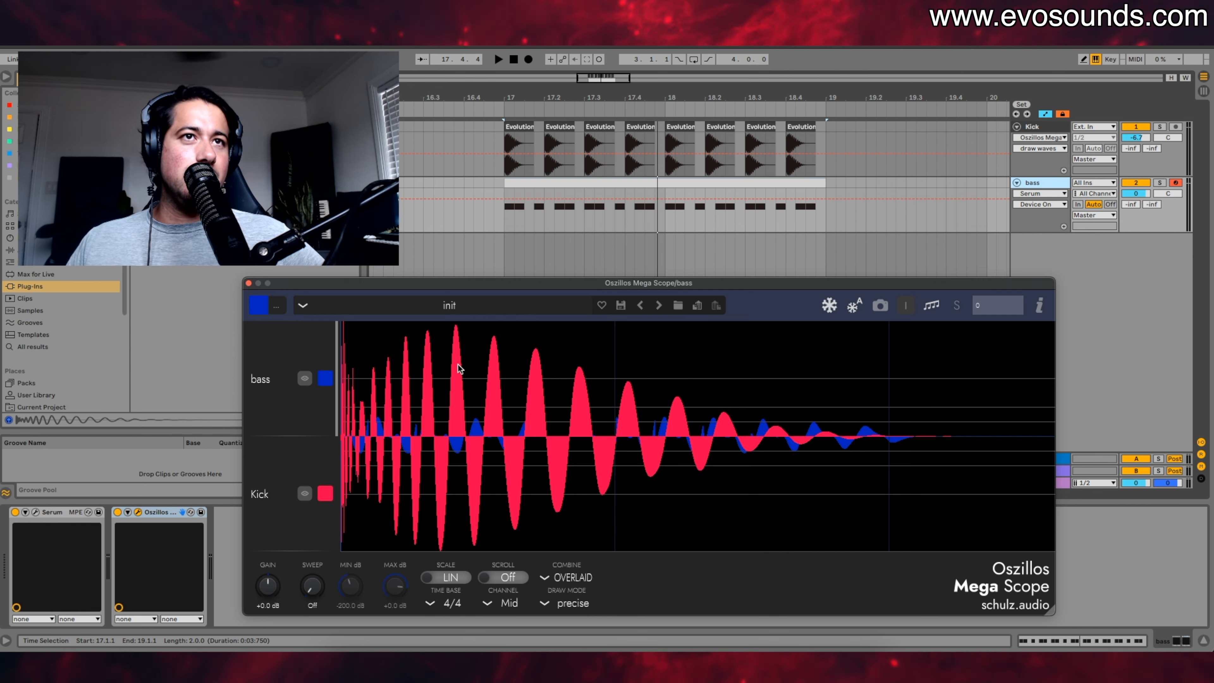
{"action": "left_click", "coordinate": [305, 494]}
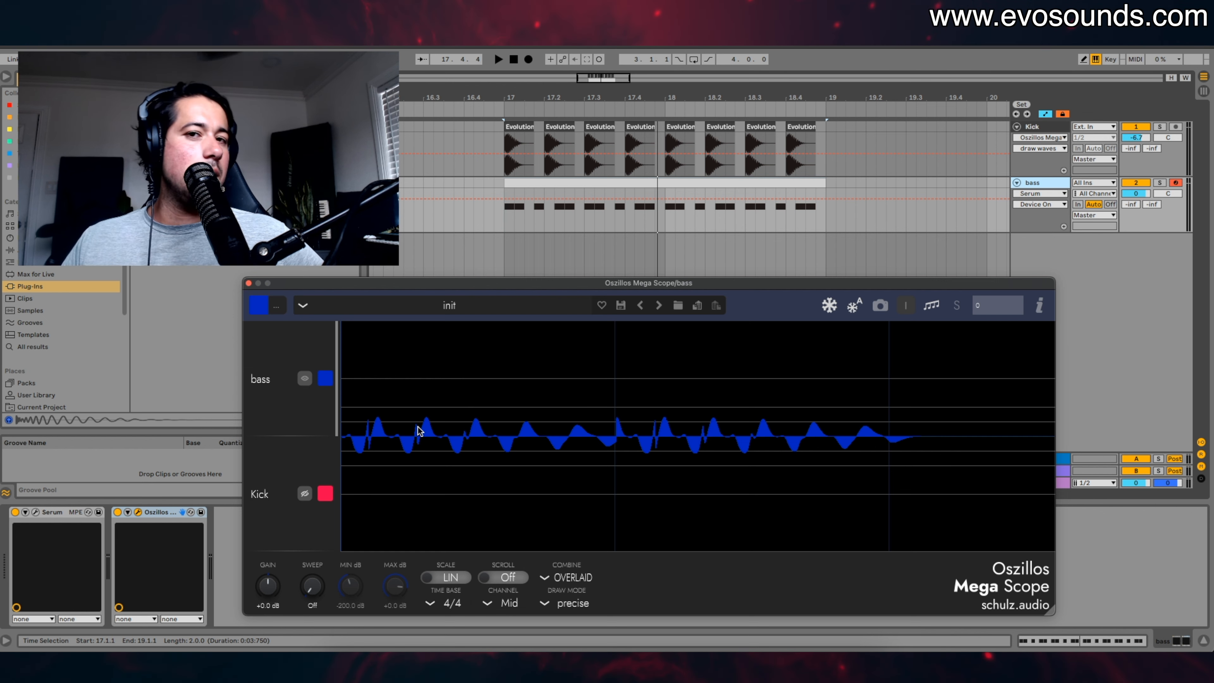
{"action": "left_click", "coordinate": [304, 495]}
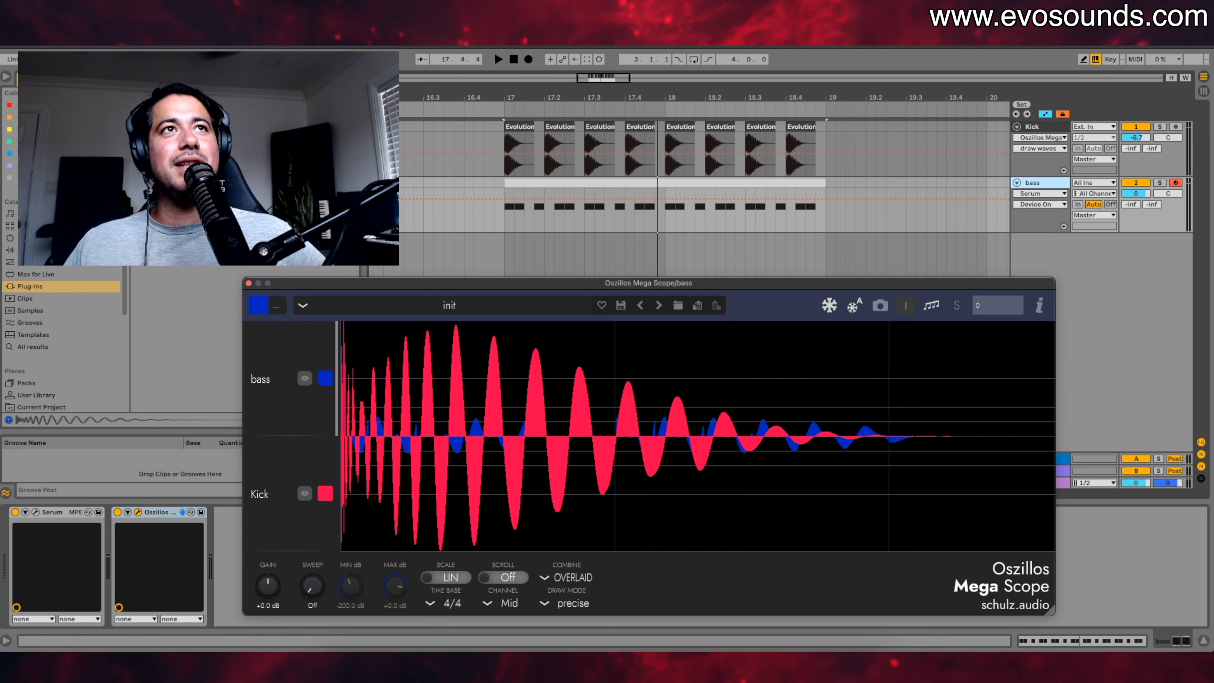
Step: Find LFOTool among the plug-ins and add it to the bass track
{"action": "left_click", "coordinate": [30, 287]}
{"action": "key", "text": "super+f"}
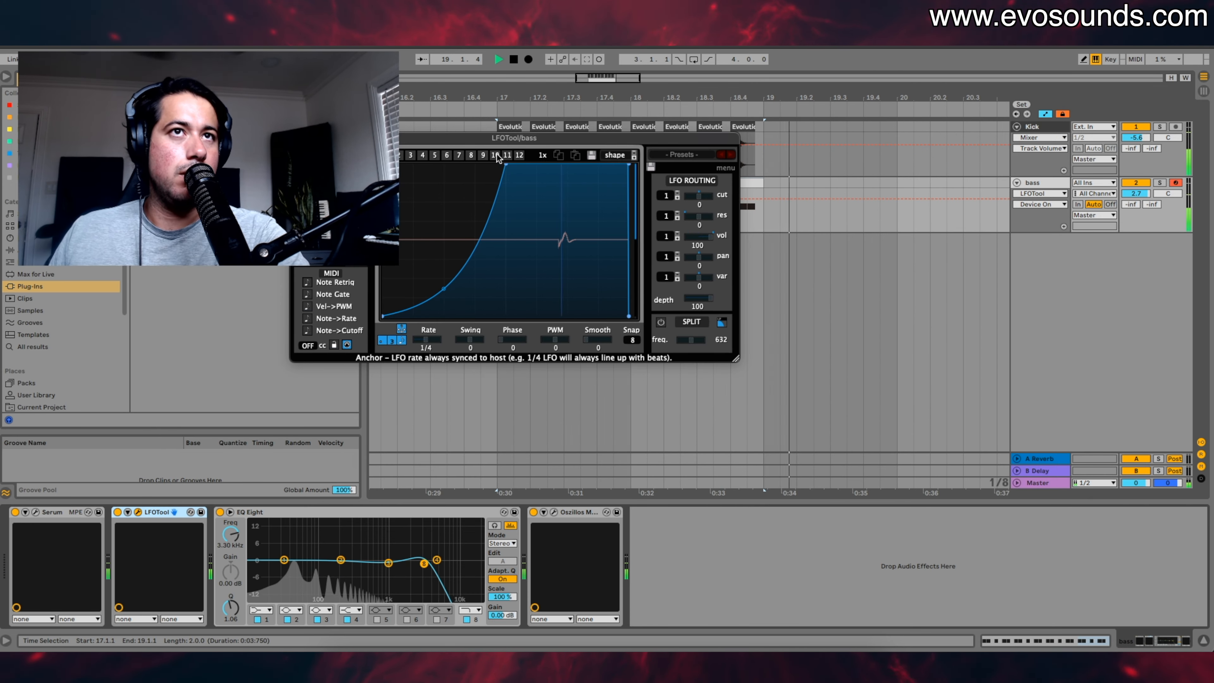
Step: Check LFOTool's volume curve and its effect on the bass in Oszillos Mega Scope during playback
{"action": "left_click", "coordinate": [138, 513]}
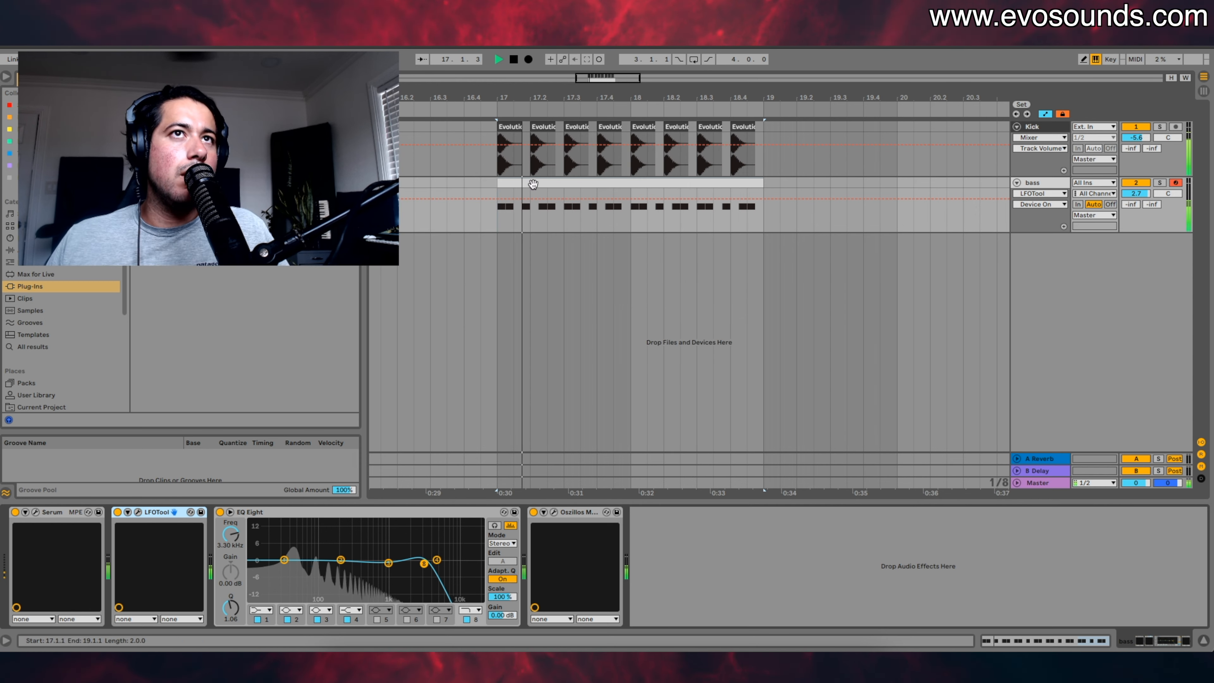
{"action": "left_click", "coordinate": [138, 513]}
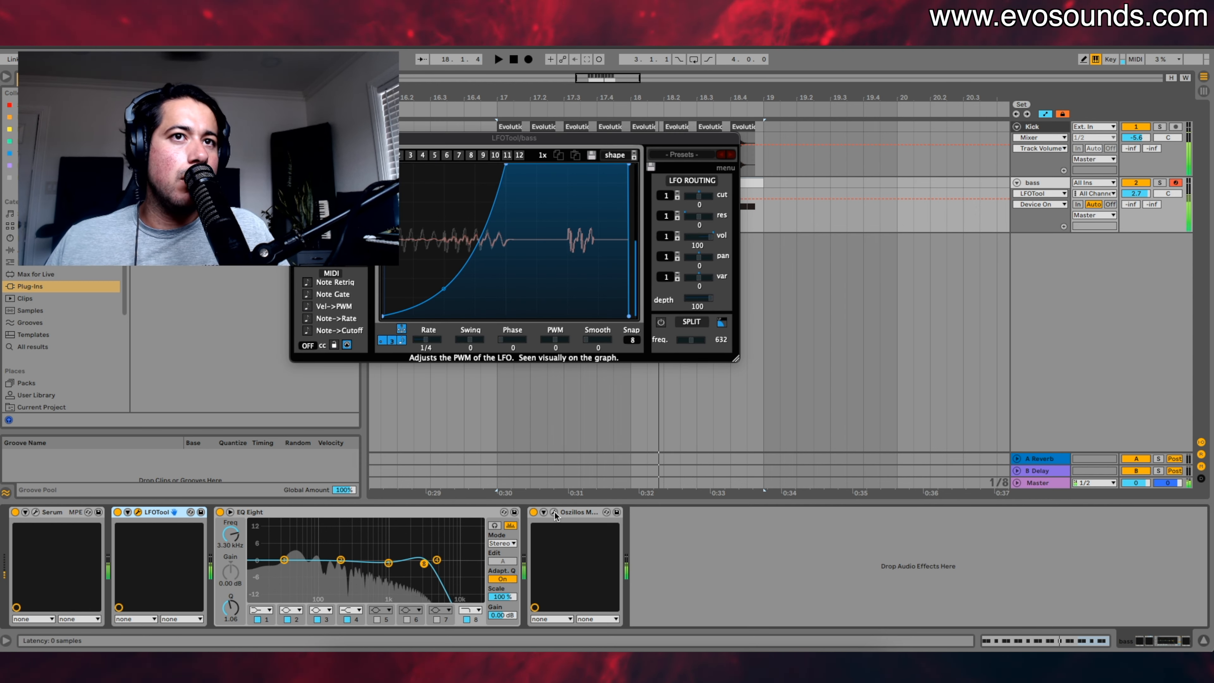
{"action": "left_click", "coordinate": [554, 512]}
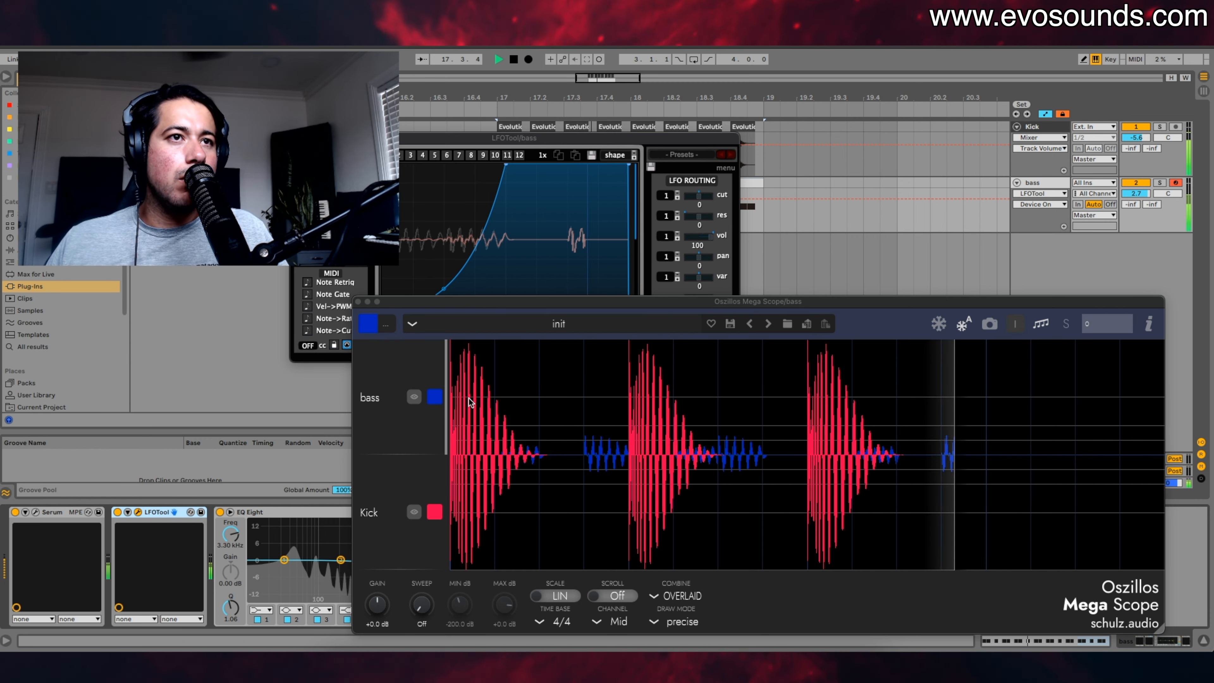
{"action": "left_click", "coordinate": [358, 302]}
{"action": "left_click", "coordinate": [298, 138]}
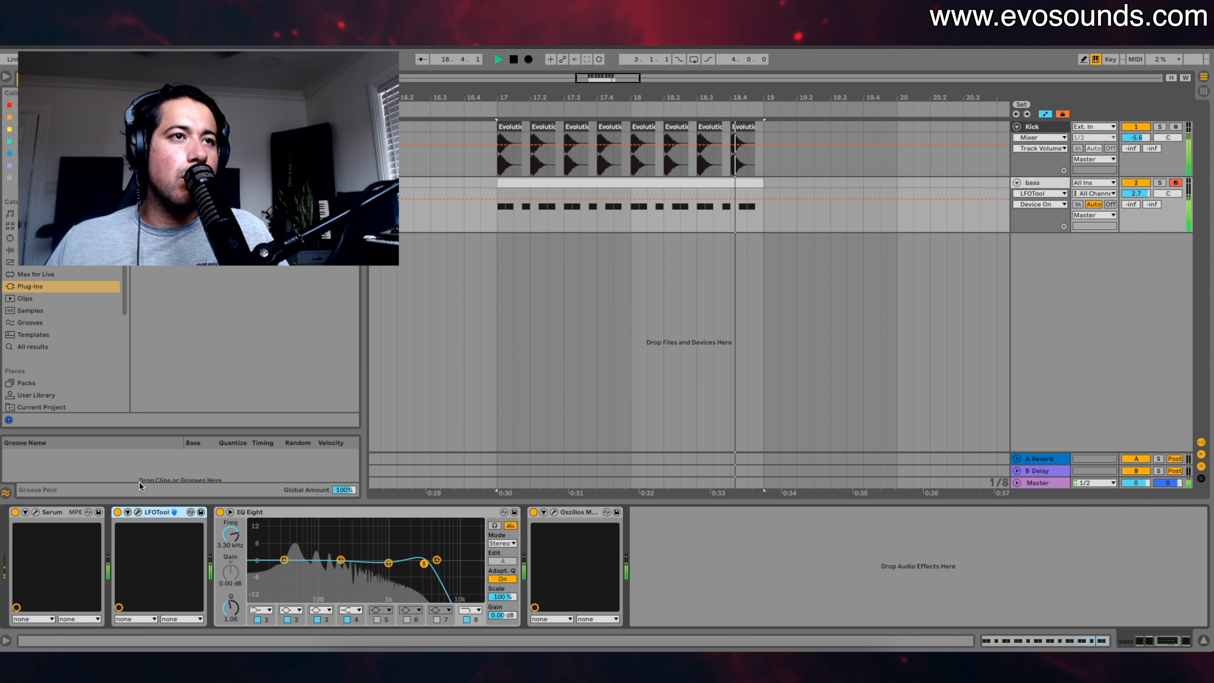
Step: Adjust the phase of oscillator A in the bass track's Serum
{"action": "left_click", "coordinate": [36, 512]}
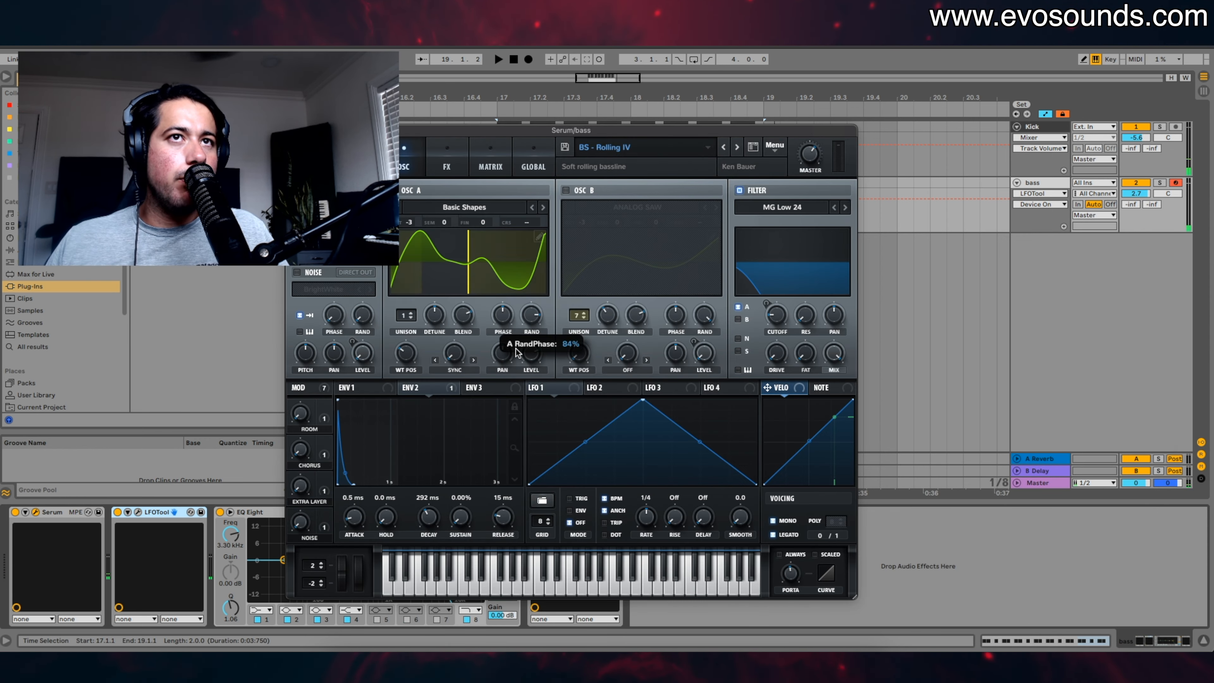
{"action": "left_click", "coordinate": [508, 316]}
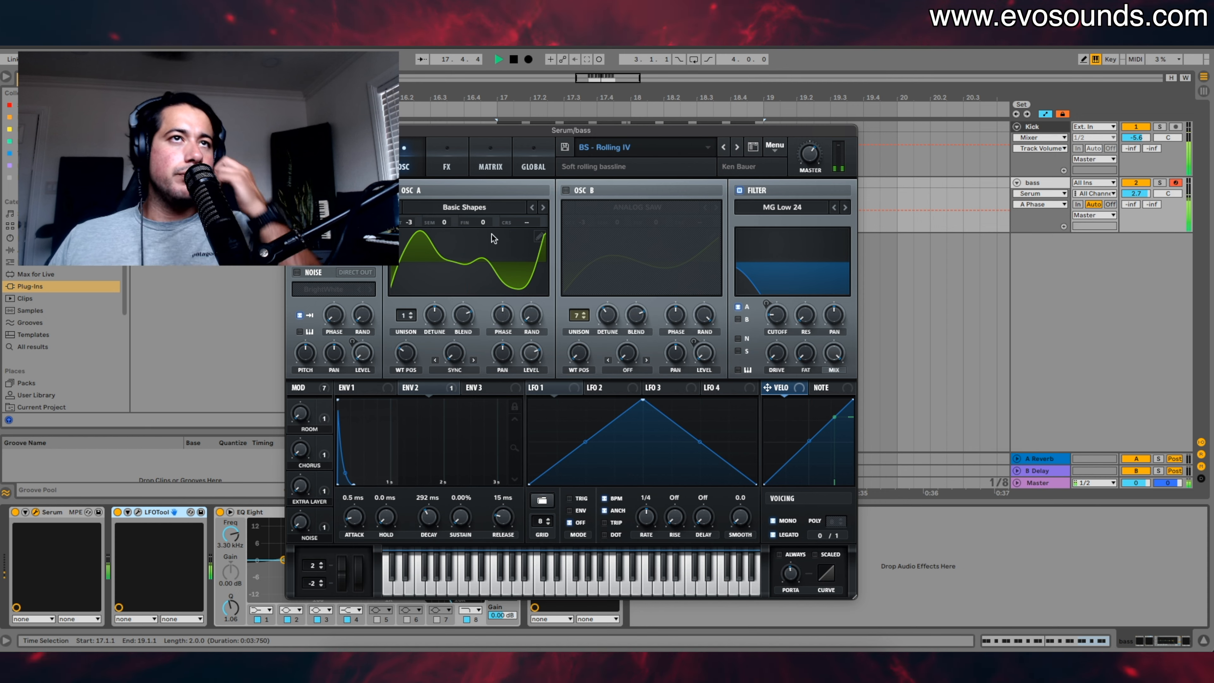
{"action": "left_click", "coordinate": [293, 130]}
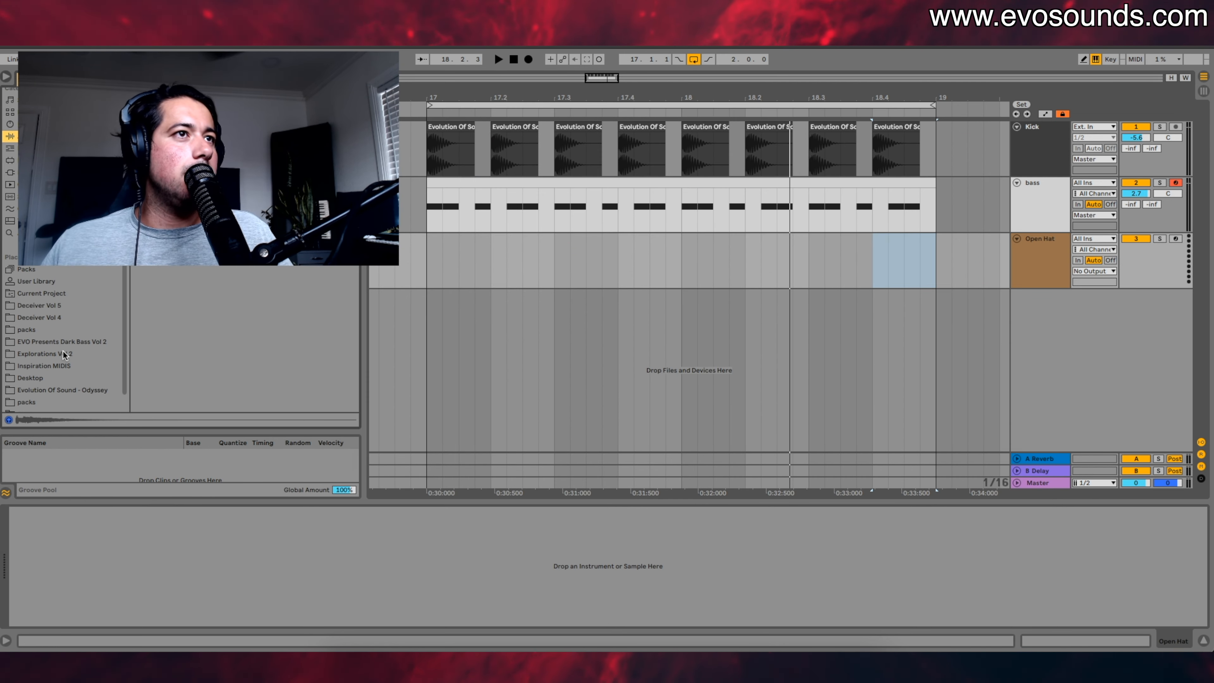
Step: Load the sample Evolution Of Sound - Open Hat 5.wav from the Samples folder onto the Open Hat track
{"action": "scroll", "coordinate": [62, 349], "scroll_direction": "down", "scroll_amount": 1}
{"action": "left_click", "coordinate": [55, 393]}
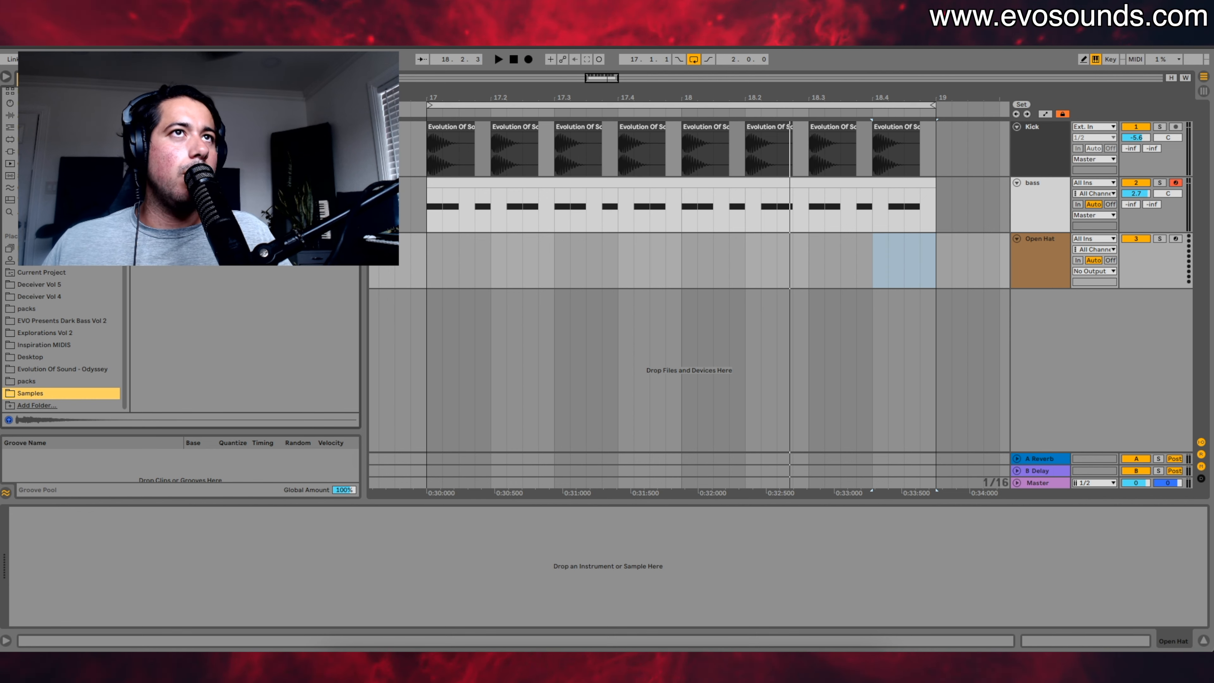
{"action": "key", "text": "Escape"}
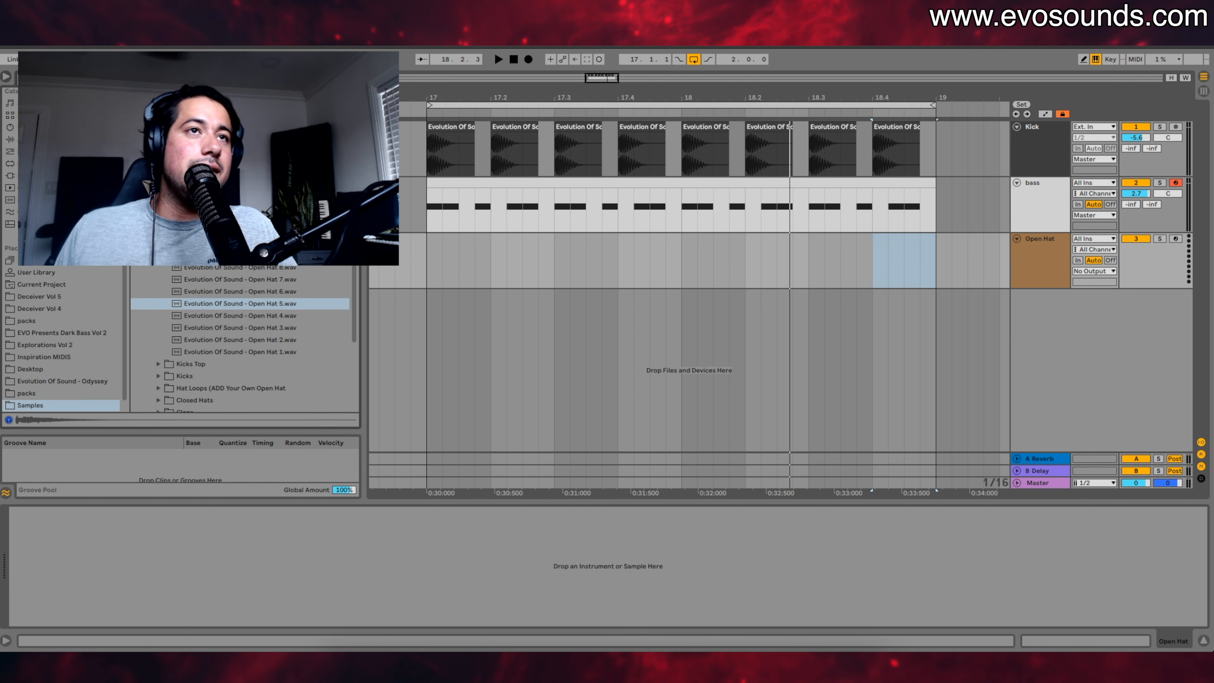
{"action": "left_click", "coordinate": [1045, 268]}
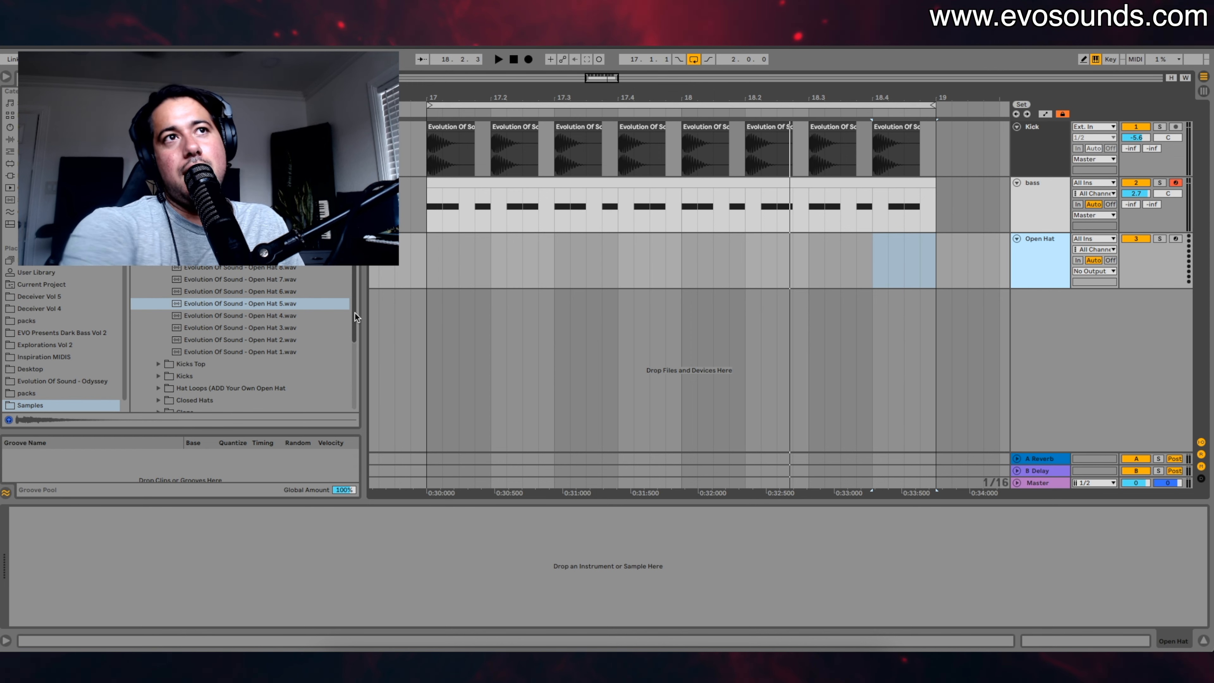
{"action": "left_click_drag", "start_coordinate": [258, 302], "coordinate": [777, 270]}
Step: Insert a two-bar MIDI clip on the Open Hat track and fill it with C3 sixteenth notes on every offbeat
{"action": "key", "text": "ctrl+shift+m"}
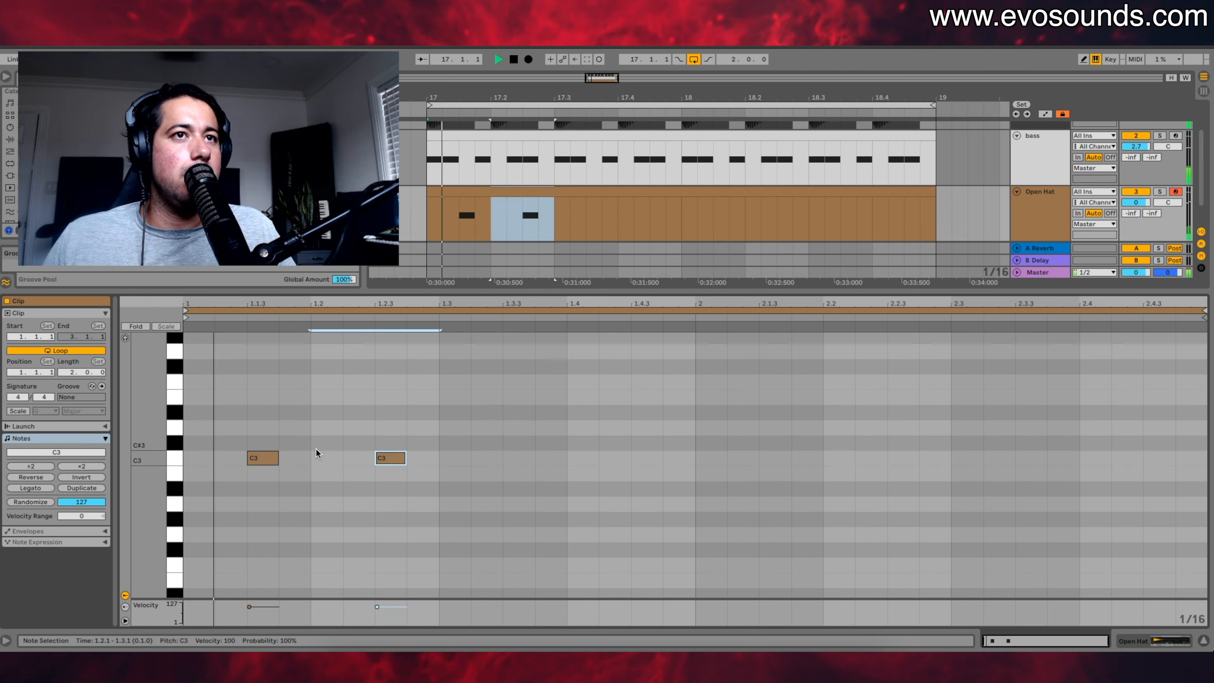
{"action": "key", "text": "ctrl+d"}
{"action": "key", "text": "ctrl+d"}
{"action": "key", "text": "ctrl+d"}
{"action": "key", "text": "ctrl+d"}
{"action": "key", "text": "ctrl+d"}
{"action": "key", "text": "ctrl+d"}
{"action": "key", "text": "space"}
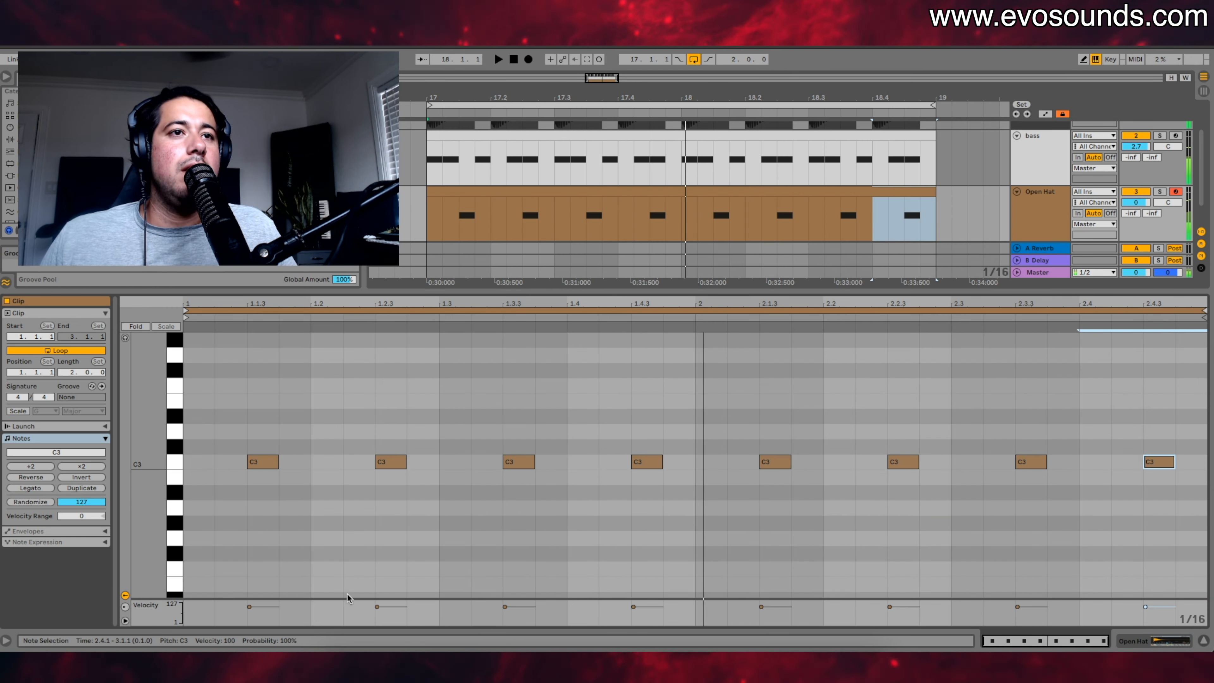
Step: Vary the open hat note velocities slightly, including 98 at 1.2.3, 97 at 2.1.3 and 92 at 2.3.3
{"action": "left_click", "coordinate": [387, 462]}
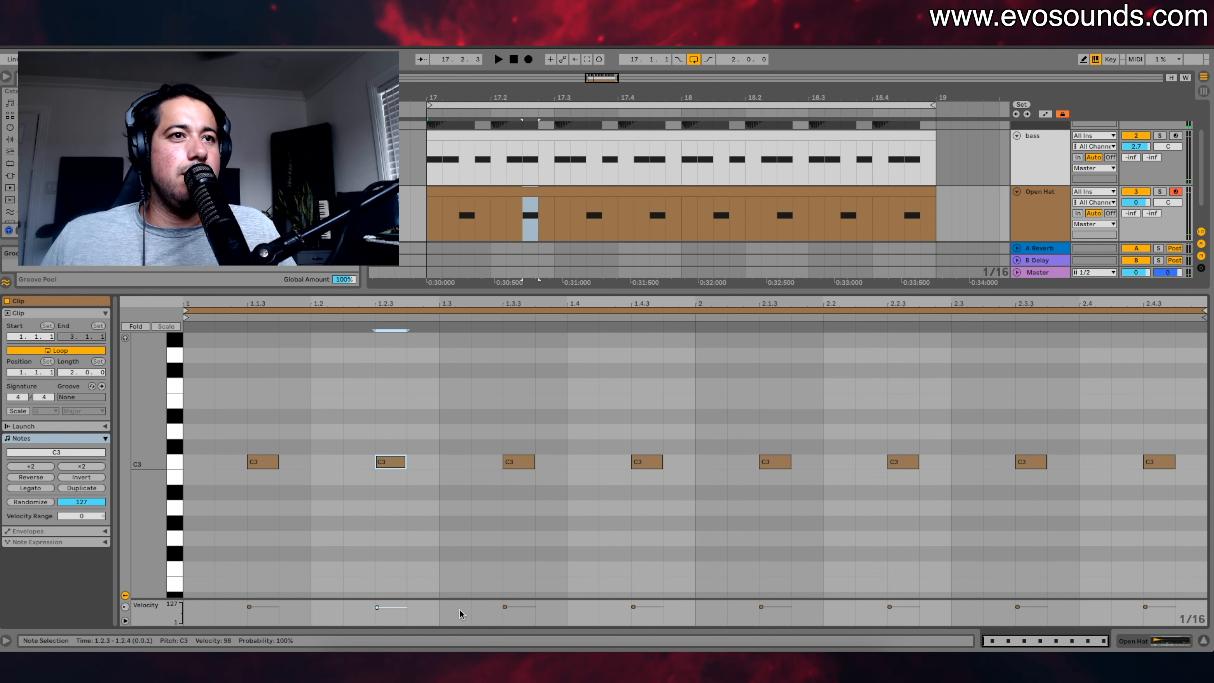
{"action": "left_click", "coordinate": [634, 606]}
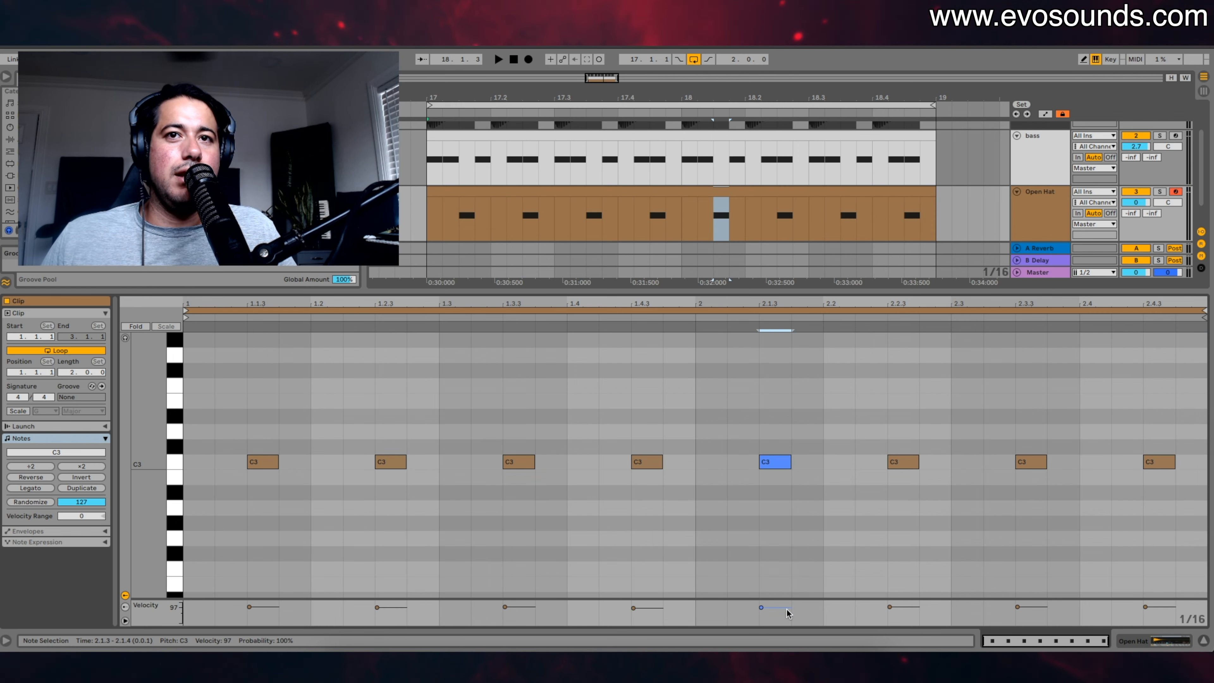
{"action": "left_click", "coordinate": [889, 606]}
{"action": "left_click", "coordinate": [1018, 607]}
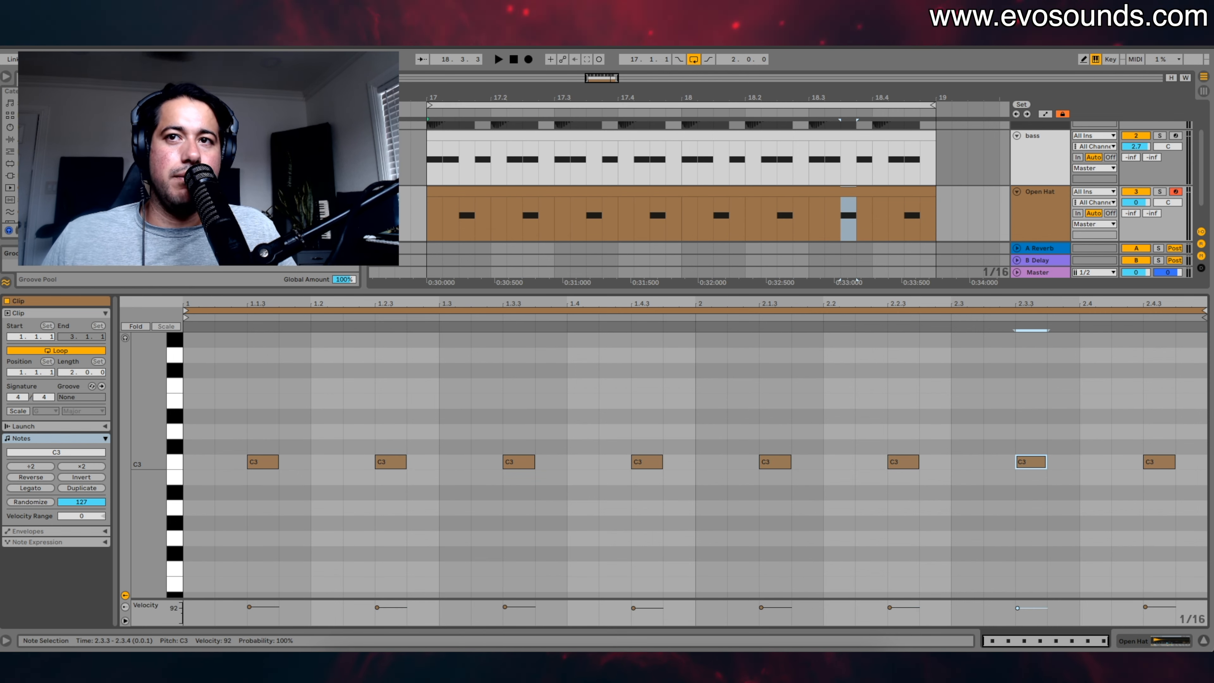
{"action": "left_click", "coordinate": [1148, 607]}
Step: Switch the Open Hat sampler to 1-Shot mode and shorten the sample's end to about 200 ms
{"action": "key", "text": "space"}
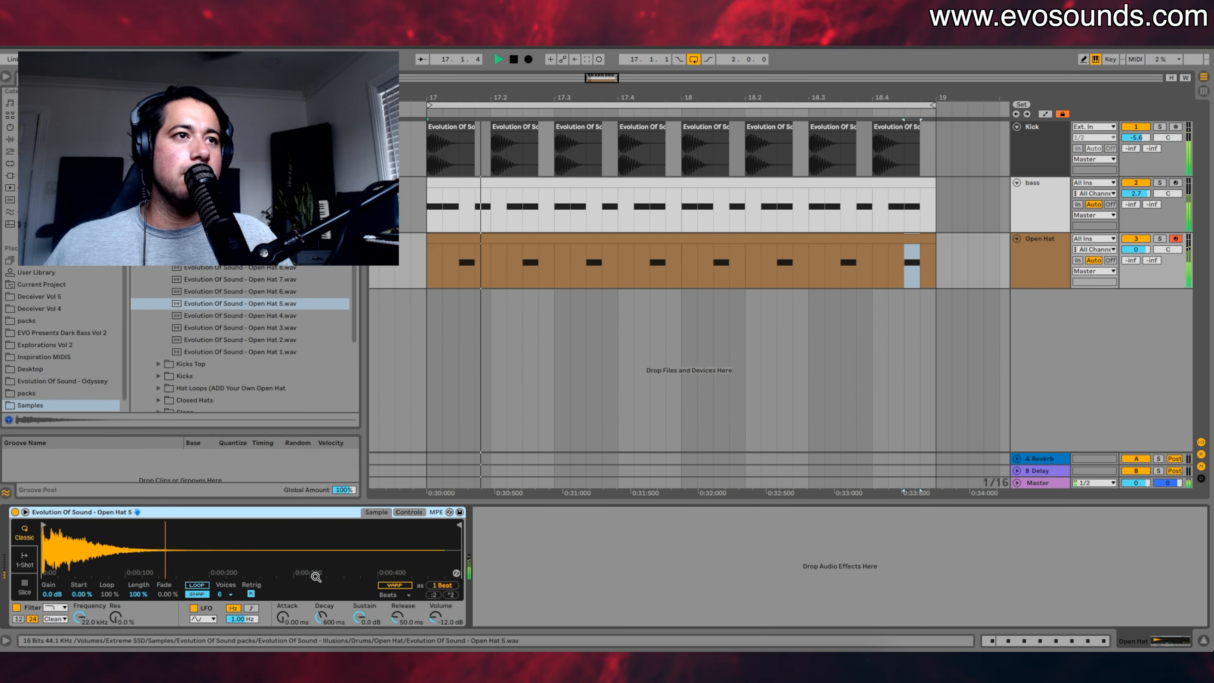
{"action": "key", "text": "space"}
{"action": "left_click", "coordinate": [25, 561]}
{"action": "left_click_drag", "start_coordinate": [458, 524], "coordinate": [213, 524]}
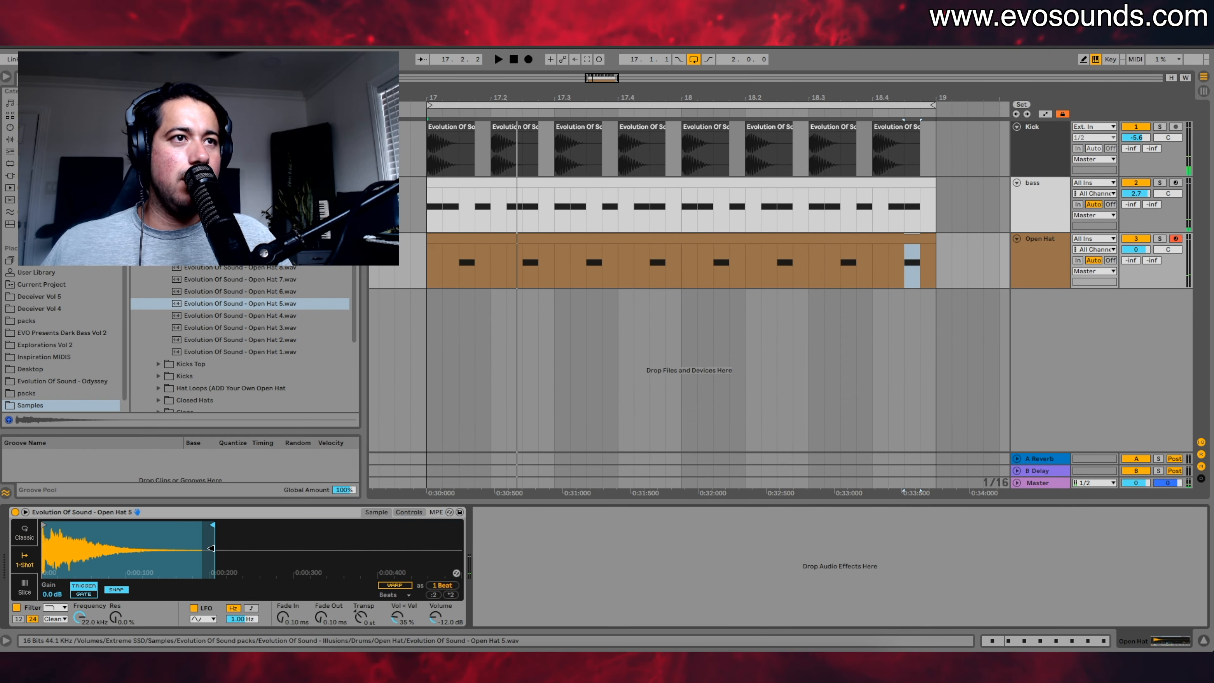
Step: Set the Open Hat sampler's fade-out to about 118 ms and shorten the sample's end to about 150 ms
{"action": "left_click_drag", "start_coordinate": [321, 617], "coordinate": [320, 591]}
{"action": "key", "text": "space"}
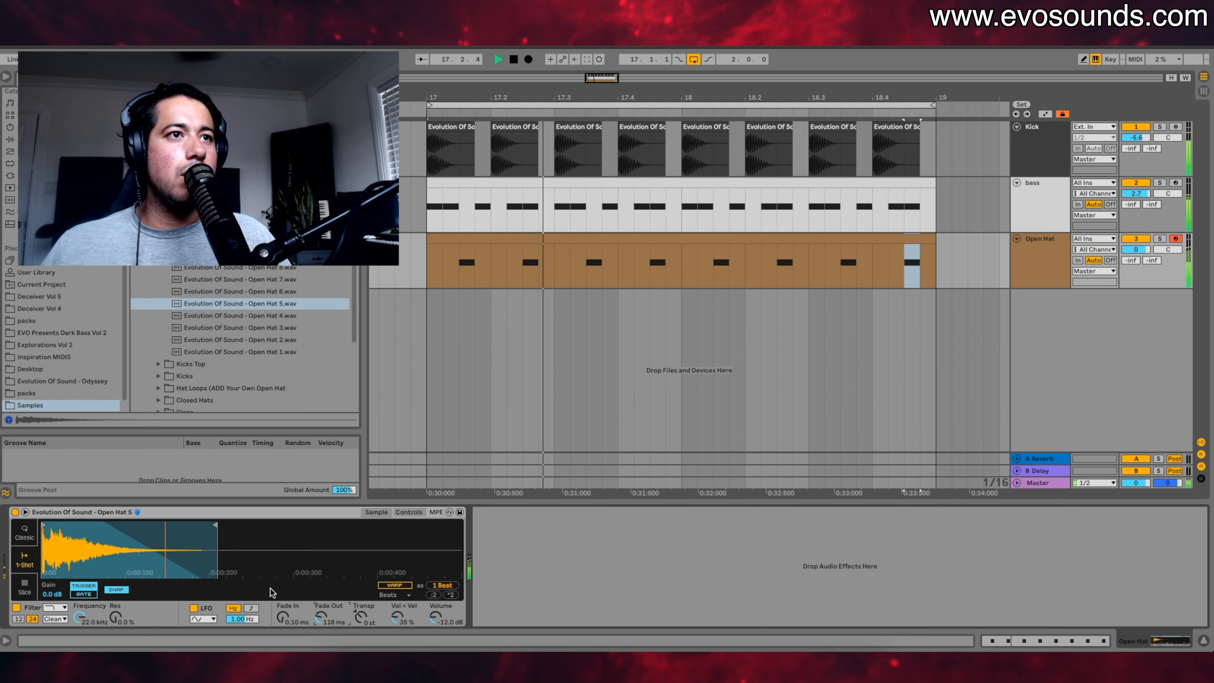
{"action": "left_click_drag", "start_coordinate": [215, 525], "coordinate": [167, 534]}
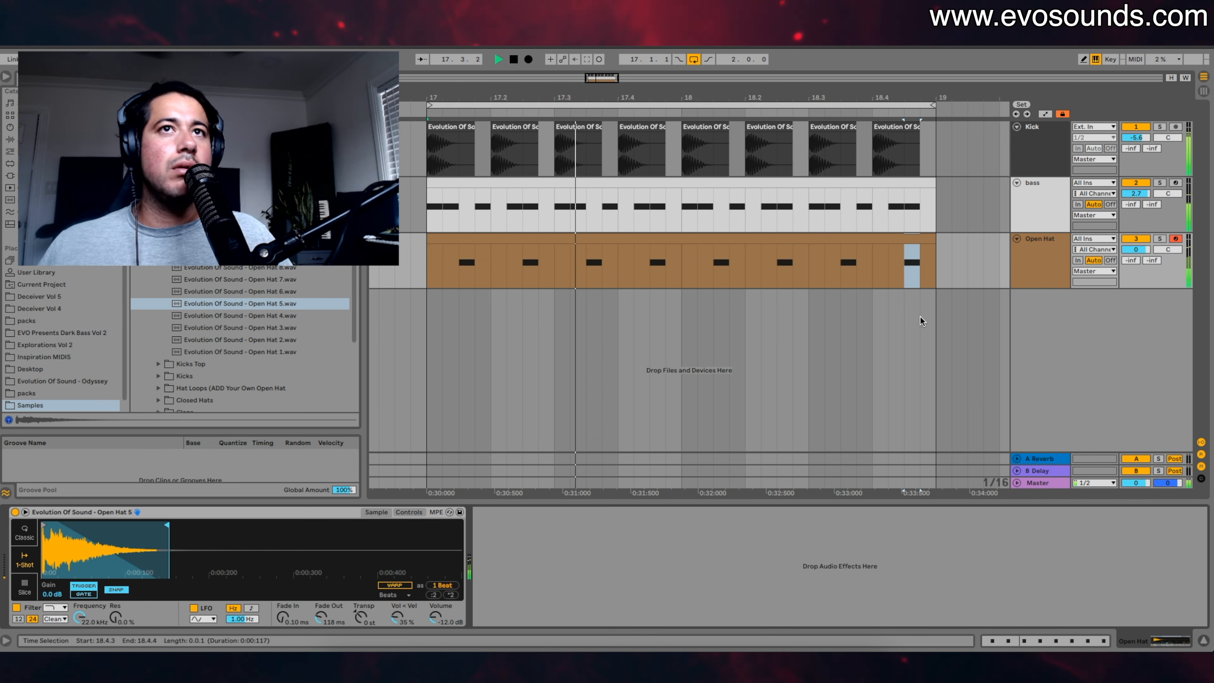
{"action": "key", "text": "space"}
Step: Add a MIDI track named Lead below the Open Hat track and load the Serum plug-in onto it
{"action": "key", "text": "ctrl+shift+t"}
{"action": "left_click", "coordinate": [62, 288]}
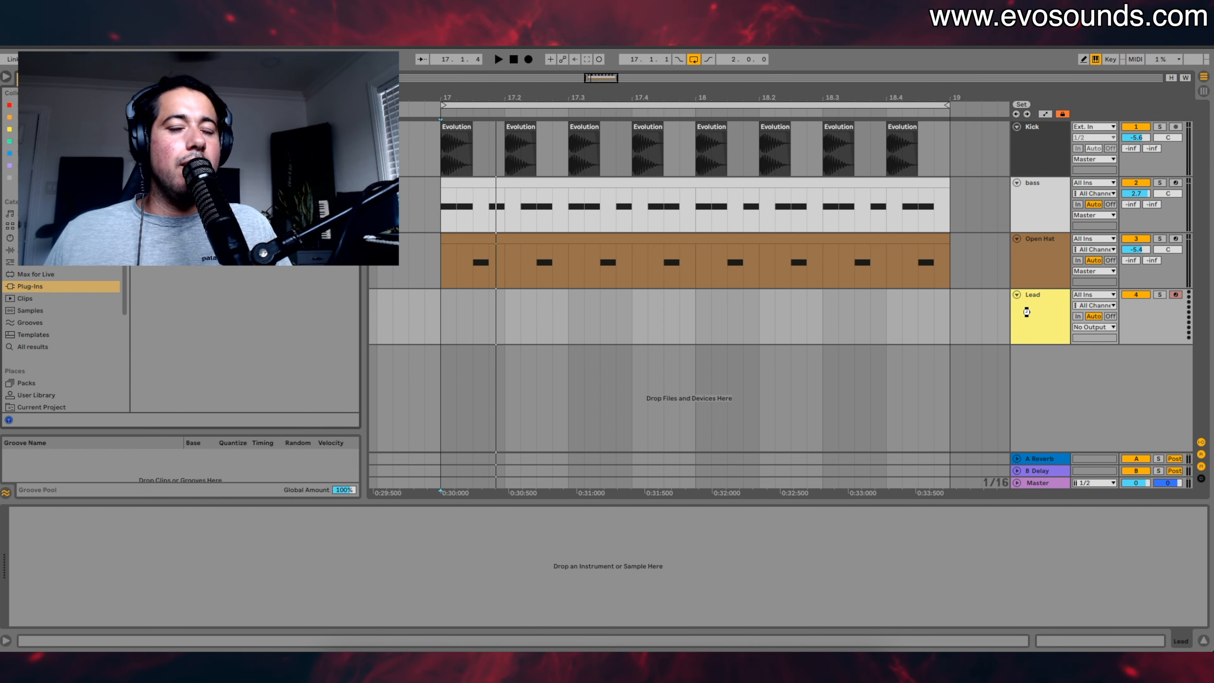
{"action": "left_click_drag", "start_coordinate": [314, 317], "coordinate": [568, 307]}
Step: Load the LD - Classic lead preset from Serum's Future Rave with Ken Bauer preset folder
{"action": "left_click", "coordinate": [622, 155]}
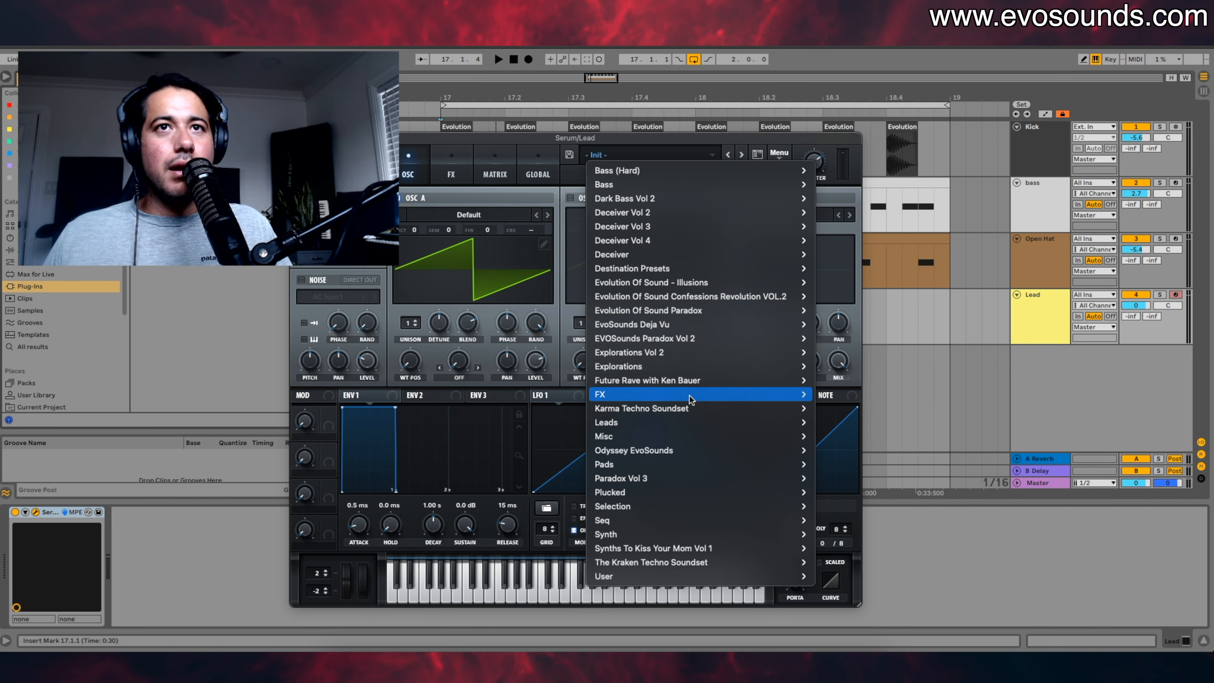
{"action": "mouse_move", "coordinate": [686, 383]}
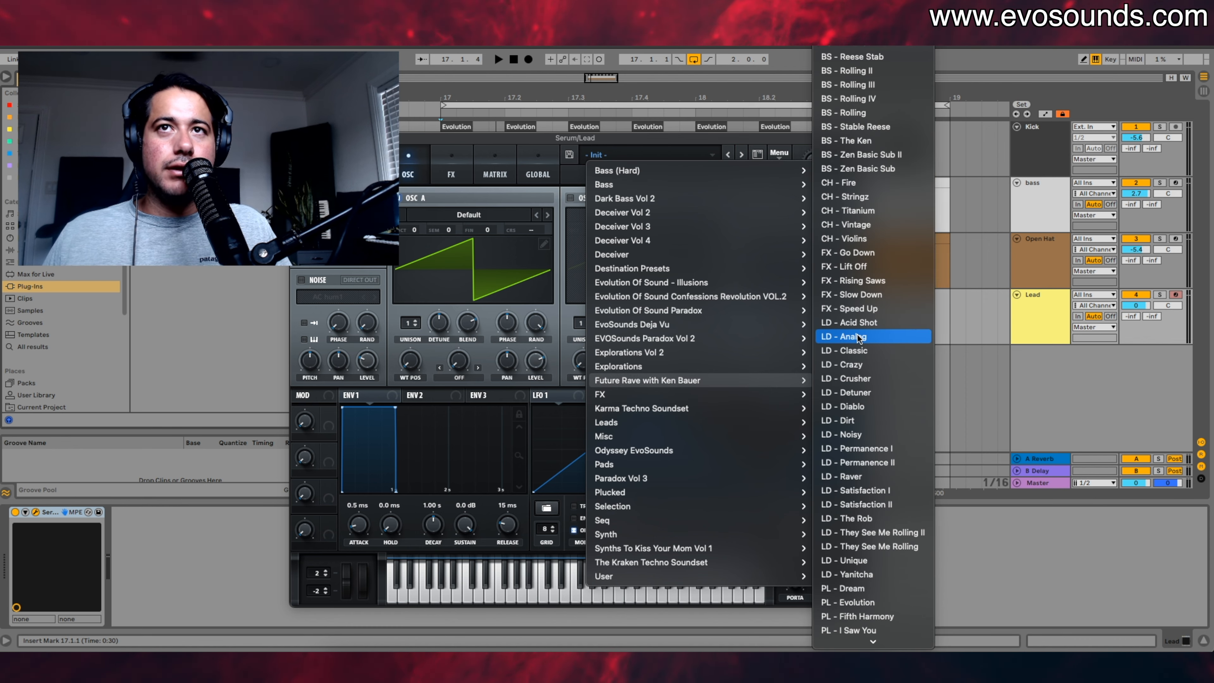
{"action": "left_click", "coordinate": [857, 336]}
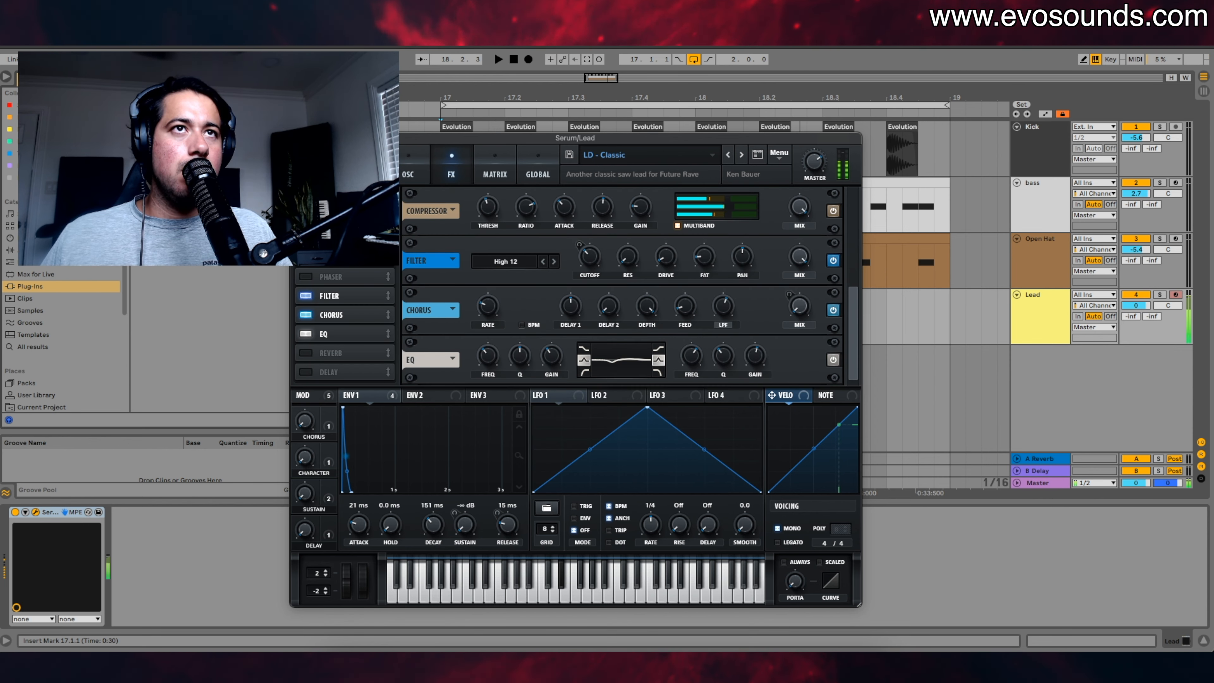
Step: Turn off the lead sound's Filter and Chorus effects and set the Lead track volume to -4.2 dB
{"action": "left_click", "coordinate": [305, 257]}
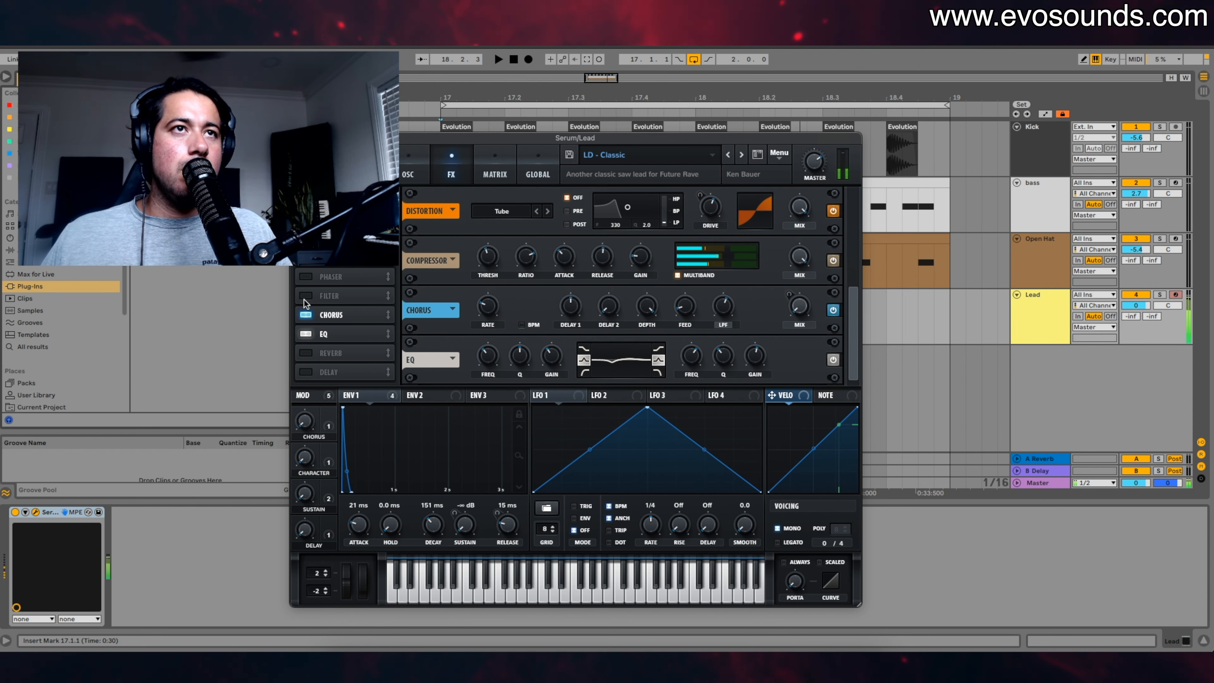
{"action": "left_click", "coordinate": [305, 315]}
{"action": "left_click", "coordinate": [305, 296]}
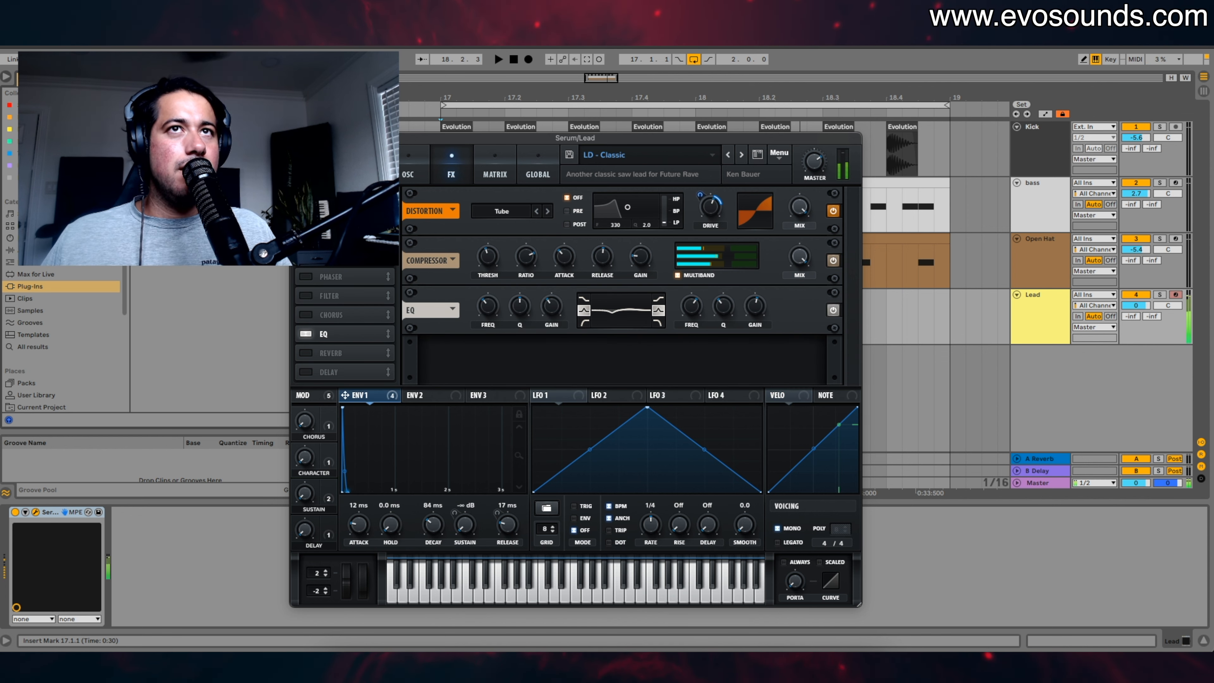
{"action": "left_click_drag", "start_coordinate": [1157, 345], "coordinate": [1156, 355]}
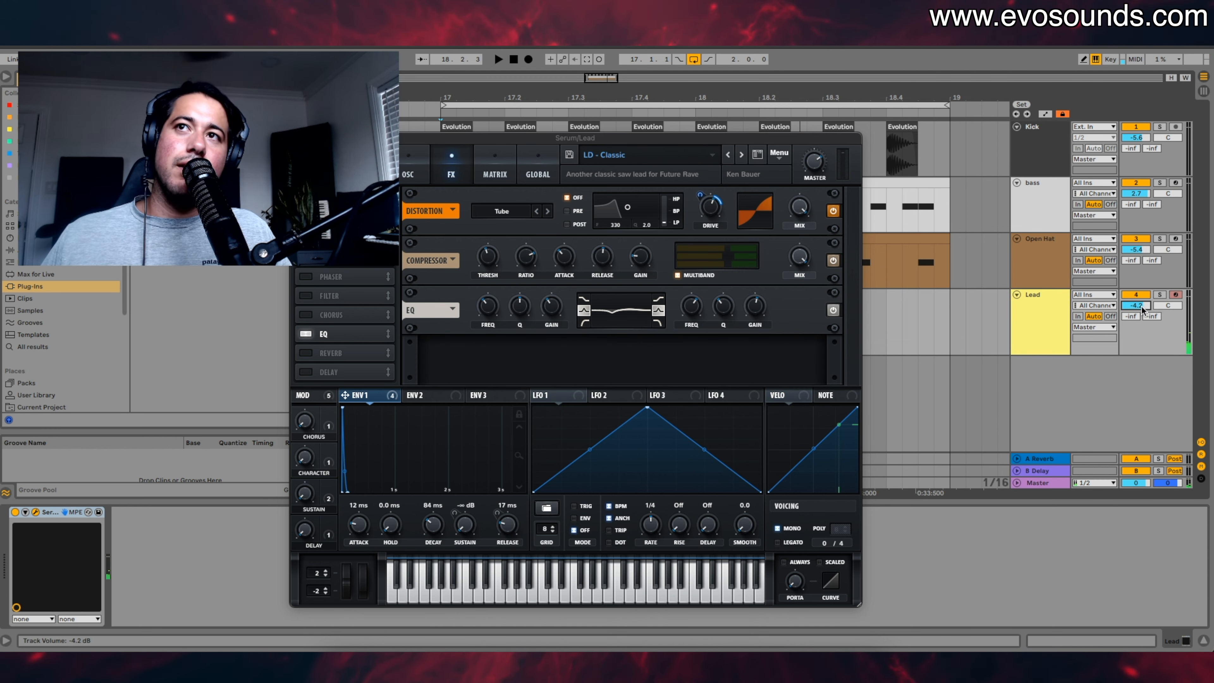
{"action": "left_click", "coordinate": [297, 137]}
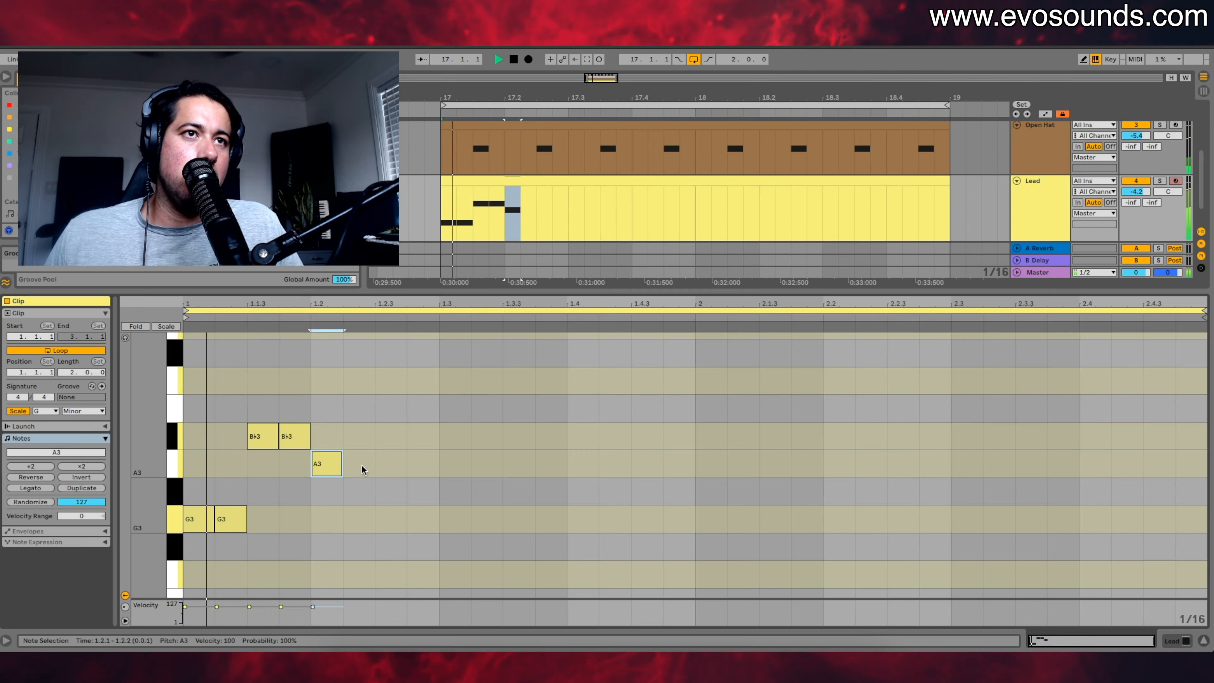
Step: Add an A3 at 1.2.2 in the Lead clip and delete the repeated G3 at 1.1.2 and B♭3 at 1.1.4
{"action": "left_click", "coordinate": [362, 464]}
{"action": "key", "text": "space"}
{"action": "scroll", "coordinate": [383, 462], "scroll_direction": "up", "scroll_amount": 1}
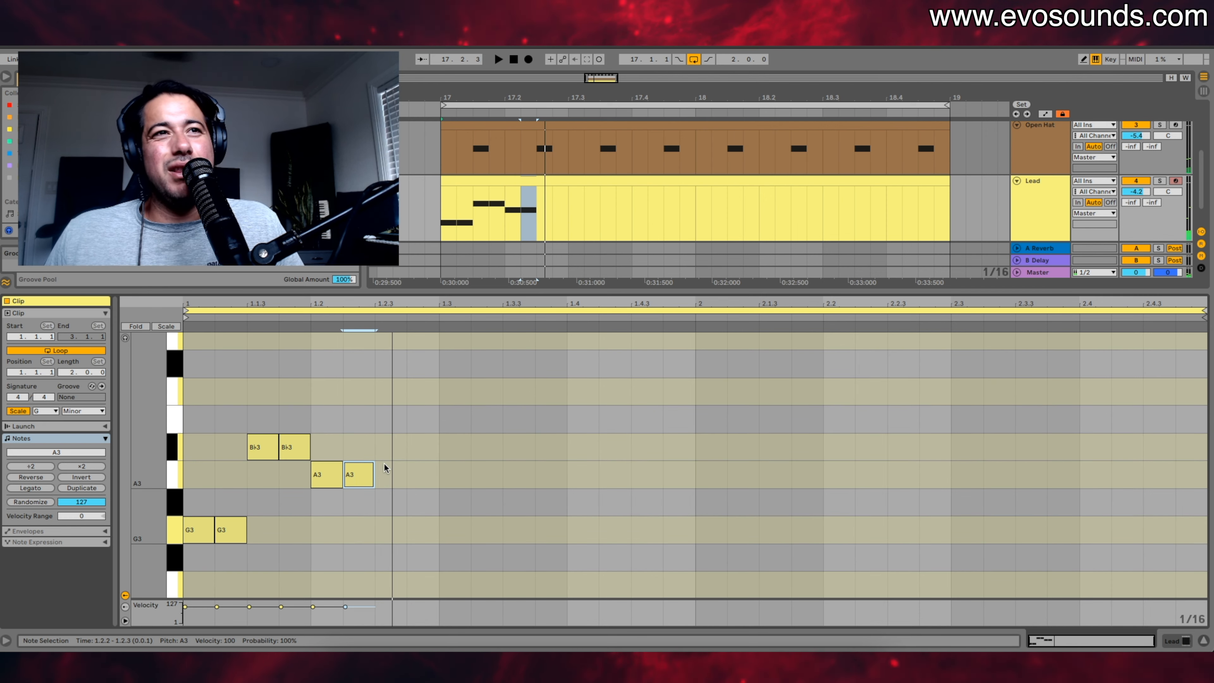
{"action": "left_click", "coordinate": [233, 531]}
{"action": "key", "text": "Delete"}
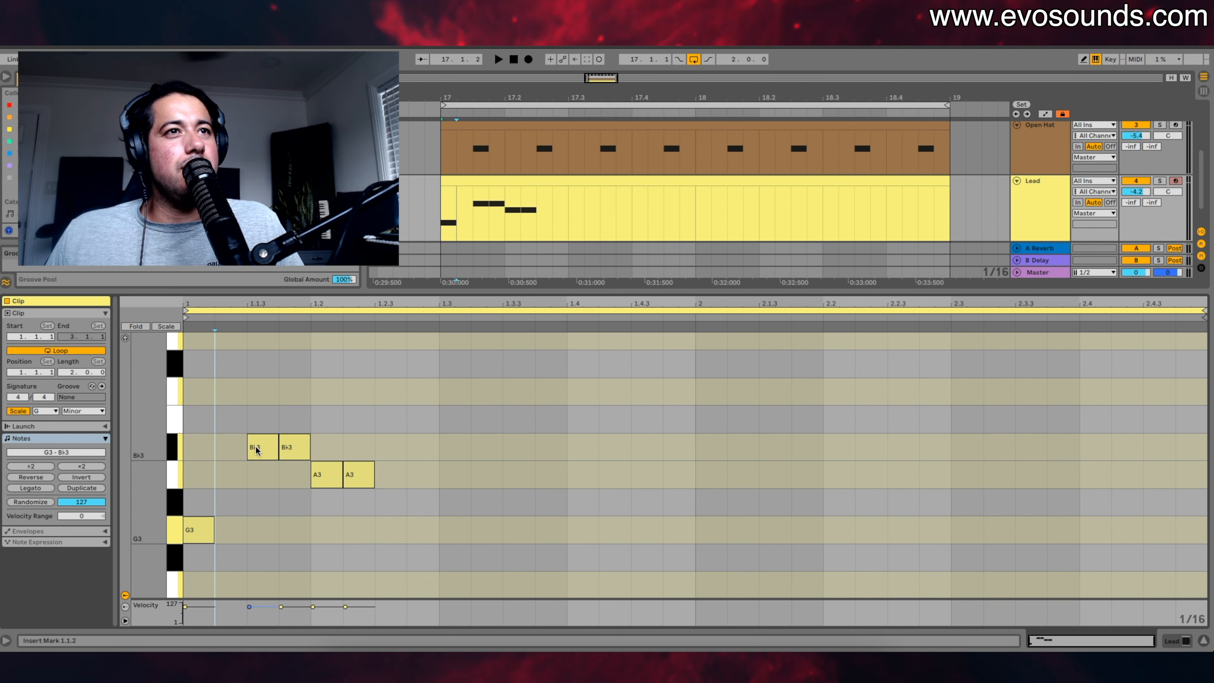
{"action": "left_click", "coordinate": [258, 448]}
{"action": "mouse_move", "coordinate": [261, 454]}
{"action": "left_mouse_down"}
{"action": "mouse_move", "coordinate": [285, 452]}
{"action": "mouse_move", "coordinate": [244, 450]}
{"action": "mouse_move", "coordinate": [261, 454]}
{"action": "left_mouse_up"}
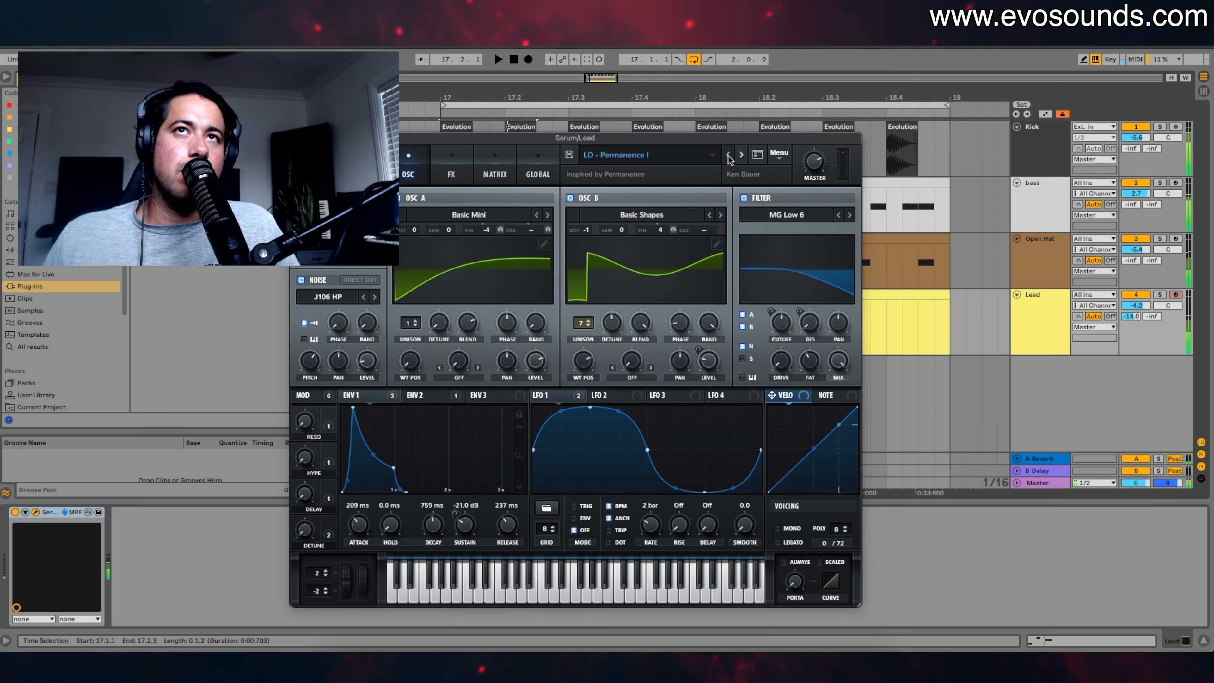
Step: Switch Serum to the lead preset before LD - Permanence I and transpose all Lead notes up one octave to G3–B♭3
{"action": "left_click", "coordinate": [728, 156]}
{"action": "key", "text": "space"}
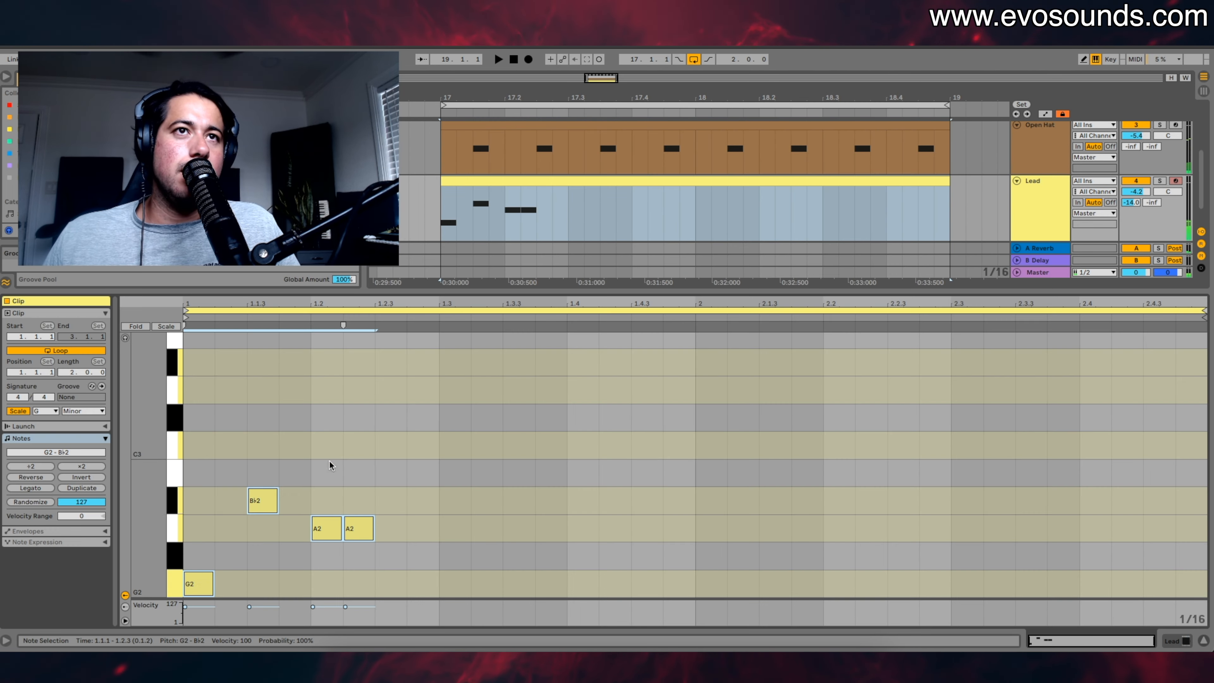
{"action": "left_click_drag", "start_coordinate": [312, 406], "coordinate": [488, 583]}
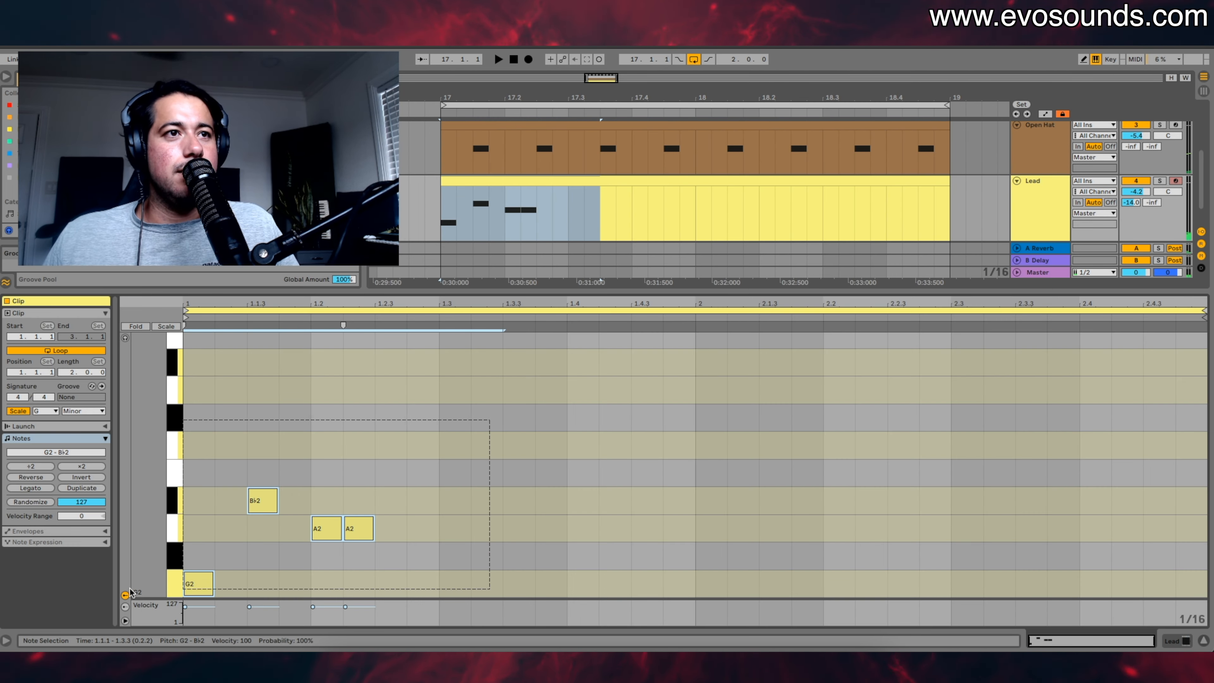
{"action": "key", "text": "shift+Up"}
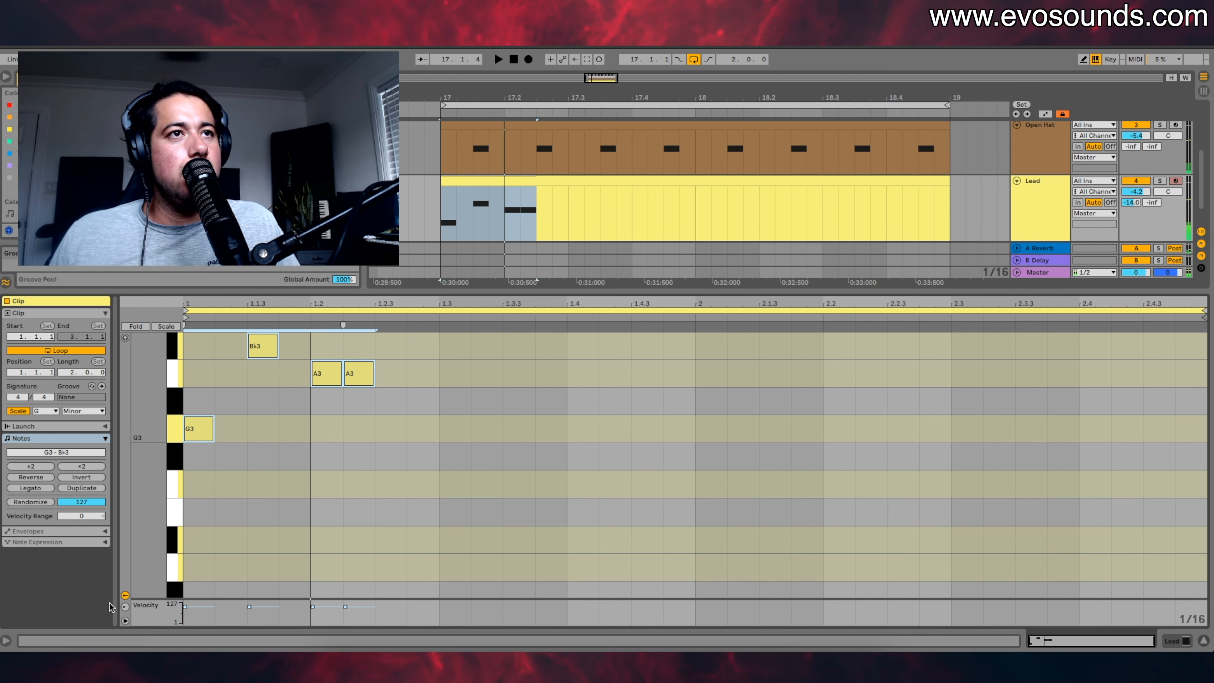
Step: Move the B♭3 to 1.1.2, turn the first A3 into a G3 at 1.1.4, and shift the other A3 to 1.2.1
{"action": "left_click", "coordinate": [269, 374]}
{"action": "left_click_drag", "start_coordinate": [267, 346], "coordinate": [235, 346]}
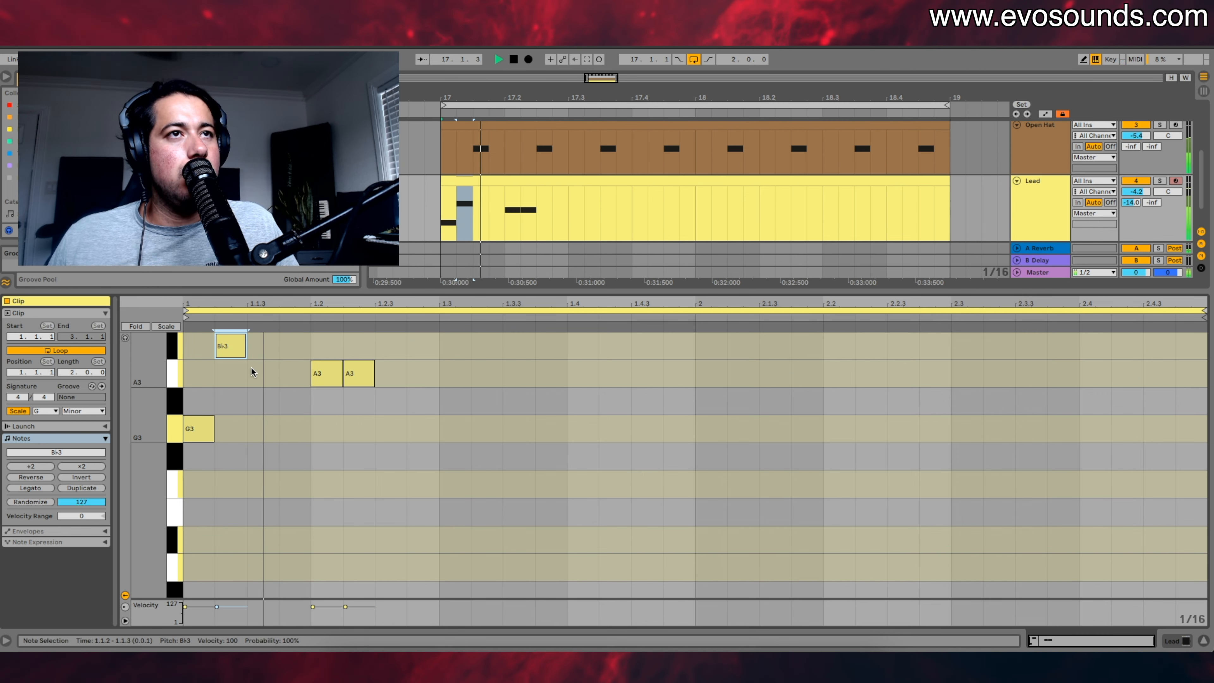
{"action": "scroll", "coordinate": [288, 385], "scroll_direction": "up", "scroll_amount": 1}
{"action": "left_click_drag", "start_coordinate": [322, 386], "coordinate": [298, 445]}
{"action": "left_click_drag", "start_coordinate": [353, 385], "coordinate": [323, 384]}
{"action": "scroll", "coordinate": [327, 389], "scroll_direction": "up", "scroll_amount": 2}
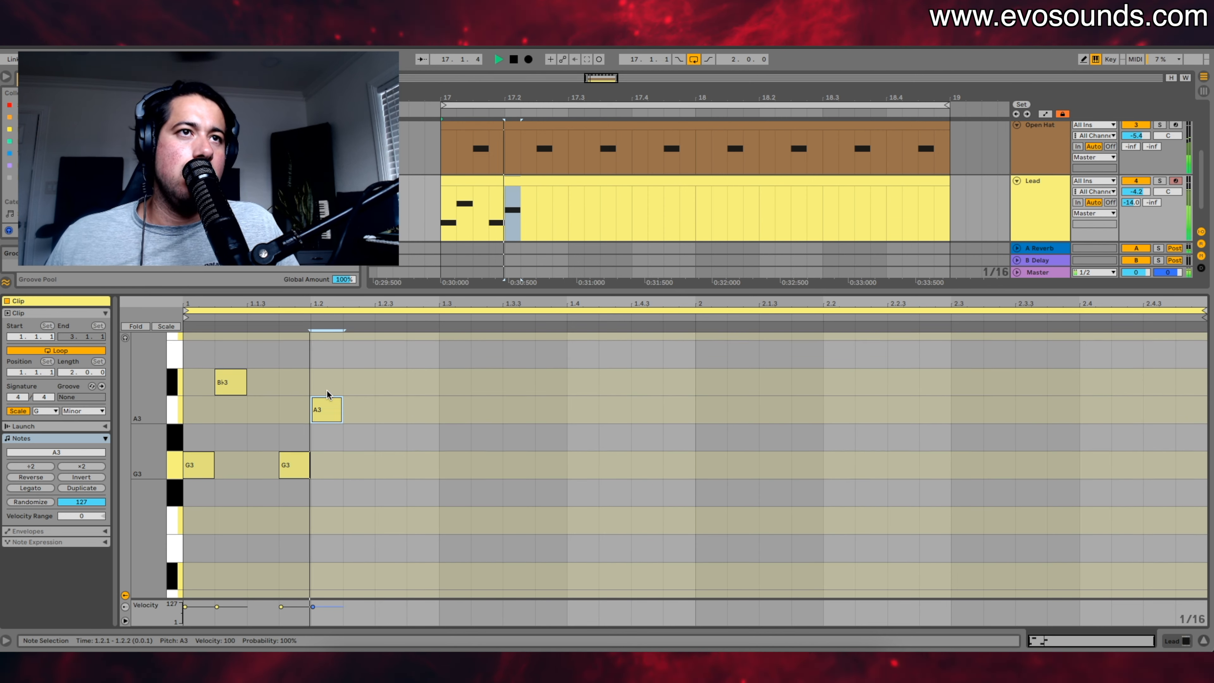
Step: Extend the lead melody with sixteenth notes G3 at 1.2.3, B♭3 at 1.2.4, G3 at 1.3.2 and C4 at 1.3.3
{"action": "double_click", "coordinate": [371, 492]}
{"action": "left_click_drag", "start_coordinate": [371, 492], "coordinate": [397, 501]}
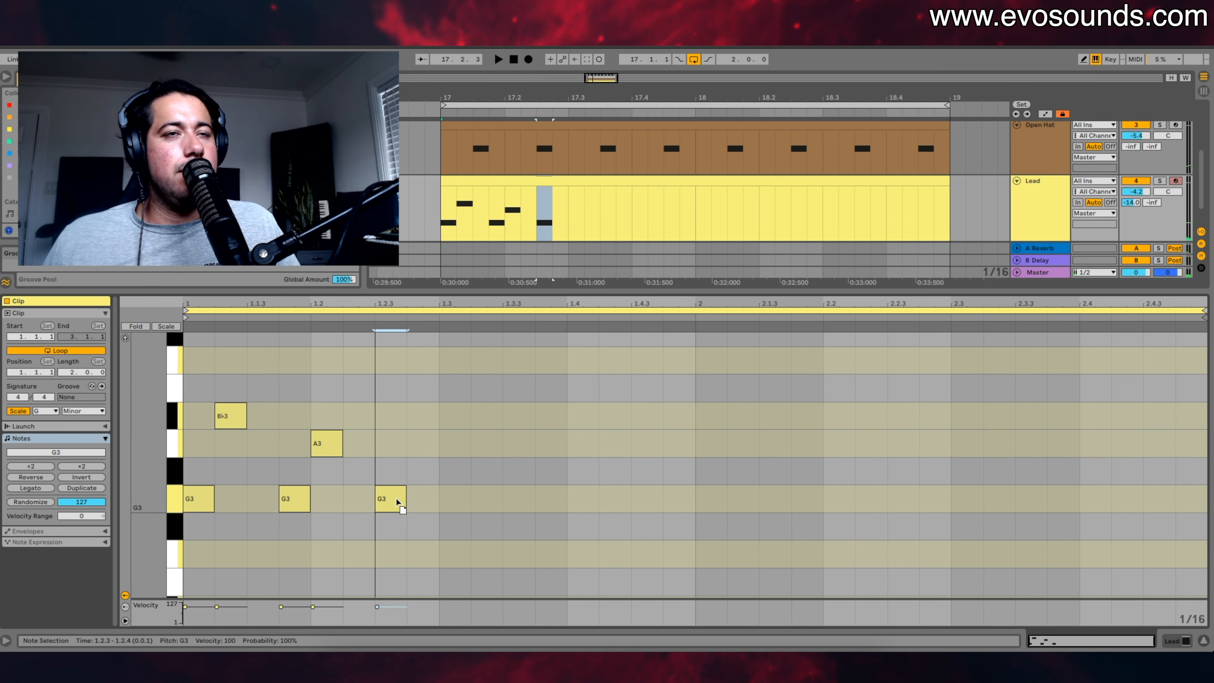
{"action": "key", "text": "space"}
{"action": "double_click", "coordinate": [421, 417]}
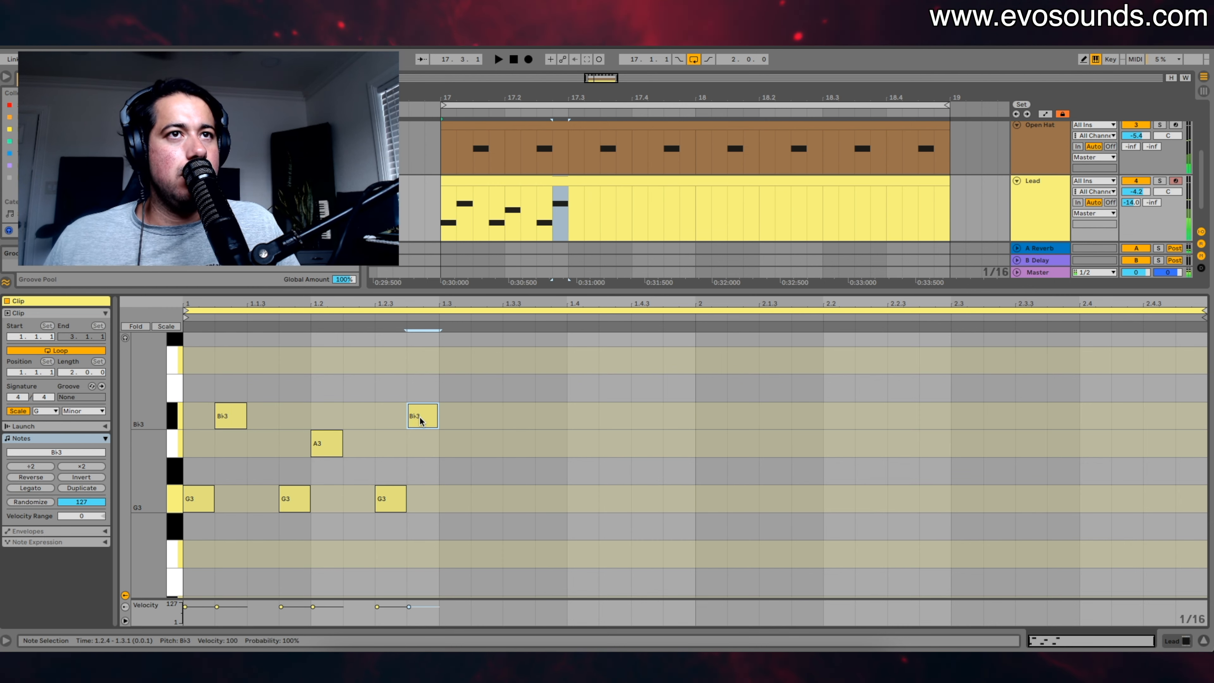
{"action": "double_click", "coordinate": [479, 502]}
{"action": "double_click", "coordinate": [522, 372]}
{"action": "scroll", "coordinate": [521, 382], "scroll_direction": "up", "scroll_amount": 3}
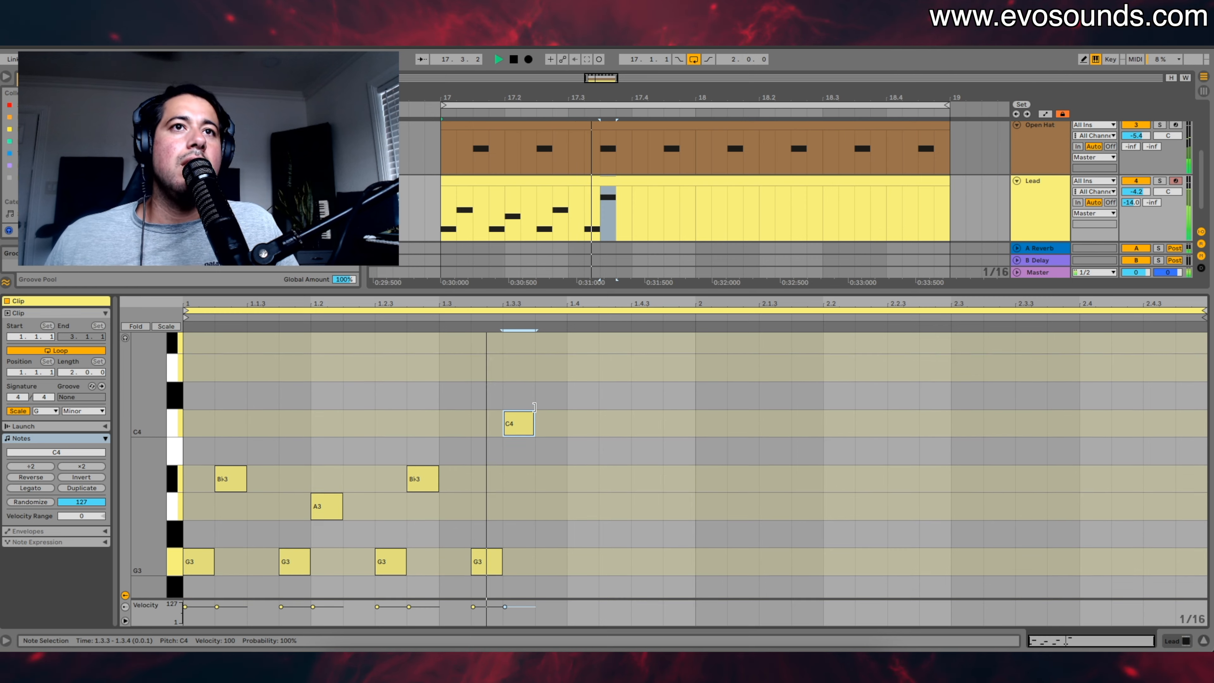
Step: Audition the lead note at 1.3.3 on D4 and settle it on A3
{"action": "left_click_drag", "start_coordinate": [524, 433], "coordinate": [521, 369]}
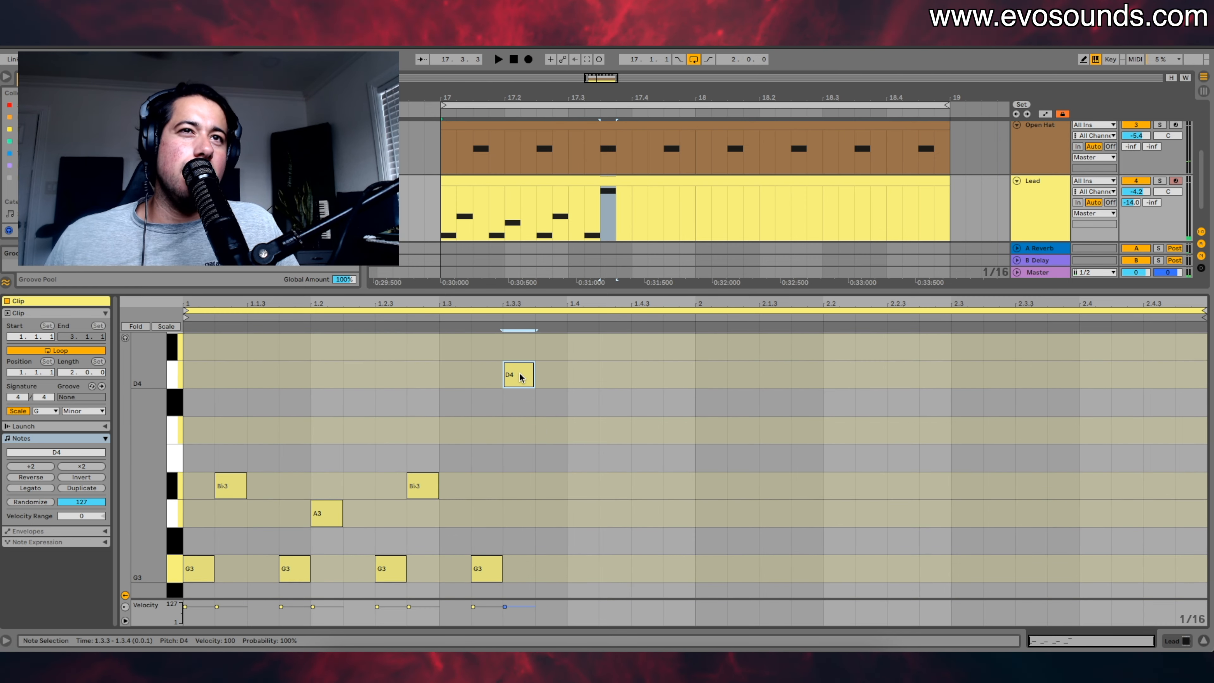
{"action": "key", "text": "space"}
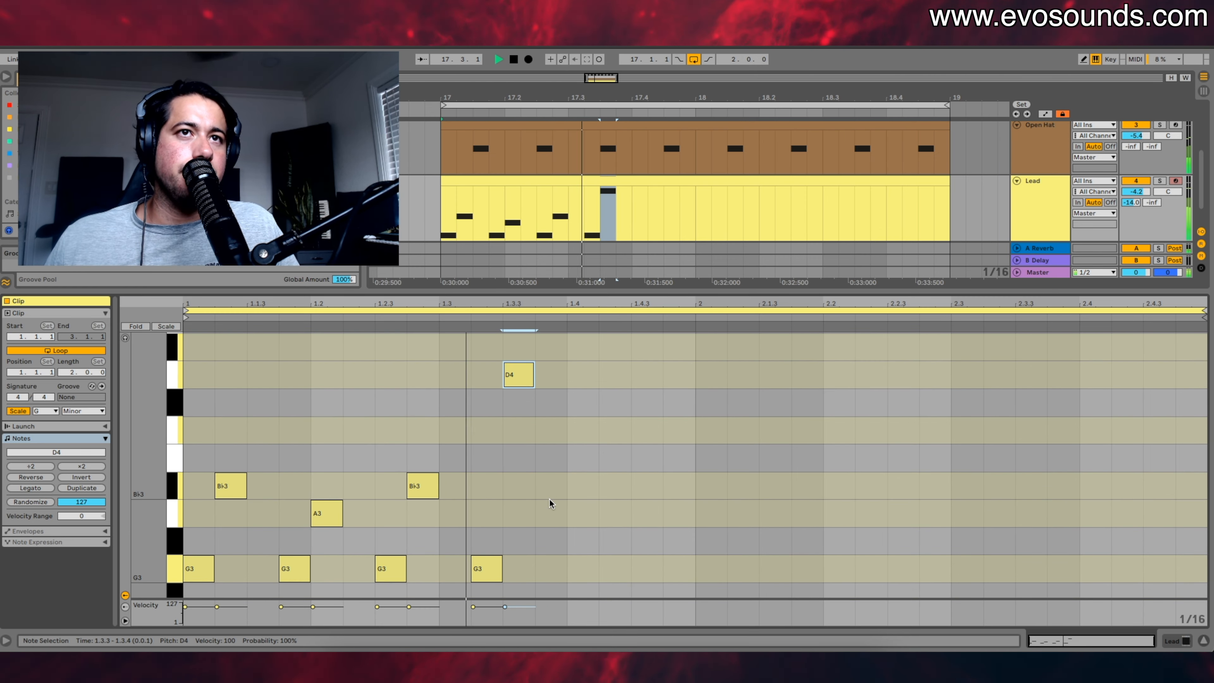
{"action": "left_click_drag", "start_coordinate": [510, 375], "coordinate": [522, 513]}
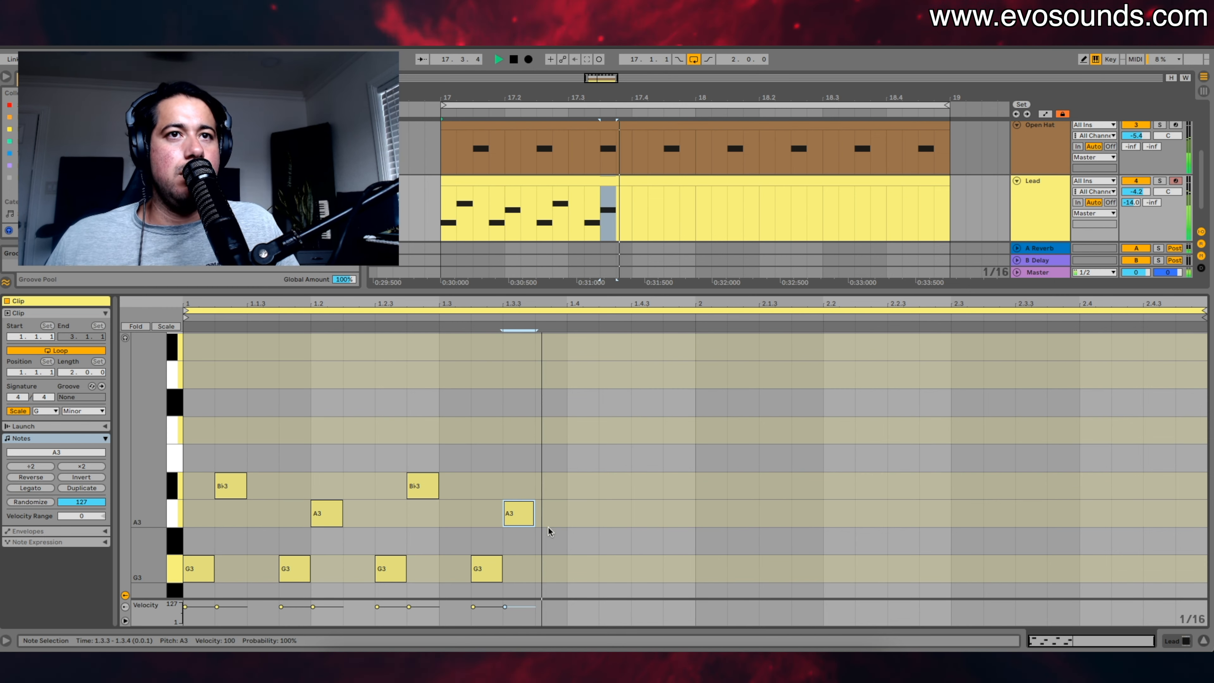
Step: Add a G3 at 1.4.1, shorten it to a brief stab and set the note grid to 1/32
{"action": "double_click", "coordinate": [576, 572]}
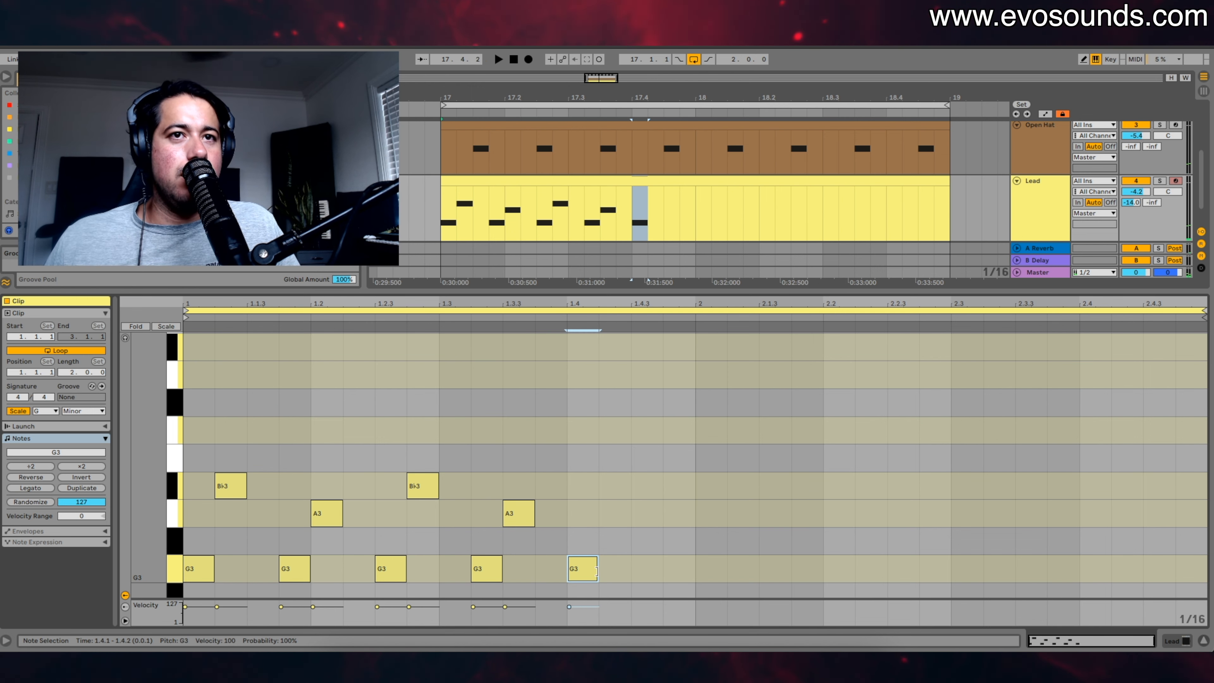
{"action": "left_click_drag", "start_coordinate": [596, 572], "coordinate": [577, 571]}
{"action": "right_click", "coordinate": [589, 571]}
{"action": "left_click", "coordinate": [699, 503]}
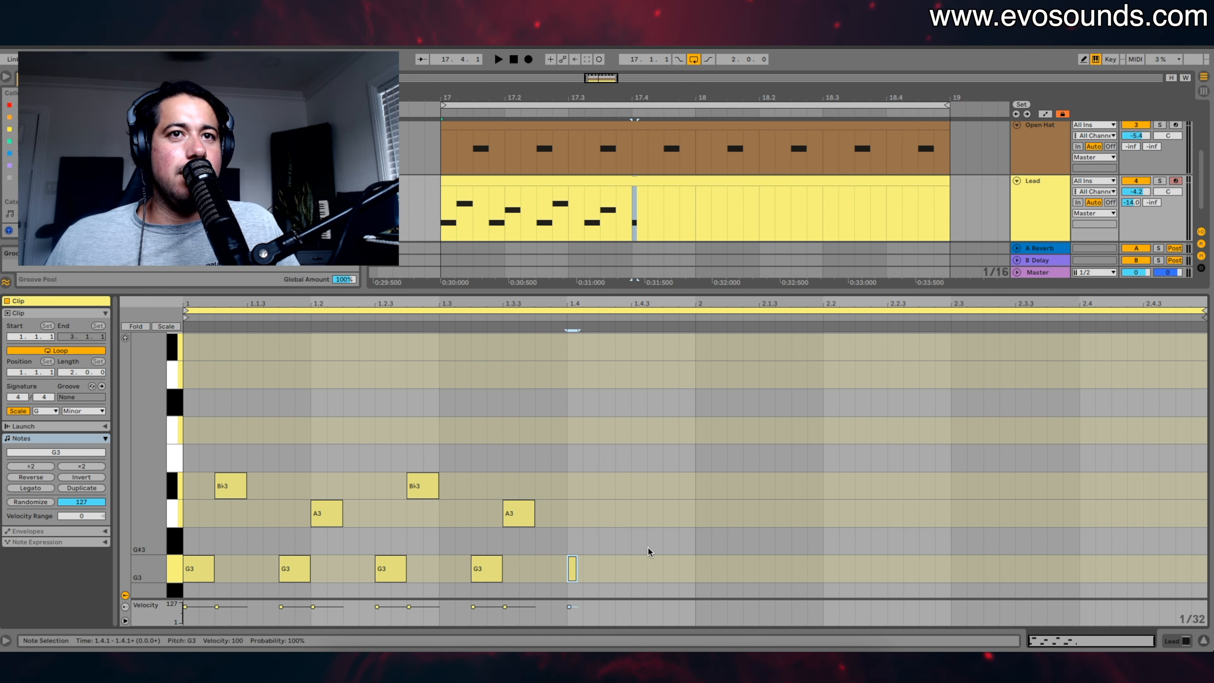
Step: Add three more short G3 stabs at 1/32 spacing after the one at 1.4.1, filling beat 1.4 up to 1.4.3
{"action": "scroll", "coordinate": [622, 545], "scroll_direction": "down", "scroll_amount": 1}
{"action": "left_click_drag", "start_coordinate": [576, 540], "coordinate": [564, 536]}
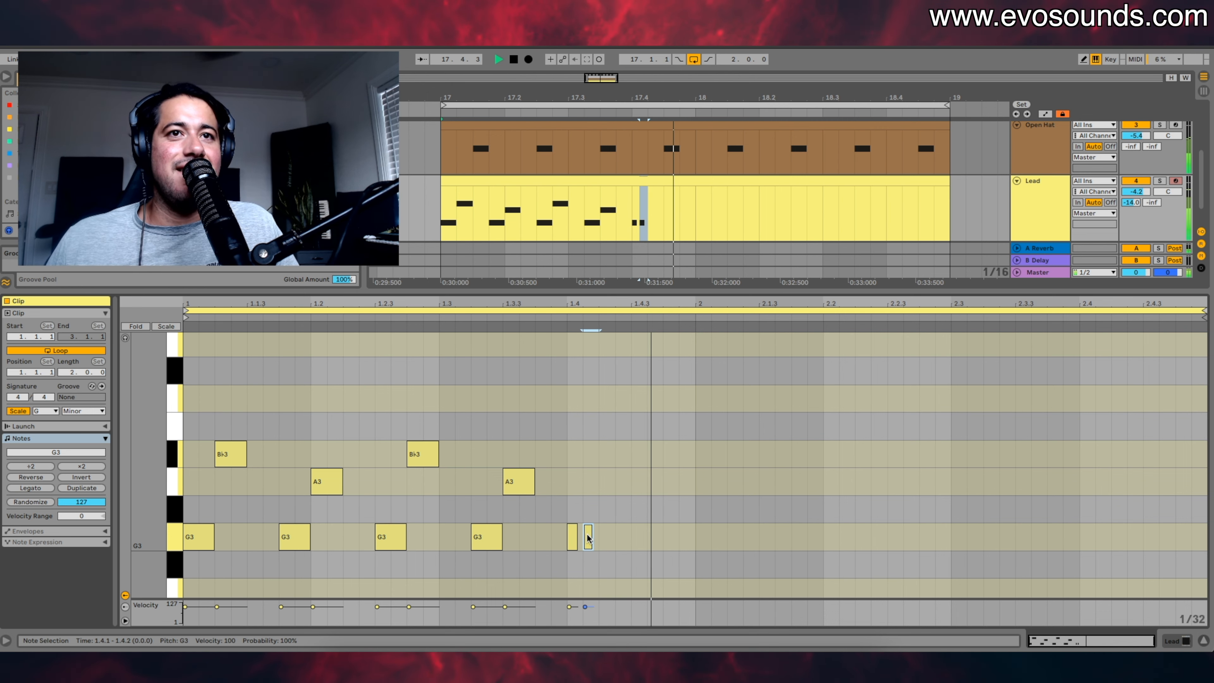
{"action": "left_click", "coordinate": [604, 535]}
{"action": "key", "text": "space"}
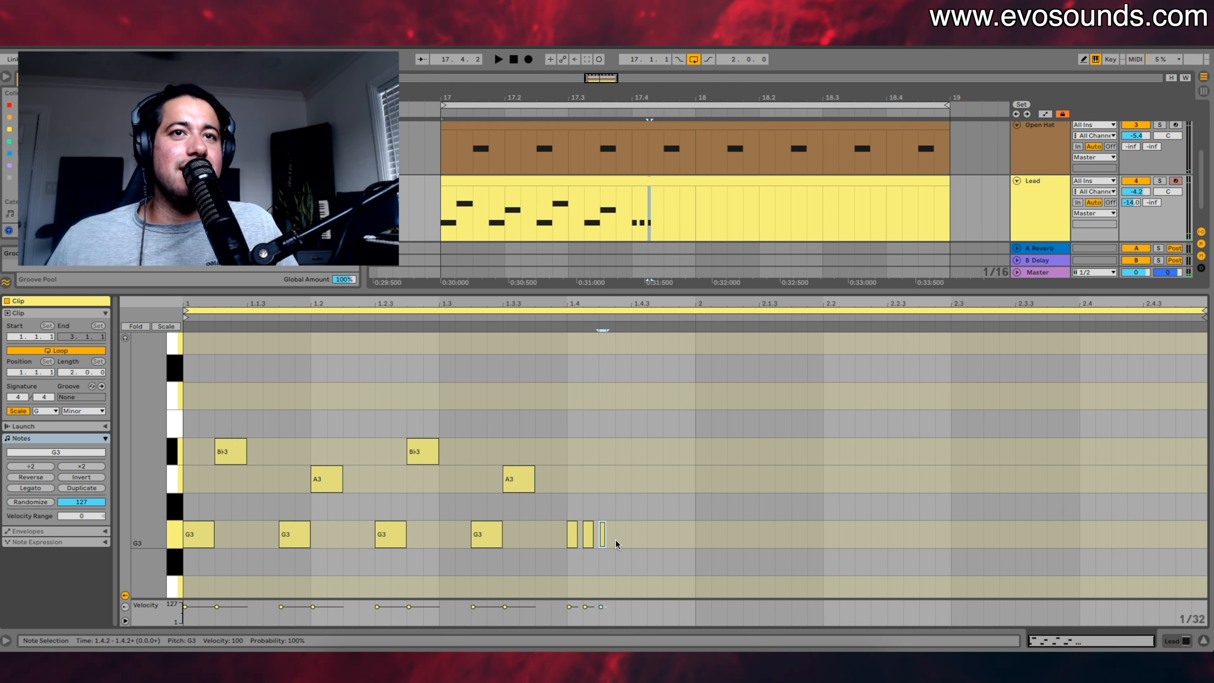
{"action": "left_click_drag", "start_coordinate": [611, 541], "coordinate": [619, 541]}
{"action": "key", "text": "space"}
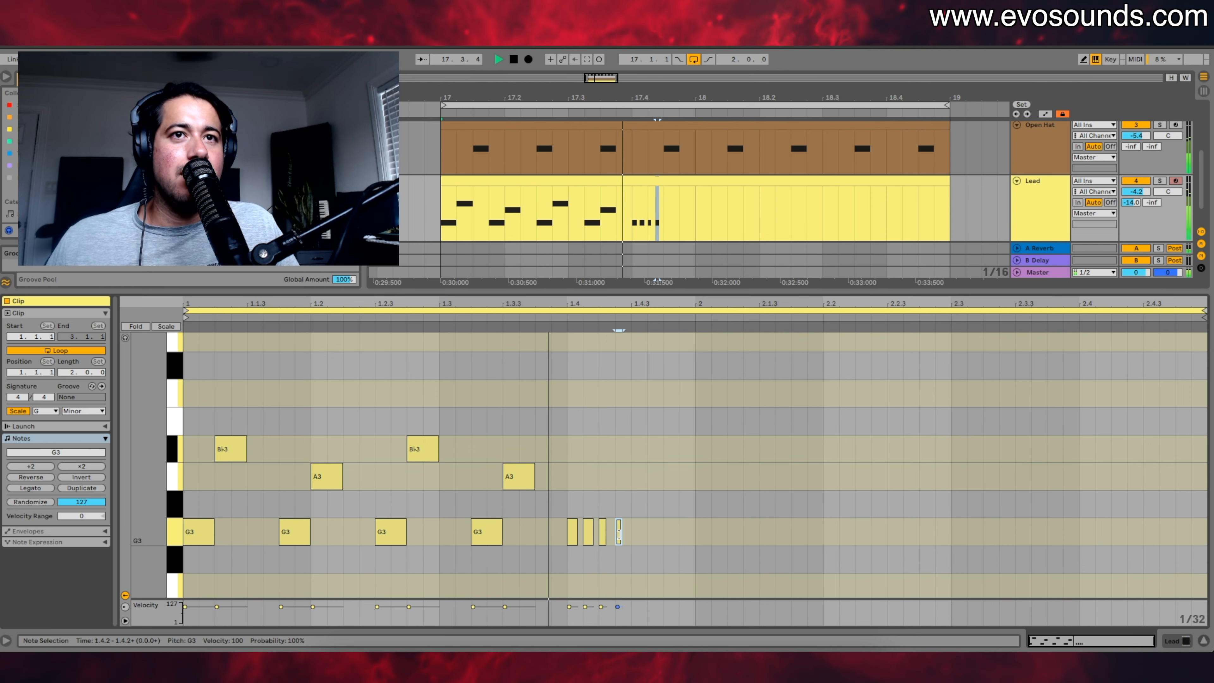
Step: Add short G3 stabs at 1.4.3 and 1.4.4 to finish the first bar of the lead
{"action": "left_click", "coordinate": [637, 535]}
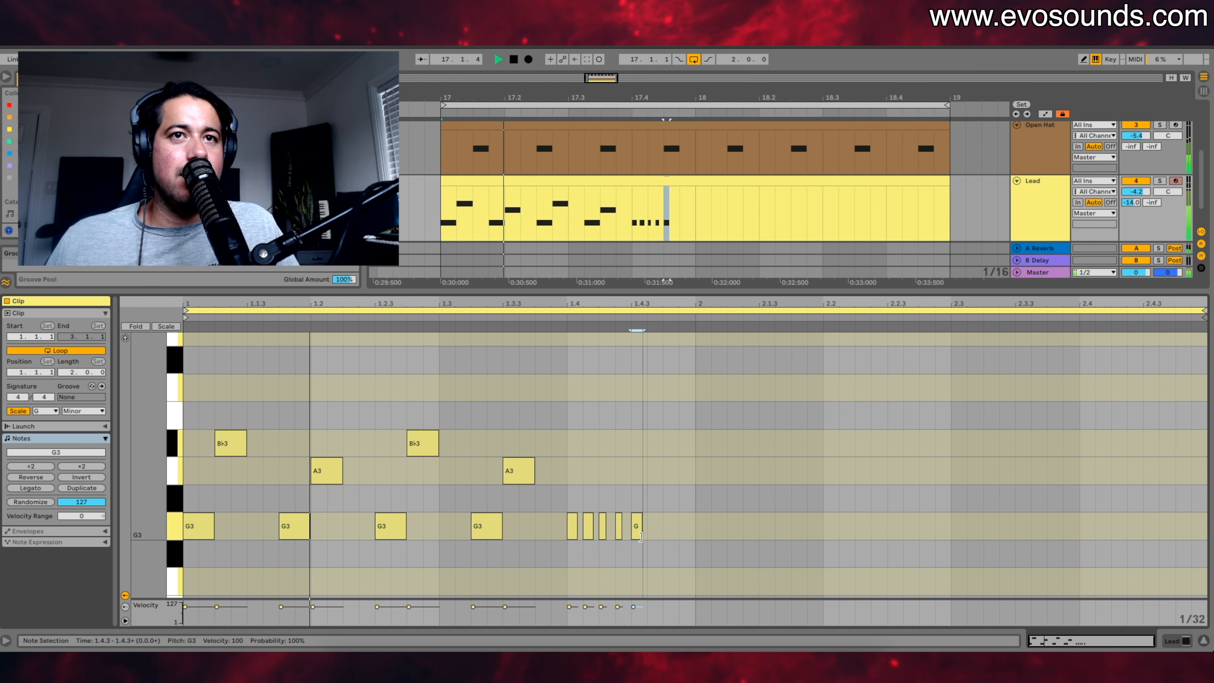
{"action": "scroll", "coordinate": [658, 536], "scroll_direction": "up", "scroll_amount": 1}
{"action": "key", "text": "space"}
{"action": "scroll", "coordinate": [663, 540], "scroll_direction": "down", "scroll_amount": 1}
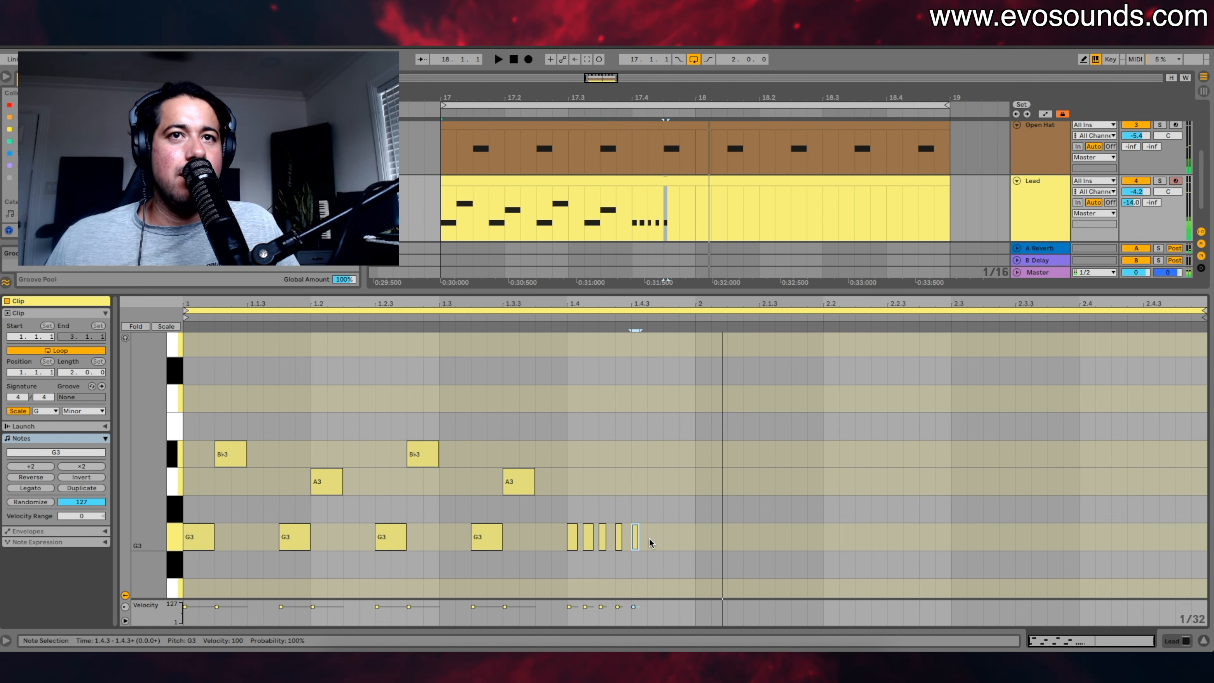
{"action": "key", "text": "space"}
{"action": "left_click_drag", "start_coordinate": [678, 536], "coordinate": [669, 540]}
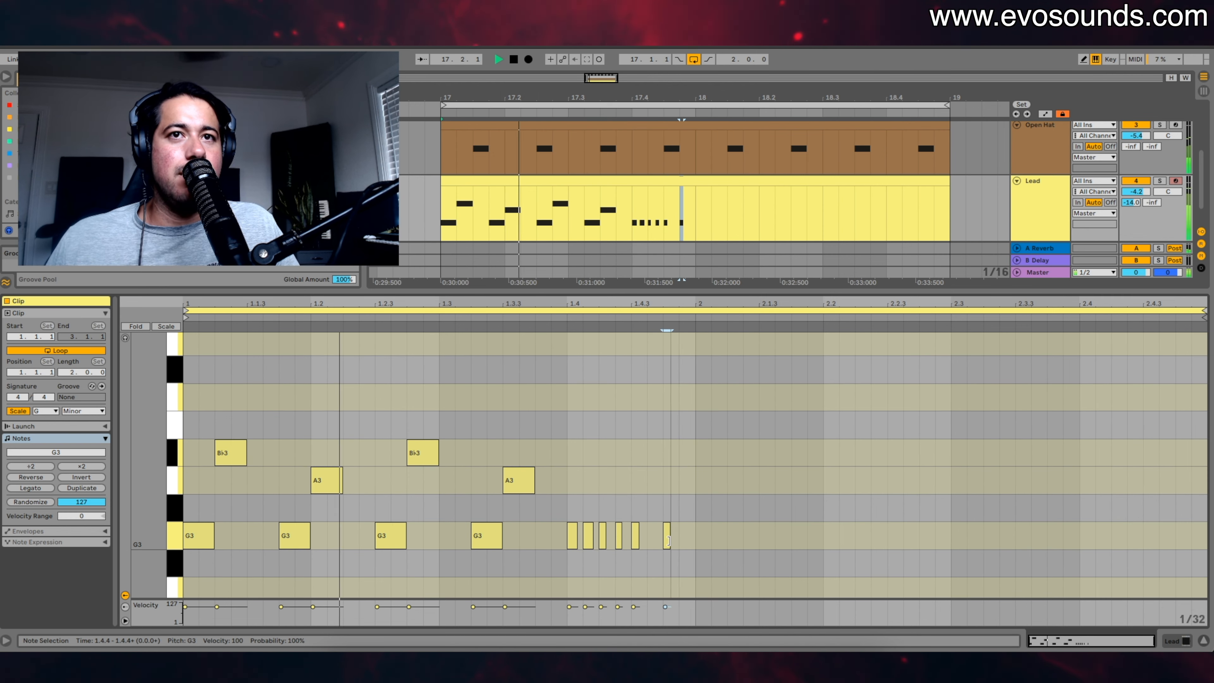
Step: Duplicate all the lead notes from the first bar into the second bar
{"action": "key", "text": "space"}
{"action": "key", "text": "ctrl+a"}
{"action": "key", "text": "ctrl+d"}
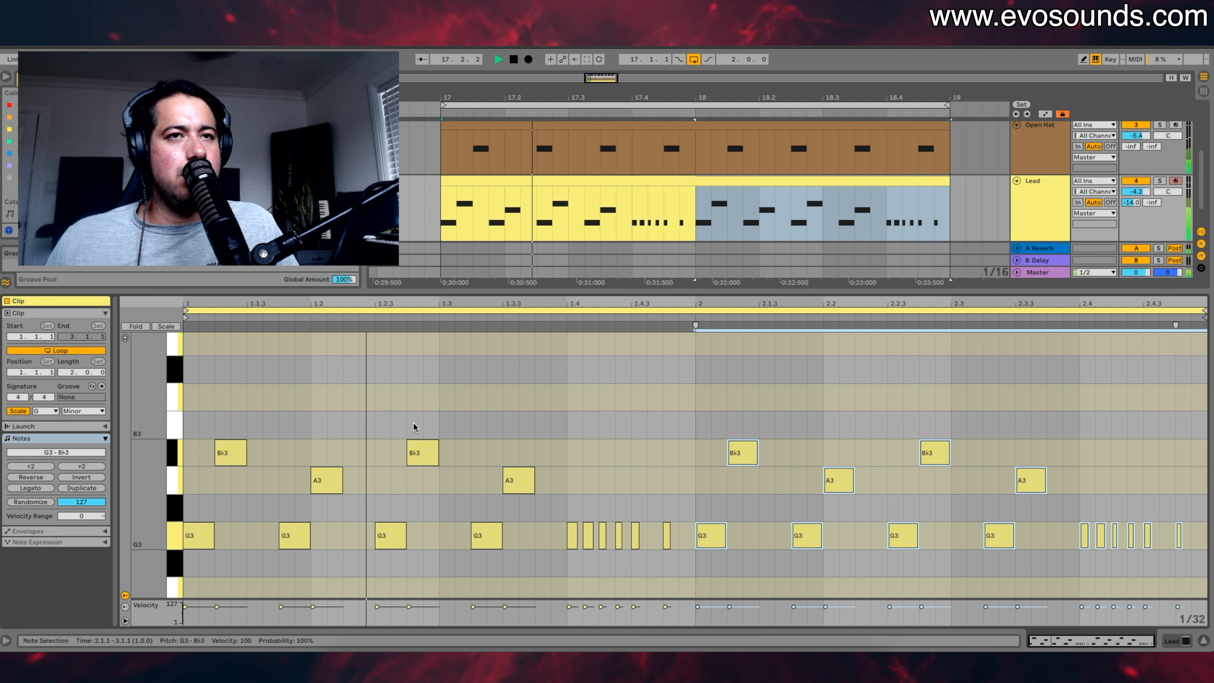
Step: Raise the A3 at 2.3.3 in the lead's second bar to C4
{"action": "scroll", "coordinate": [415, 428], "scroll_direction": "down", "scroll_amount": 1}
{"action": "scroll", "coordinate": [415, 427], "scroll_direction": "up", "scroll_amount": 1}
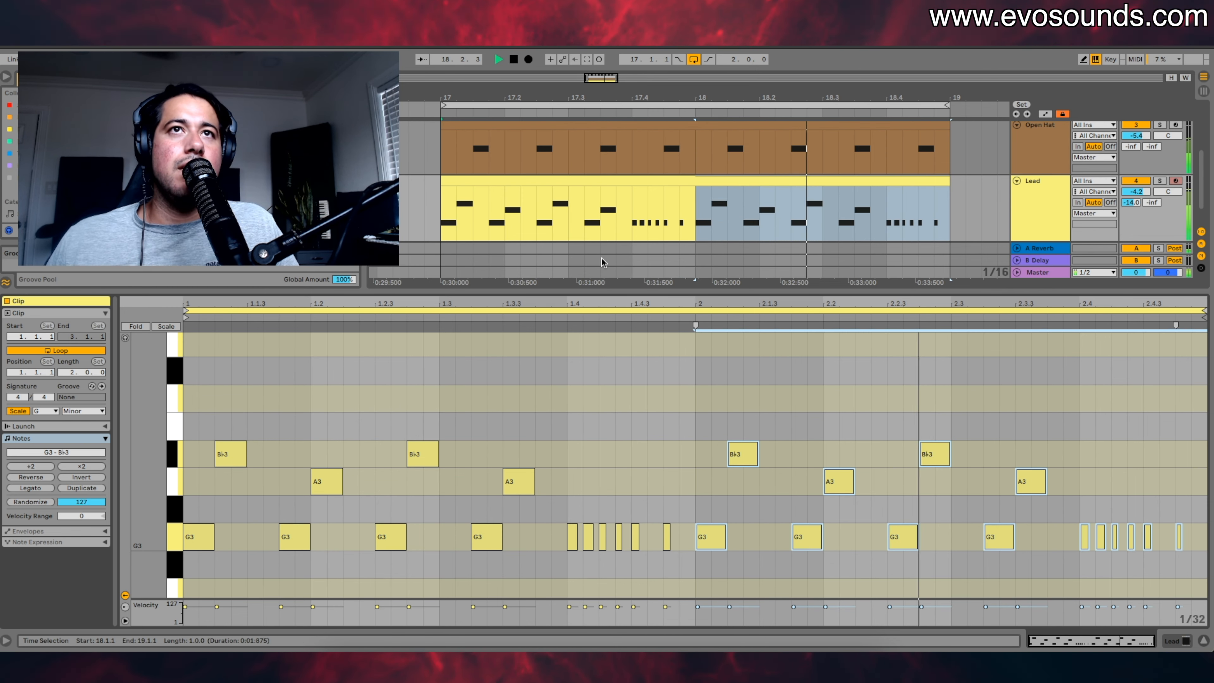
{"action": "left_click_drag", "start_coordinate": [1028, 480], "coordinate": [1025, 409]}
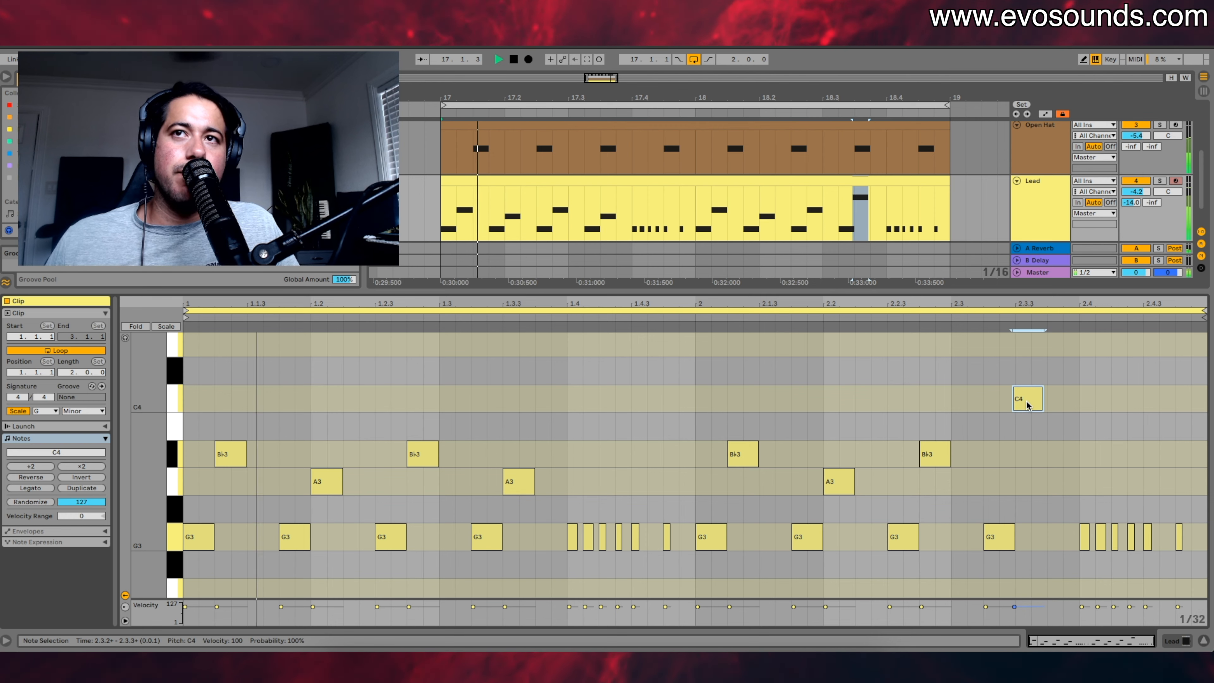
Step: Raise the C4 at 2.3.3 in the lead's second bar to D4
{"action": "key", "text": "Down"}
{"action": "key", "text": "Up"}
{"action": "key", "text": "Up"}
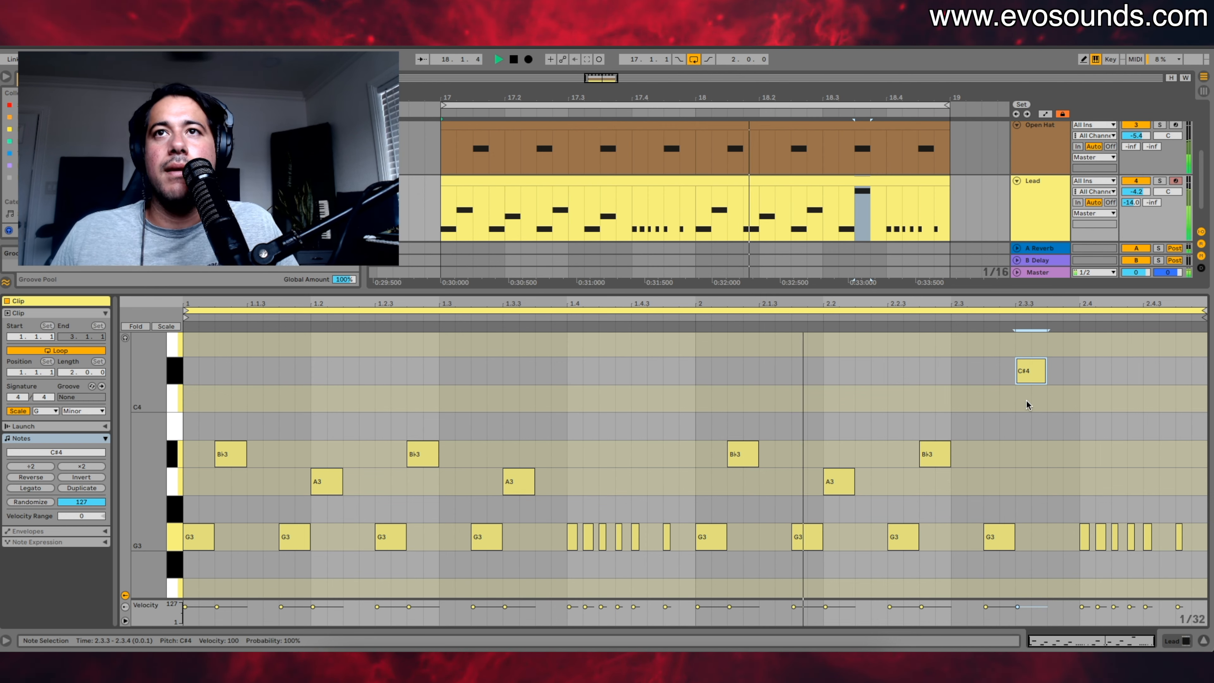
{"action": "key", "text": "Up"}
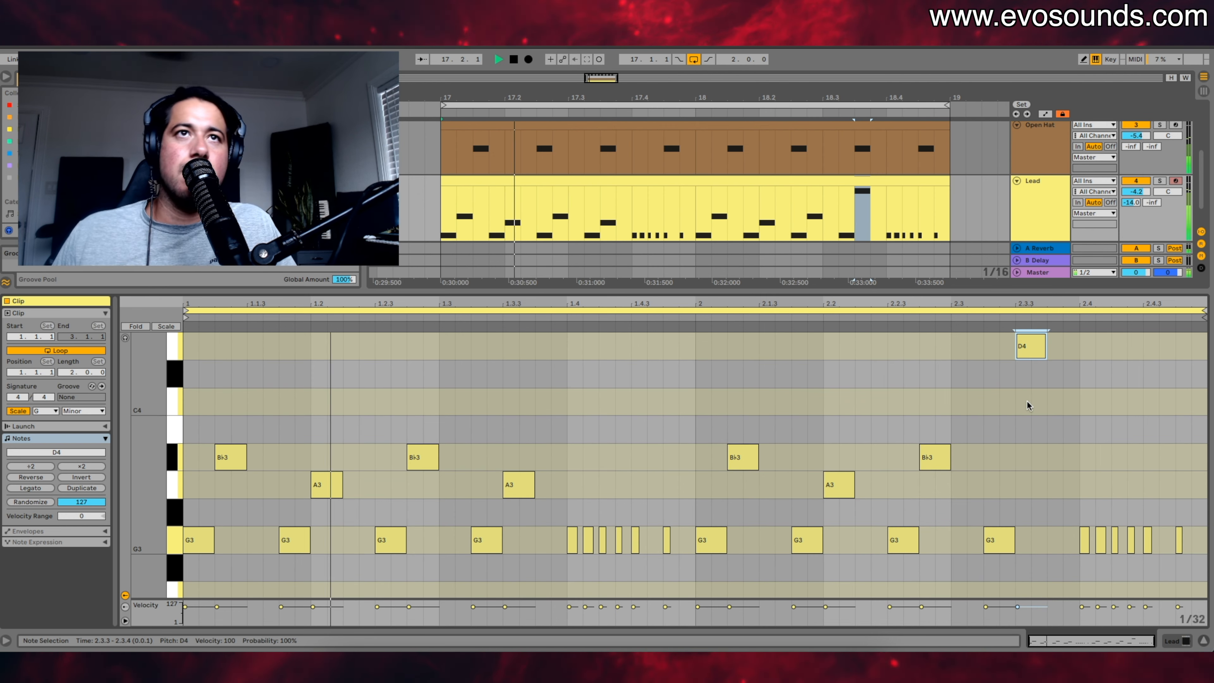
Step: Switch on the chorus in the LD - Noisy lead patch's Serum effects and audition it with the loop
{"action": "key", "text": "shift+Tab"}
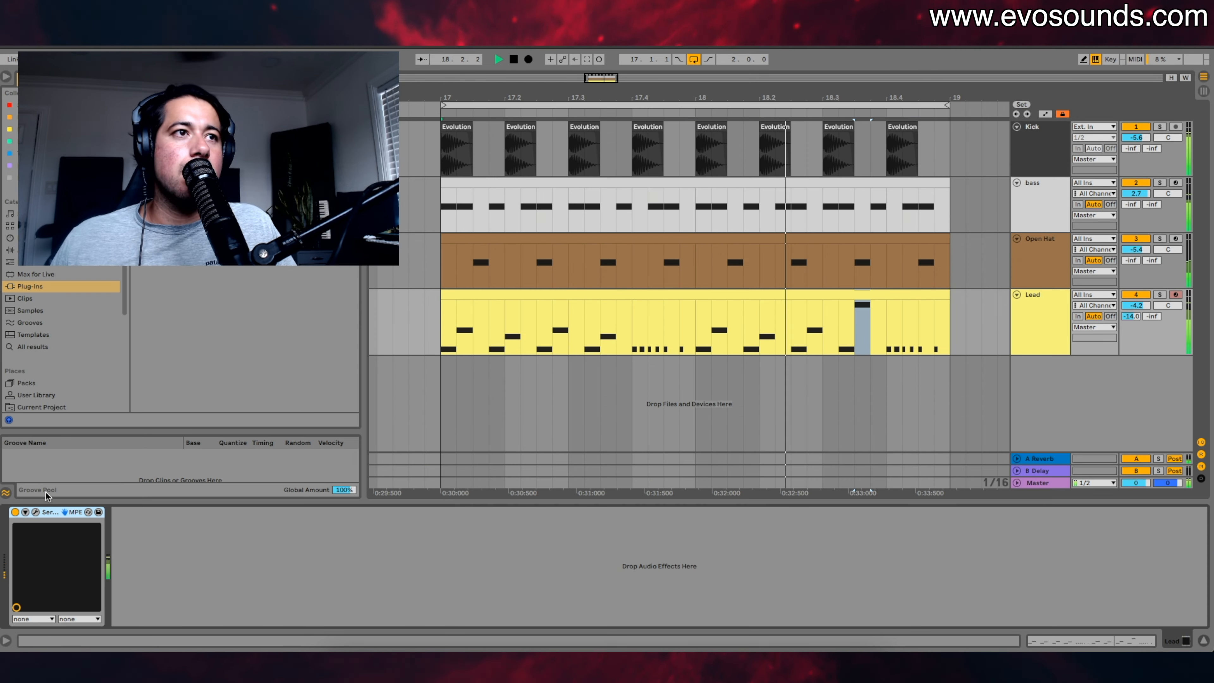
{"action": "left_click", "coordinate": [35, 511]}
{"action": "left_click", "coordinate": [448, 174]}
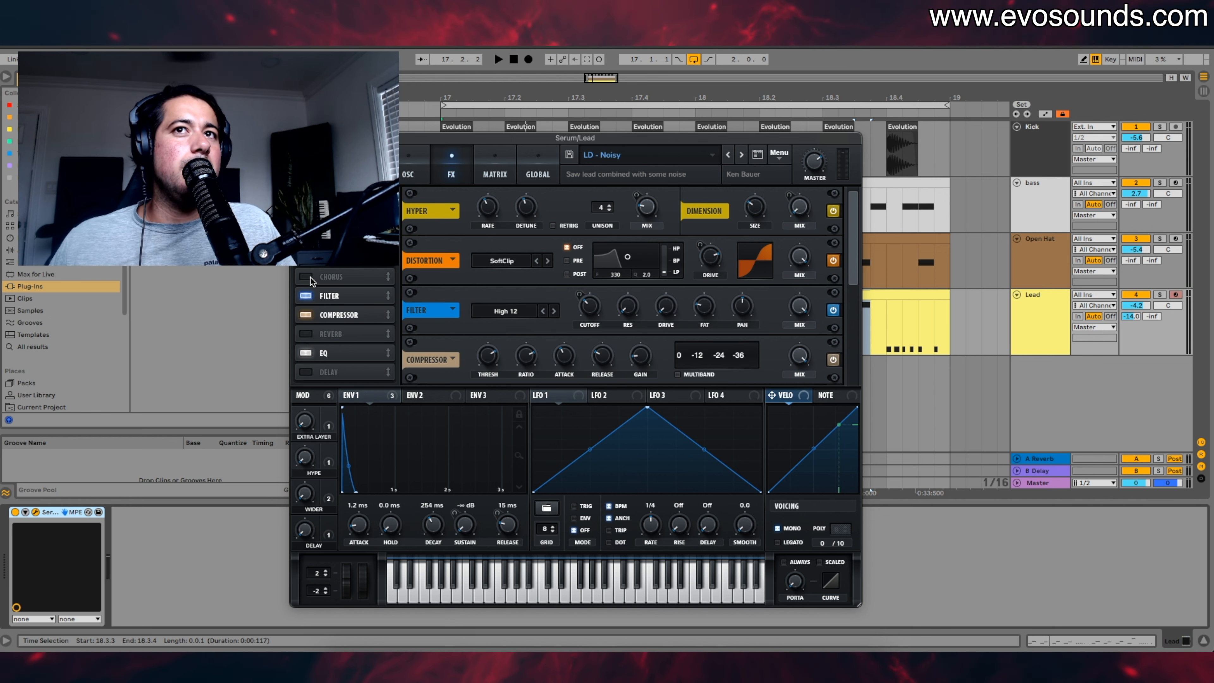
{"action": "key", "text": "space"}
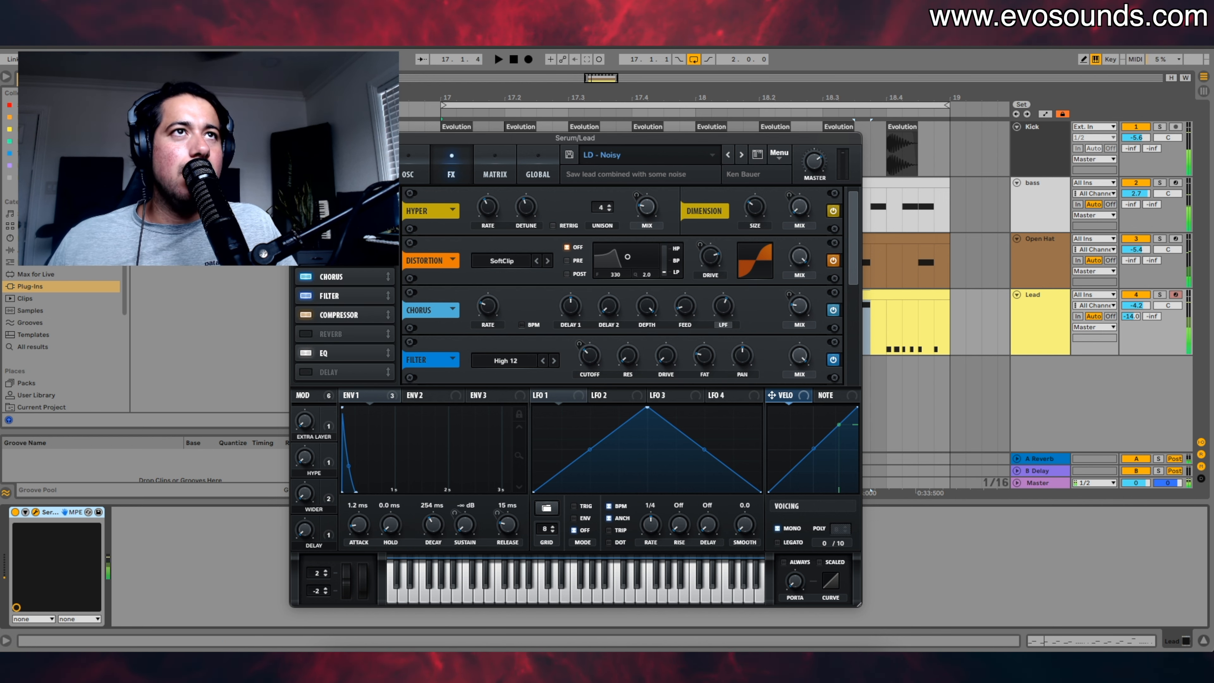
{"action": "left_click", "coordinate": [298, 138]}
Step: Add a Saturator after Serum on the Lead track, with 18.9 dB drive and -5.91 dB output
{"action": "left_click", "coordinate": [33, 250]}
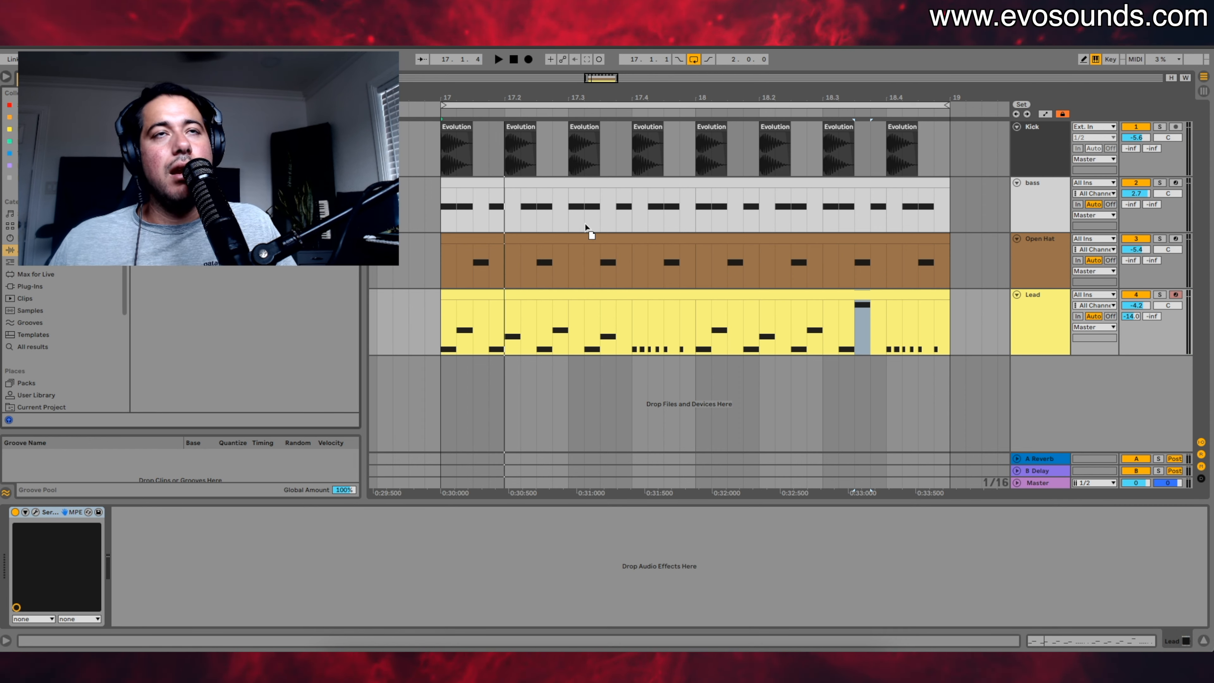
{"action": "left_click_drag", "start_coordinate": [587, 227], "coordinate": [1032, 322]}
{"action": "left_click_drag", "start_coordinate": [126, 541], "coordinate": [126, 529]}
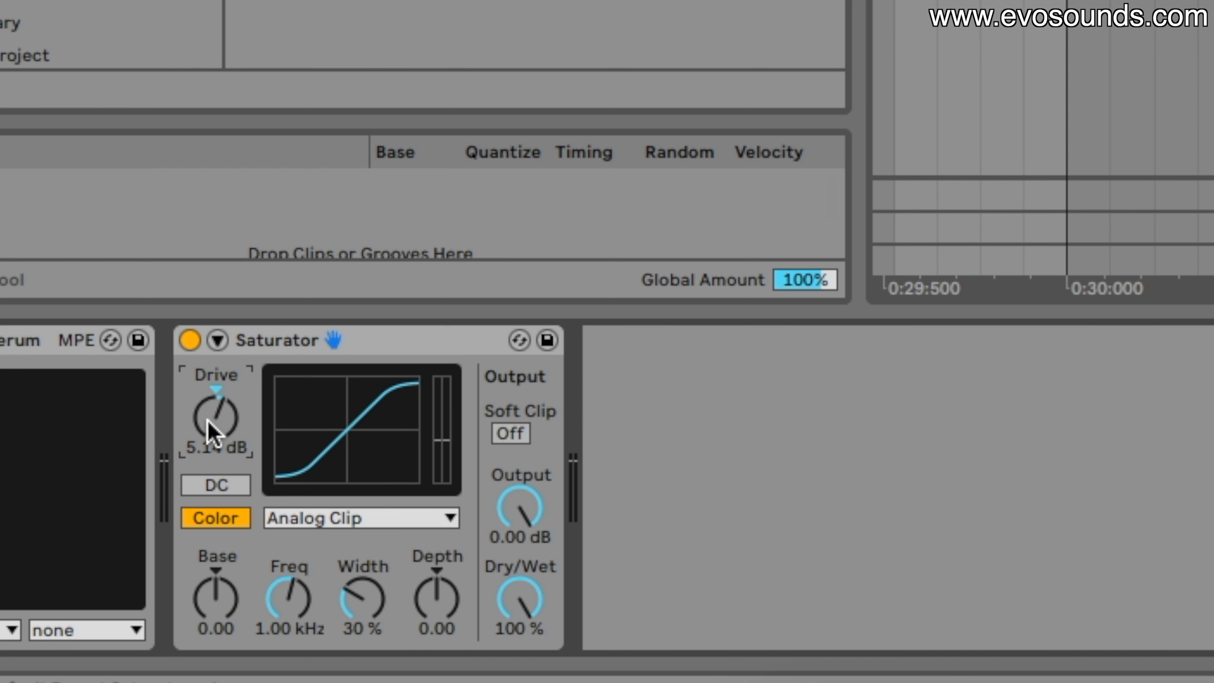
{"action": "key", "text": "space"}
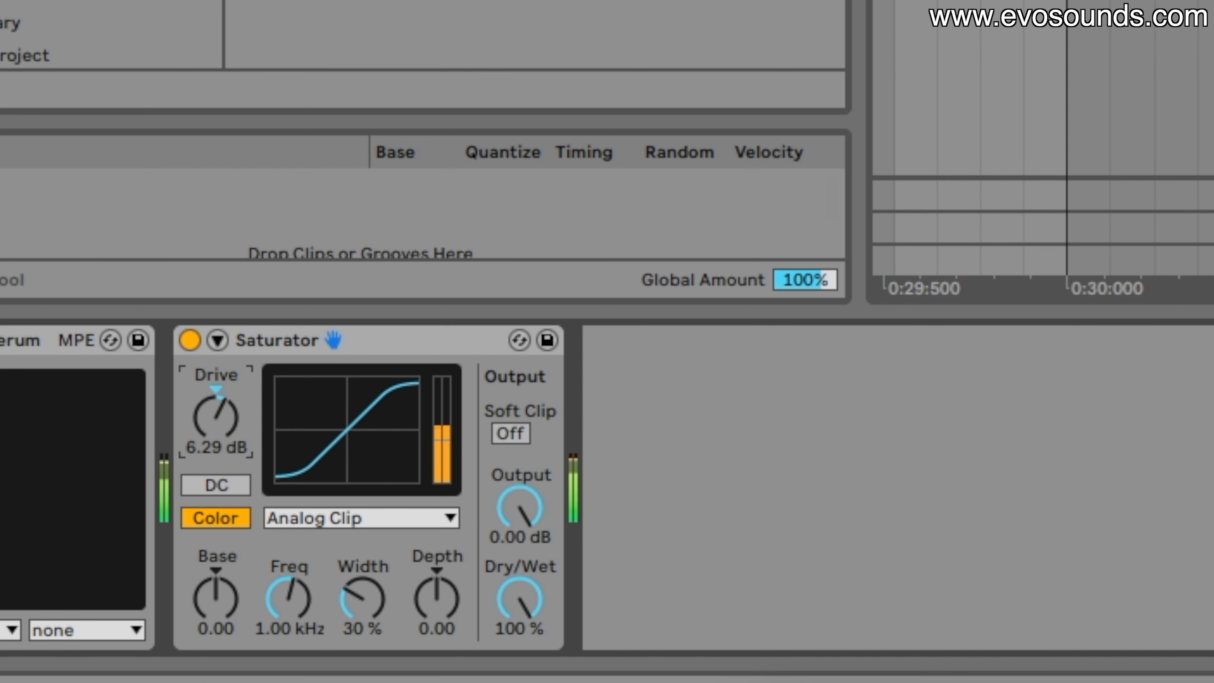
{"action": "key", "text": "Tab"}
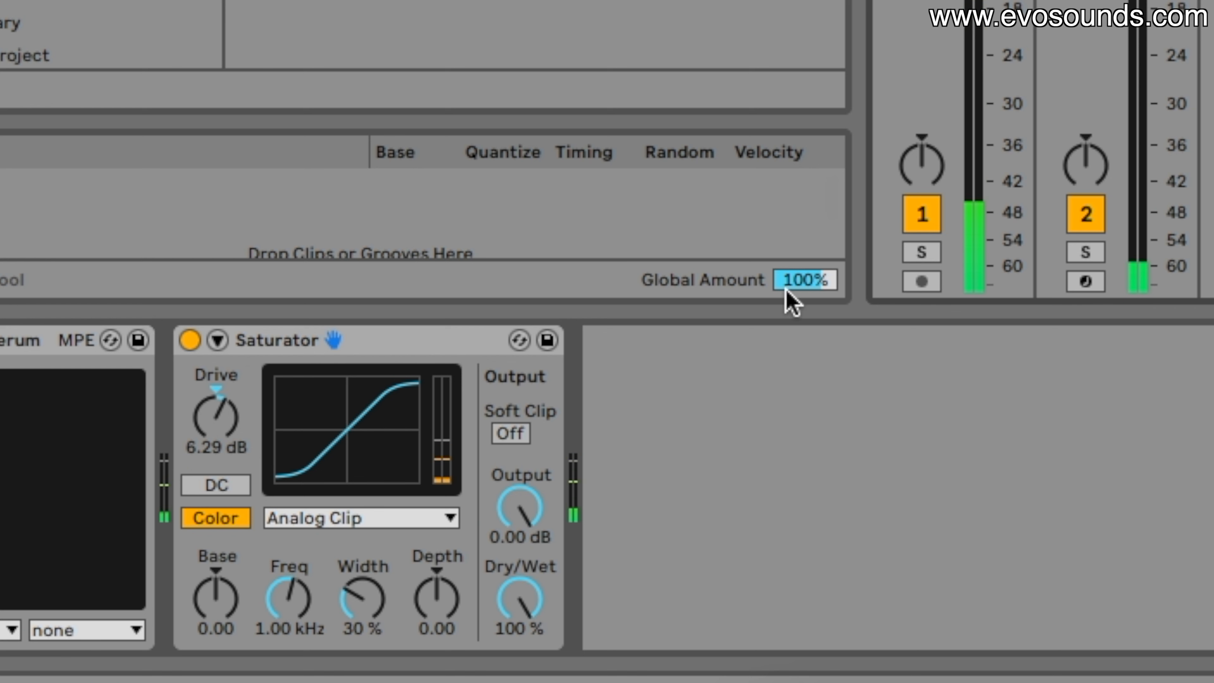
{"action": "left_click_drag", "start_coordinate": [242, 442], "coordinate": [241, 426]}
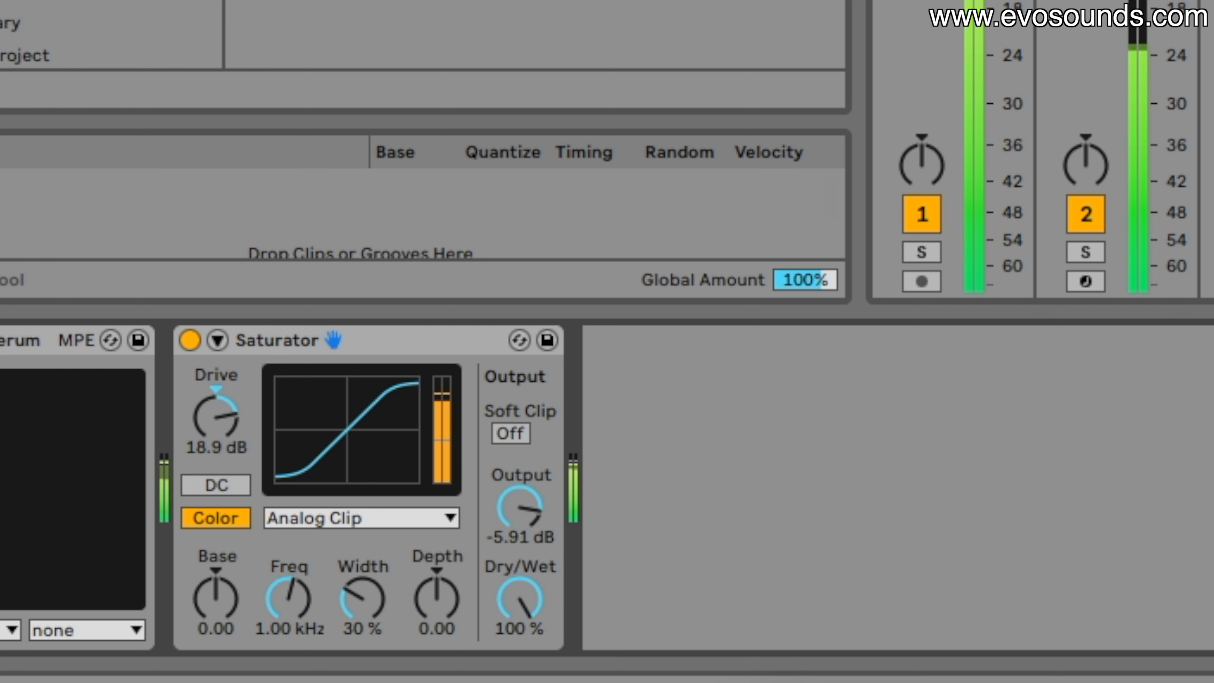
Step: Add a Compressor after the Saturator with 12.5 ms attack, 15.5 ms release and -14.2 dB threshold, and compare the lead with it bypassed
{"action": "double_click", "coordinate": [430, 2]}
{"action": "left_click", "coordinate": [694, 626]}
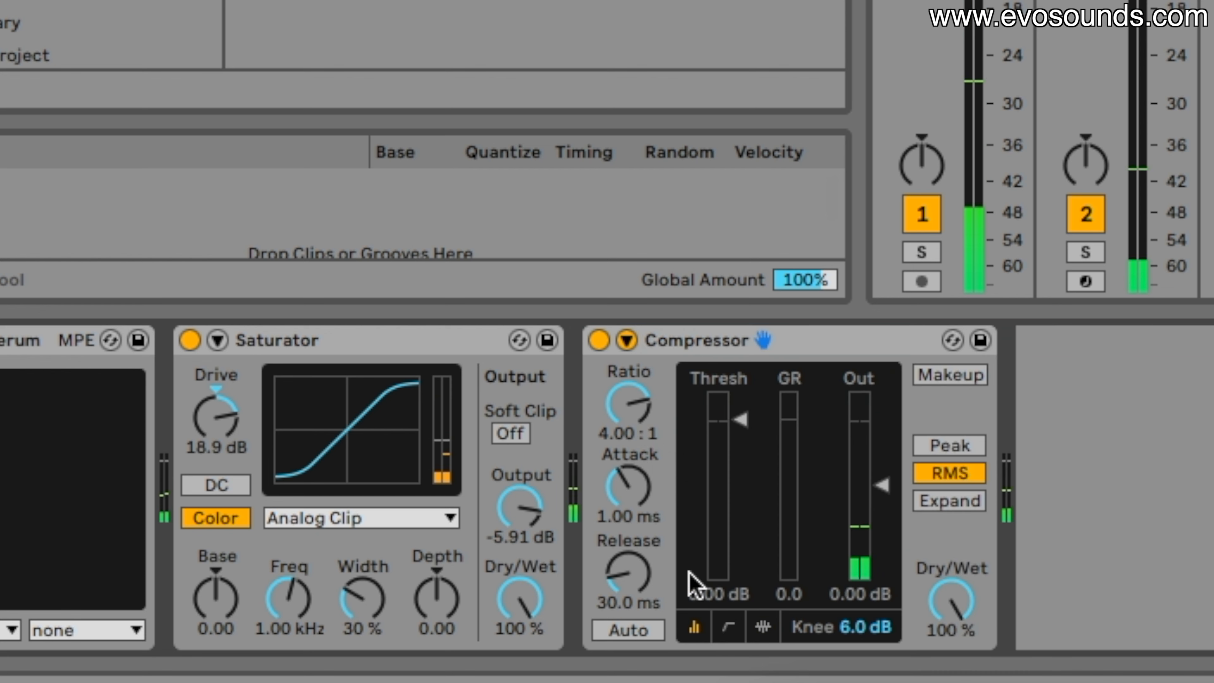
{"action": "left_click_drag", "start_coordinate": [629, 486], "coordinate": [629, 476]}
{"action": "key", "text": "space"}
{"action": "left_click_drag", "start_coordinate": [740, 479], "coordinate": [740, 492]}
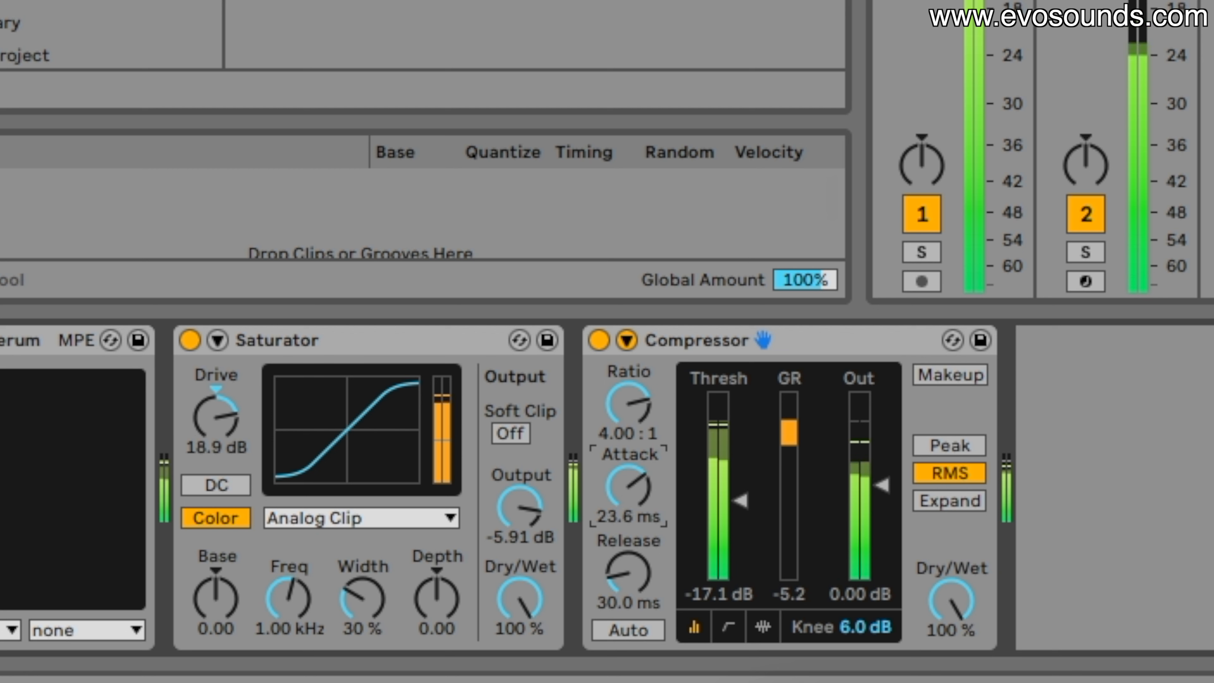
{"action": "left_click", "coordinate": [650, 481]}
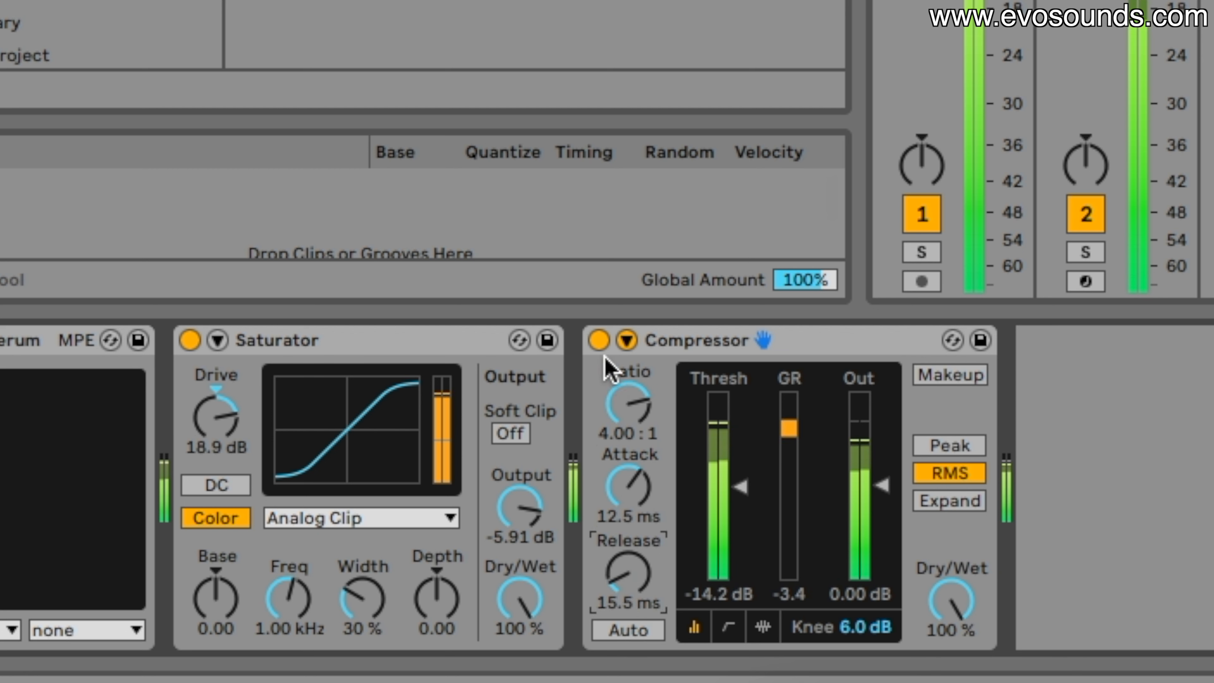
{"action": "left_click", "coordinate": [598, 342]}
{"action": "left_click", "coordinate": [598, 342]}
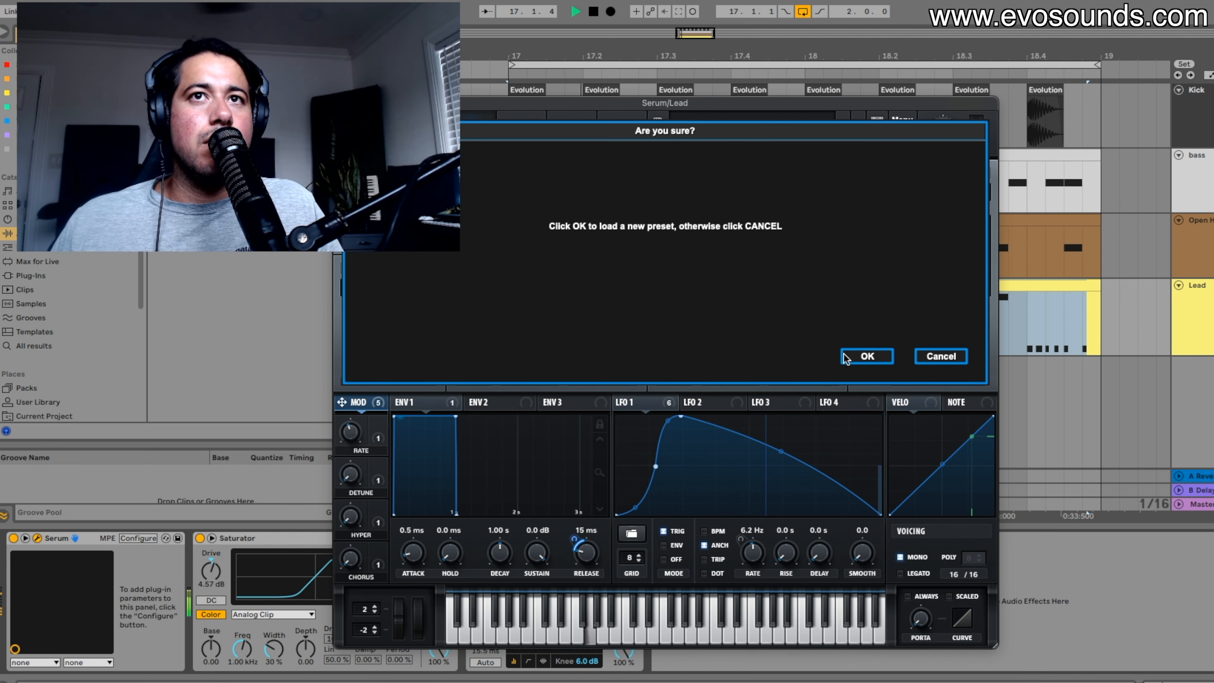
Step: Replace the lead's Serum preset with LD - Raver
{"action": "left_click", "coordinate": [867, 357]}
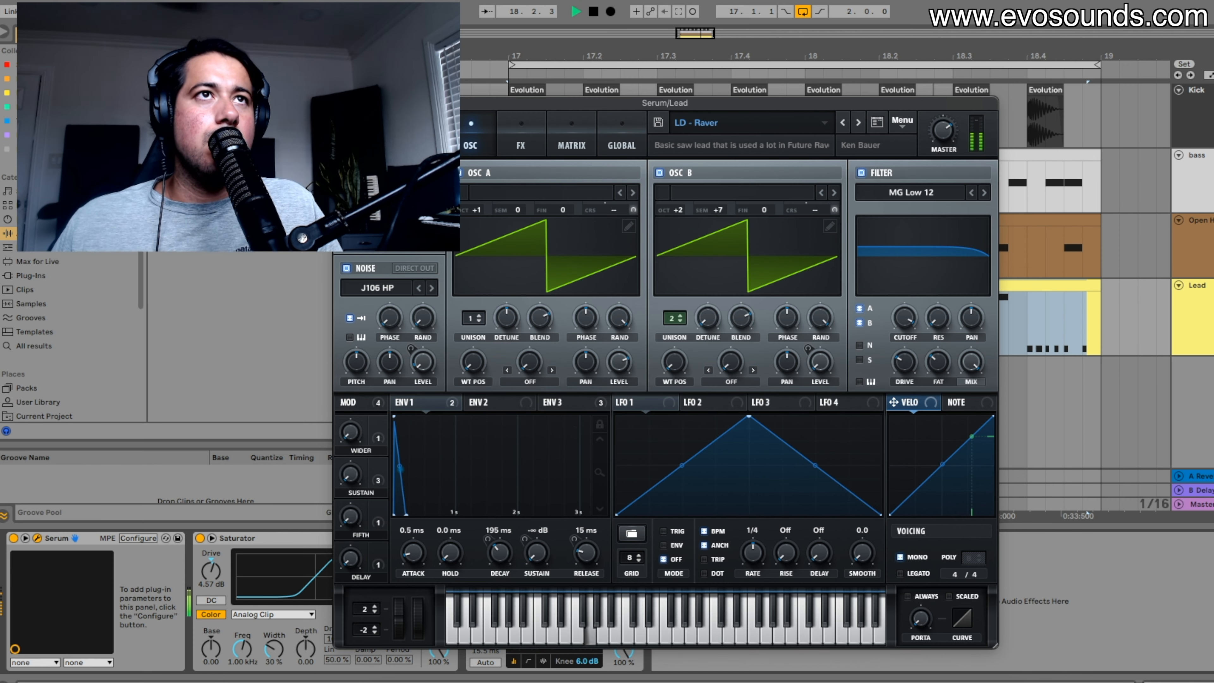
{"action": "left_click", "coordinate": [341, 103]}
{"action": "key", "text": "space"}
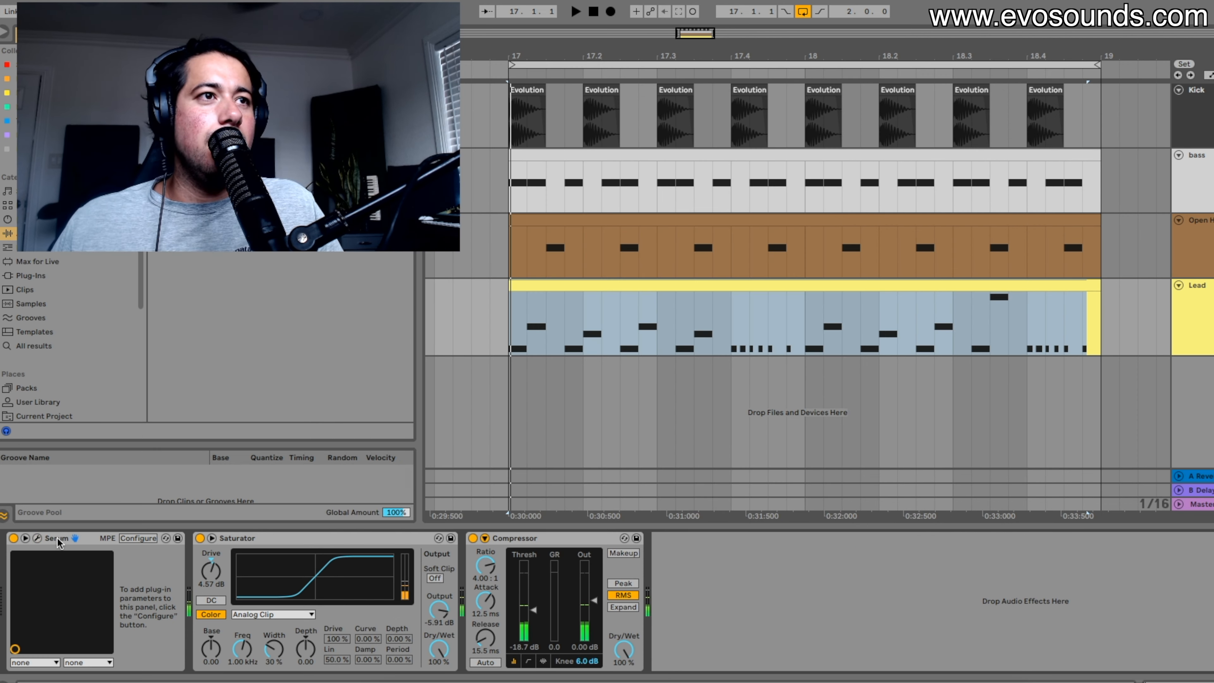
Step: Switch off the reverb in the LD - Raver patch's effects and audition the loop with its delay off and on
{"action": "left_click", "coordinate": [38, 539]}
{"action": "left_click", "coordinate": [509, 139]}
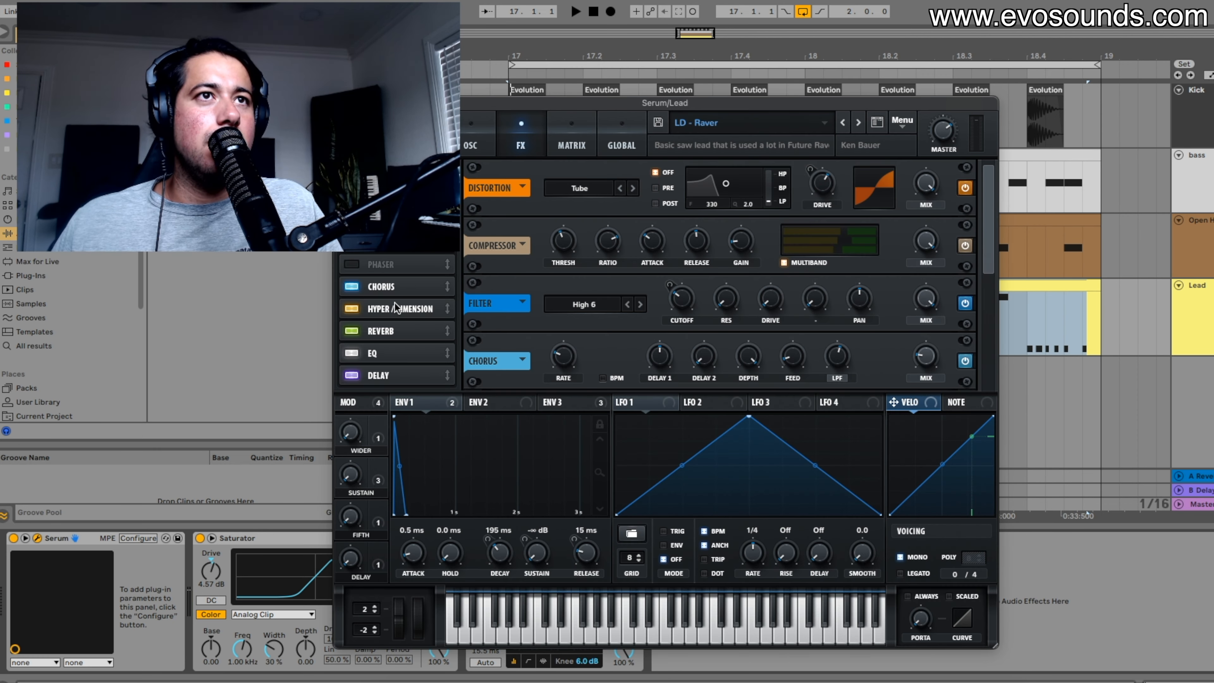
{"action": "key", "text": "space"}
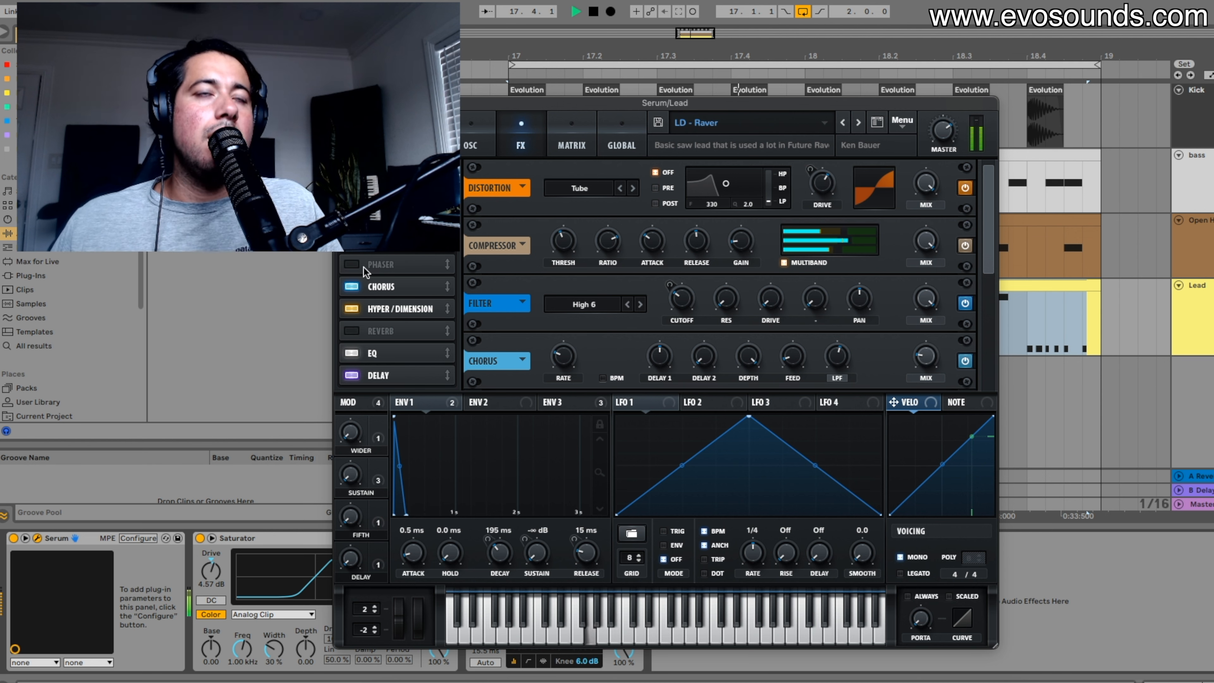
{"action": "left_click", "coordinate": [371, 354]}
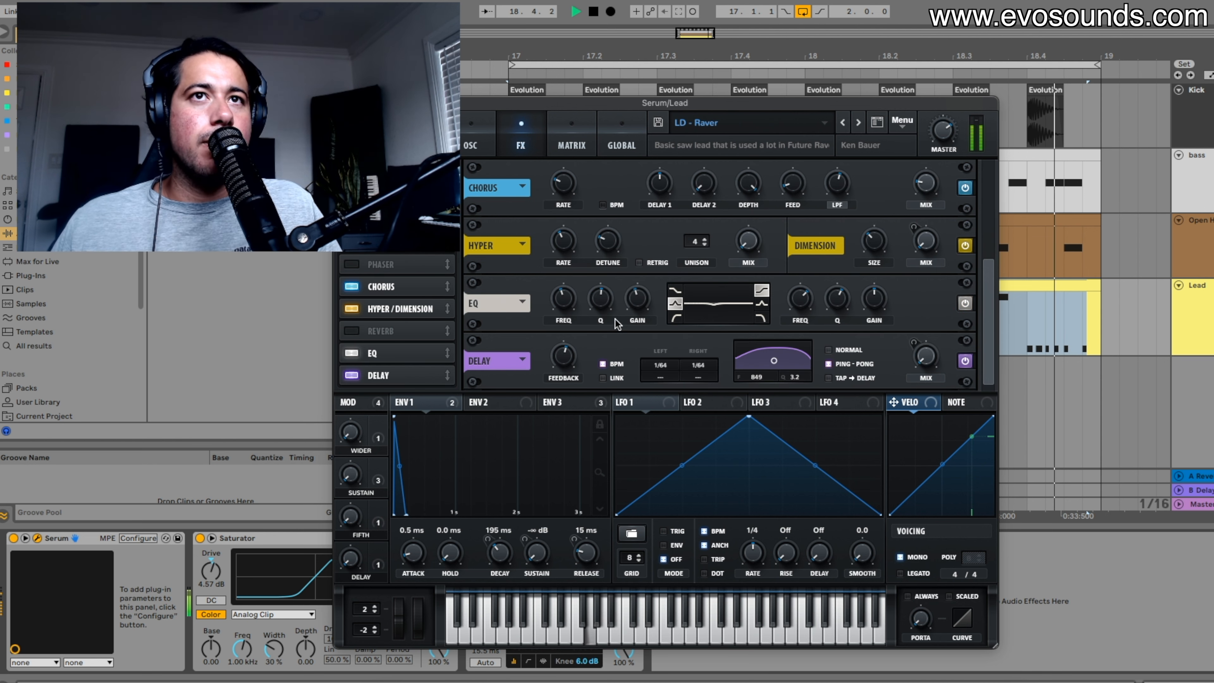
{"action": "left_click", "coordinate": [351, 375]}
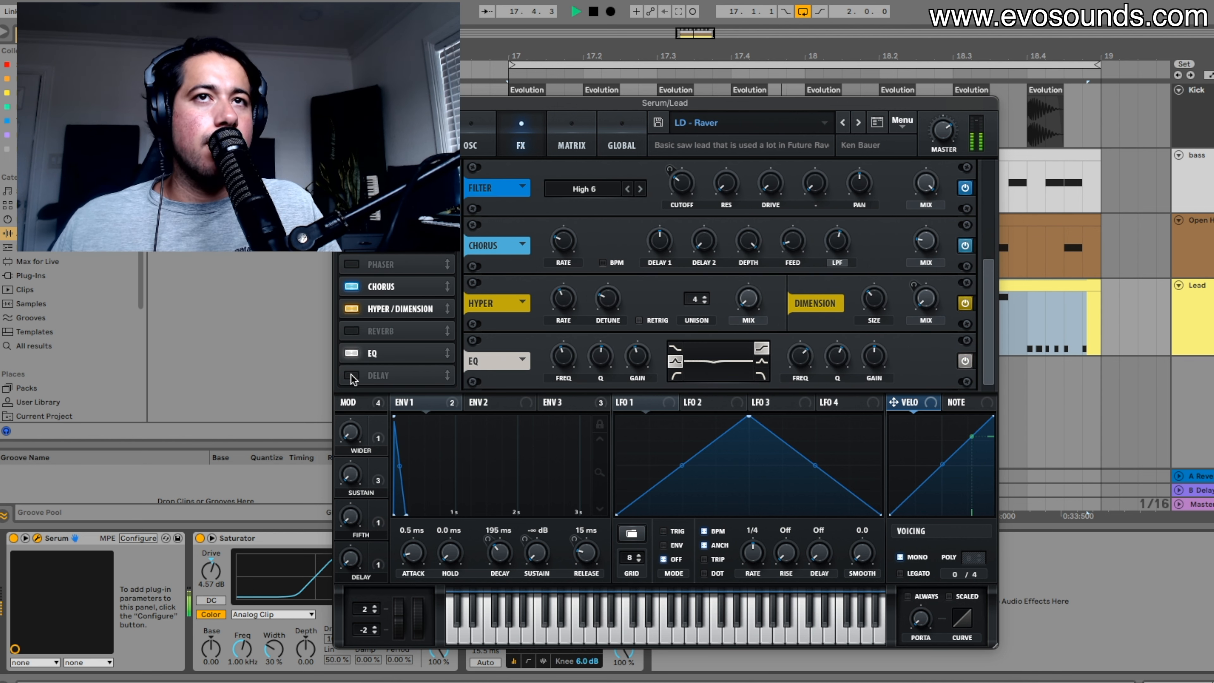
{"action": "left_click", "coordinate": [351, 375]}
{"action": "left_click", "coordinate": [343, 103]}
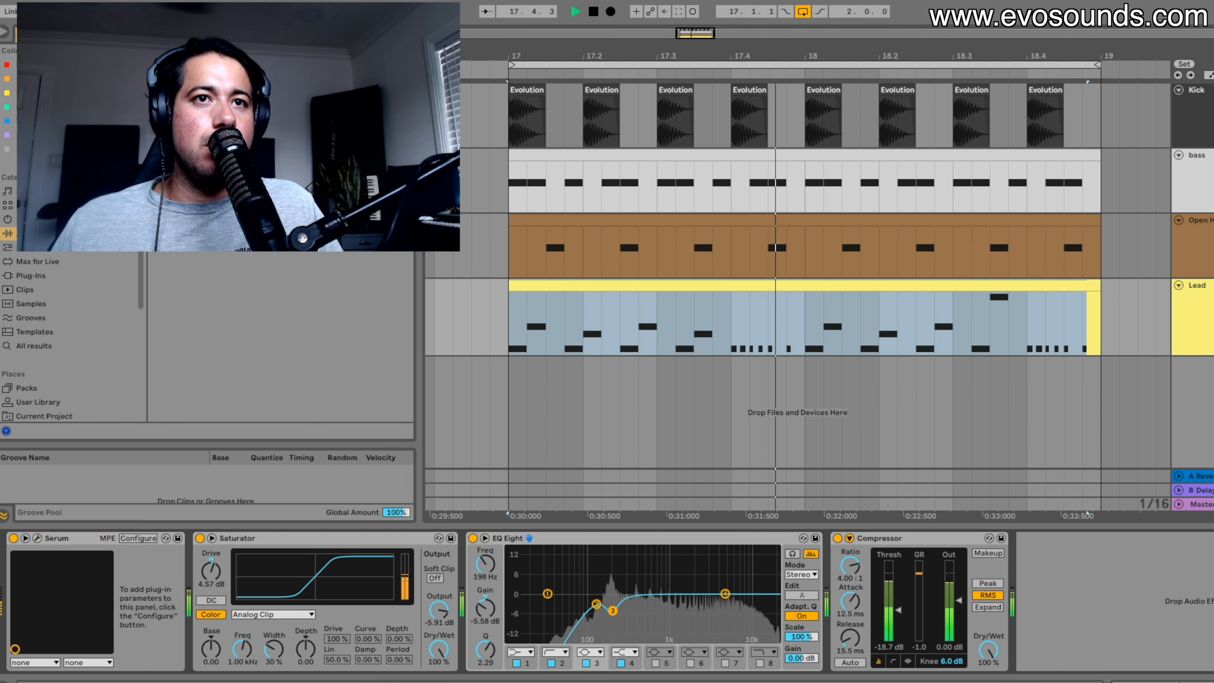
Step: Place an EQ Eight before the lead's Compressor and set its third band to 202 Hz and -2.85 dB
{"action": "left_click_drag", "start_coordinate": [613, 611], "coordinate": [614, 603]}
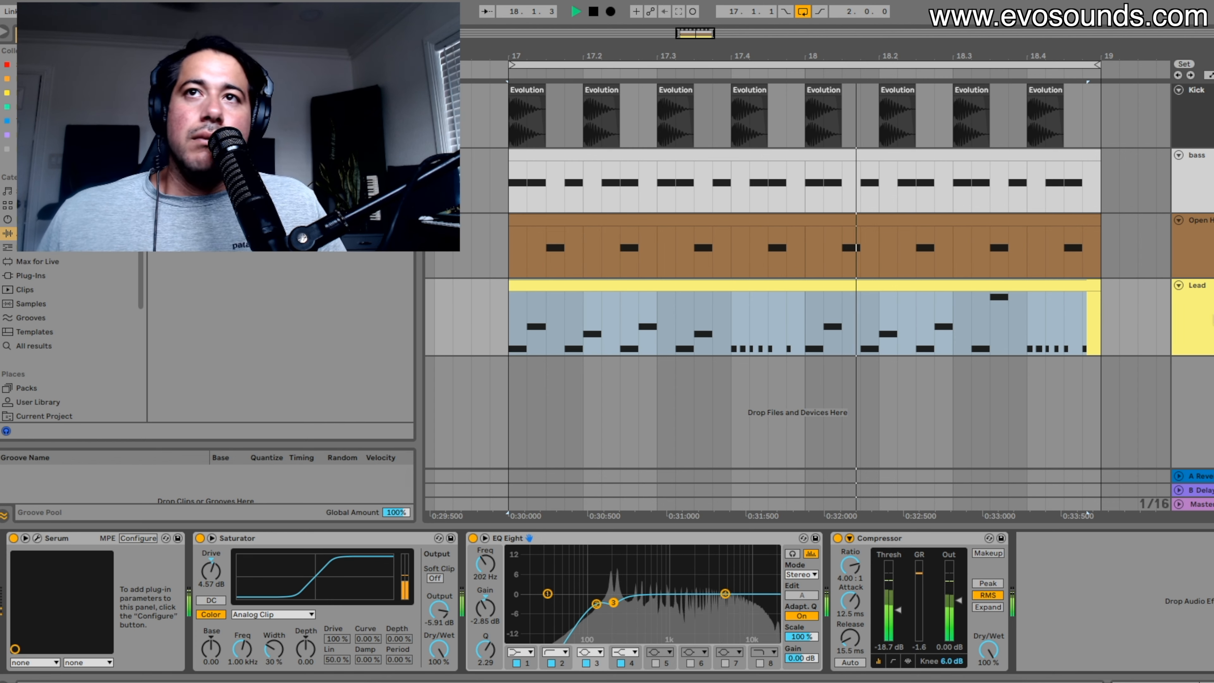
{"action": "left_click", "coordinate": [1209, 318]}
Step: Send the Lead track to return A in the mixer and open that return's Reverb at 100% wet
{"action": "key", "text": "Tab"}
{"action": "key", "text": "space"}
{"action": "left_click", "coordinate": [1193, 33]}
{"action": "left_click", "coordinate": [118, 538]}
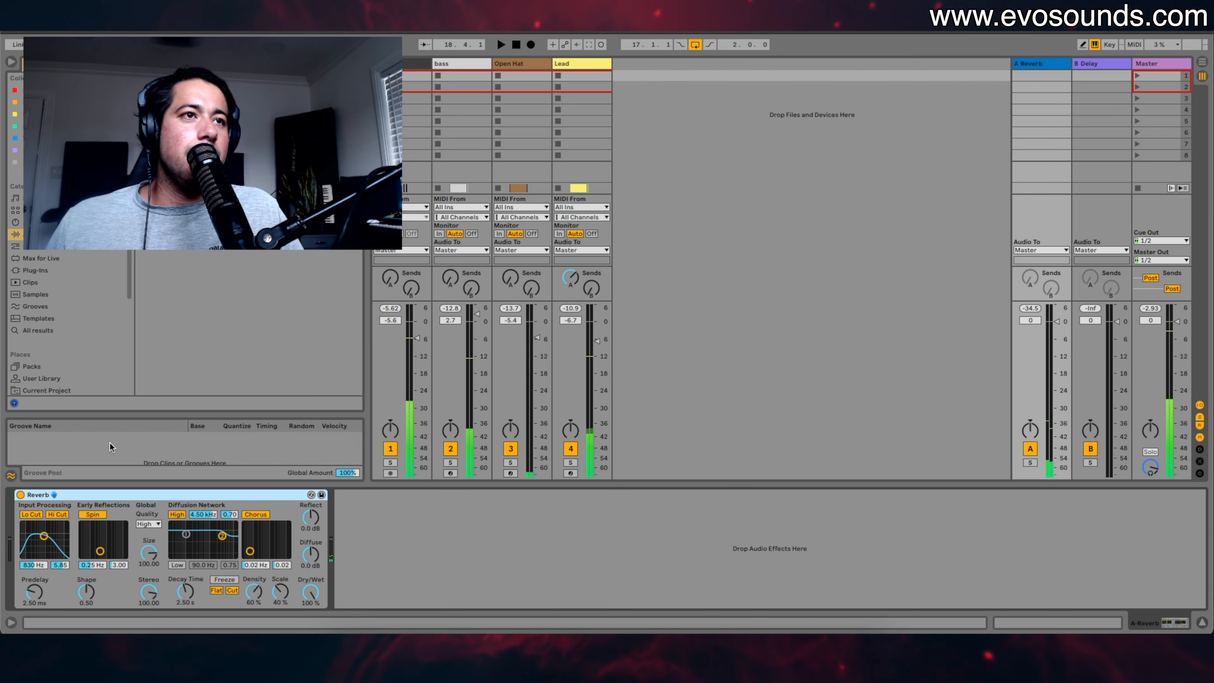
{"action": "left_click", "coordinate": [311, 594]}
Step: Set the Reverb's decay time to 8.96 s and add a Compressor after it, sidechained from Lead, with inf:1 ratio and -22.6 dB threshold
{"action": "left_click", "coordinate": [44, 282]}
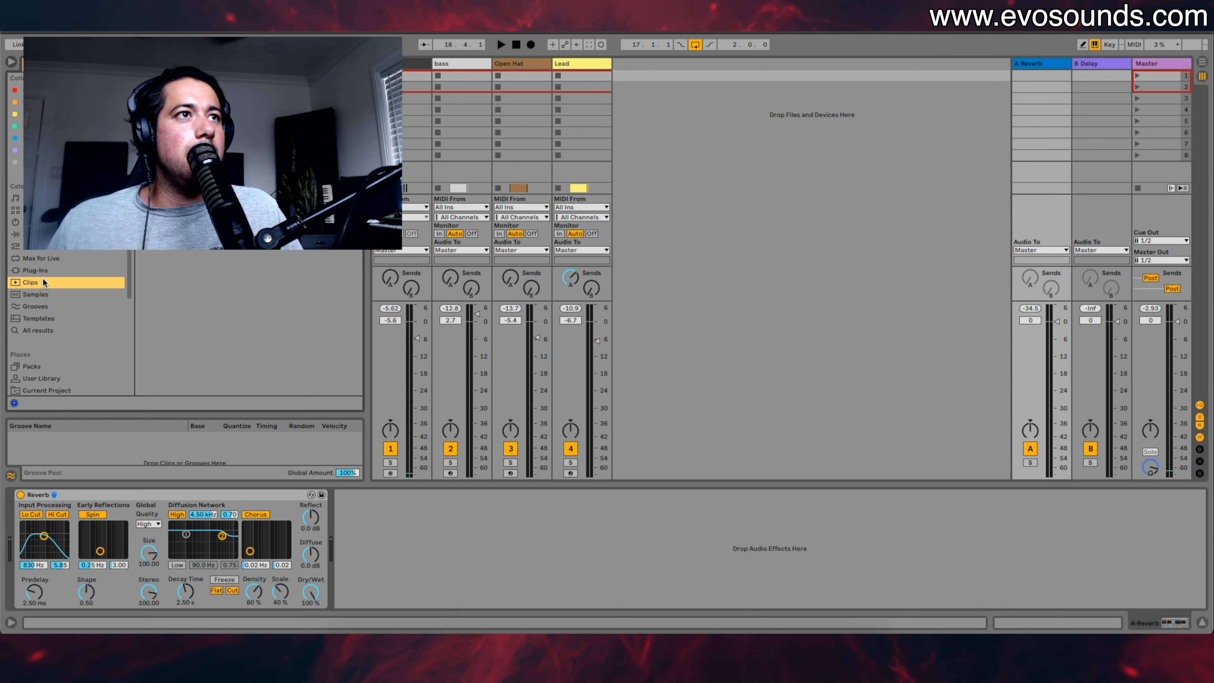
{"action": "left_click", "coordinate": [42, 271]}
{"action": "key", "text": "super+f"}
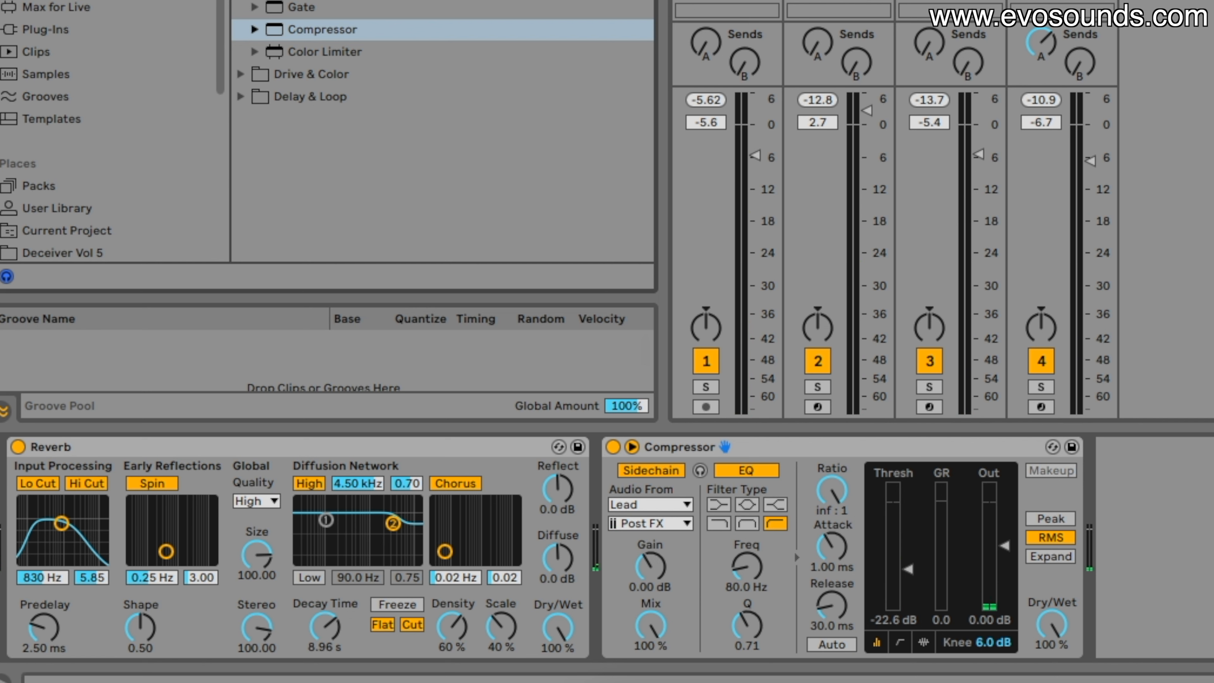
Step: Insert a Glue Compressor between the return's Reverb and sidechained Compressor, set its threshold to -13.7 dB and play the loop
{"action": "key", "text": "ctrl+f"}
{"action": "left_click_drag", "start_coordinate": [444, 120], "coordinate": [551, 521]}
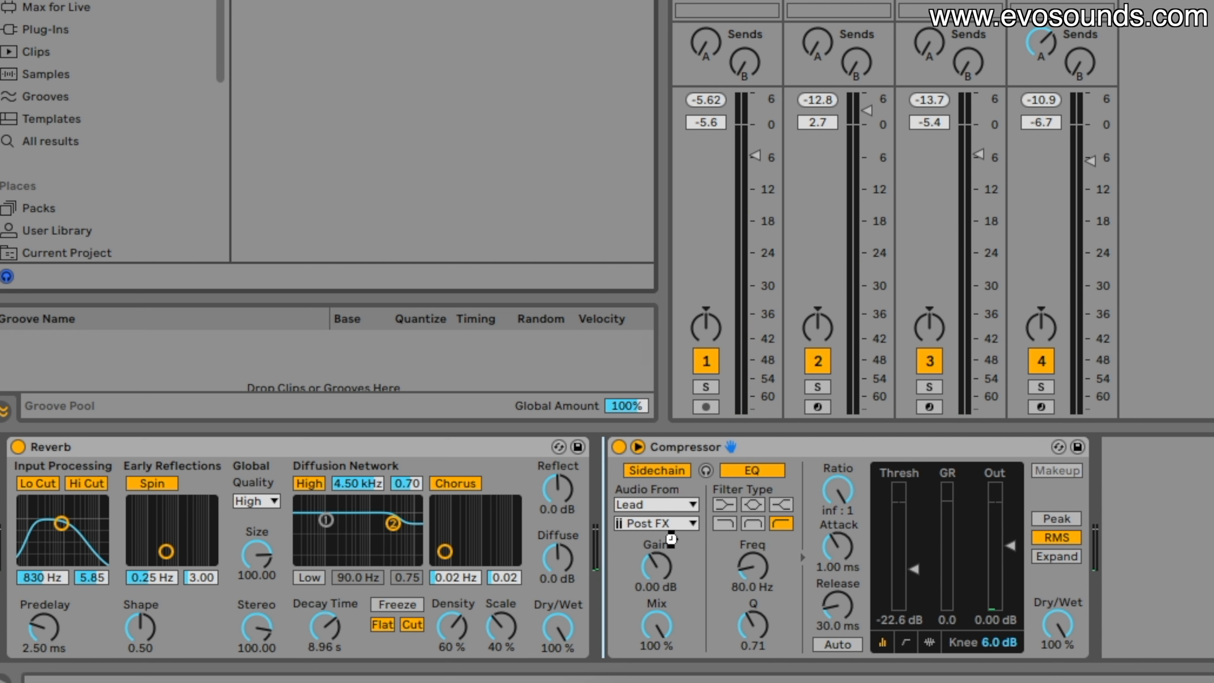
{"action": "left_click", "coordinate": [711, 627]}
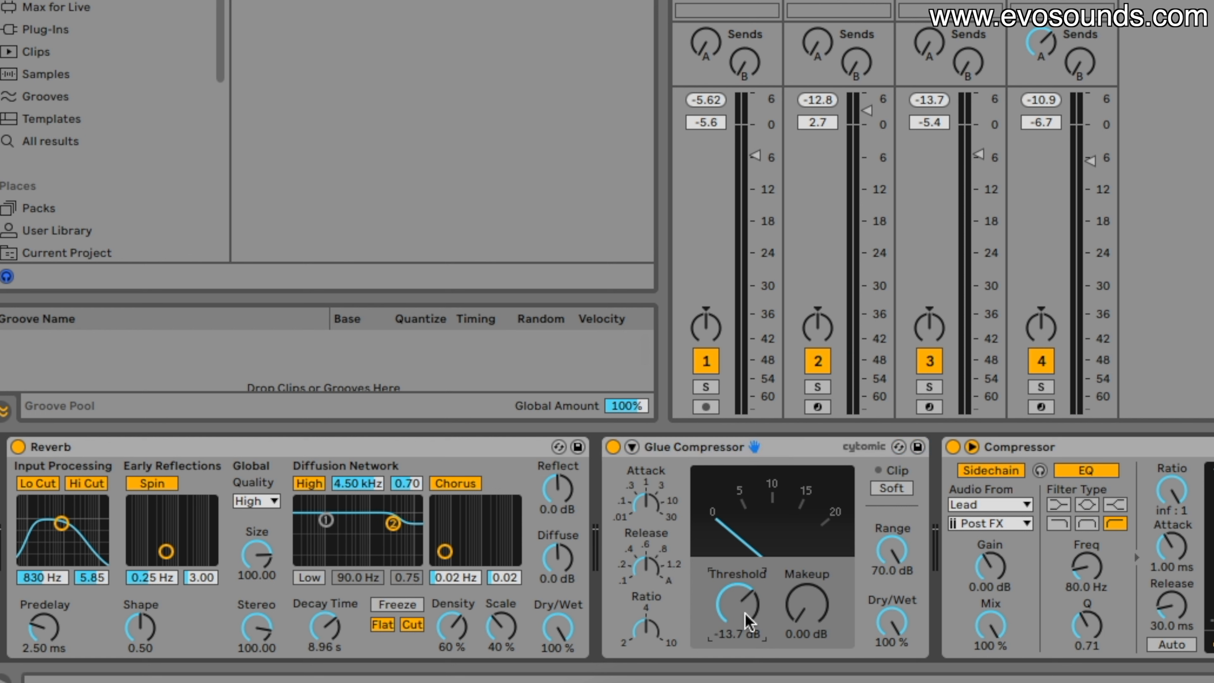
{"action": "key", "text": "space"}
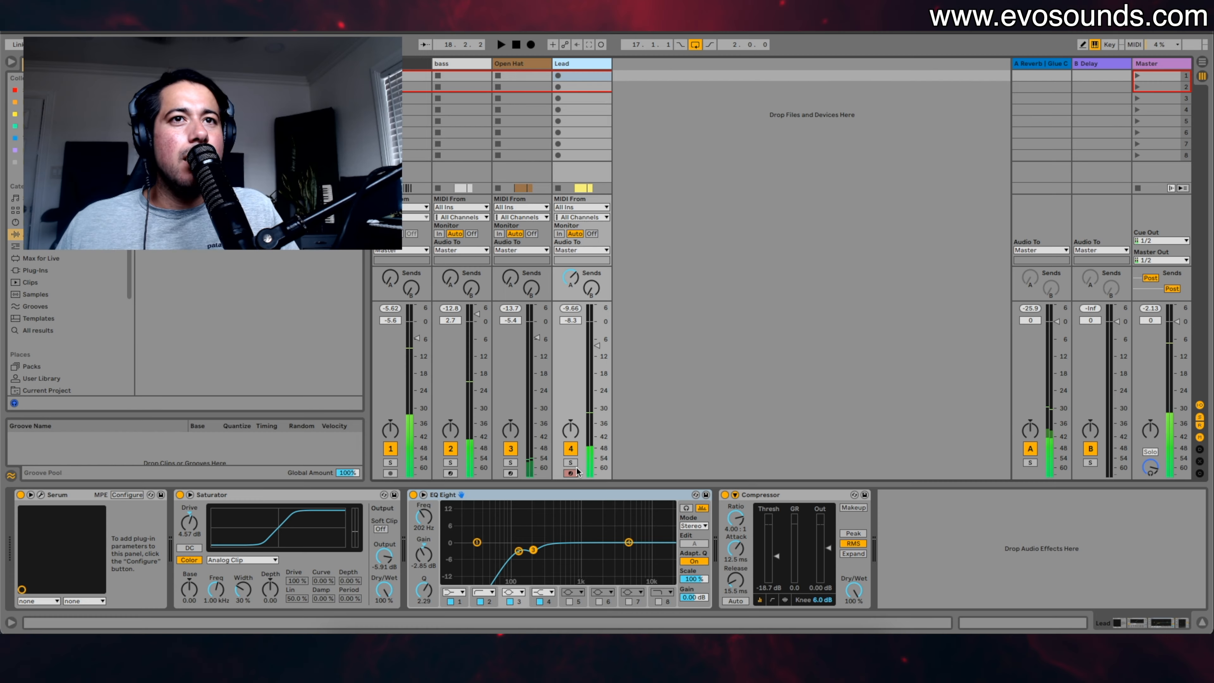
Step: In the lead's Serum, set the Env 1 modulation of the noise level to 90 and the Env 1 decay to 123 ms
{"action": "left_click", "coordinate": [41, 495]}
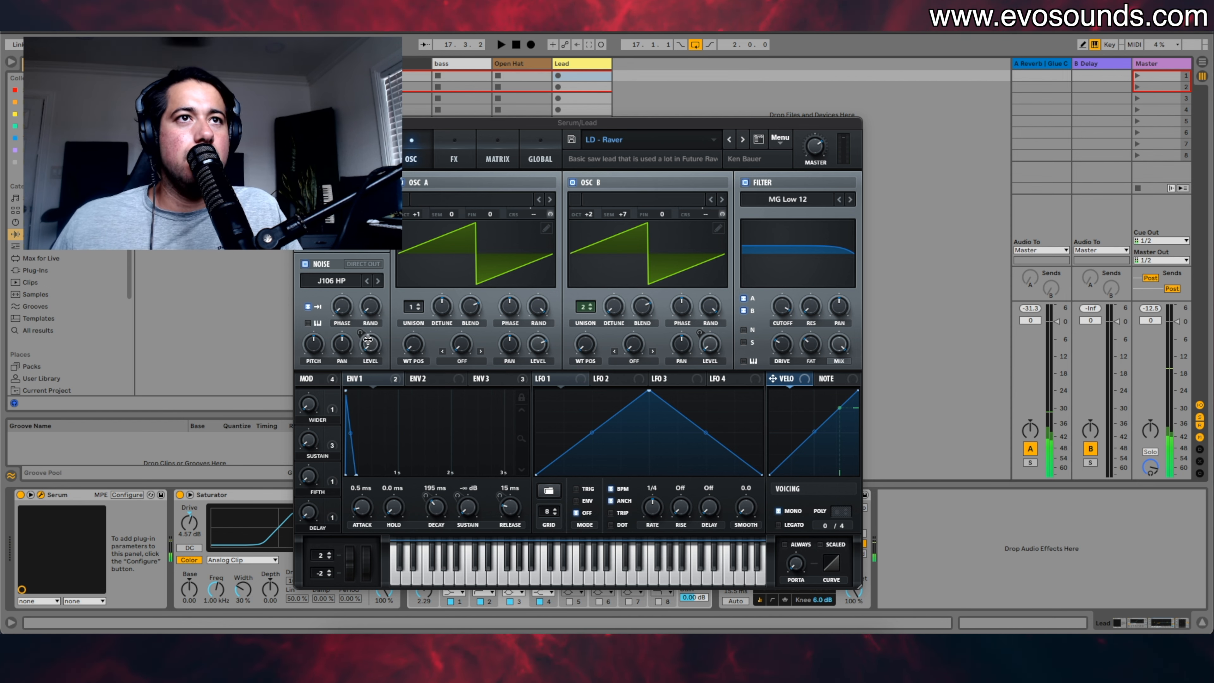
{"action": "left_click_drag", "start_coordinate": [369, 338], "coordinate": [374, 299]}
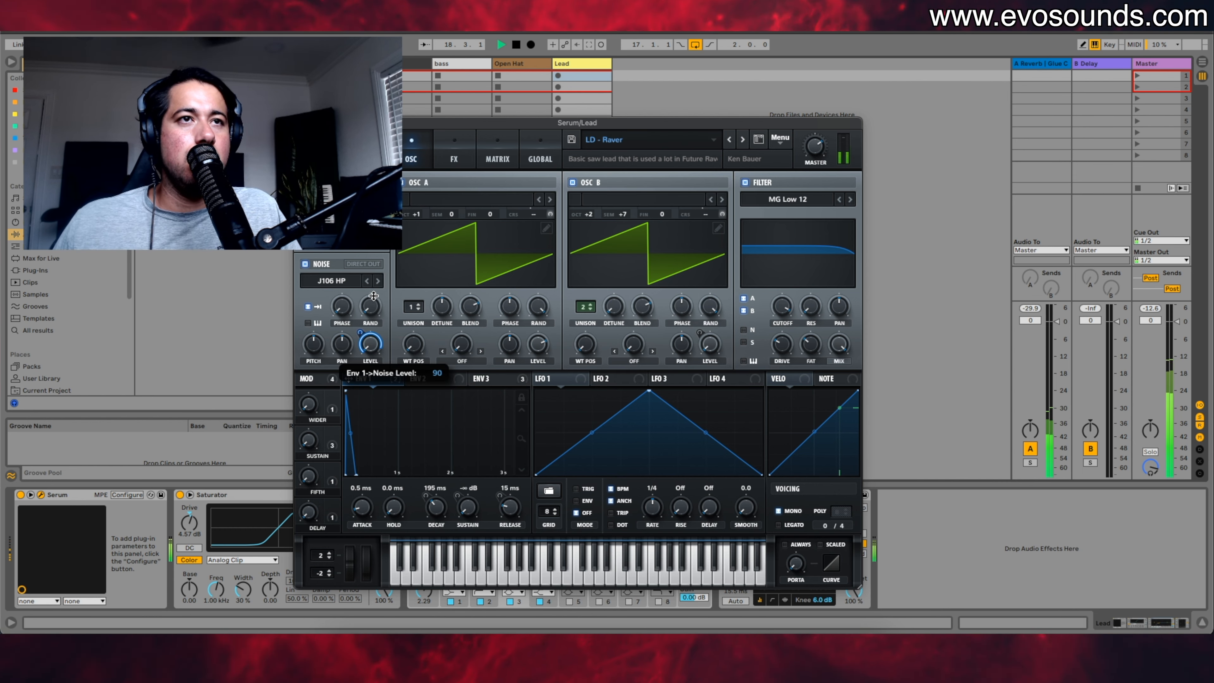
{"action": "left_click_drag", "start_coordinate": [350, 432], "coordinate": [351, 453]}
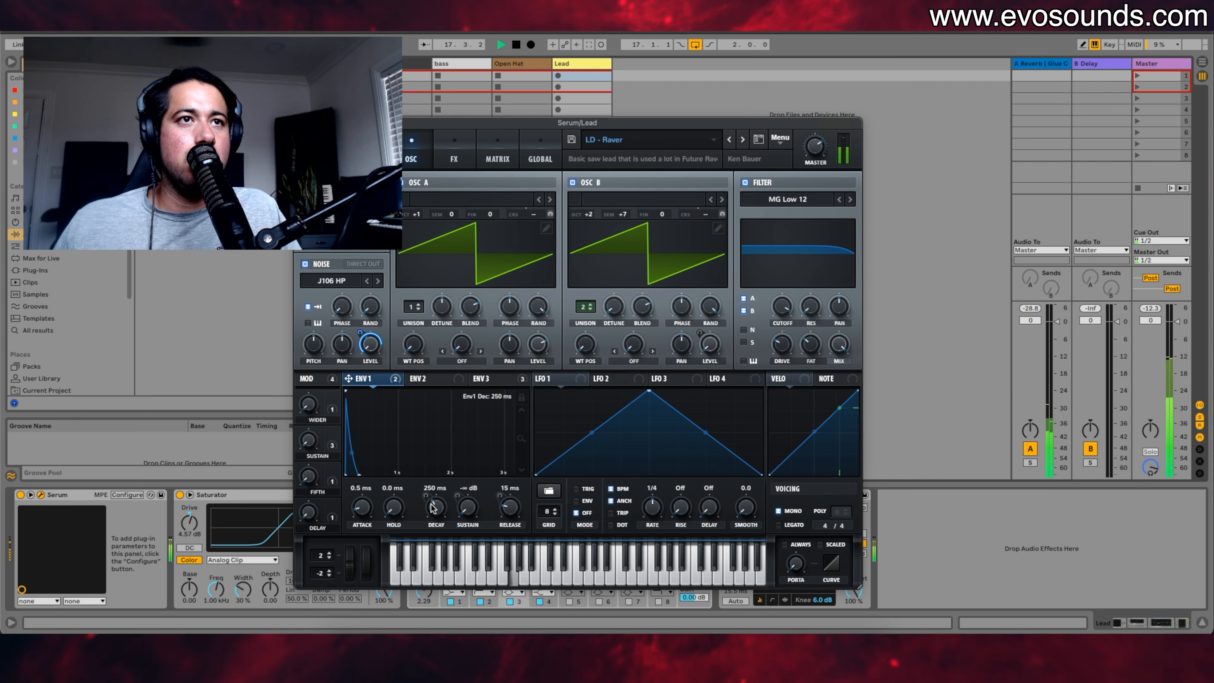
{"action": "left_click_drag", "start_coordinate": [433, 503], "coordinate": [428, 512]}
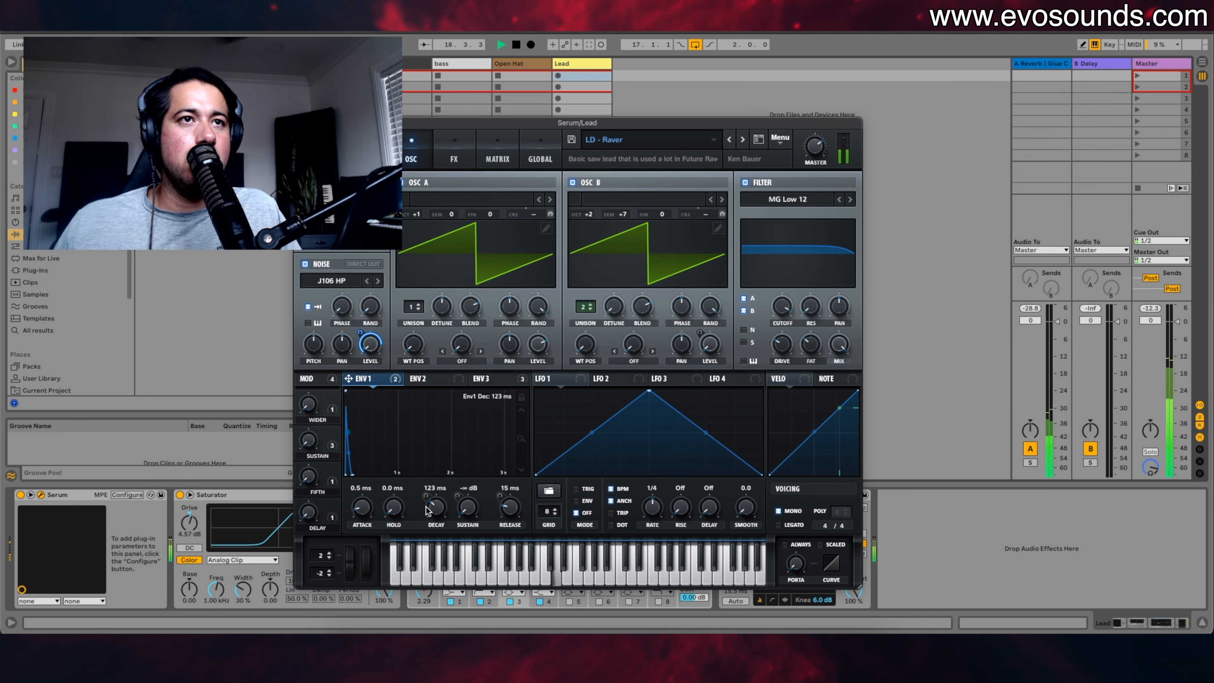
Step: Show Env 3 in the lead's Serum and audition the Wider, Sustain and Fifth macros during playback
{"action": "left_click", "coordinate": [483, 378]}
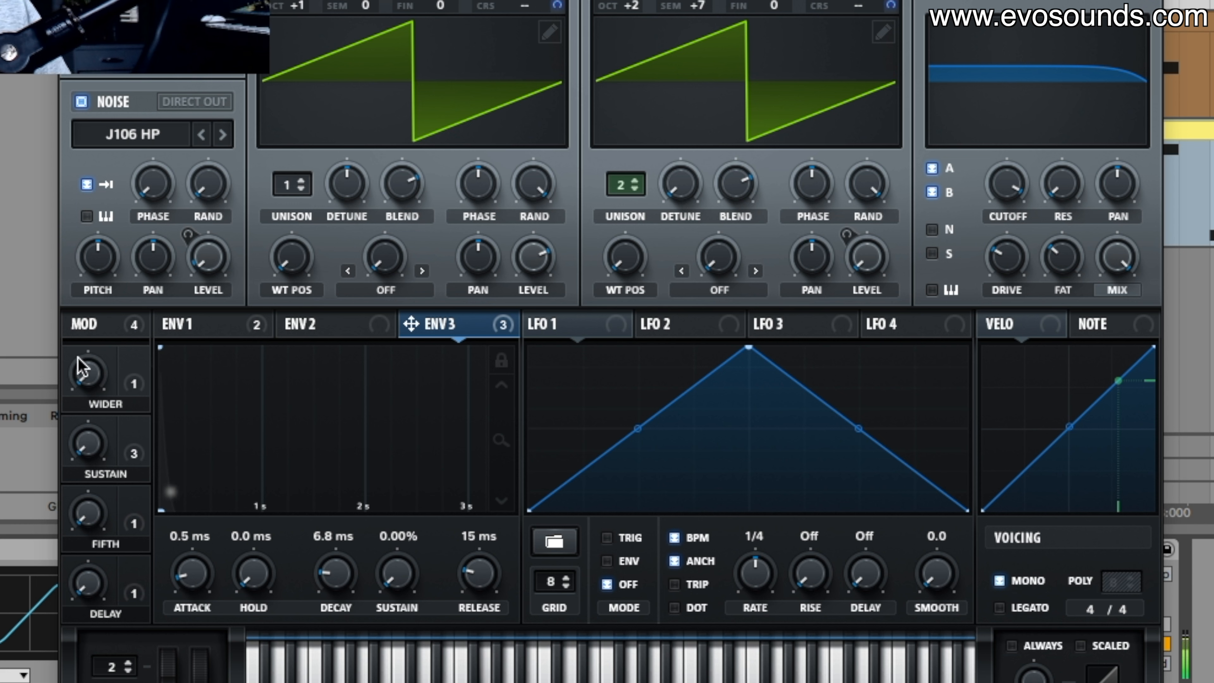
{"action": "left_click_drag", "start_coordinate": [81, 368], "coordinate": [125, 239]}
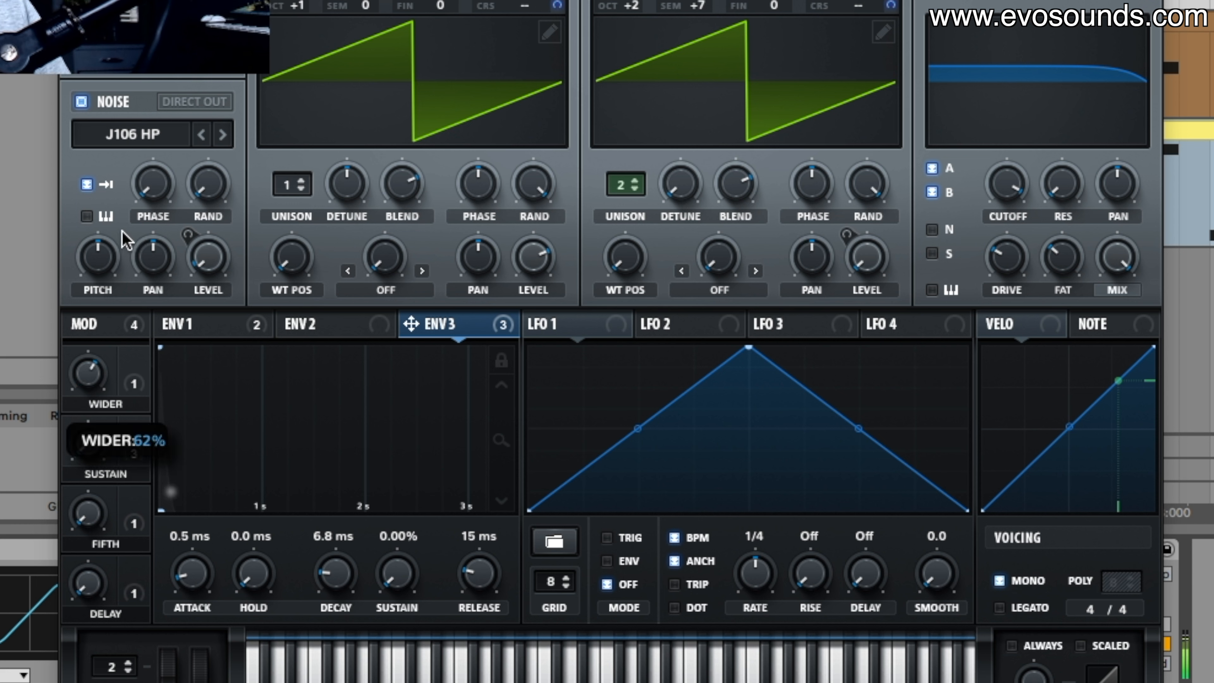
{"action": "left_click_drag", "start_coordinate": [135, 191], "coordinate": [131, 324]}
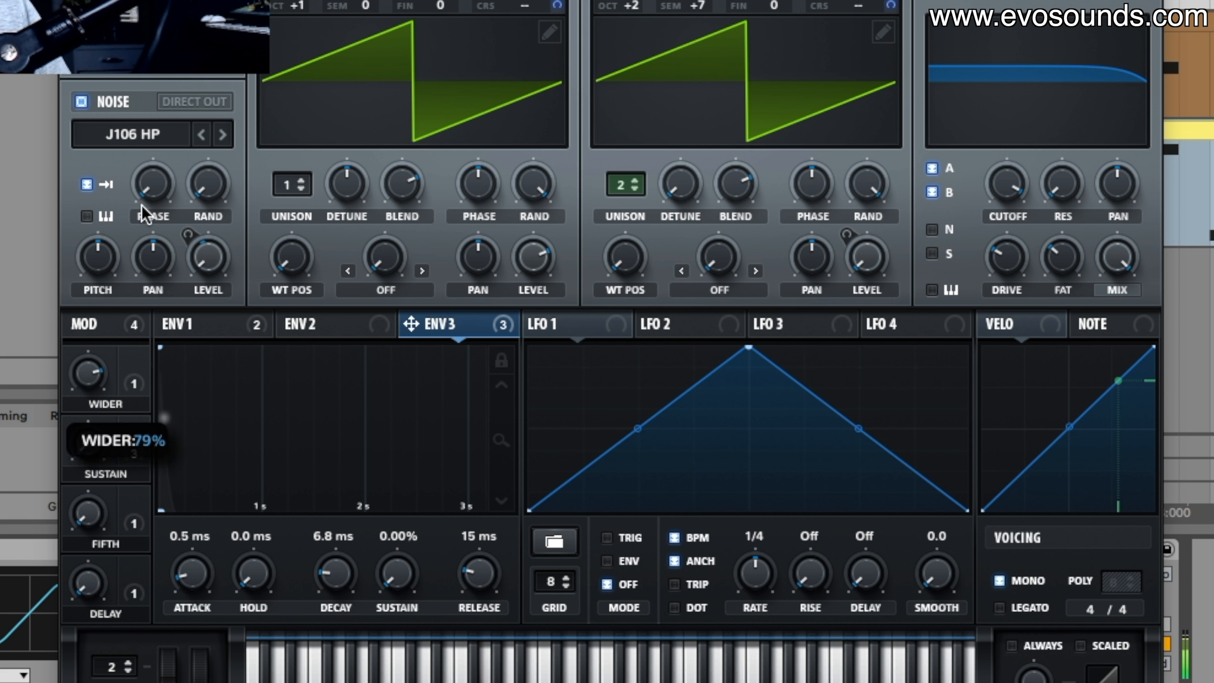
{"action": "left_click_drag", "start_coordinate": [142, 207], "coordinate": [126, 233]}
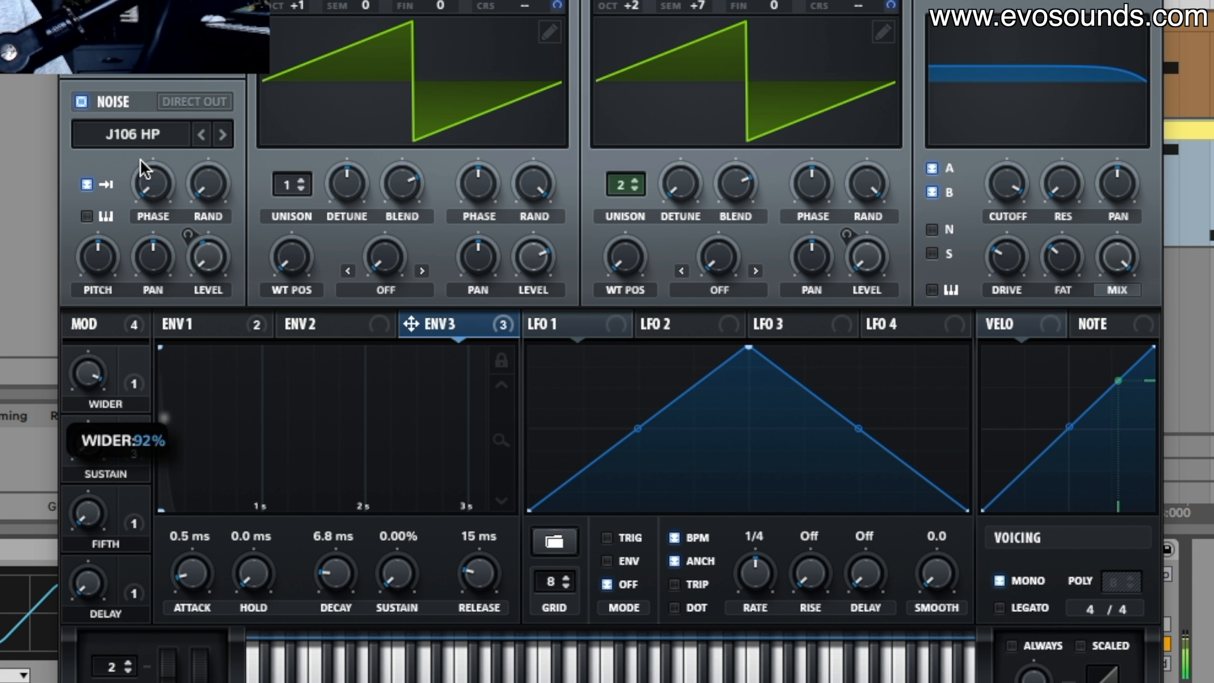
{"action": "left_click_drag", "start_coordinate": [95, 420], "coordinate": [153, 221]}
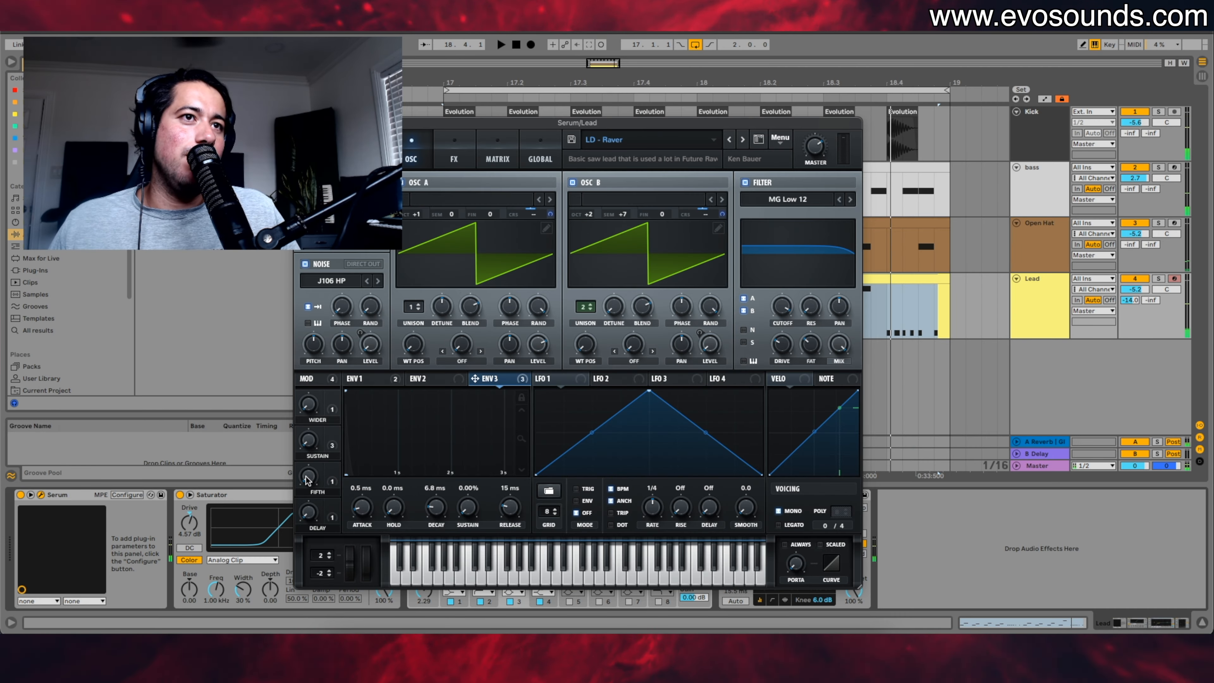
{"action": "left_click_drag", "start_coordinate": [83, 510], "coordinate": [82, 494]}
{"action": "key", "text": "space"}
{"action": "left_click_drag", "start_coordinate": [307, 467], "coordinate": [324, 372]}
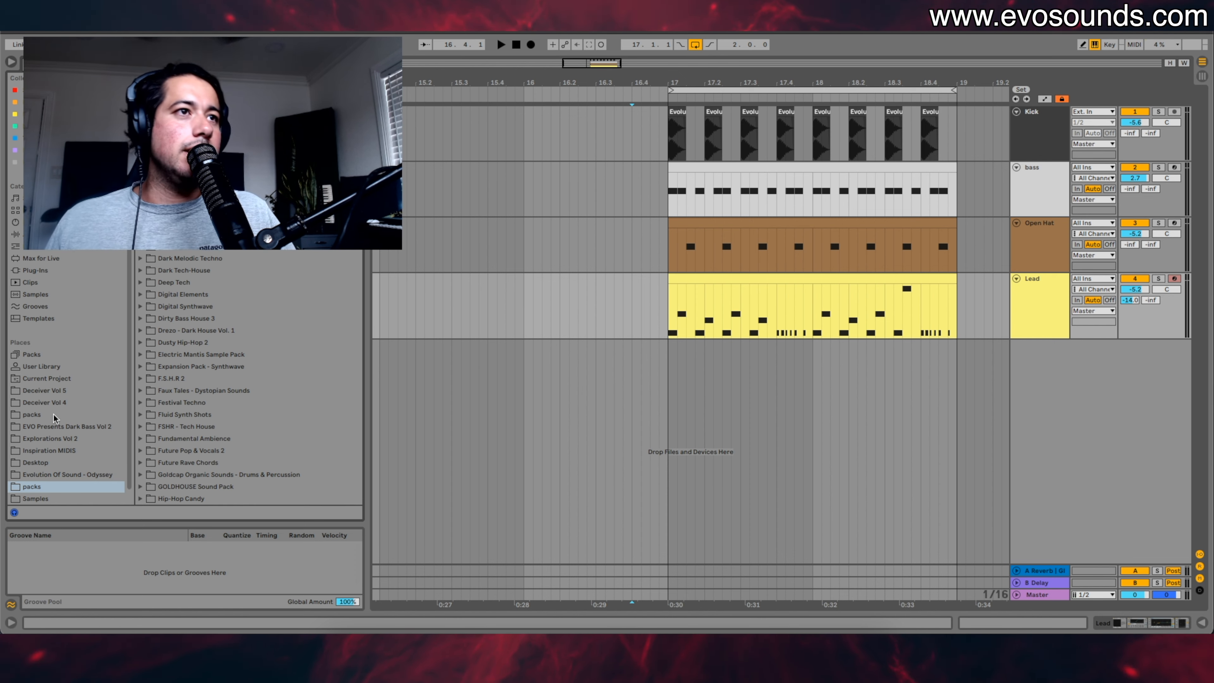
Step: Find the Uplifters folder in the sample packs and place Evolution Of Sound - Uplifter 9 on a new audio track, ending at bar 17
{"action": "scroll", "coordinate": [53, 418], "scroll_direction": "down", "scroll_amount": 1}
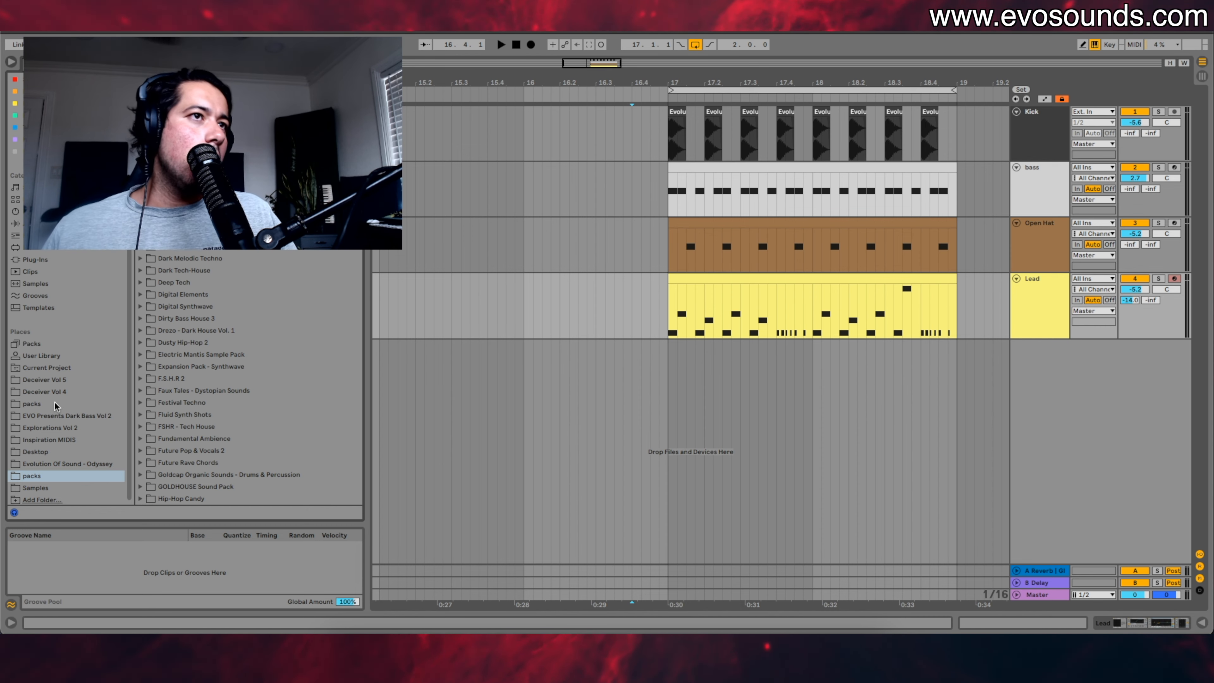
{"action": "scroll", "coordinate": [62, 400], "scroll_direction": "up", "scroll_amount": 1}
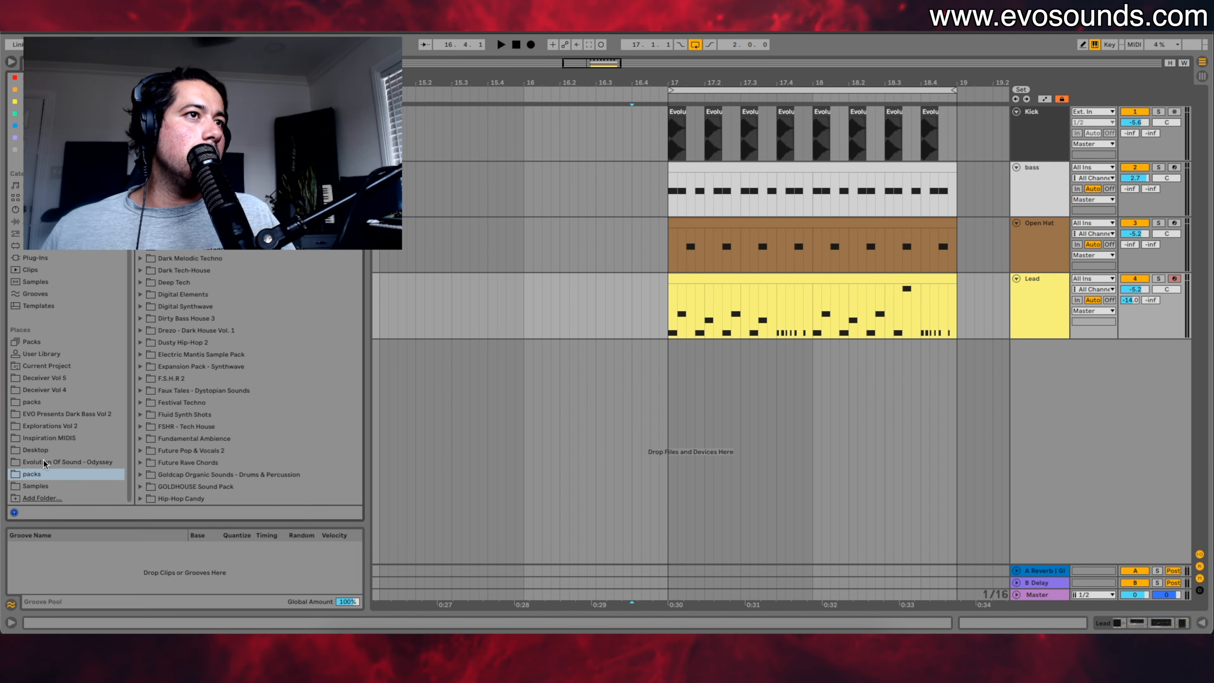
{"action": "left_click", "coordinate": [36, 498]}
{"action": "key", "text": "Right"}
{"action": "key", "text": "Left"}
{"action": "key", "text": "Left"}
{"action": "key", "text": "Up"}
{"action": "key", "text": "Right"}
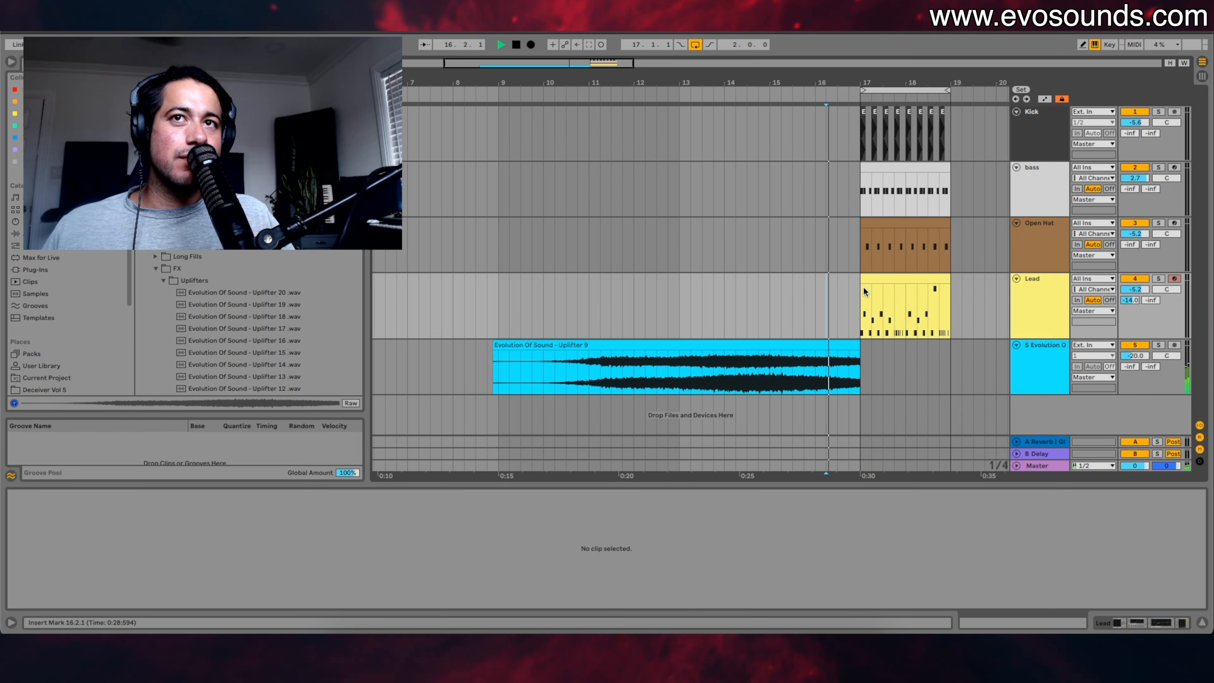
Step: Duplicate the two-bar kick, bass, Open Hat and Lead clips twice and loop the range from bar 17 to bar 23
{"action": "double_click", "coordinate": [866, 287]}
{"action": "scroll", "coordinate": [912, 300], "scroll_direction": "right", "scroll_amount": 15}
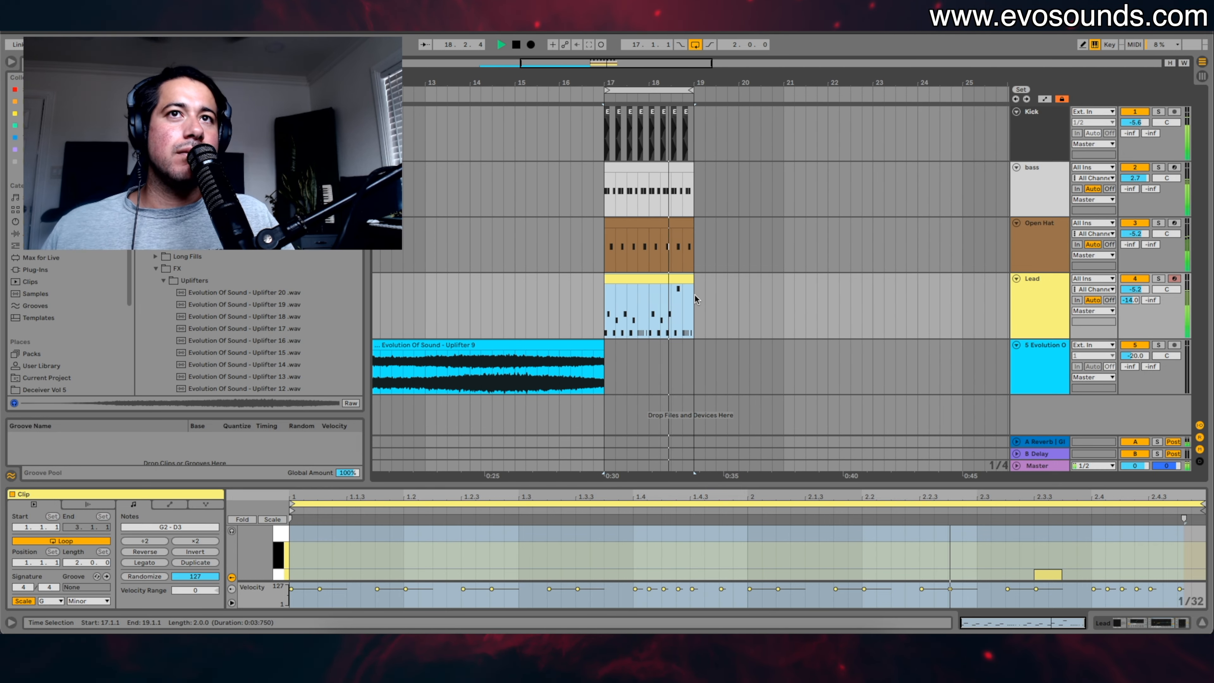
{"action": "left_click", "coordinate": [640, 157], "text": "shift"}
{"action": "key", "text": "ctrl+d"}
{"action": "key", "text": "ctrl+d"}
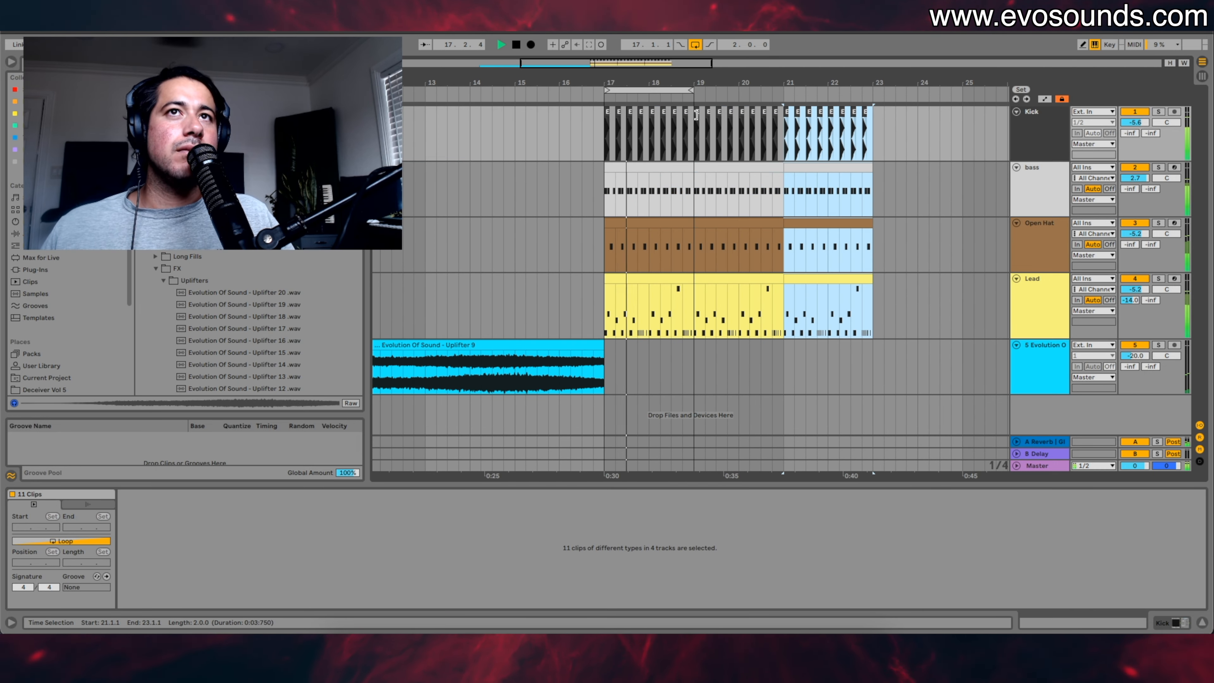
{"action": "left_click_drag", "start_coordinate": [607, 124], "coordinate": [856, 127]}
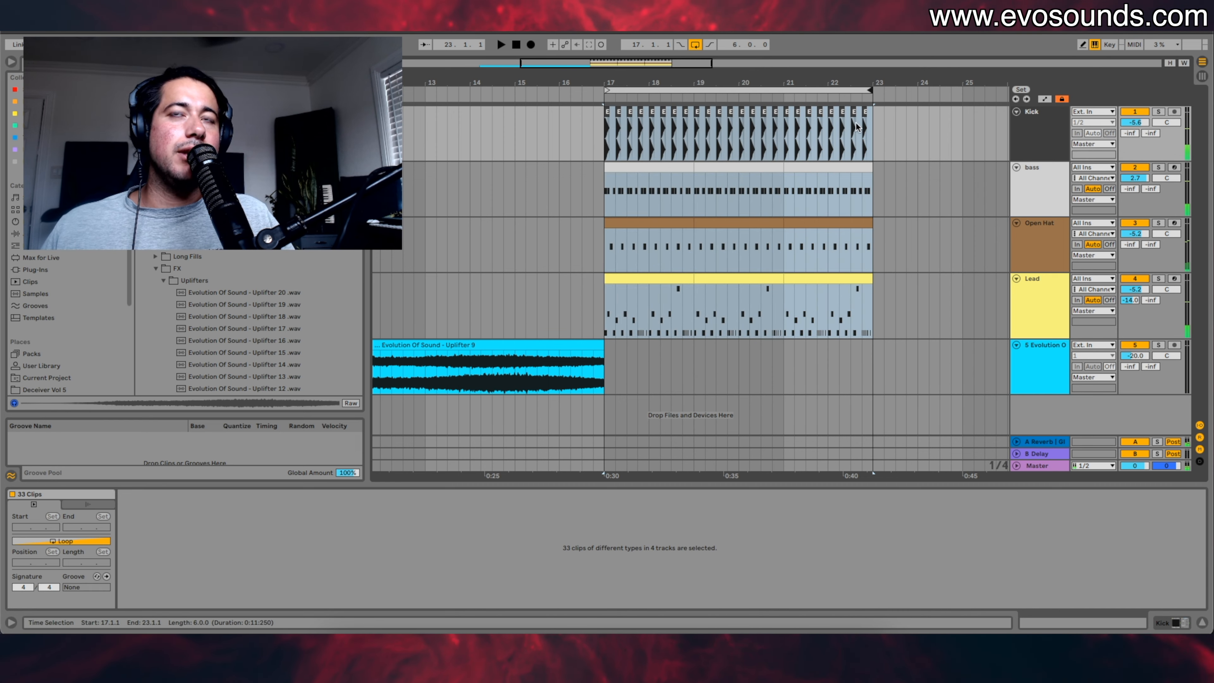
Step: Delete the first two Open Hat clips so the hats enter at bar 21
{"action": "left_click", "coordinate": [644, 226]}
{"action": "key", "text": "Delete"}
{"action": "left_click", "coordinate": [732, 222]}
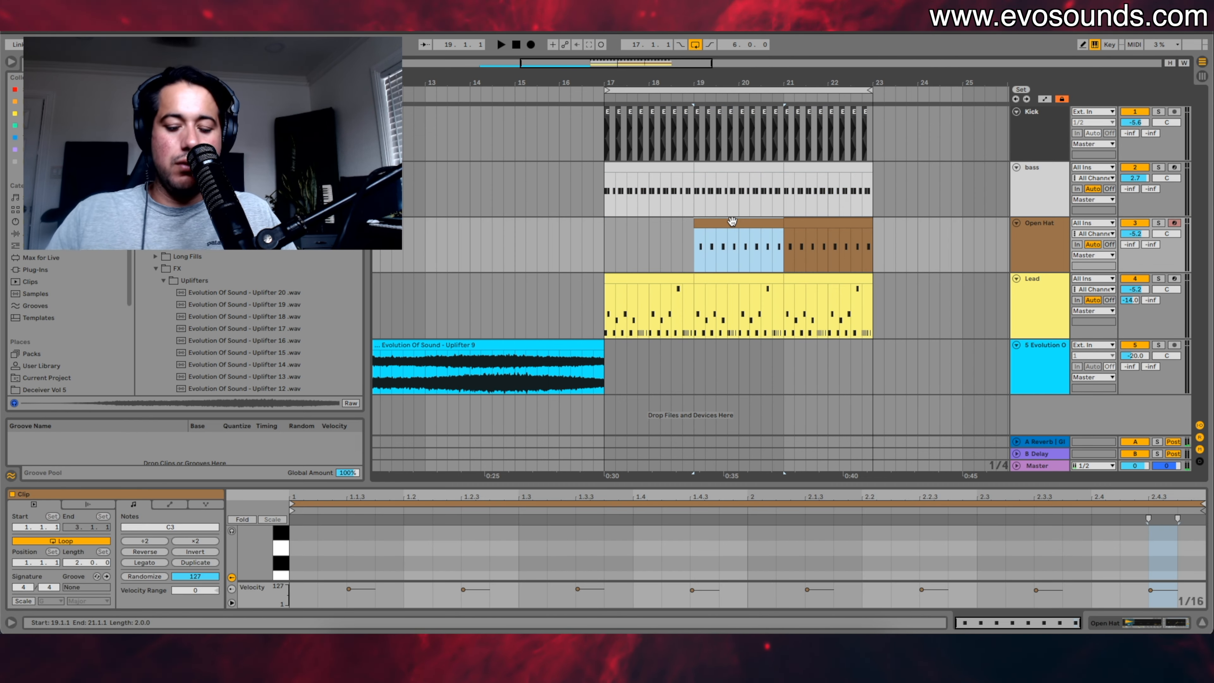
{"action": "key", "text": "Delete"}
Step: Play the arrangement from bar 15.3 and show the Lead track's device chain
{"action": "left_click", "coordinate": [538, 306]}
{"action": "key", "text": "space"}
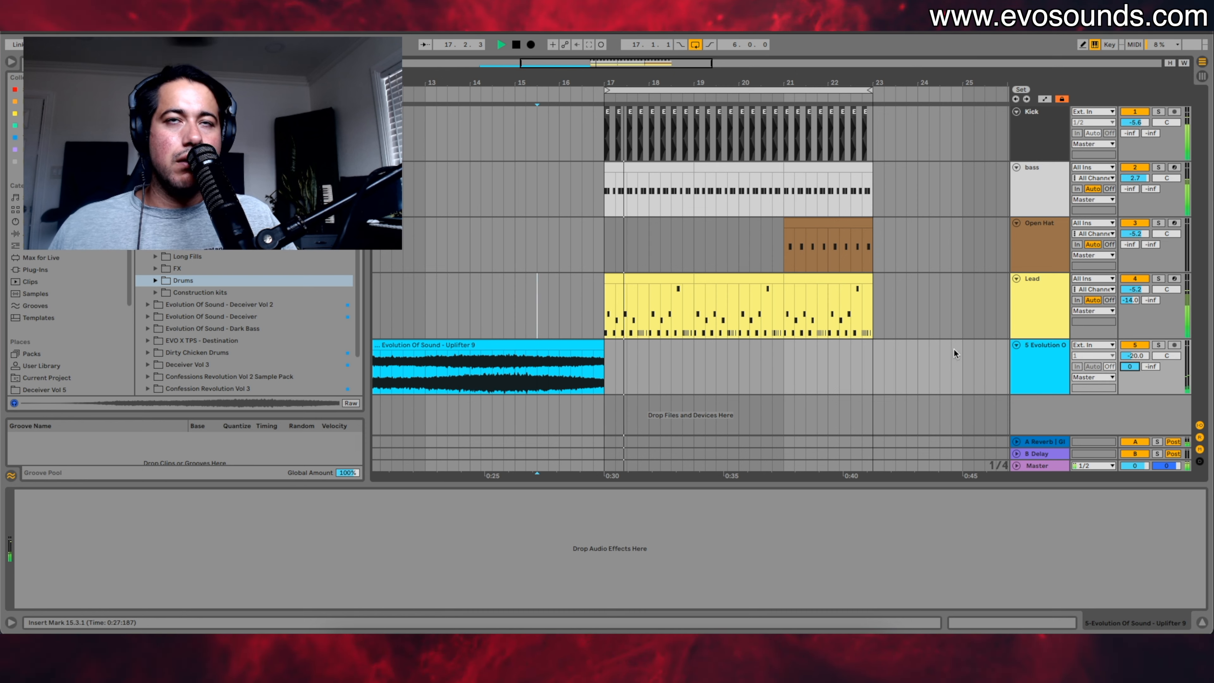
{"action": "left_click", "coordinate": [1034, 290]}
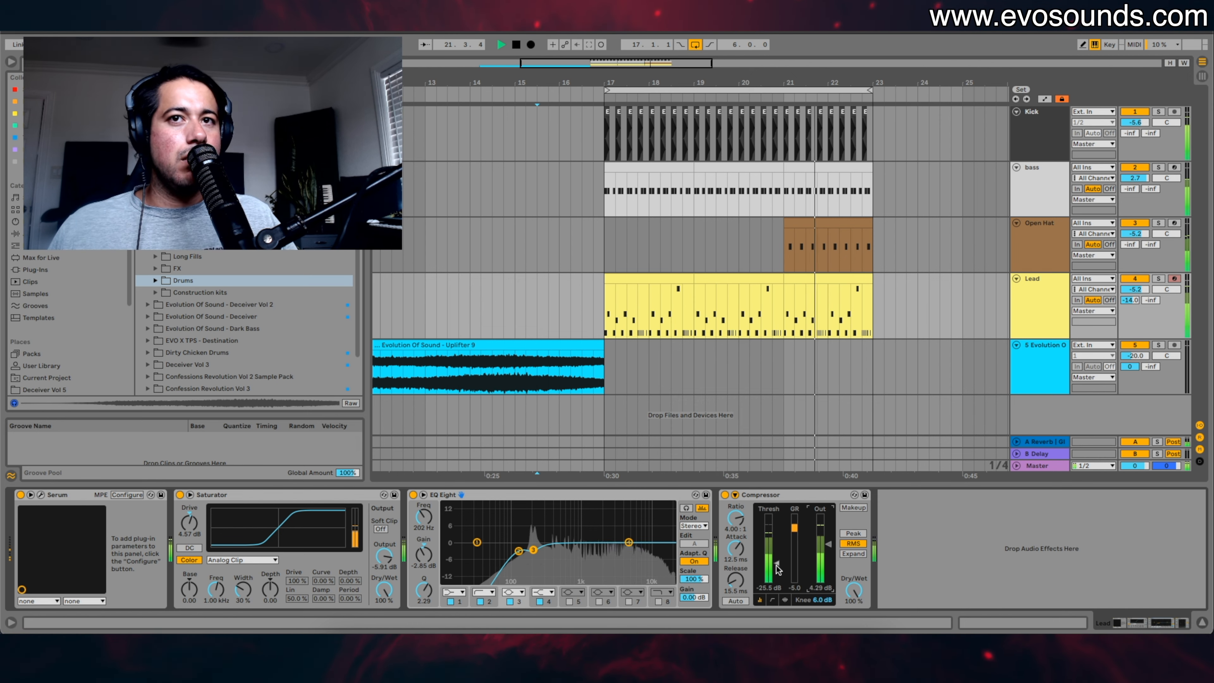
{"action": "left_click", "coordinate": [741, 507]}
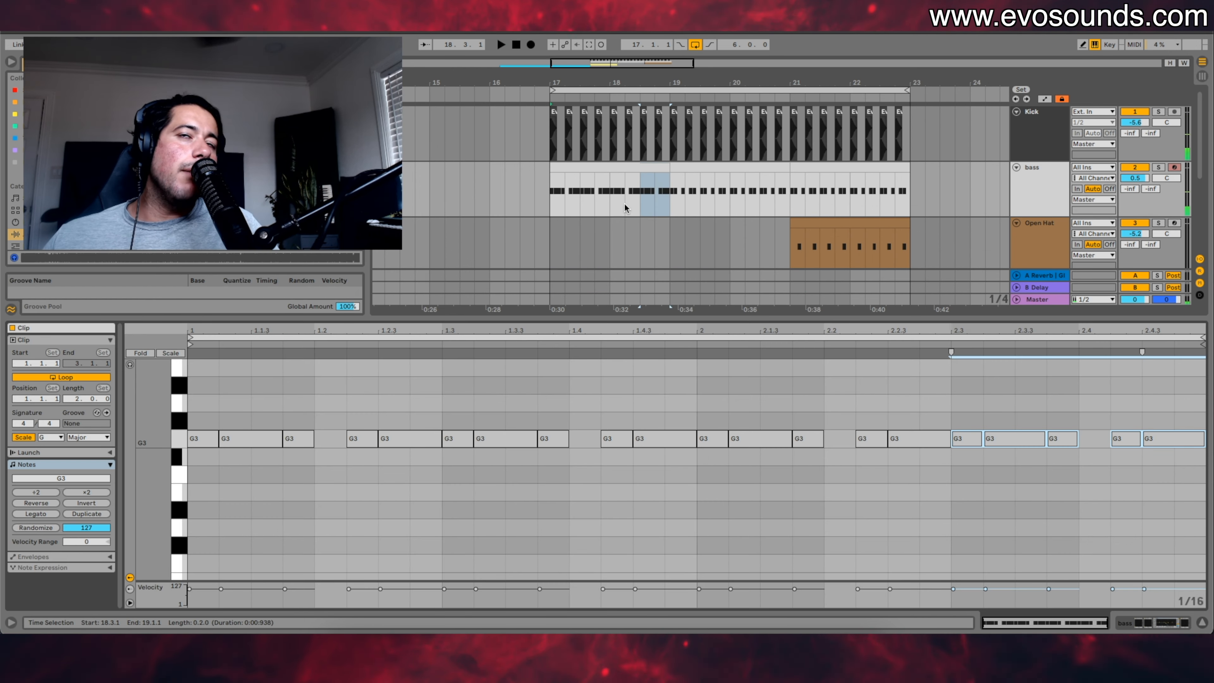
Step: Duplicate the edited two-bar bass clip twice to fill the range up to bar 23, and start playback just before bar 17
{"action": "left_click", "coordinate": [618, 168]}
{"action": "key", "text": "super+d"}
{"action": "key", "text": "super+d"}
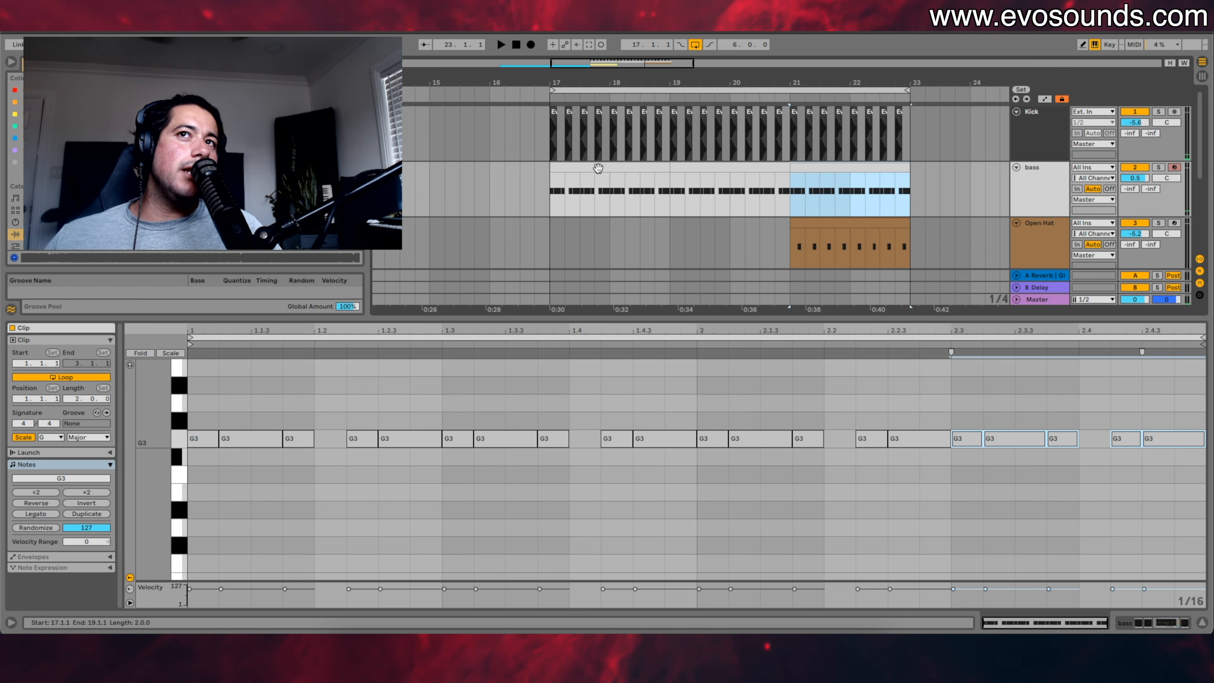
{"action": "left_click", "coordinate": [530, 184]}
{"action": "key", "text": "space"}
Step: Open the empty Lead clip, add a G note at 1.1.1 and transpose it down to G1
{"action": "scroll", "coordinate": [519, 186], "scroll_direction": "down", "scroll_amount": 5}
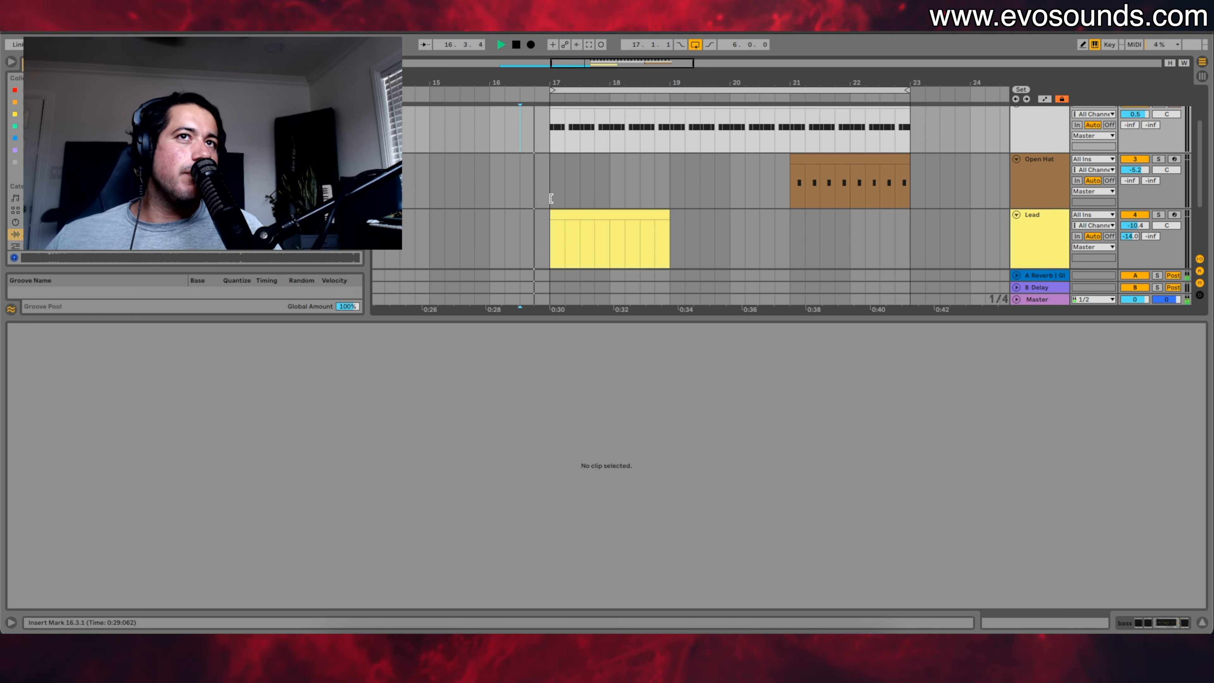
{"action": "left_click", "coordinate": [579, 144]}
{"action": "key", "text": "space"}
{"action": "left_click_drag", "start_coordinate": [154, 496], "coordinate": [159, 496]}
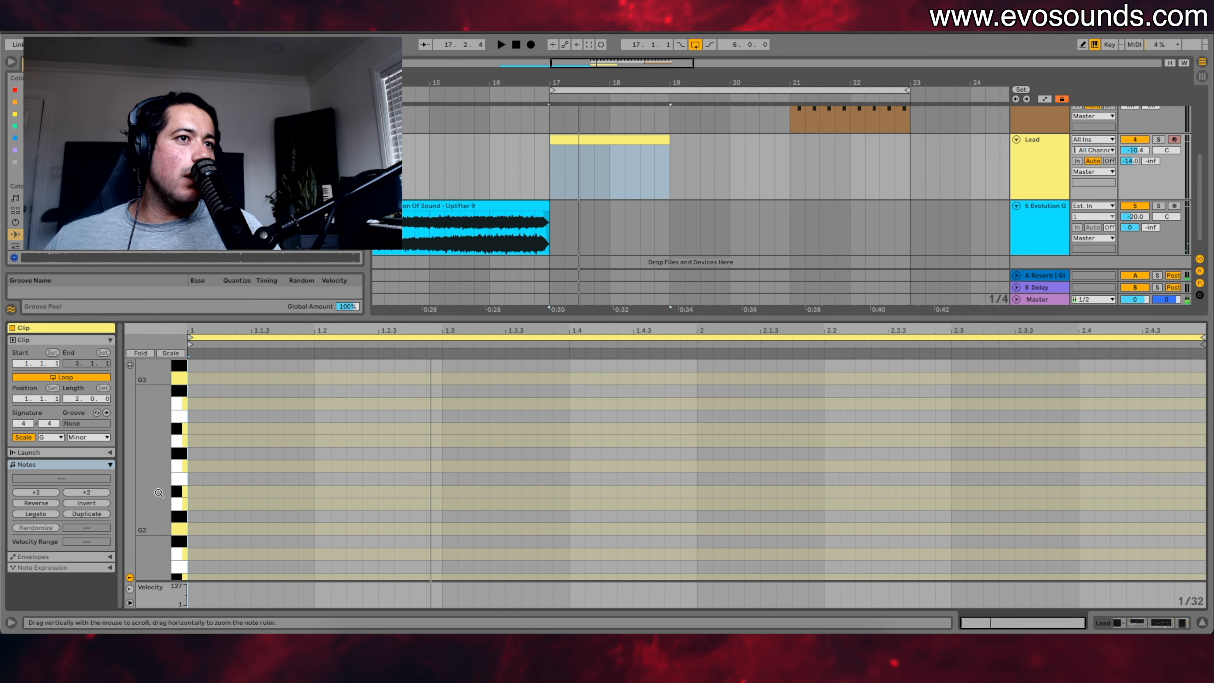
{"action": "double_click", "coordinate": [196, 529]}
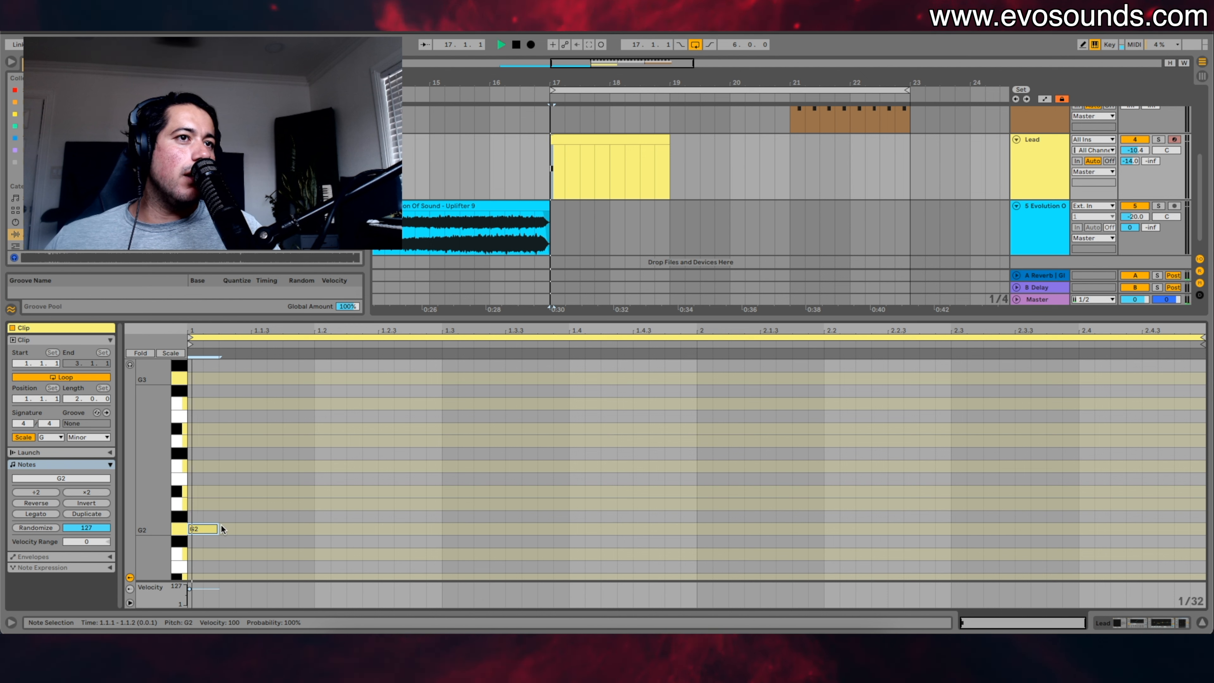
{"action": "left_click_drag", "start_coordinate": [218, 528], "coordinate": [236, 529]}
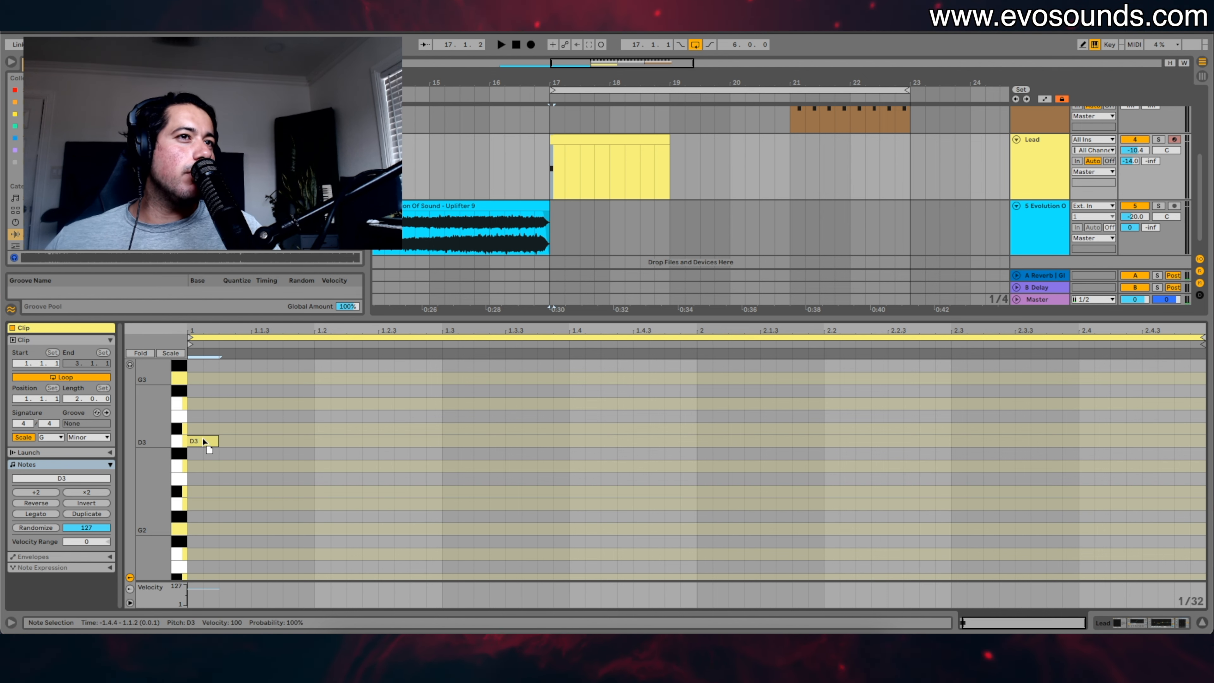
{"action": "key", "text": "ctrl+z"}
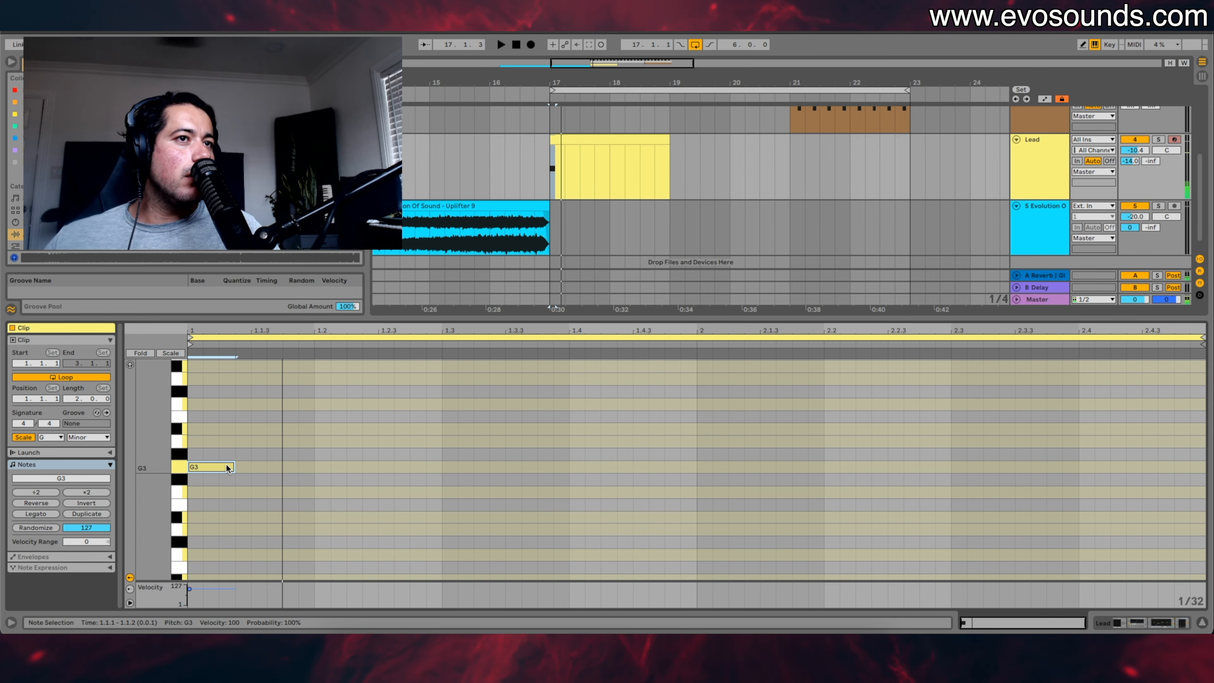
{"action": "scroll", "coordinate": [225, 463], "scroll_direction": "up", "scroll_amount": 3}
{"action": "key", "text": "shift+Down"}
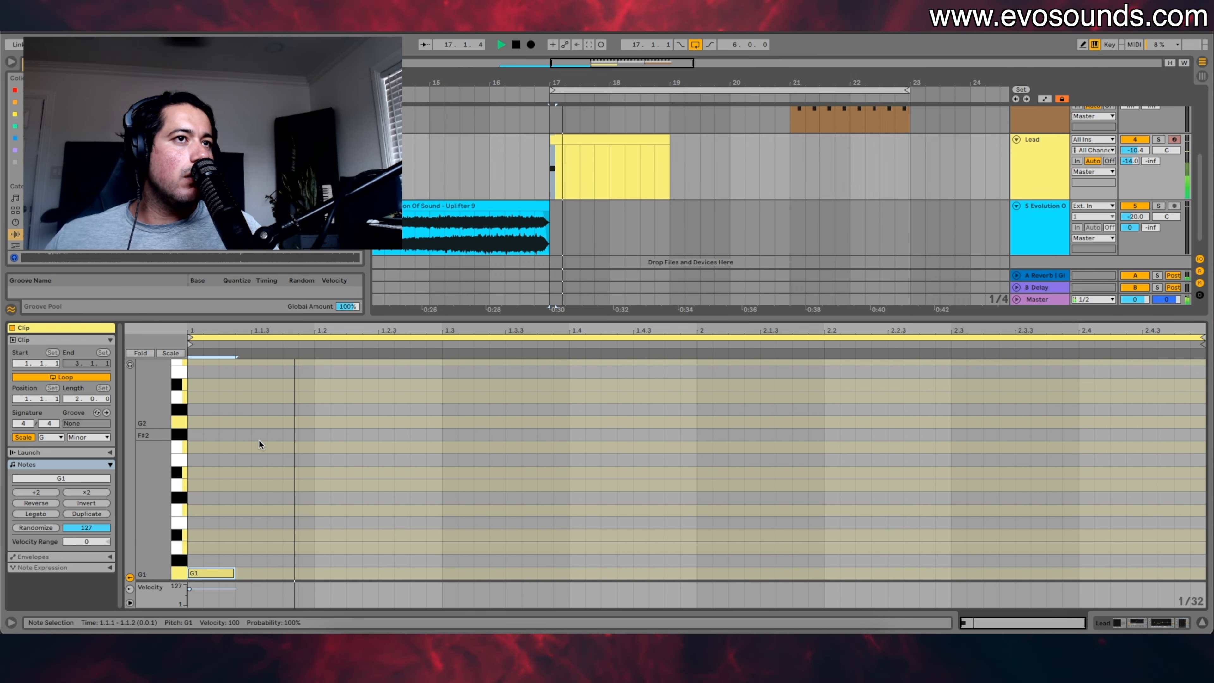
Step: Add a short G2 note at 1.1.2 in the Lead clip and shorten the first G1 note to end where it starts
{"action": "mouse_move", "coordinate": [261, 423]}
{"action": "left_mouse_down"}
{"action": "mouse_move", "coordinate": [310, 421]}
{"action": "mouse_move", "coordinate": [236, 425]}
{"action": "left_mouse_up"}
{"action": "key", "text": "space"}
{"action": "key", "text": "space"}
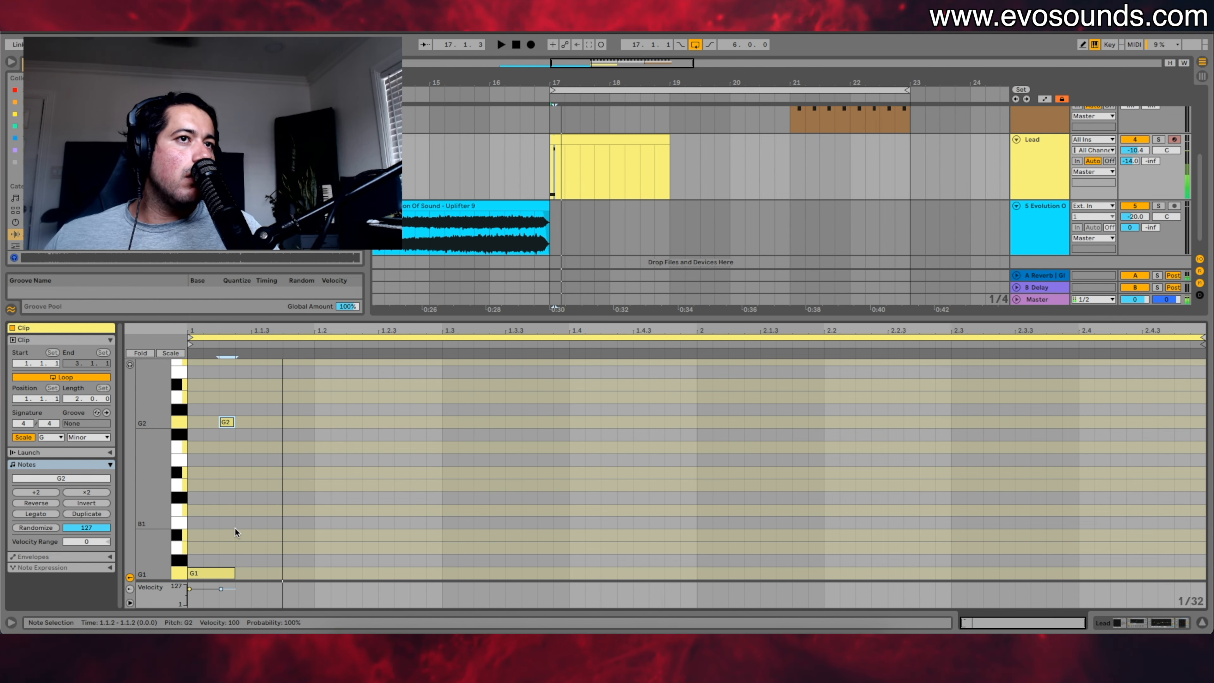
{"action": "left_click_drag", "start_coordinate": [233, 571], "coordinate": [219, 571]}
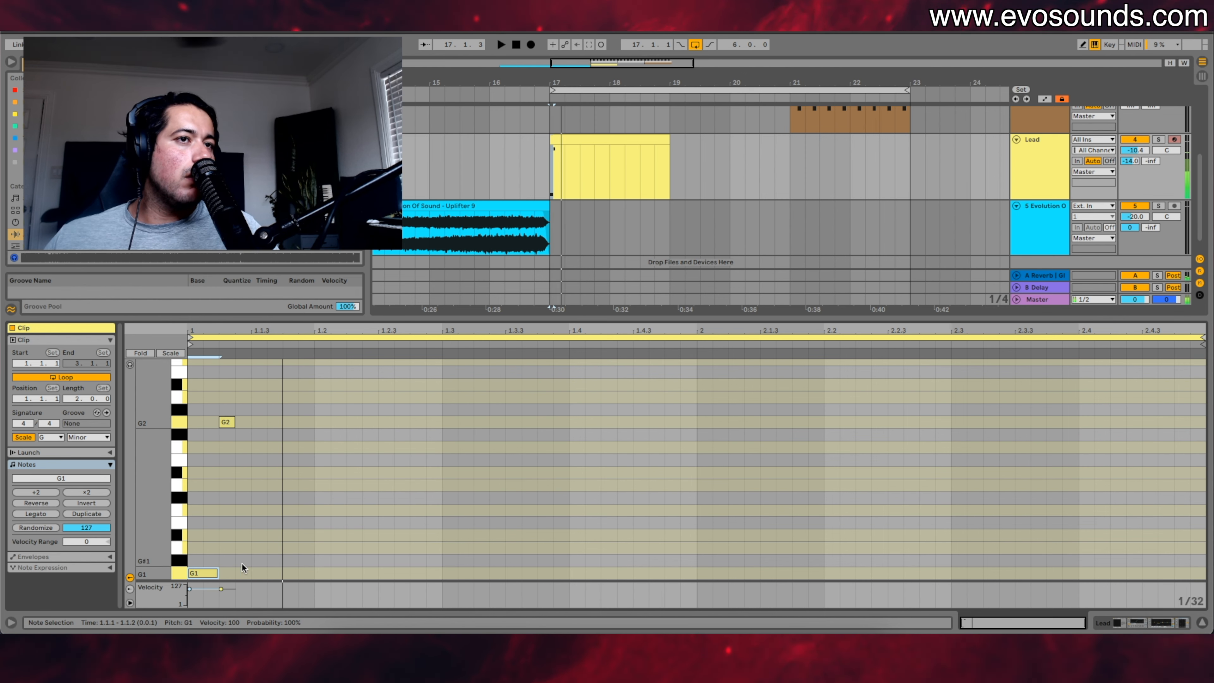
Step: Add G1 notes at 1.1.3 and 1.2.2, B♭2 at 1.1.4 and C3 at 1.2.3 to the lead riff
{"action": "left_click", "coordinate": [265, 573]}
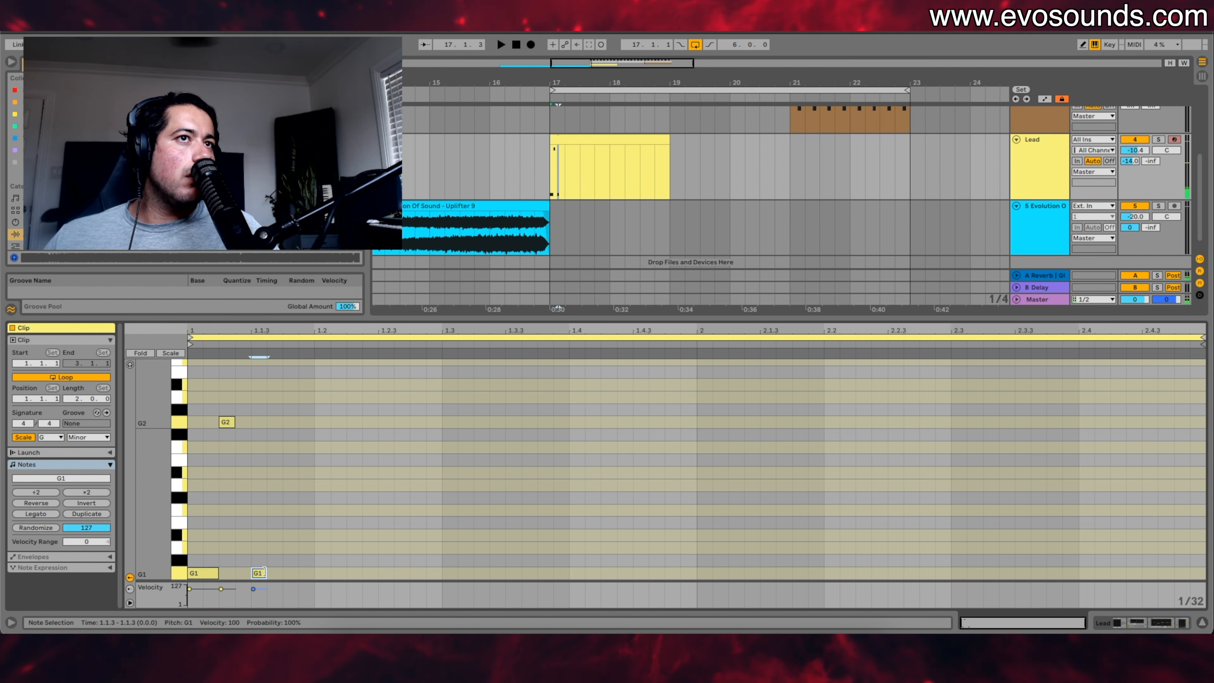
{"action": "left_click", "coordinate": [289, 397]}
{"action": "key", "text": "space"}
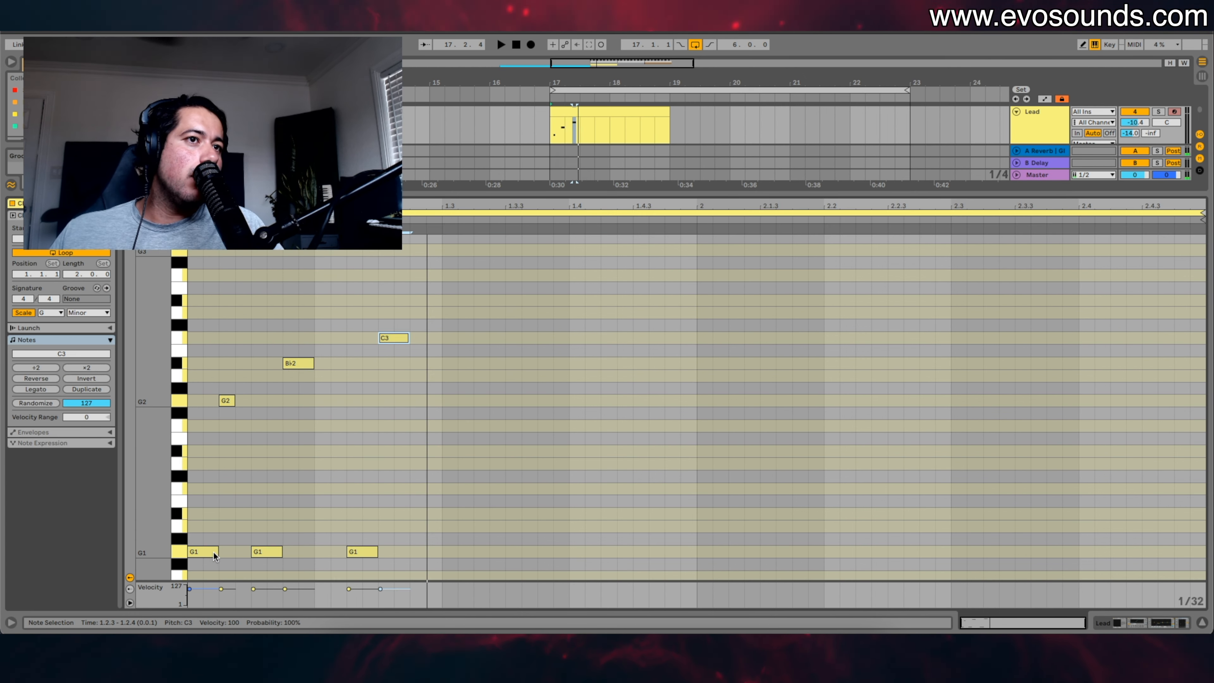
Step: Play the lead riff and lower its upper notes at 1.1.4 and 1.2.3 to A2 and B♭2
{"action": "left_click", "coordinate": [213, 552]}
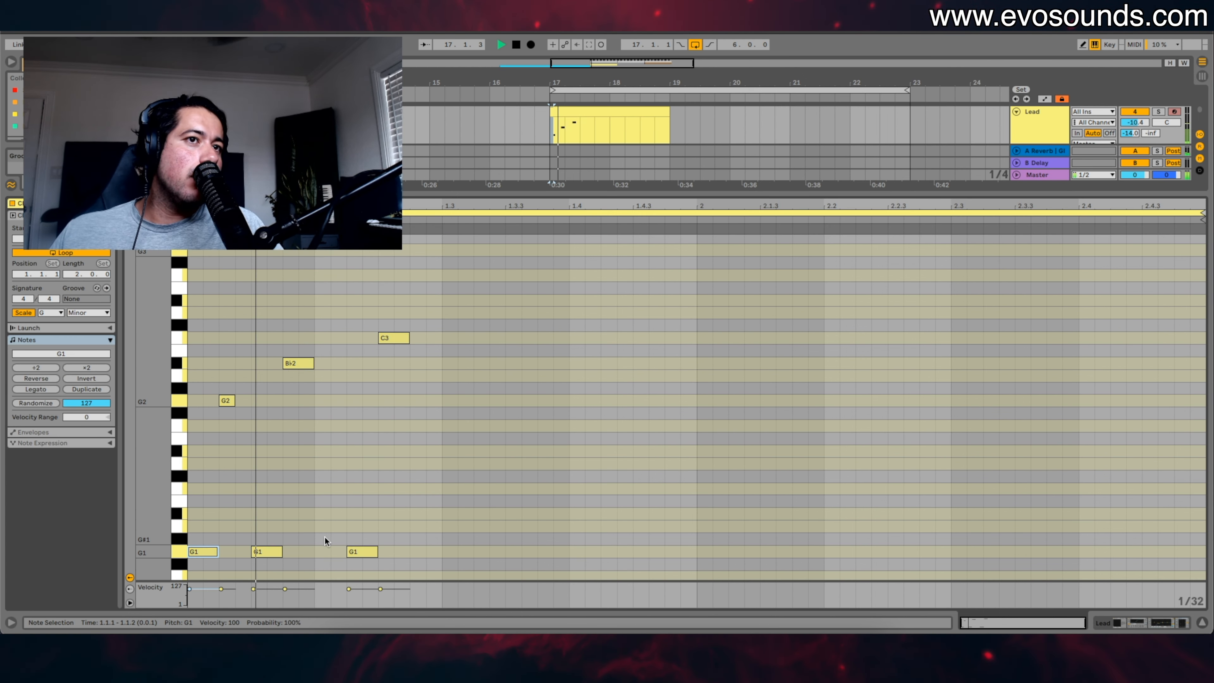
{"action": "left_click", "coordinate": [352, 550]}
{"action": "key", "text": "space"}
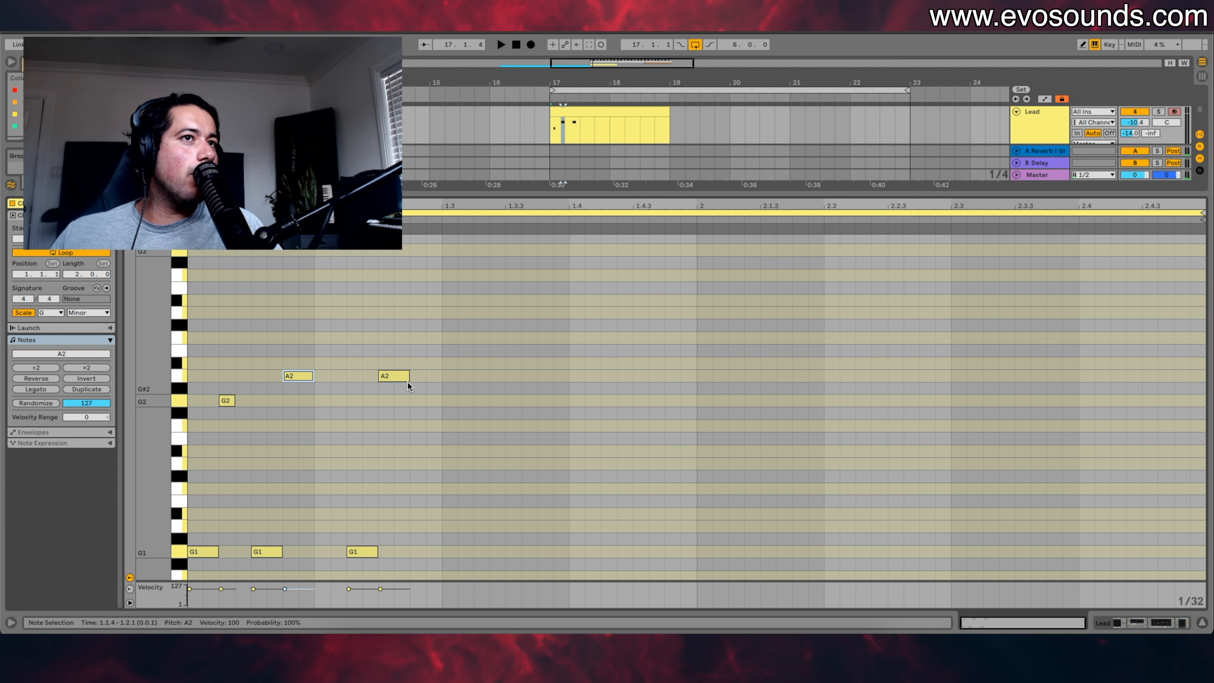
{"action": "left_click_drag", "start_coordinate": [407, 377], "coordinate": [401, 364]}
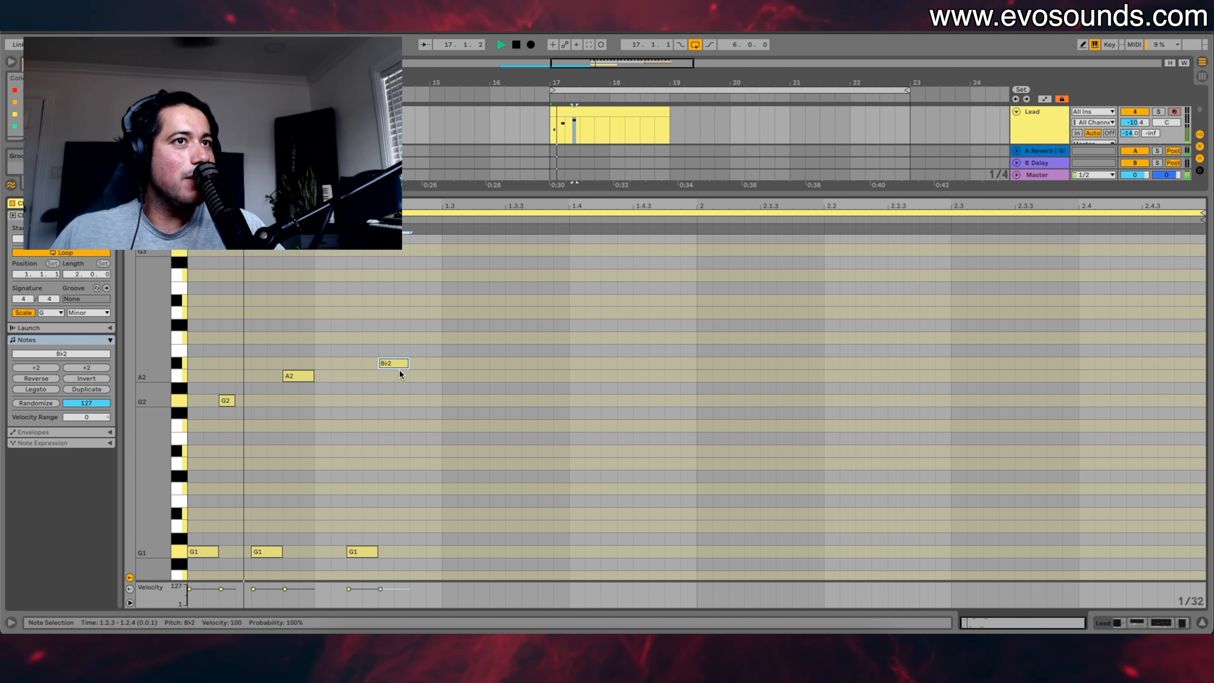
Step: Shift the second G1 note to 1.1.4, the A2 note to 1.2.1 and the last G1 note to 1.2.3
{"action": "left_click_drag", "start_coordinate": [268, 553], "coordinate": [299, 553]}
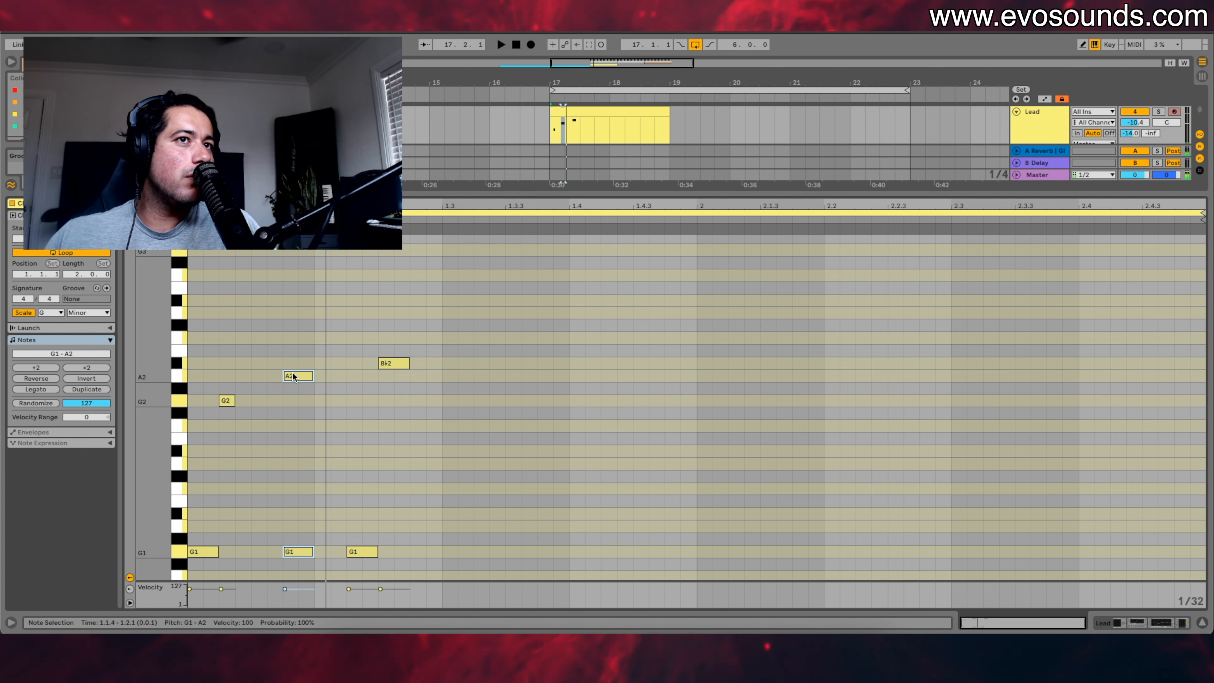
{"action": "left_click_drag", "start_coordinate": [293, 377], "coordinate": [337, 378]}
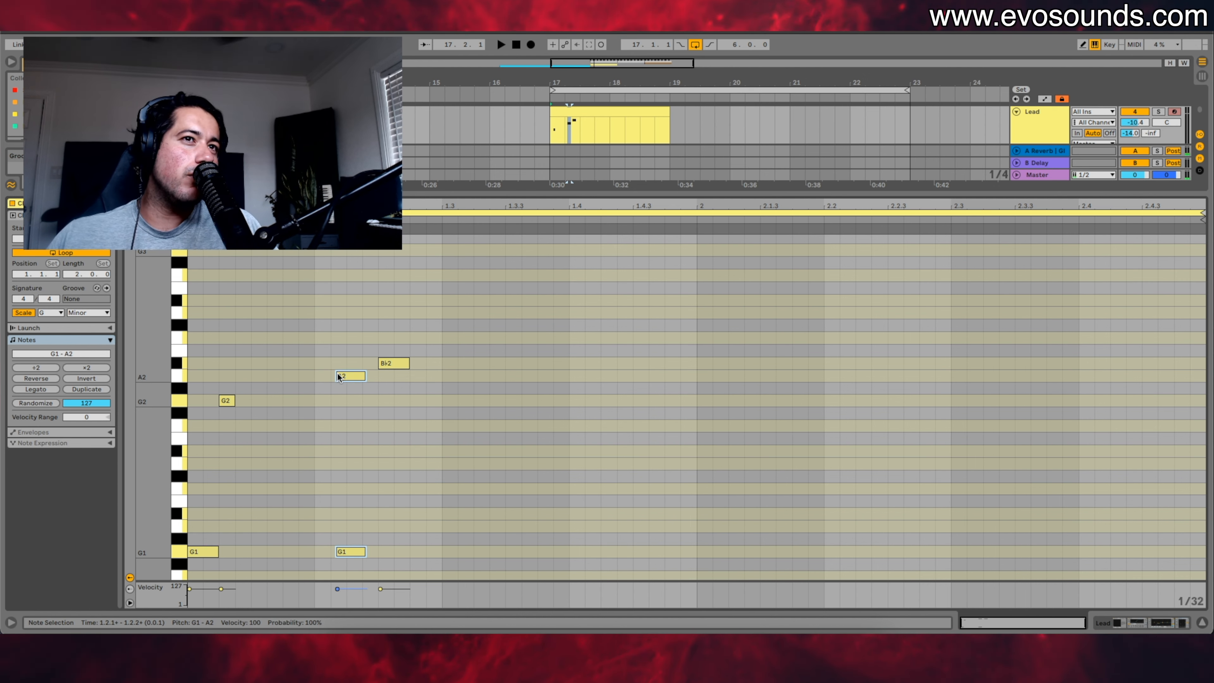
{"action": "key", "text": "ctrl+z"}
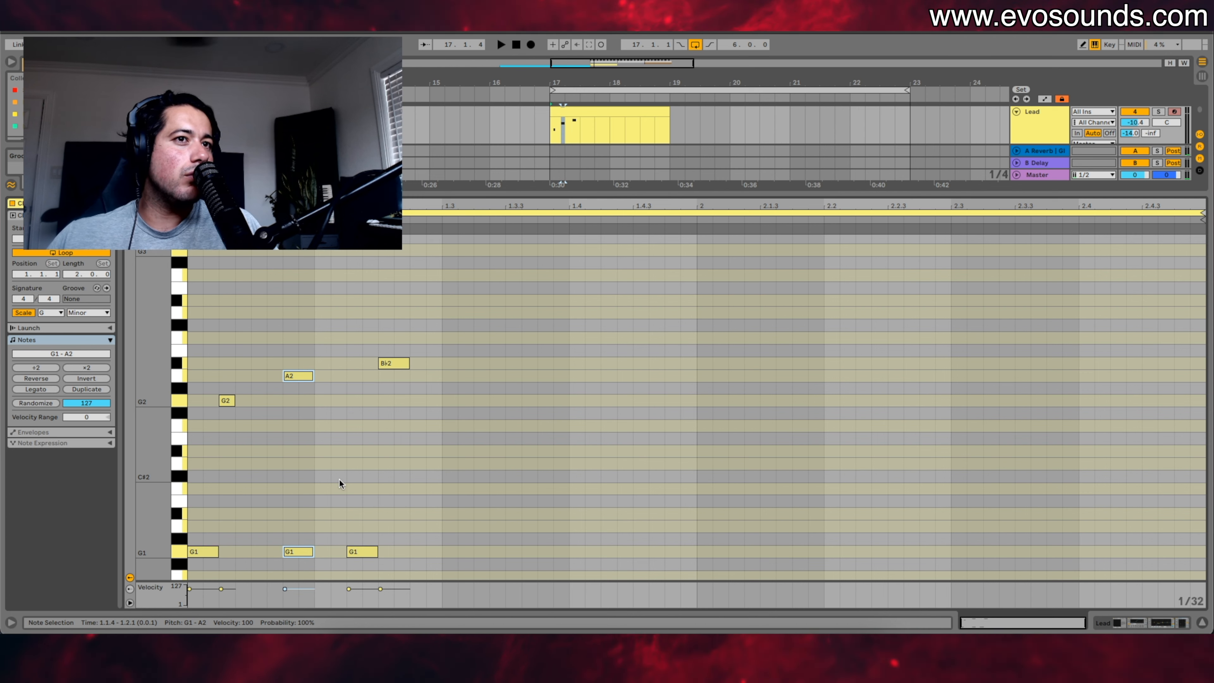
{"action": "left_click_drag", "start_coordinate": [315, 375], "coordinate": [384, 554]}
{"action": "double_click", "coordinate": [359, 551]}
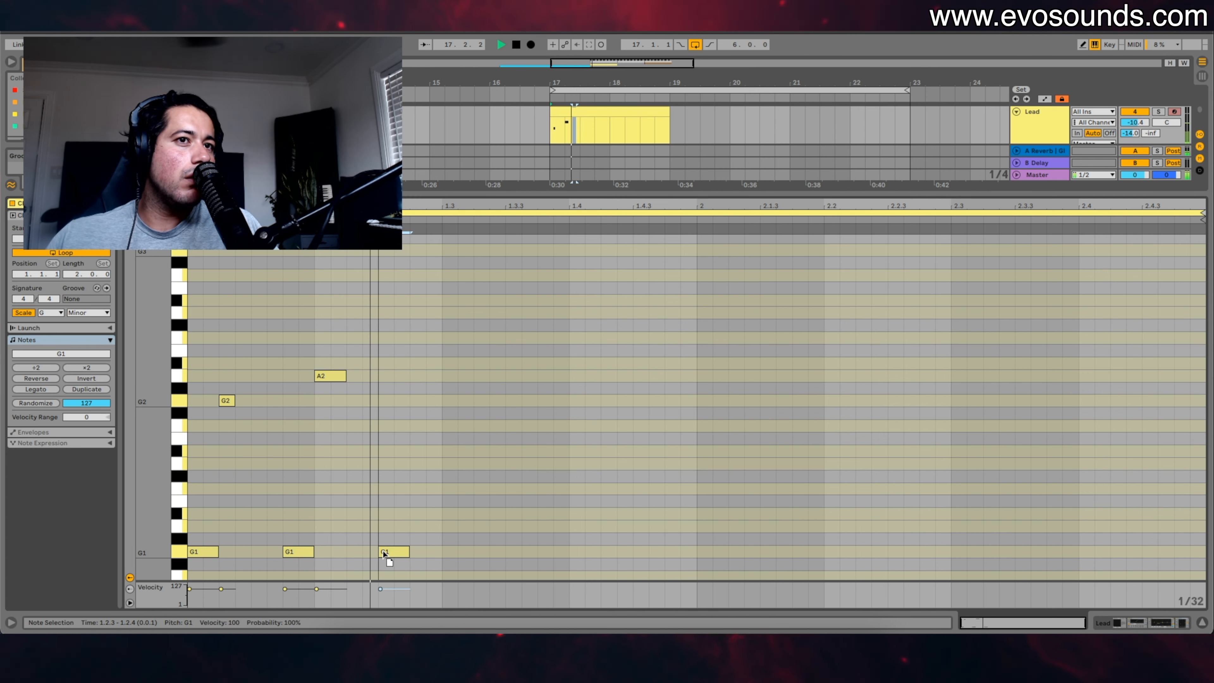
Step: Place a D3 note at 1.2.4 and a short G1 note at 1.3.2 in the lead riff
{"action": "double_click", "coordinate": [423, 364]}
{"action": "left_click_drag", "start_coordinate": [423, 364], "coordinate": [431, 318]}
{"action": "double_click", "coordinate": [486, 554]}
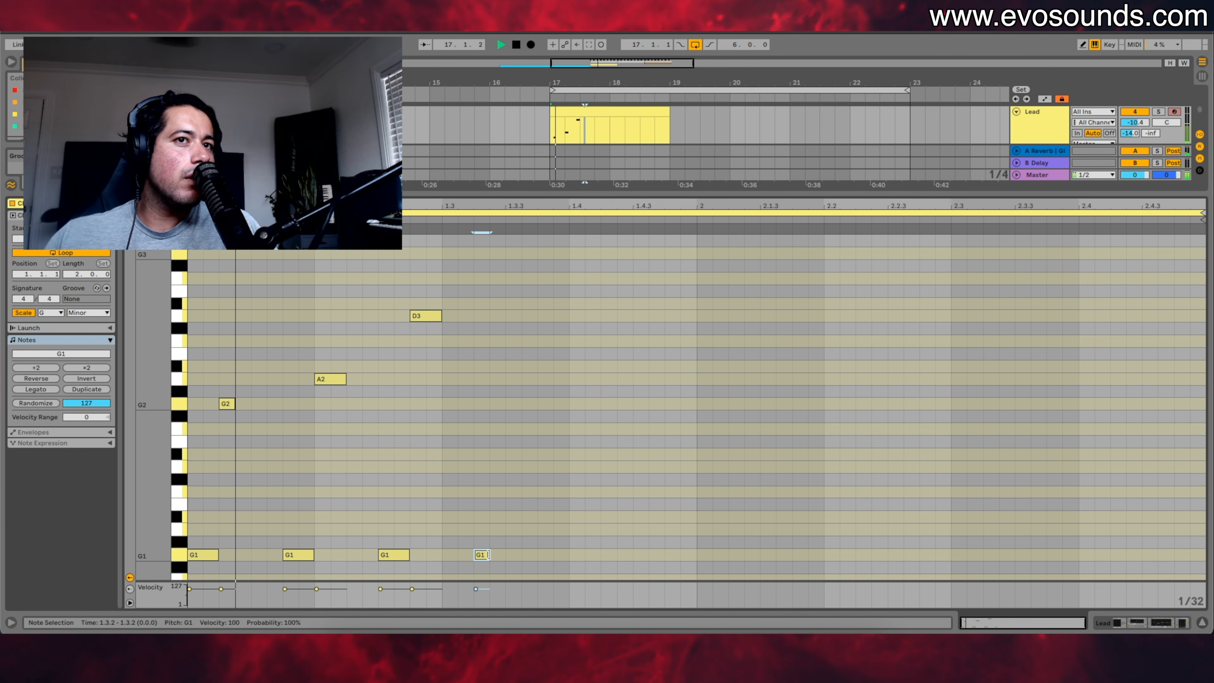
Step: Add an E♭3 note at 1.3.3 and a G1 note at 1.4.1 to the lead riff
{"action": "double_click", "coordinate": [516, 555]}
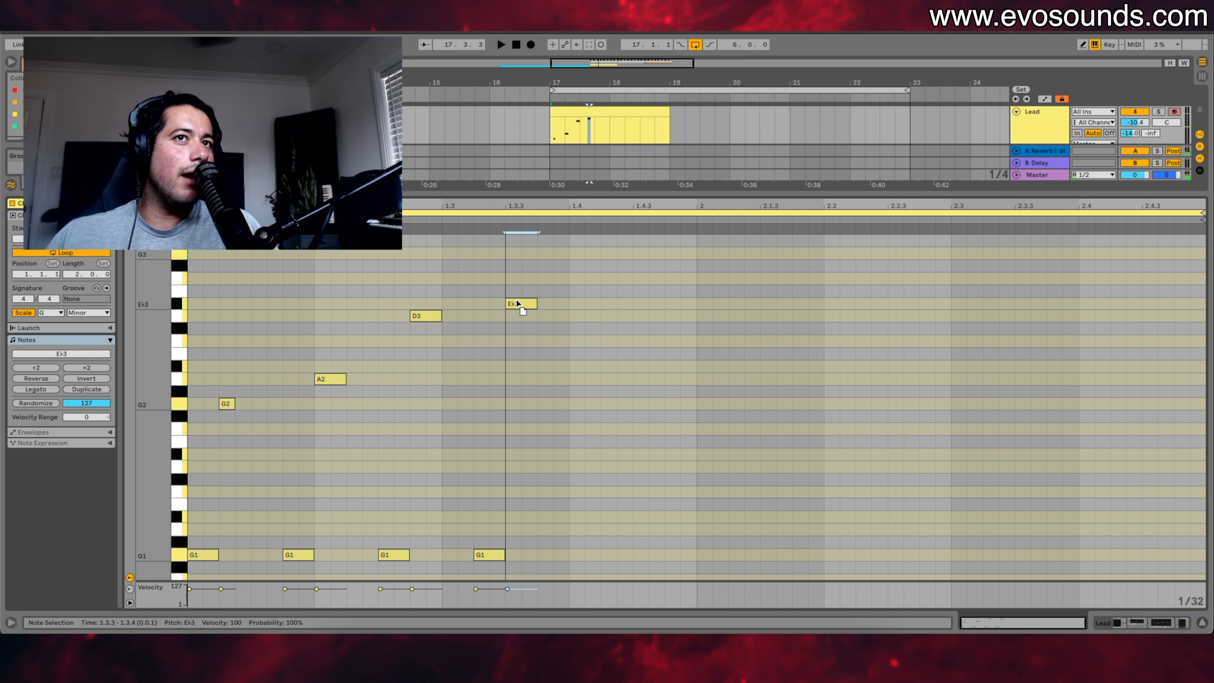
{"action": "key", "text": "space"}
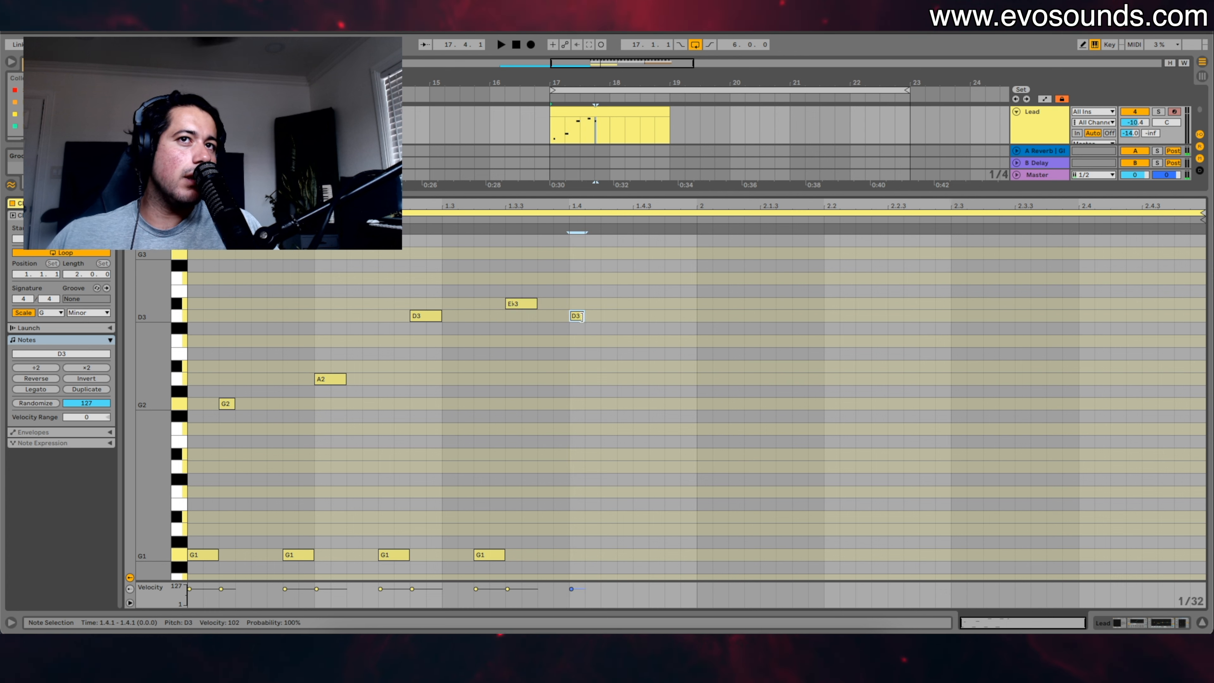
{"action": "double_click", "coordinate": [581, 316]}
{"action": "left_click_drag", "start_coordinate": [598, 550], "coordinate": [598, 556]}
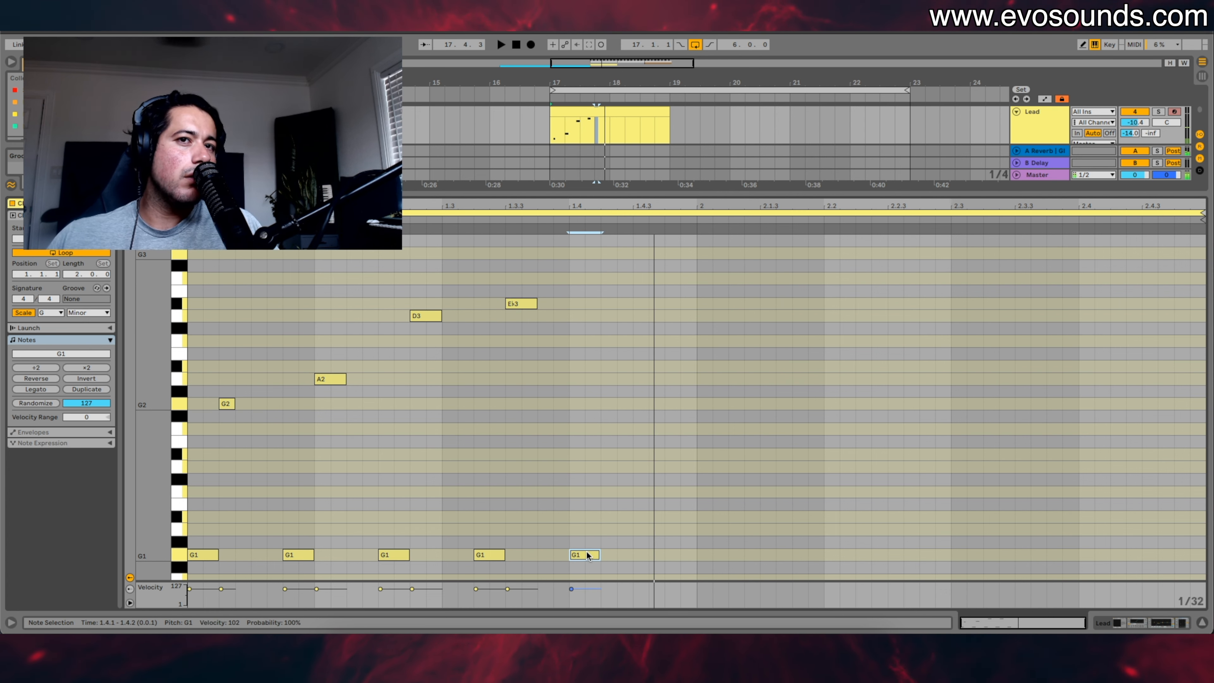
Step: Duplicate the last G1 note to 1.4.2, place a D3 note at 1.4.3 and play the riff
{"action": "key", "text": "ctrl+d"}
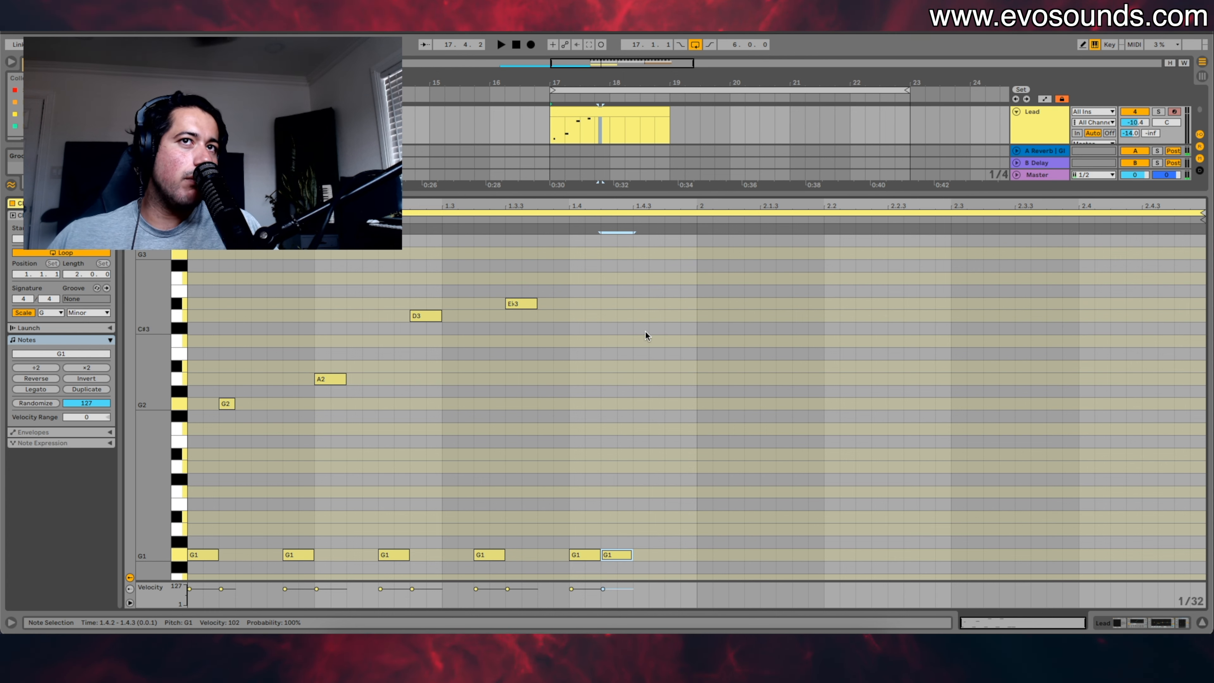
{"action": "double_click", "coordinate": [660, 315]}
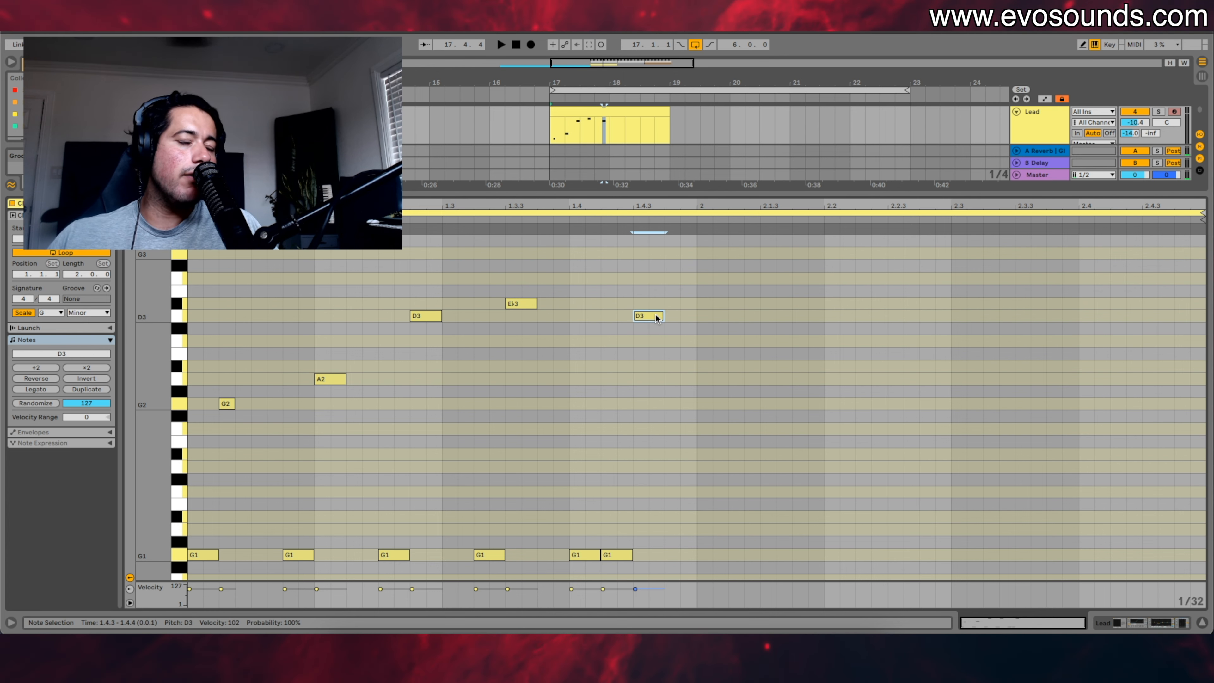
{"action": "key", "text": "space"}
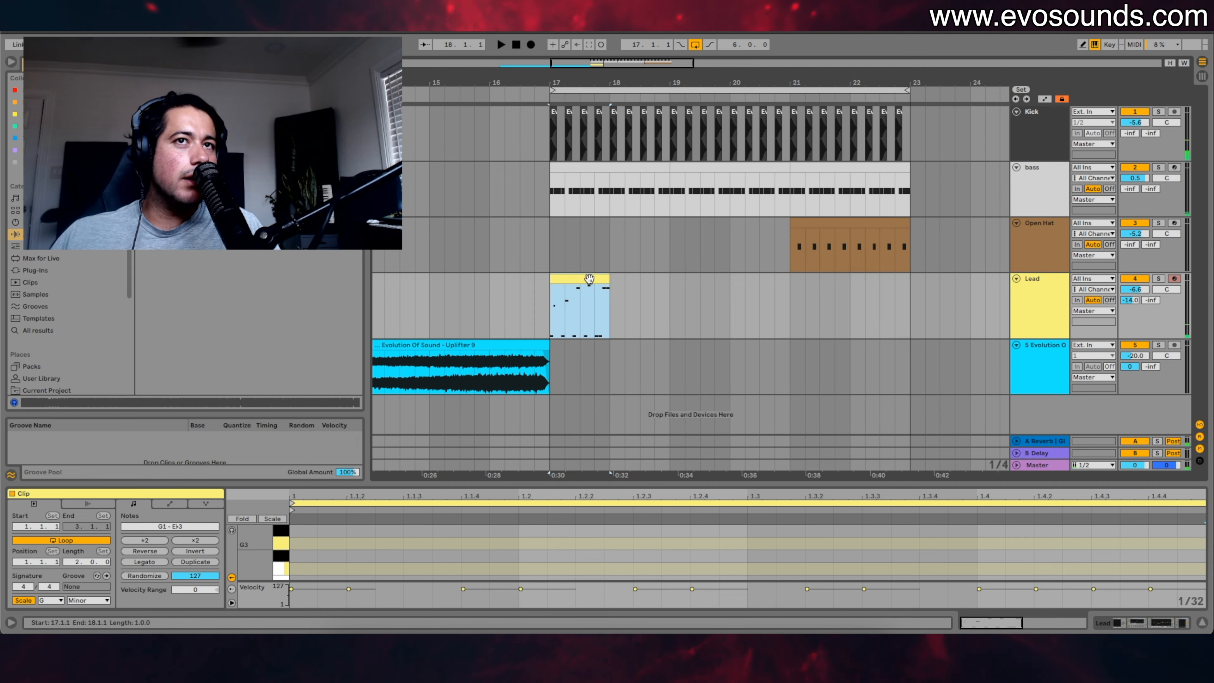
Step: Duplicate the one-bar lead clip to bar 18 and lower the copy's note at 1.3.3 to B♭2
{"action": "key", "text": "ctrl+d"}
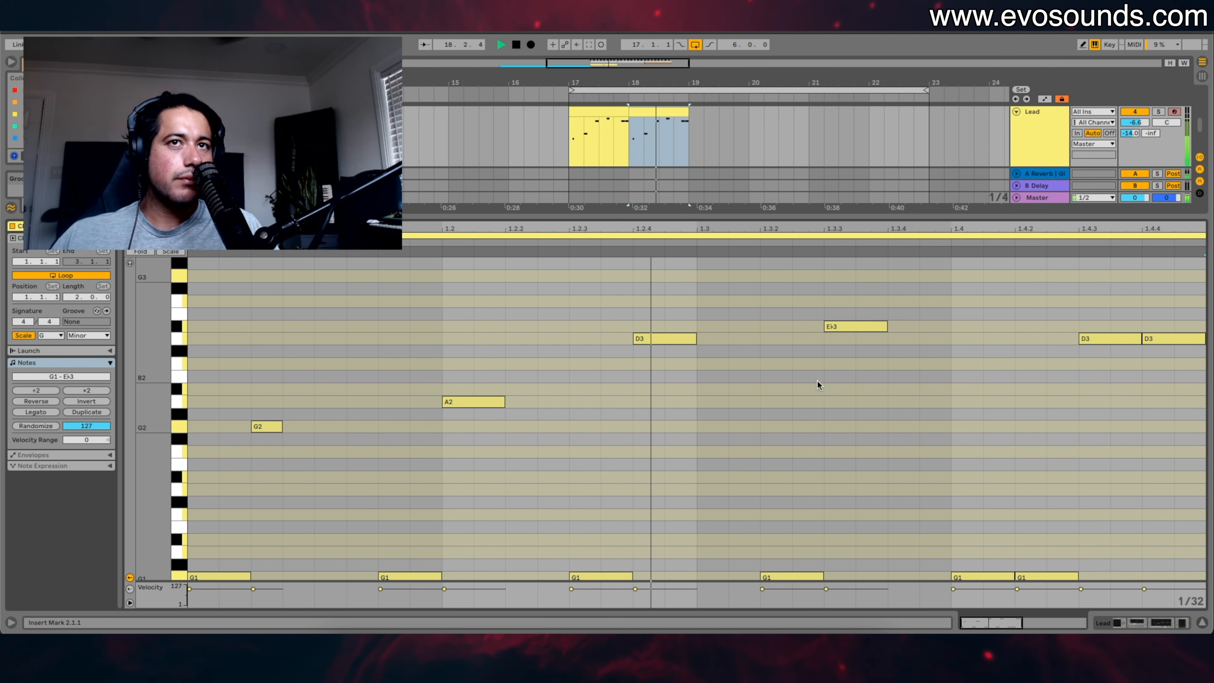
{"action": "left_click", "coordinate": [826, 383]}
{"action": "left_click_drag", "start_coordinate": [844, 328], "coordinate": [846, 345]}
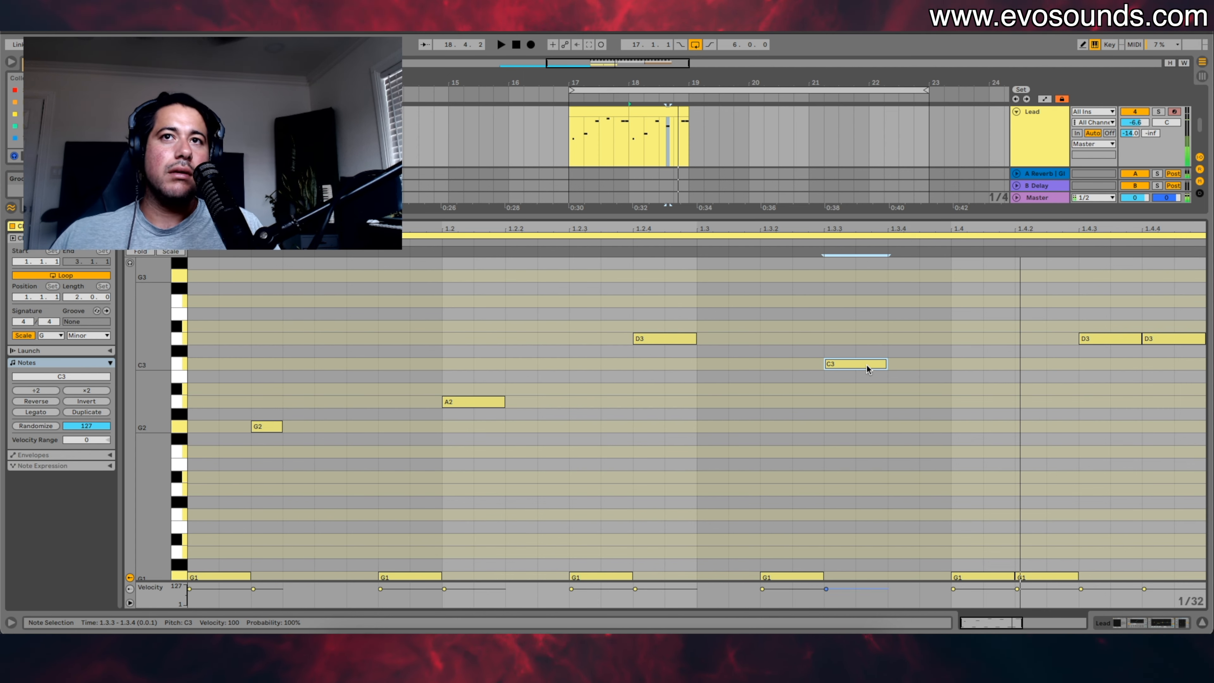
{"action": "left_click_drag", "start_coordinate": [866, 364], "coordinate": [868, 389]}
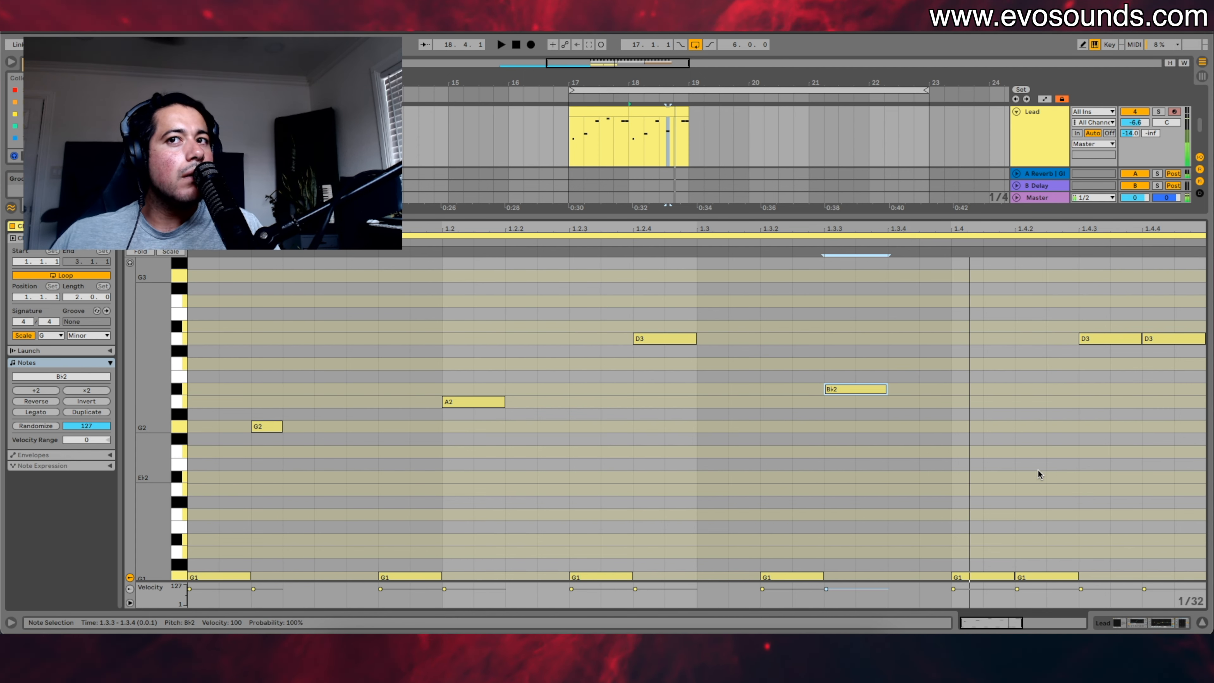
Step: Raise the two closing D3 notes of the bar 18 lead clip to E♭3 and play from before bar 17
{"action": "left_click_drag", "start_coordinate": [999, 541], "coordinate": [1039, 576]}
{"action": "left_click_drag", "start_coordinate": [1114, 389], "coordinate": [1121, 326]}
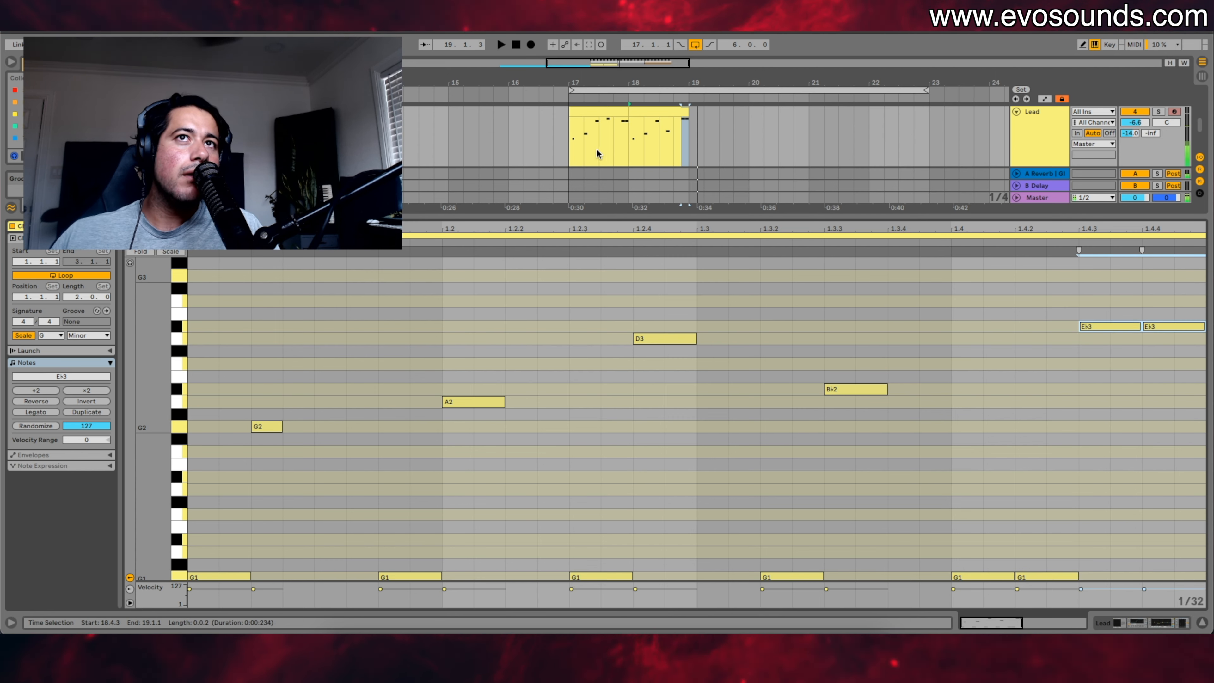
{"action": "left_click", "coordinate": [525, 163]}
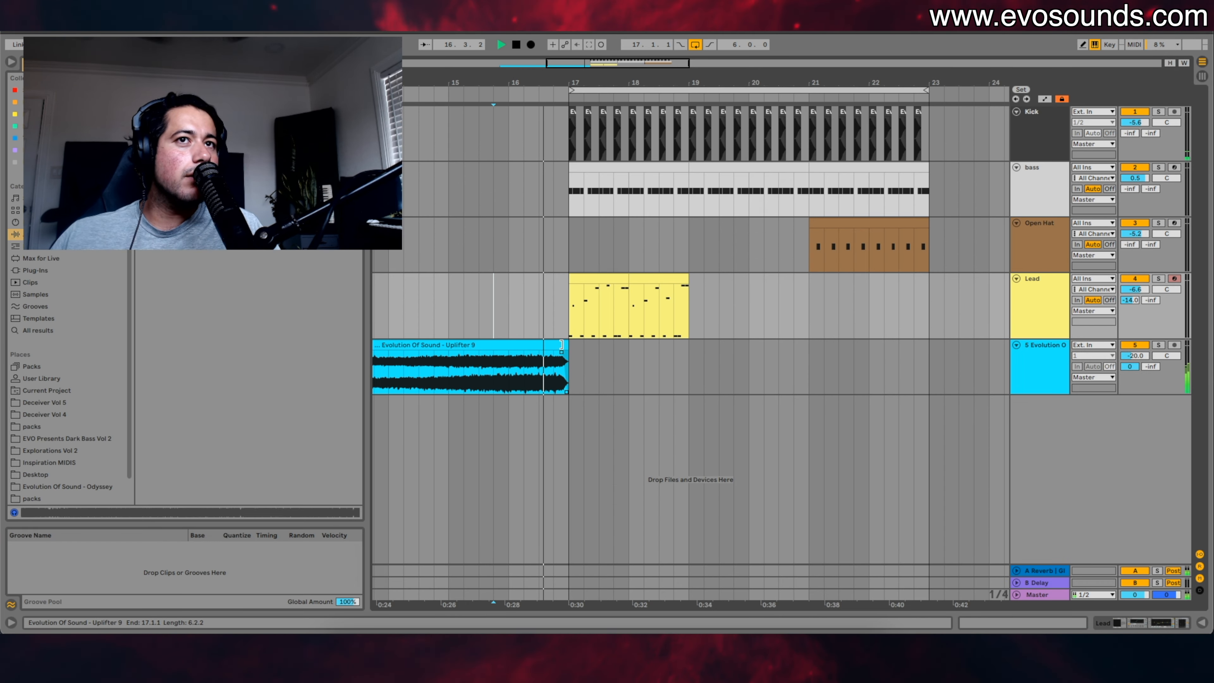
Step: Duplicate the lead from bars 17–18 to bars 19–20
{"action": "left_click", "coordinate": [569, 280]}
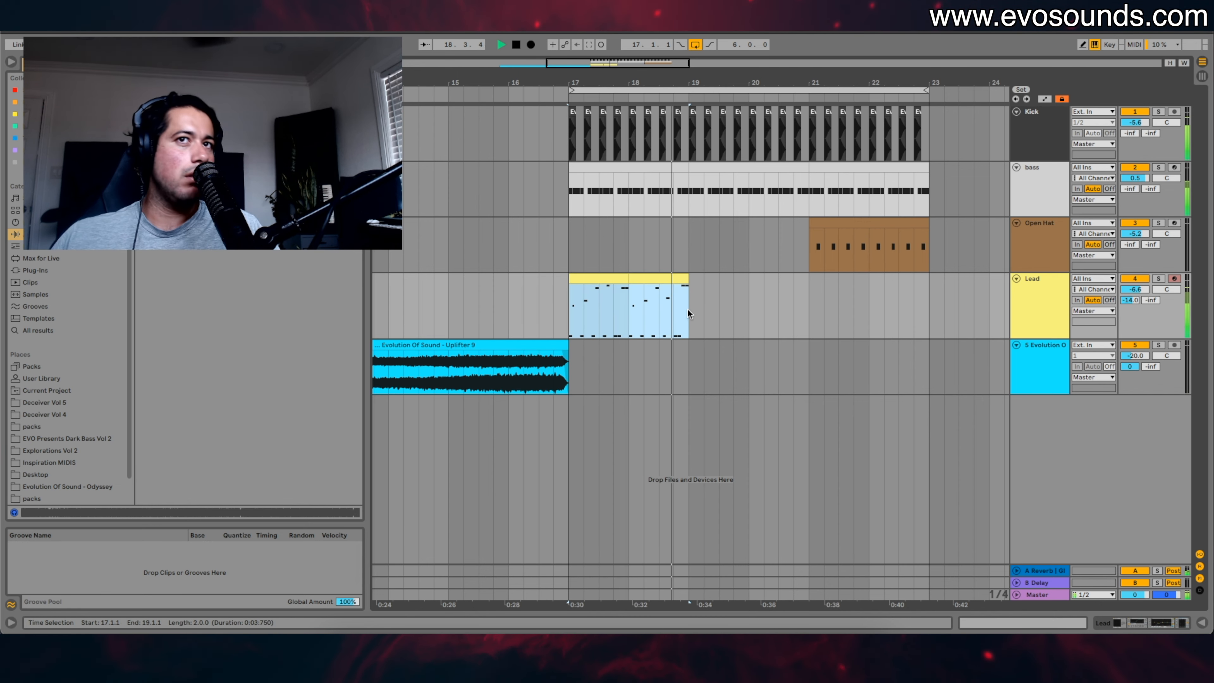
{"action": "key", "text": "super+d"}
{"action": "left_click", "coordinate": [767, 279]}
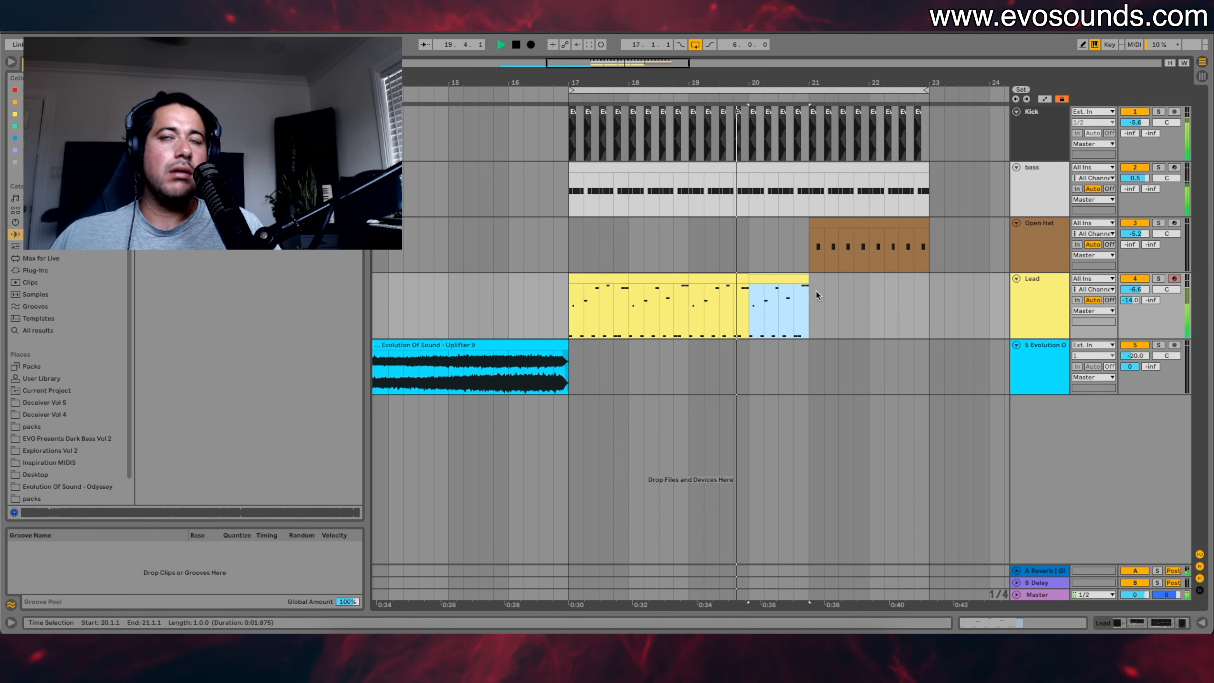
Step: Raise the final note at 1.4.4 of the bar 20 lead clip to F3 and play the arrangement from bar 16
{"action": "double_click", "coordinate": [757, 292]}
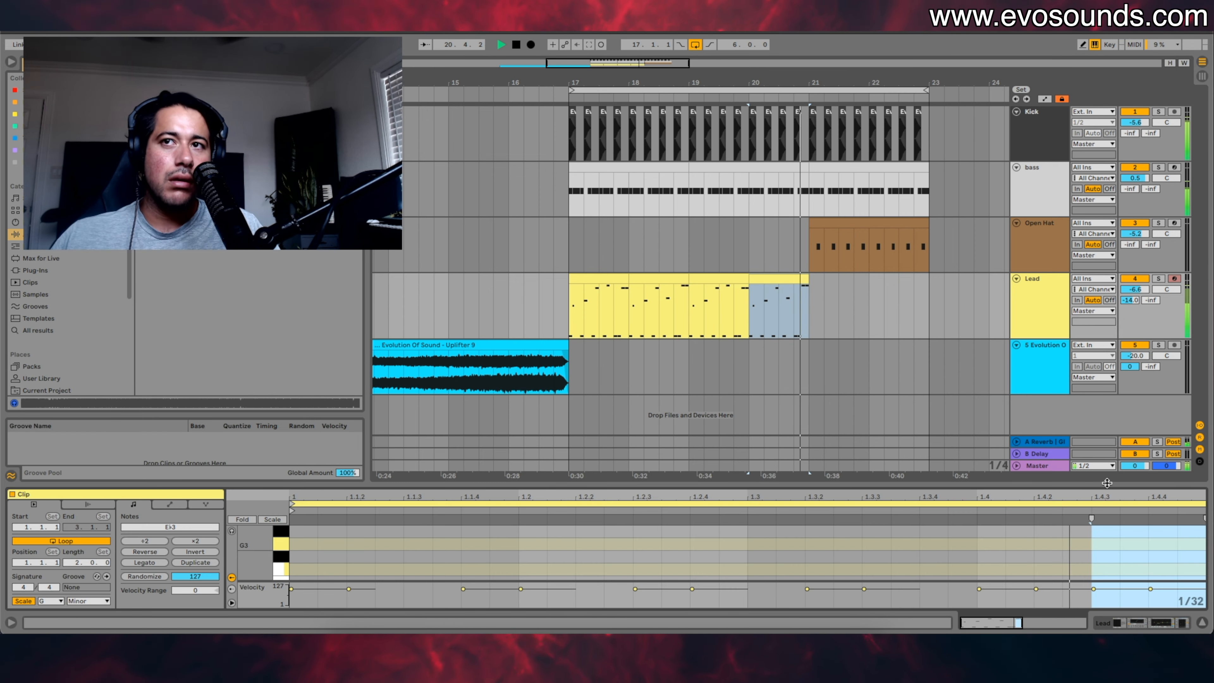
{"action": "left_click_drag", "start_coordinate": [1107, 483], "coordinate": [1107, 297]}
{"action": "left_click", "coordinate": [1146, 382]}
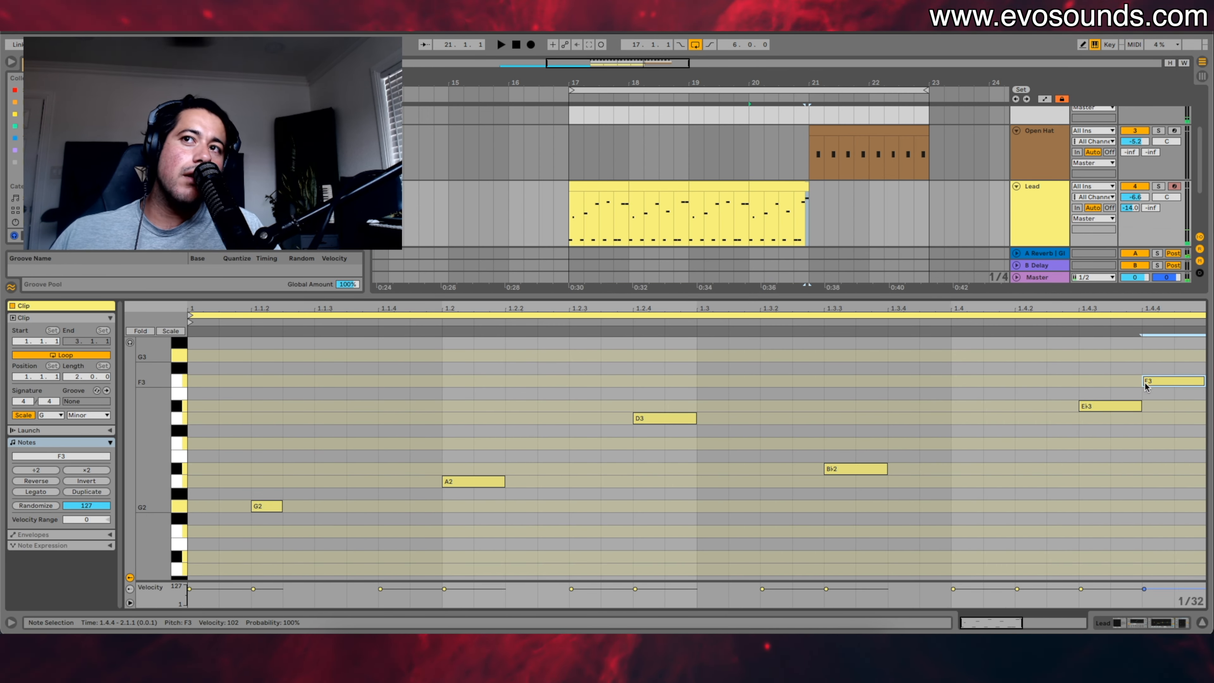
{"action": "left_click", "coordinate": [525, 220]}
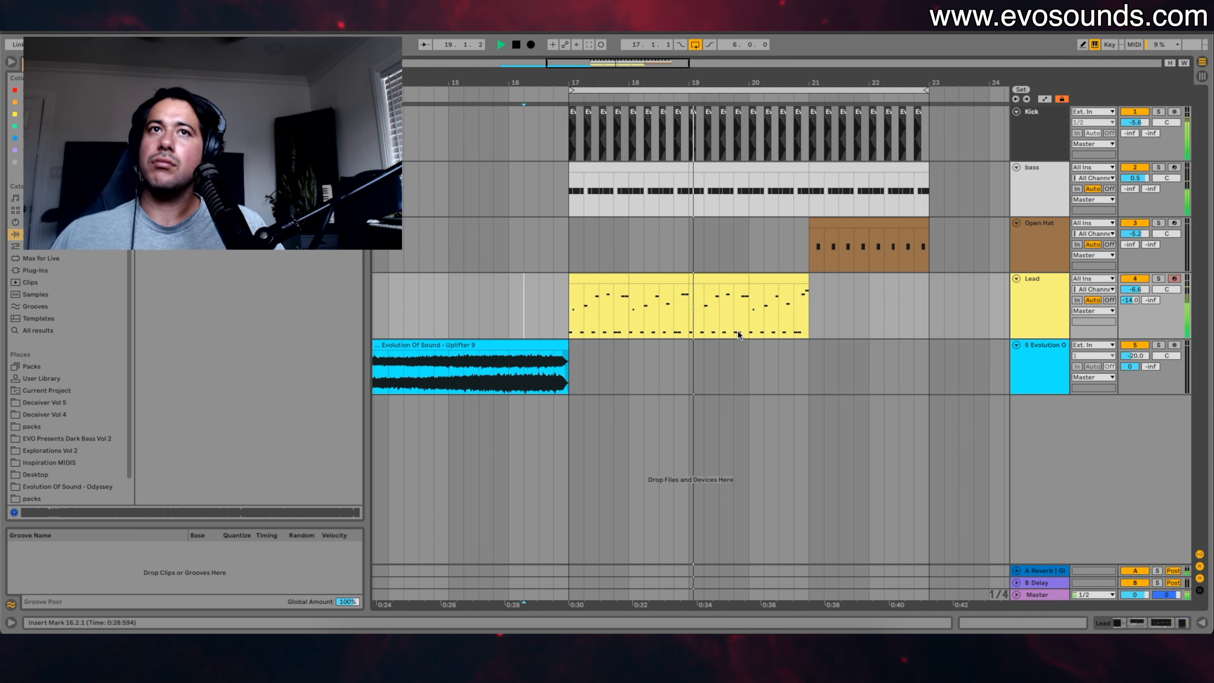
Step: Duplicate the lead from bars 17–20 to bars 21–24 and extend the arrangement loop to the start of bar 25
{"action": "left_click_drag", "start_coordinate": [814, 309], "coordinate": [556, 280]}
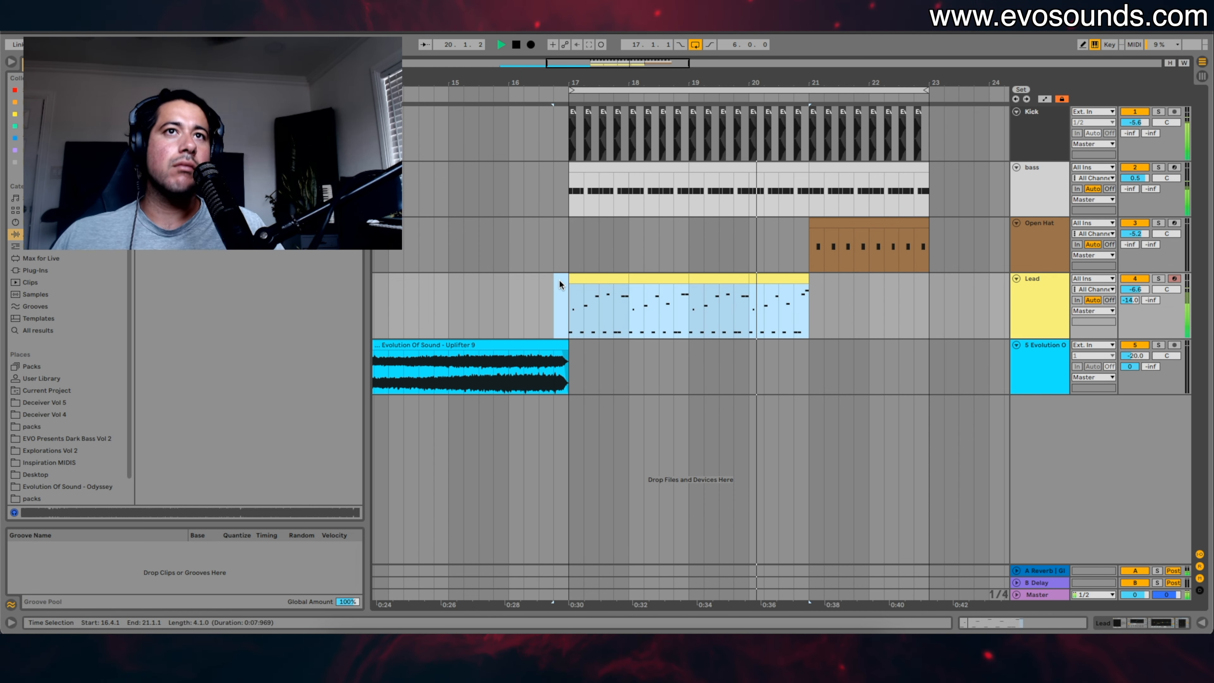
{"action": "key", "text": "ctrl+d"}
{"action": "key", "text": "space"}
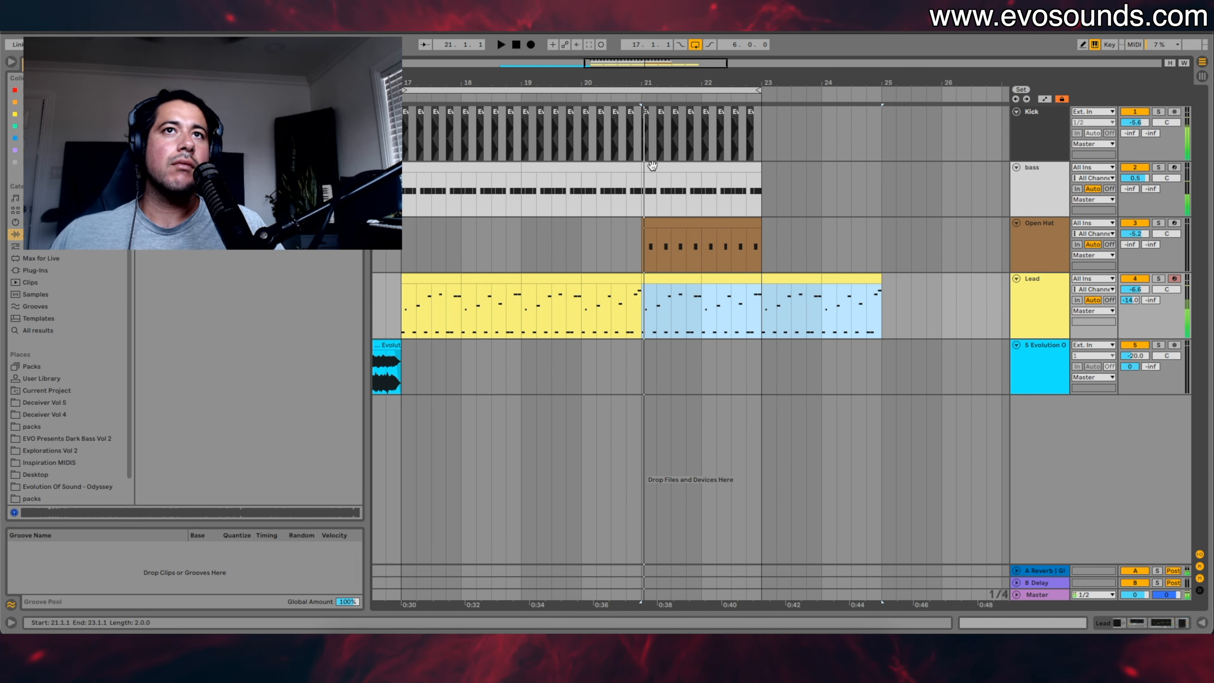
{"action": "left_click_drag", "start_coordinate": [762, 96], "coordinate": [880, 93]}
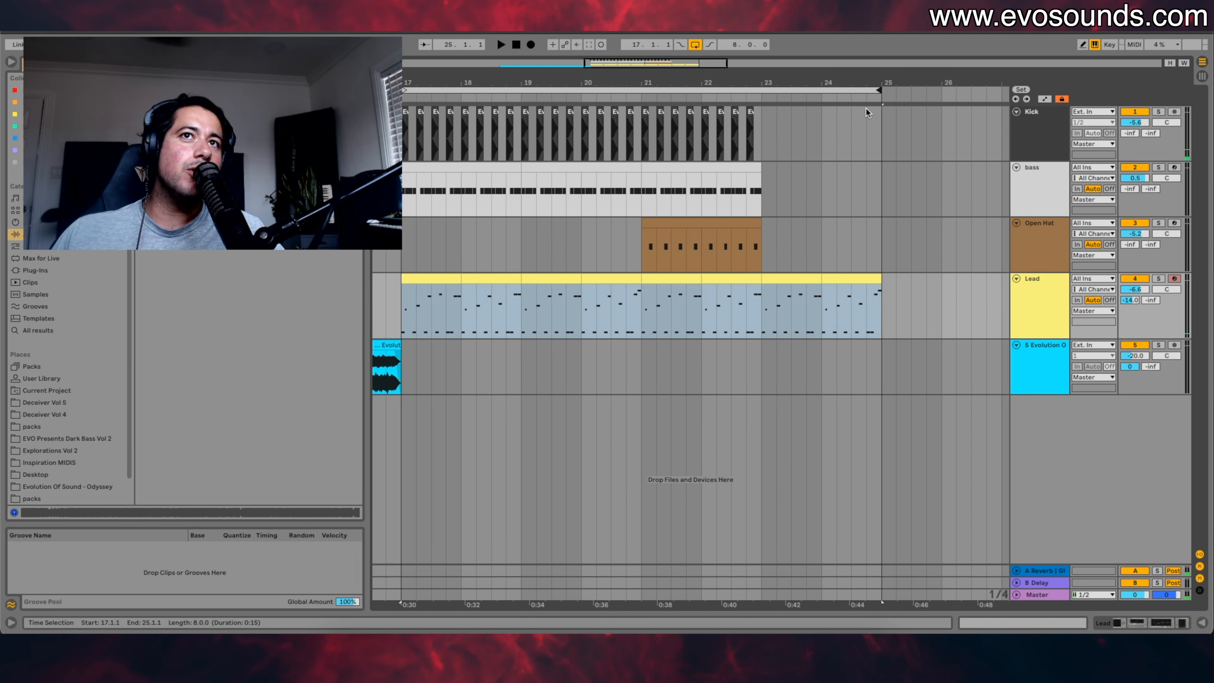
Step: Duplicate the kick and bass from bars 17–20 to bars 21–24
{"action": "left_click", "coordinate": [642, 209]}
{"action": "left_click_drag", "start_coordinate": [642, 209], "coordinate": [391, 138]}
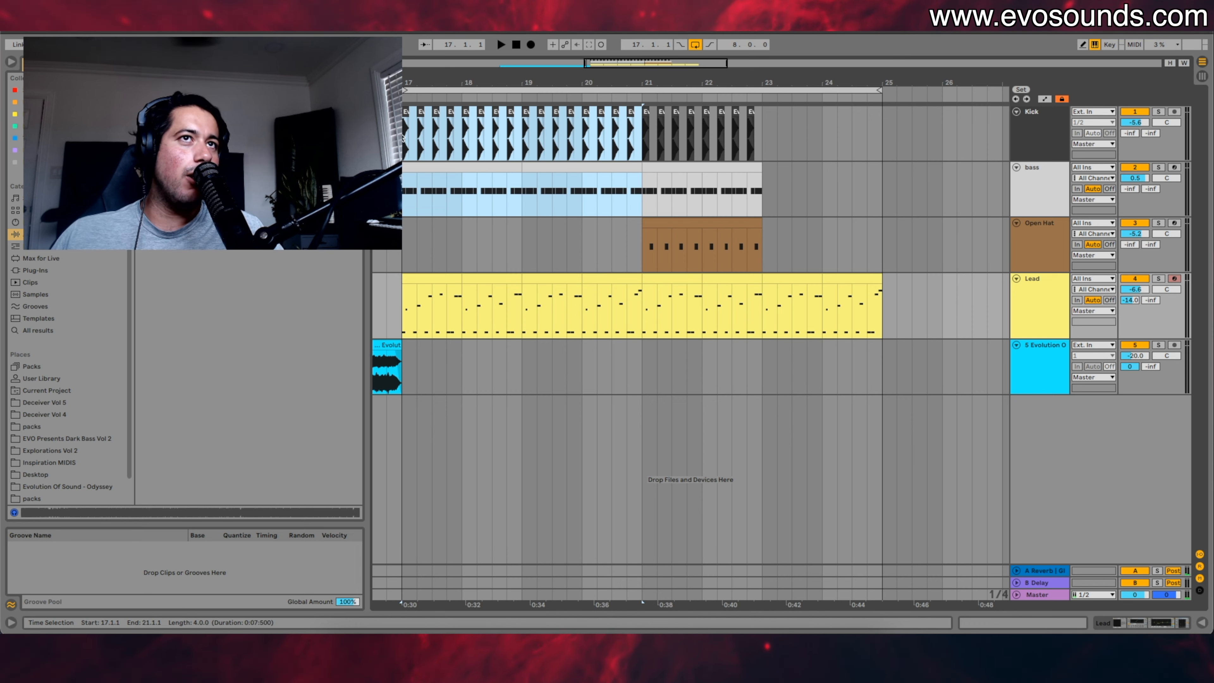
{"action": "key", "text": "ctrl+d"}
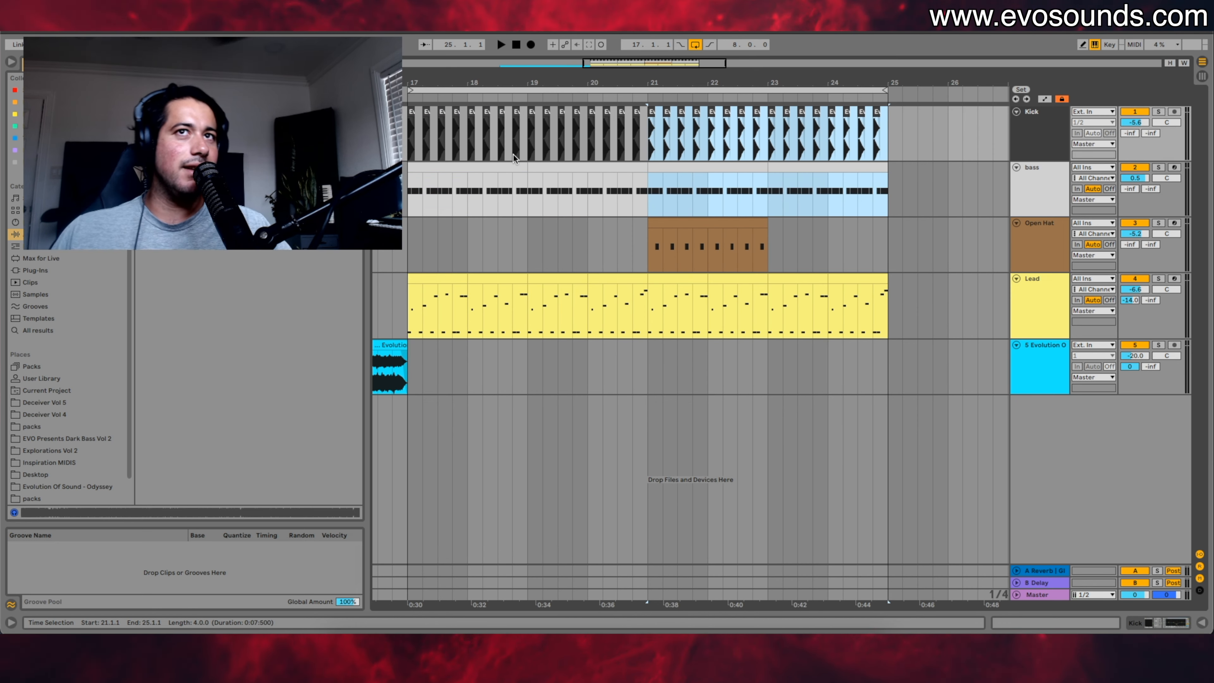
Step: Open the bass clip starting at bar 21 and lower all its G3 notes to D#3
{"action": "left_click_drag", "start_coordinate": [648, 192], "coordinate": [876, 165]}
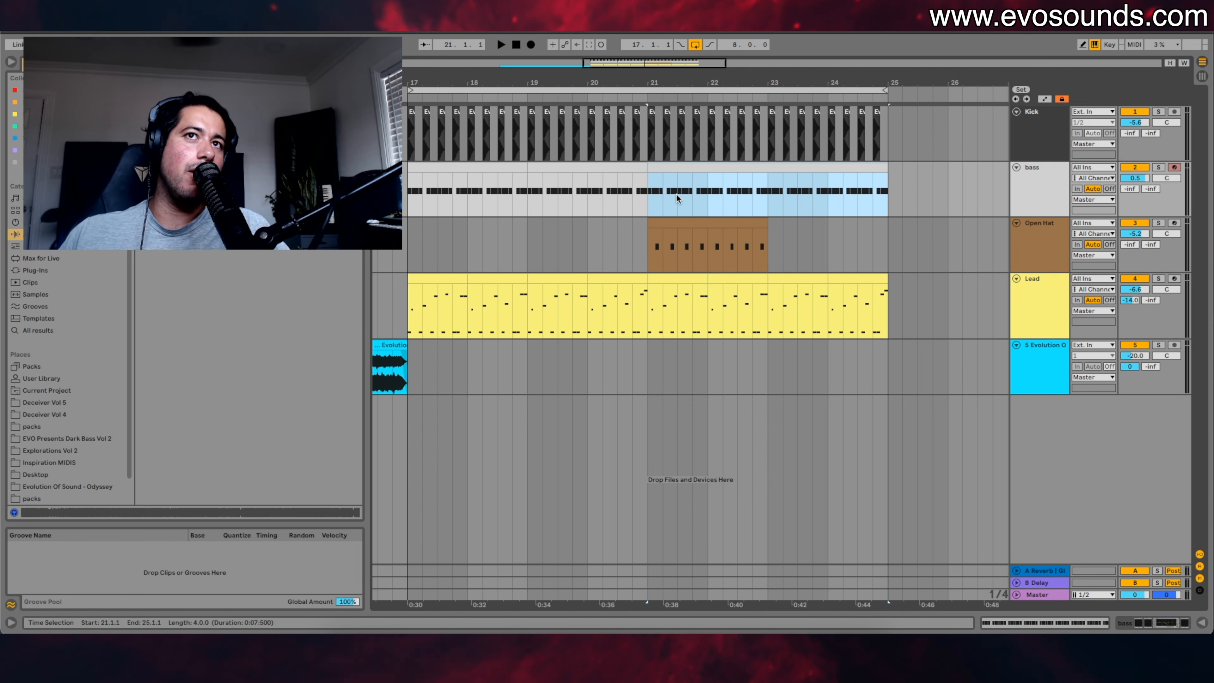
{"action": "double_click", "coordinate": [685, 166]}
{"action": "left_click_drag", "start_coordinate": [578, 485], "coordinate": [578, 388]}
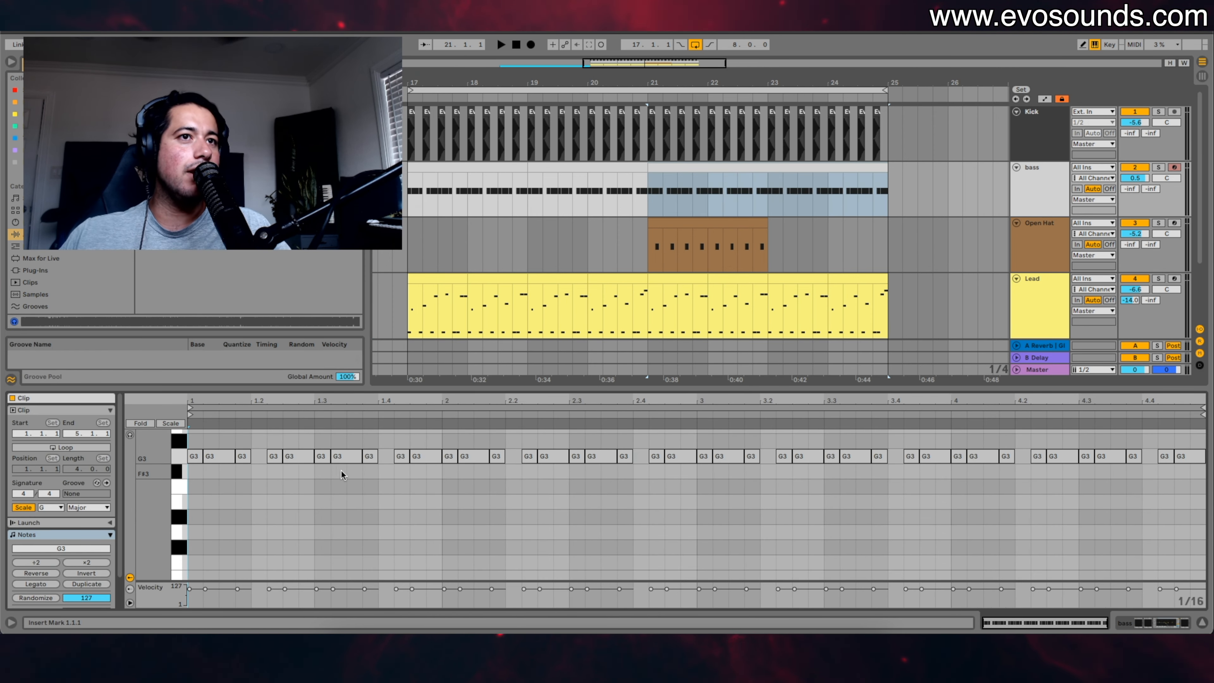
{"action": "left_click_drag", "start_coordinate": [191, 475], "coordinate": [697, 452]}
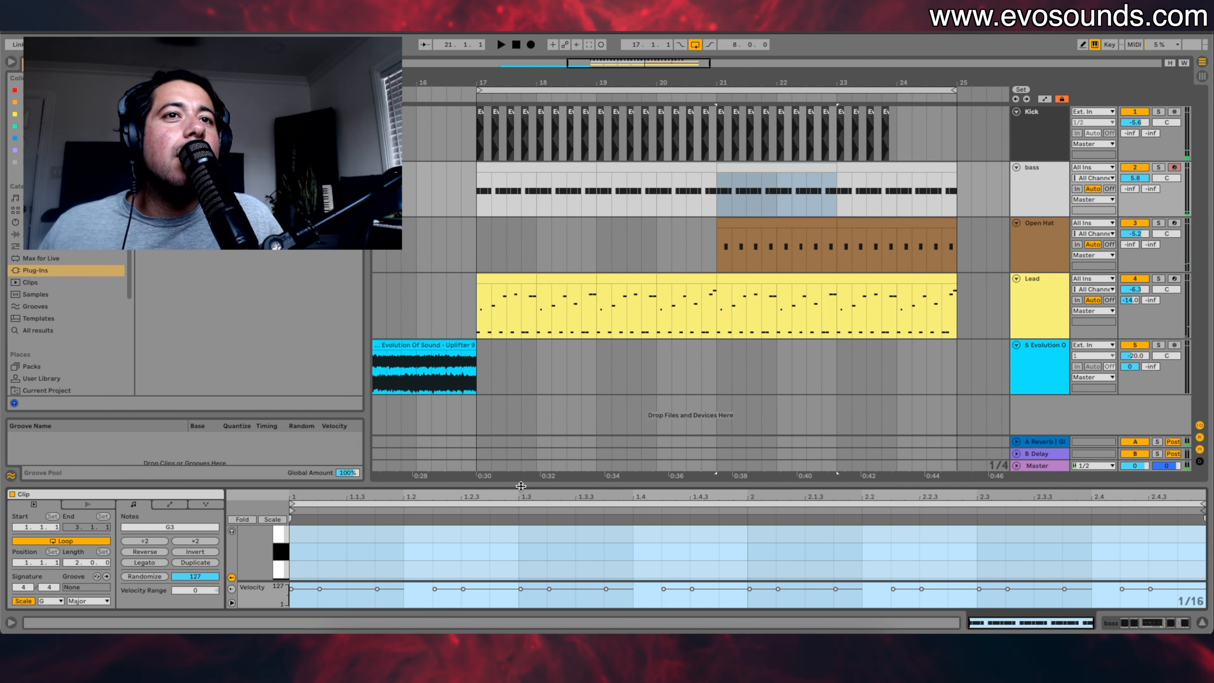
{"action": "left_click_drag", "start_coordinate": [521, 486], "coordinate": [521, 324]}
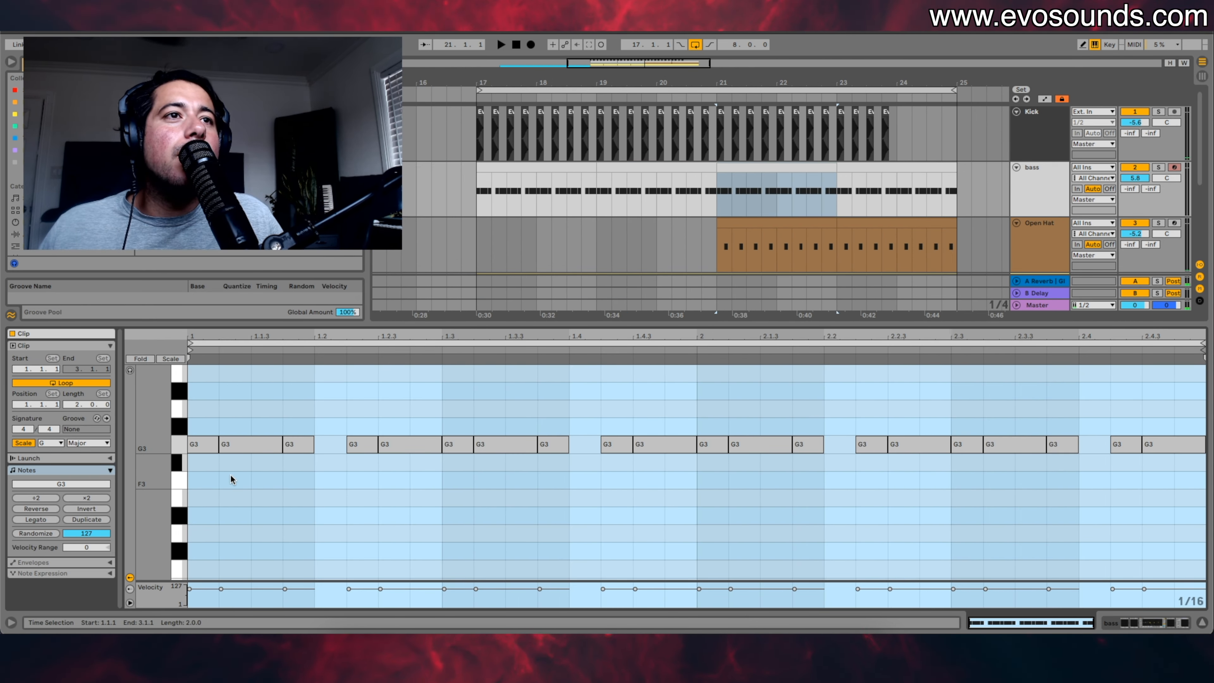
{"action": "left_click", "coordinate": [231, 480]}
{"action": "key", "text": "ctrl+a"}
{"action": "left_click_drag", "start_coordinate": [204, 511], "coordinate": [197, 398]}
Step: Play the D#3 bass clip and repeat it across bars 23–24
{"action": "scroll", "coordinate": [193, 475], "scroll_direction": "down", "scroll_amount": 1}
{"action": "left_click_drag", "start_coordinate": [206, 477], "coordinate": [1212, 325]}
{"action": "key", "text": "Delete"}
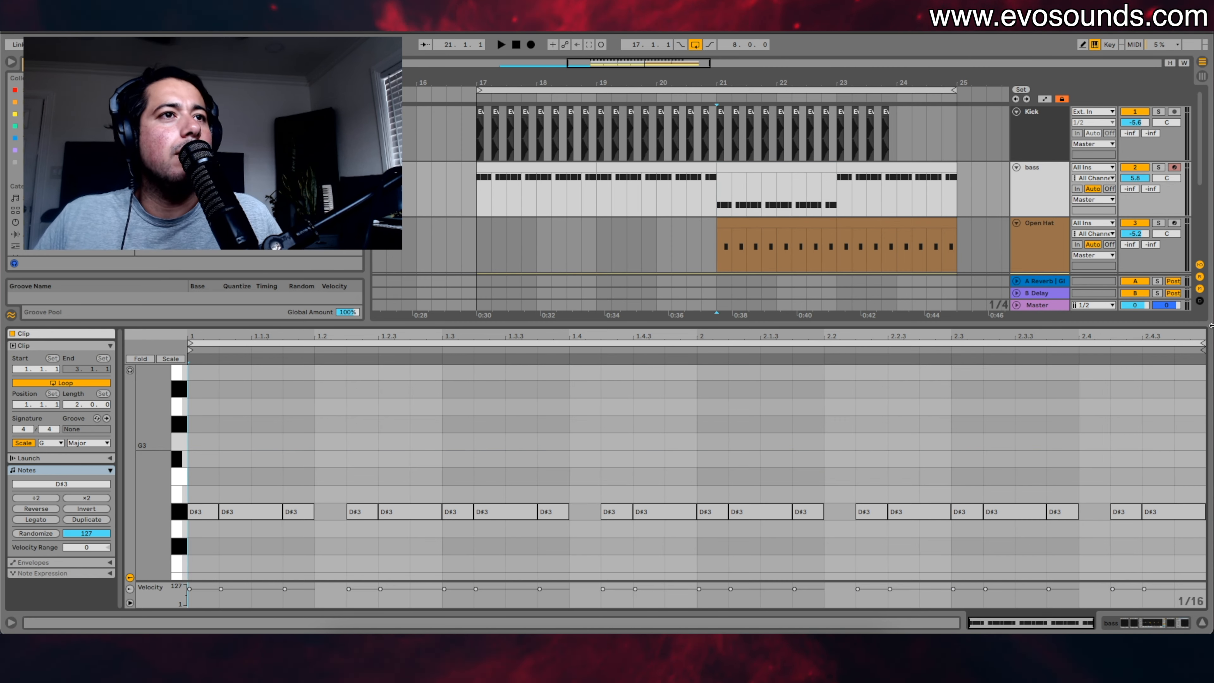
{"action": "key", "text": "ctrl+a"}
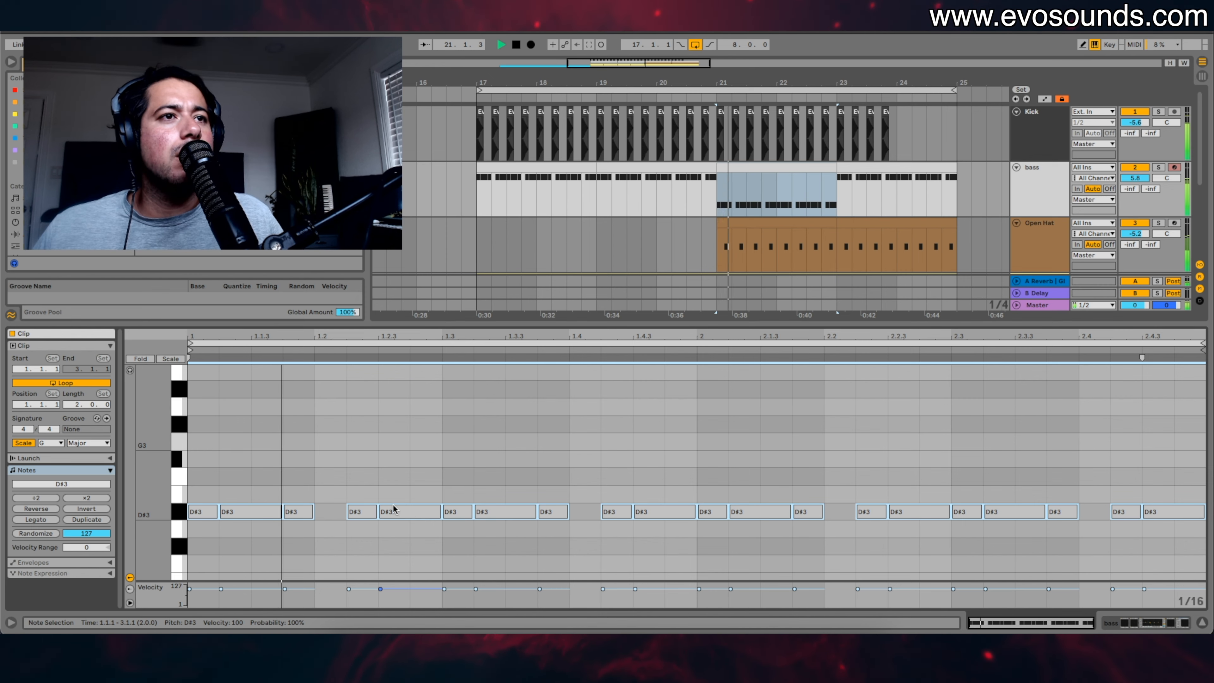
{"action": "left_click", "coordinate": [902, 182]}
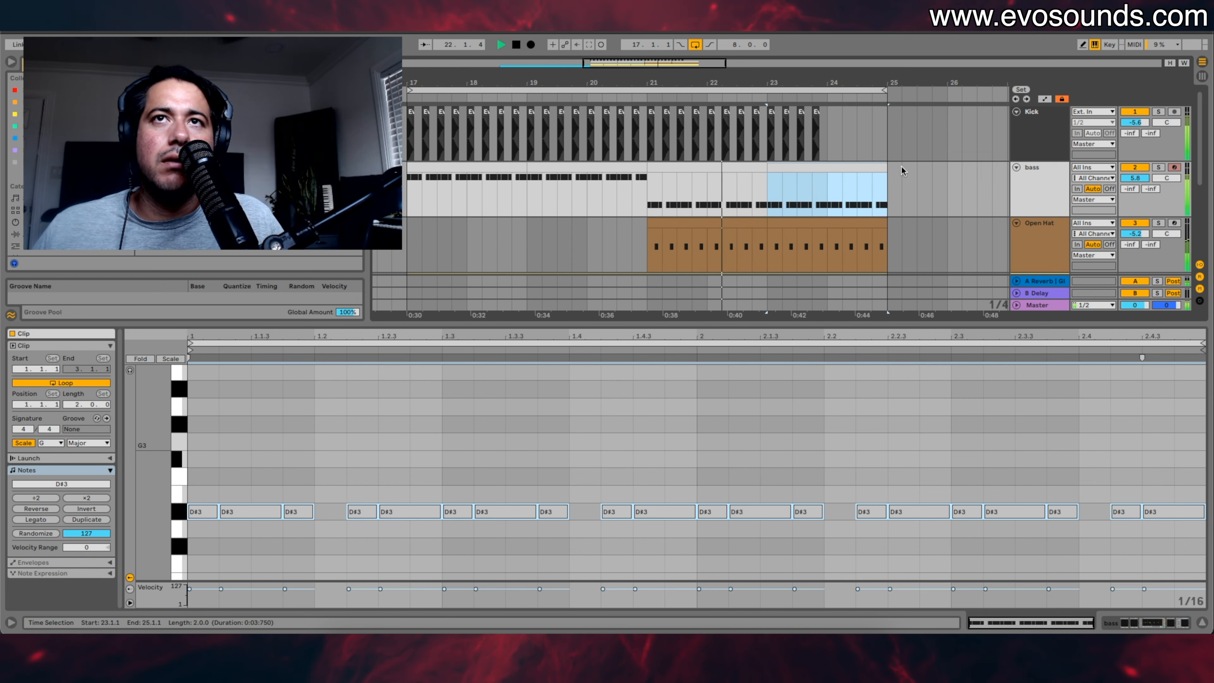
Step: Lower the G1 notes in the first two bars of the lead clip at bars 21–24 to E♭1 and play it
{"action": "scroll", "coordinate": [899, 169], "scroll_direction": "down", "scroll_amount": 5}
{"action": "left_click", "coordinate": [791, 171]}
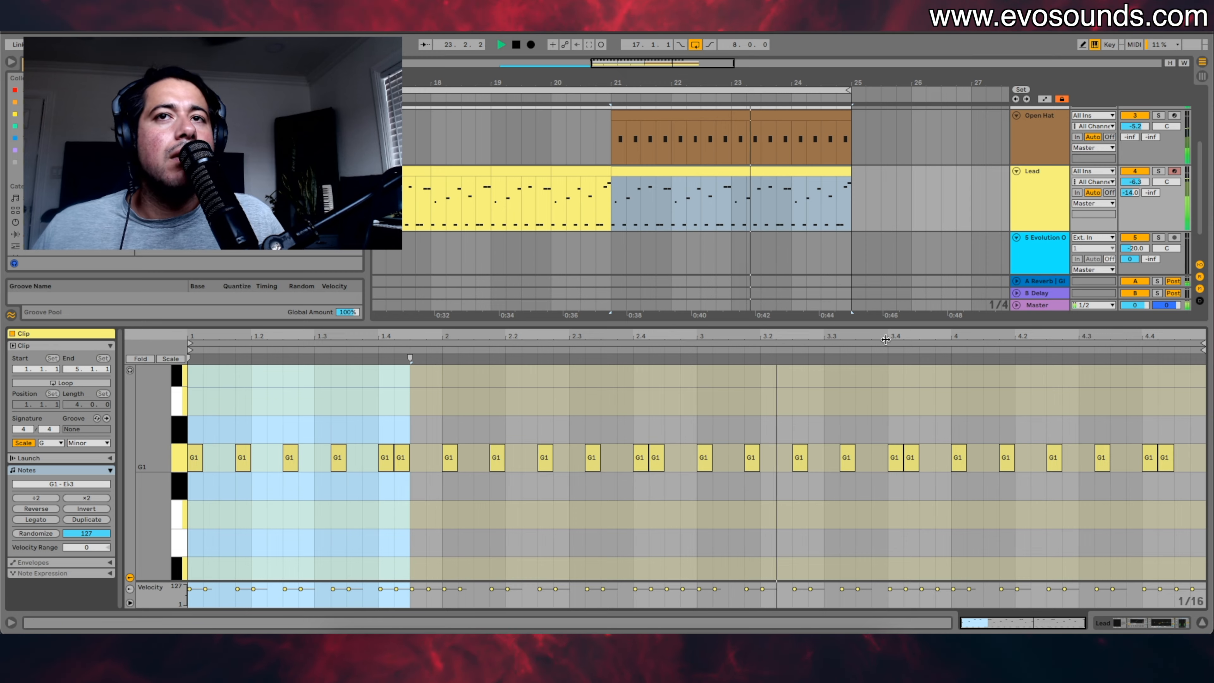
{"action": "key", "text": "space"}
{"action": "left_click_drag", "start_coordinate": [888, 324], "coordinate": [889, 158]}
{"action": "scroll", "coordinate": [190, 378], "scroll_direction": "up", "scroll_amount": 3}
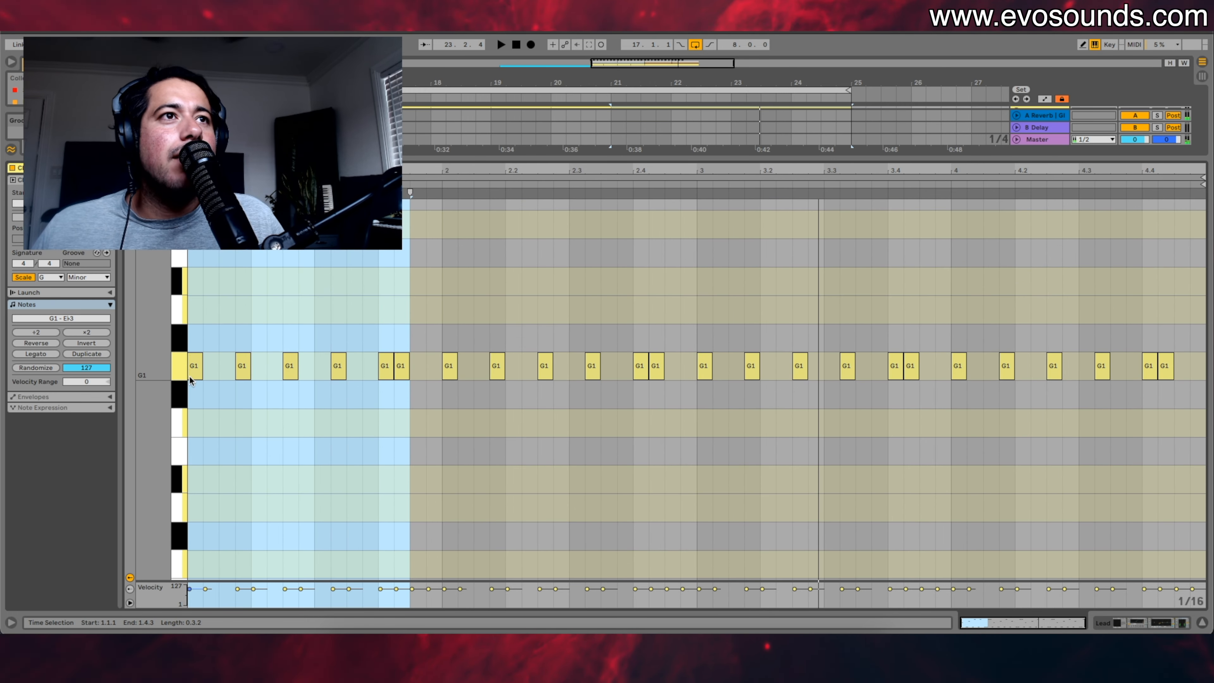
{"action": "left_click_drag", "start_coordinate": [190, 380], "coordinate": [655, 354]}
{"action": "key", "text": "Down"}
{"action": "key", "text": "Down"}
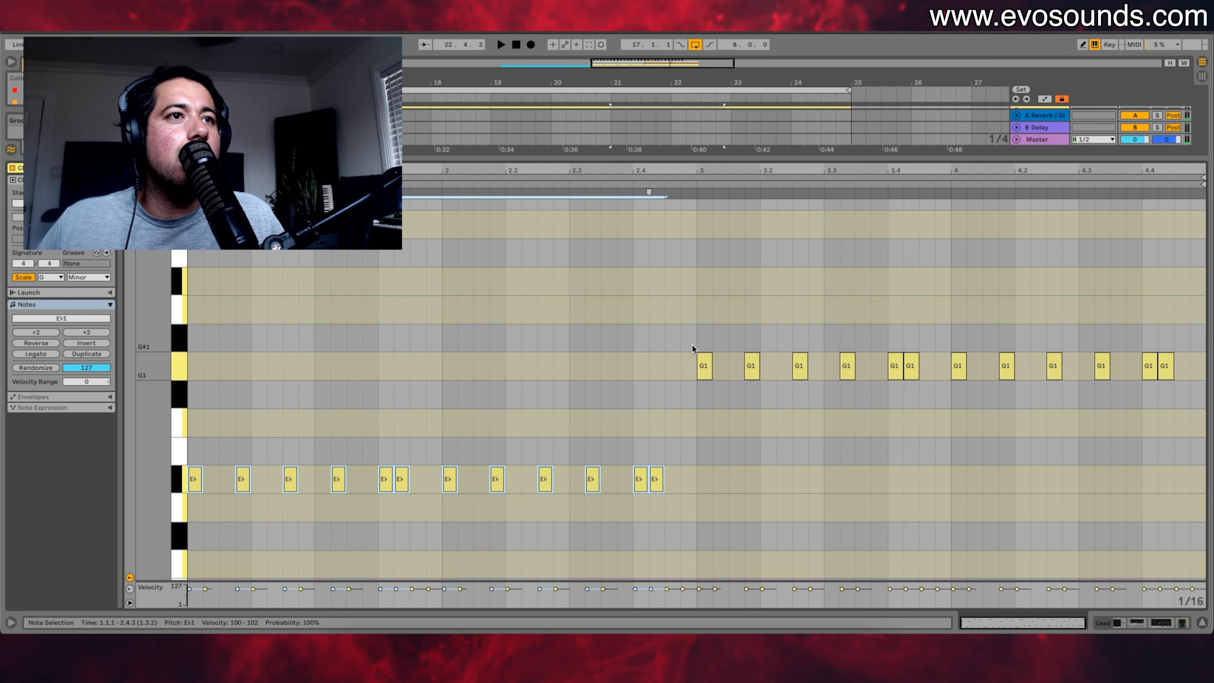
{"action": "scroll", "coordinate": [577, 278], "scroll_direction": "up", "scroll_amount": 4}
{"action": "key", "text": "space"}
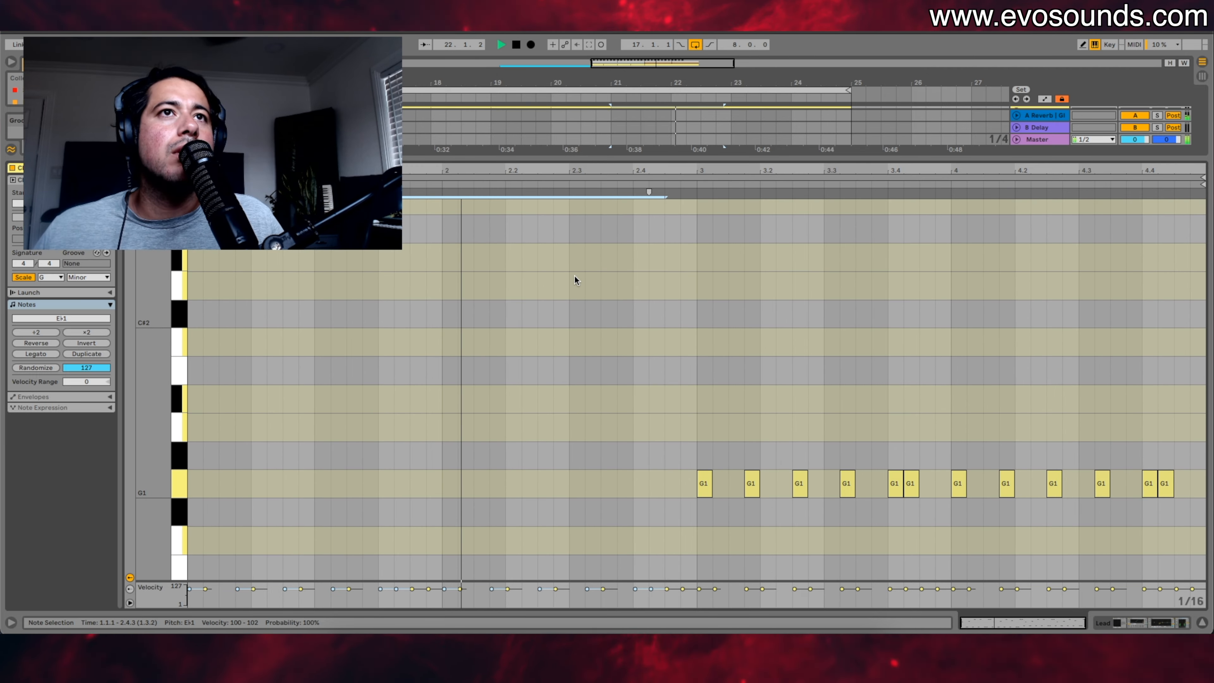
Step: Lower the G1 notes in the last two bars of the same lead clip to F1 and play them with the arrangement
{"action": "scroll", "coordinate": [575, 278], "scroll_direction": "up", "scroll_amount": 2}
{"action": "scroll", "coordinate": [575, 280], "scroll_direction": "down", "scroll_amount": 6}
{"action": "scroll", "coordinate": [575, 279], "scroll_direction": "up", "scroll_amount": 3}
{"action": "left_click_drag", "start_coordinate": [671, 438], "coordinate": [1212, 441]}
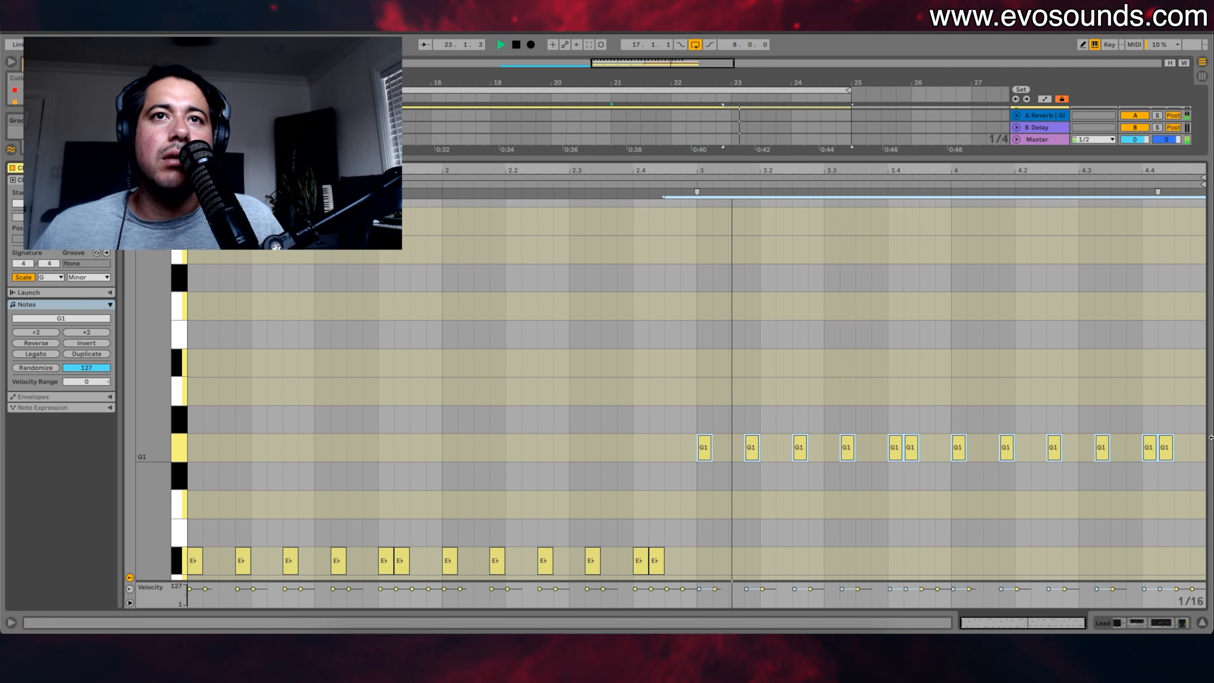
{"action": "key", "text": "Down"}
{"action": "key", "text": "space"}
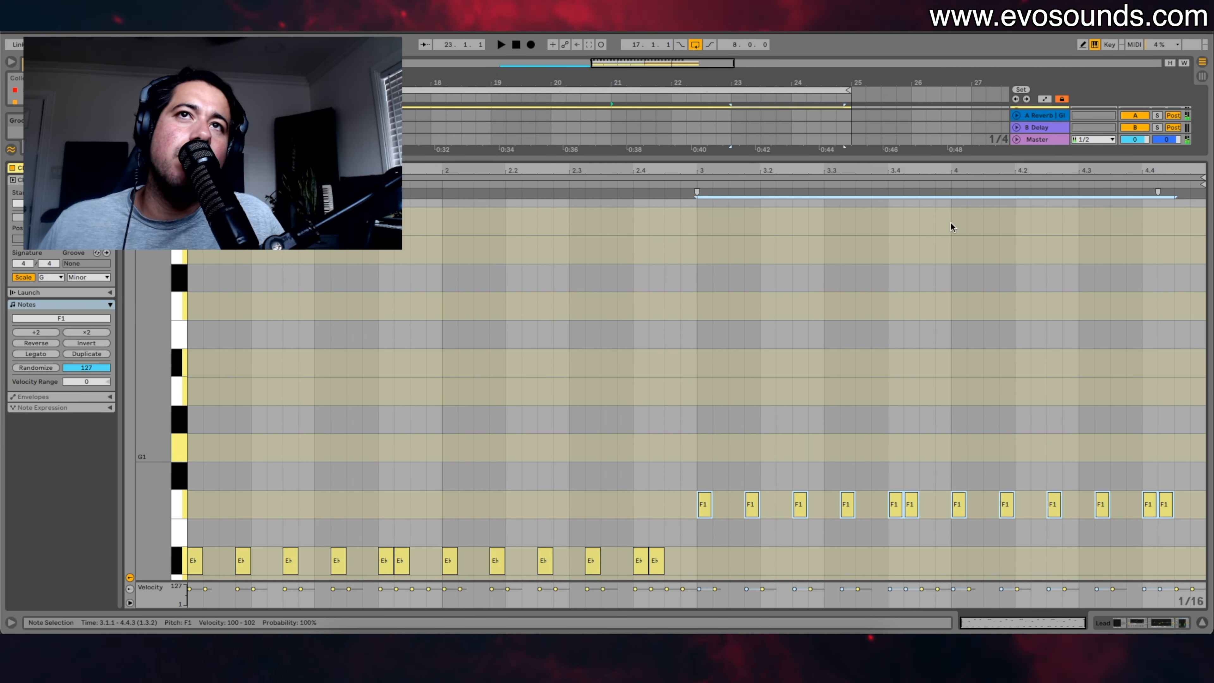
{"action": "left_click", "coordinate": [653, 185]}
{"action": "left_click_drag", "start_coordinate": [754, 153], "coordinate": [775, 465]}
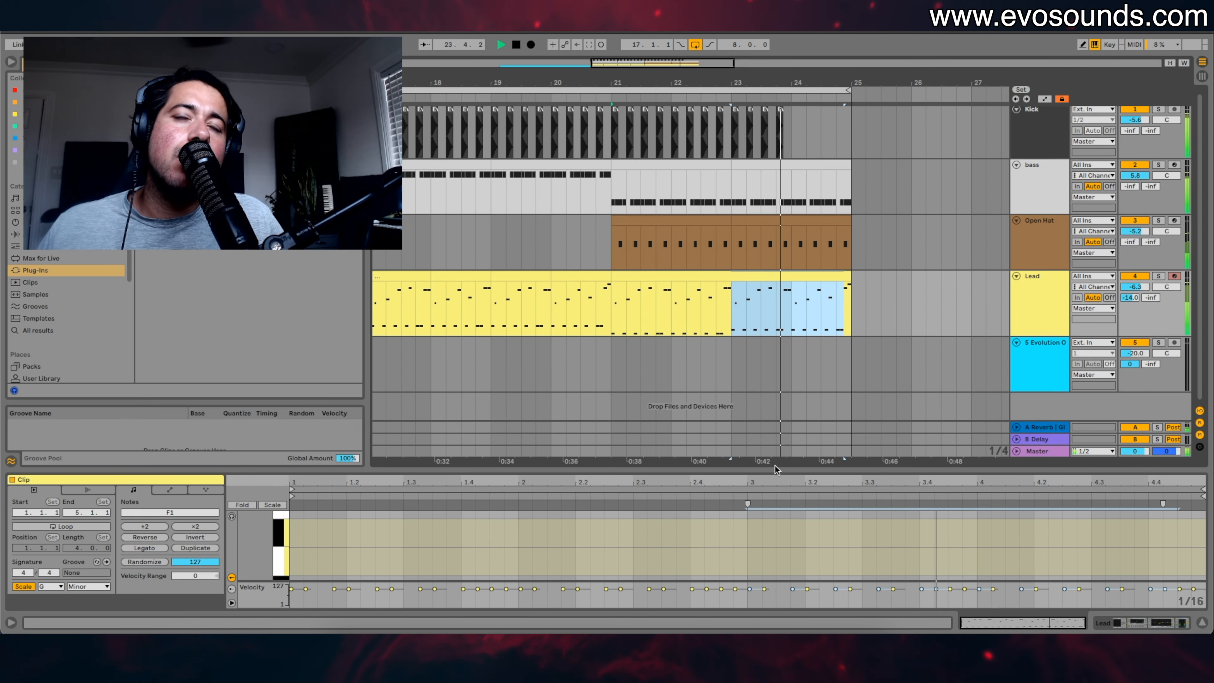
Step: Open the bass clip at bars 23–24, raise all its notes to F3 and play it with the arrangement
{"action": "left_click", "coordinate": [752, 212]}
{"action": "key", "text": "space"}
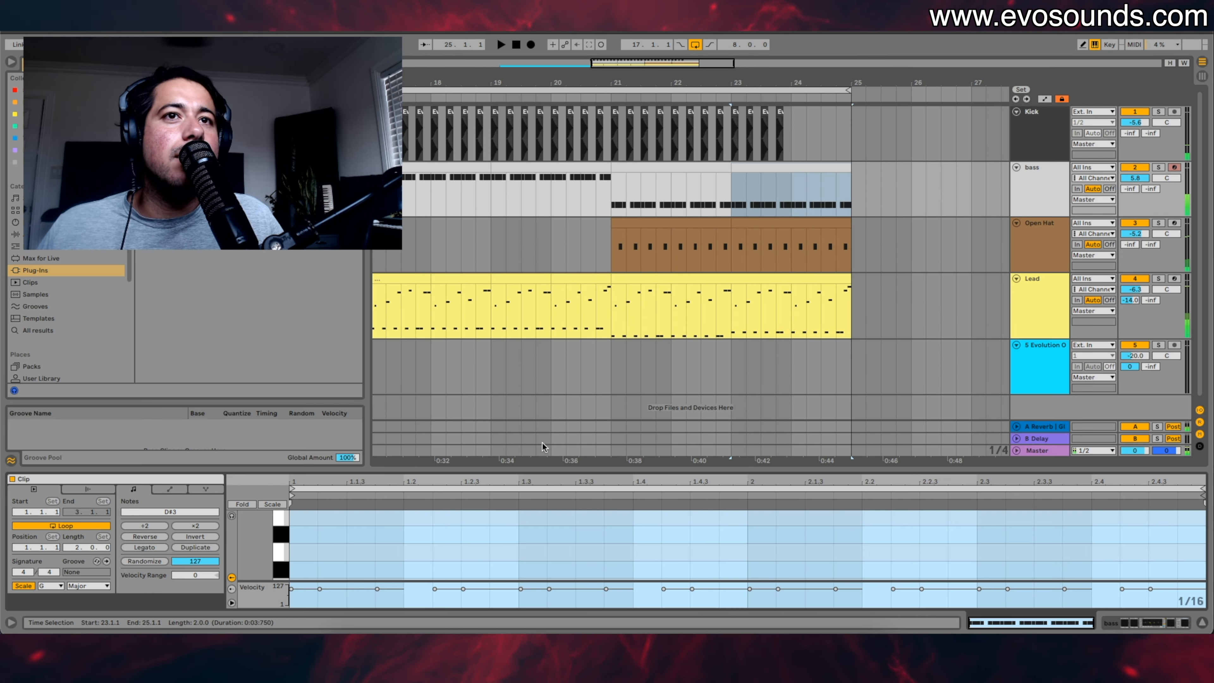
{"action": "left_click_drag", "start_coordinate": [539, 467], "coordinate": [539, 256]}
{"action": "left_click", "coordinate": [252, 524]}
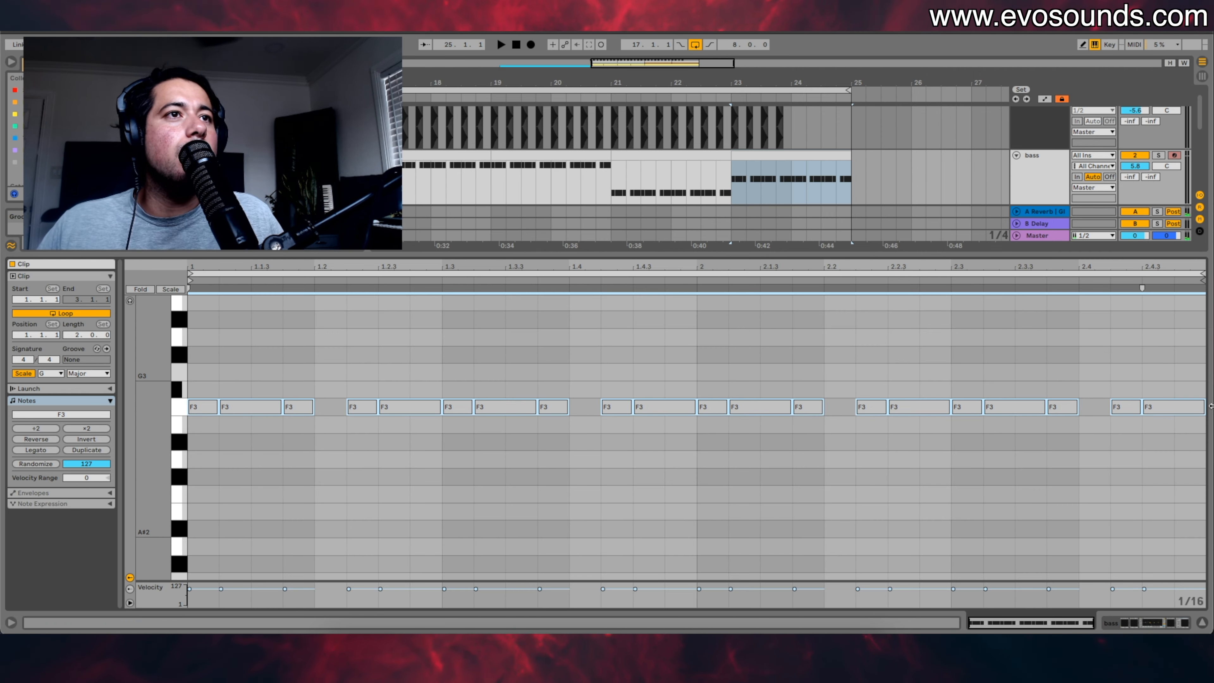
{"action": "key", "text": "Down"}
{"action": "key", "text": "space"}
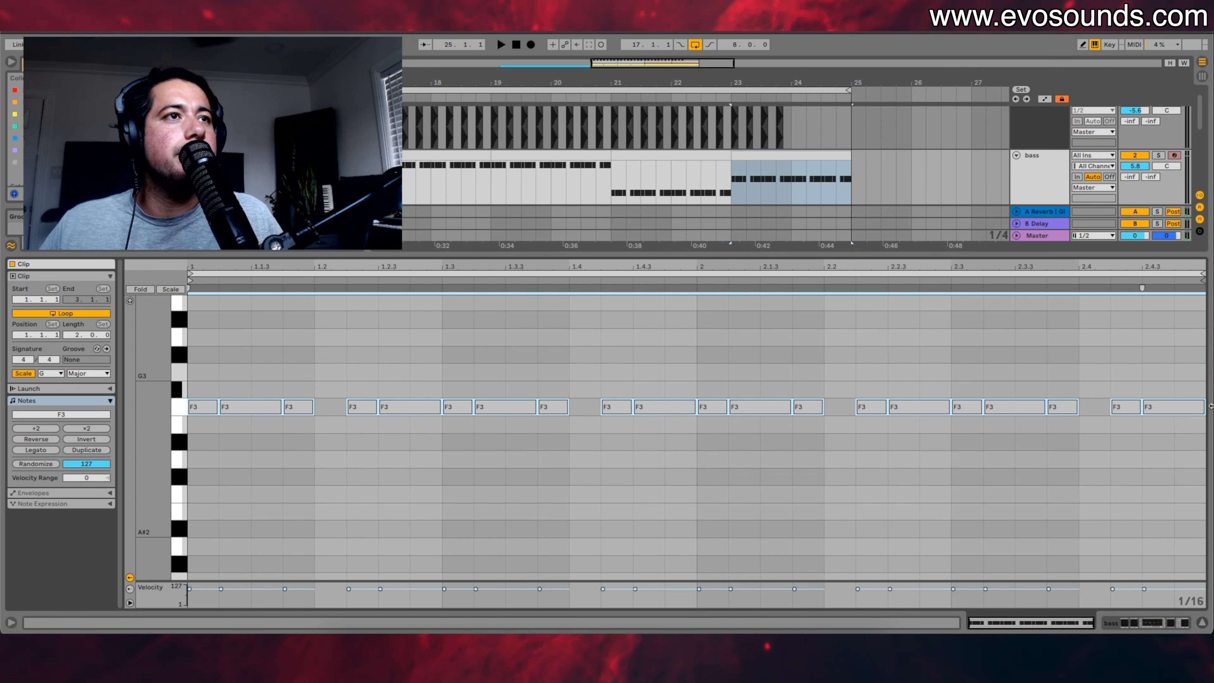
{"action": "left_click", "coordinate": [740, 252]}
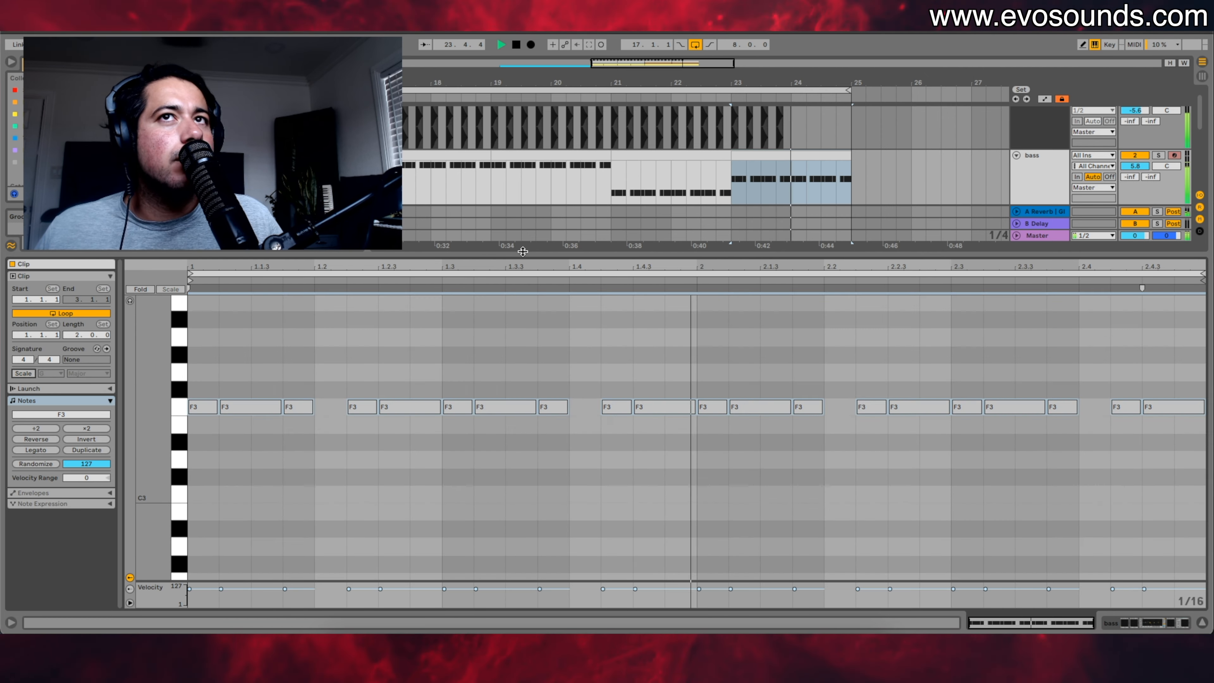
{"action": "left_click_drag", "start_coordinate": [740, 252], "coordinate": [788, 587]}
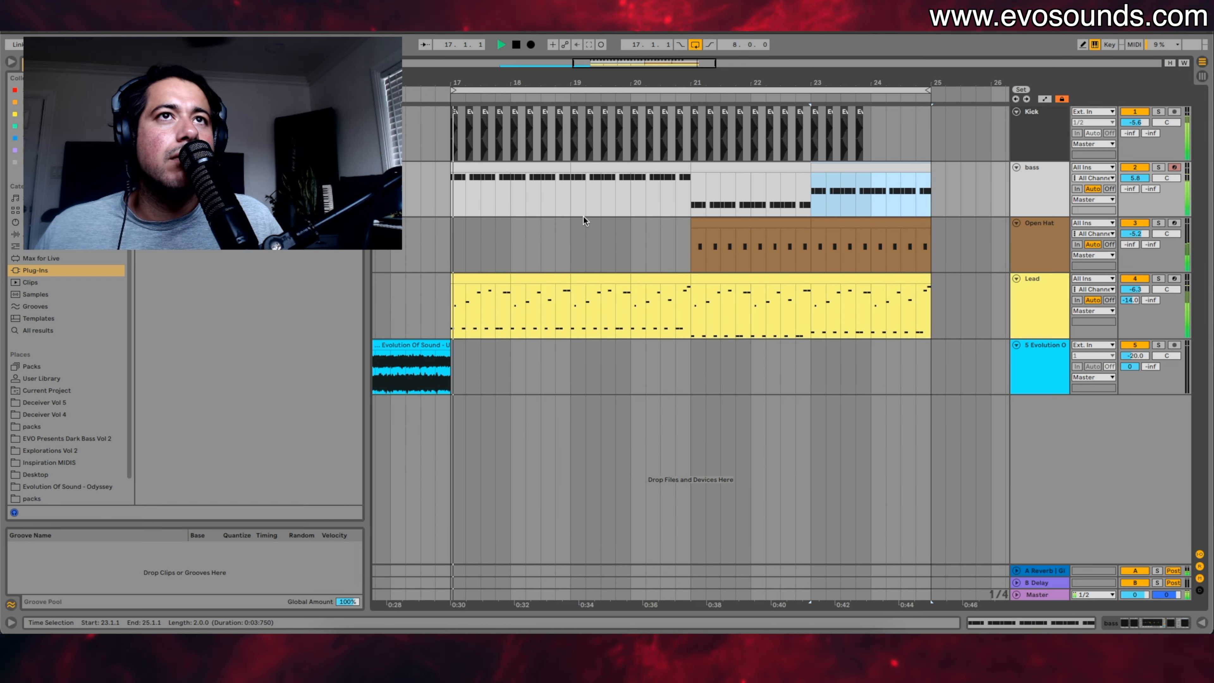
Step: Play the arrangement from just before bar 17 through the bass-note changes, and show the Lead track's devices
{"action": "left_click", "coordinate": [557, 191]}
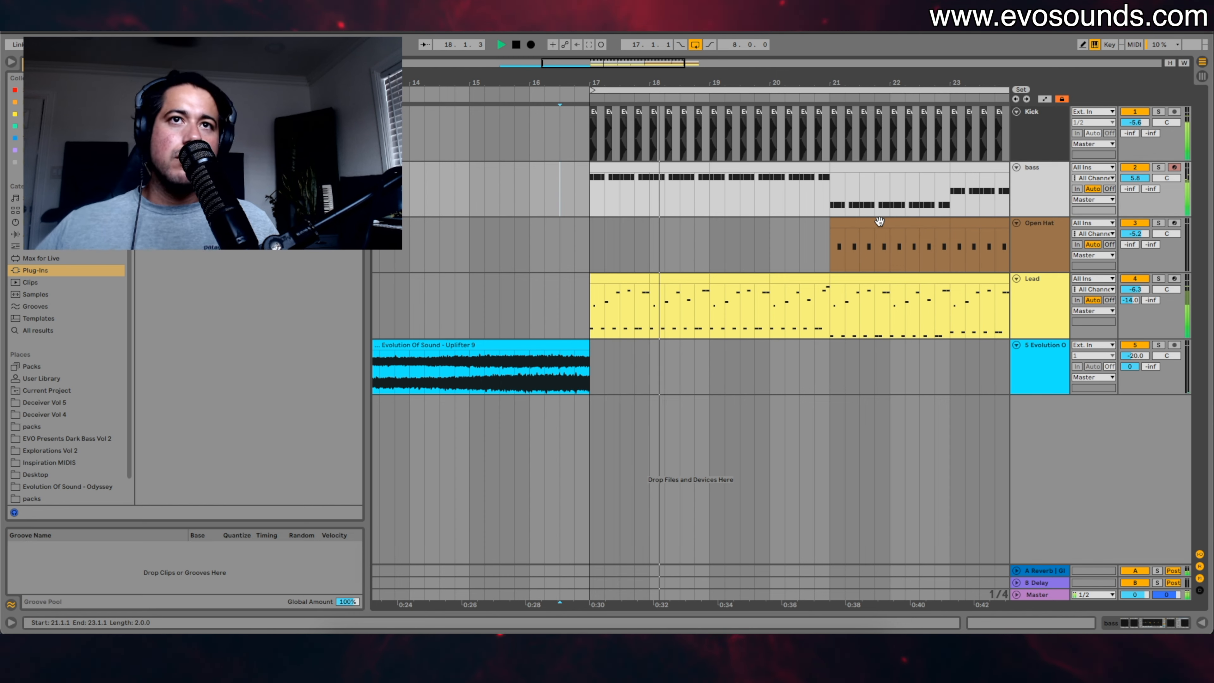
{"action": "double_click", "coordinate": [1023, 301]}
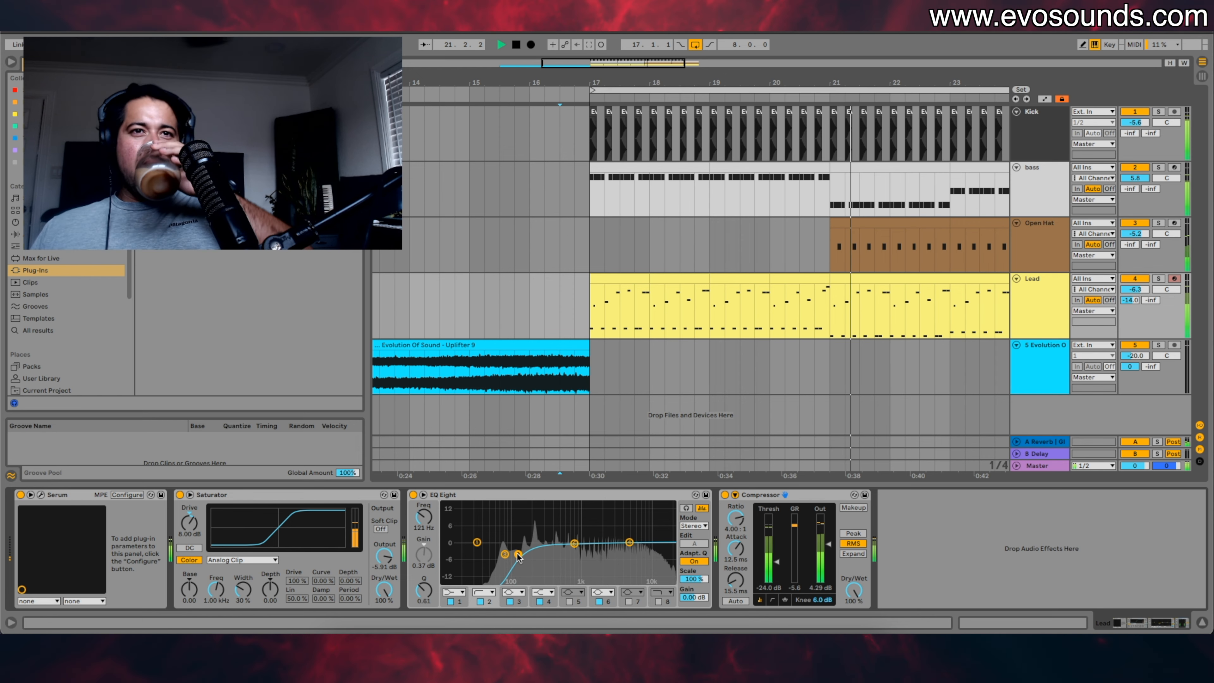
{"action": "scroll", "coordinate": [830, 290], "scroll_direction": "right", "scroll_amount": 5}
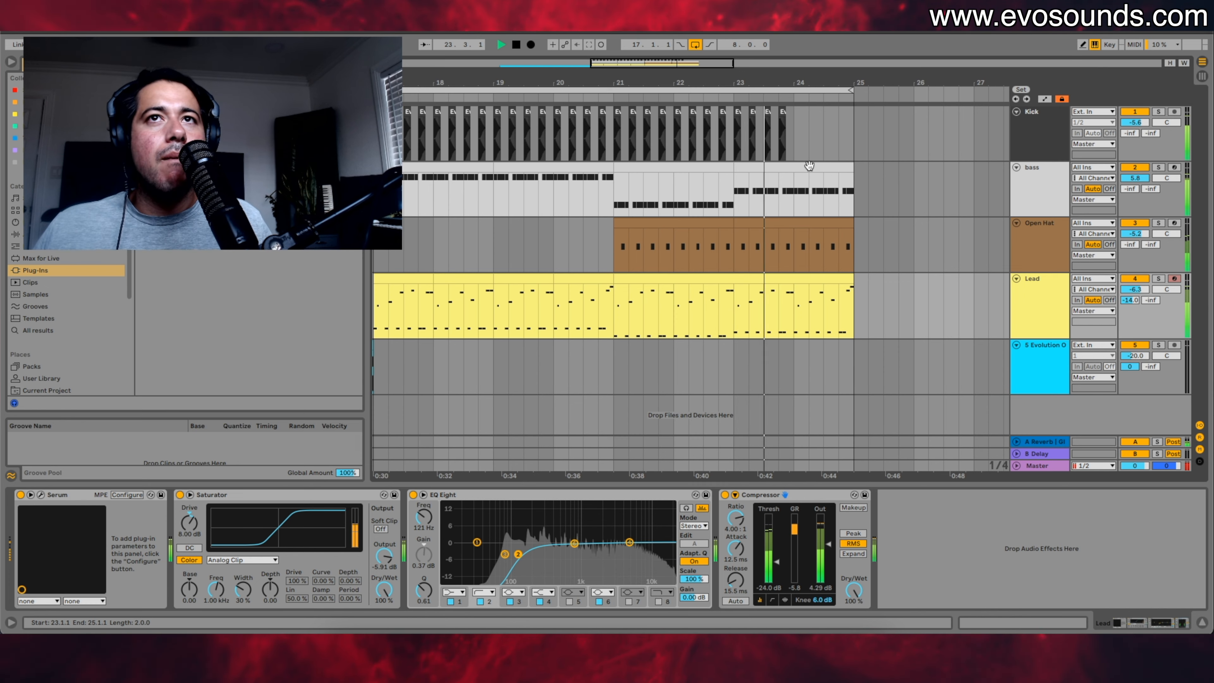
{"action": "left_click", "coordinate": [843, 166]}
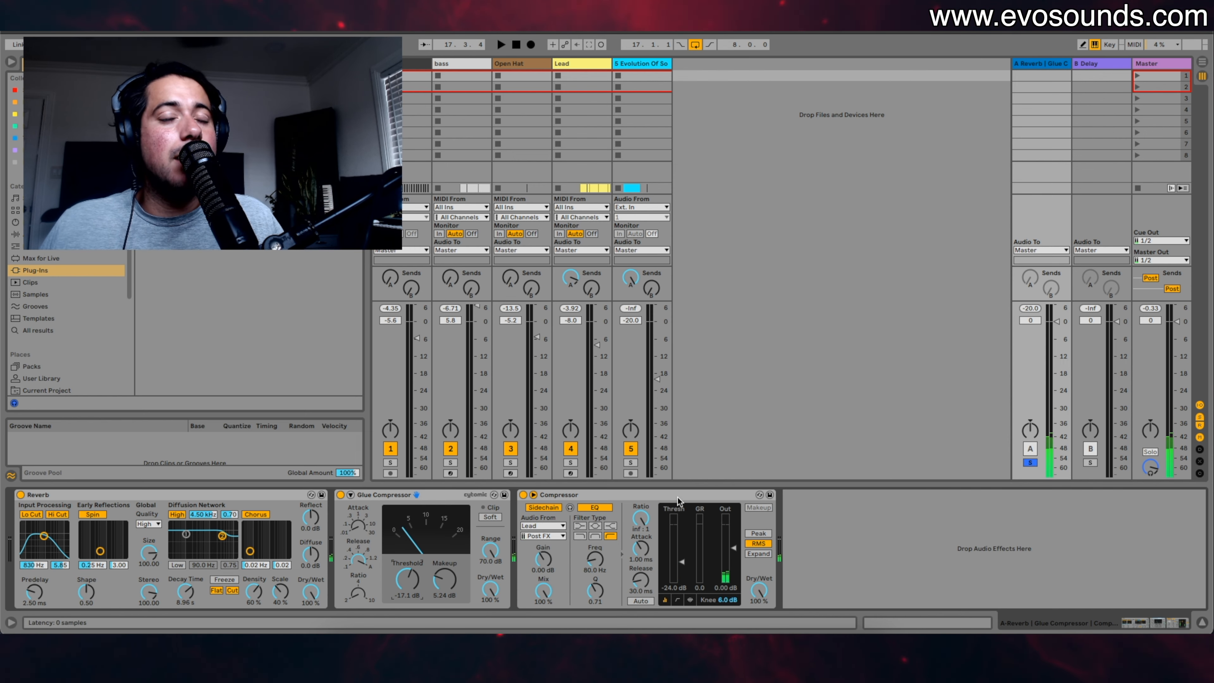
Step: Band-limit the soloed reverb return with a low cut and a high cut in its EQ Eight, and unsolo it
{"action": "key", "text": "space"}
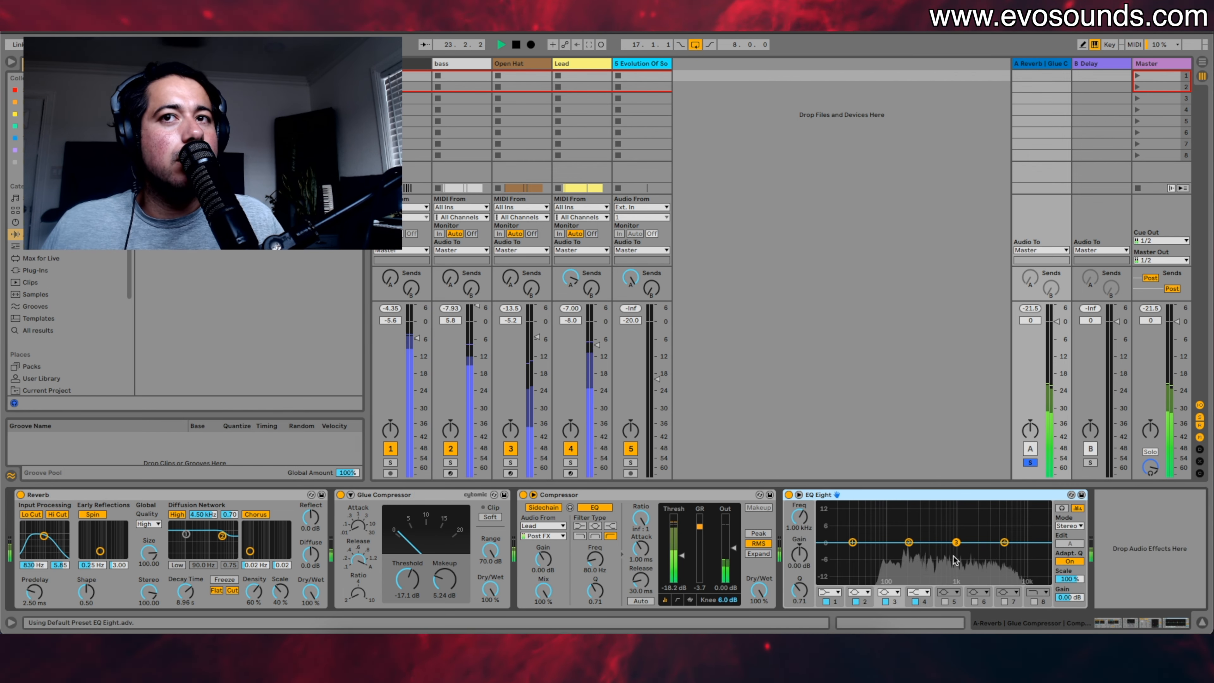
{"action": "left_click", "coordinate": [868, 592]}
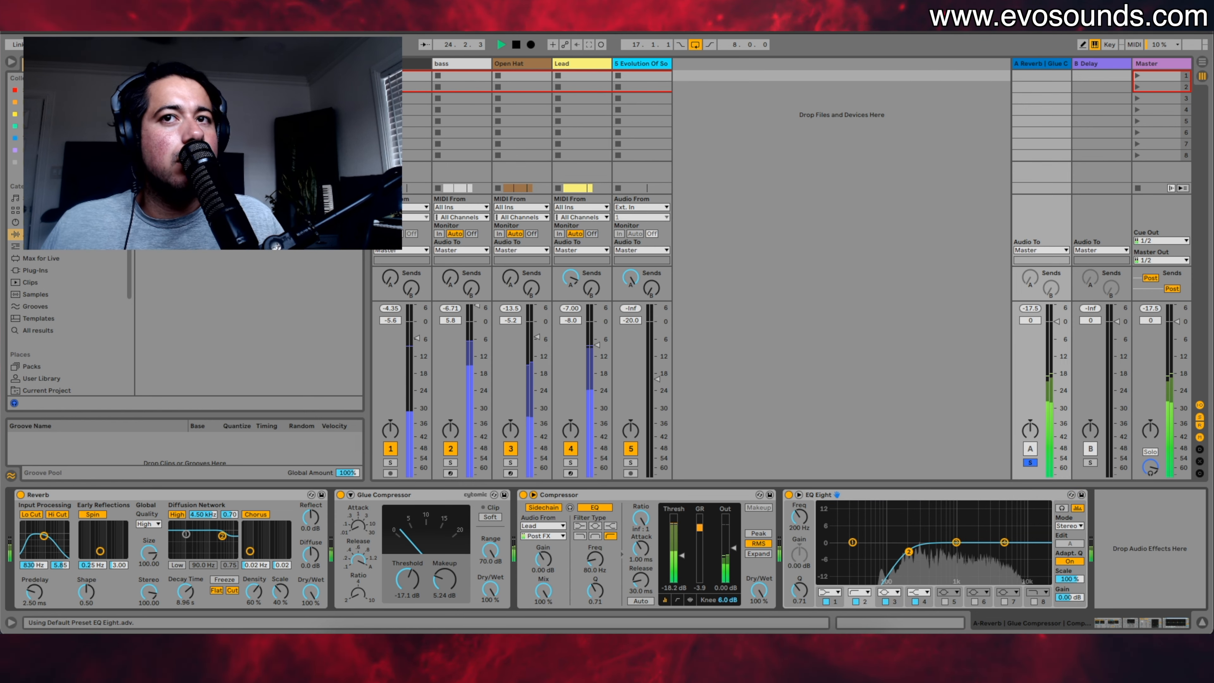
{"action": "left_click_drag", "start_coordinate": [909, 552], "coordinate": [923, 551]}
{"action": "left_click", "coordinate": [1034, 602]}
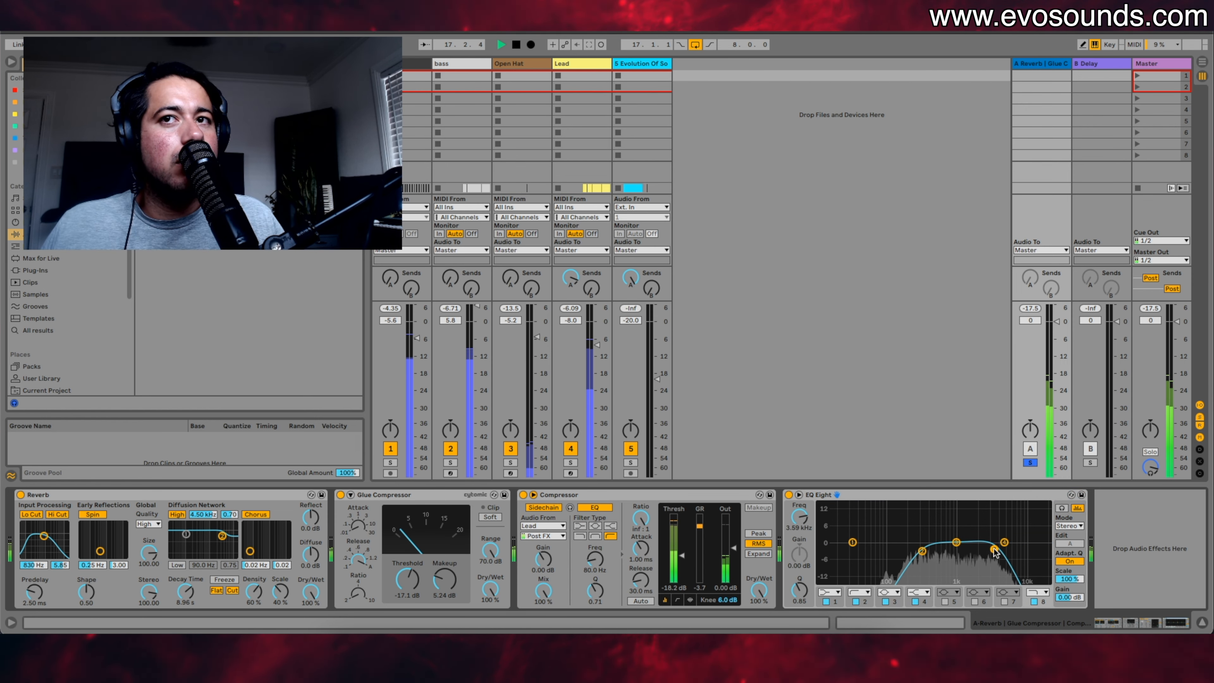
{"action": "left_click", "coordinate": [1031, 463]}
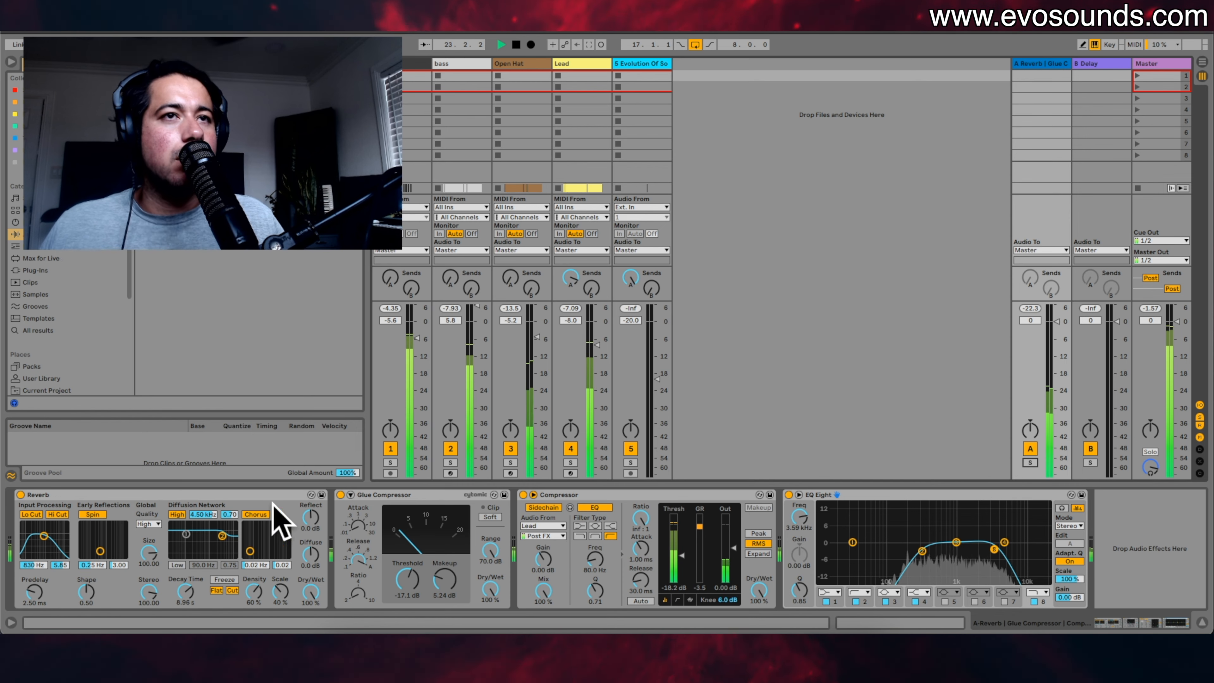
{"action": "left_click_drag", "start_coordinate": [922, 551], "coordinate": [926, 550]}
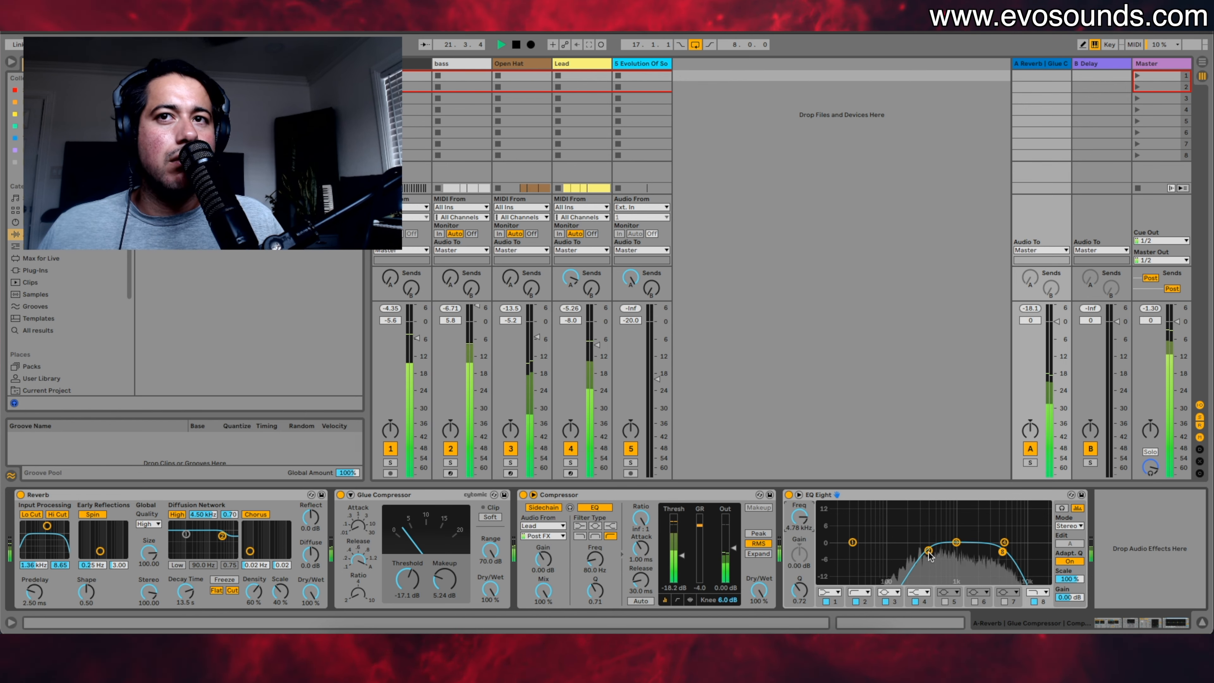
{"action": "left_click_drag", "start_coordinate": [929, 550], "coordinate": [947, 551]}
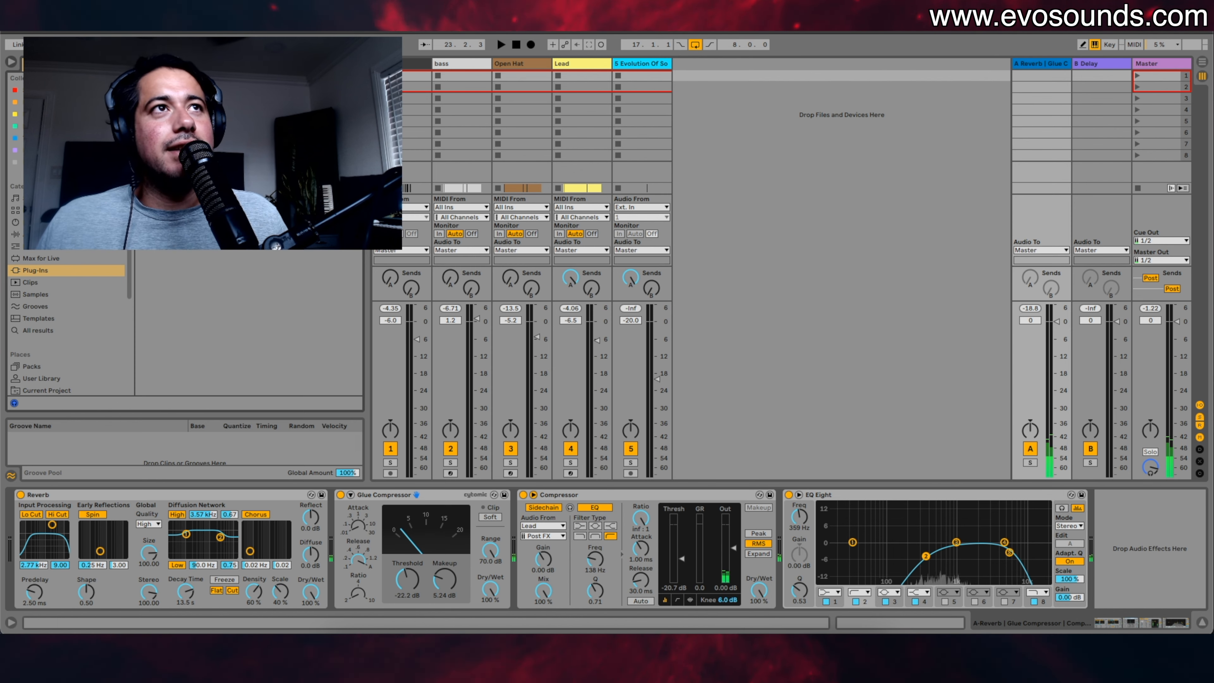
Step: Add ValhallaVintageVerb at the start of return A's device chain and delete the stock Reverb
{"action": "left_click_drag", "start_coordinate": [191, 191], "coordinate": [106, 532]}
{"action": "left_click", "coordinate": [338, 496]}
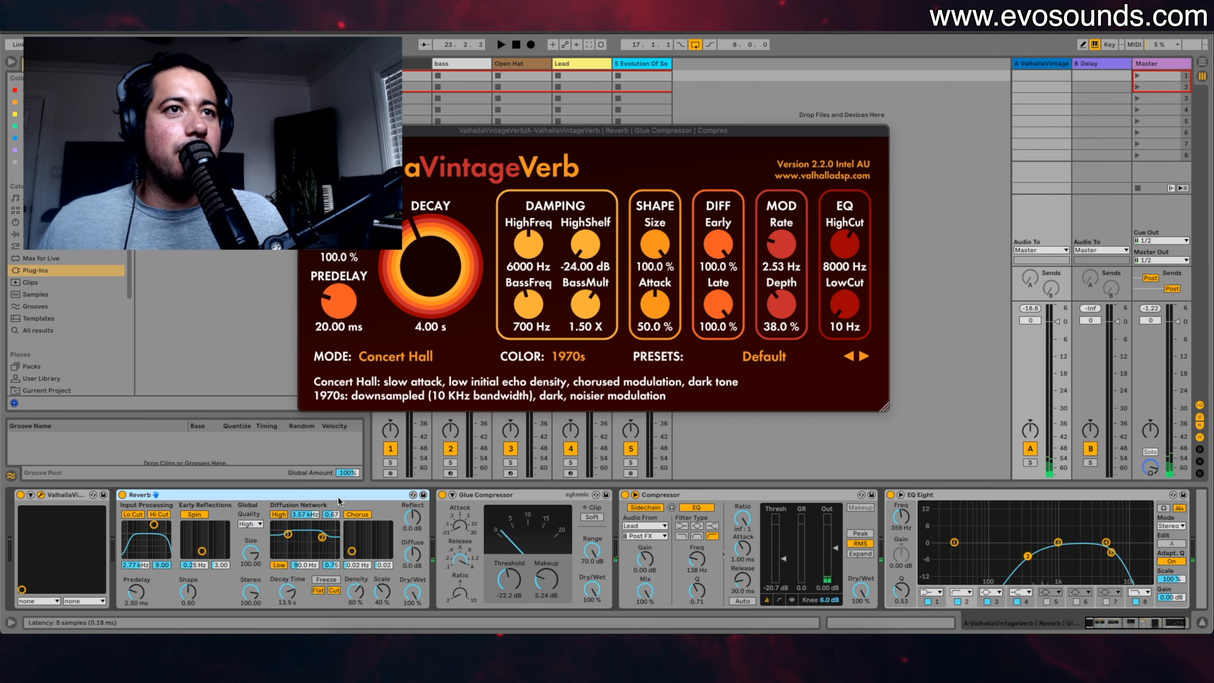
{"action": "key", "text": "Delete"}
Step: Set ValhallaVintageVerb's decay to 6.25 s while listening to the loop, and close its window
{"action": "left_click_drag", "start_coordinate": [420, 237], "coordinate": [441, 221]}
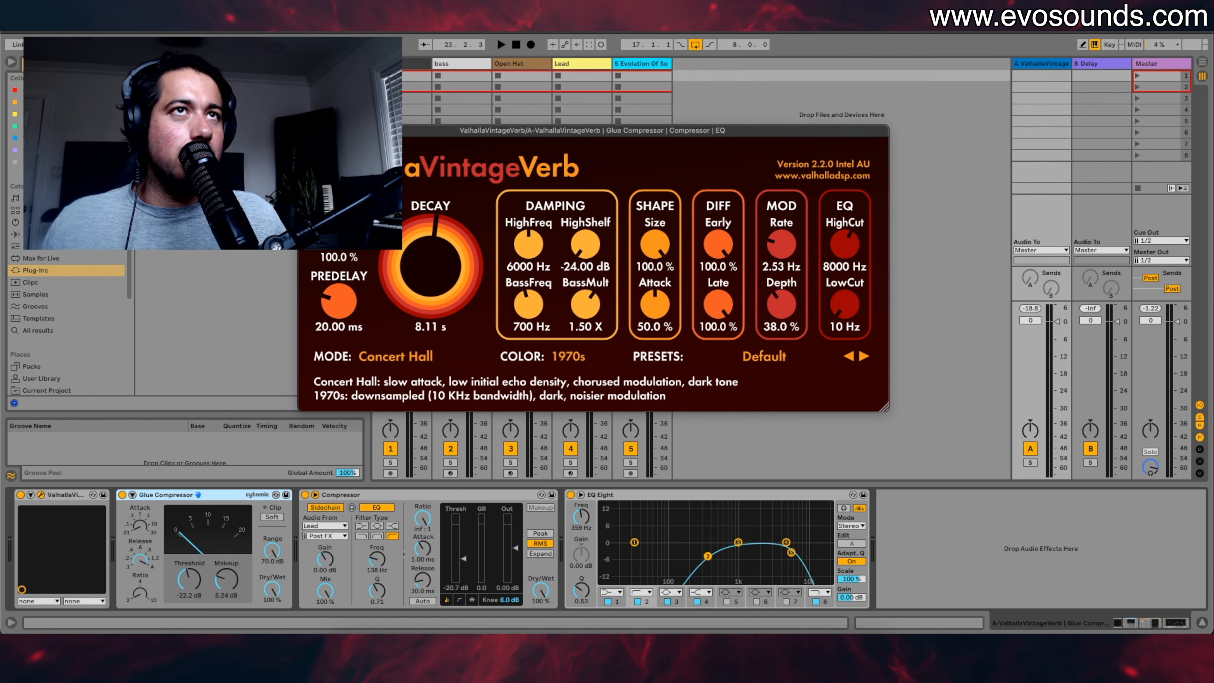
{"action": "left_click_drag", "start_coordinate": [363, 130], "coordinate": [518, 197]}
{"action": "key", "text": "space"}
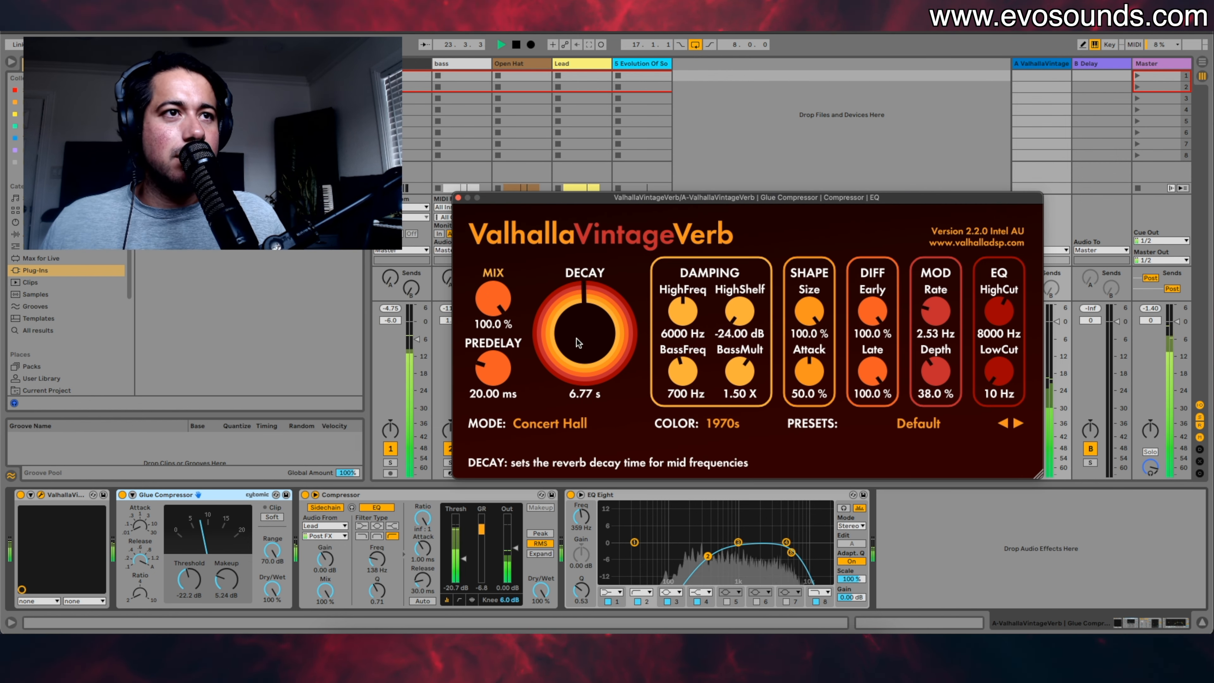
{"action": "left_click_drag", "start_coordinate": [576, 339], "coordinate": [534, 374]}
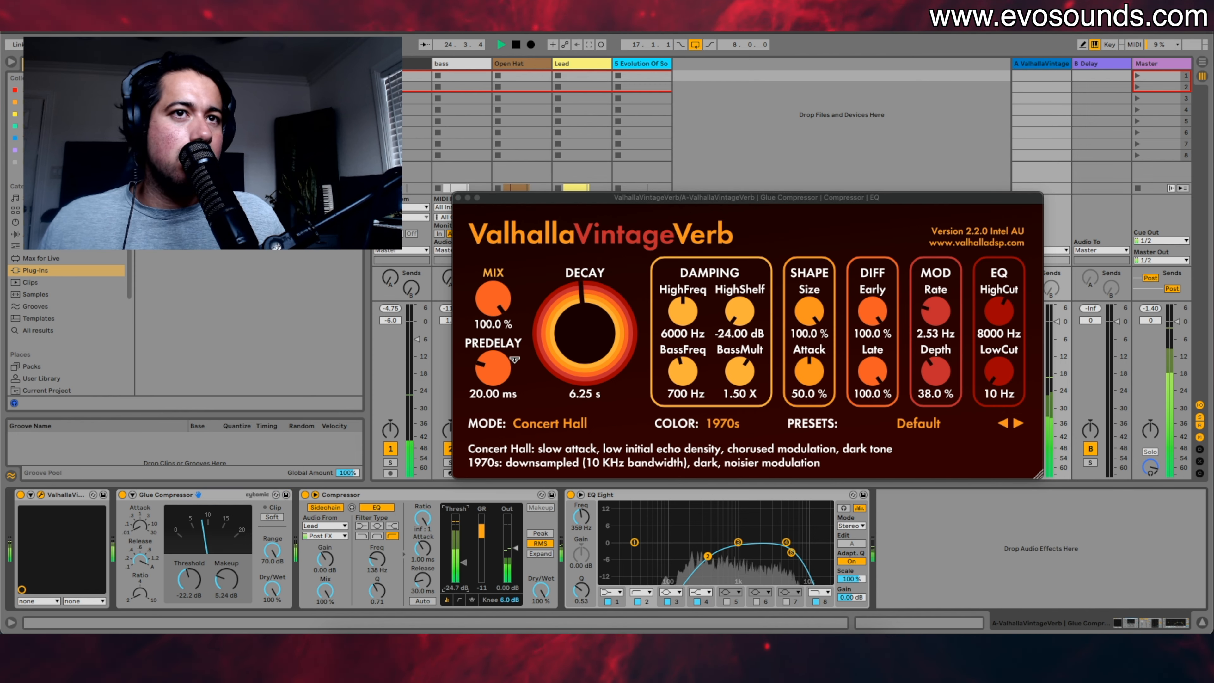
{"action": "left_click", "coordinate": [458, 197]}
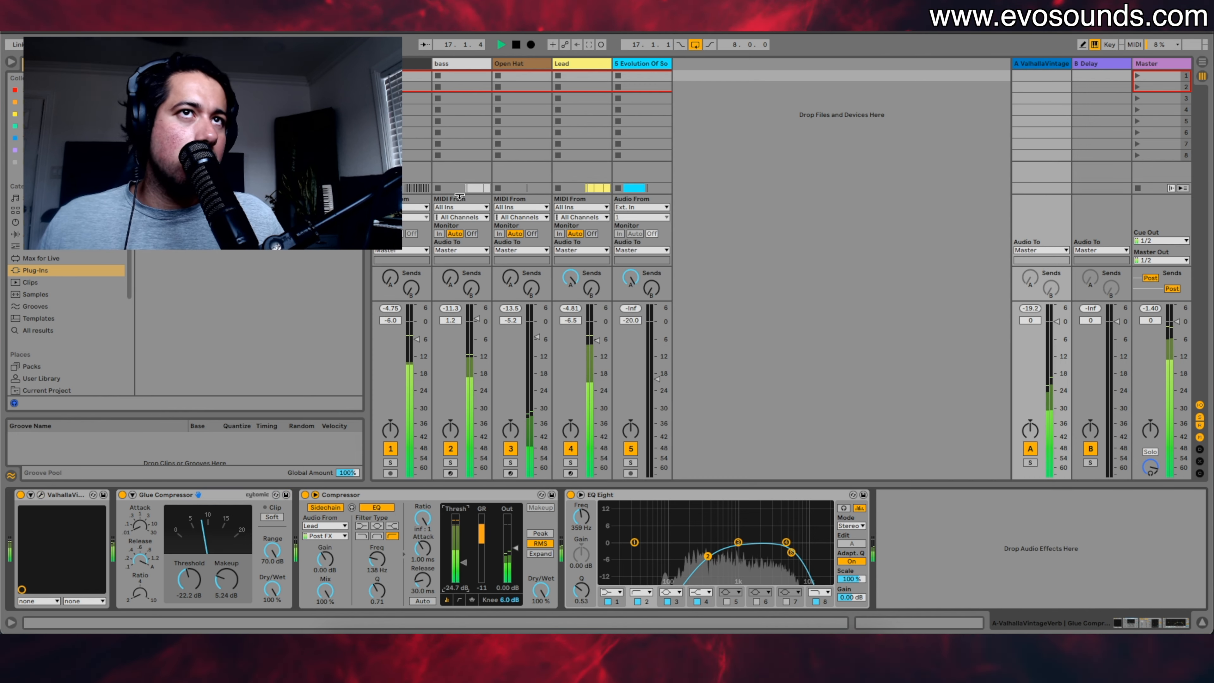
Step: Solo the VintageVerb return, set its EQ Eight low cut to 104 Hz, unsolo it and readjust the high cut
{"action": "left_click", "coordinate": [1030, 463]}
{"action": "left_click_drag", "start_coordinate": [791, 553], "coordinate": [782, 554]}
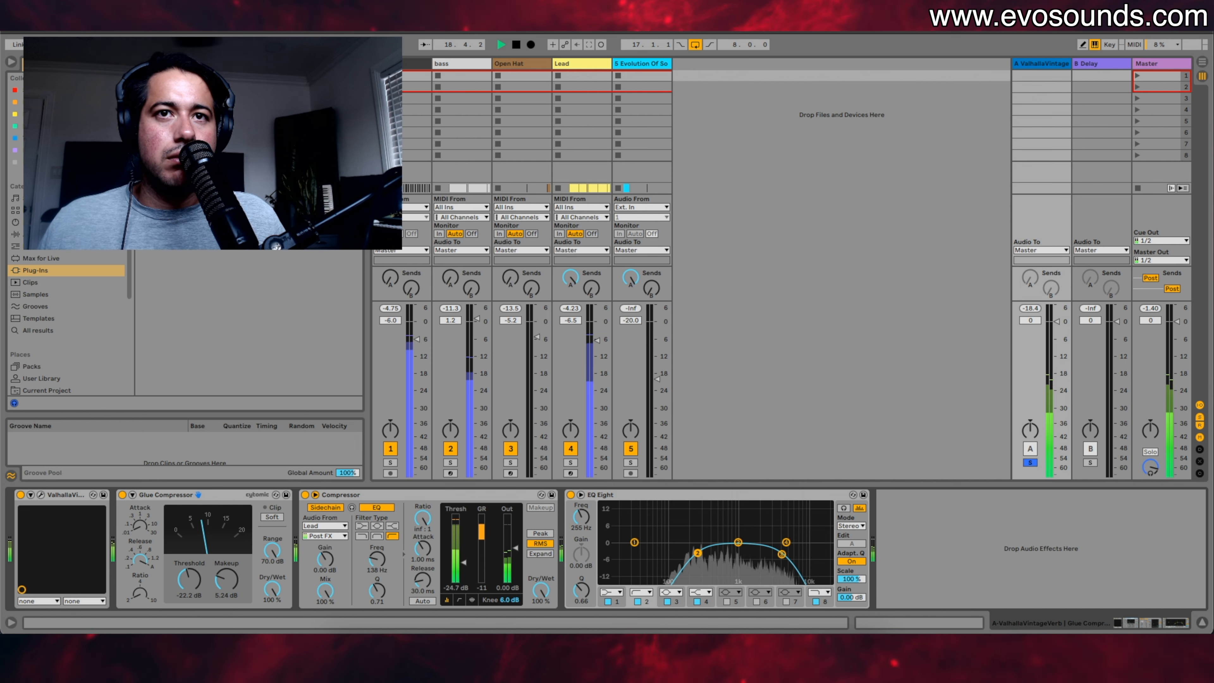
{"action": "left_click_drag", "start_coordinate": [698, 553], "coordinate": [693, 555]}
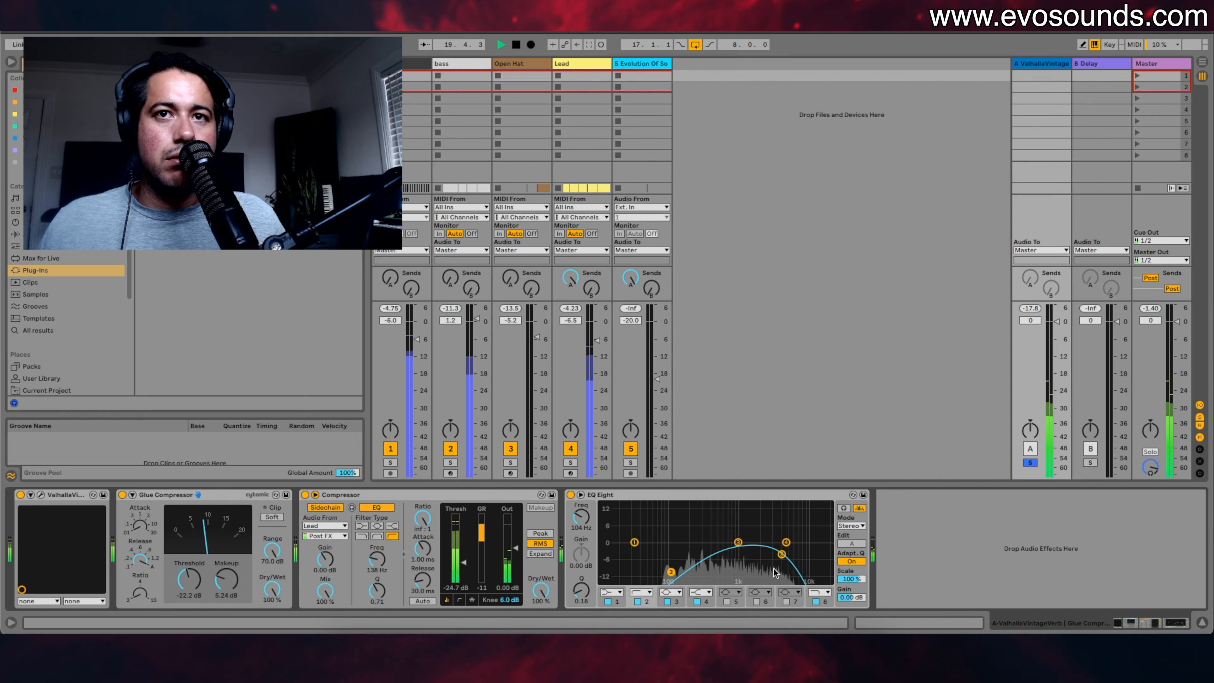
{"action": "left_click", "coordinate": [1030, 462]}
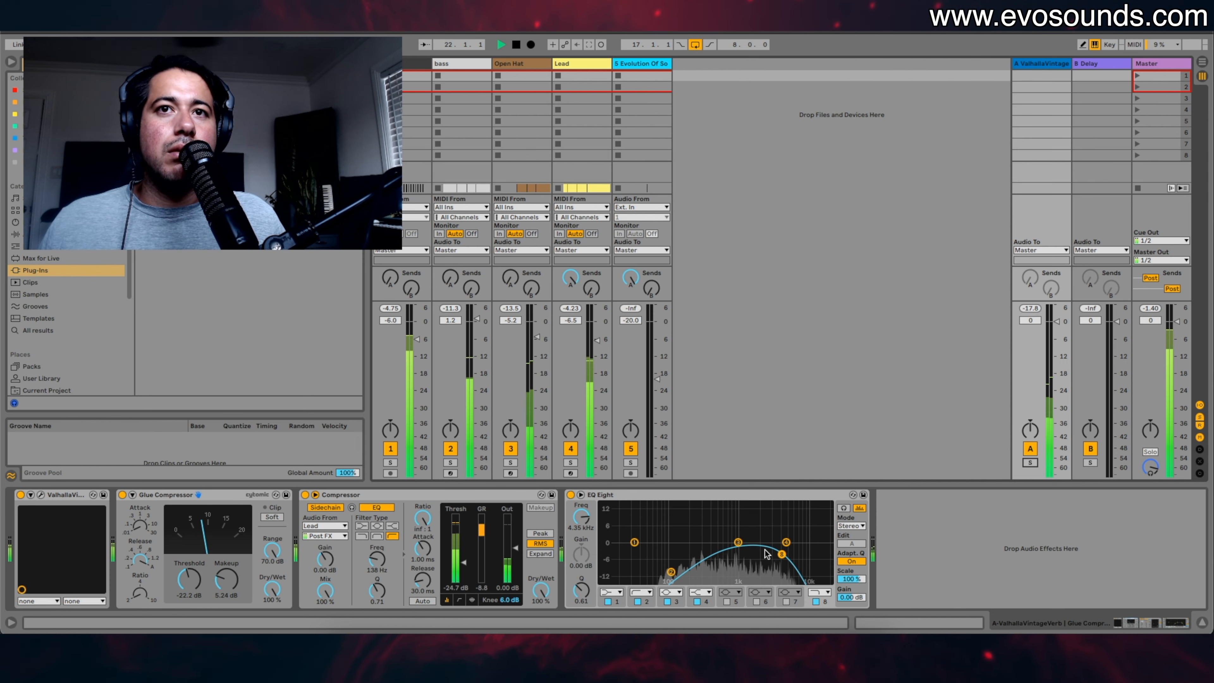
{"action": "left_click_drag", "start_coordinate": [782, 554], "coordinate": [805, 557]}
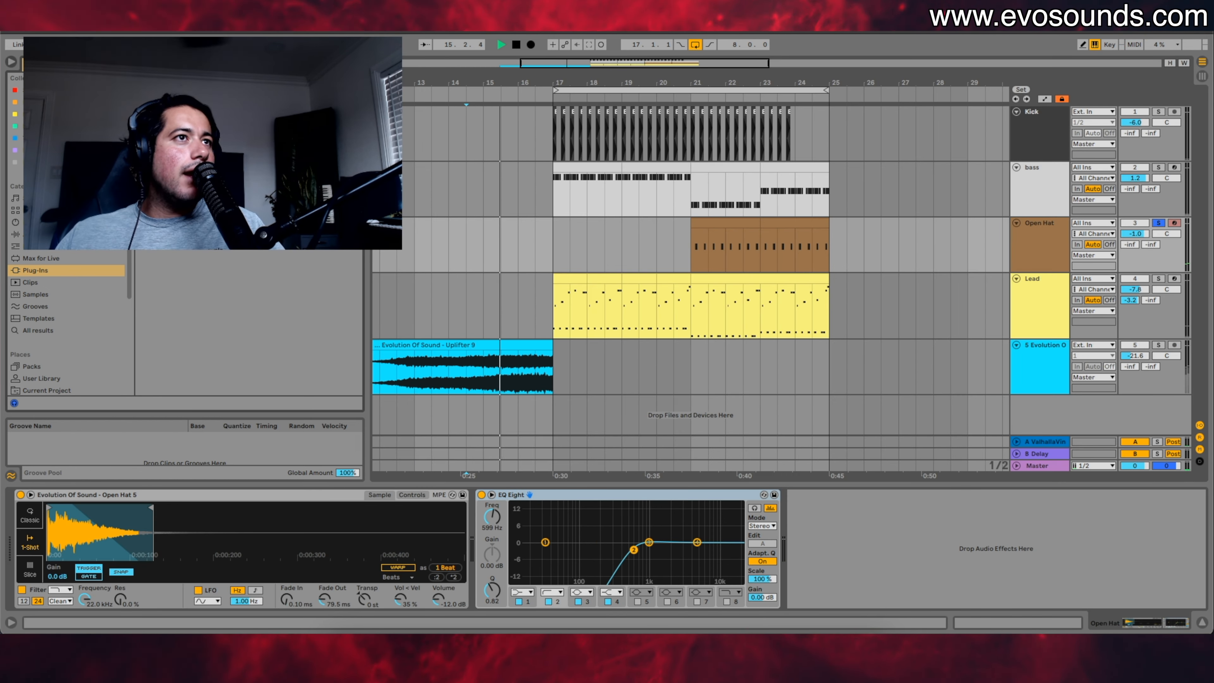
Step: Add a Saturator after EQ Eight on the Open Hat track, unsolo the track and lower its volume to -6.9 dB
{"action": "key", "text": "space"}
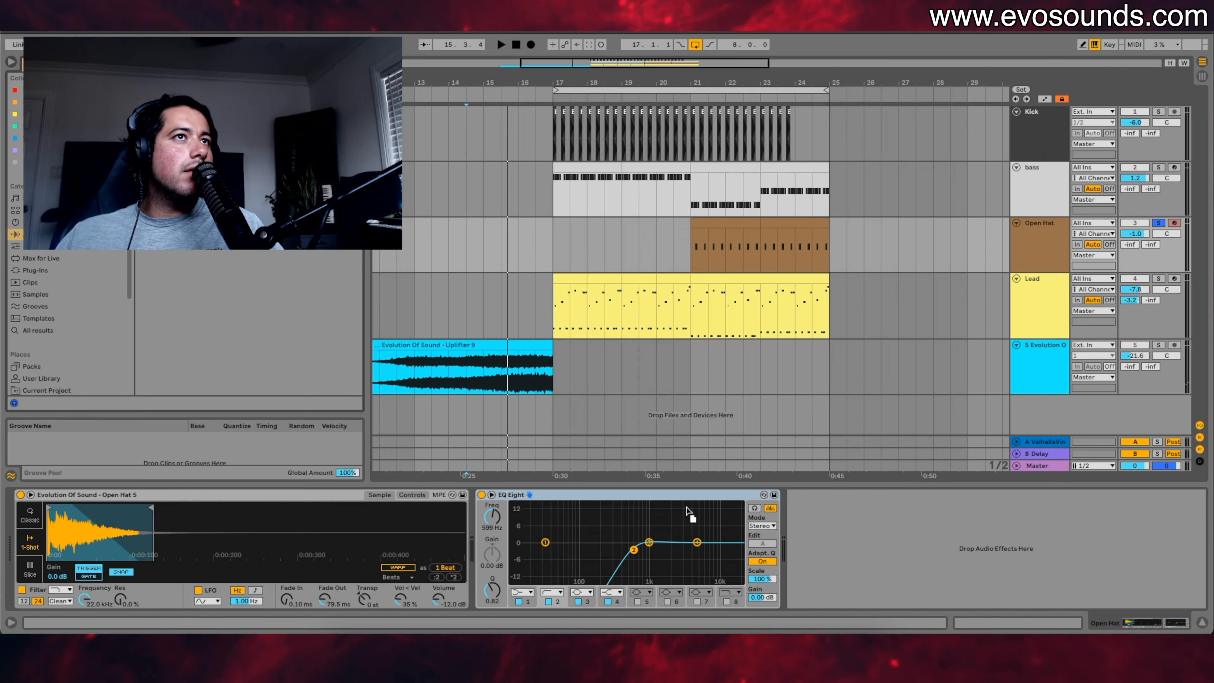
{"action": "left_click_drag", "start_coordinate": [686, 511], "coordinate": [828, 556]}
{"action": "left_click", "coordinate": [703, 221]}
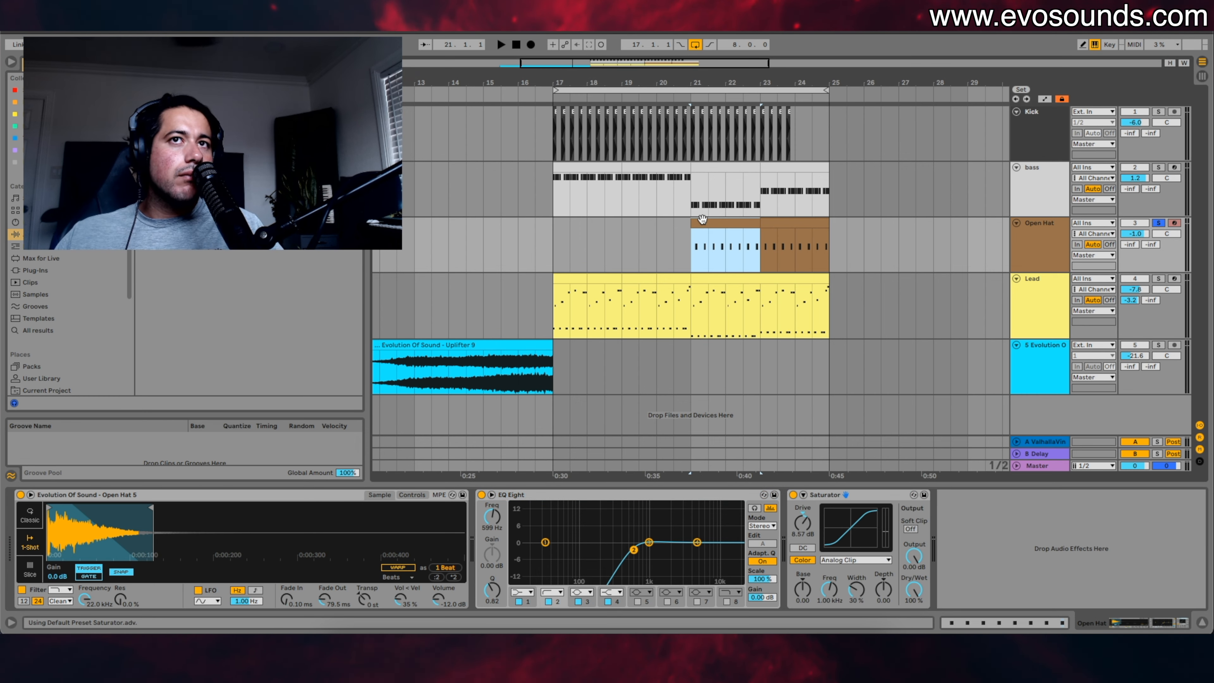
{"action": "left_click", "coordinate": [1159, 223]}
{"action": "left_click_drag", "start_coordinate": [1135, 233], "coordinate": [1143, 236]}
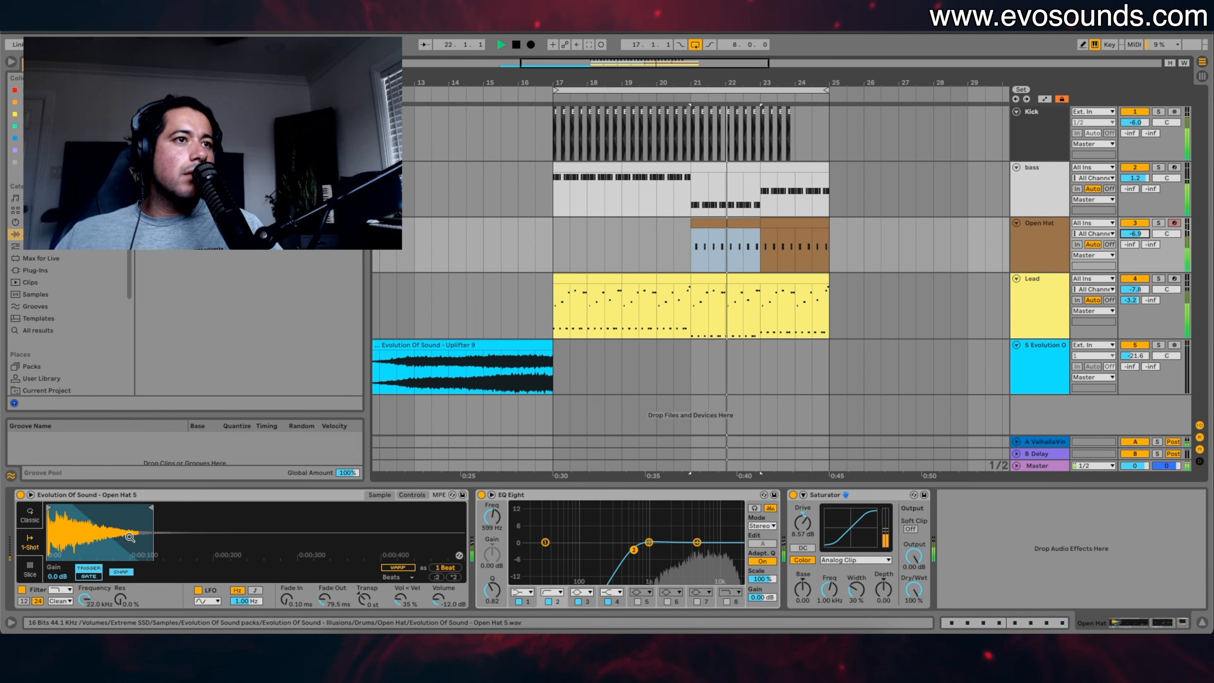
Step: Open the Samples folder among the browser's places to find effect samples
{"action": "scroll", "coordinate": [43, 521], "scroll_direction": "up", "scroll_amount": 3}
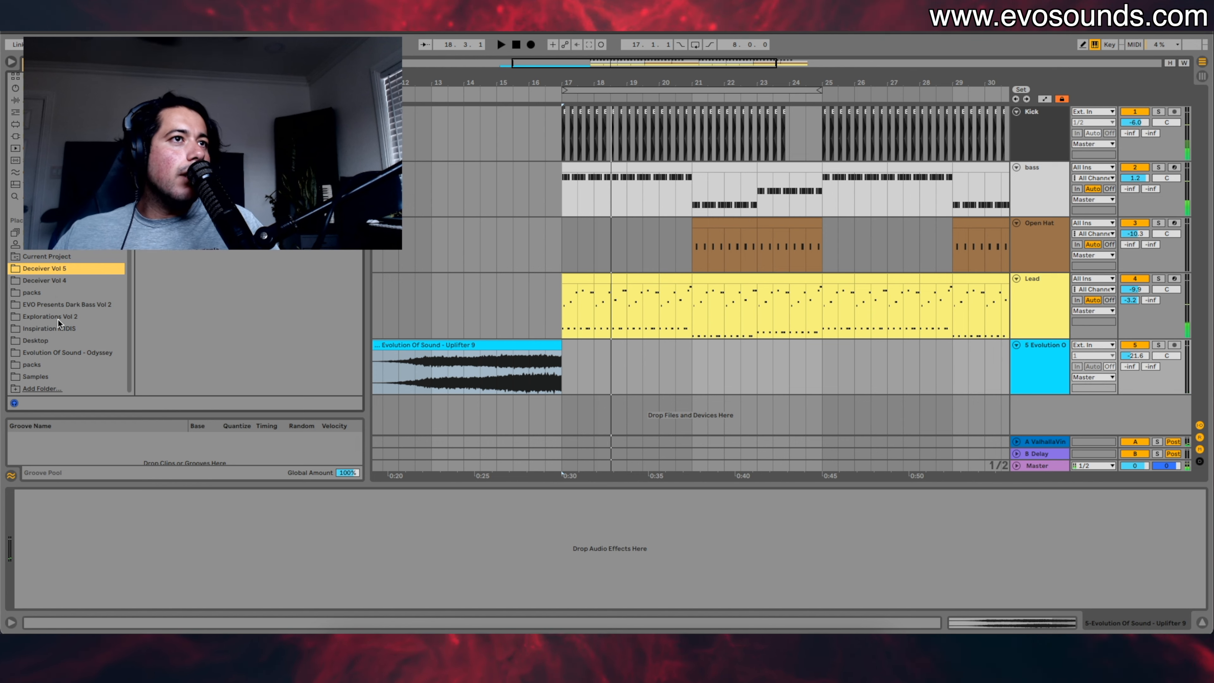
{"action": "left_click", "coordinate": [53, 340]}
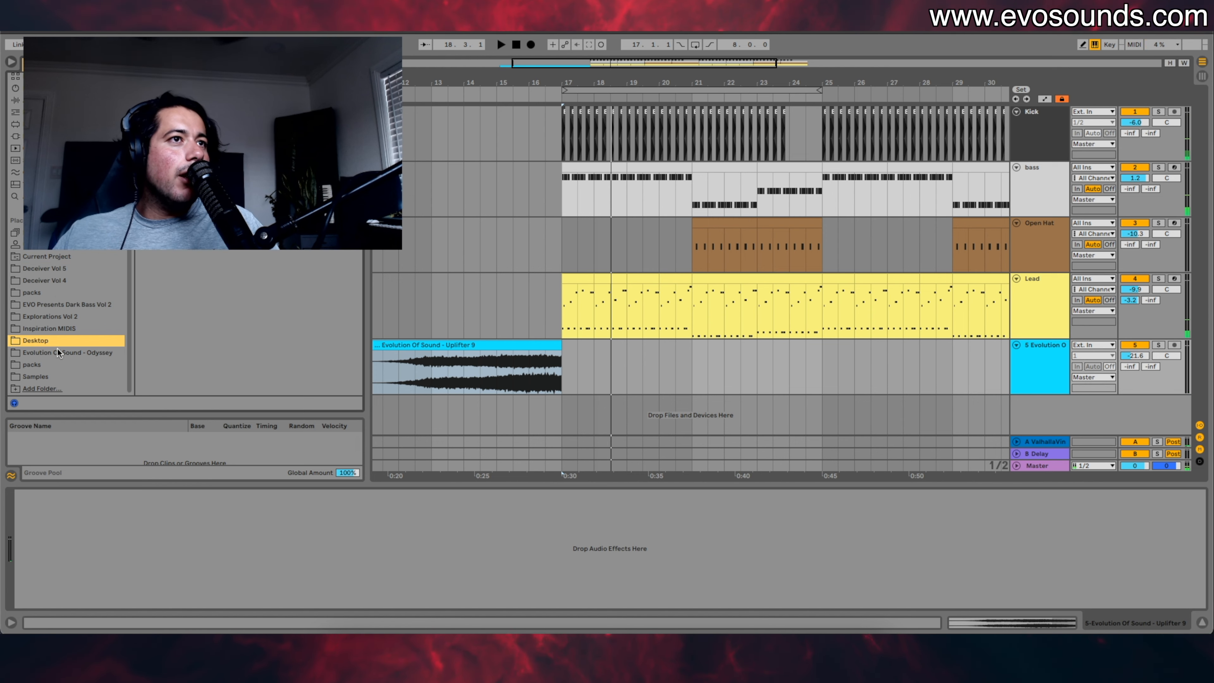
{"action": "left_click", "coordinate": [47, 365]}
{"action": "left_click", "coordinate": [36, 376]}
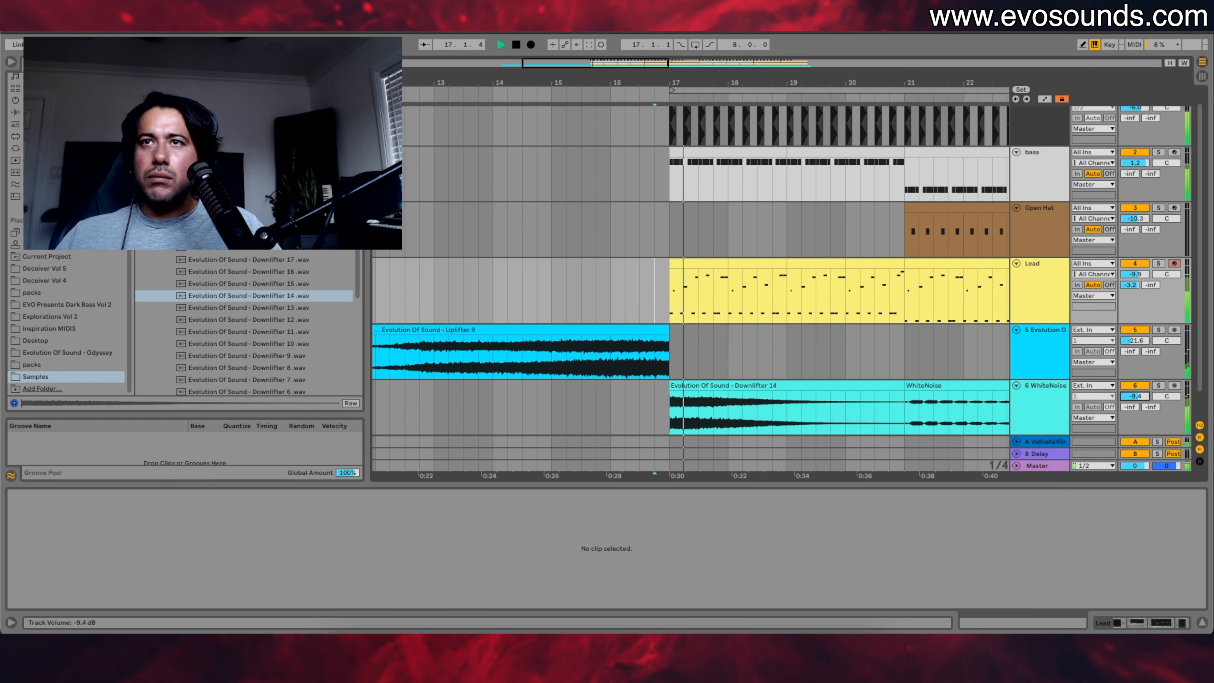
Step: Lower the WhiteNoise track's volume to -11.7 dB and show the Deceiver Vol 5 folder in the browser
{"action": "left_click_drag", "start_coordinate": [1135, 396], "coordinate": [1135, 402]}
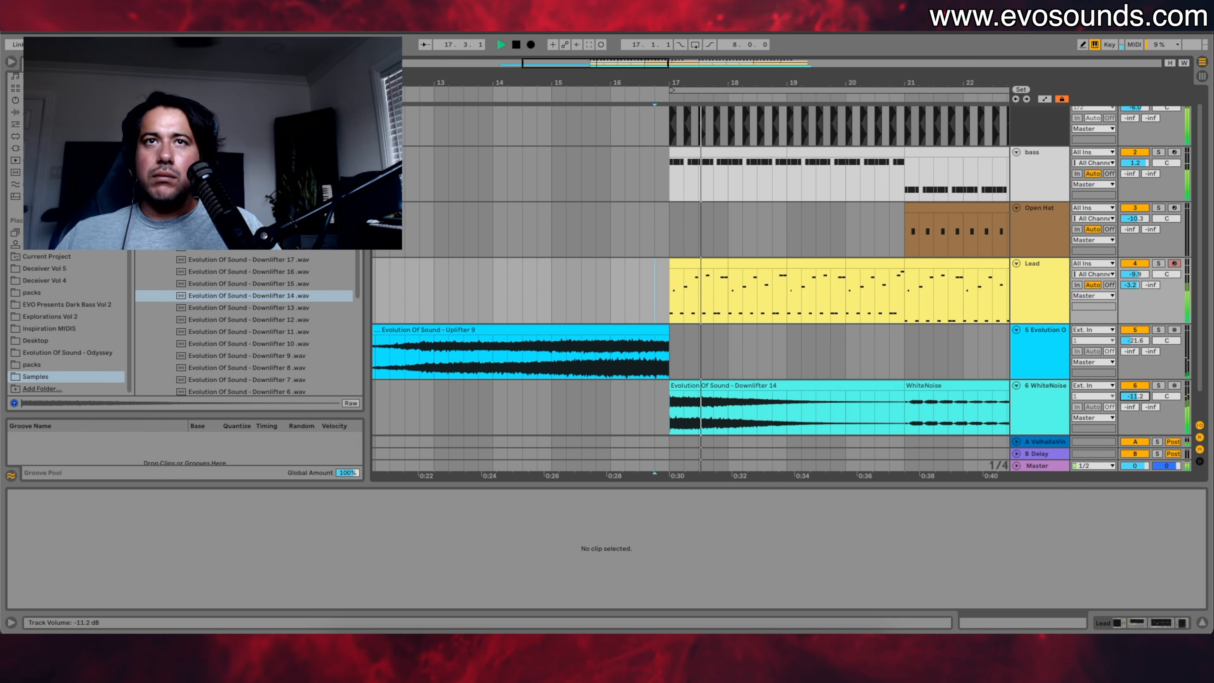
{"action": "left_click", "coordinate": [1058, 412]}
{"action": "left_click", "coordinate": [55, 269]}
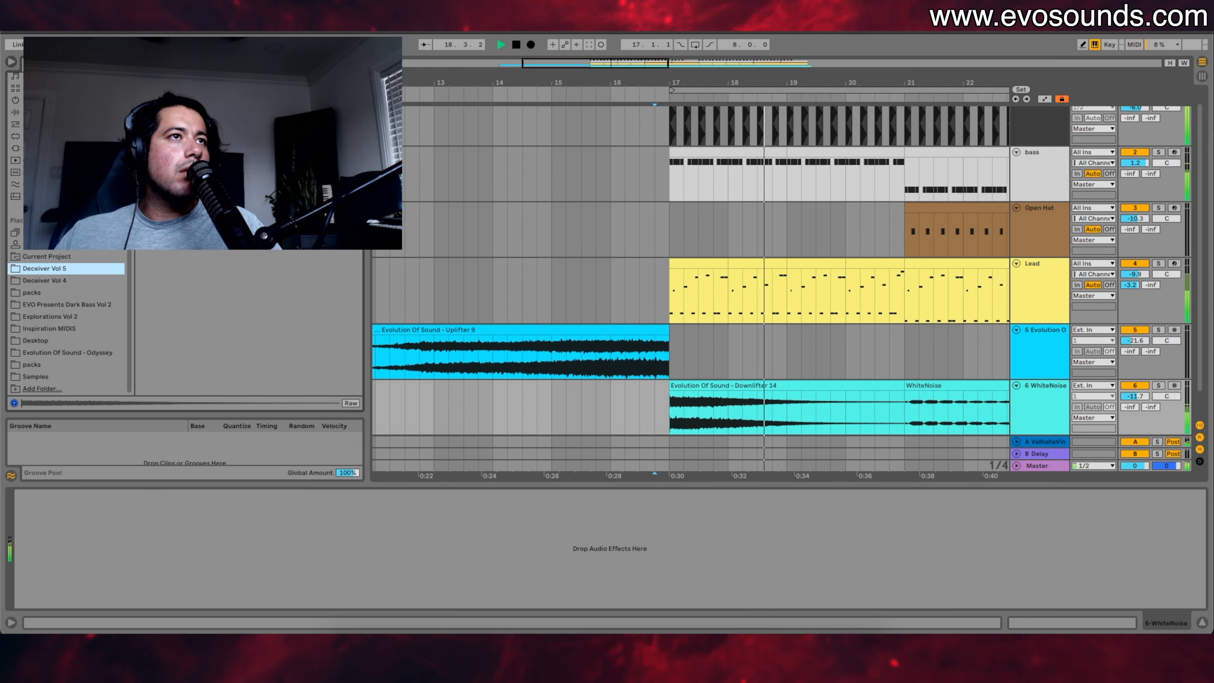
Step: Clear the WhiteNoise track from bar 21 onward and select the Downlifter 14 clip
{"action": "left_click", "coordinate": [718, 383]}
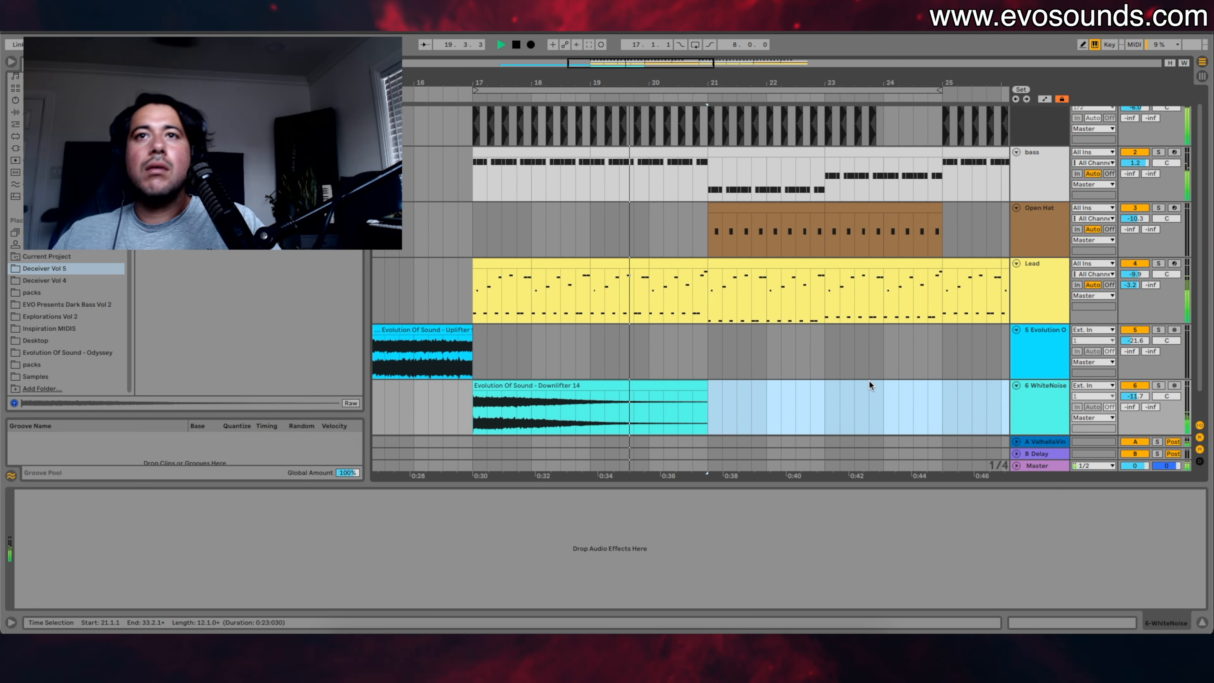
{"action": "key", "text": "Delete"}
{"action": "left_click", "coordinate": [694, 385]}
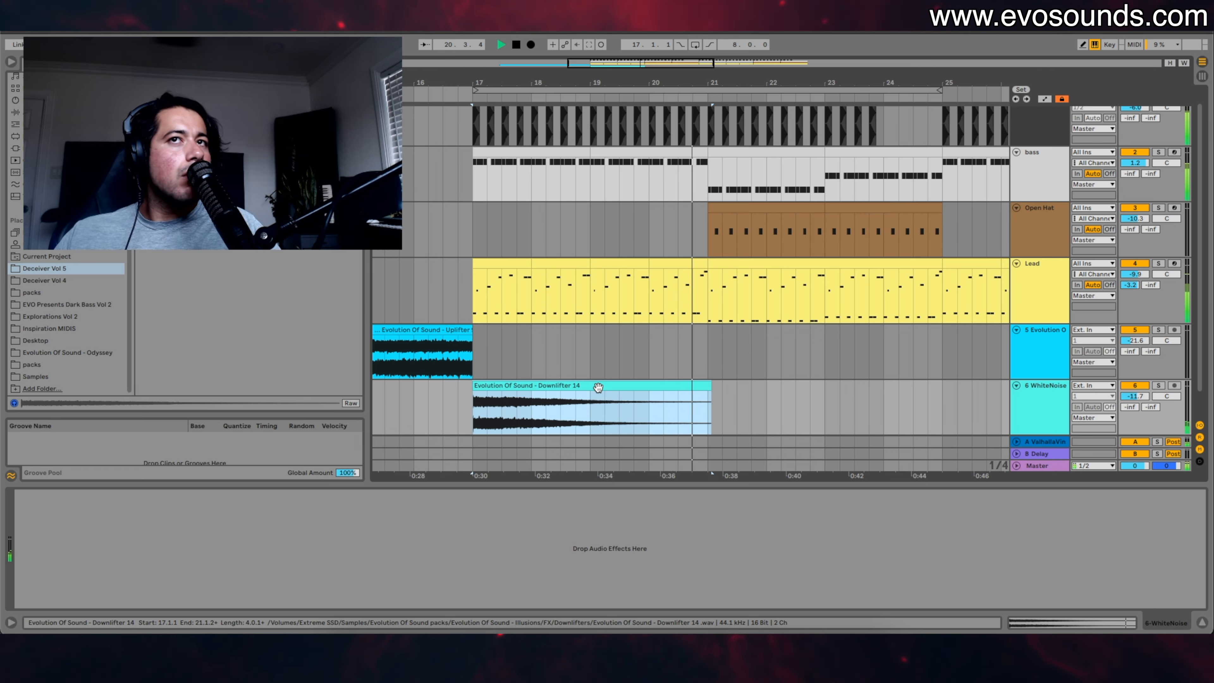
Step: Play back the Uplifter 9 clip on its own and the build-up leading into bar 17
{"action": "scroll", "coordinate": [598, 389], "scroll_direction": "left", "scroll_amount": 10}
{"action": "key", "text": "space"}
{"action": "left_click_drag", "start_coordinate": [748, 352], "coordinate": [778, 352]}
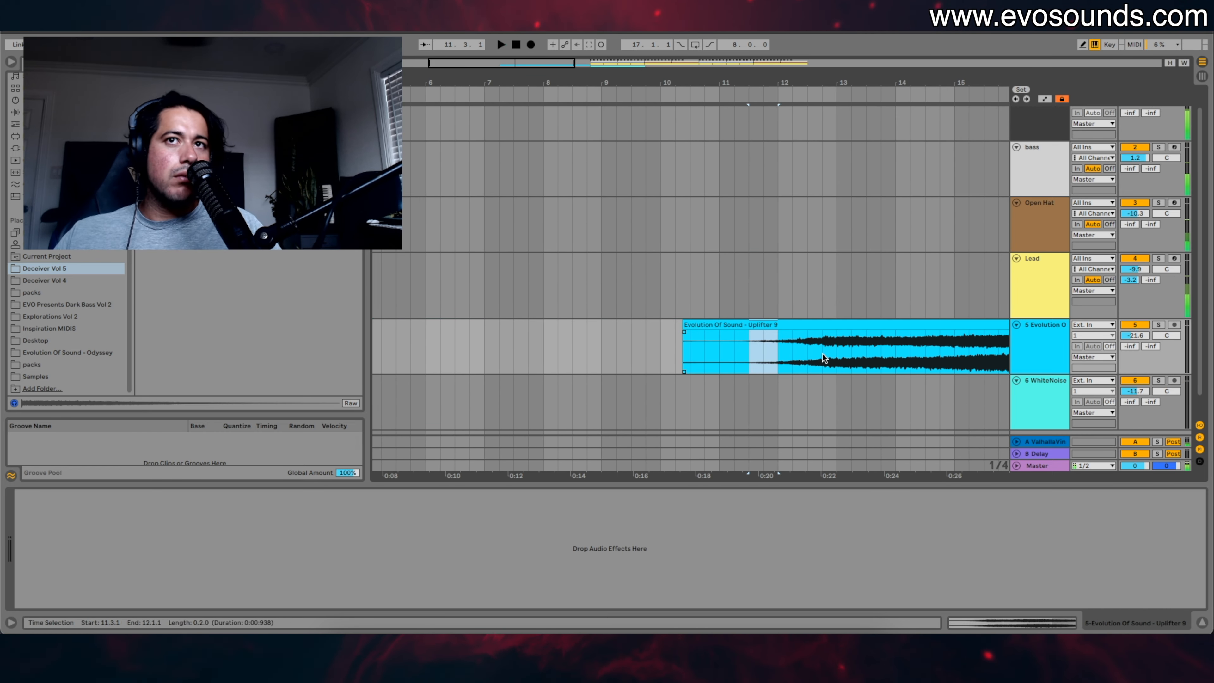
{"action": "left_click", "coordinate": [823, 358]}
{"action": "key", "text": "space"}
{"action": "scroll", "coordinate": [654, 331], "scroll_direction": "right", "scroll_amount": 4}
{"action": "scroll", "coordinate": [751, 341], "scroll_direction": "down", "scroll_amount": 1}
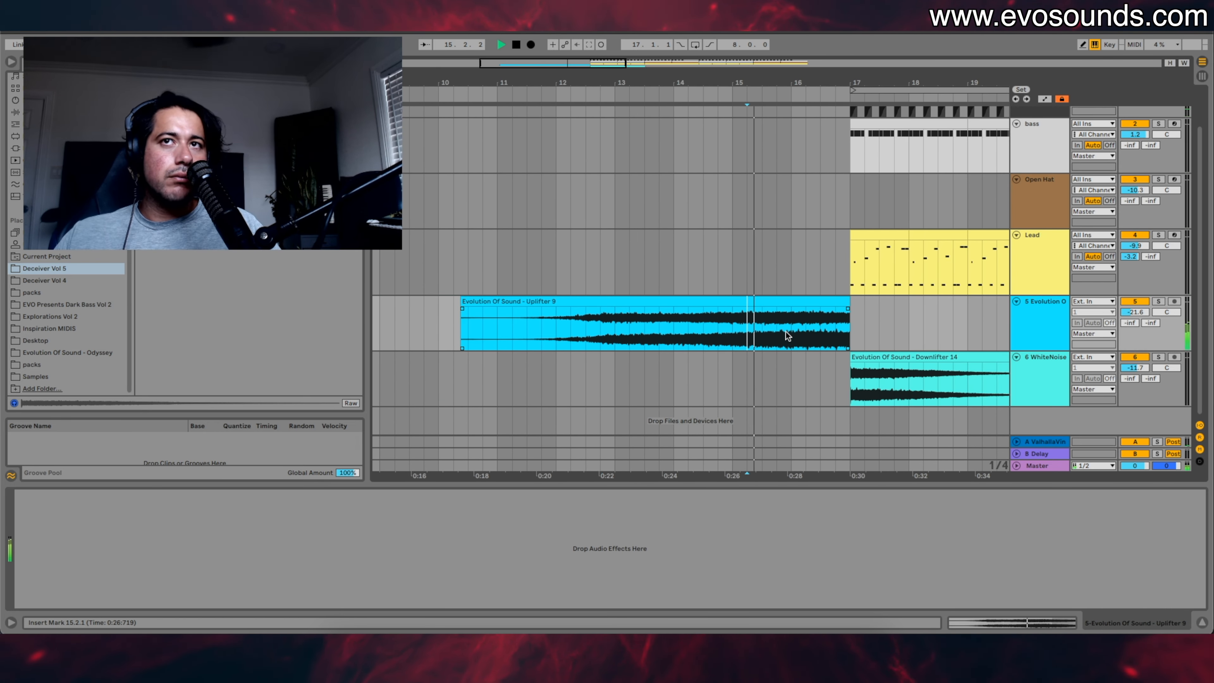
{"action": "scroll", "coordinate": [786, 332], "scroll_direction": "right", "scroll_amount": 1}
{"action": "scroll", "coordinate": [786, 333], "scroll_direction": "up", "scroll_amount": 1}
Step: Copy the Lead clip's bar 17 to bar 11 and duplicate it until it fills the track up to bar 17
{"action": "left_click", "coordinate": [870, 256]}
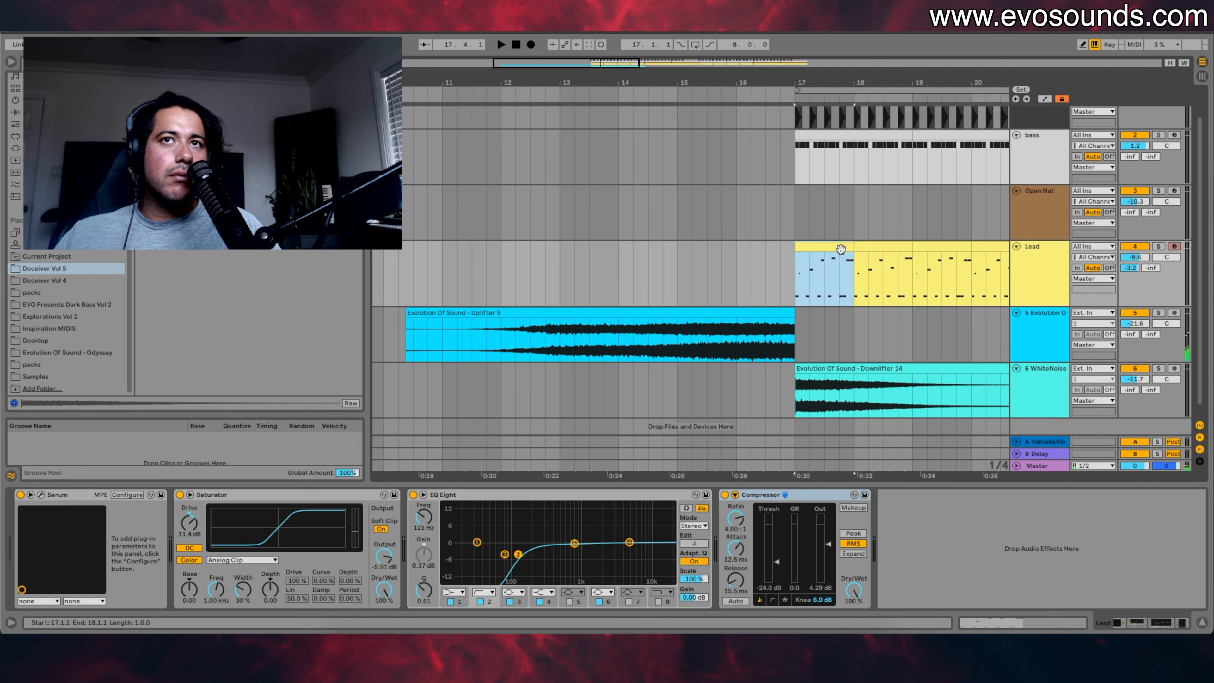
{"action": "key", "text": "space"}
{"action": "left_click", "coordinate": [441, 258]}
{"action": "key", "text": "ctrl+v"}
{"action": "key", "text": "space"}
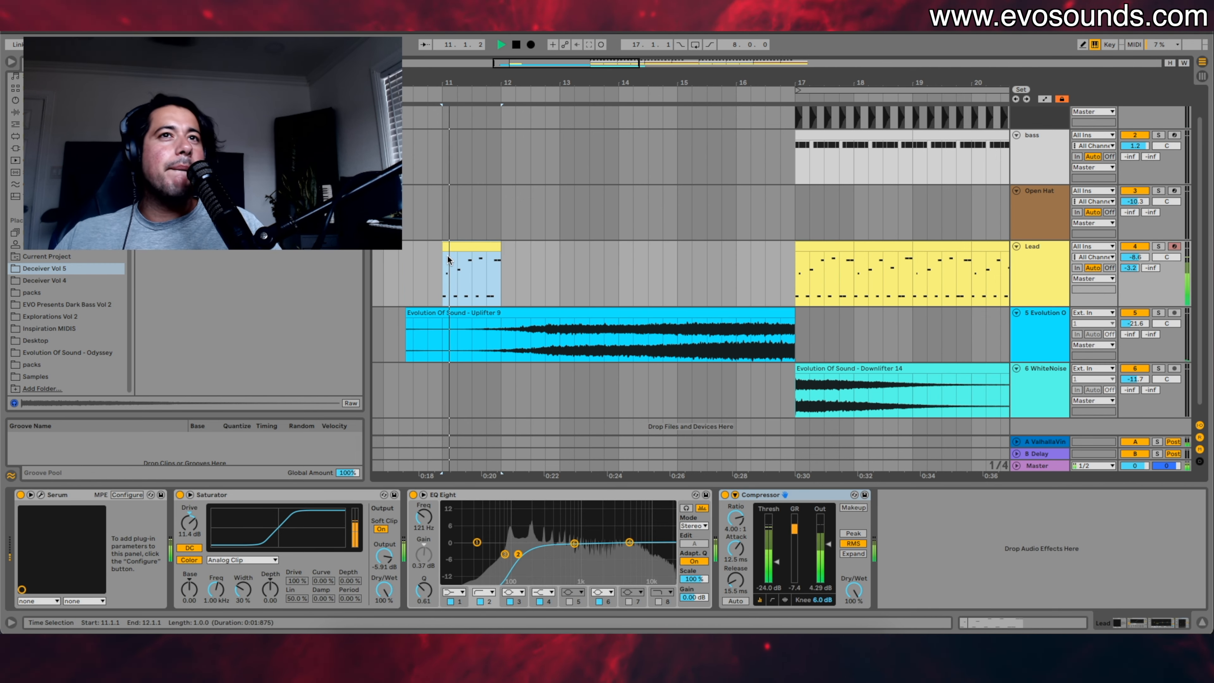
{"action": "key", "text": "ctrl+d"}
{"action": "key", "text": "ctrl+d"}
{"action": "key", "text": "ctrl+d"}
{"action": "key", "text": "ctrl+d"}
{"action": "key", "text": "ctrl+d"}
{"action": "key", "text": "ctrl+d"}
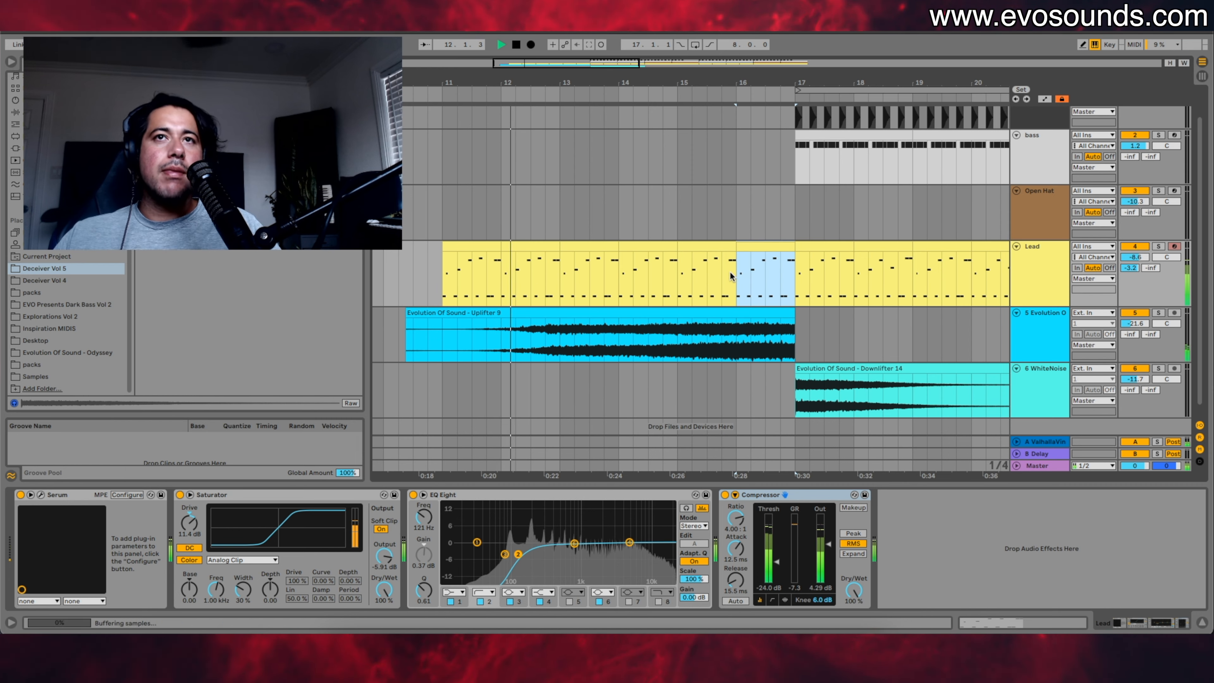
Step: Play from bar 15 and shorten the last Lead clip before the drop so that it ends at 16.2
{"action": "left_click", "coordinate": [710, 276]}
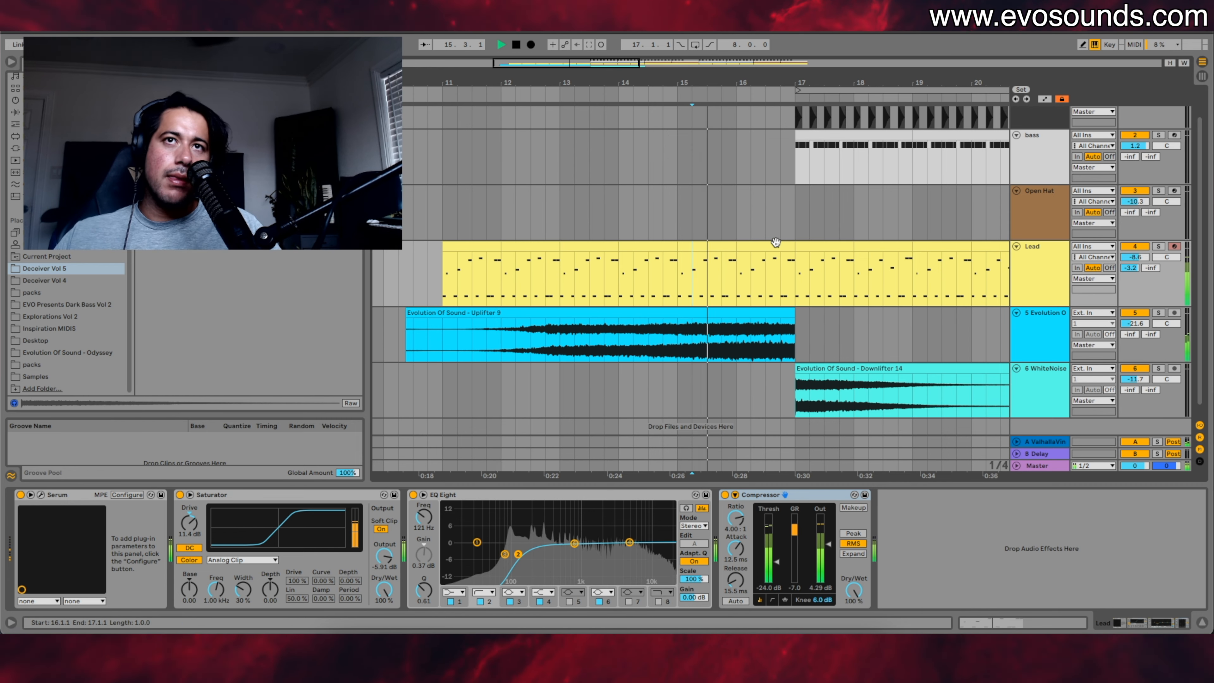
{"action": "left_click_drag", "start_coordinate": [791, 245], "coordinate": [750, 244]}
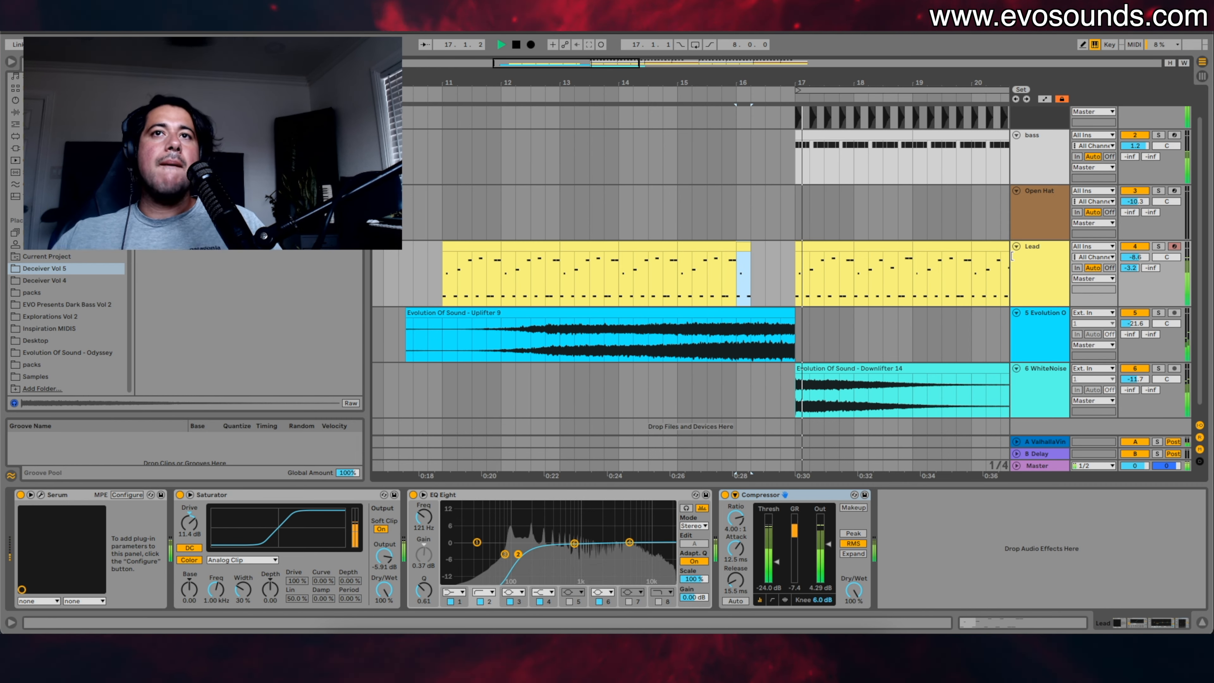
{"action": "left_click", "coordinate": [1027, 173]}
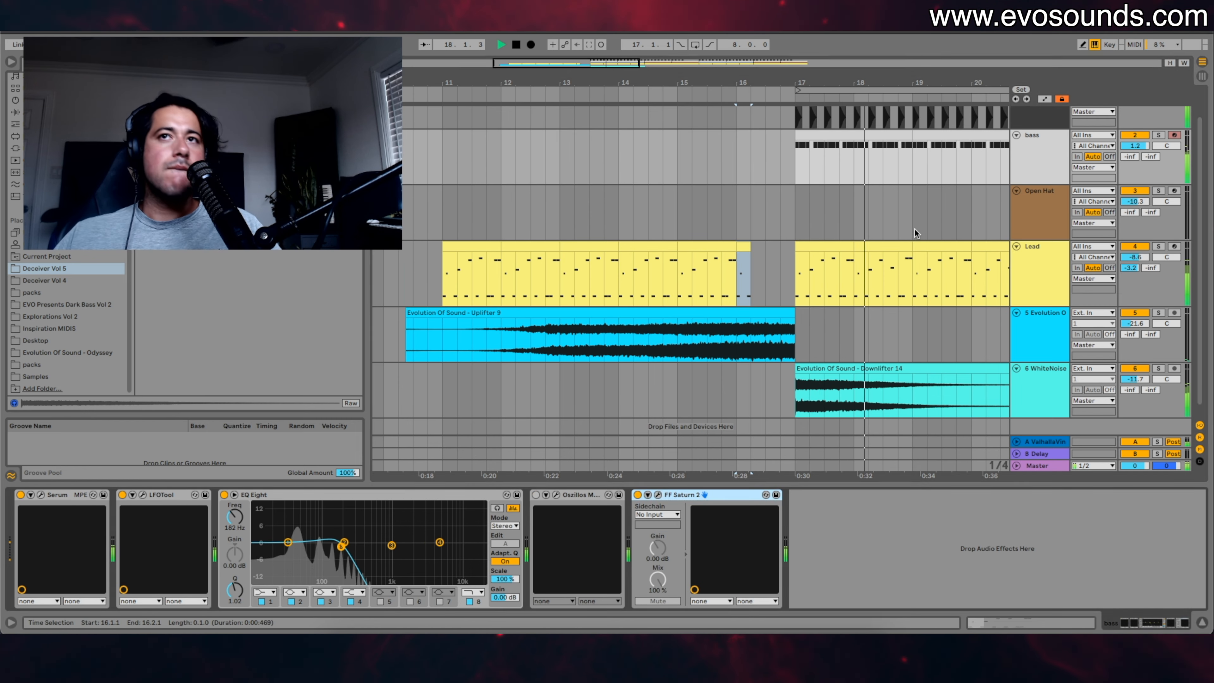
{"action": "key", "text": "minus"}
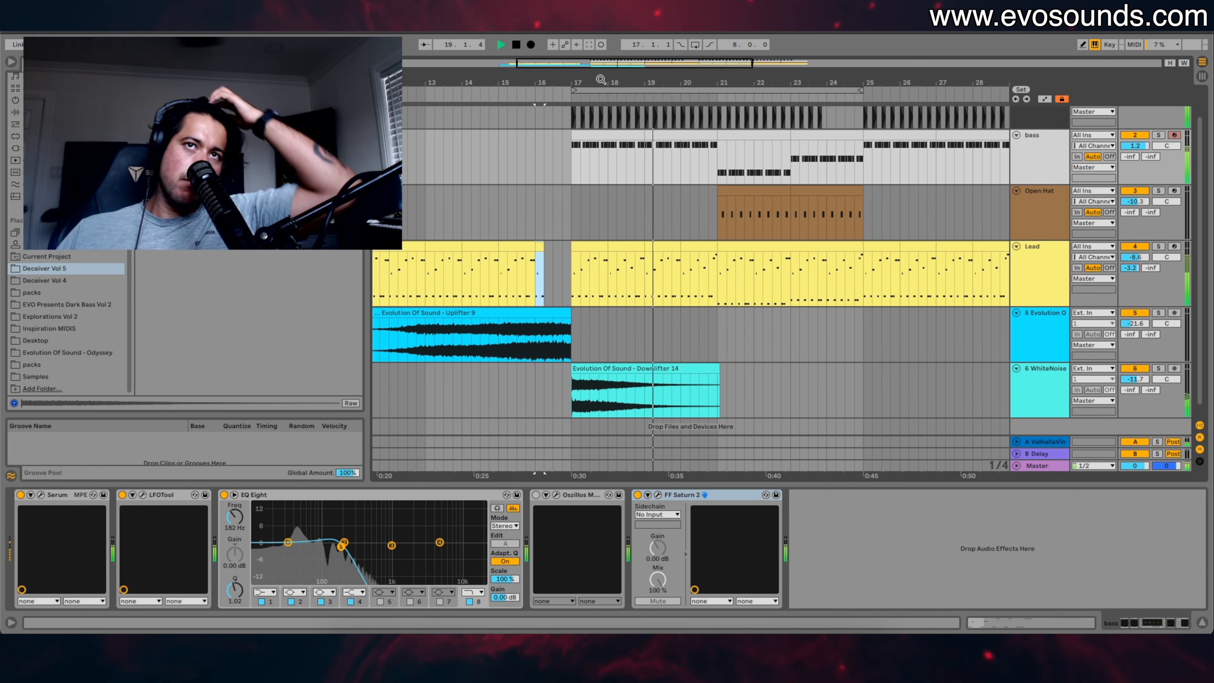
{"action": "left_click_drag", "start_coordinate": [642, 83], "coordinate": [612, 91]}
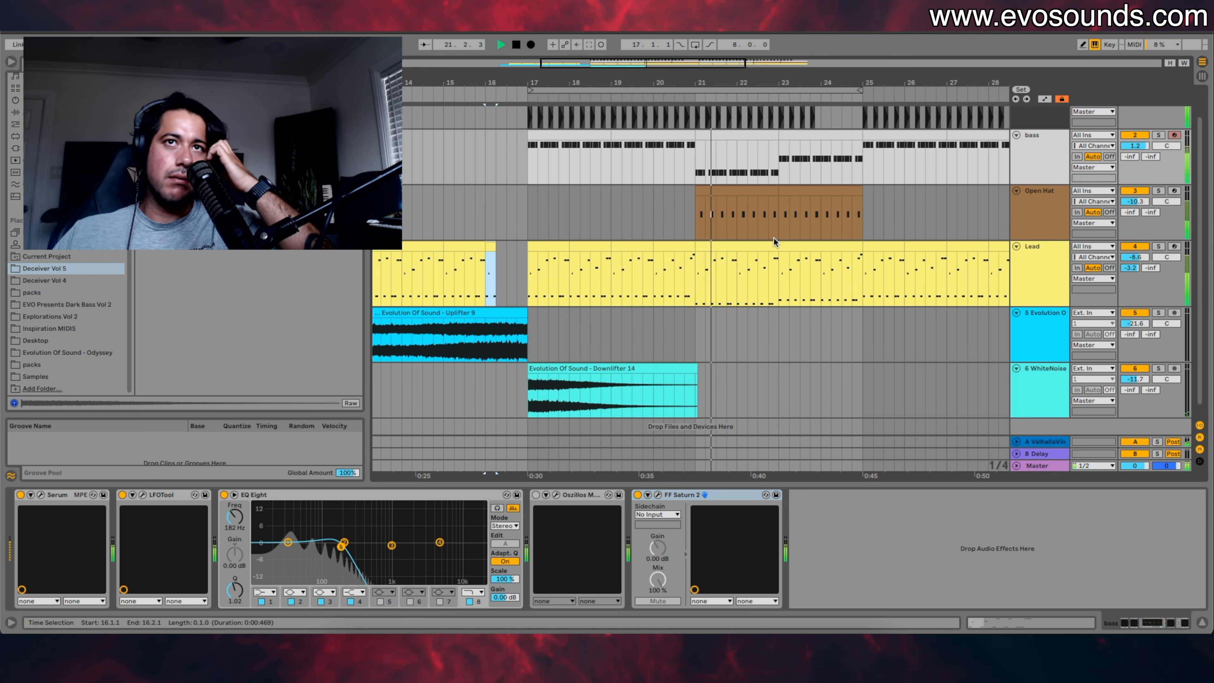
{"action": "scroll", "coordinate": [820, 231], "scroll_direction": "up", "scroll_amount": 1}
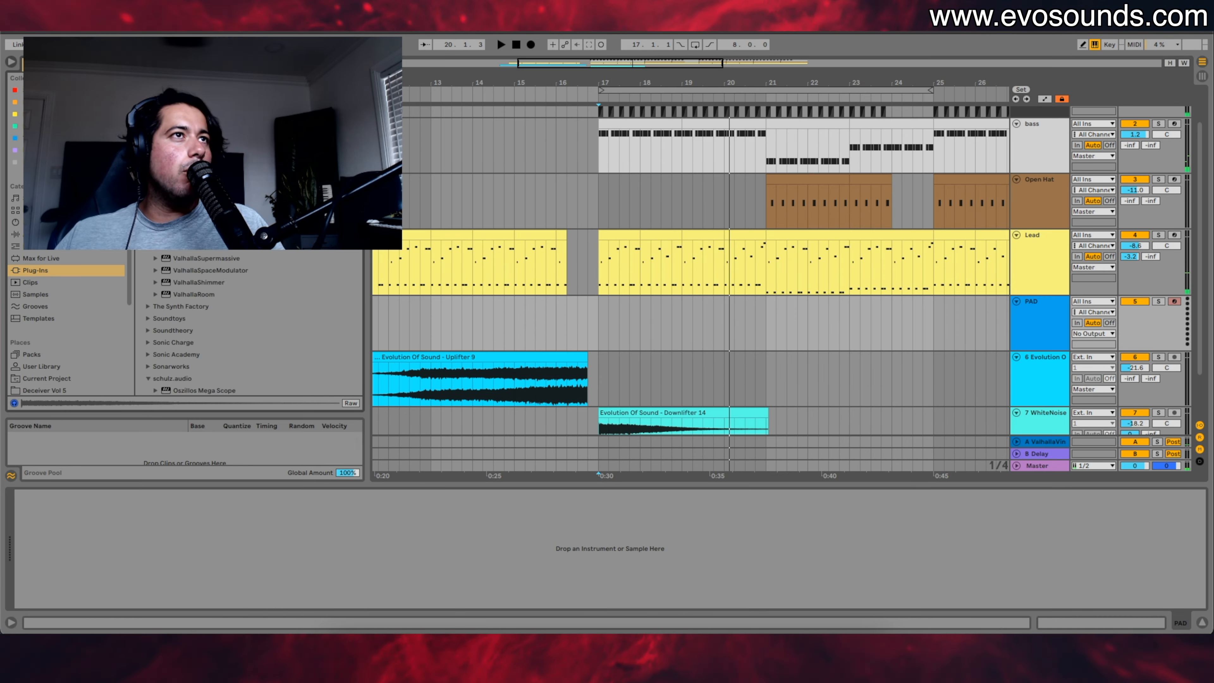
Step: Load Serum with the CH - Fire preset from the Future Rave bank on the PAD track and lower its volume to -3.8 dB
{"action": "key", "text": "super+f"}
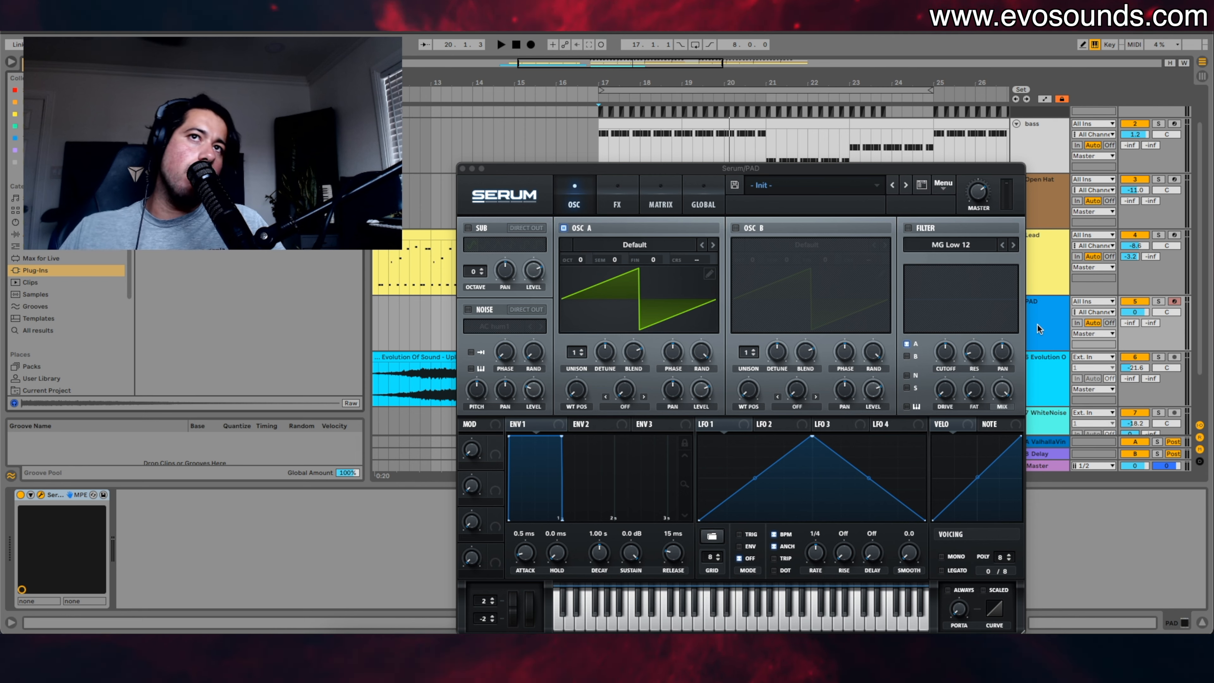
{"action": "left_click", "coordinate": [617, 204]}
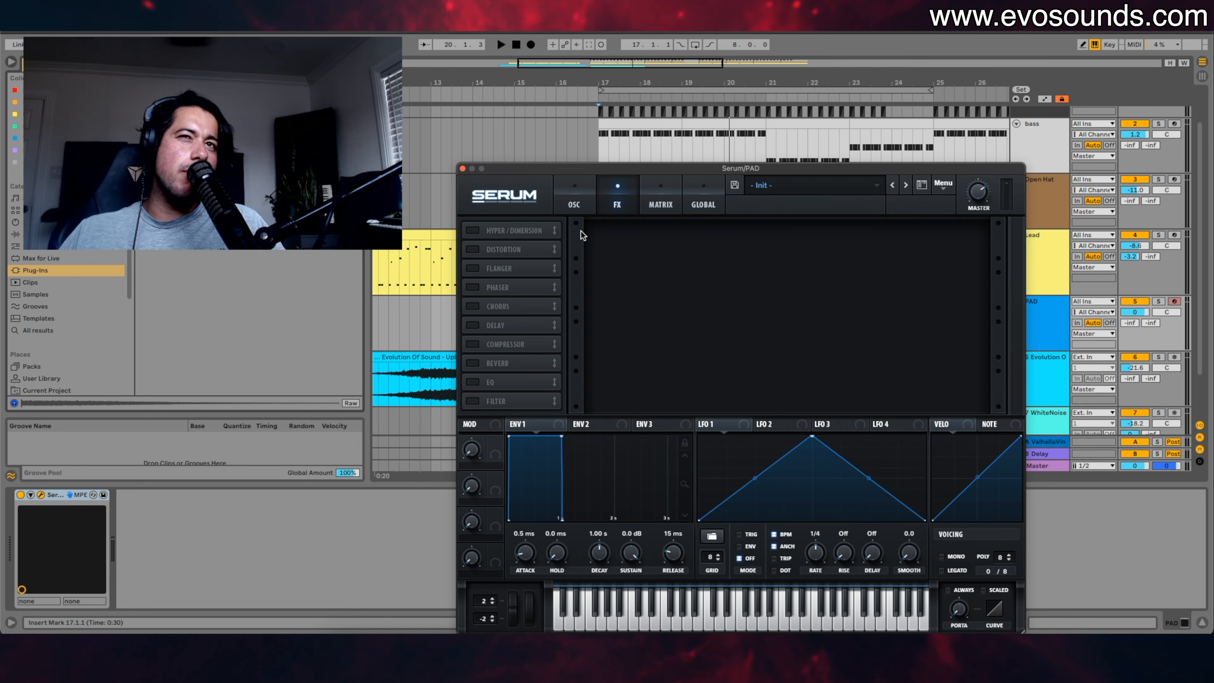
{"action": "left_click", "coordinate": [785, 188]}
{"action": "mouse_move", "coordinate": [839, 385]}
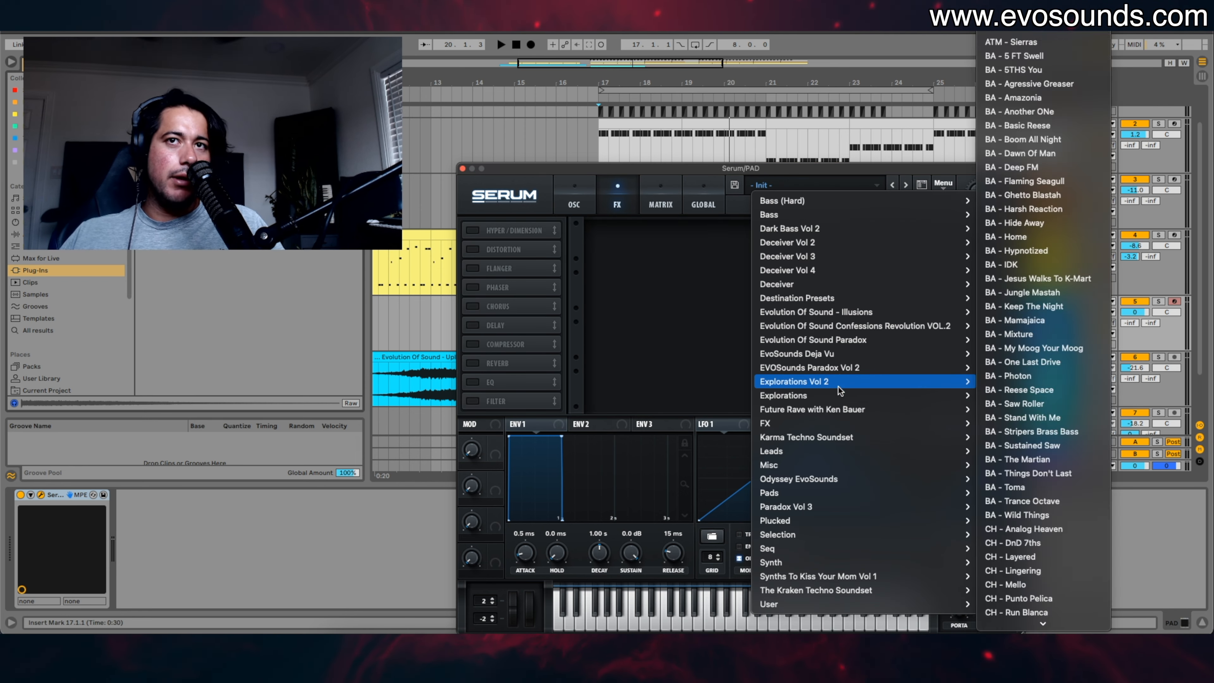
{"action": "mouse_move", "coordinate": [841, 410]}
{"action": "scroll", "coordinate": [1031, 454], "scroll_direction": "down", "scroll_amount": 10}
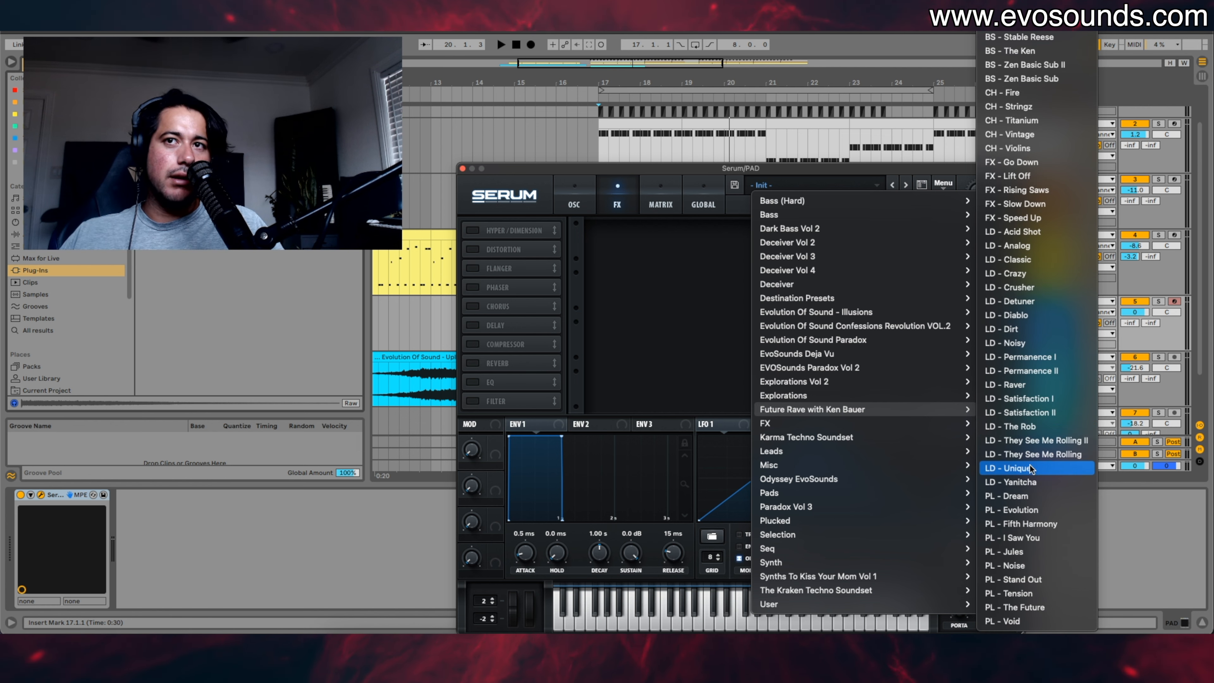
{"action": "scroll", "coordinate": [1038, 364], "scroll_direction": "up", "scroll_amount": 5}
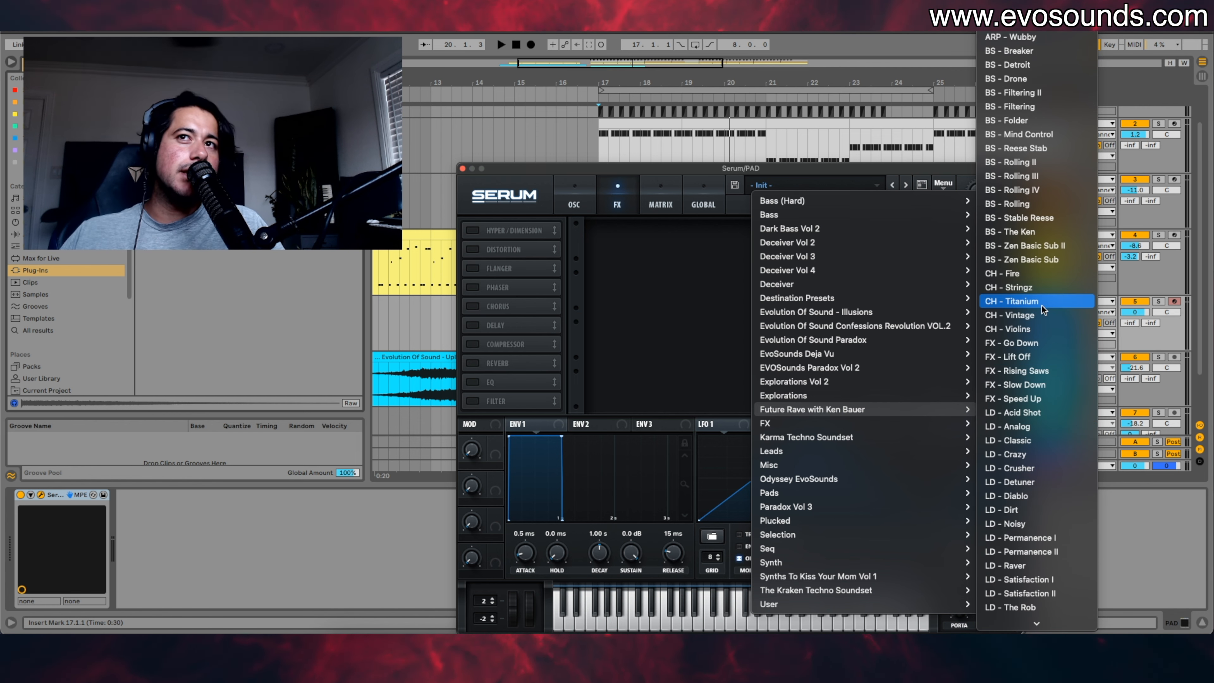
{"action": "left_click", "coordinate": [1009, 274]}
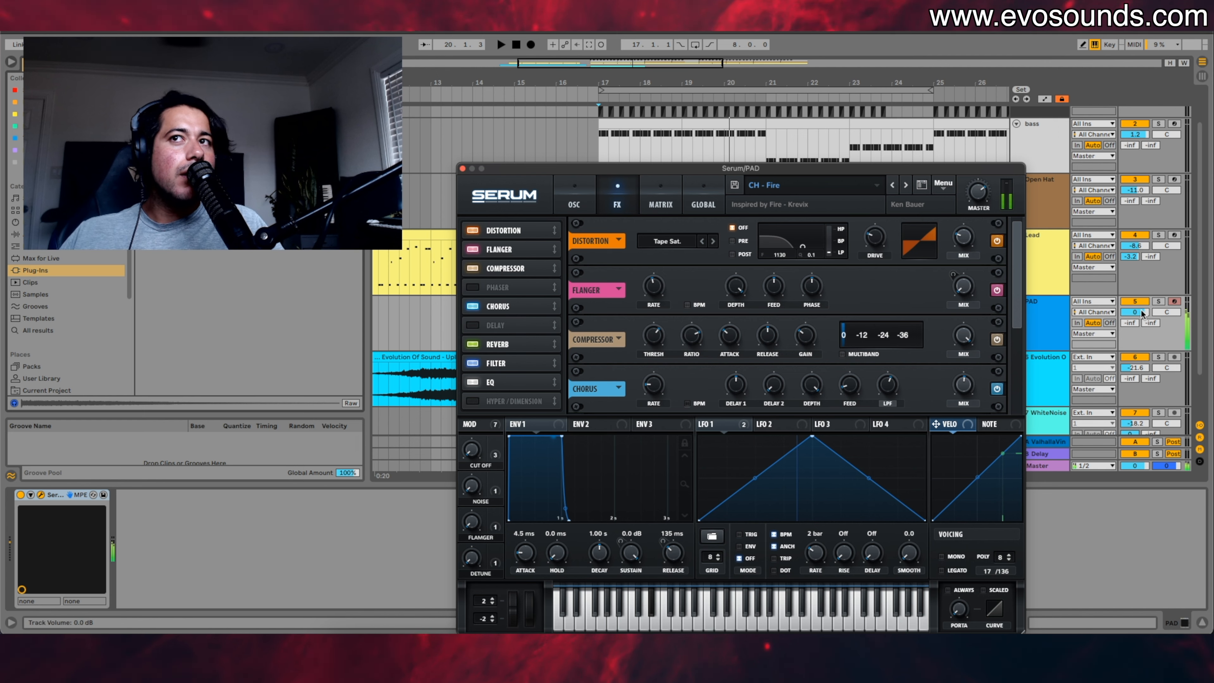
{"action": "left_click_drag", "start_coordinate": [1141, 314], "coordinate": [1142, 326]}
{"action": "left_click", "coordinate": [463, 168]}
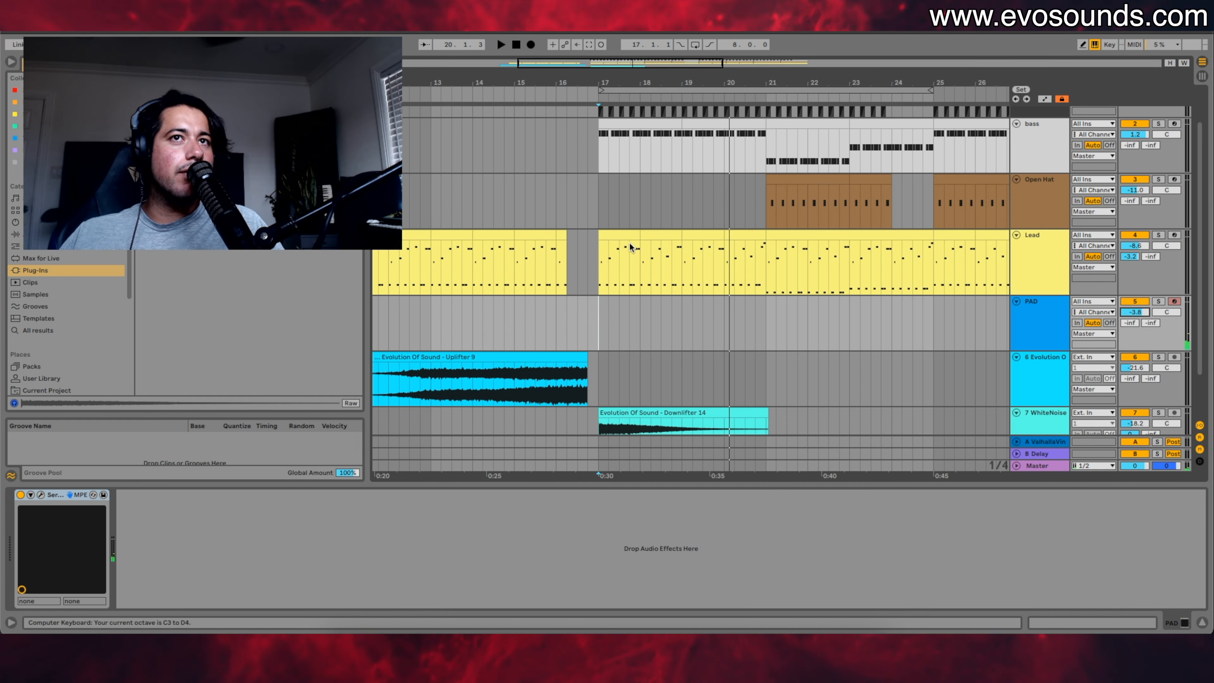
Step: Consolidate the Lead part from bar 17 to bar 25 and copy it to the PAD track at bar 17
{"action": "left_click_drag", "start_coordinate": [630, 248], "coordinate": [931, 238]}
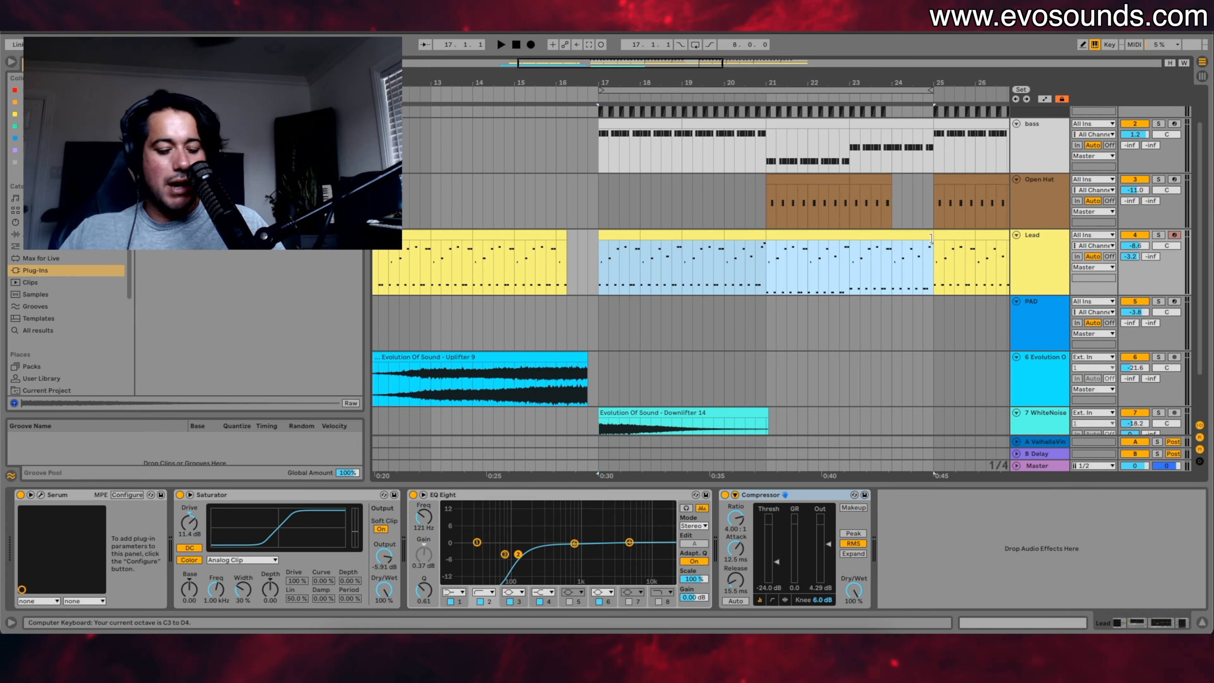
{"action": "key", "text": "super+j"}
{"action": "left_click", "coordinate": [850, 216]}
{"action": "left_click", "coordinate": [820, 235]}
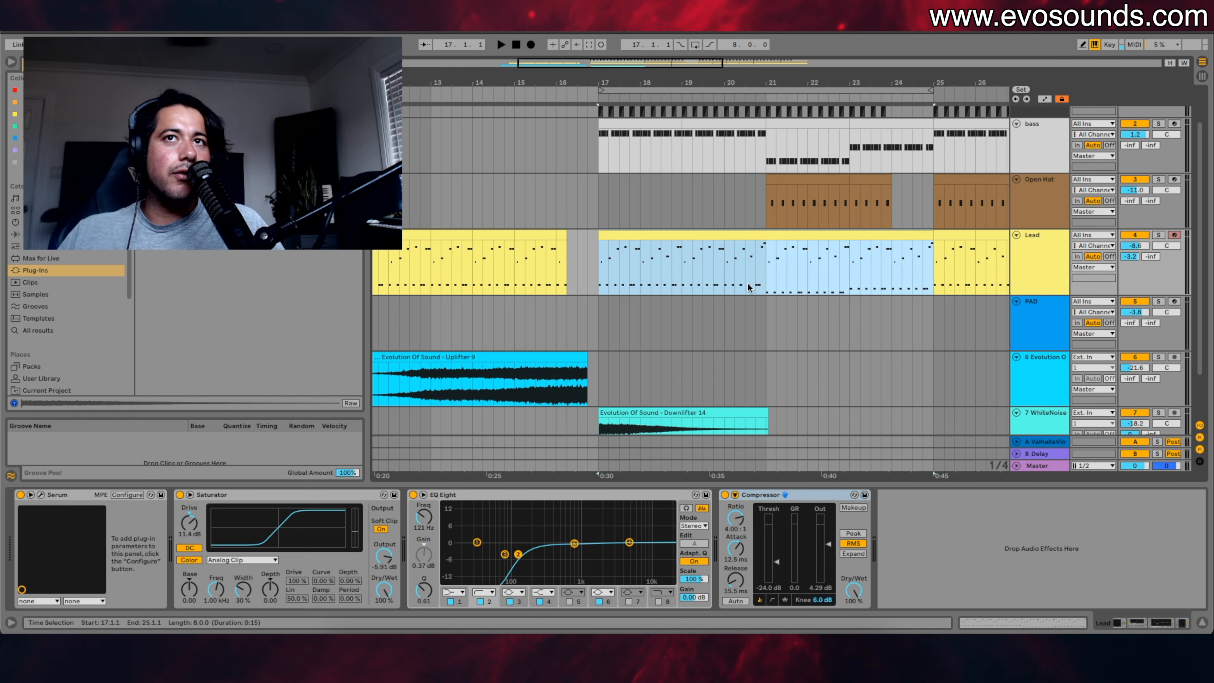
{"action": "left_click", "coordinate": [607, 318]}
{"action": "key", "text": "super+v"}
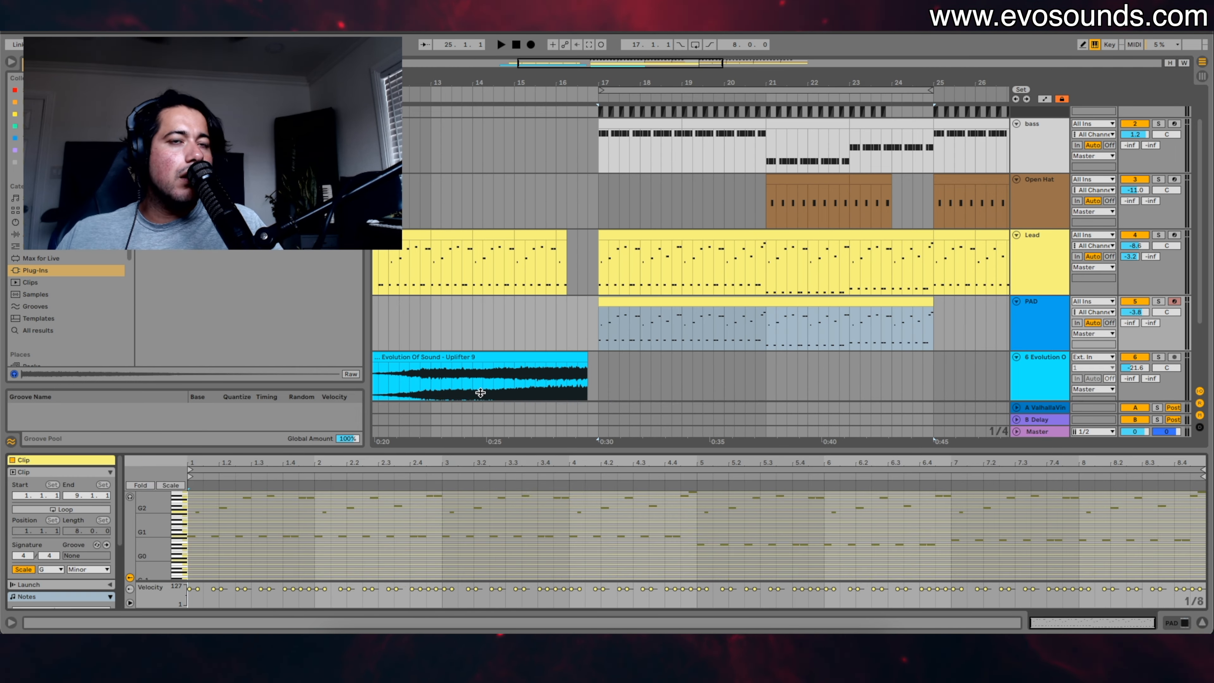
Step: Reduce the PAD clip to sustained G1 (four bars), E♭1 and F1 (two bars each) notes, and lower the track to -10.1 dB
{"action": "left_click_drag", "start_coordinate": [480, 450], "coordinate": [480, 309]}
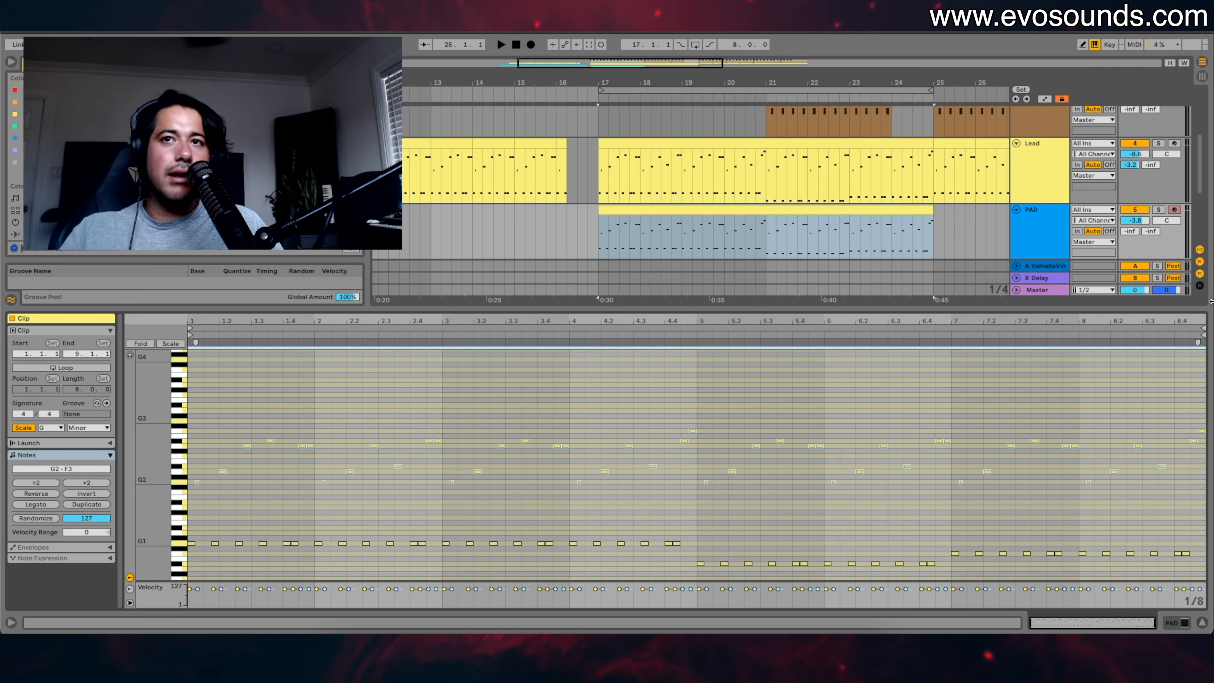
{"action": "key", "text": "Delete"}
{"action": "left_click", "coordinate": [204, 555]}
{"action": "left_click_drag", "start_coordinate": [191, 544], "coordinate": [949, 572]}
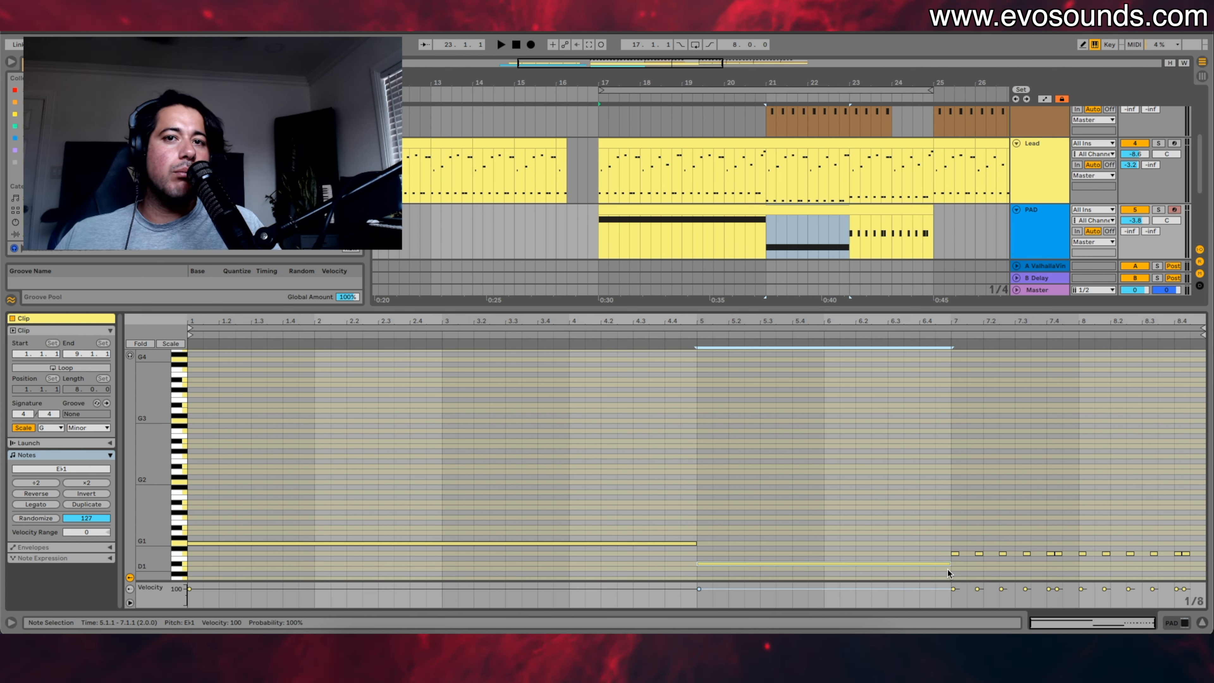
{"action": "key", "text": "ctrl+d"}
{"action": "key", "text": "Up"}
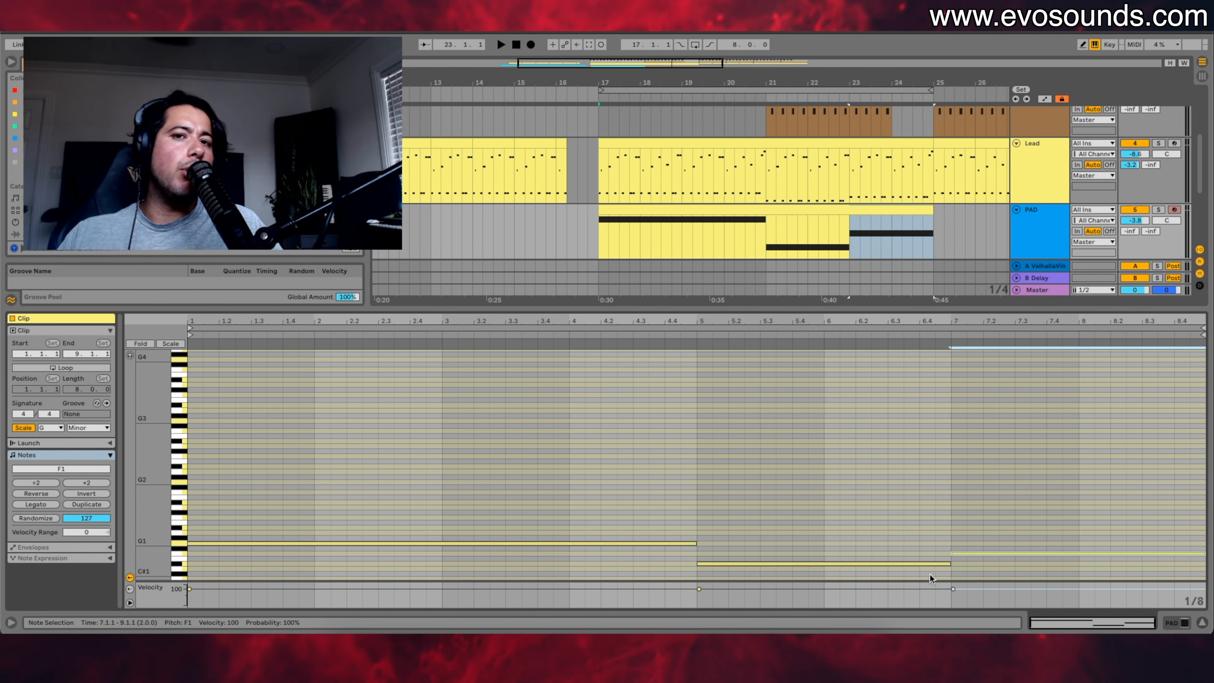
{"action": "key", "text": "space"}
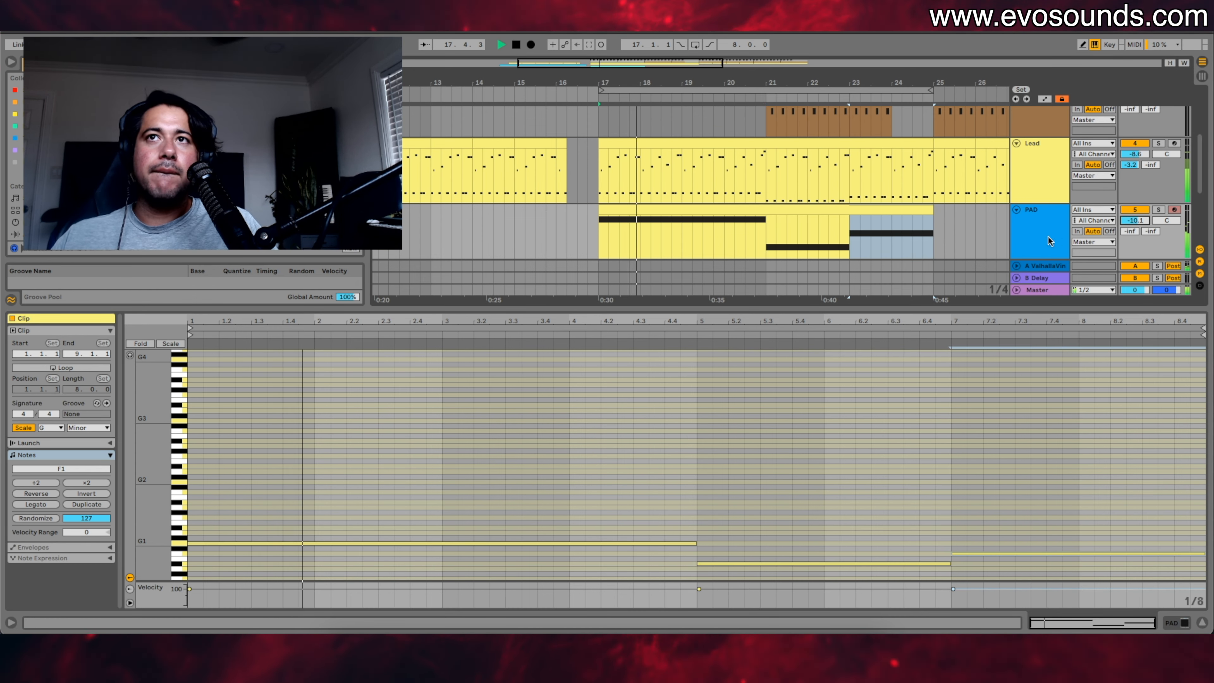
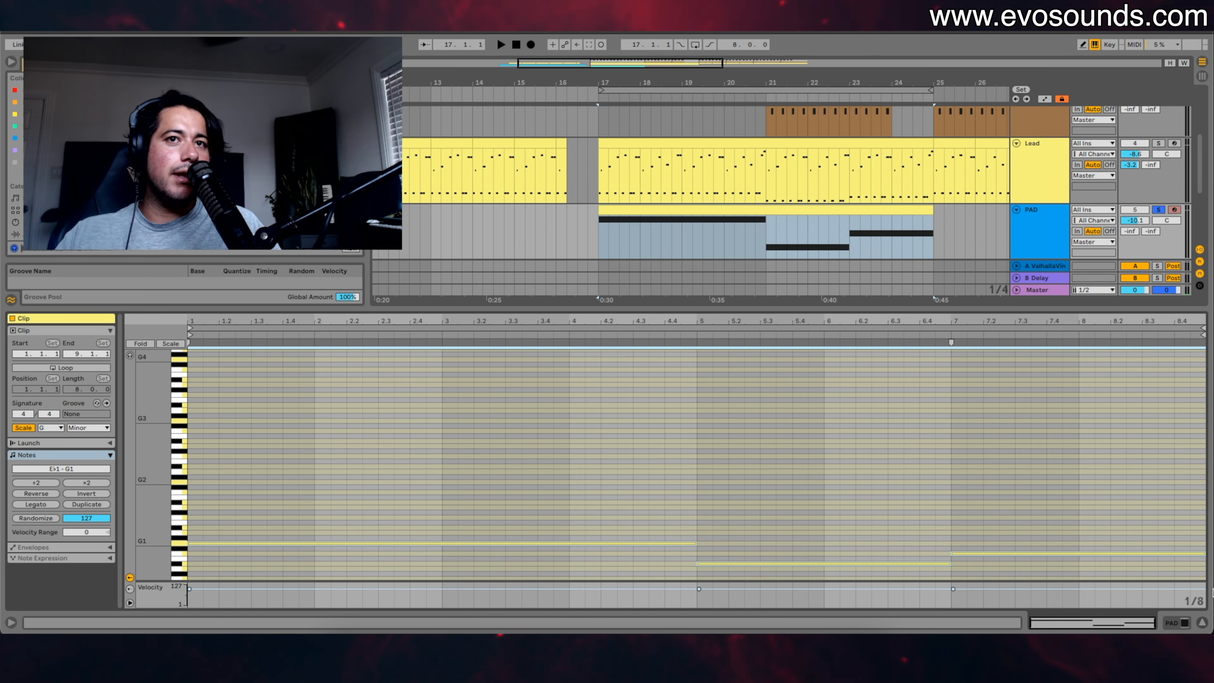
Step: Transpose all notes of the soloed PAD clip up two octaves and play it back
{"action": "key", "text": "shift+Up"}
{"action": "key", "text": "shift+Up"}
{"action": "key", "text": "space"}
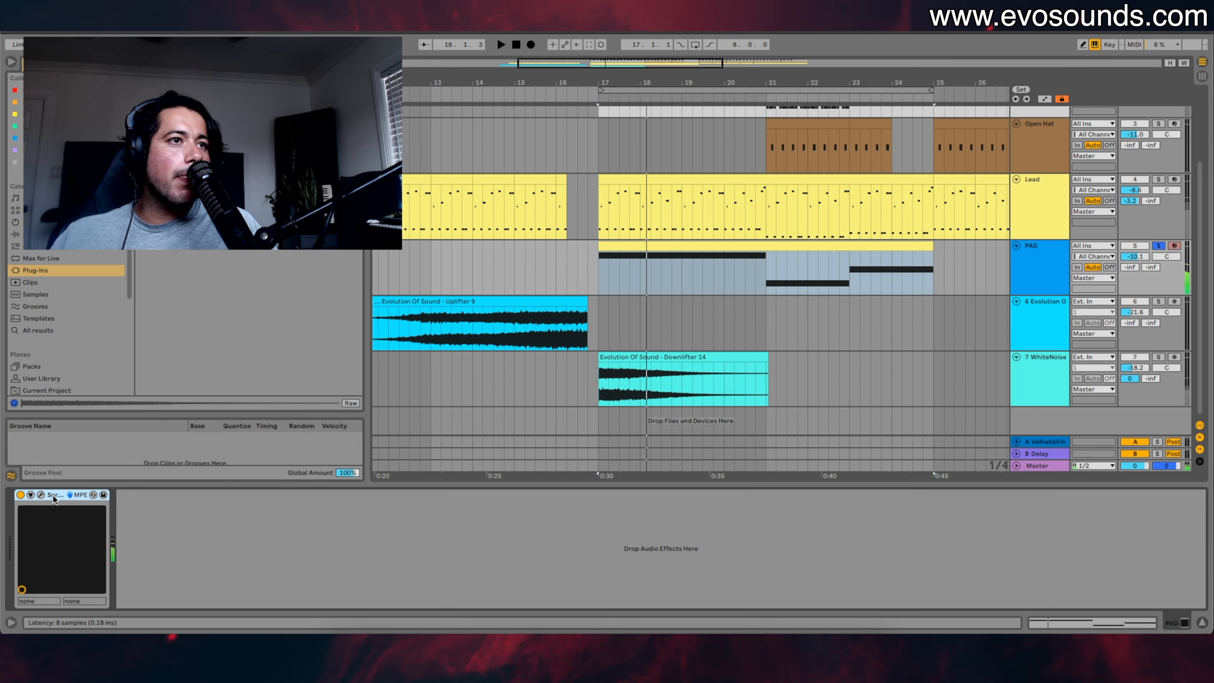
Step: Adjust the Flanger macro in the PAD track's Serum and lower the track's volume to -16.3 dB while listening
{"action": "left_click", "coordinate": [41, 495]}
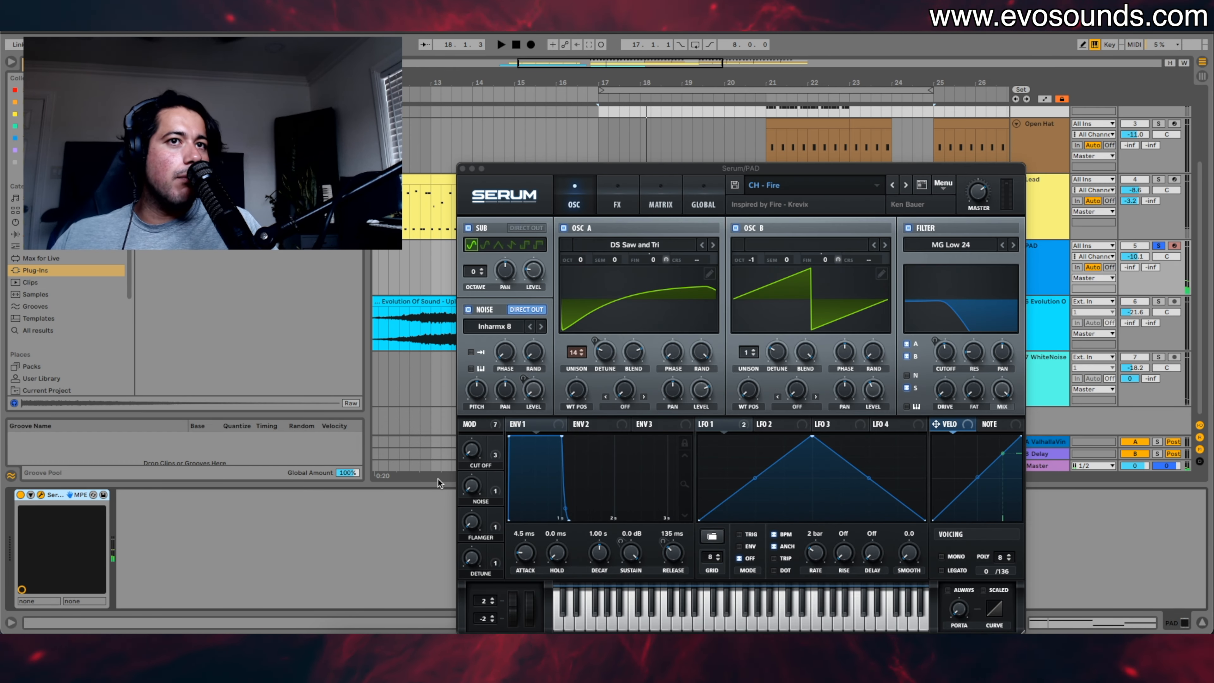
{"action": "key", "text": "space"}
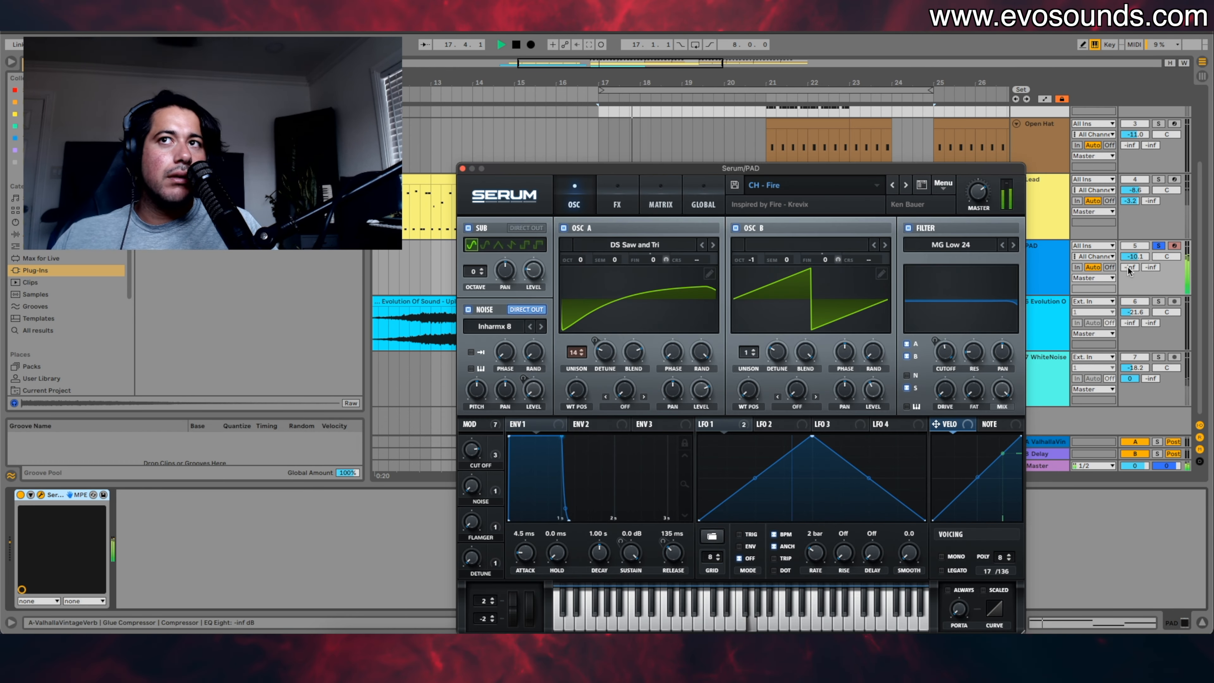
{"action": "left_click_drag", "start_coordinate": [1129, 257], "coordinate": [1129, 274]}
{"action": "key", "text": "space"}
{"action": "left_click_drag", "start_coordinate": [473, 522], "coordinate": [475, 479]}
{"action": "key", "text": "space"}
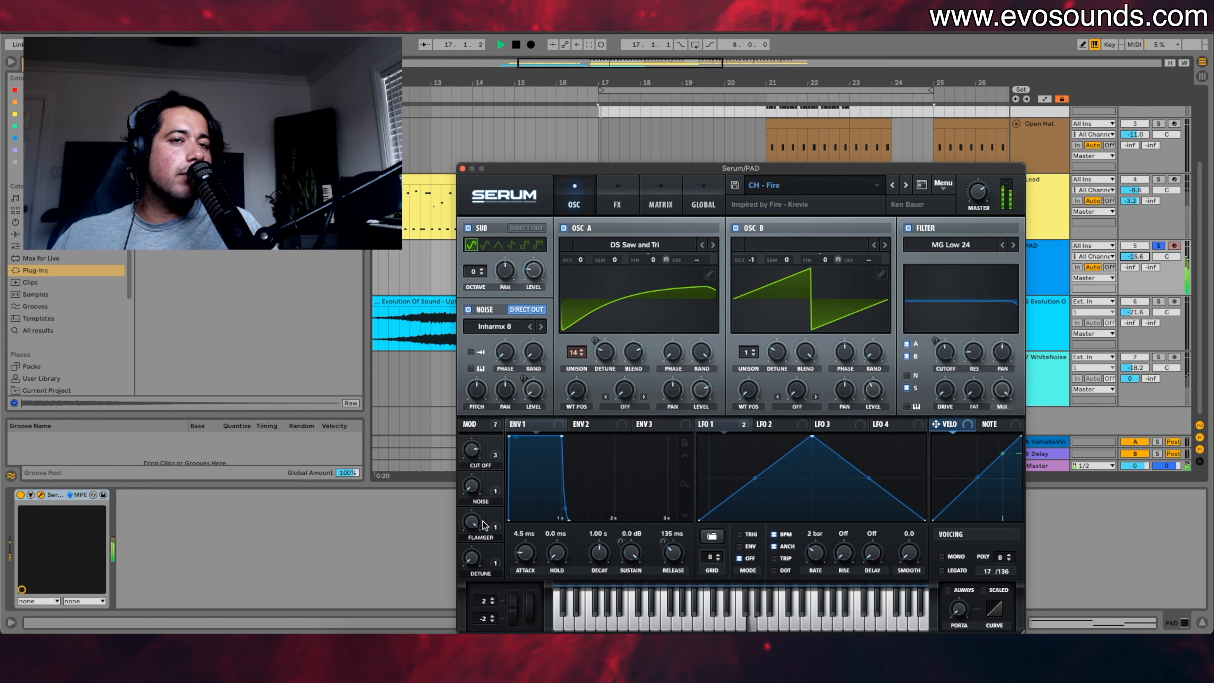
{"action": "key", "text": "space"}
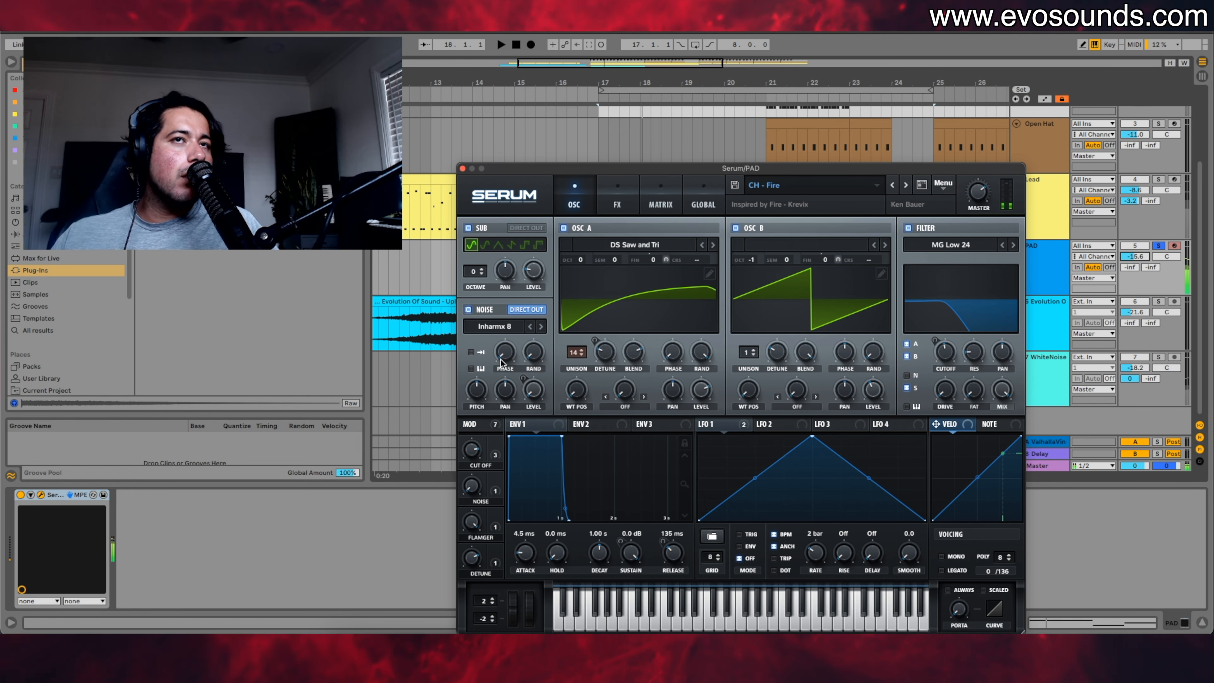
{"action": "key", "text": "space"}
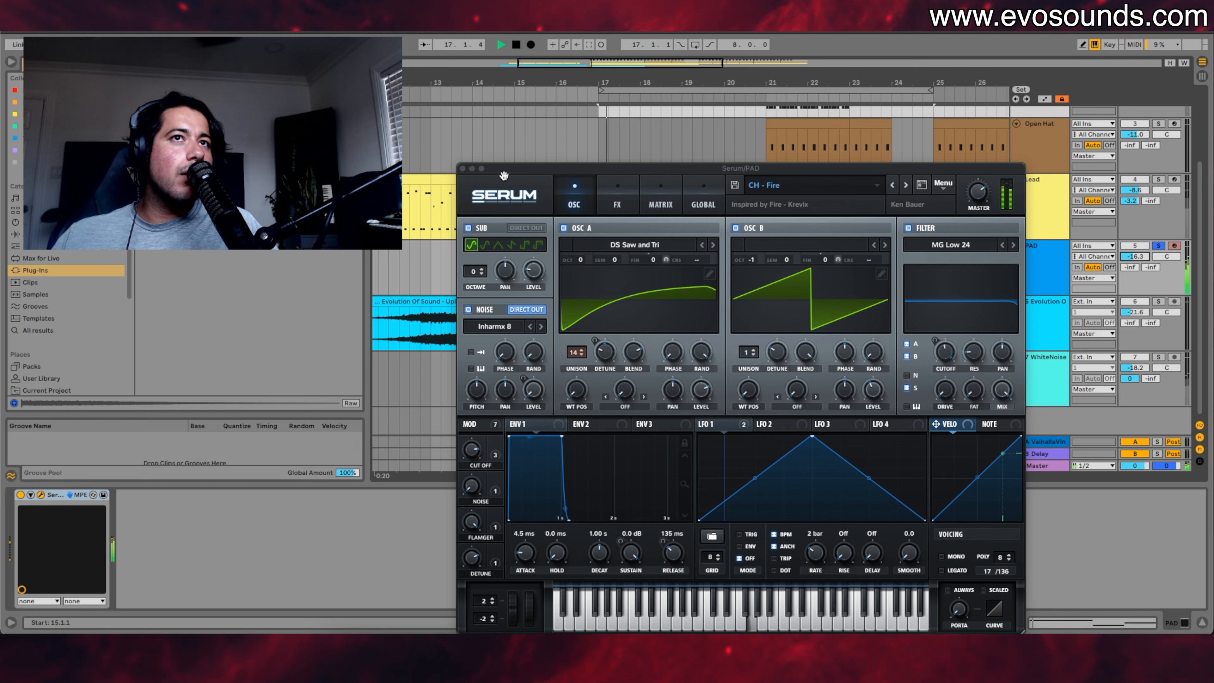
{"action": "left_click", "coordinate": [462, 169]}
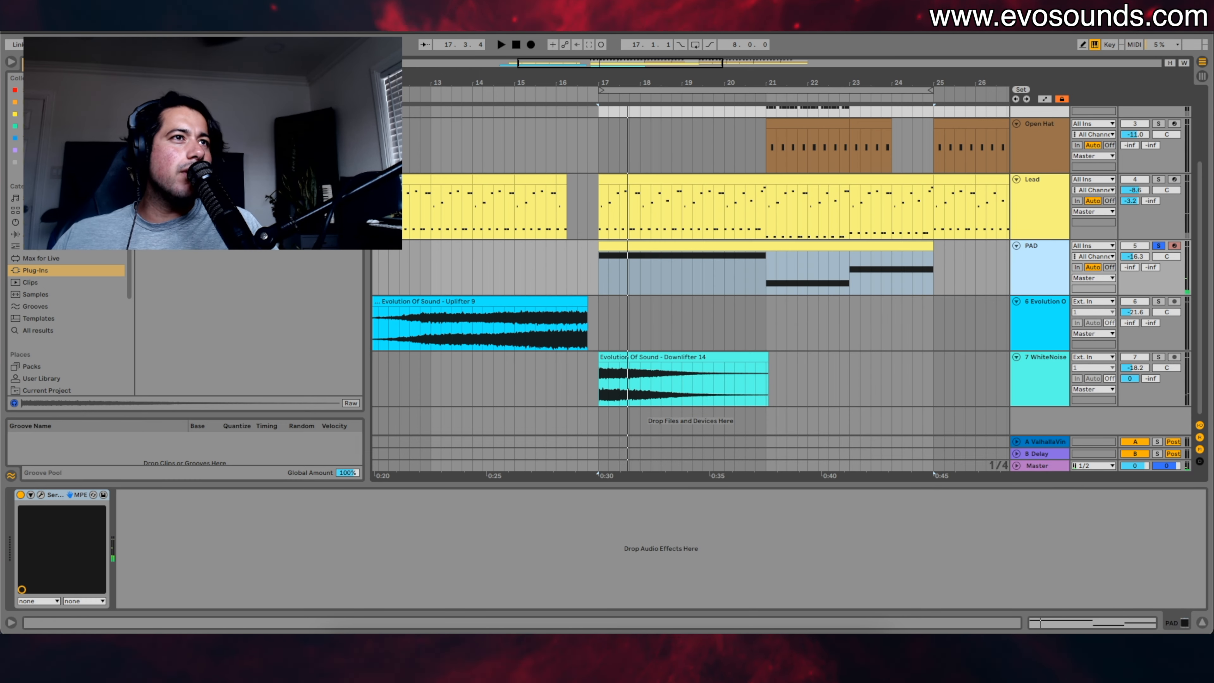
Step: Add an Auto Filter after Serum on the PAD track
{"action": "left_click", "coordinate": [15, 246]}
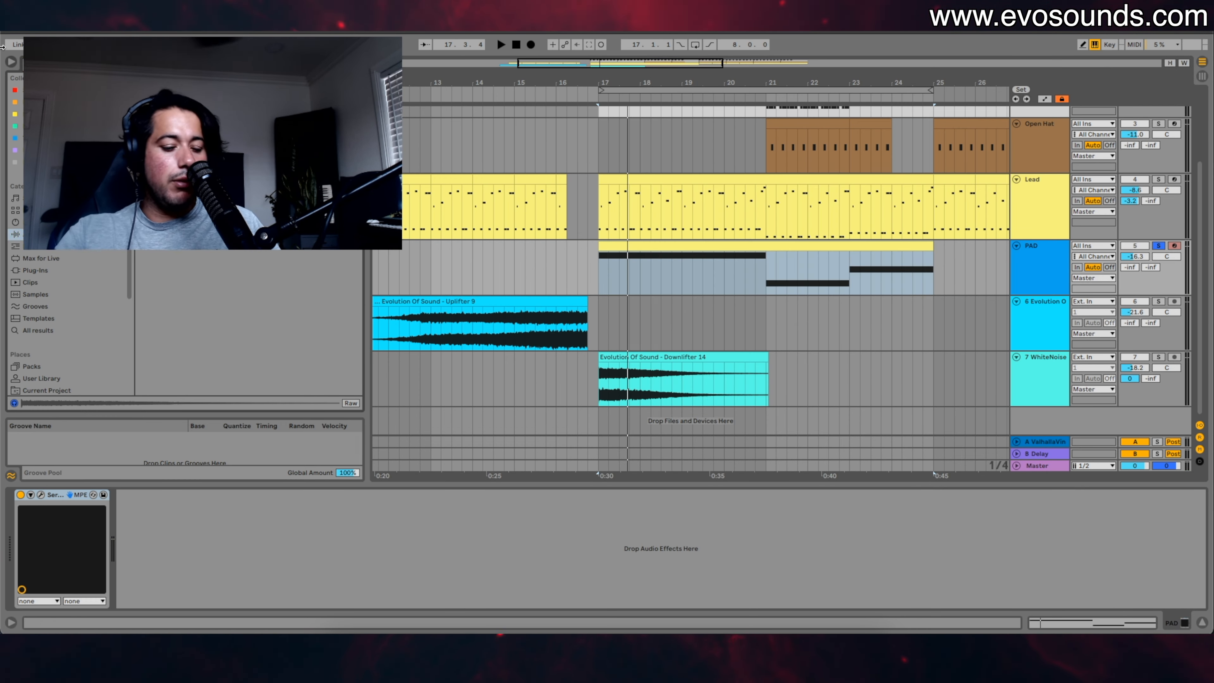
{"action": "left_click_drag", "start_coordinate": [191, 114], "coordinate": [212, 526]}
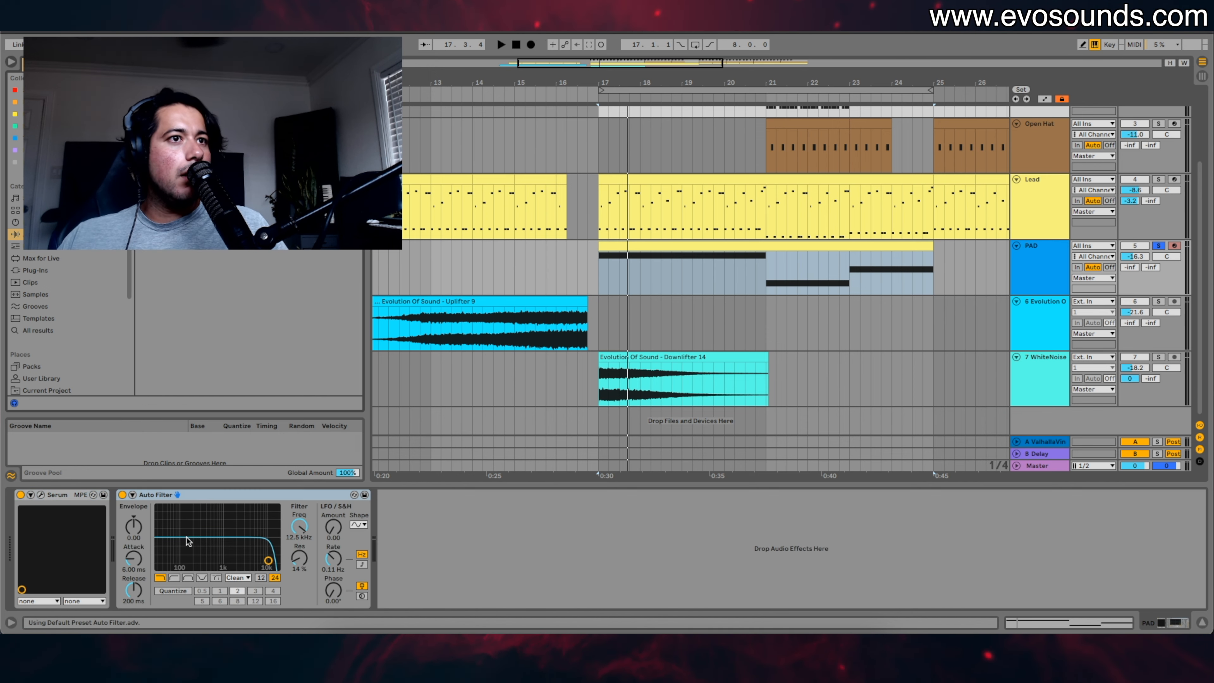
Step: Set the PAD's Auto Filter to LFO amount 30.0, rate 0.16 Hz and cutoff 4.32 kHz during playback
{"action": "left_click_drag", "start_coordinate": [333, 527], "coordinate": [333, 521]}
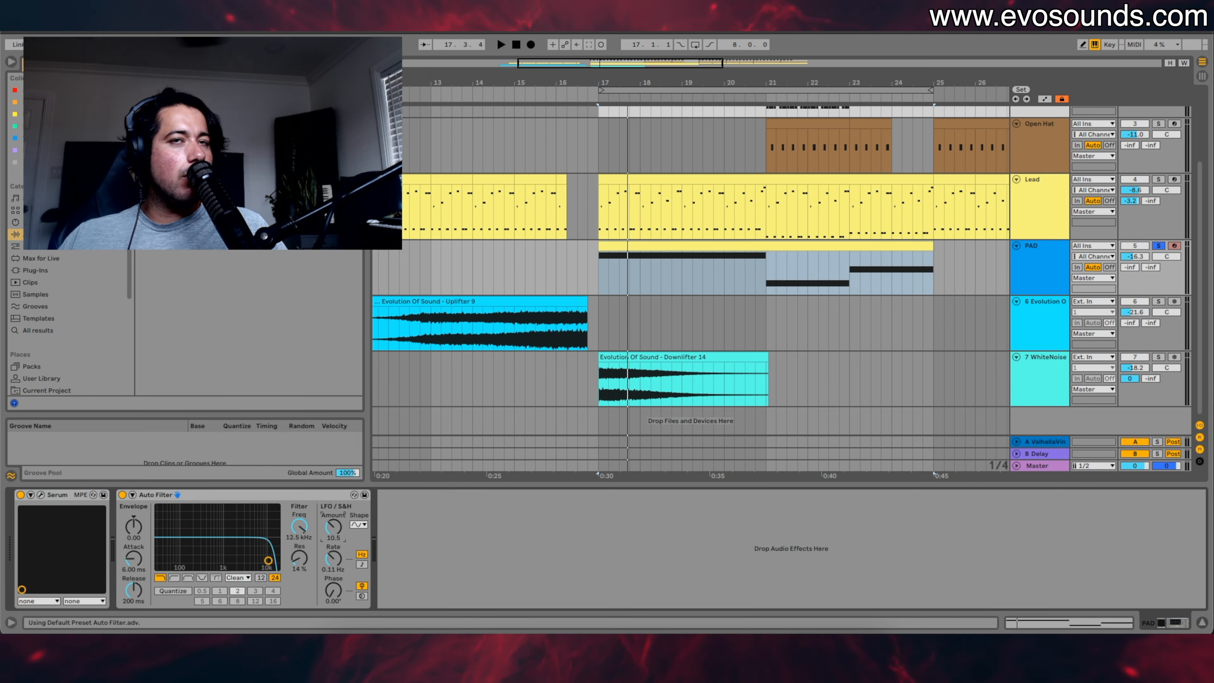
{"action": "key", "text": "space"}
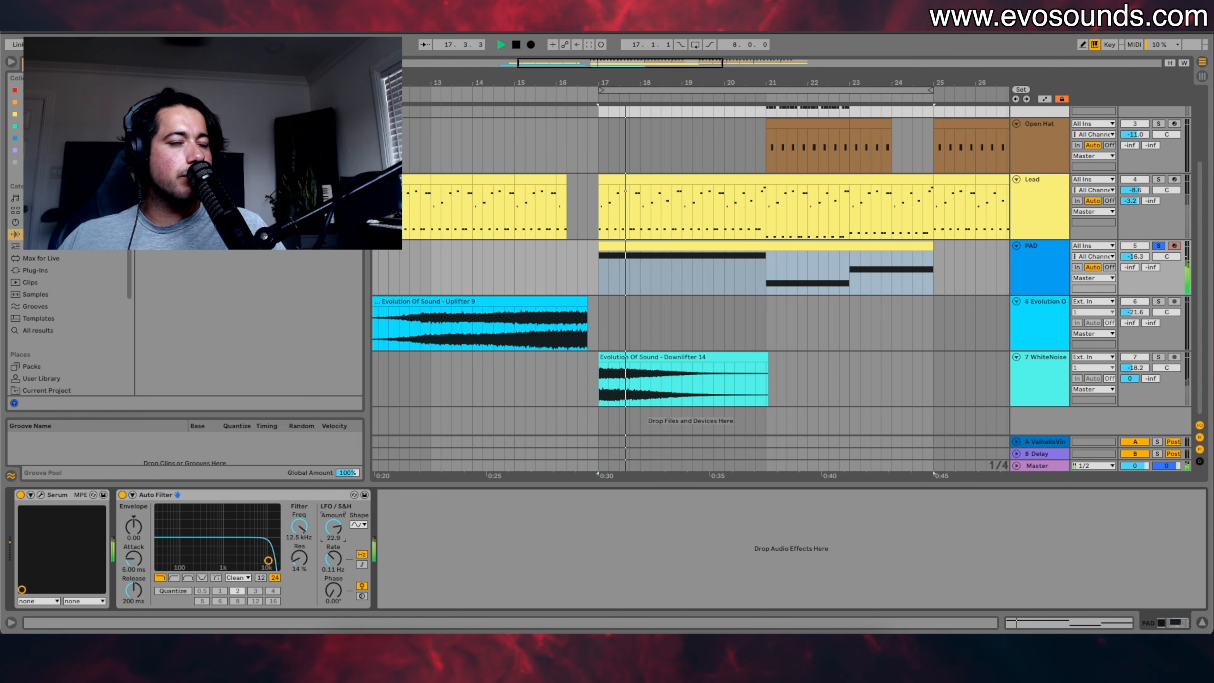
{"action": "left_click_drag", "start_coordinate": [333, 527], "coordinate": [299, 539]}
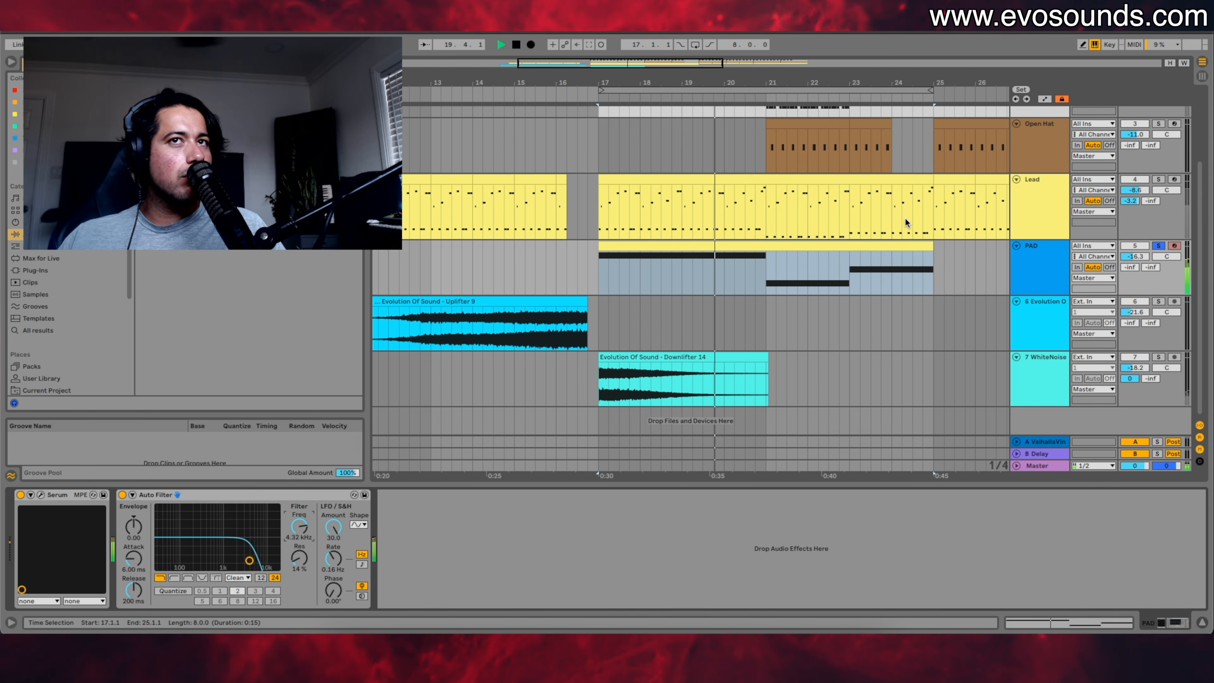
Step: Unsolo the PAD track and play the full arrangement from around bar 15 through the PAD's entry
{"action": "left_click", "coordinate": [1159, 246]}
{"action": "left_click", "coordinate": [412, 270]}
{"action": "key", "text": "space"}
{"action": "key", "text": "space"}
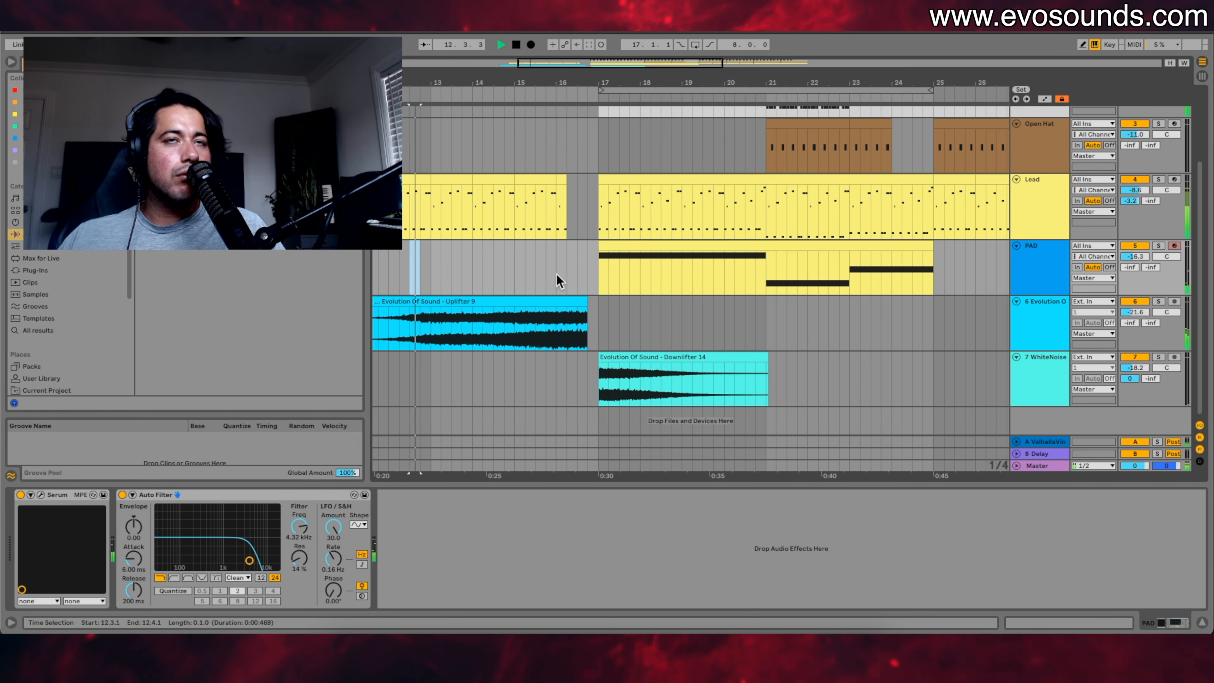
{"action": "left_click", "coordinate": [525, 270]}
{"action": "key", "text": "space"}
{"action": "key", "text": "space"}
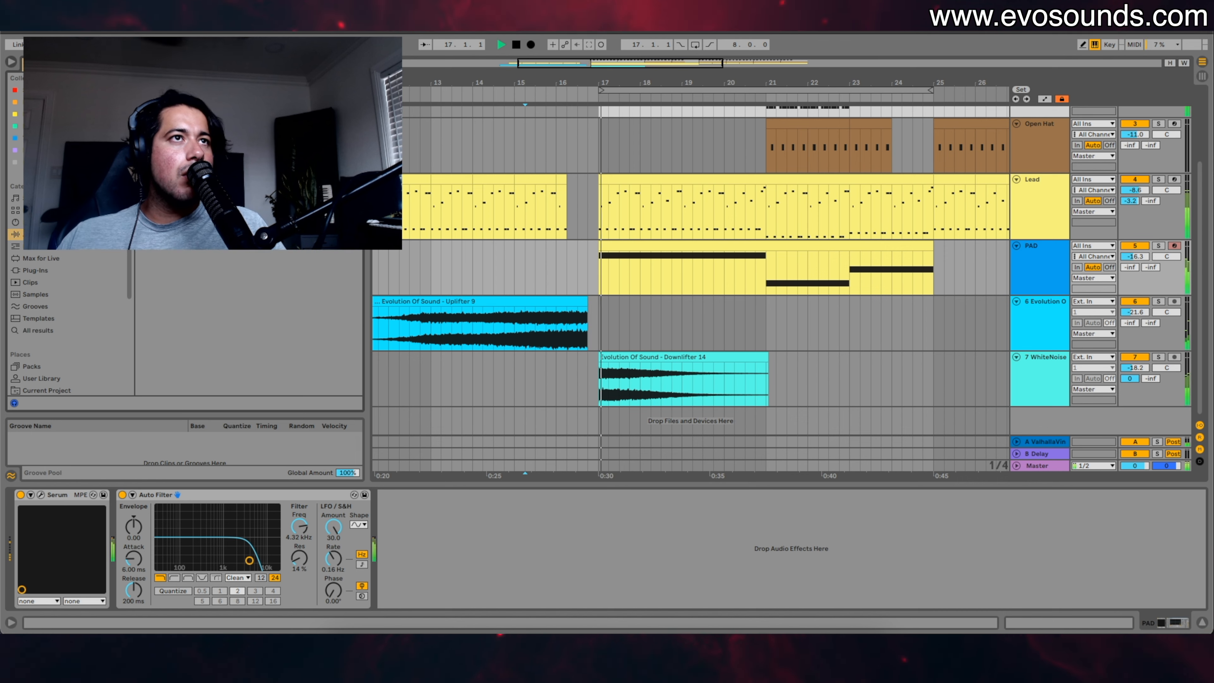
Step: Add an EQ Eight to the PAD with a low cut at 1.29 kHz and raise the track volume to -13.1 dB
{"action": "left_click_drag", "start_coordinate": [434, 543], "coordinate": [436, 546]}
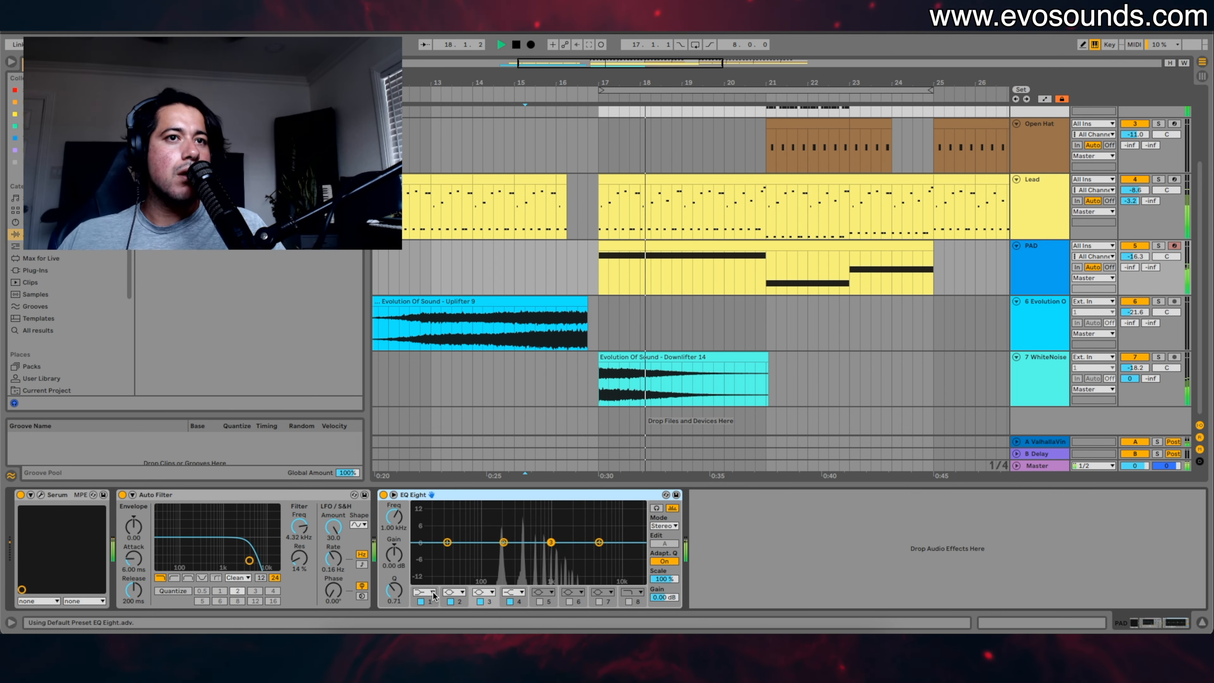
{"action": "left_click_drag", "start_coordinate": [442, 555], "coordinate": [553, 553]}
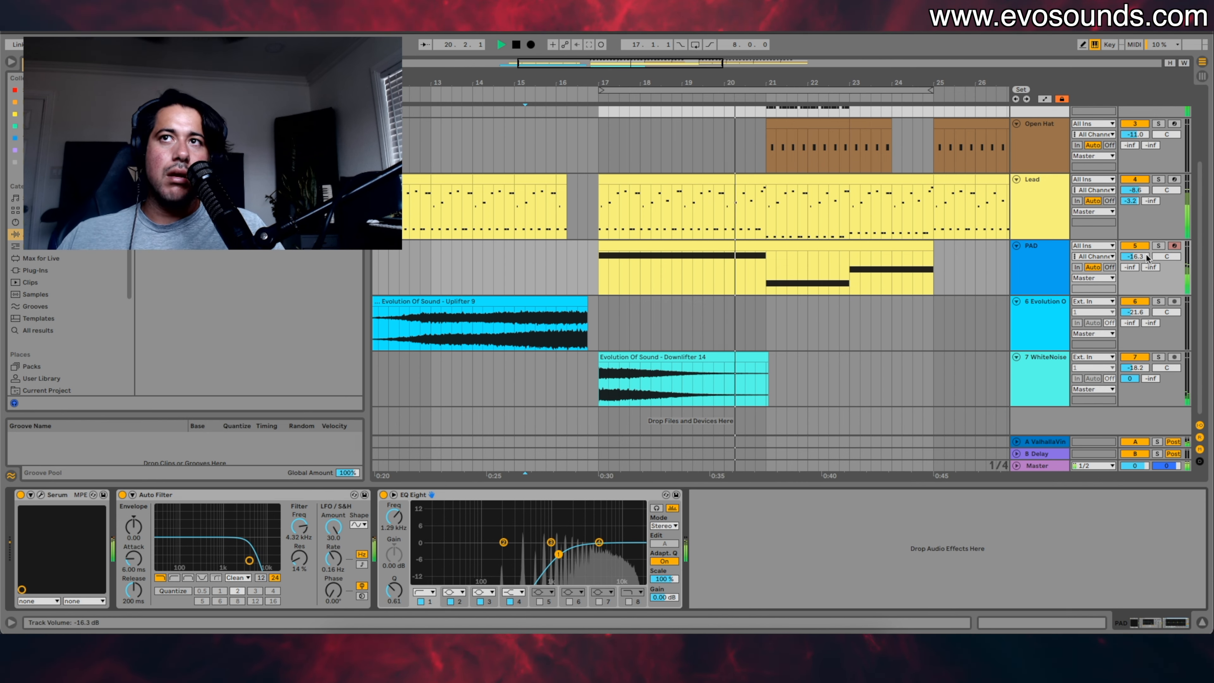
{"action": "left_click_drag", "start_coordinate": [1147, 256], "coordinate": [1147, 262]}
{"action": "left_click", "coordinate": [541, 287]}
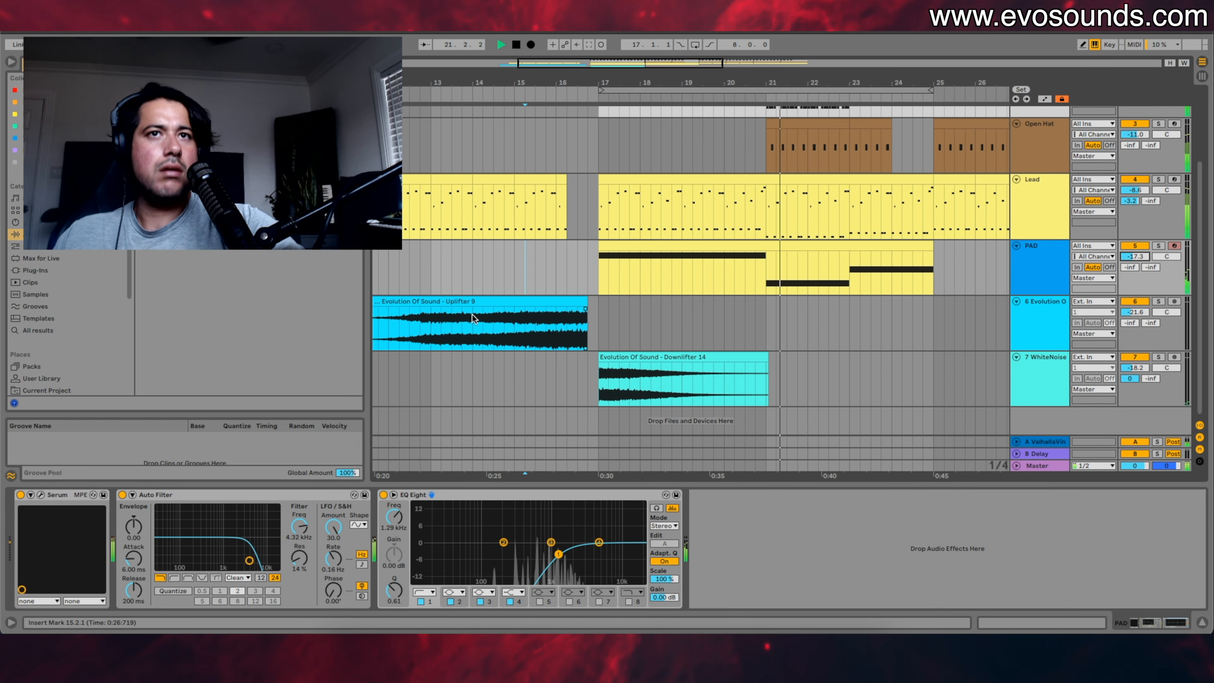
{"action": "left_click_drag", "start_coordinate": [1136, 257], "coordinate": [1136, 237]}
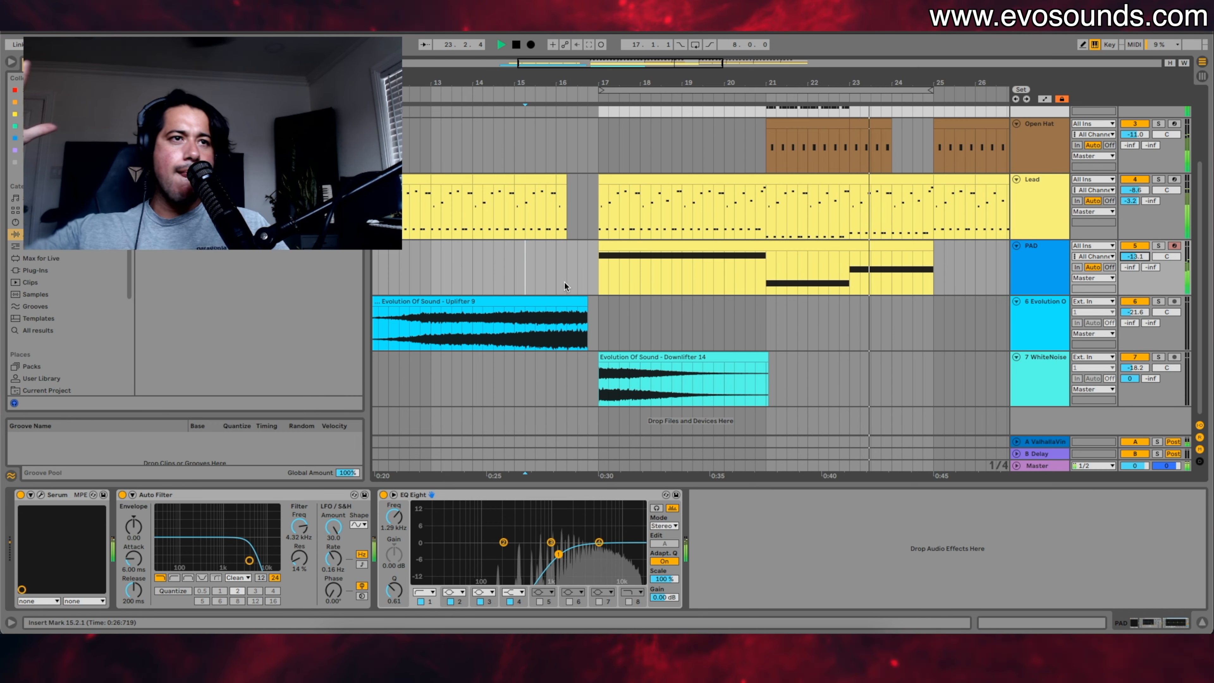
{"action": "key", "text": "space"}
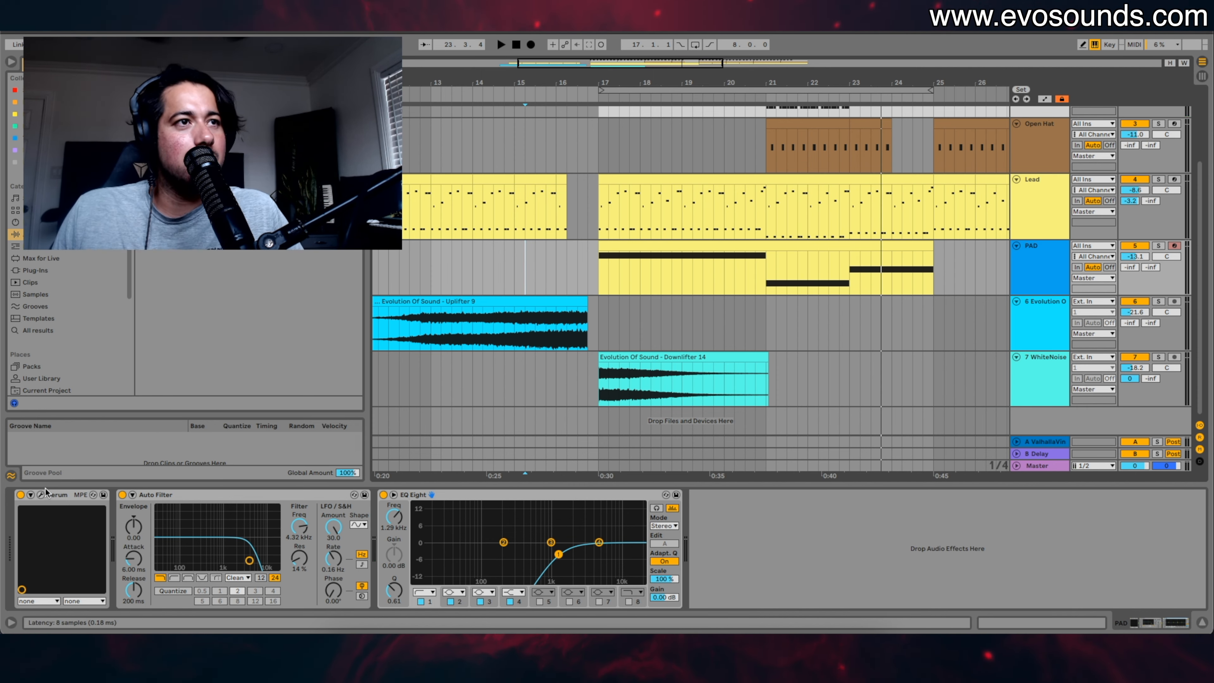
Step: Adjust the Cut Off macro in the PAD track's Serum during playback and raise the track volume to -12.5 dB
{"action": "left_click", "coordinate": [40, 496]}
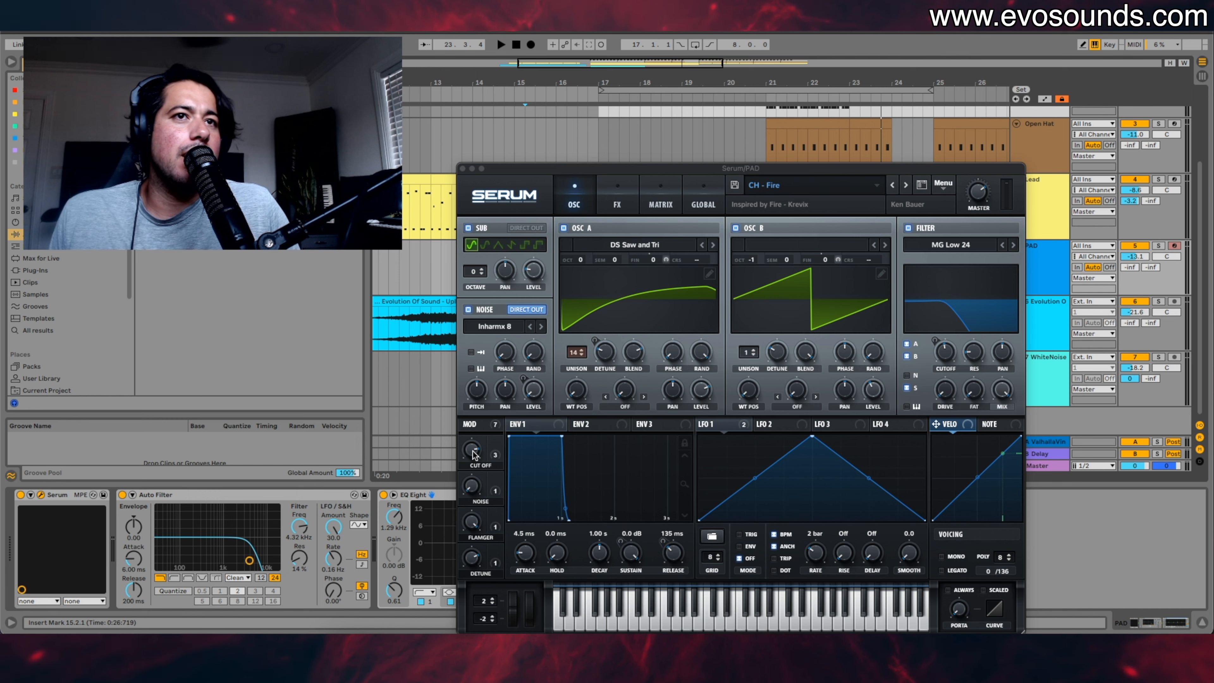
{"action": "left_click_drag", "start_coordinate": [475, 454], "coordinate": [475, 449]}
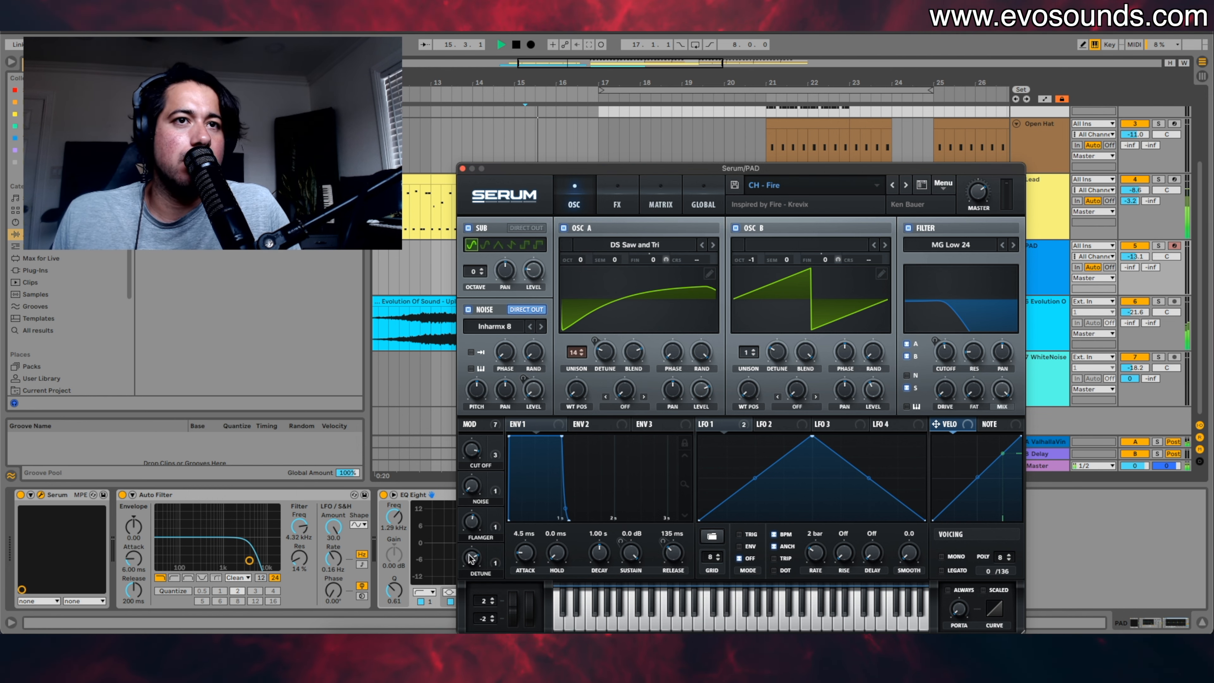
{"action": "left_click_drag", "start_coordinate": [620, 169], "coordinate": [629, 393]}
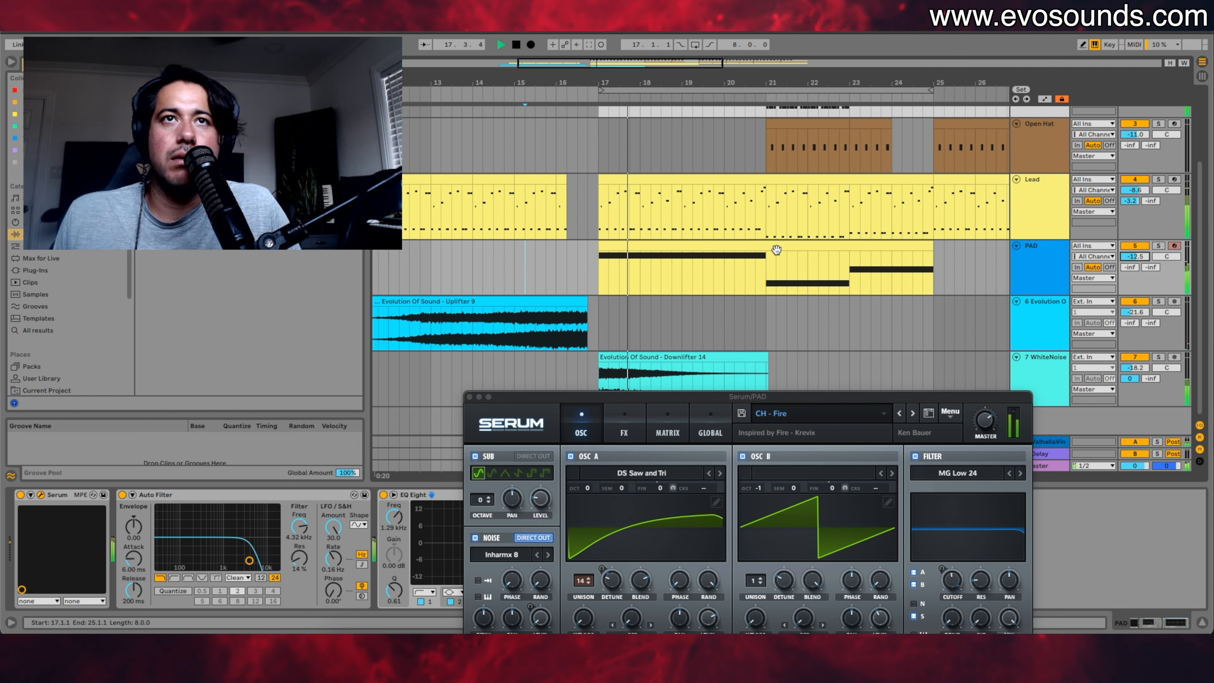
Step: Transpose all PAD clip notes up one octave, then lower the track to -18.4 dB, solo it and close Serum
{"action": "double_click", "coordinate": [756, 255]}
{"action": "key", "text": "space"}
{"action": "left_click", "coordinate": [263, 461]}
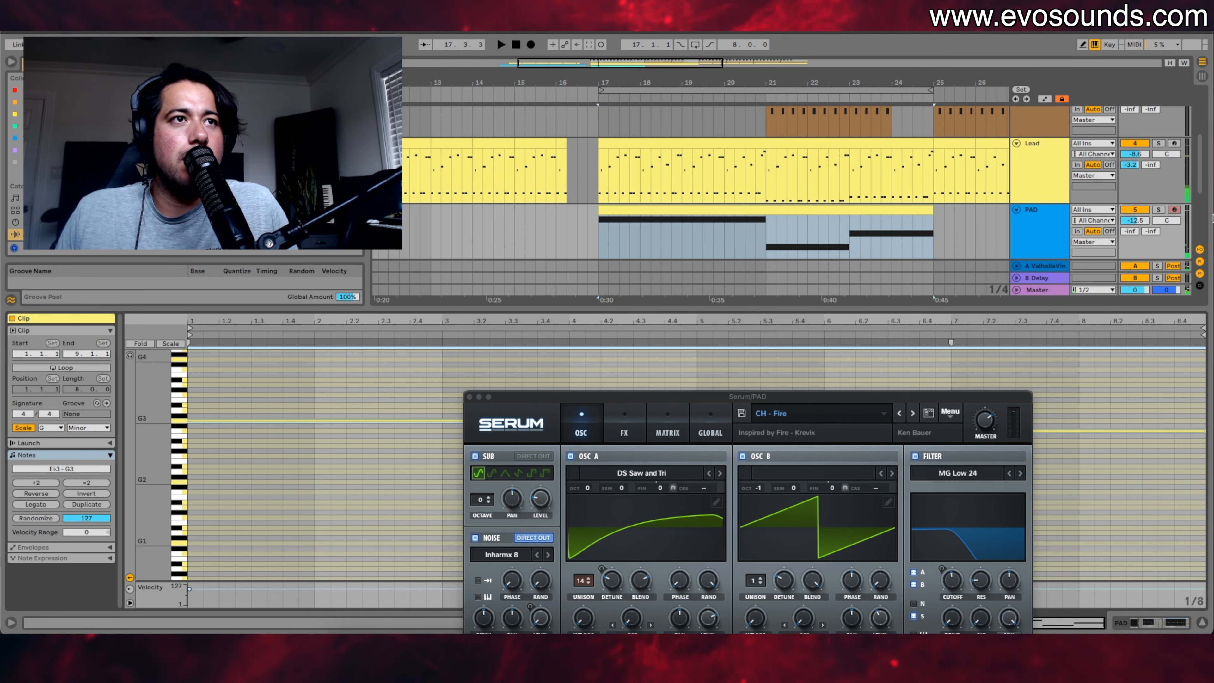
{"action": "key", "text": "shift+Up"}
{"action": "key", "text": "space"}
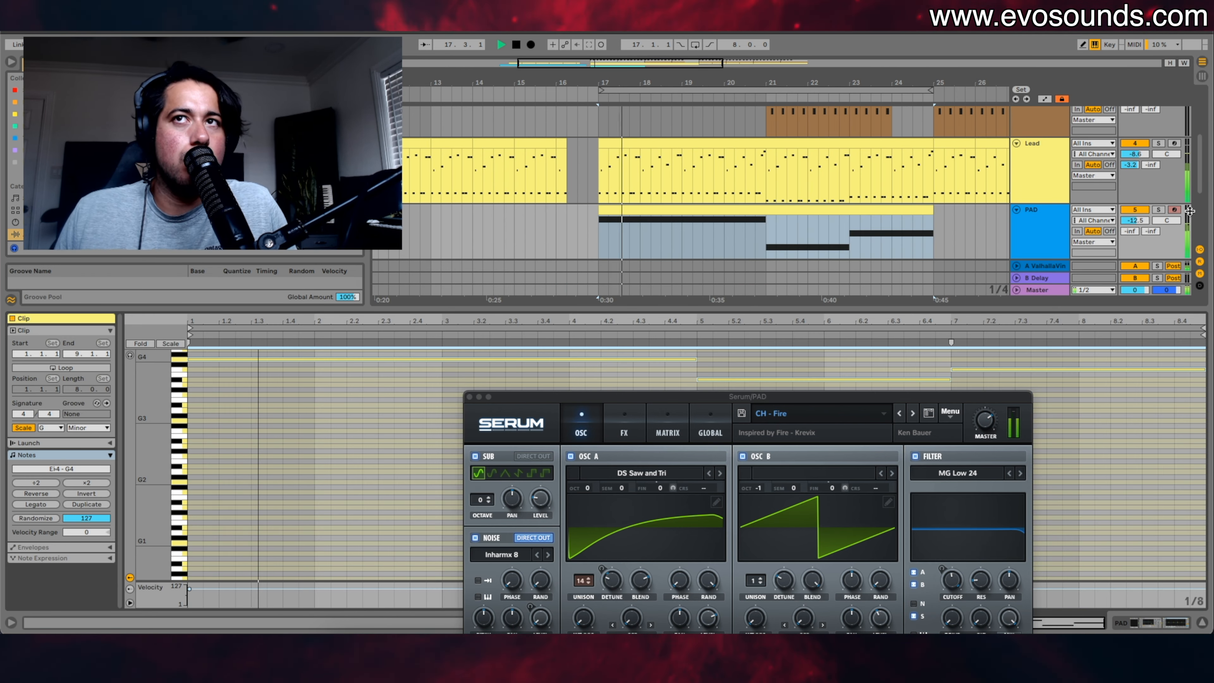
{"action": "left_click_drag", "start_coordinate": [1135, 221], "coordinate": [1135, 230]}
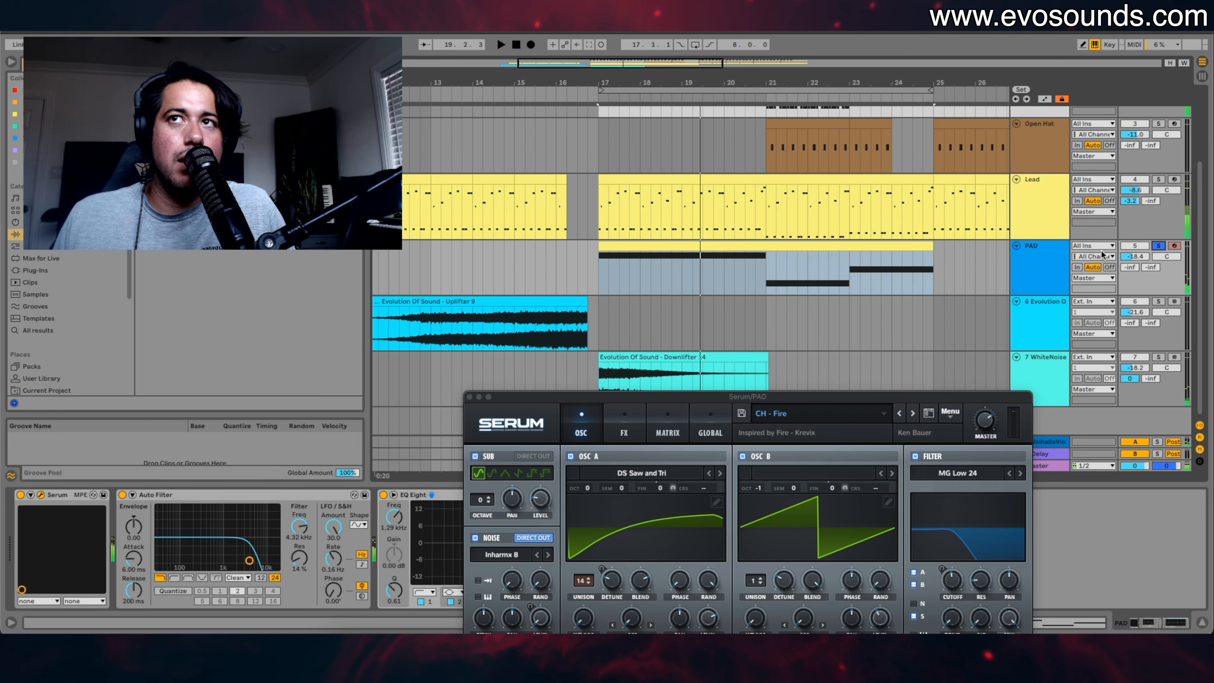
{"action": "left_click", "coordinate": [470, 397]}
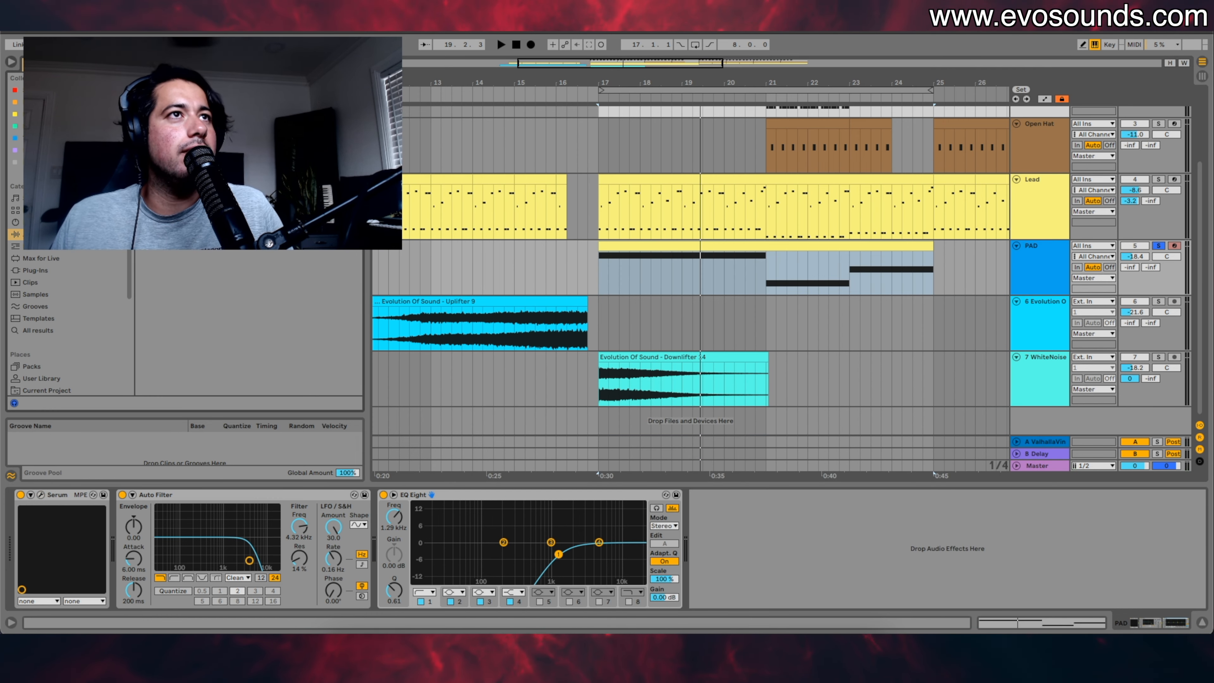
Step: Add a Reverb after the PAD's EQ Eight and enable its input low cut, centring the input filter at about 794 Hz
{"action": "key", "text": "Return"}
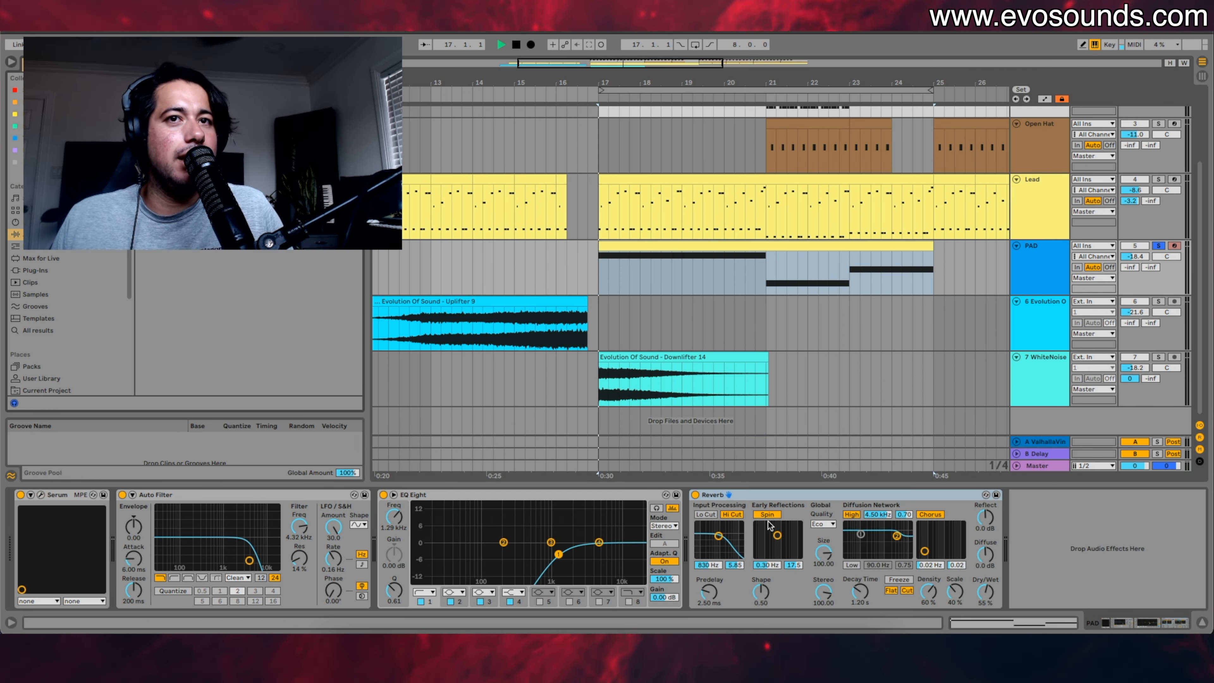
{"action": "key", "text": "space"}
{"action": "left_click", "coordinate": [705, 515]}
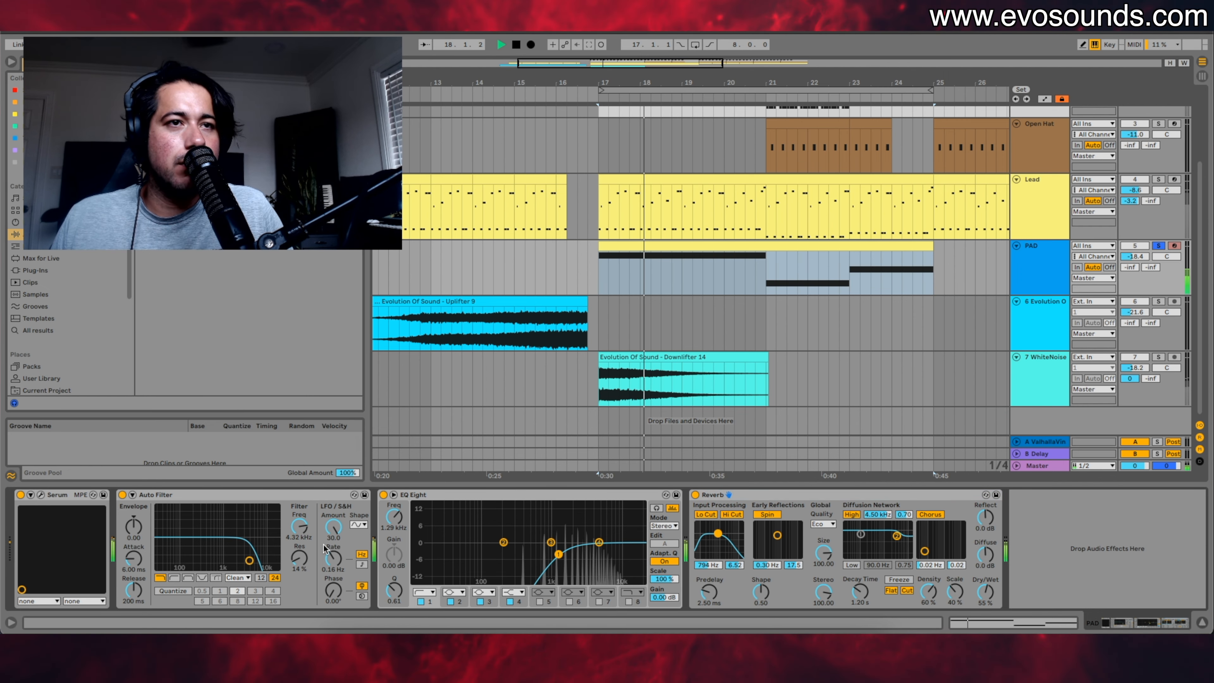
{"action": "left_click_drag", "start_coordinate": [718, 536], "coordinate": [718, 533]}
Step: Set the PAD's Auto Filter to LFO amount 14.0, rate 0.32 Hz, cutoff 7.43 kHz and resonance 42 %
{"action": "key", "text": "space"}
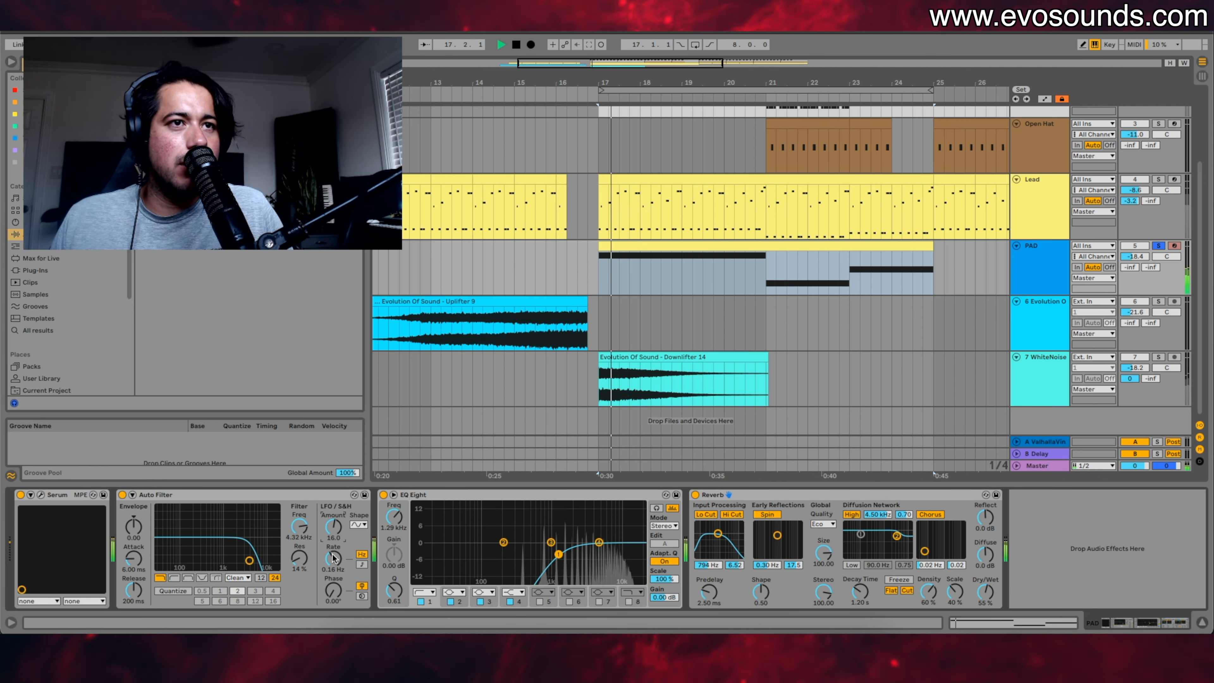
{"action": "left_click_drag", "start_coordinate": [333, 526], "coordinate": [333, 536]}
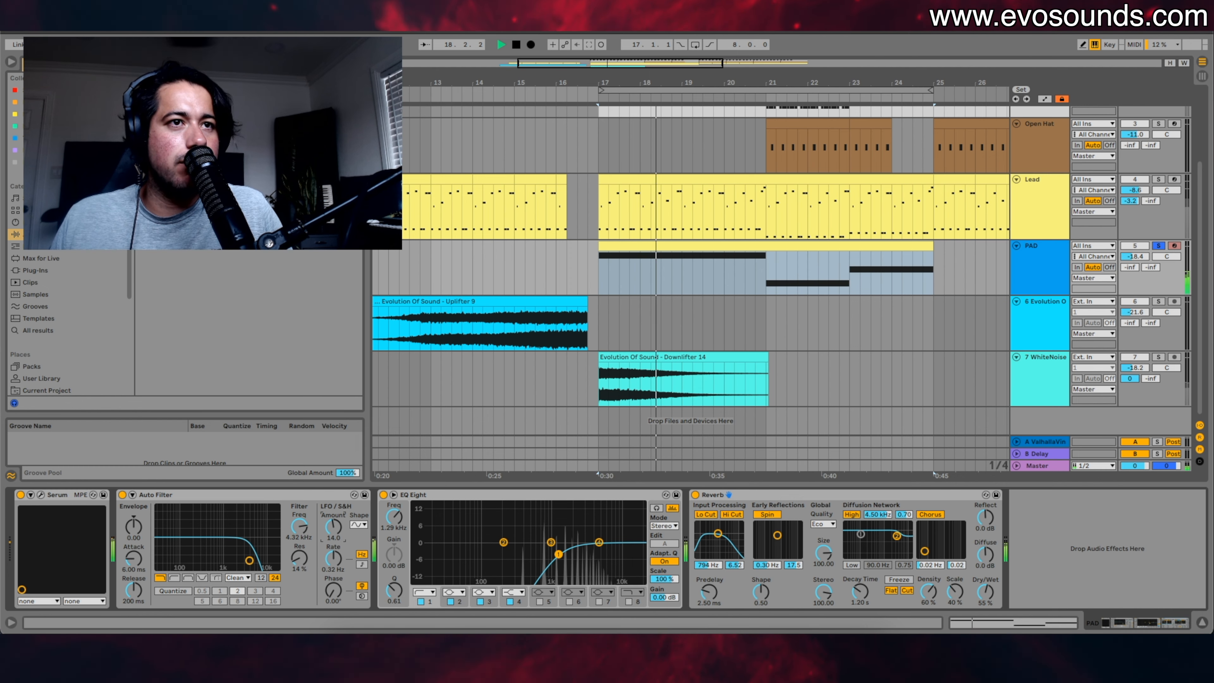
{"action": "left_click_drag", "start_coordinate": [249, 560], "coordinate": [258, 547]}
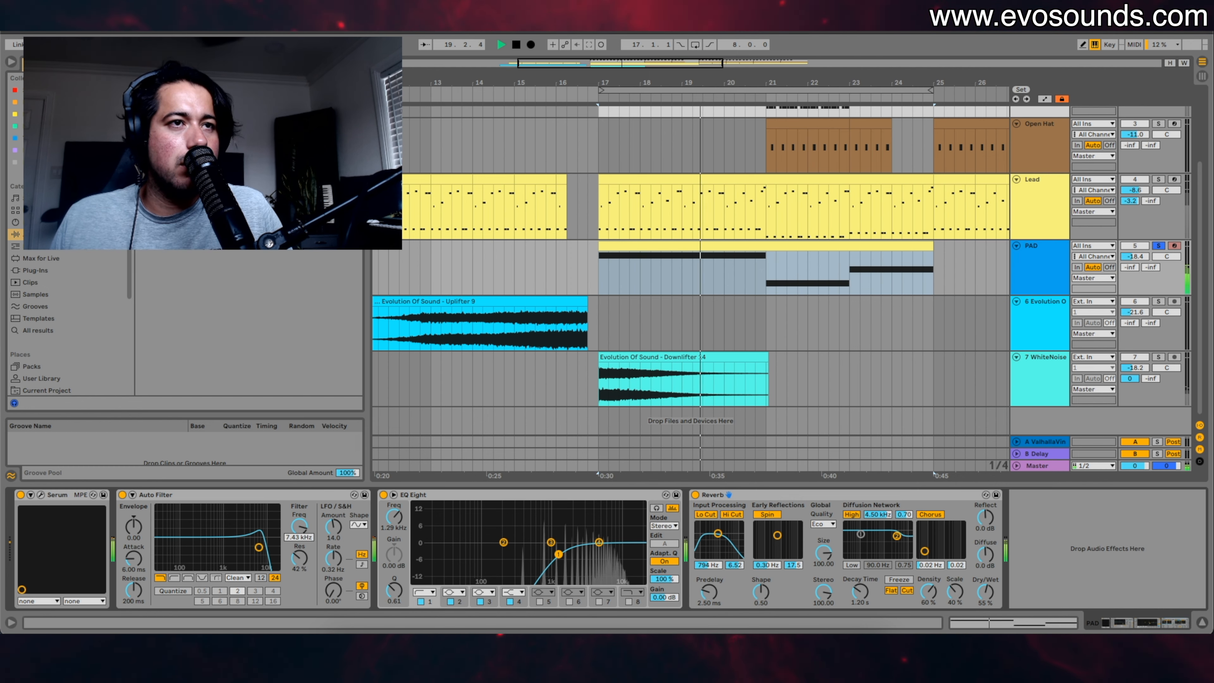
Step: Duplicate the PAD clip to bar 25, then lower the EQ Eight low cut to about 445 Hz and enable a high cut
{"action": "key", "text": "ctrl+d"}
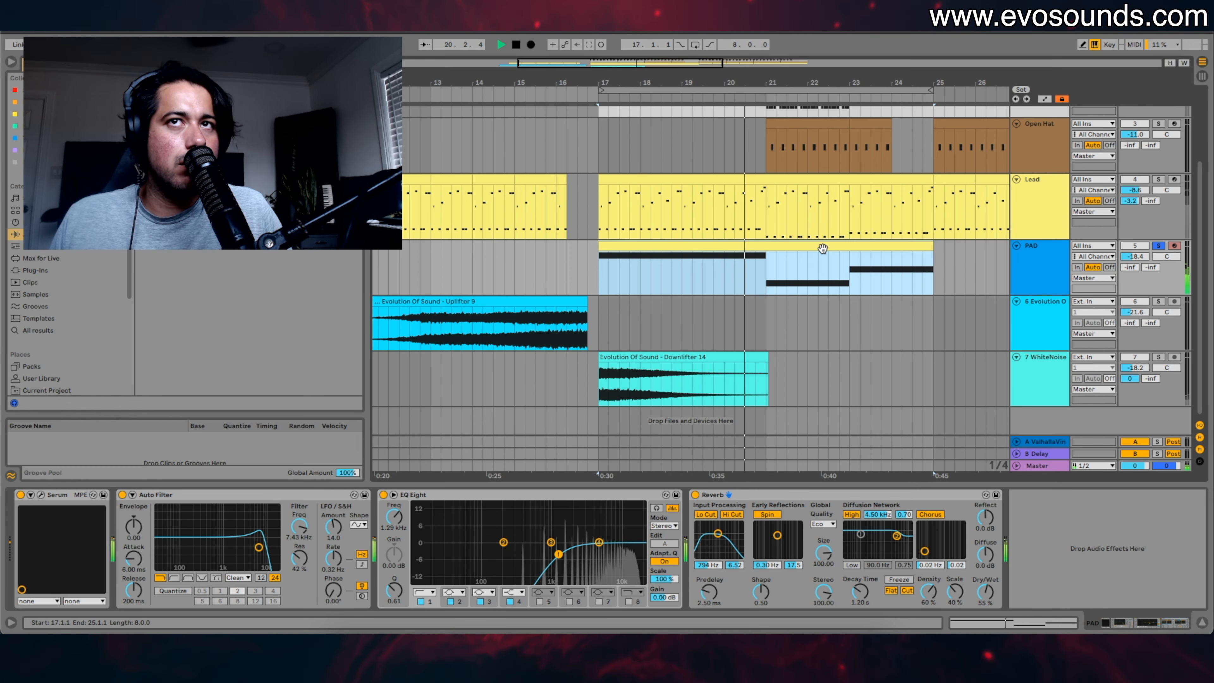
{"action": "left_click", "coordinate": [832, 428]}
{"action": "left_click_drag", "start_coordinate": [567, 553], "coordinate": [528, 569]}
{"action": "left_click", "coordinate": [629, 602]}
{"action": "key", "text": "space"}
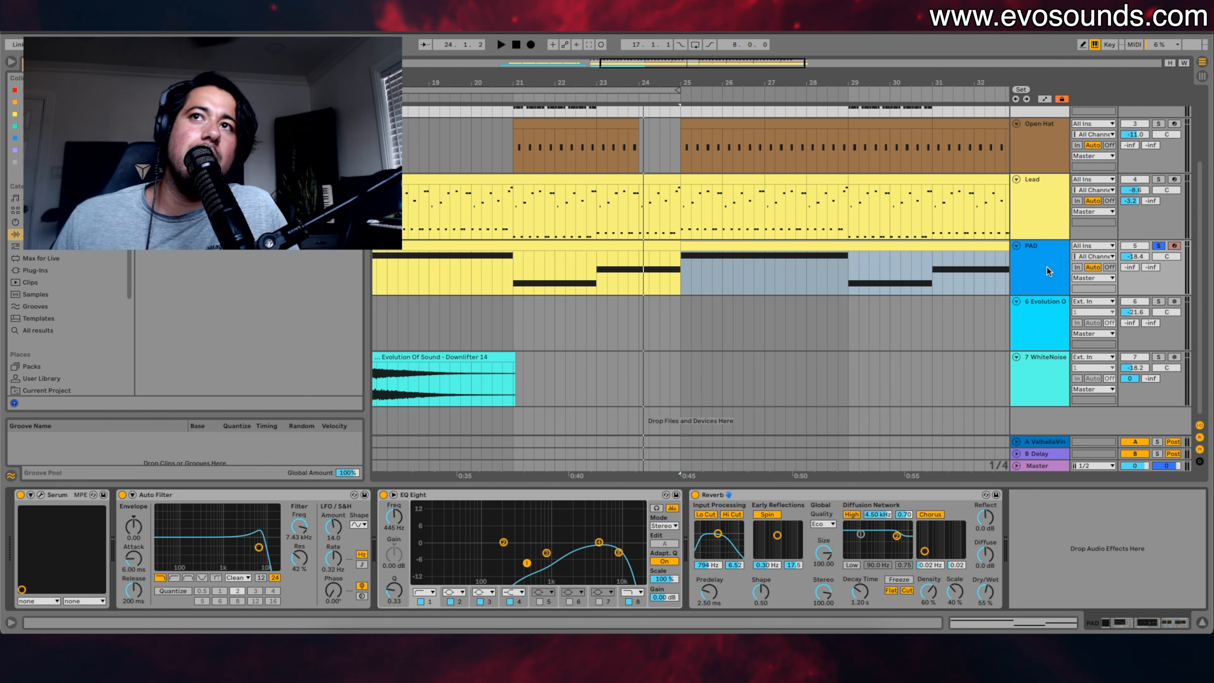
Step: Unsolo the PAD, set its volume to -16.9 dB and play the full mix from bar 15.4
{"action": "left_click", "coordinate": [1158, 245]}
{"action": "scroll", "coordinate": [526, 304], "scroll_direction": "left", "scroll_amount": 10}
{"action": "left_click", "coordinate": [481, 285]}
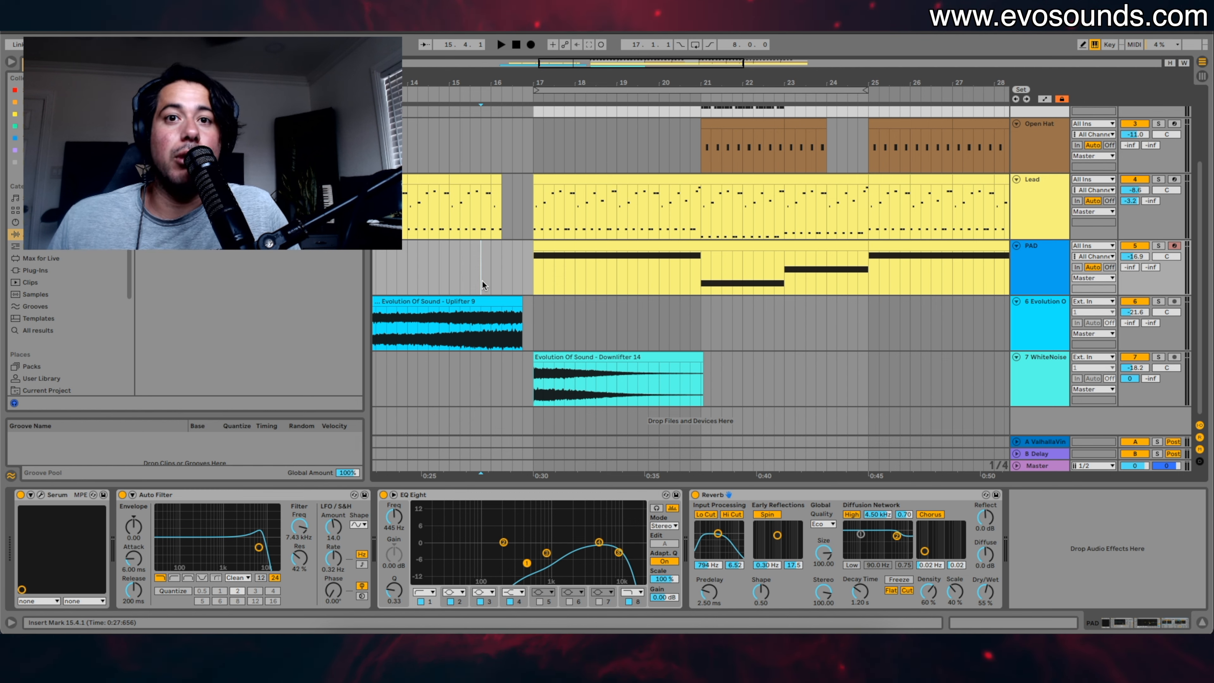
{"action": "key", "text": "space"}
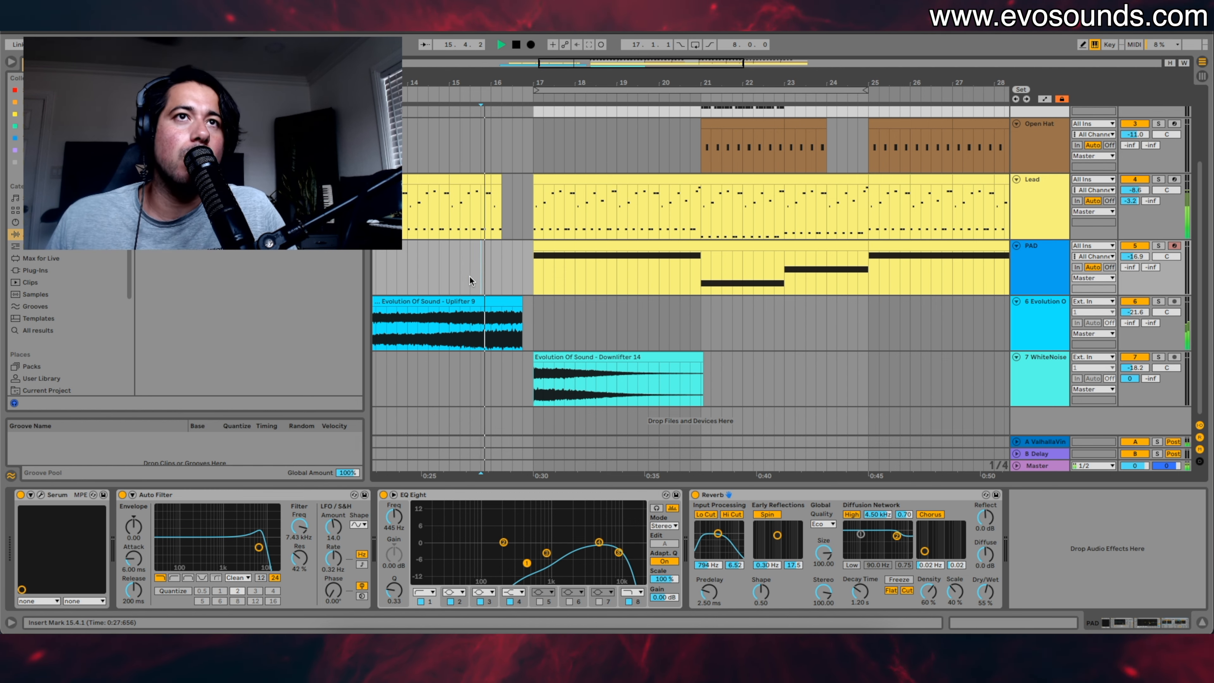
Step: Extend the Uplifter 9 clip so that it ends at bar 17
{"action": "left_click", "coordinate": [521, 300]}
{"action": "left_click_drag", "start_coordinate": [520, 300], "coordinate": [533, 292]}
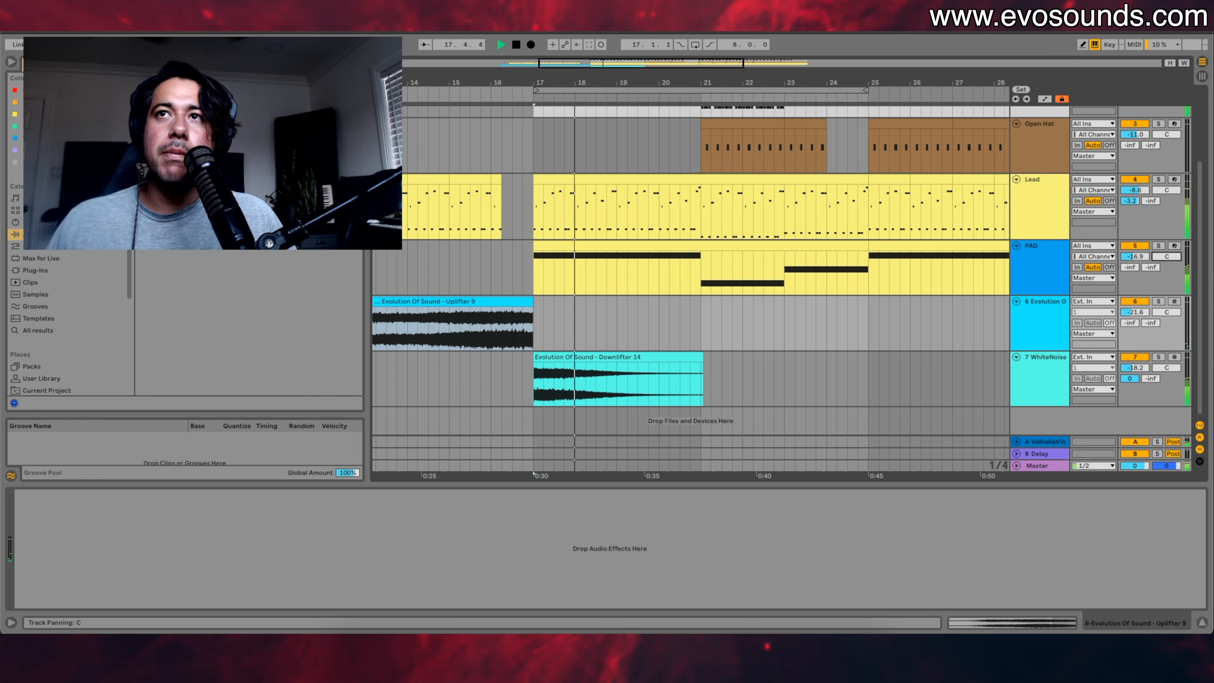
Step: Transpose the first PAD clip's notes down one octave and rebalance the track's volume during playback
{"action": "left_click_drag", "start_coordinate": [1135, 256], "coordinate": [1135, 282]}
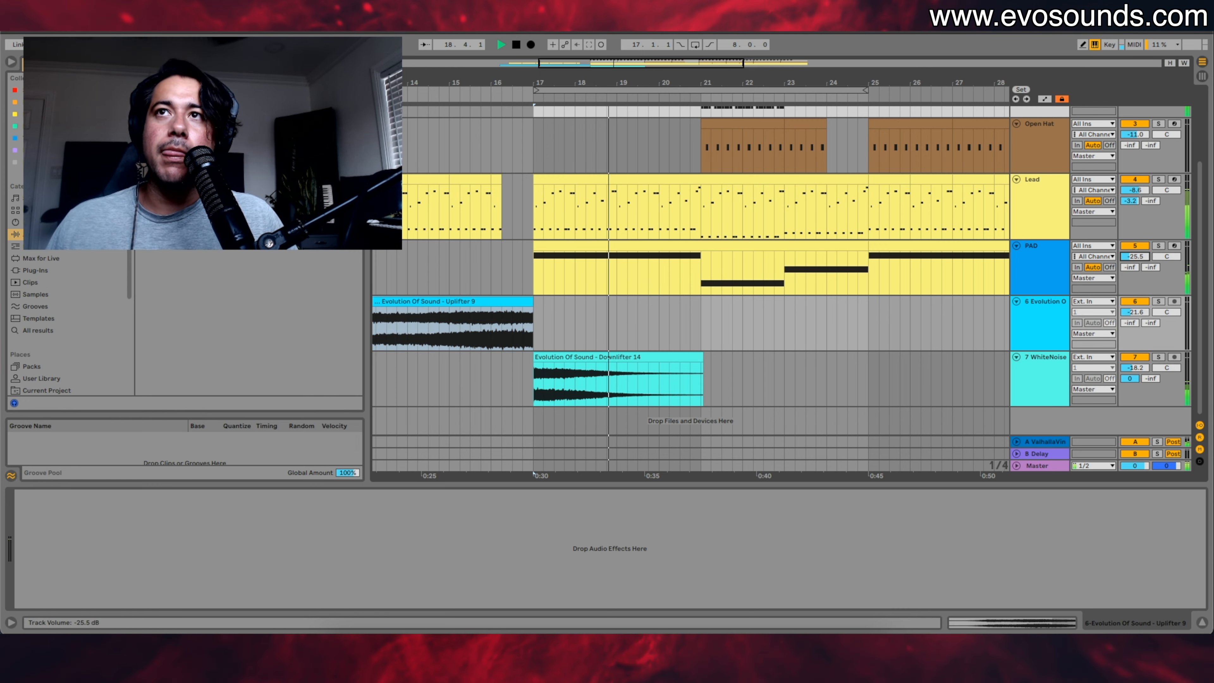
{"action": "left_click", "coordinate": [1044, 275]}
{"action": "double_click", "coordinate": [704, 247]}
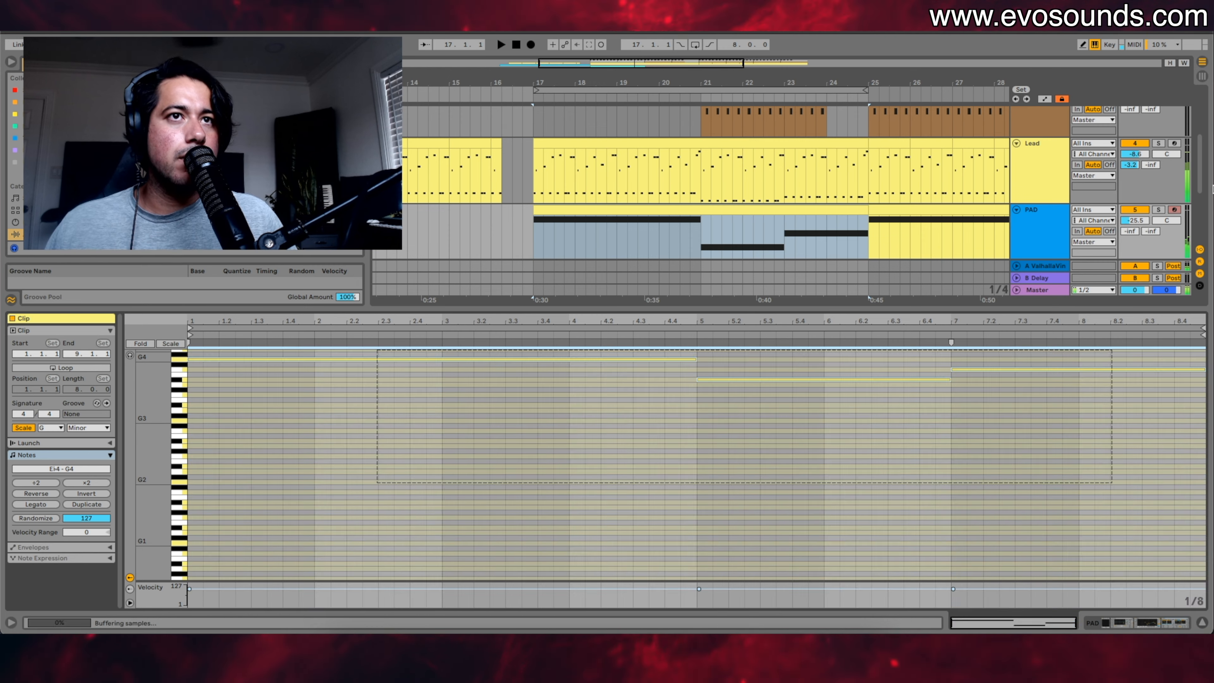
{"action": "key", "text": "shift+Down"}
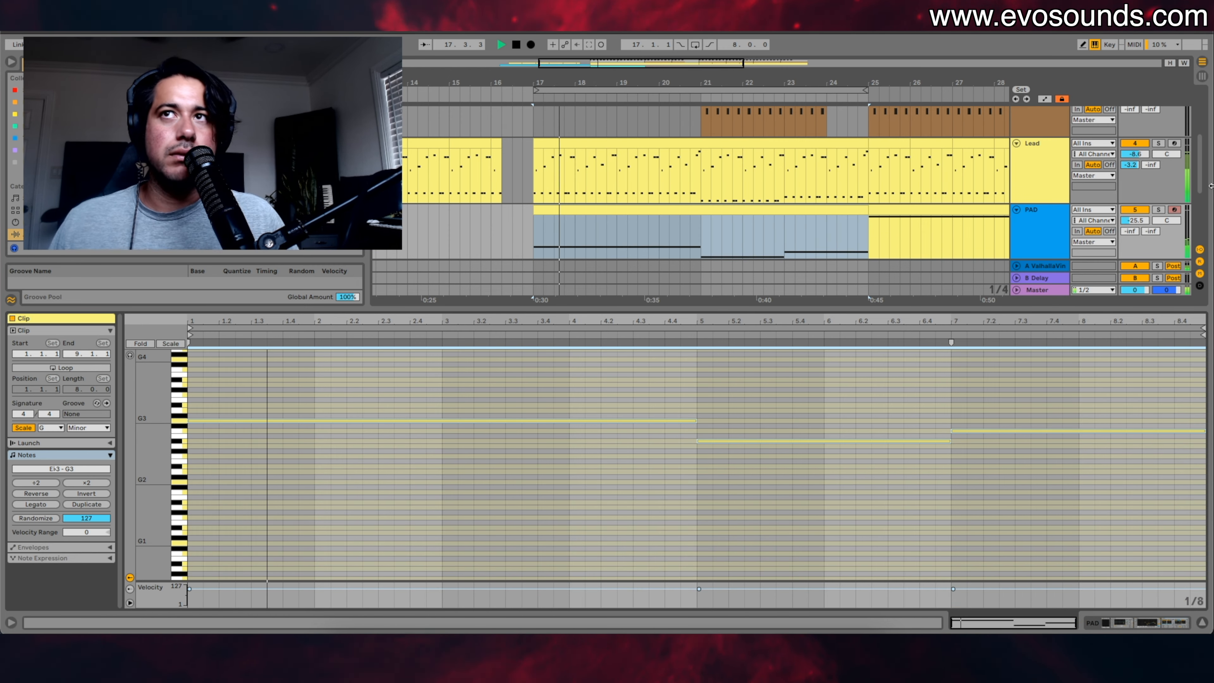
{"action": "left_click_drag", "start_coordinate": [1135, 220], "coordinate": [1135, 202]}
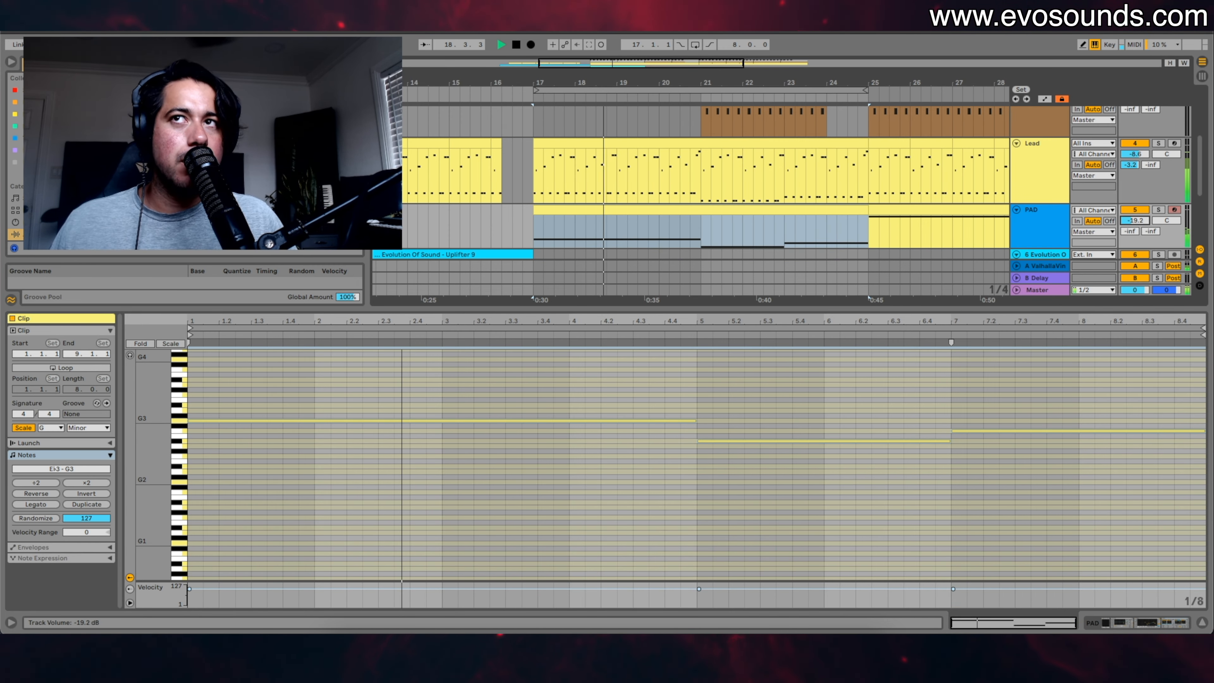
Step: Raise the high cut in the PAD's EQ Eight and set the Auto Filter to cutoff 8.13 kHz and LFO amount 15.5
{"action": "left_click", "coordinate": [1033, 225]}
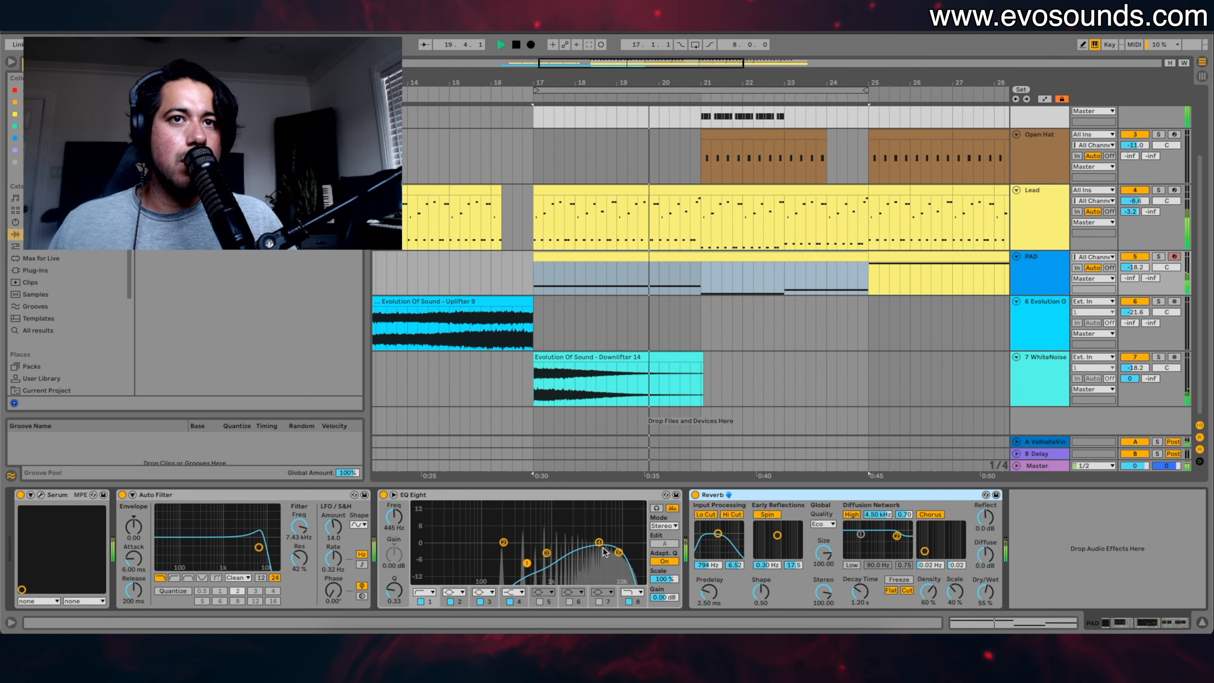
{"action": "mouse_move", "coordinate": [619, 553]}
{"action": "left_mouse_down"}
{"action": "mouse_move", "coordinate": [633, 556]}
{"action": "mouse_move", "coordinate": [600, 543]}
{"action": "left_mouse_up"}
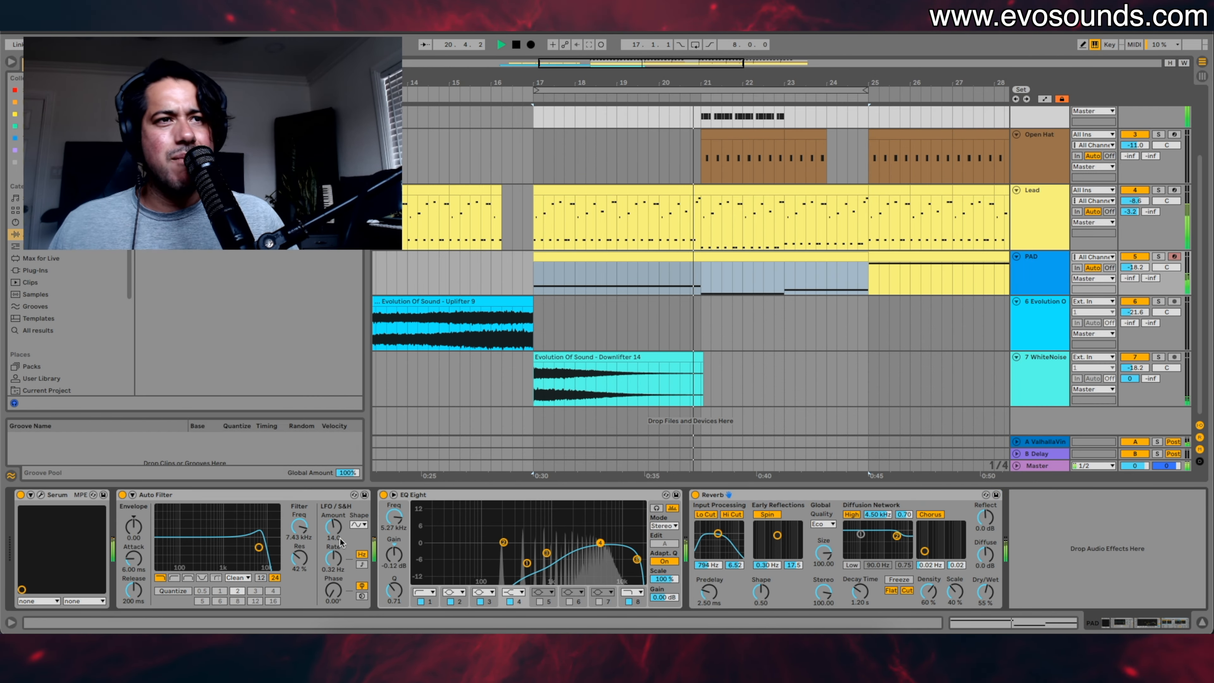
{"action": "left_click_drag", "start_coordinate": [304, 530], "coordinate": [304, 528]}
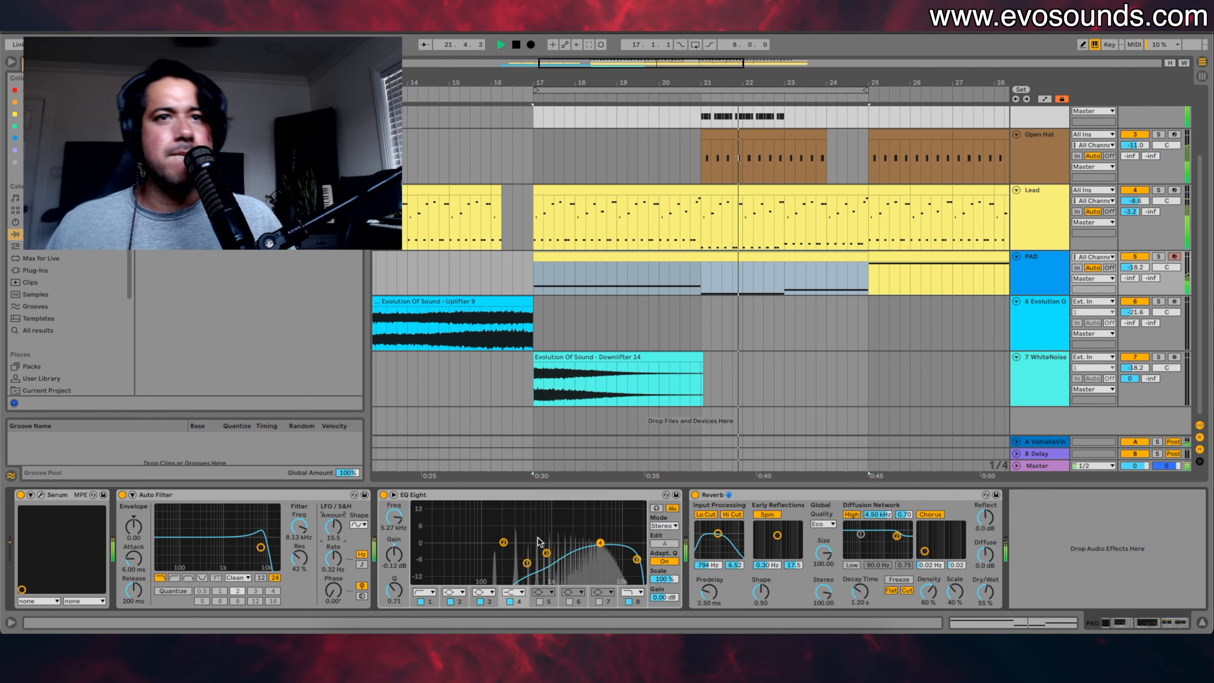
{"action": "scroll", "coordinate": [802, 335], "scroll_direction": "right", "scroll_amount": 3}
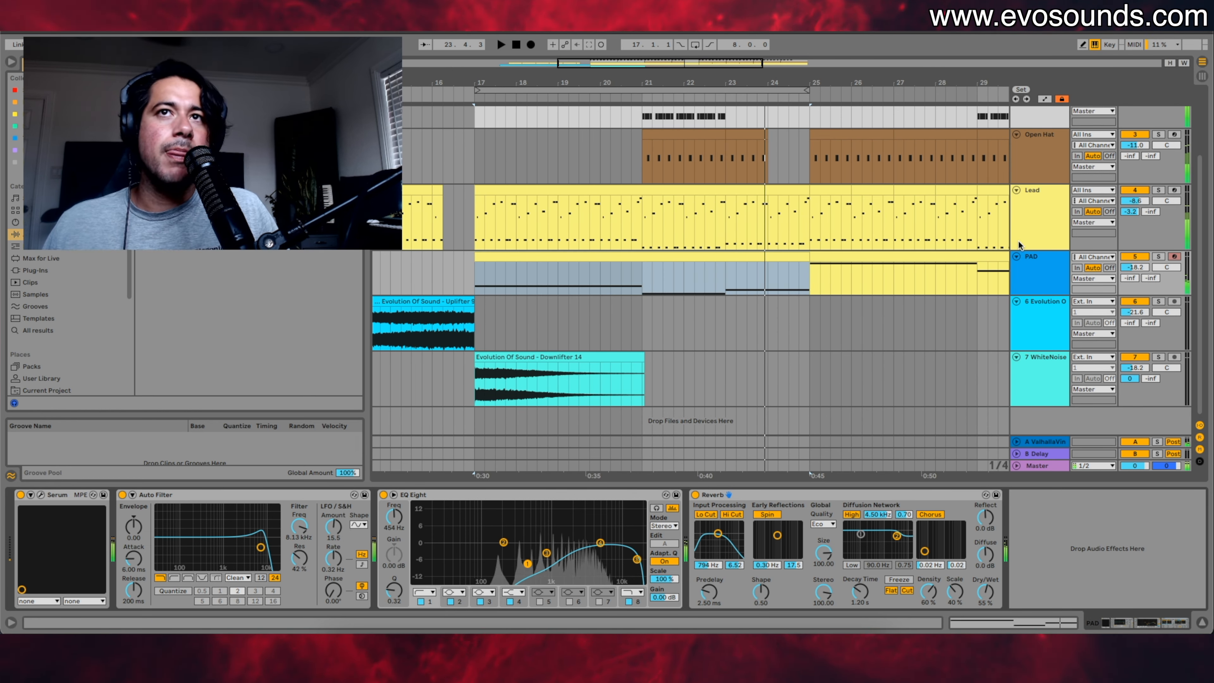
Step: Add a copy of the LFOTool sidechain effect after the Reverb on the PAD track and open it
{"action": "left_click", "coordinate": [1045, 232]}
{"action": "scroll", "coordinate": [972, 260], "scroll_direction": "up", "scroll_amount": 1}
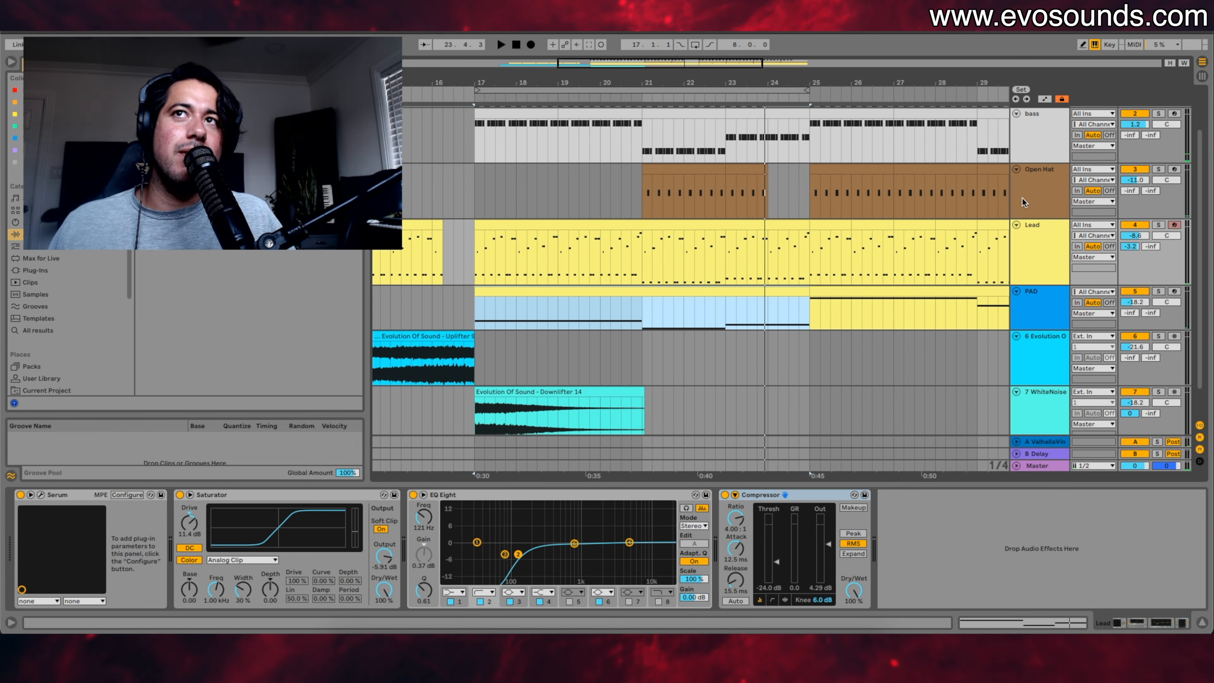
{"action": "left_click", "coordinate": [1020, 206]}
{"action": "left_click", "coordinate": [1035, 152]}
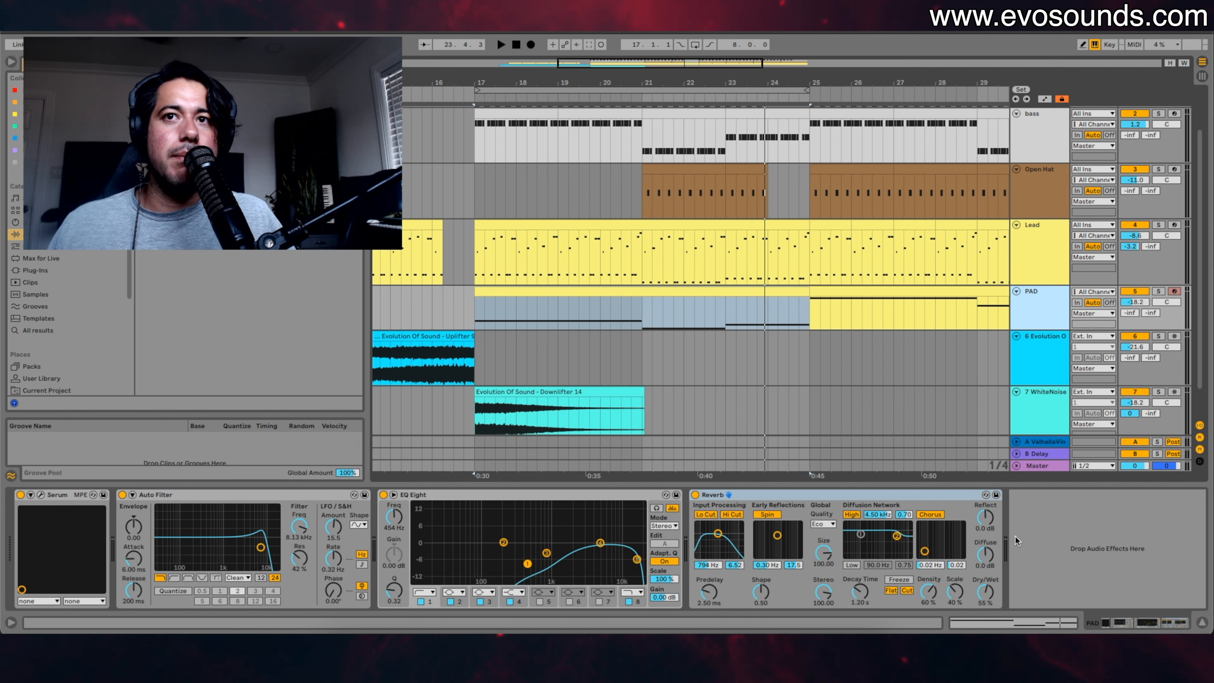
{"action": "left_click", "coordinate": [1048, 542]}
{"action": "key", "text": "super+v"}
{"action": "left_click", "coordinate": [1036, 495]}
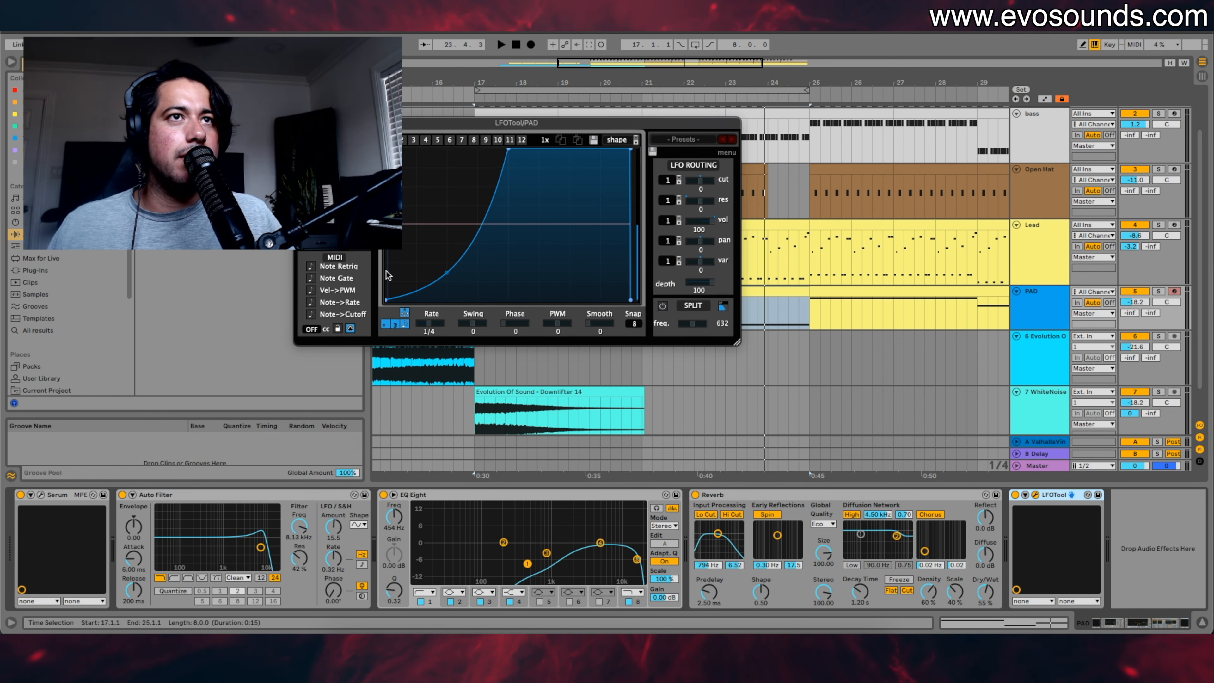
Step: Reshape the PAD's LFOTool volume curve so that it rises to full level much earlier, and check it during playback
{"action": "left_click_drag", "start_coordinate": [389, 291], "coordinate": [389, 201]}
{"action": "left_click_drag", "start_coordinate": [508, 152], "coordinate": [417, 149]}
{"action": "key", "text": "space"}
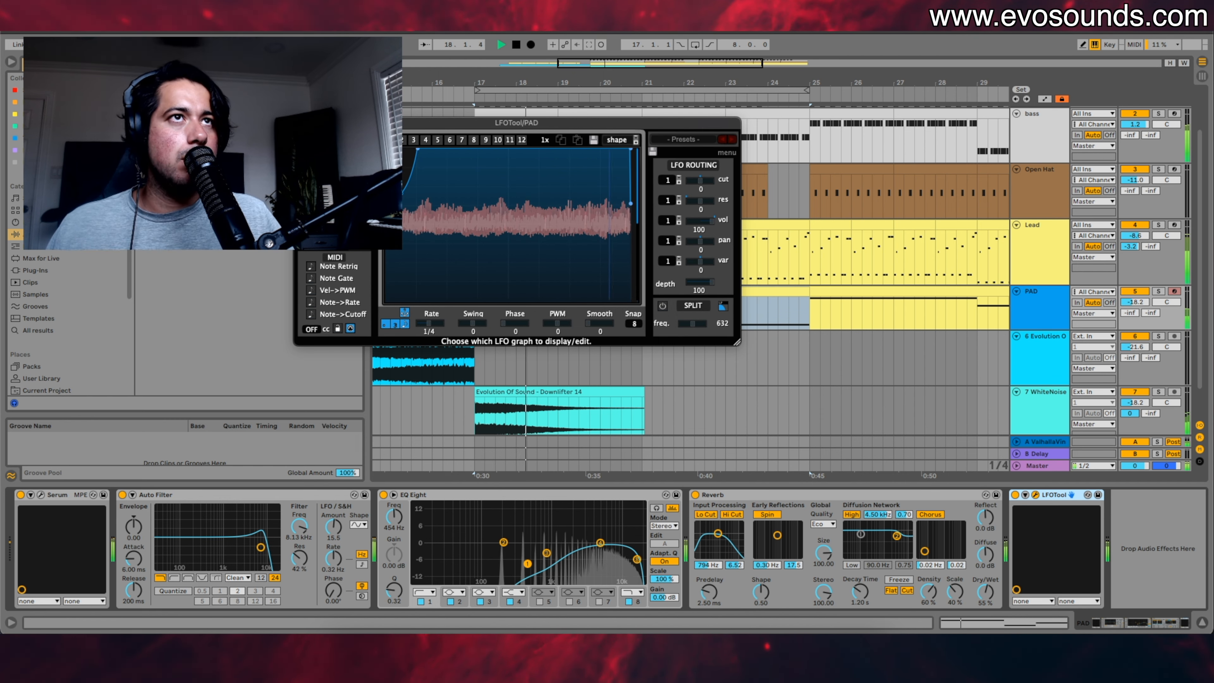
{"action": "left_click", "coordinate": [302, 123]}
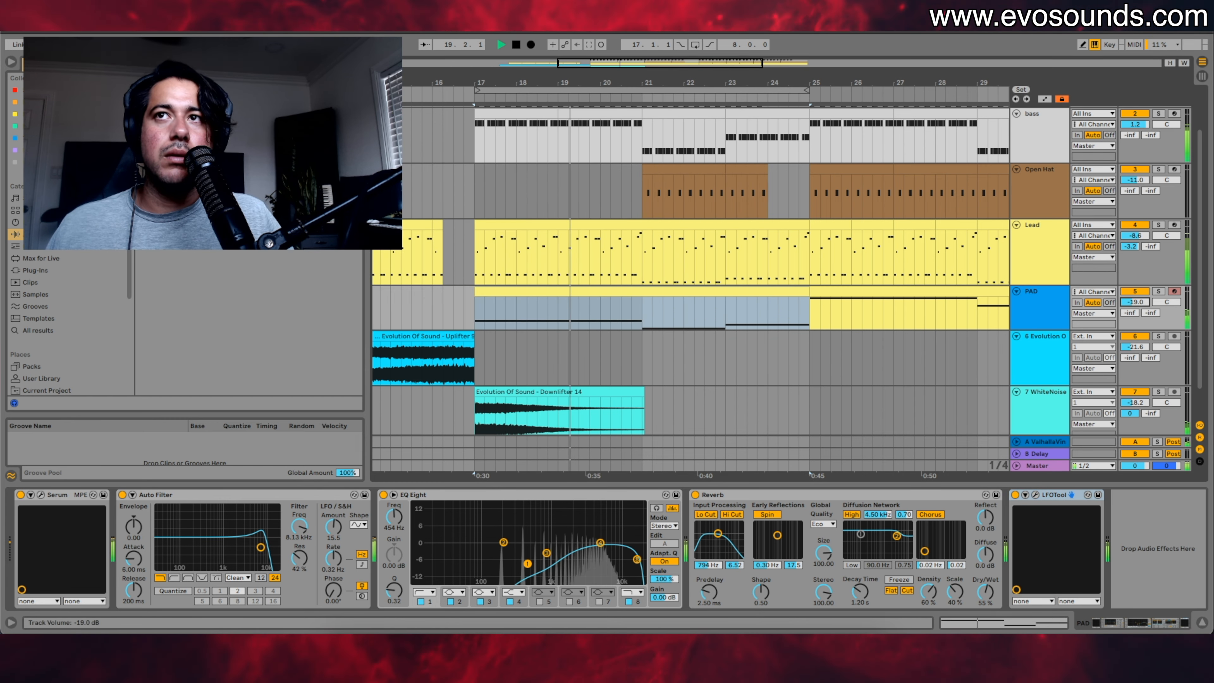
Step: Lower the PAD track's volume to -19.4 dB during playback
{"action": "left_click_drag", "start_coordinate": [1136, 302], "coordinate": [1136, 306]}
{"action": "left_click", "coordinate": [1049, 314]}
{"action": "key", "text": "space"}
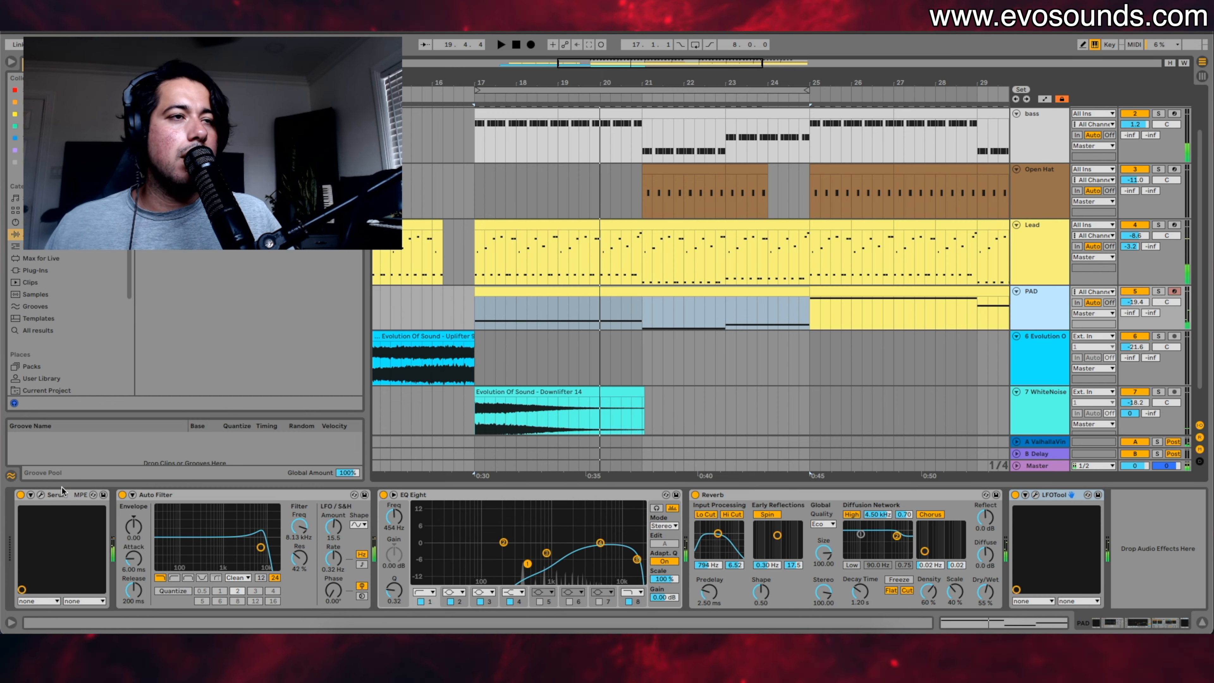
Step: Play the PAD in solo with its Serum open and raise the track's volume to -17.6 dB
{"action": "left_click", "coordinate": [41, 495]}
{"action": "key", "text": "space"}
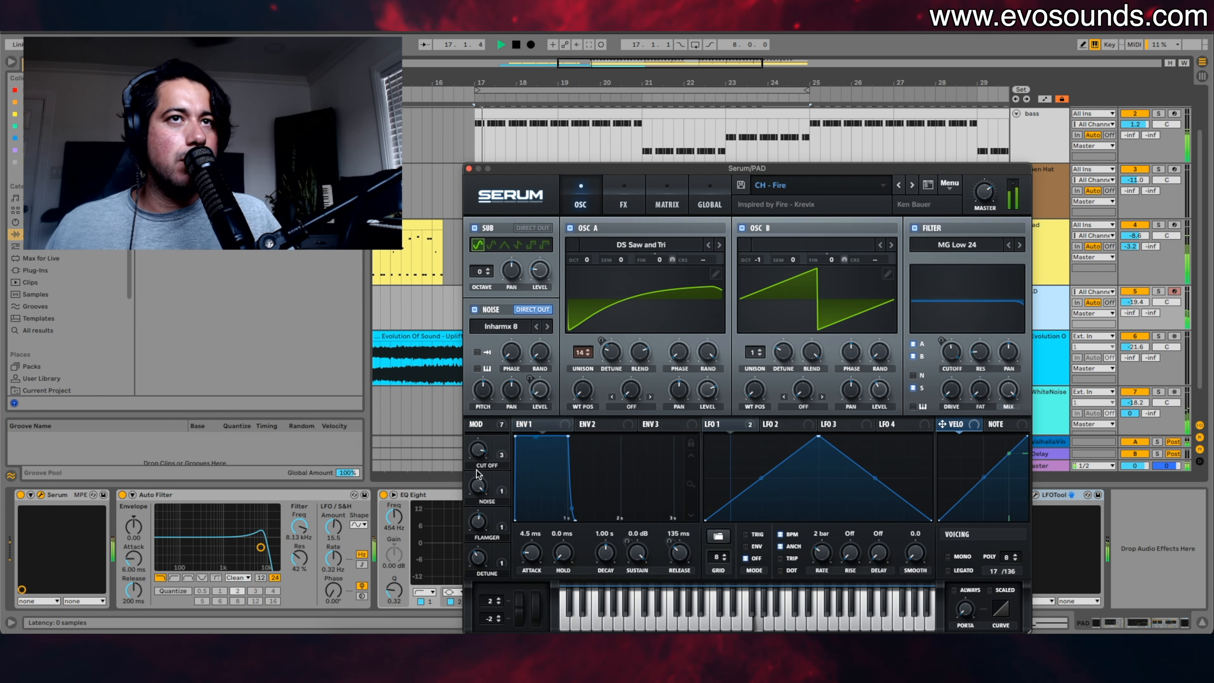
{"action": "left_click", "coordinate": [1157, 293]}
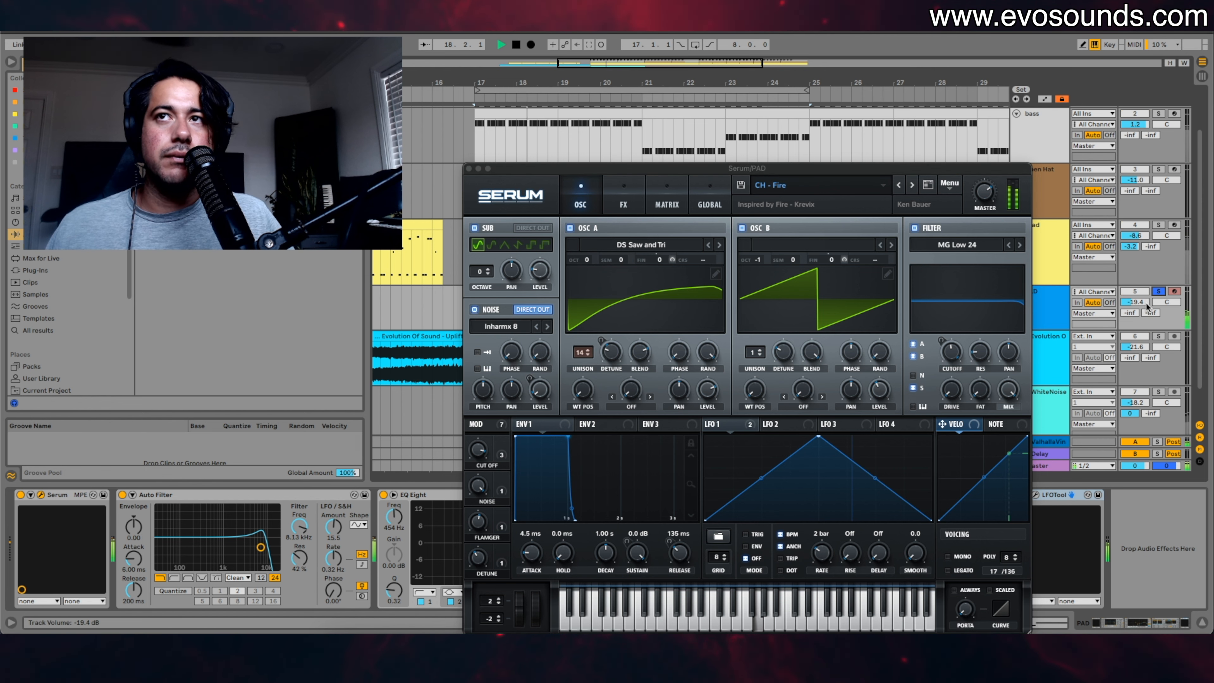
{"action": "left_click", "coordinate": [481, 468]}
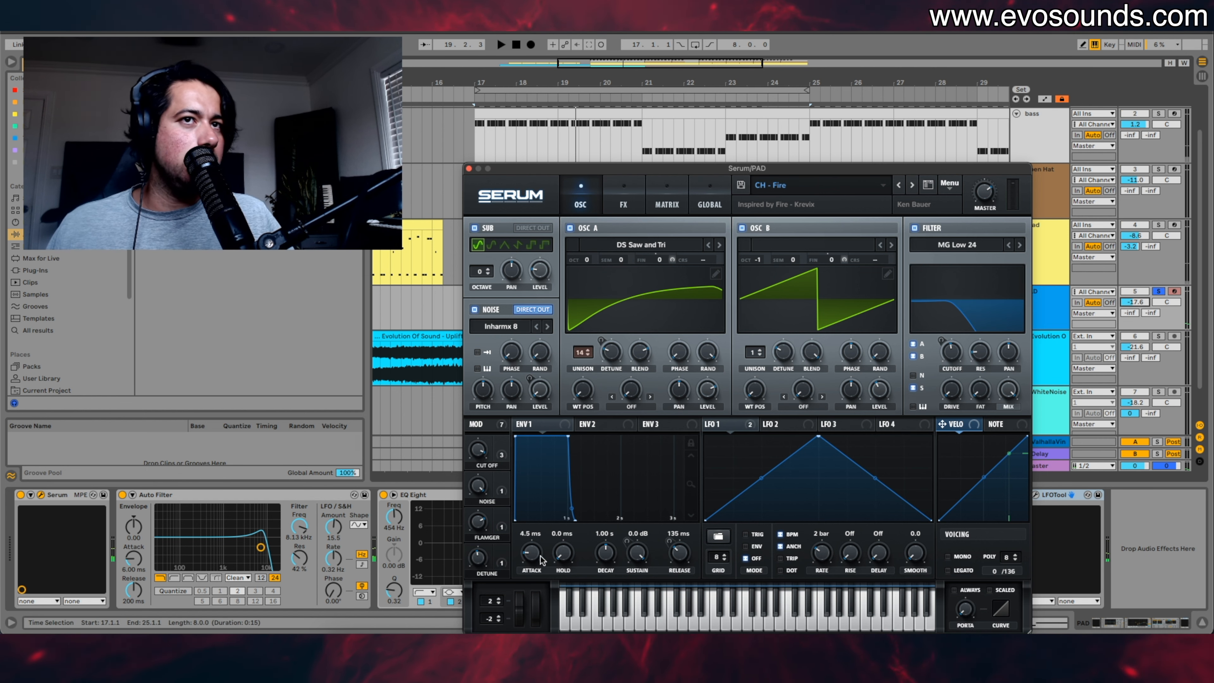
{"action": "key", "text": "space"}
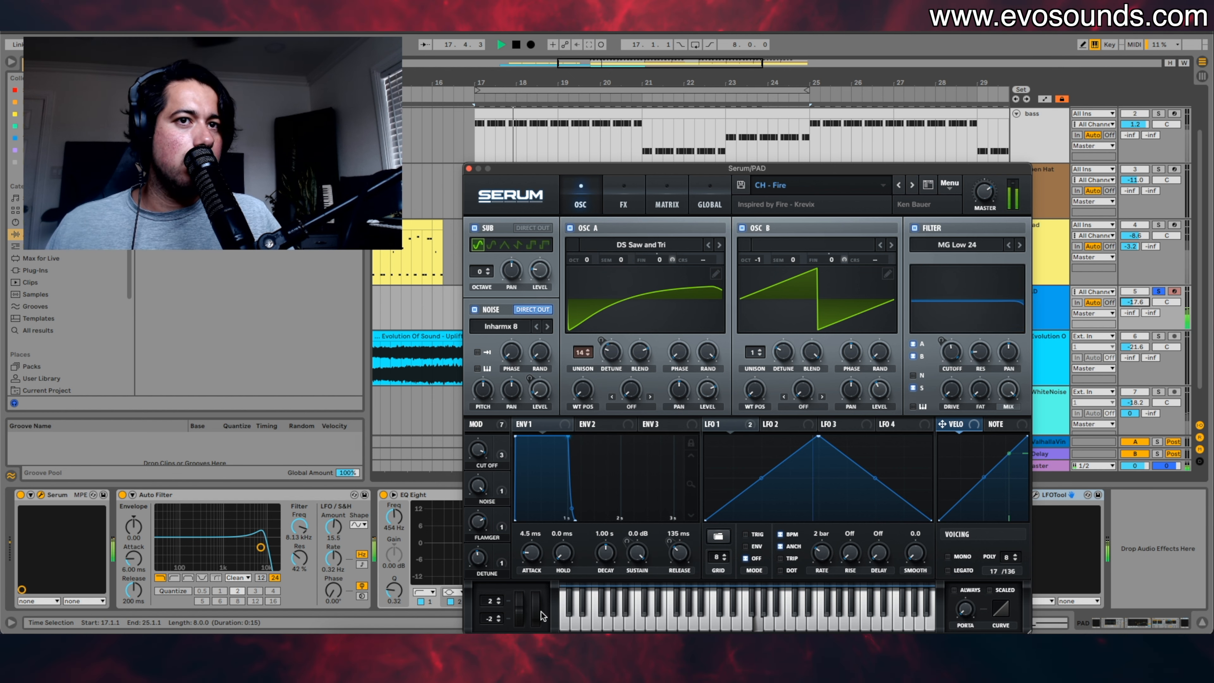
{"action": "left_click_drag", "start_coordinate": [539, 612], "coordinate": [576, 552]}
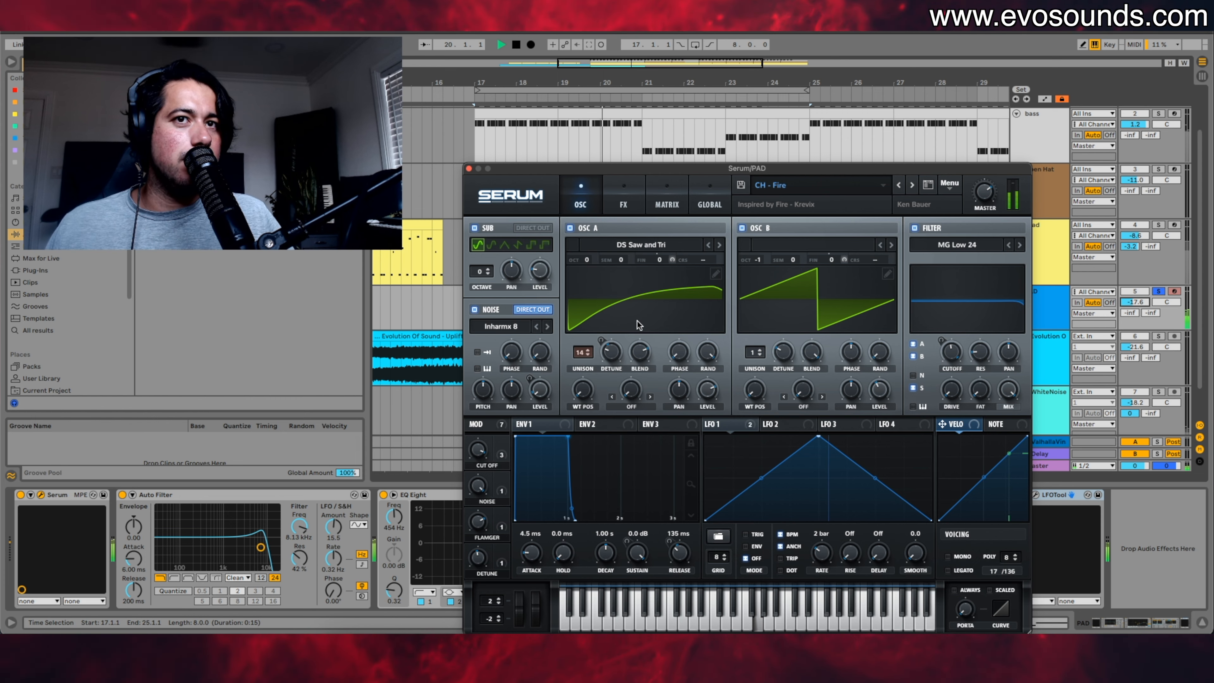
{"action": "key", "text": "space"}
{"action": "left_click", "coordinate": [469, 168]}
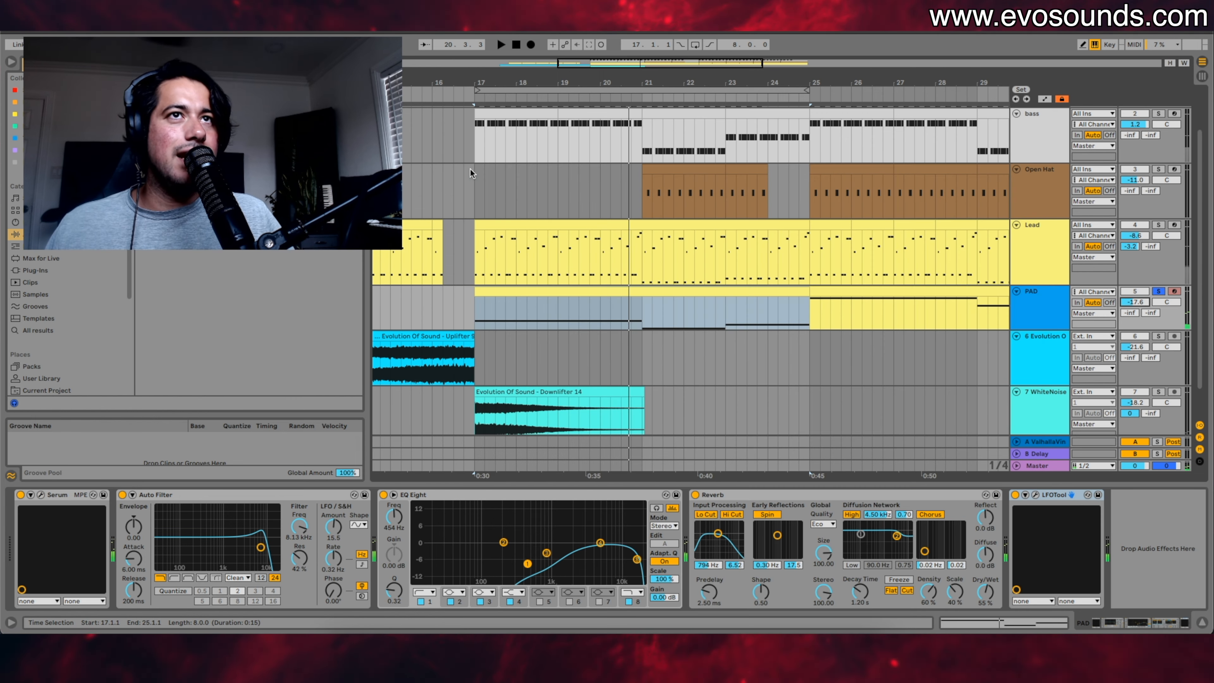
Step: Duplicate the PAD track, solo the copy and audition the Serum presets CH - Stringz, CH - Titanium and CH - Vintage on it
{"action": "key", "text": "ctrl+d"}
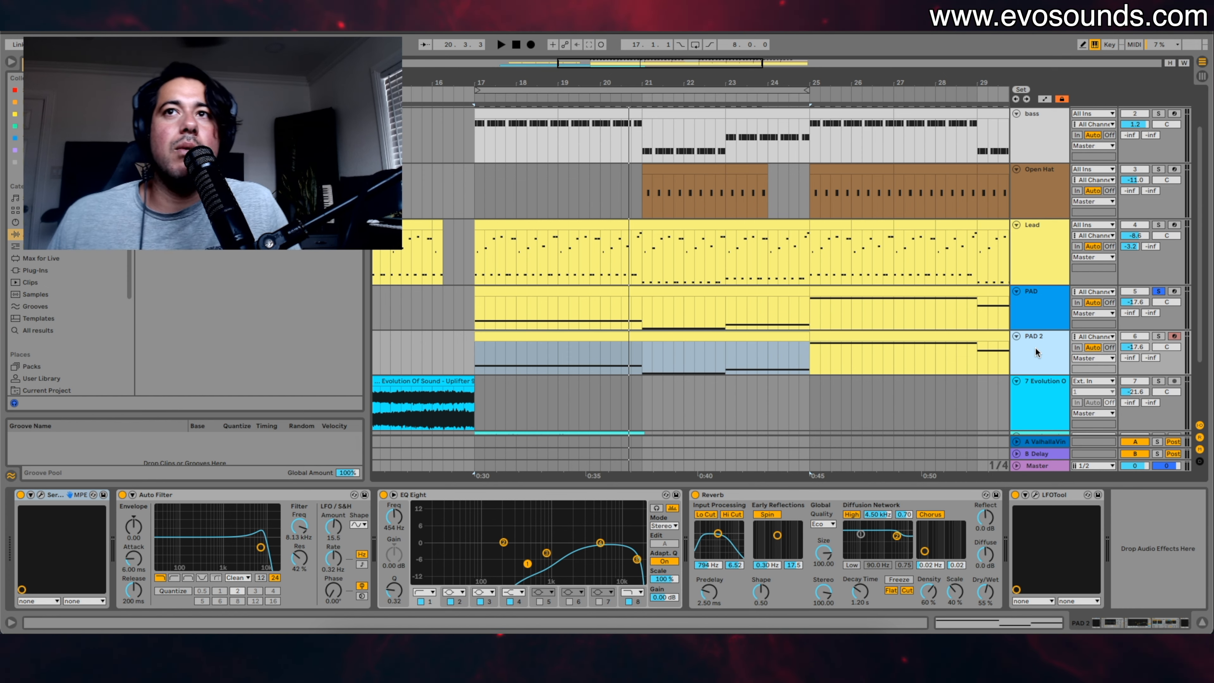
{"action": "left_click_drag", "start_coordinate": [528, 563], "coordinate": [525, 558]}
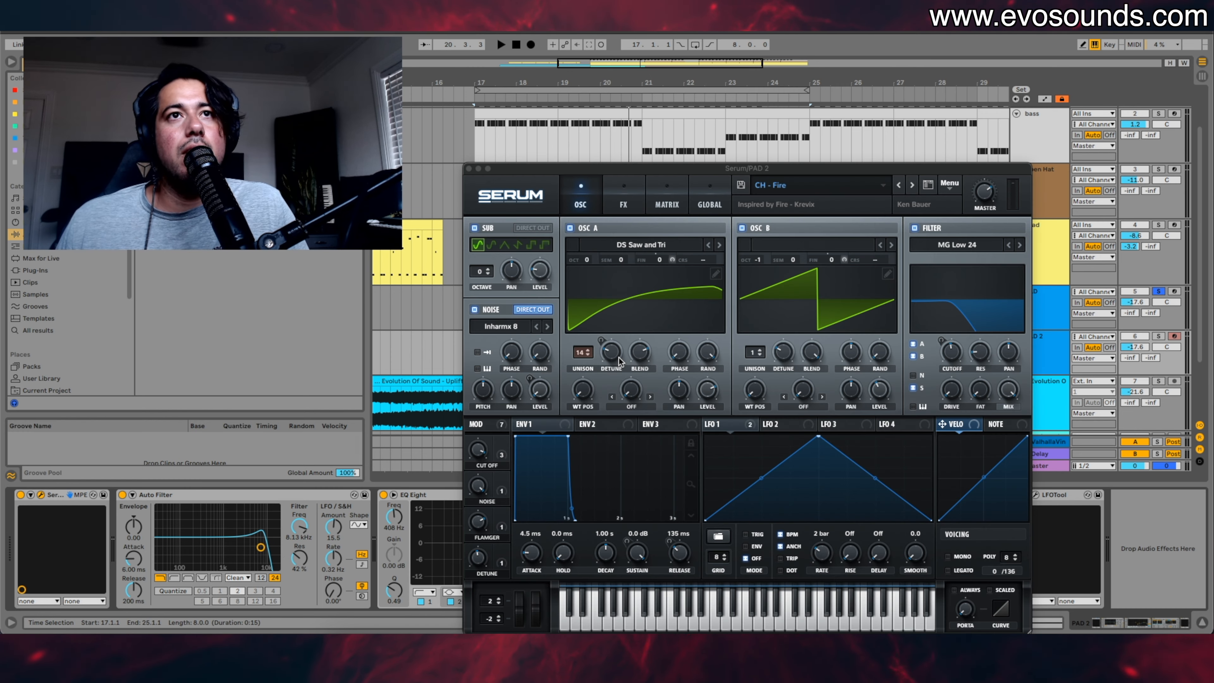
{"action": "left_click", "coordinate": [875, 204]}
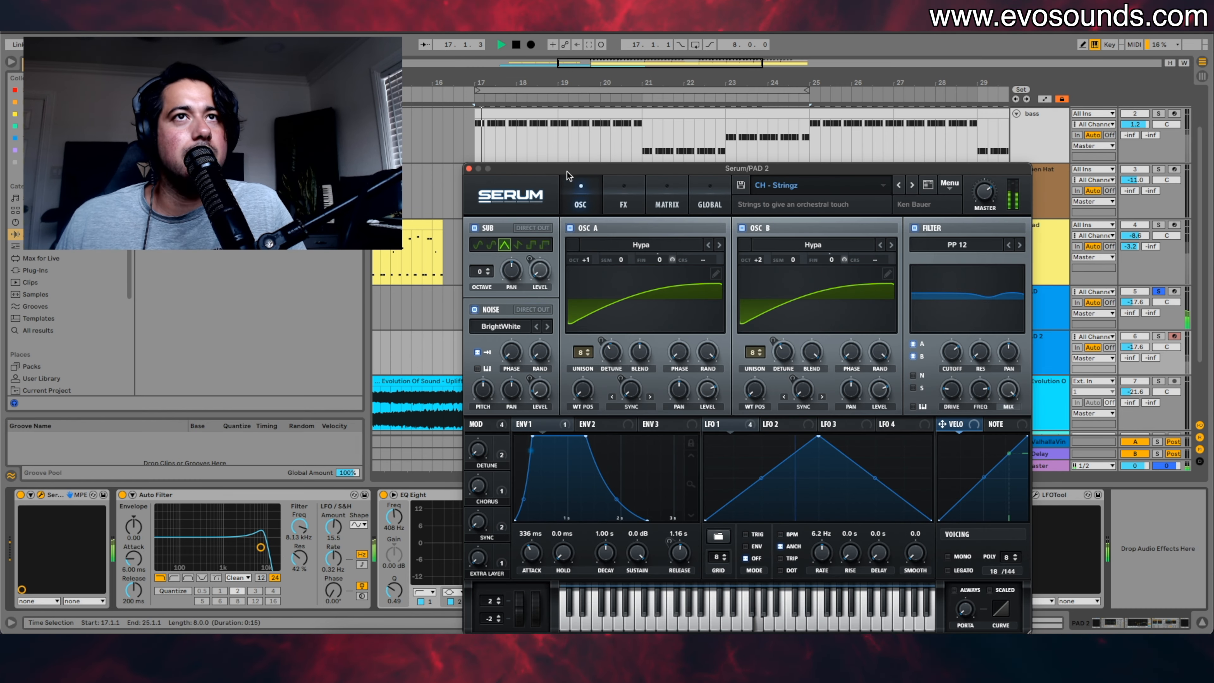
{"action": "left_click", "coordinate": [1159, 336]}
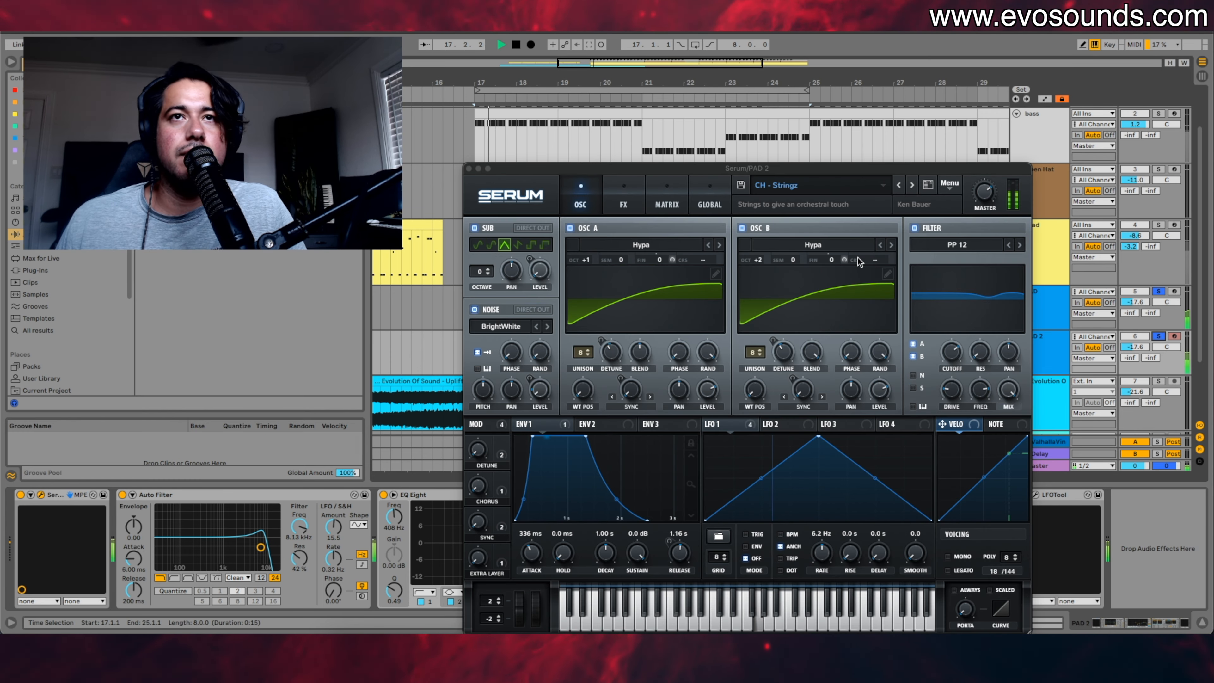
{"action": "left_click", "coordinate": [912, 186]}
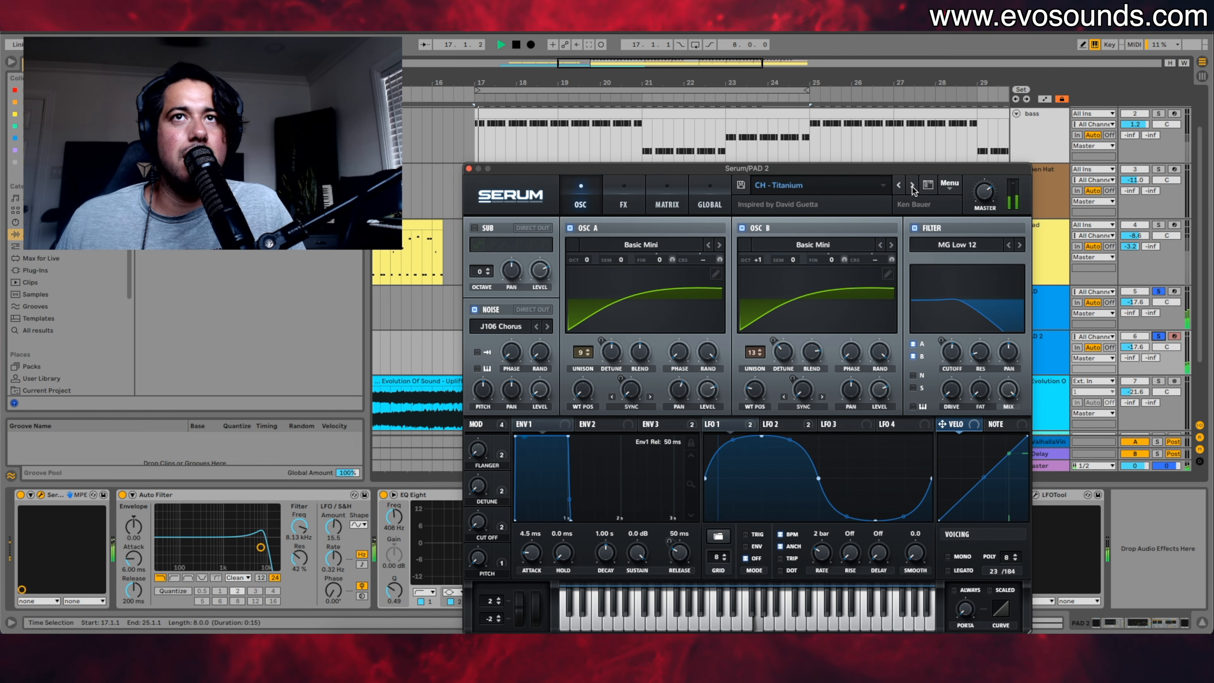
{"action": "left_click", "coordinate": [913, 186]}
Step: Load the BS - Mind Control preset in PAD 2's Serum and raise the track's volume to -13.2 dB during playback
{"action": "left_click", "coordinate": [842, 190]}
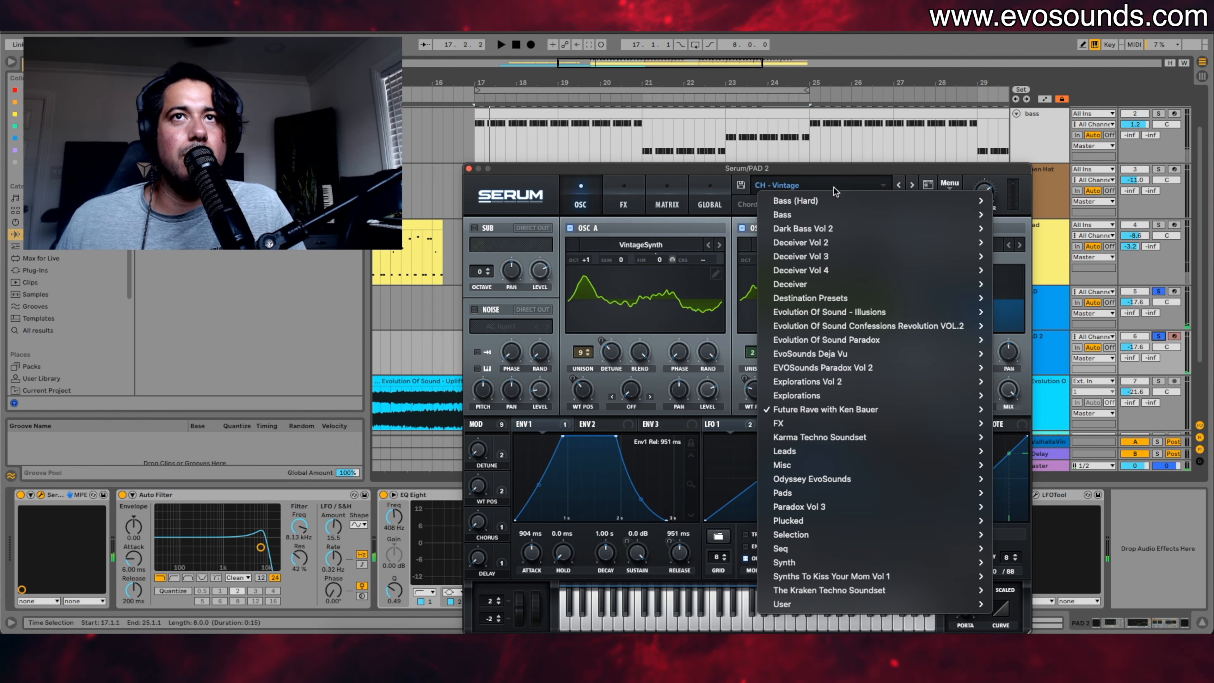
{"action": "mouse_move", "coordinate": [885, 408]}
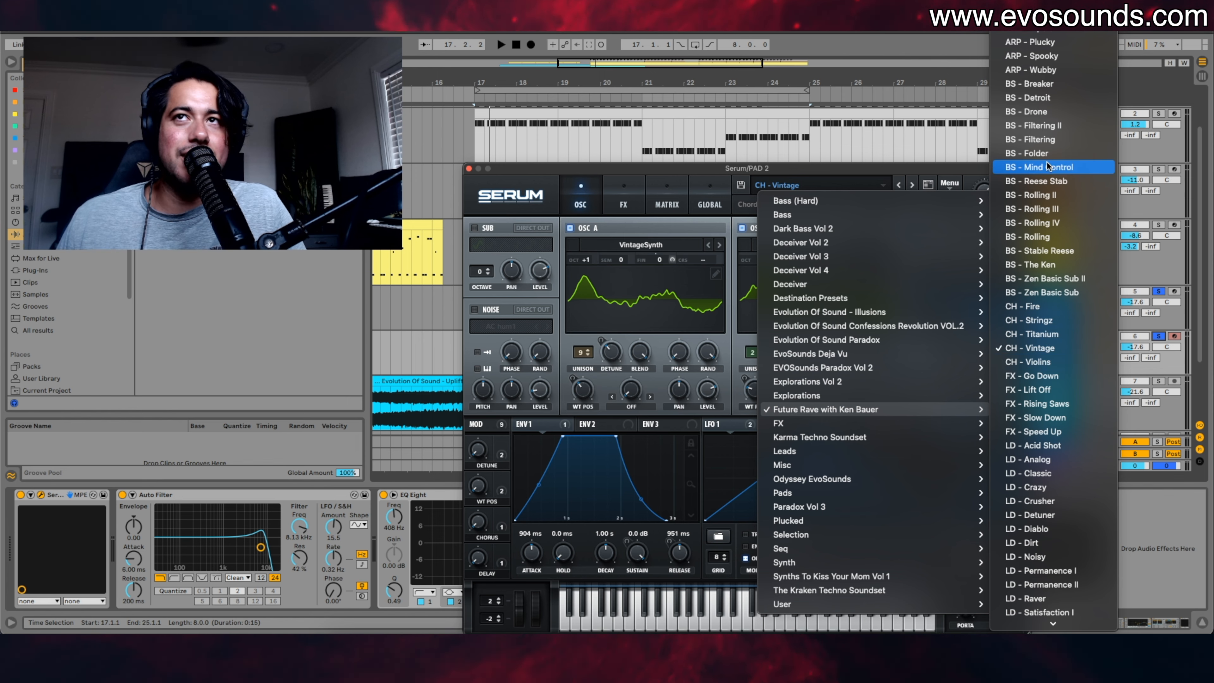
{"action": "left_click", "coordinate": [1037, 167]}
{"action": "key", "text": "space"}
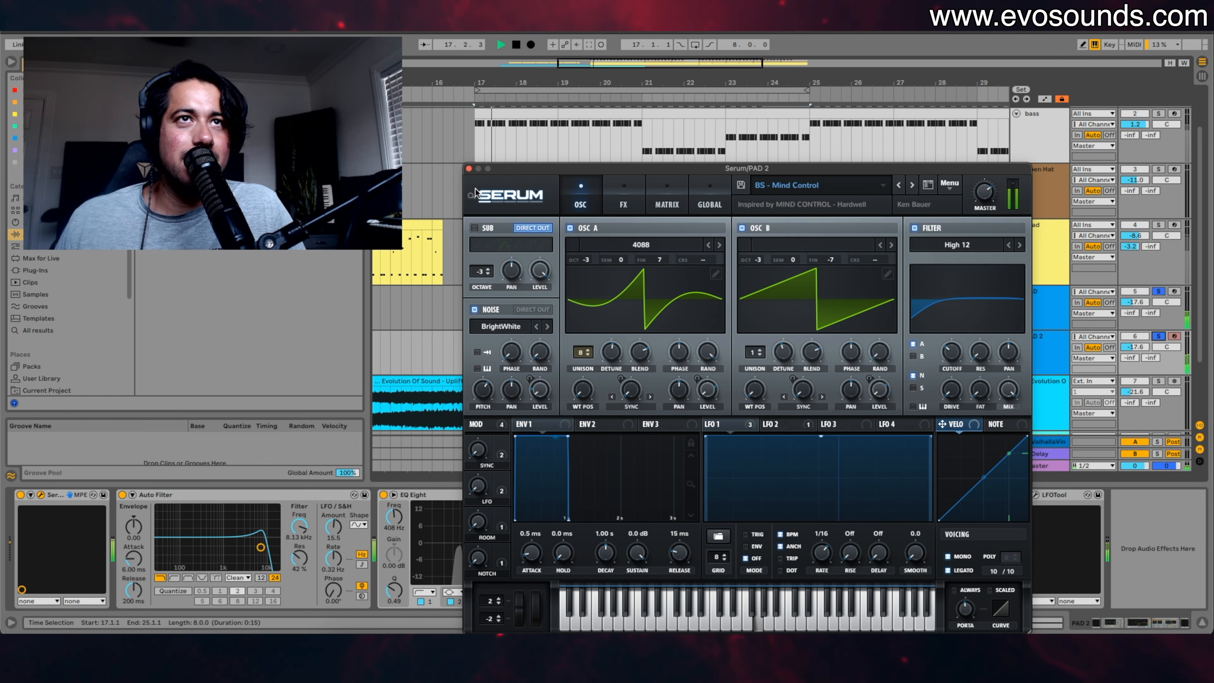
{"action": "left_click", "coordinate": [469, 169]}
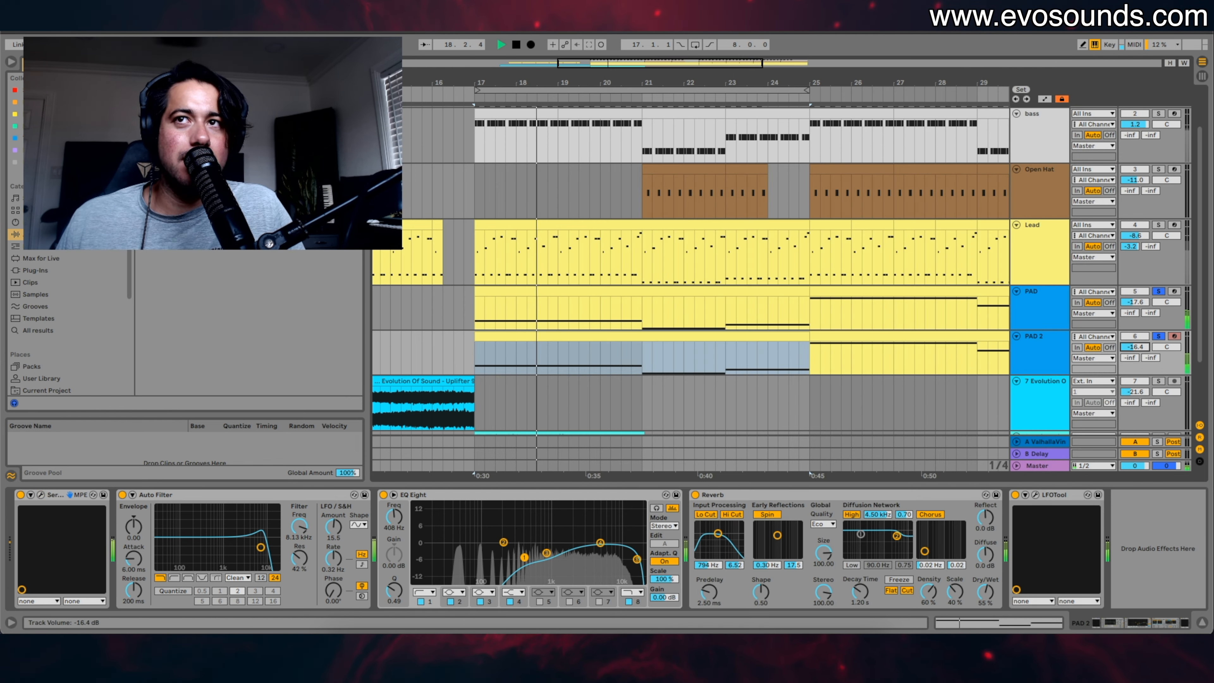
Step: Check the notes of PAD 2's first clip and duplicate the clip over bars 25 to 33
{"action": "double_click", "coordinate": [585, 337]}
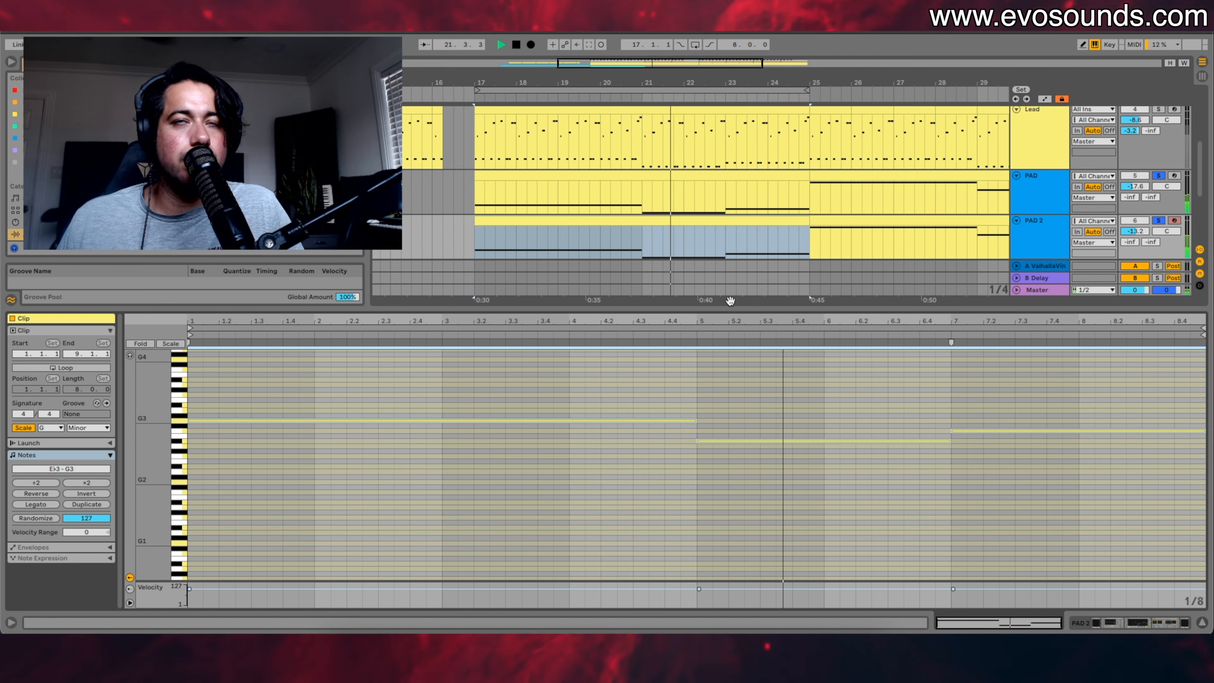
{"action": "left_click_drag", "start_coordinate": [149, 434], "coordinate": [162, 431]}
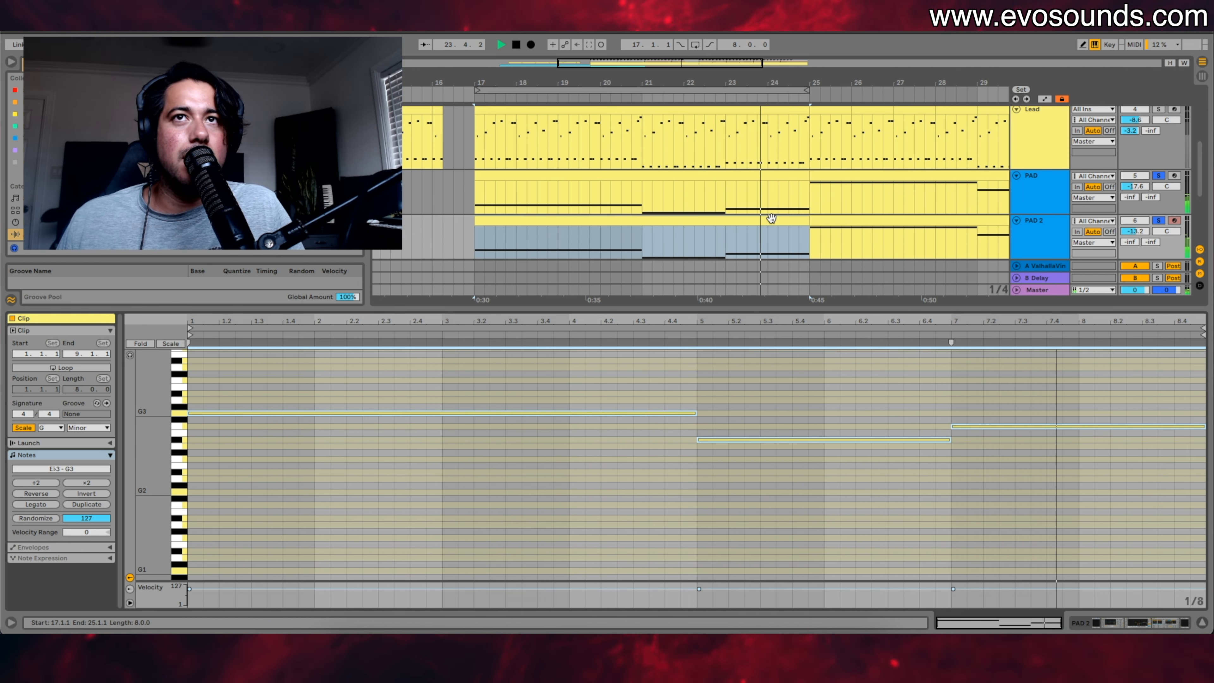
{"action": "left_click", "coordinate": [775, 222]}
{"action": "key", "text": "super+d"}
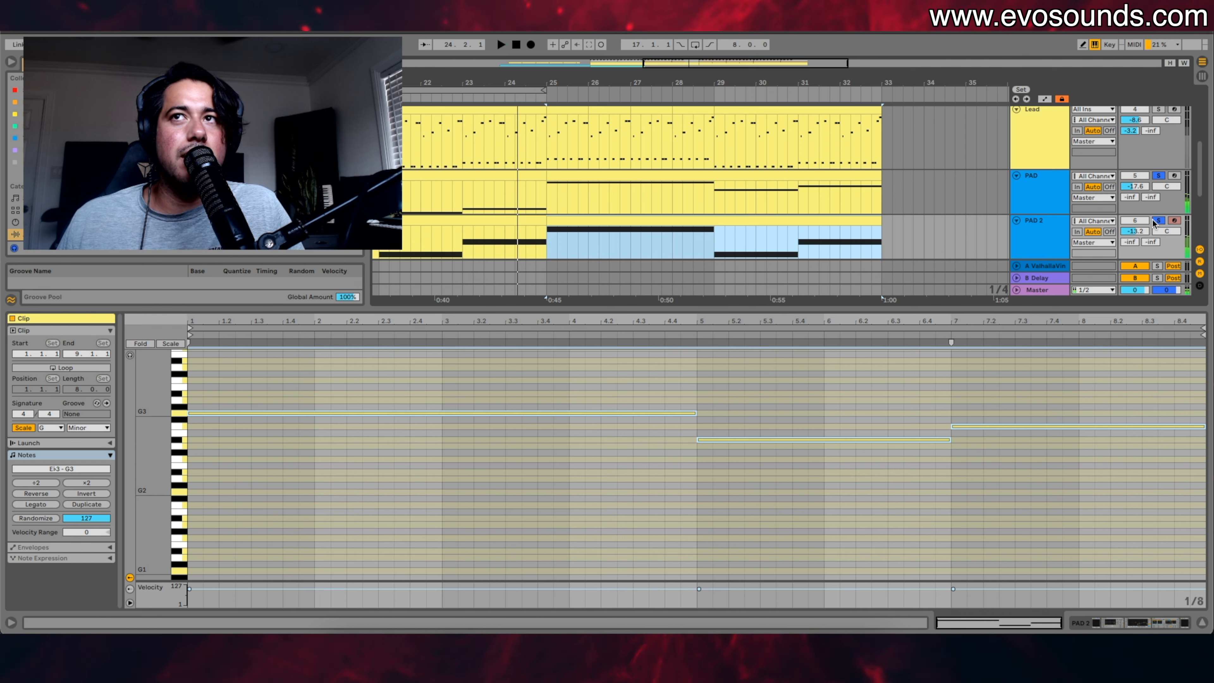
Step: Unsolo both pad tracks, play the full mix from bar 15 and show PAD 2's devices
{"action": "left_click", "coordinate": [1158, 221]}
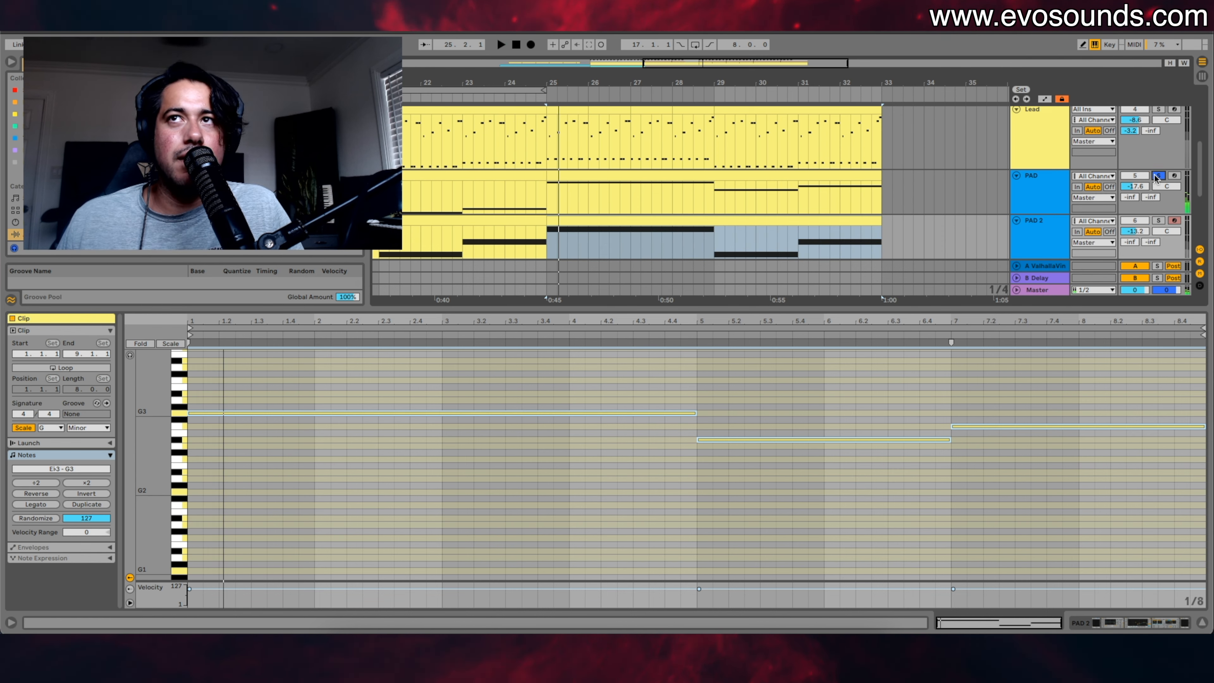
{"action": "left_click", "coordinate": [1159, 175]}
{"action": "scroll", "coordinate": [569, 229], "scroll_direction": "left", "scroll_amount": 5}
{"action": "left_click", "coordinate": [505, 237]}
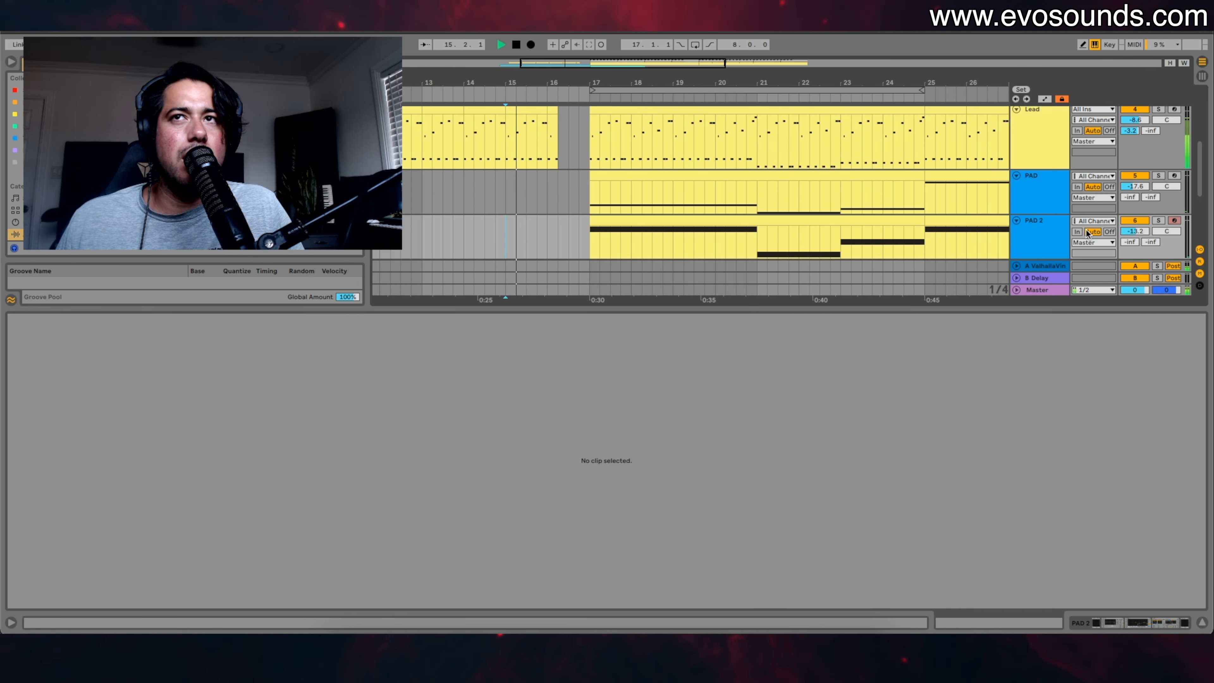
{"action": "left_click", "coordinate": [1049, 235]}
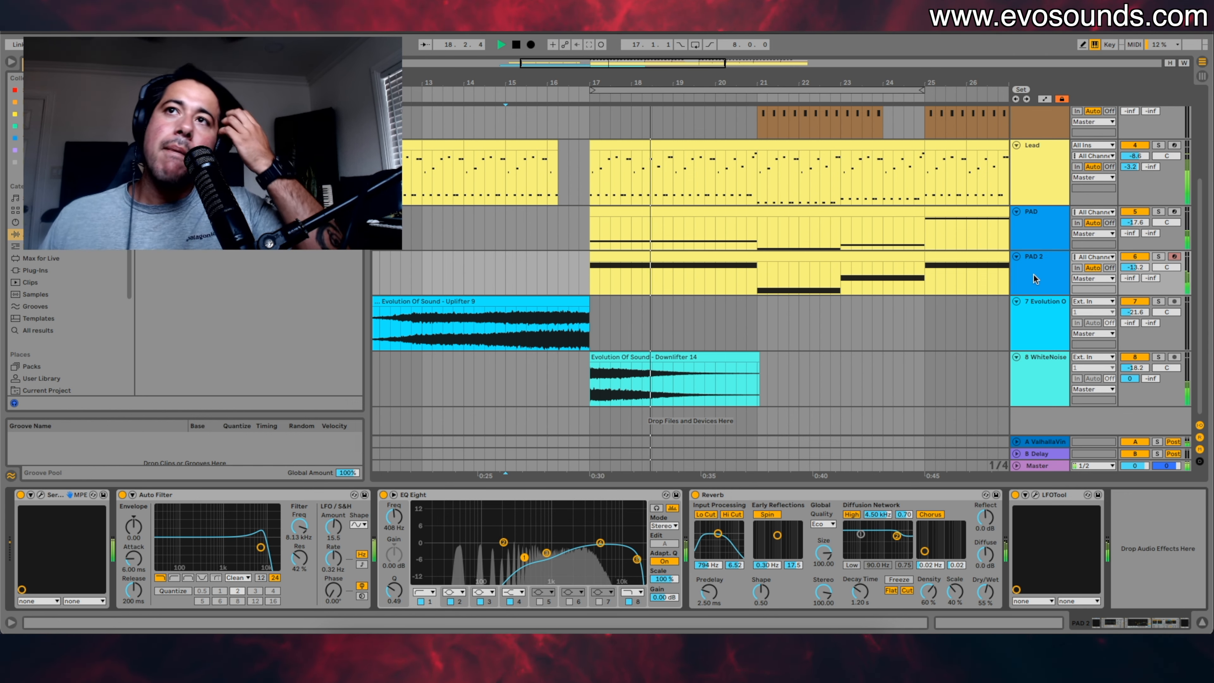
Step: Rebalance the two pads during playback, setting PAD to -19.6 dB and PAD 2 to -11.4 dB
{"action": "left_click_drag", "start_coordinate": [1135, 222], "coordinate": [1129, 231]}
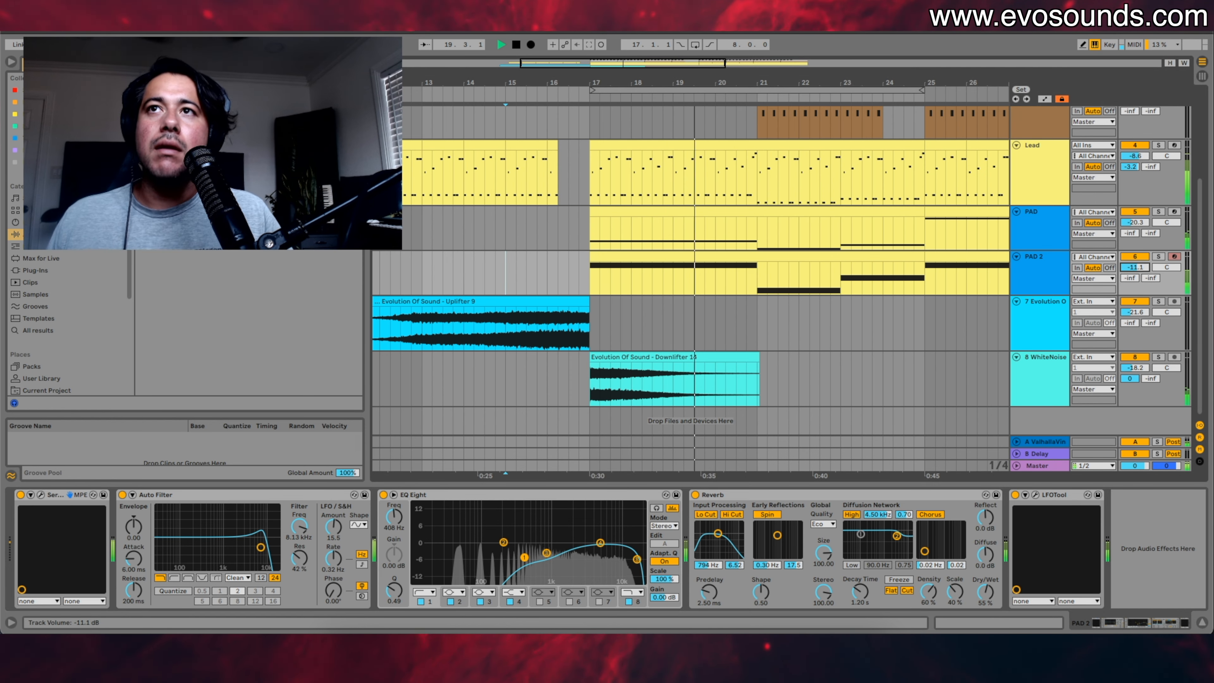
{"action": "left_click", "coordinate": [771, 261]}
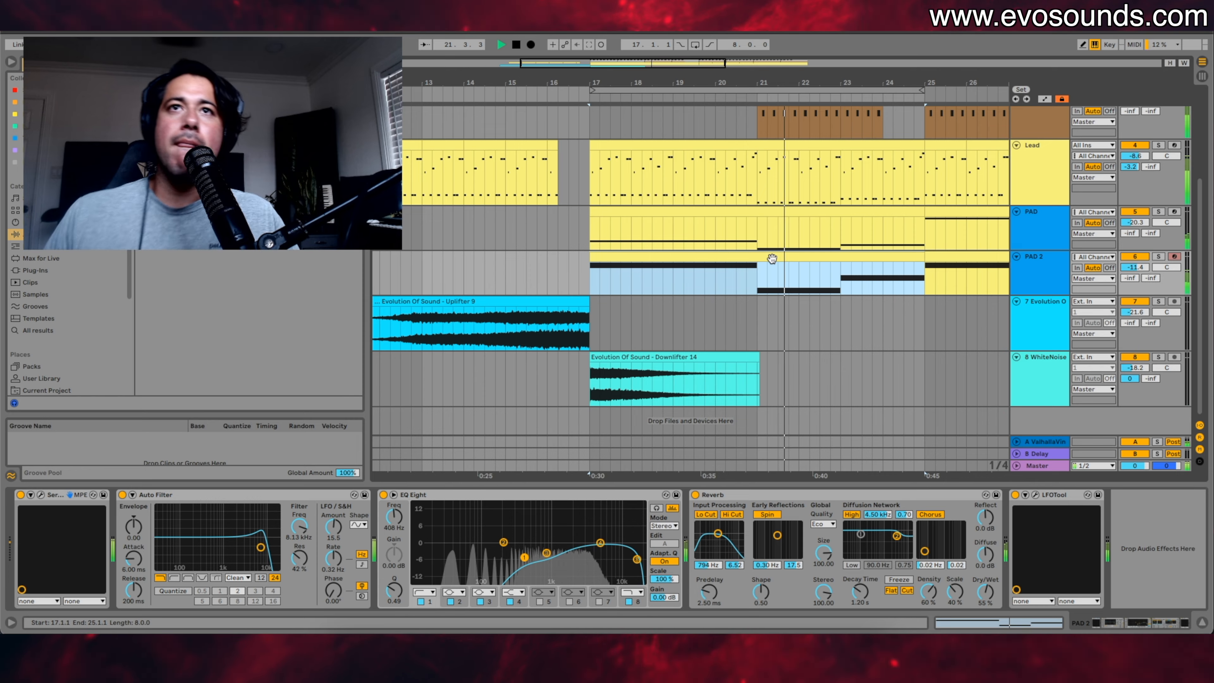
{"action": "scroll", "coordinate": [773, 258], "scroll_direction": "right", "scroll_amount": 3}
{"action": "mouse_move", "coordinate": [809, 256]}
{"action": "left_mouse_down"}
{"action": "mouse_move", "coordinate": [784, 258]}
{"action": "mouse_move", "coordinate": [815, 256]}
{"action": "left_mouse_up"}
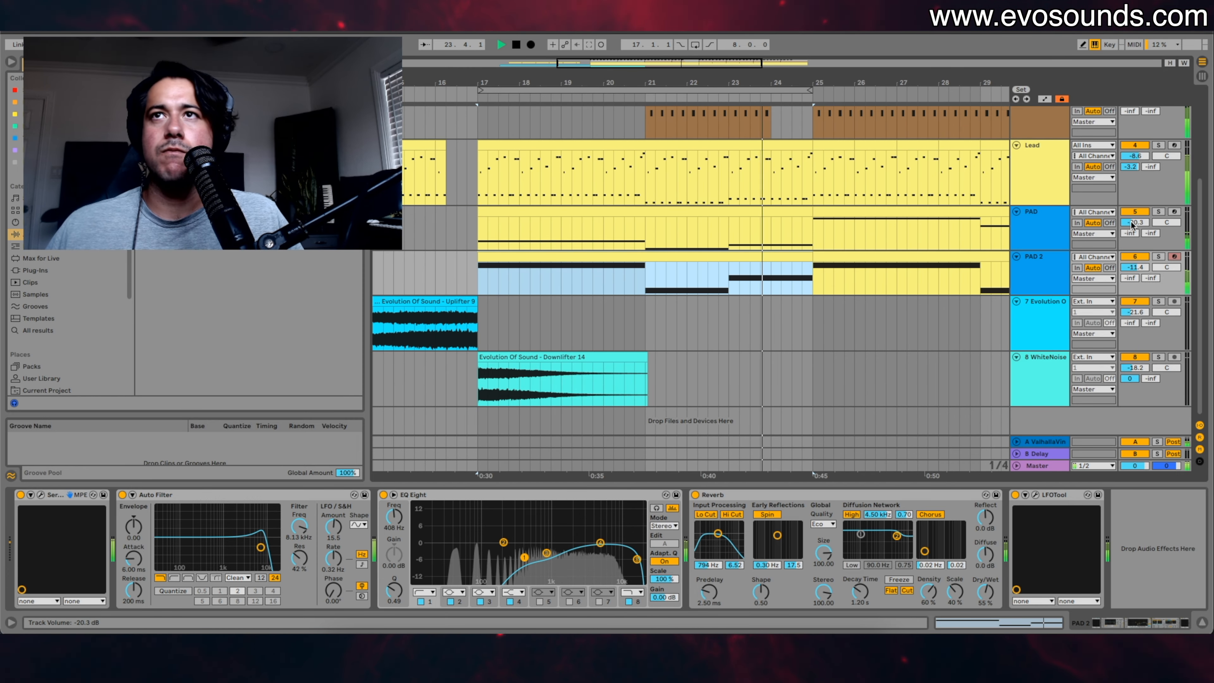
{"action": "left_click_drag", "start_coordinate": [1137, 223], "coordinate": [1137, 220]}
{"action": "scroll", "coordinate": [850, 218], "scroll_direction": "right", "scroll_amount": 1}
{"action": "scroll", "coordinate": [847, 216], "scroll_direction": "up", "scroll_amount": 1}
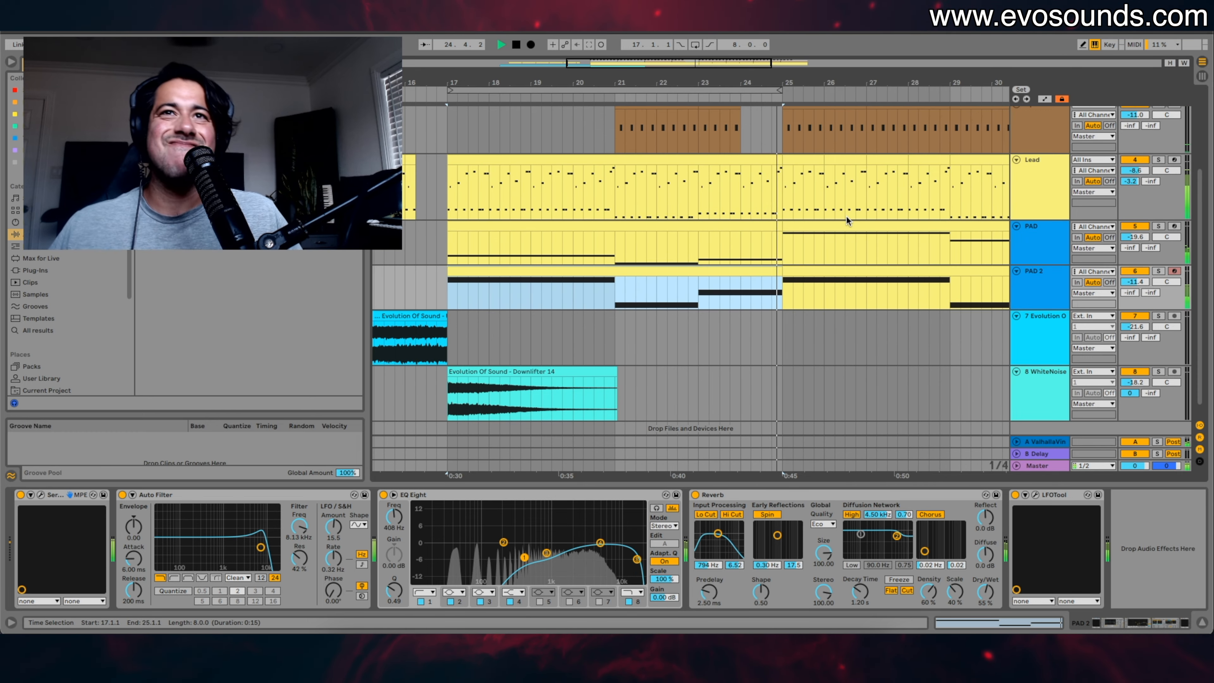
Step: Duplicate the first clips of PAD and PAD 2 over bars 25 to 33
{"action": "left_click", "coordinate": [737, 228]}
{"action": "key", "text": "super+d"}
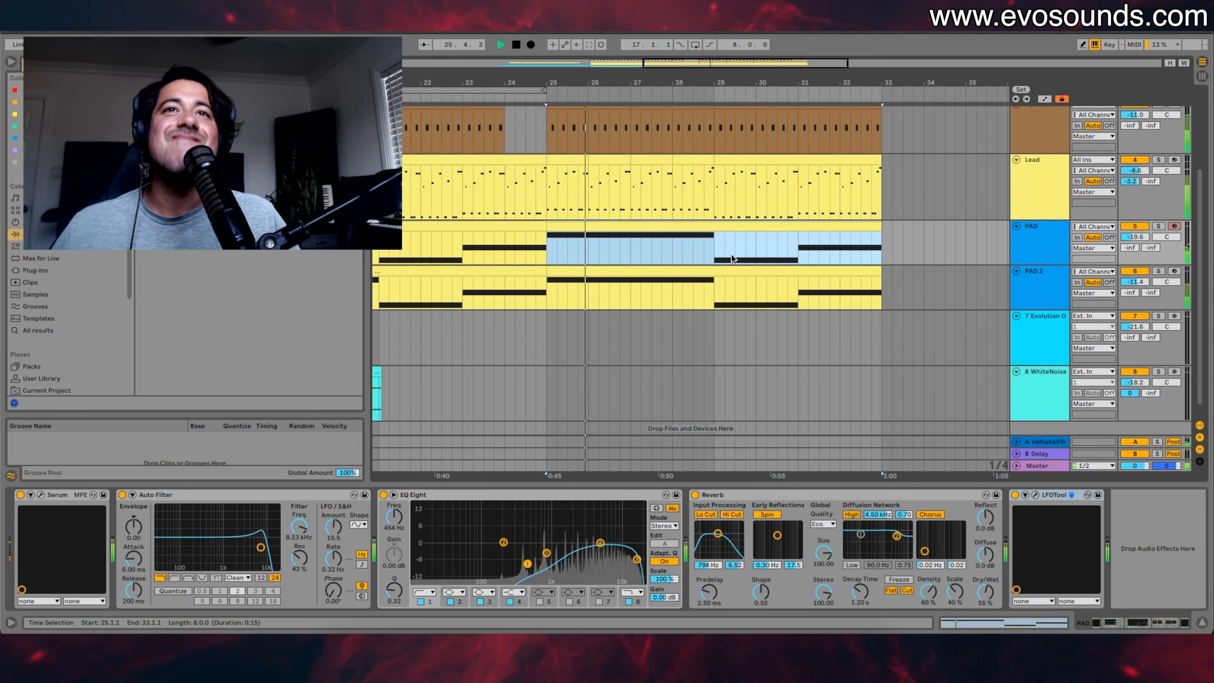
{"action": "left_click", "coordinate": [494, 270]}
{"action": "key", "text": "super+d"}
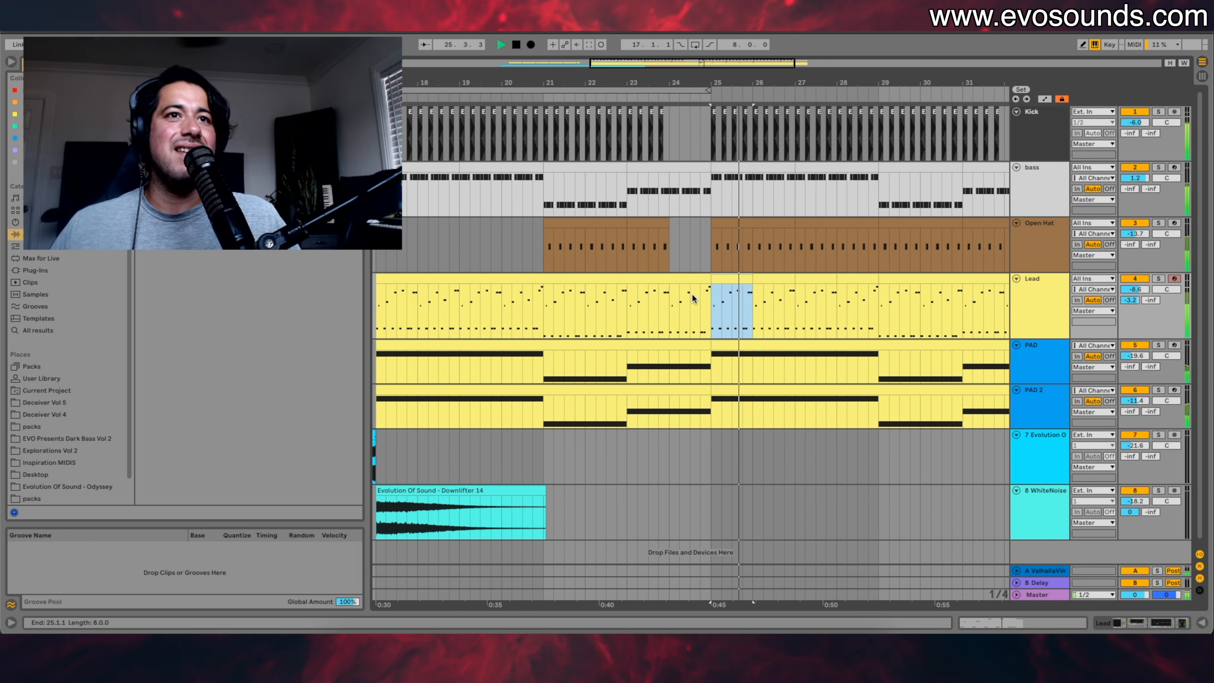
{"action": "key", "text": "space"}
Step: Copy the Downlifter 14 clip to bar 25 and play the transition from bar 24.3
{"action": "left_click", "coordinate": [482, 492]}
{"action": "key", "text": "super+c"}
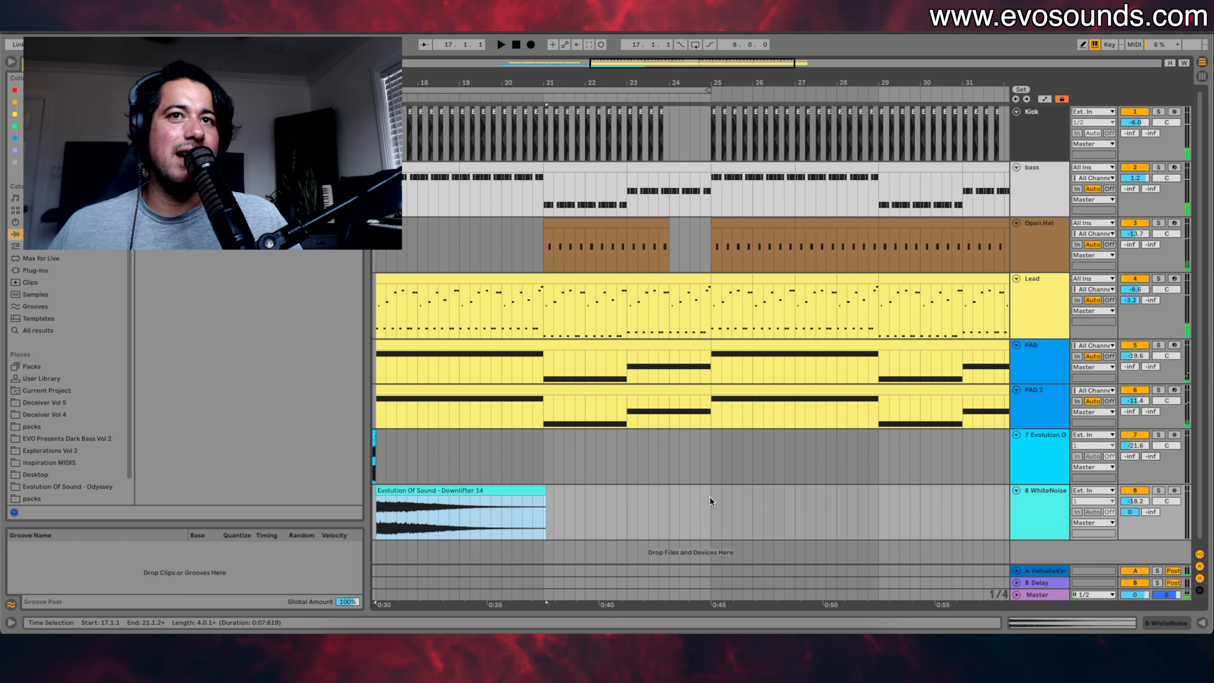
{"action": "left_click", "coordinate": [710, 498]}
{"action": "key", "text": "super+v"}
{"action": "key", "text": "space"}
{"action": "left_click", "coordinate": [694, 433]}
{"action": "key", "text": "space"}
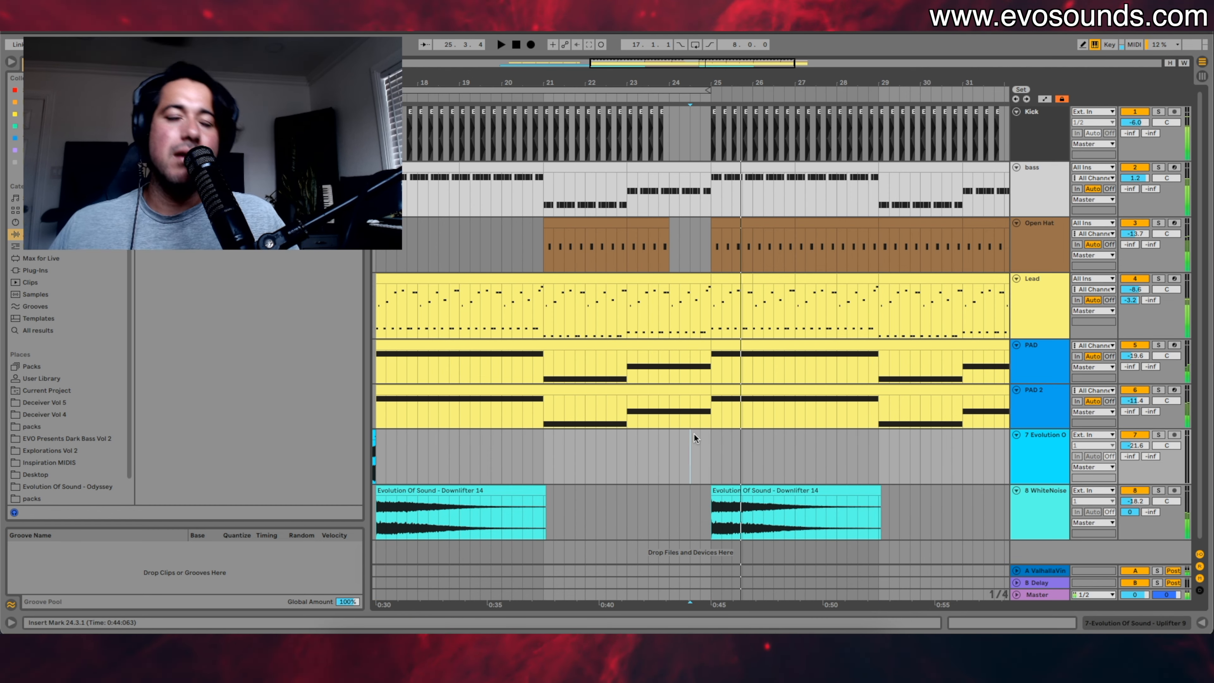
{"action": "scroll", "coordinate": [694, 433], "scroll_direction": "left", "scroll_amount": 5}
{"action": "left_click", "coordinate": [505, 386]}
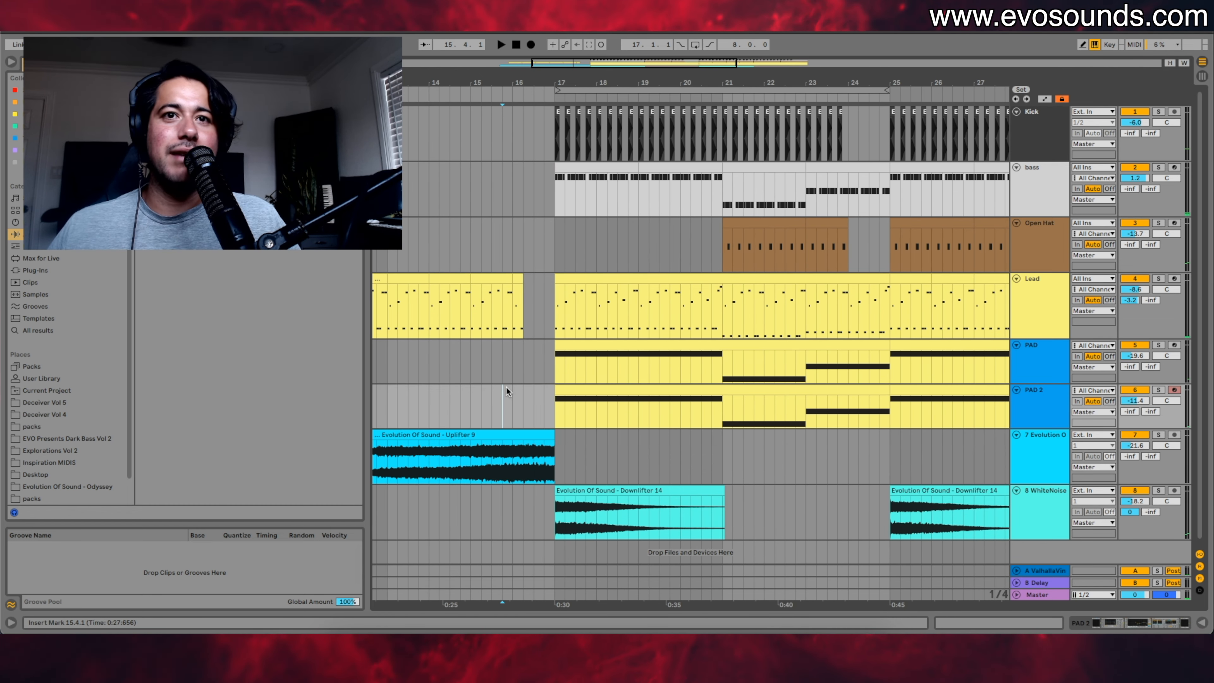
{"action": "left_click_drag", "start_coordinate": [668, 66], "coordinate": [553, 305]}
{"action": "left_click", "coordinate": [556, 304]}
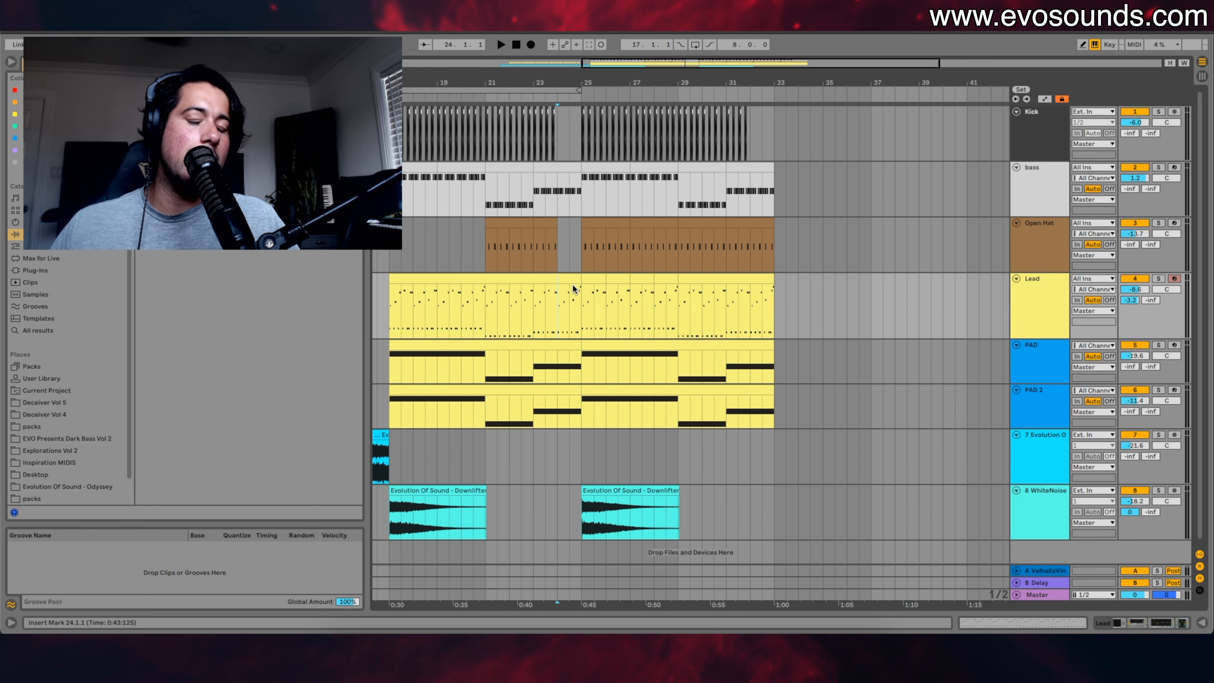
{"action": "scroll", "coordinate": [613, 378], "scroll_direction": "down", "scroll_amount": 1}
{"action": "left_click", "coordinate": [627, 497]}
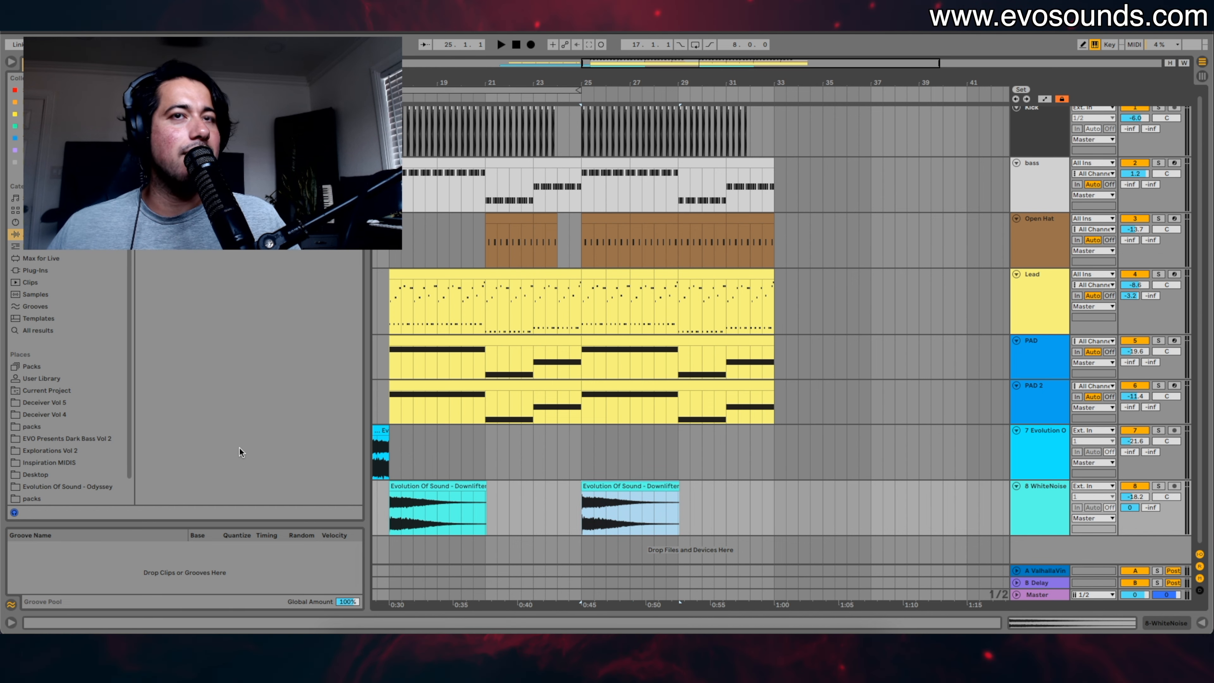
Step: Play the arrangement from bar 16.3 and check the track levels in the mixer
{"action": "scroll", "coordinate": [534, 433], "scroll_direction": "left", "scroll_amount": 4}
{"action": "left_click", "coordinate": [452, 411]}
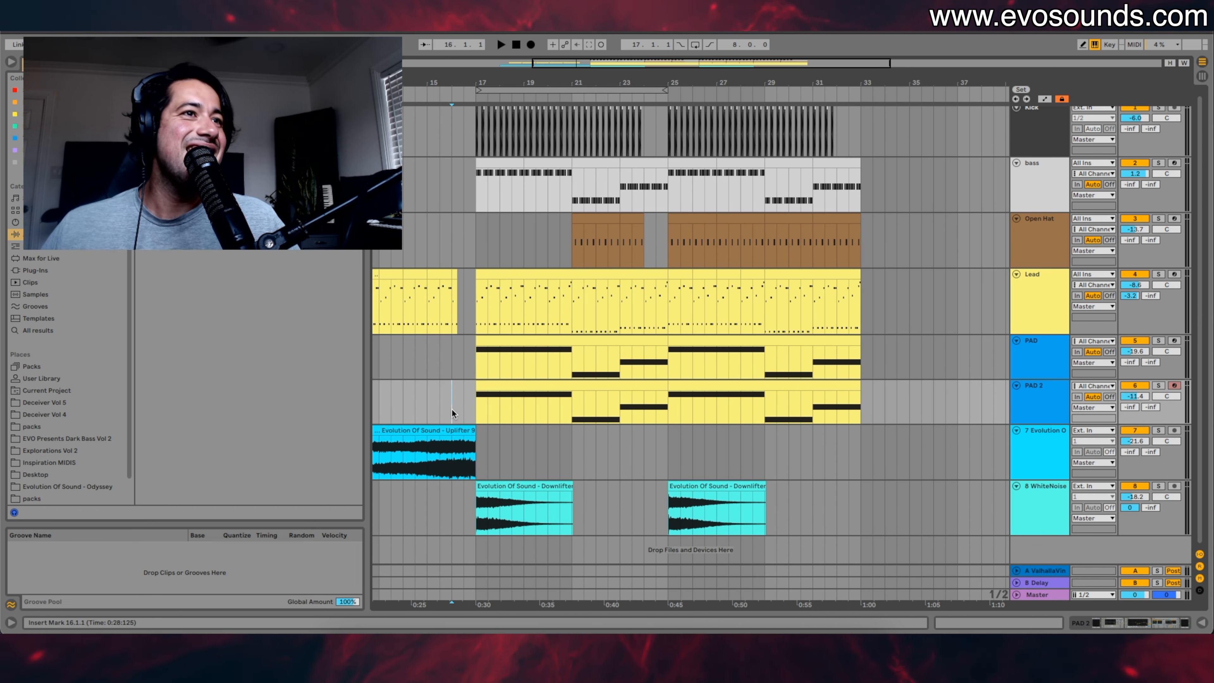
{"action": "left_click", "coordinate": [459, 413]}
{"action": "key", "text": "space"}
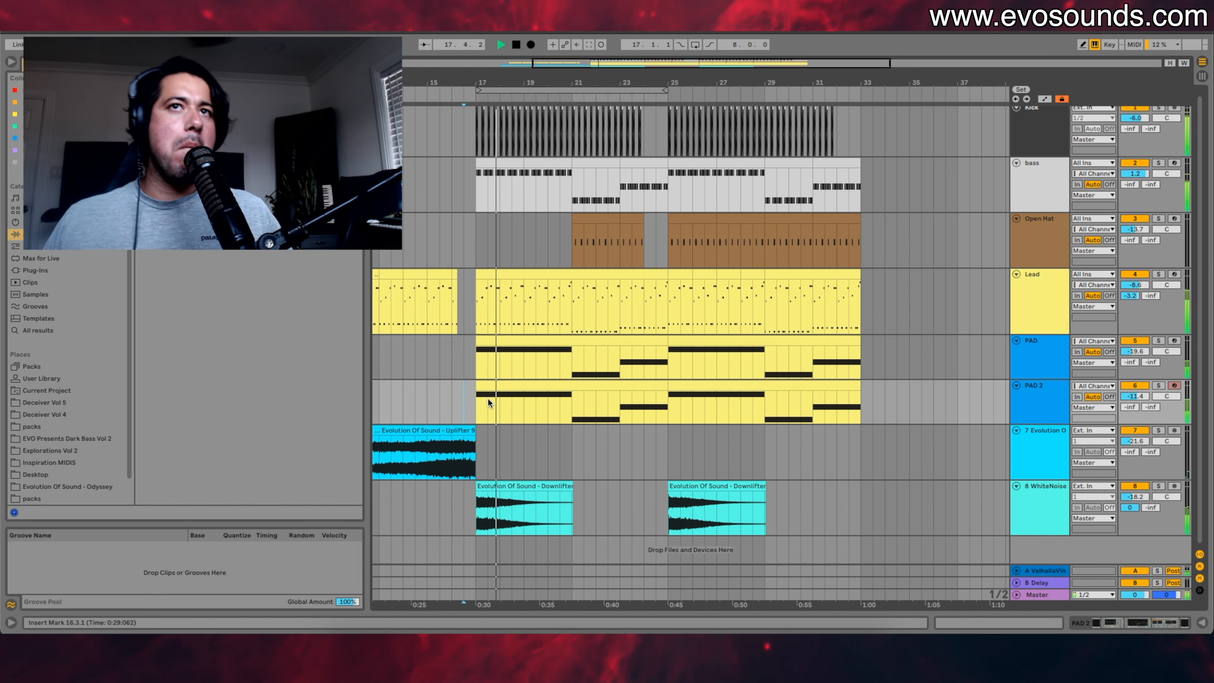
{"action": "key", "text": "Tab"}
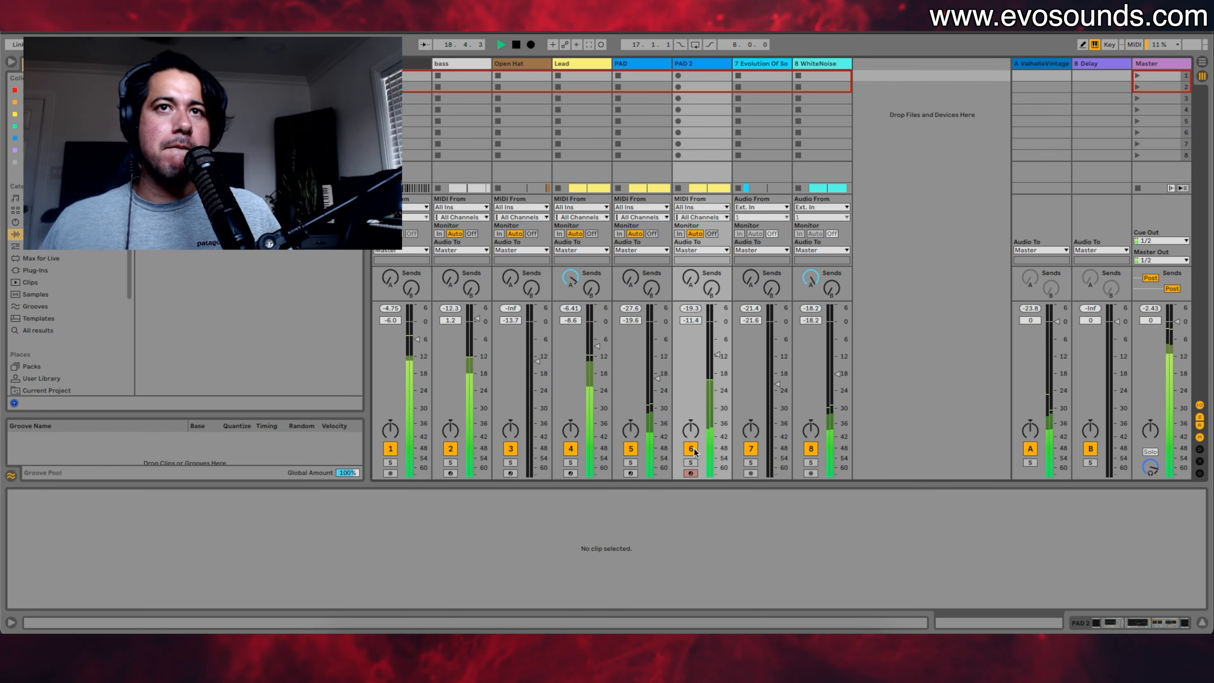
{"action": "key", "text": "Tab"}
{"action": "left_click", "coordinate": [521, 494]}
{"action": "key", "text": "space"}
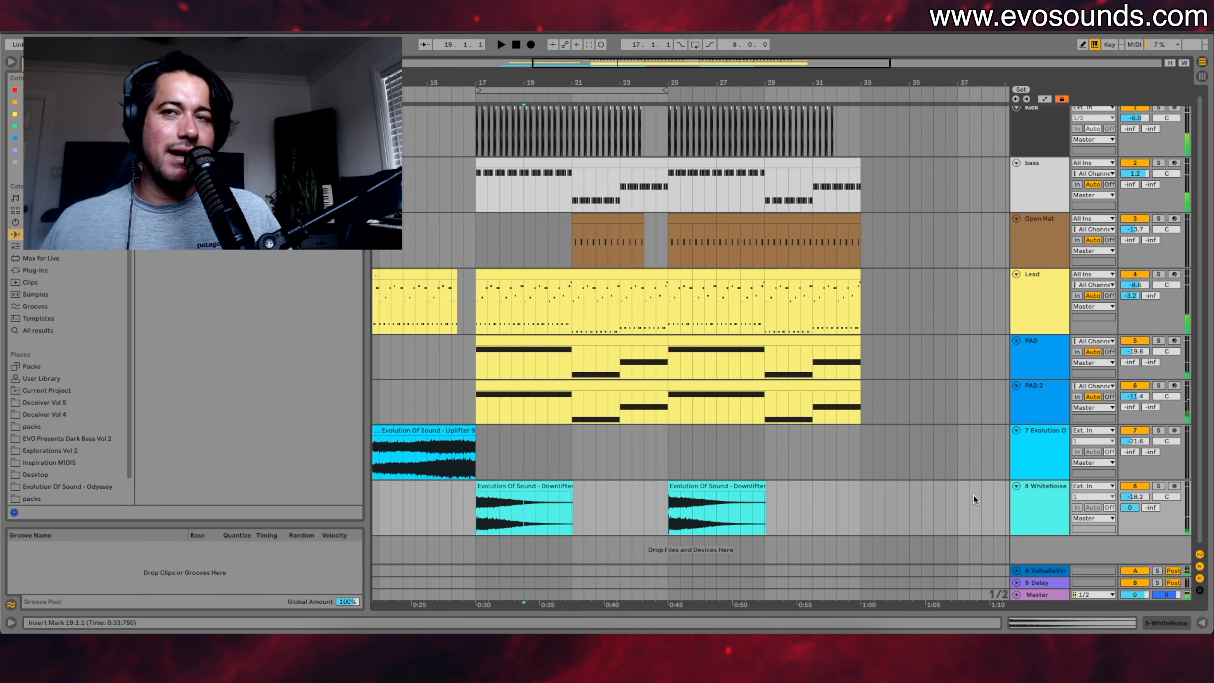
Step: Add EQ Eight to the WhiteNoise track and turn band 3 into a low cut at 958 Hz during playback
{"action": "double_click", "coordinate": [1017, 499]}
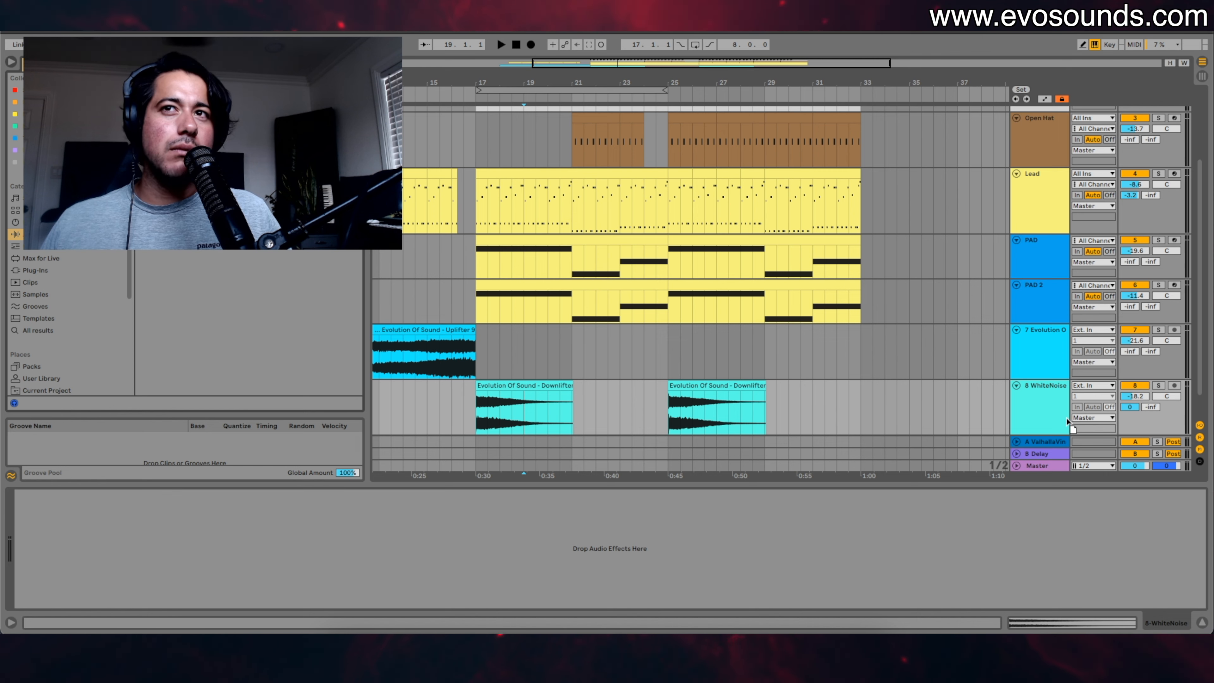
{"action": "key", "text": "Return"}
{"action": "left_click", "coordinate": [518, 385]}
{"action": "key", "text": "space"}
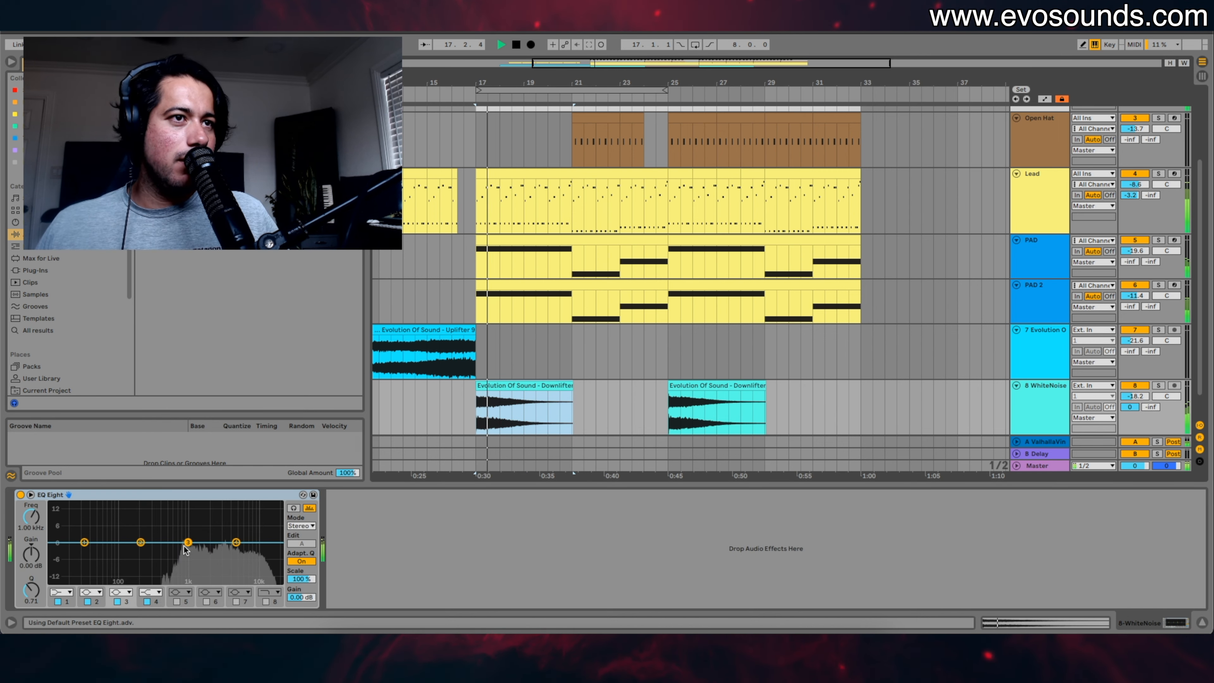
{"action": "left_click_drag", "start_coordinate": [188, 543], "coordinate": [190, 551]}
{"action": "left_click", "coordinate": [123, 592]}
{"action": "left_click", "coordinate": [122, 530]}
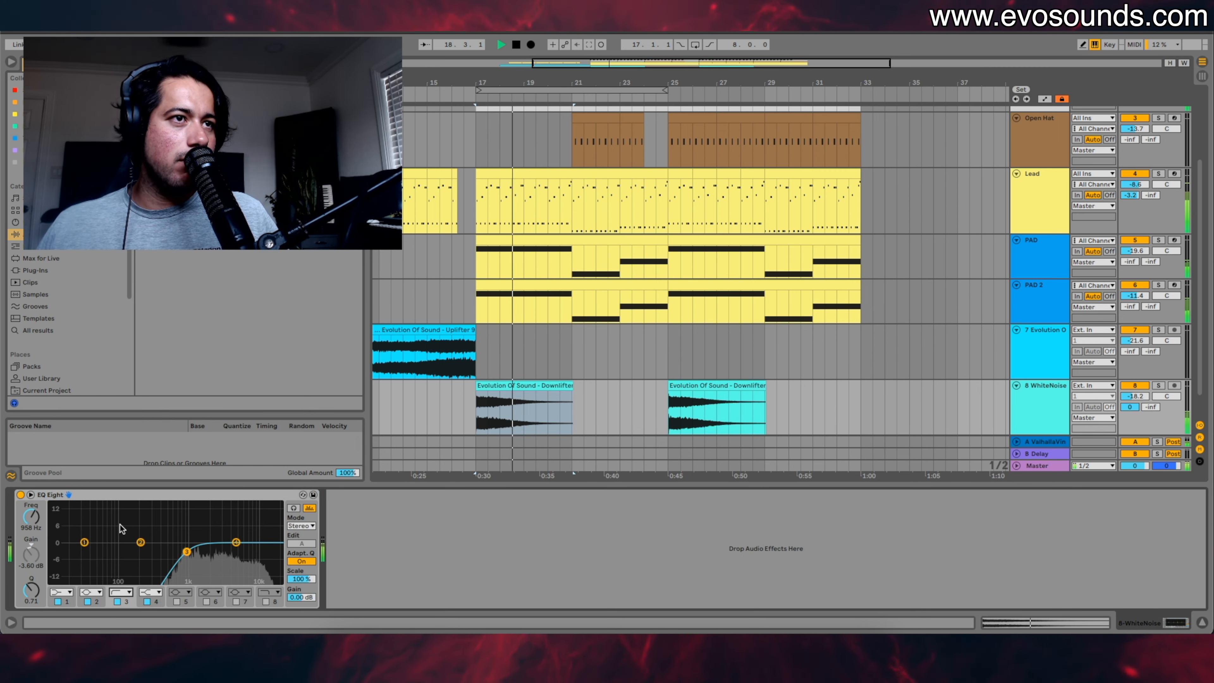
Step: Set the high cut in the bass track's EQ Eight to 267 Hz
{"action": "scroll", "coordinate": [577, 347], "scroll_direction": "up", "scroll_amount": 3}
{"action": "left_click", "coordinate": [693, 191]}
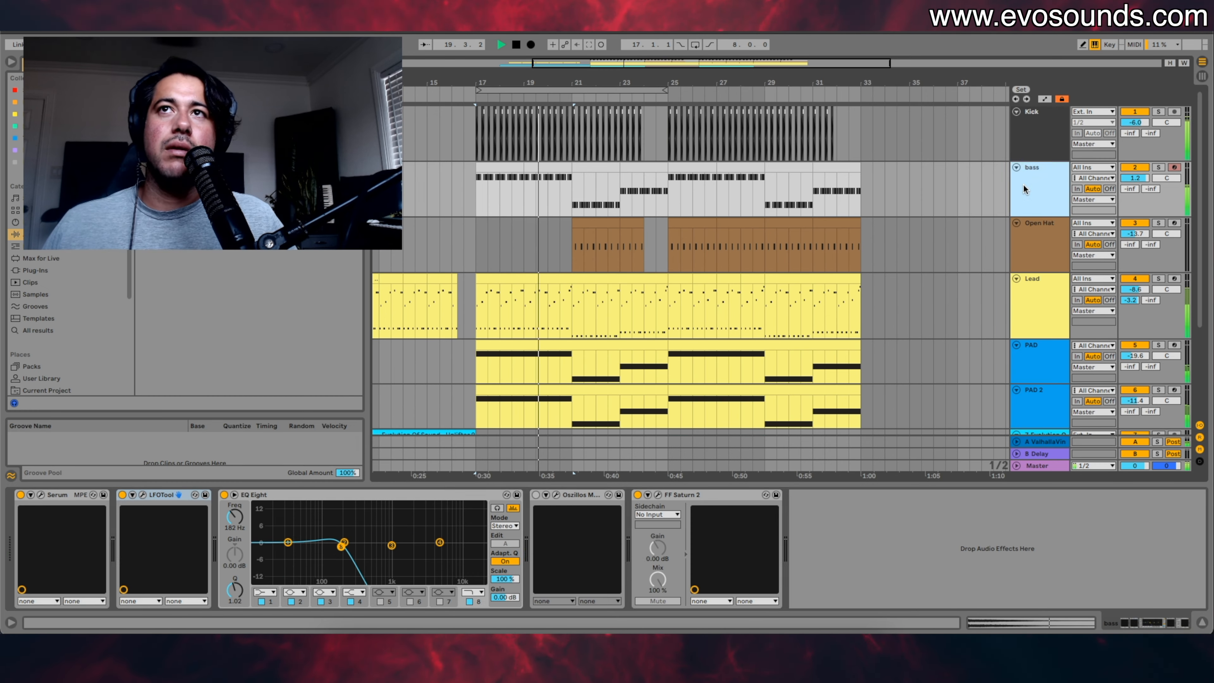
{"action": "left_click_drag", "start_coordinate": [348, 550], "coordinate": [360, 552]}
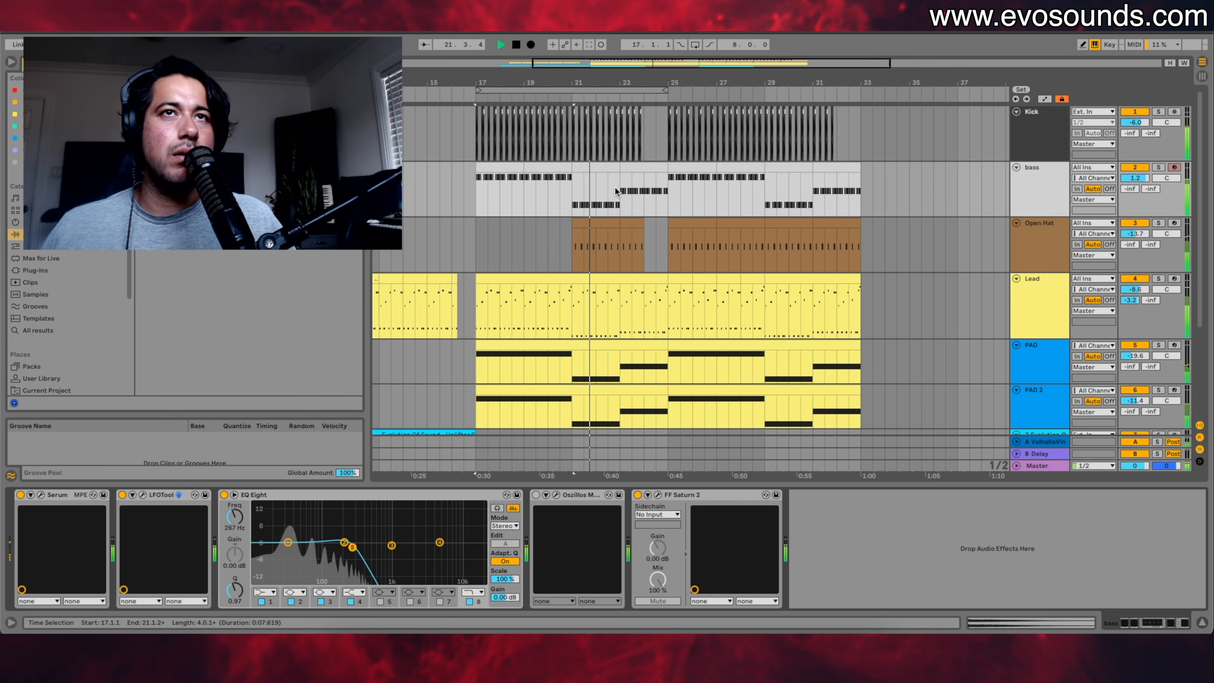
Step: Set PAD 2 to -9.4 dB and solo it while narrowing its EQ, with the high cut at about 5.9 kHz
{"action": "scroll", "coordinate": [640, 246], "scroll_direction": "down", "scroll_amount": 3}
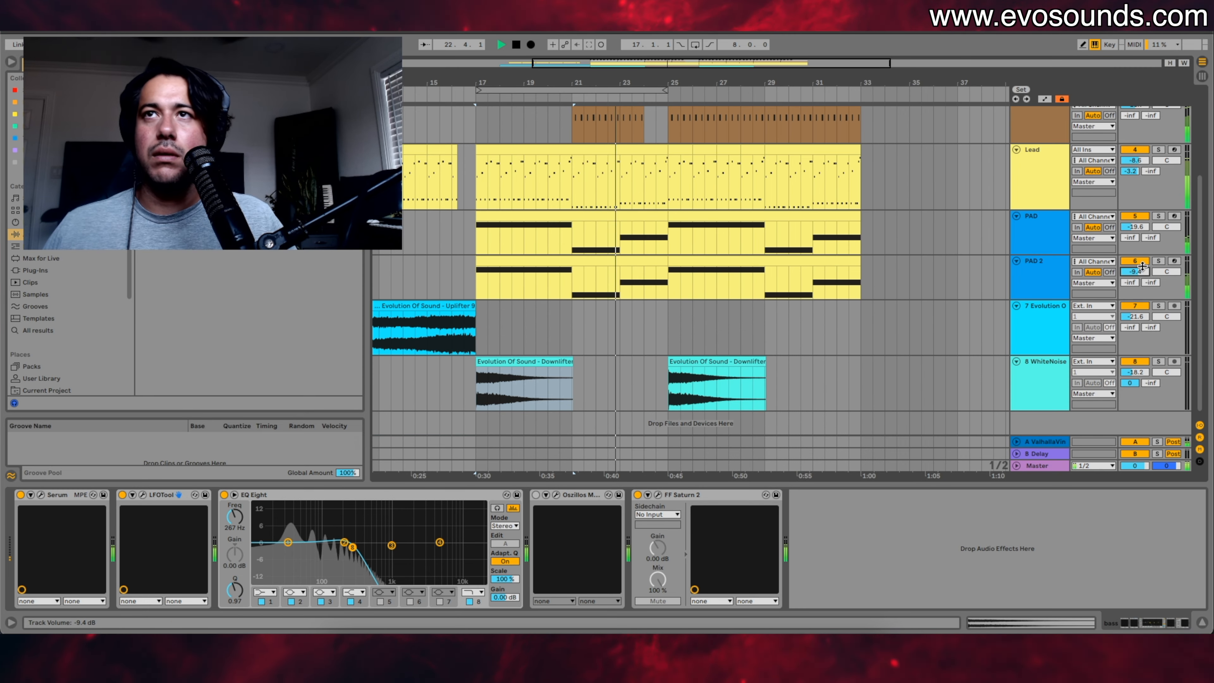
{"action": "left_click", "coordinate": [1067, 278]}
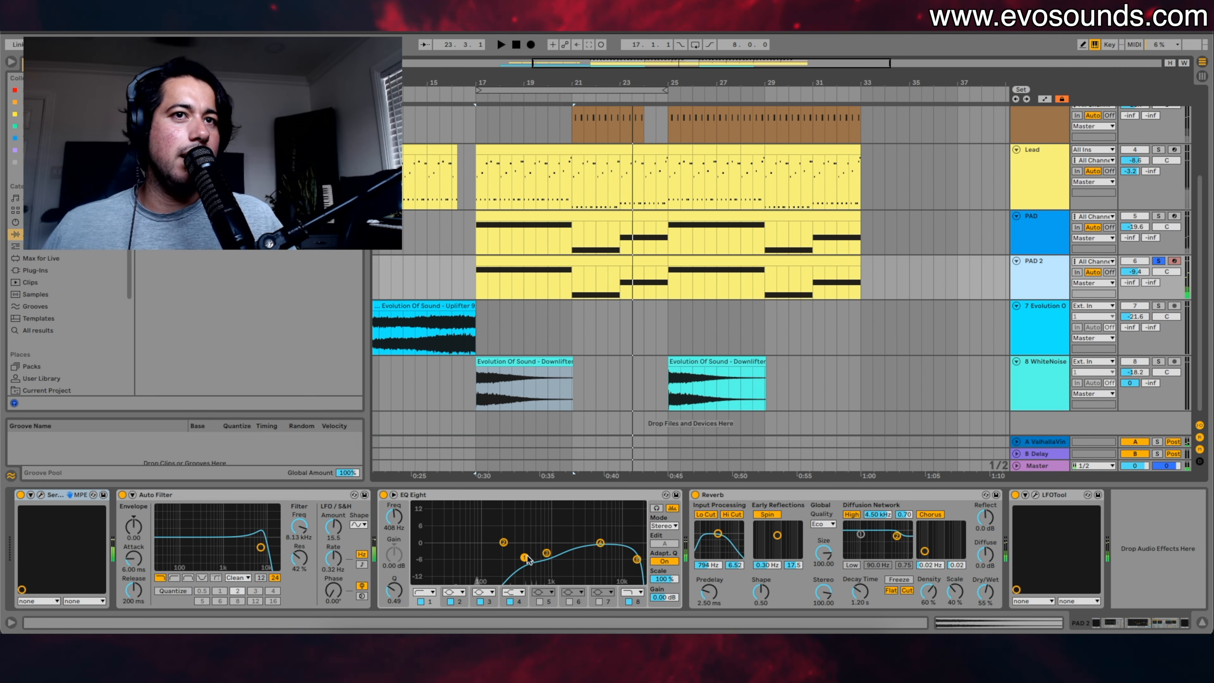
{"action": "key", "text": "space"}
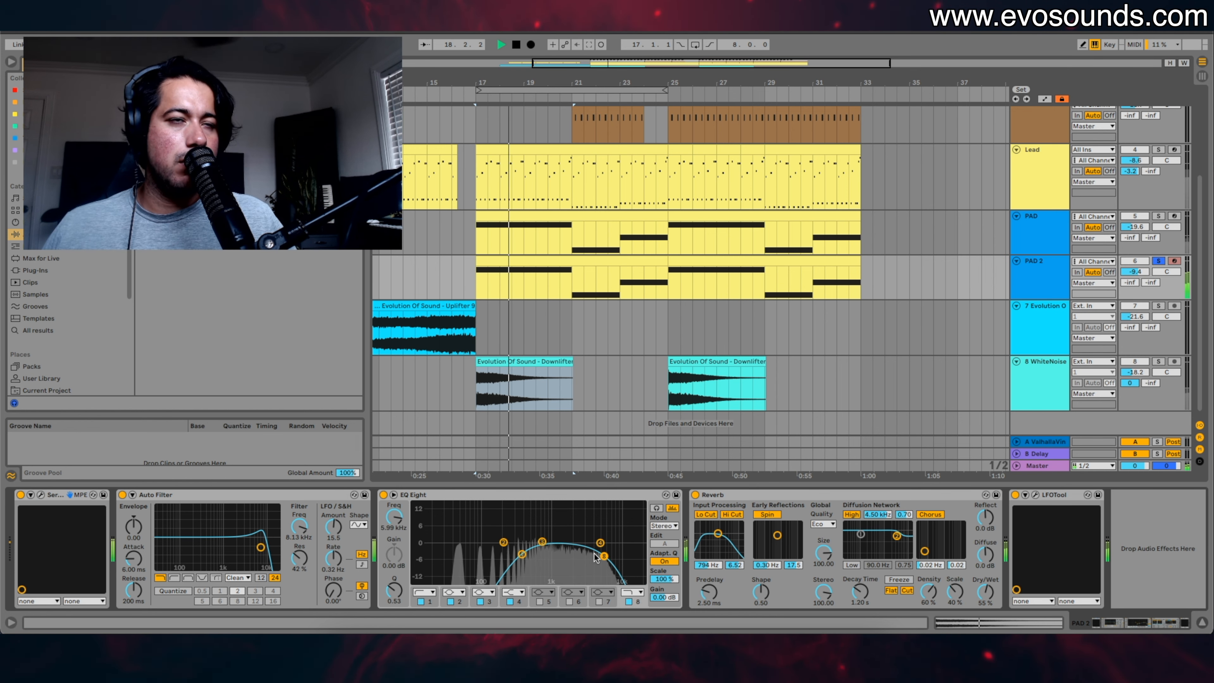
{"action": "key", "text": "space"}
Step: Remove the Auto Filter and the Reverb from PAD 2's device chain
{"action": "left_click", "coordinate": [192, 496]}
{"action": "key", "text": "Delete"}
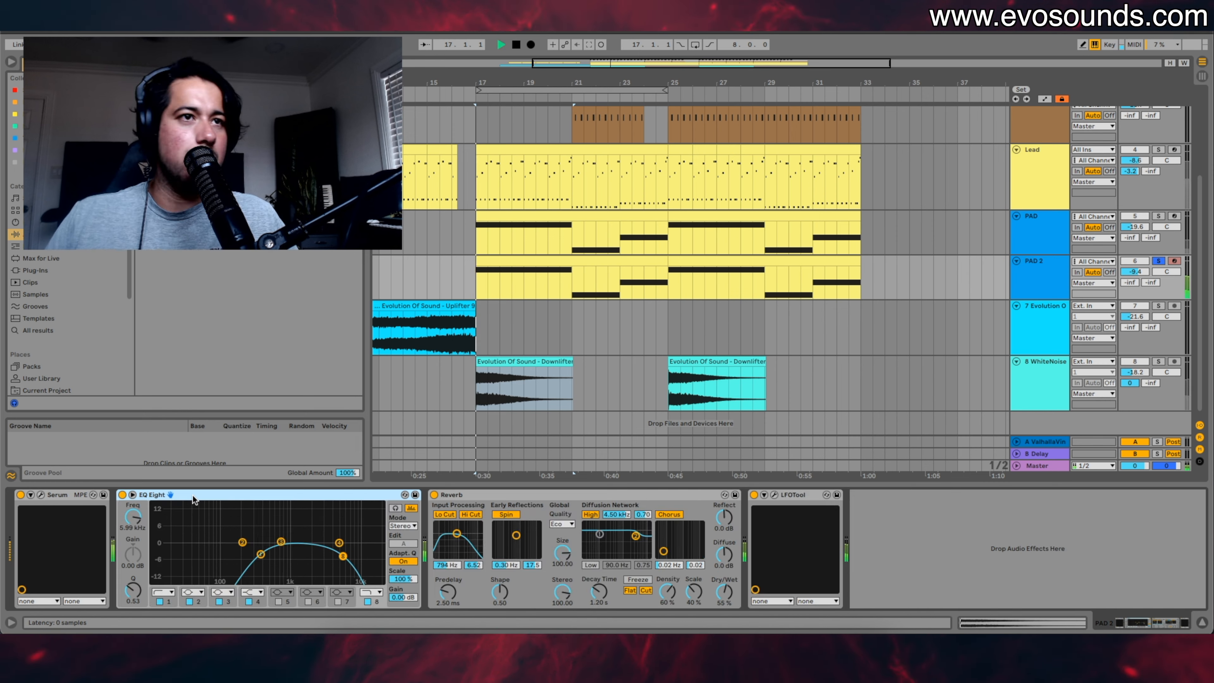
{"action": "key", "text": "space"}
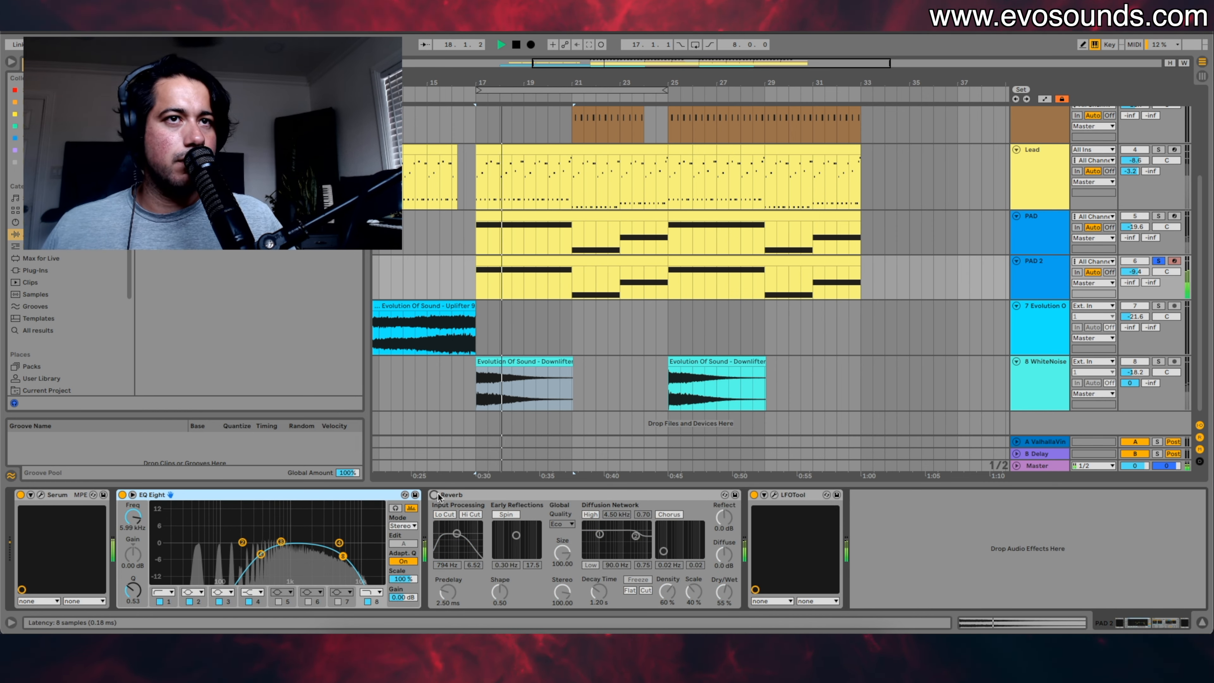
{"action": "left_click", "coordinate": [442, 496]}
{"action": "key", "text": "Delete"}
Step: Stretch PAD 2's LFOTool volume curve so it reaches full level about halfway through the cycle
{"action": "left_click", "coordinate": [454, 495]}
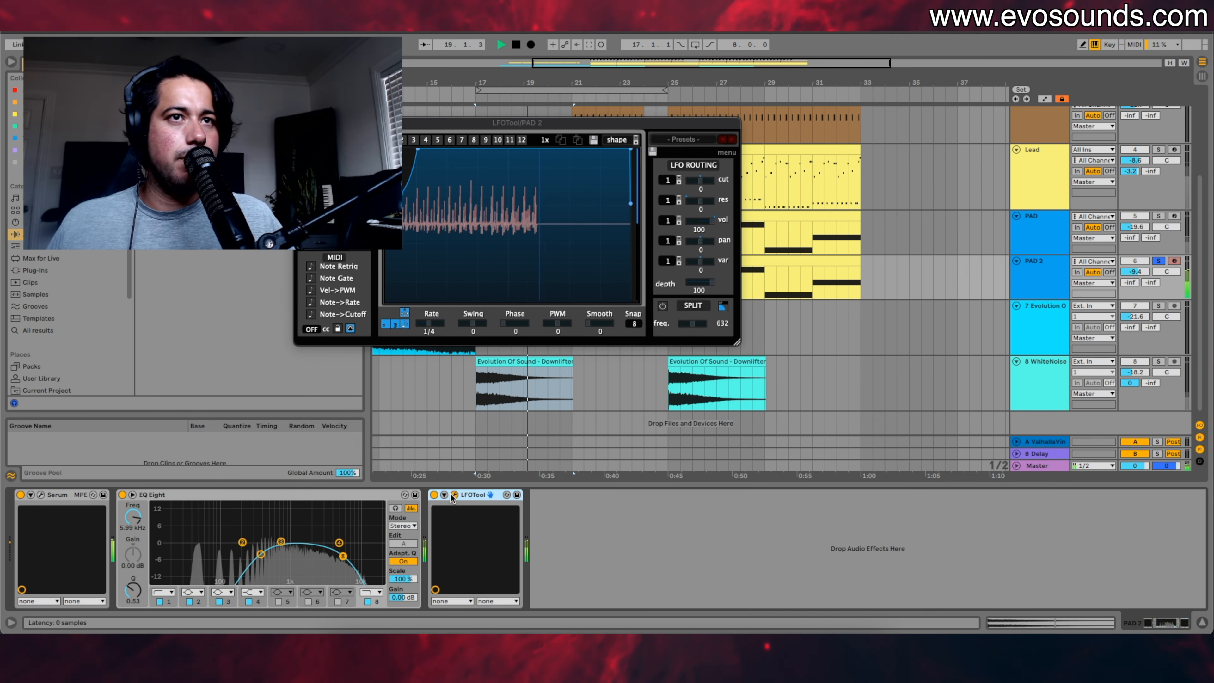
{"action": "key", "text": "space"}
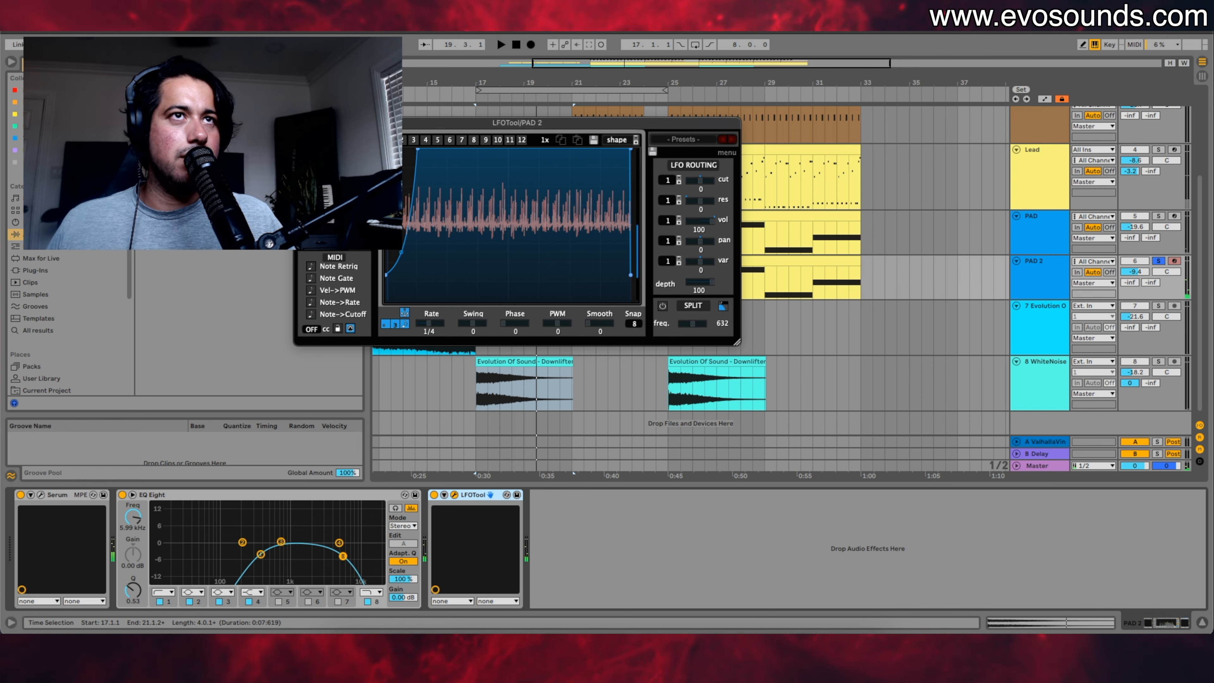
{"action": "key", "text": "space"}
{"action": "left_click_drag", "start_coordinate": [426, 152], "coordinate": [509, 149]}
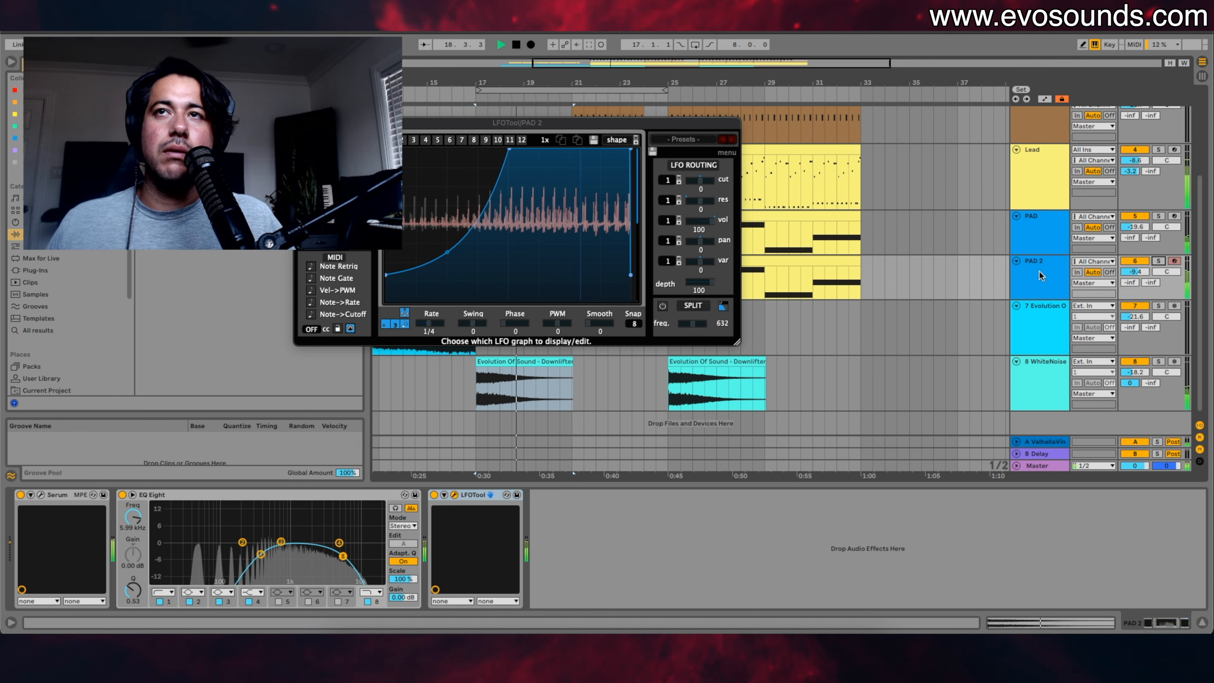
Step: Set PAD 2's volume to -14.0 dB in the unsoloed mix and close its LFOTool window
{"action": "left_click", "coordinate": [1158, 261]}
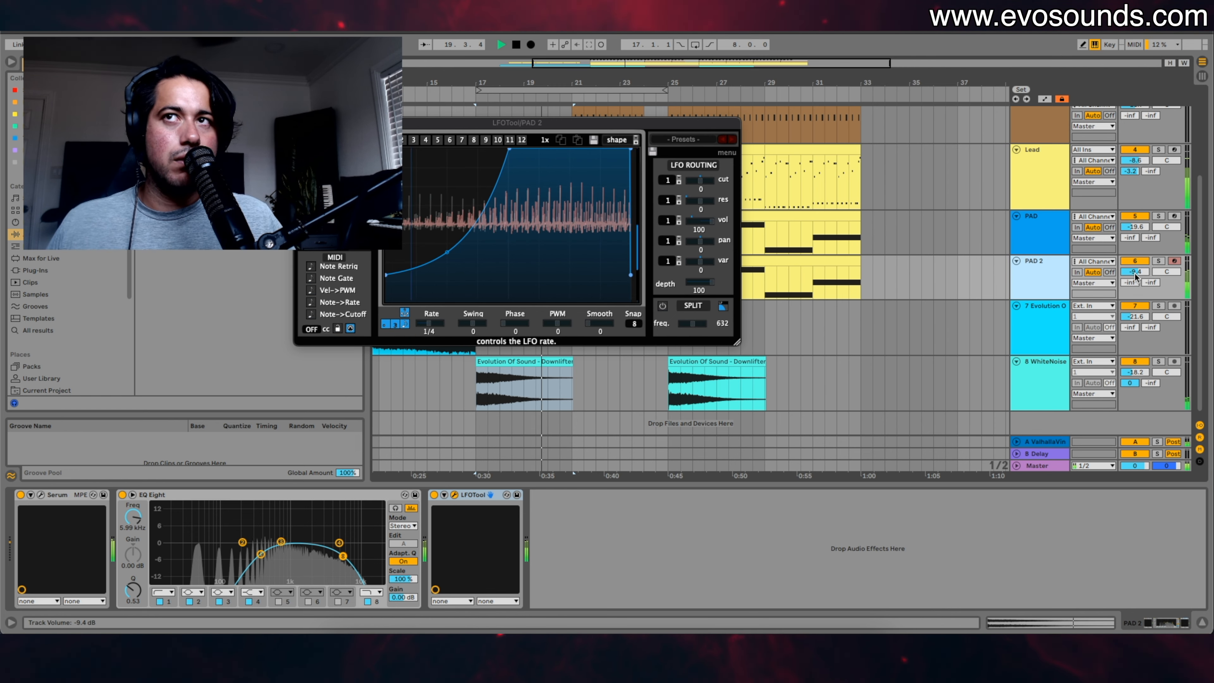
{"action": "left_click_drag", "start_coordinate": [1135, 272], "coordinate": [1134, 287]}
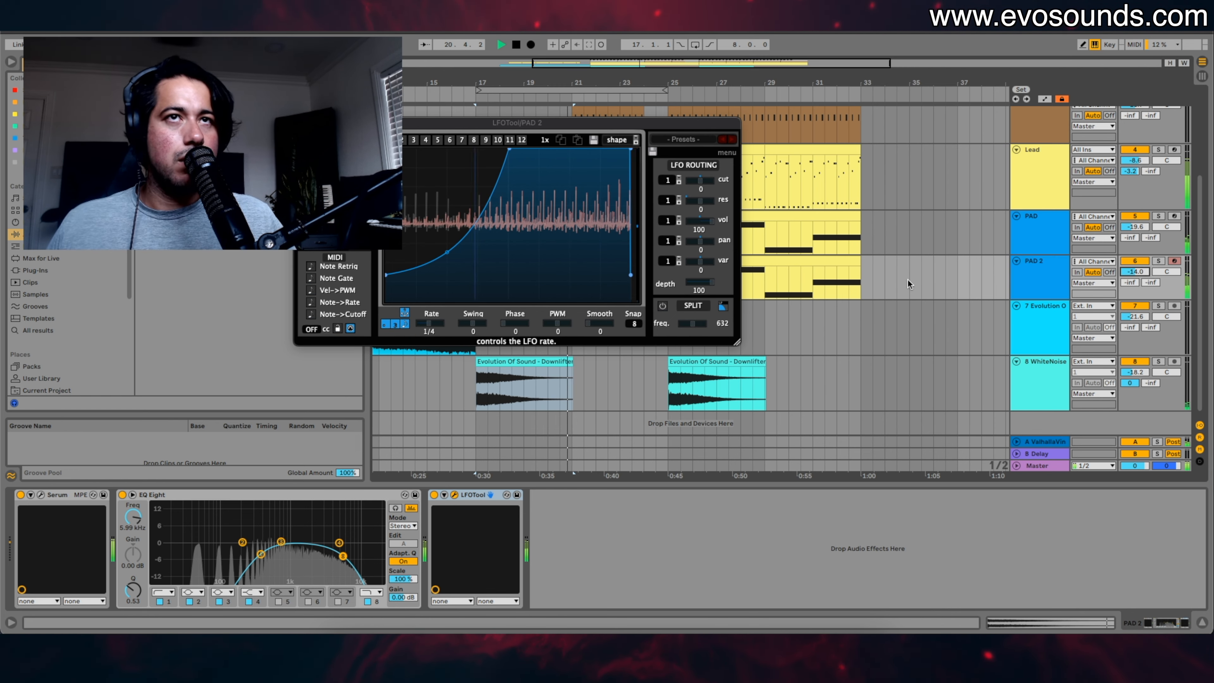
{"action": "left_click", "coordinate": [301, 123]}
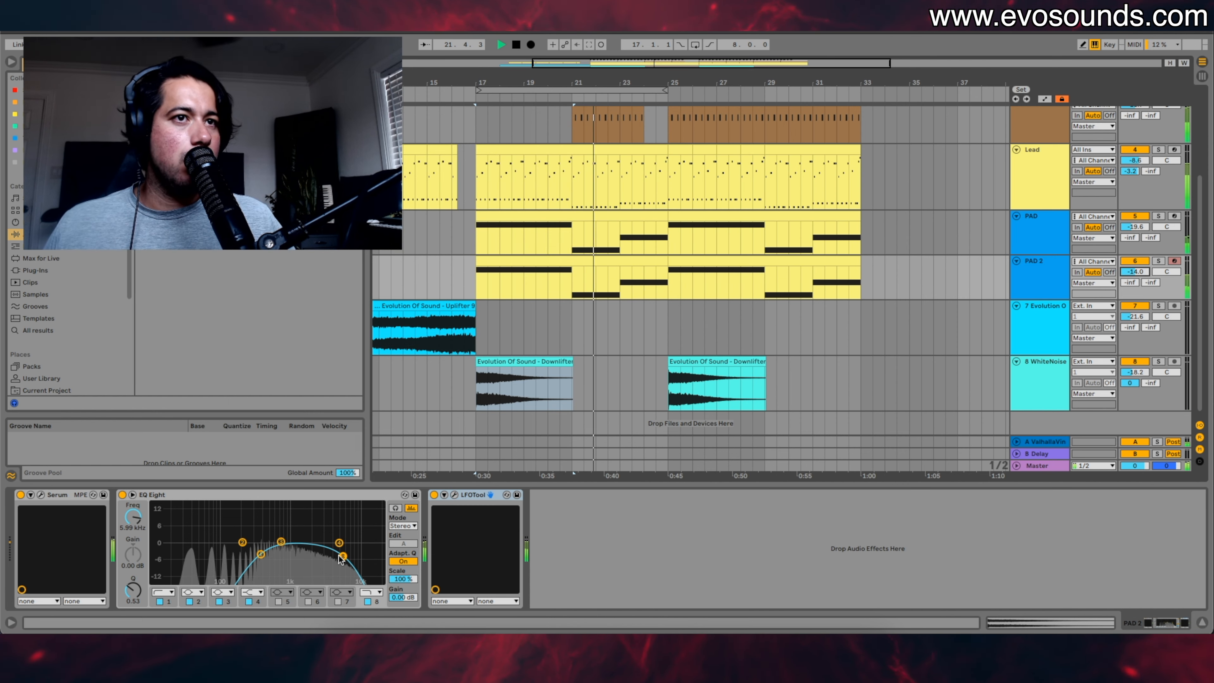
Step: Widen PAD 2's EQ with the high cut at 9.58 kHz and the low cut at 297 Hz, and open its Serum
{"action": "left_click_drag", "start_coordinate": [341, 557], "coordinate": [367, 556]}
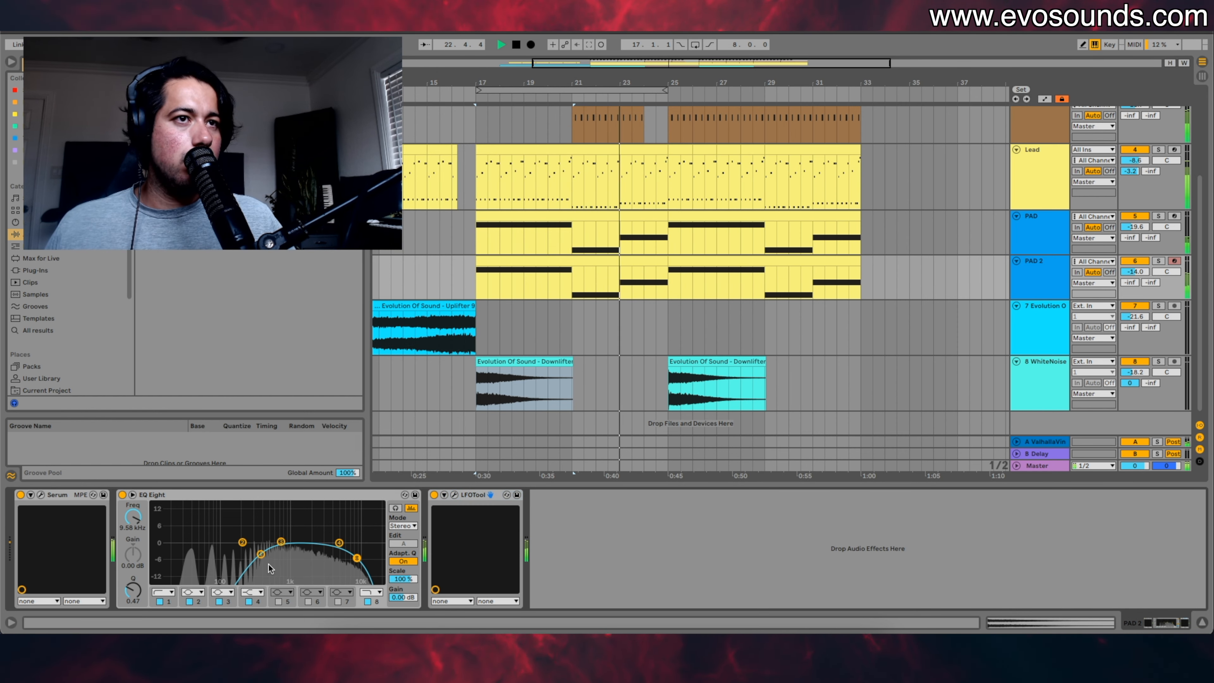
{"action": "left_click_drag", "start_coordinate": [261, 555], "coordinate": [254, 556]}
{"action": "left_click", "coordinate": [31, 494]}
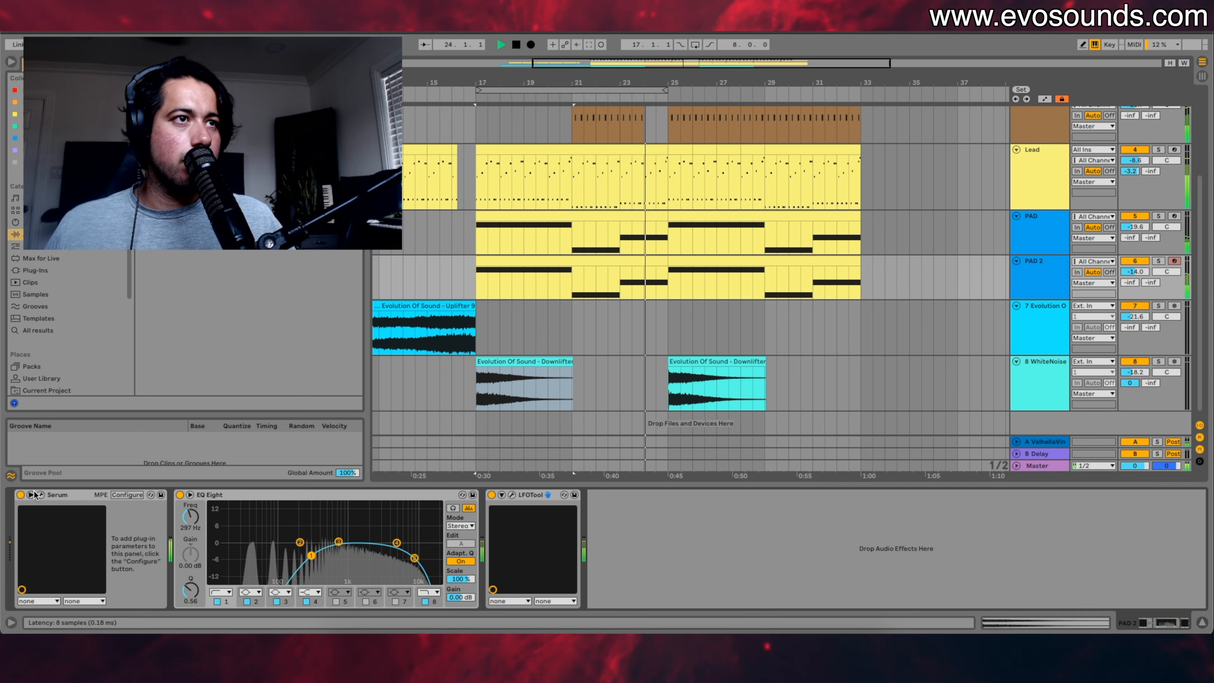
{"action": "left_click", "coordinate": [40, 494]}
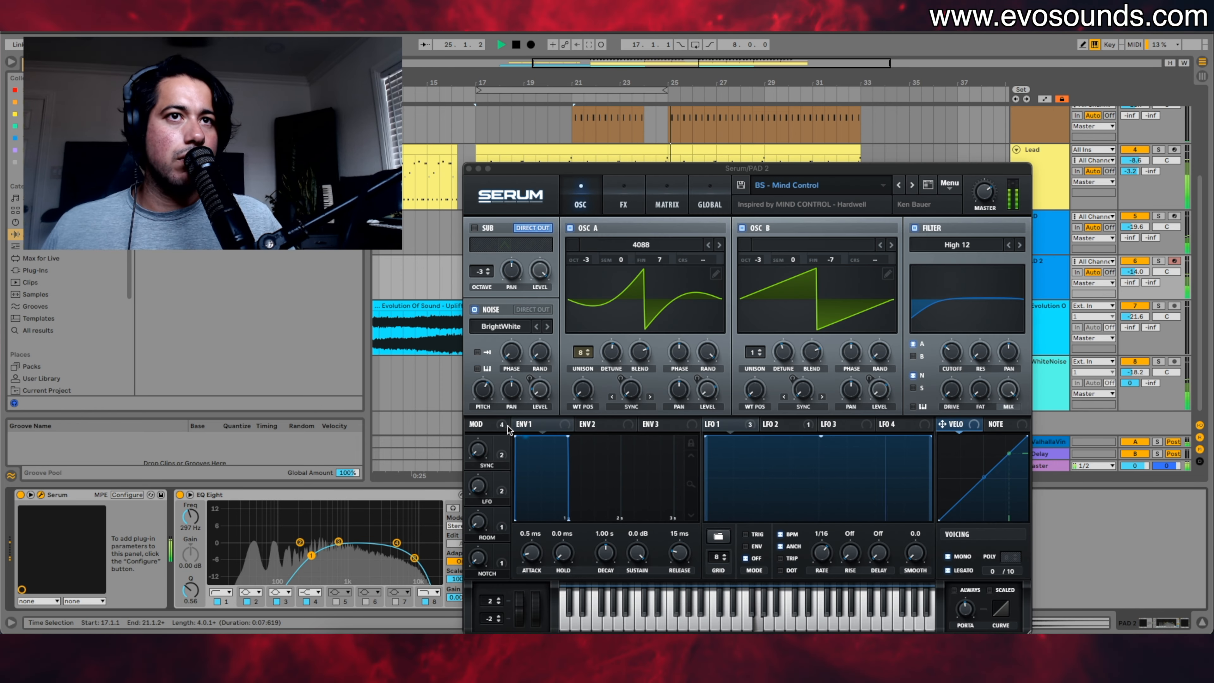
Step: Transpose all notes of the Lead clip at bar 25 up one octave
{"action": "left_click", "coordinate": [856, 148]}
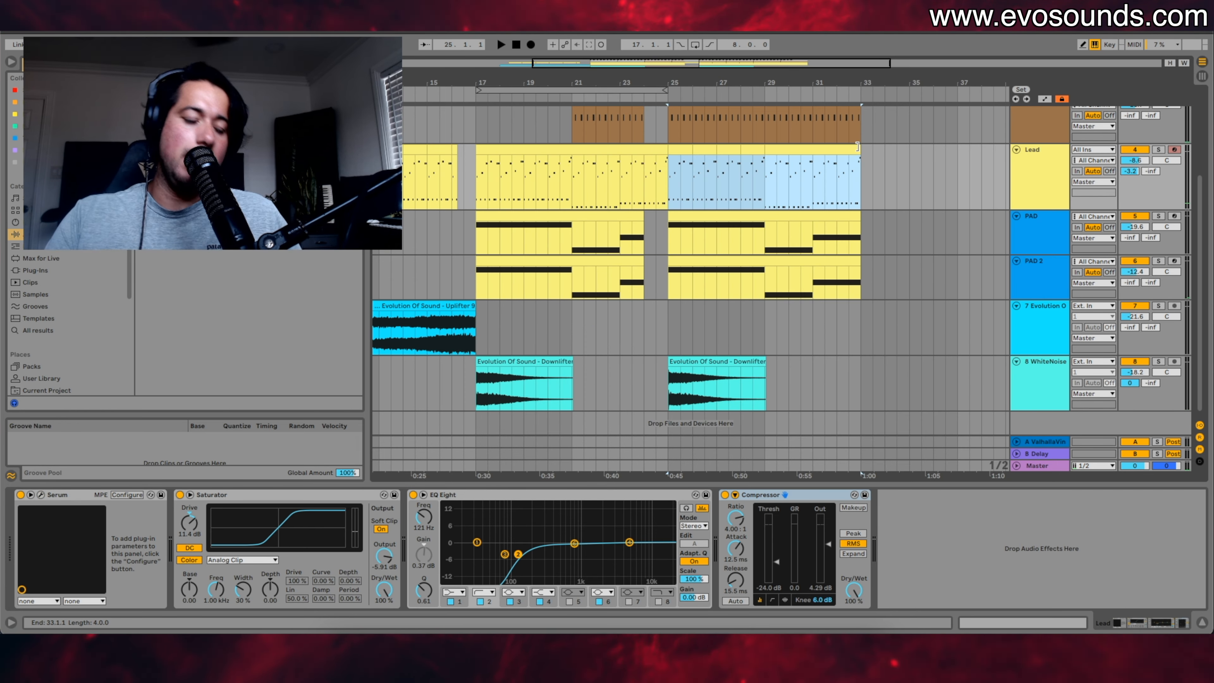
{"action": "double_click", "coordinate": [742, 205]}
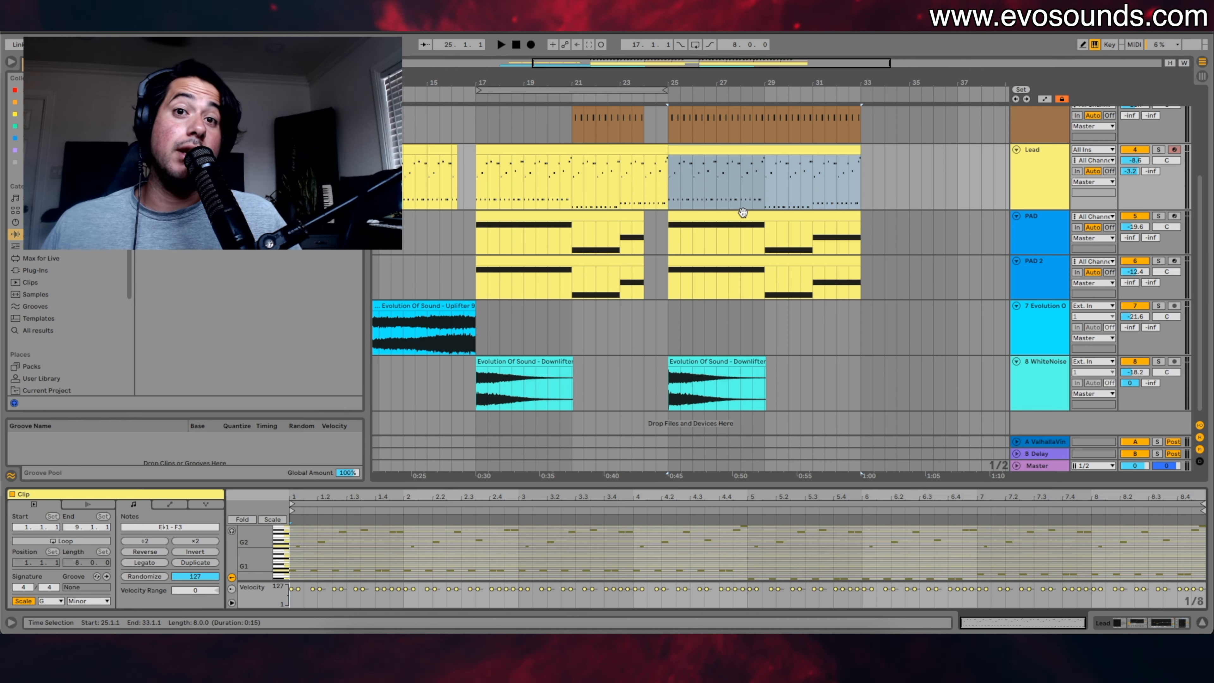
{"action": "left_click_drag", "start_coordinate": [458, 485], "coordinate": [455, 378]}
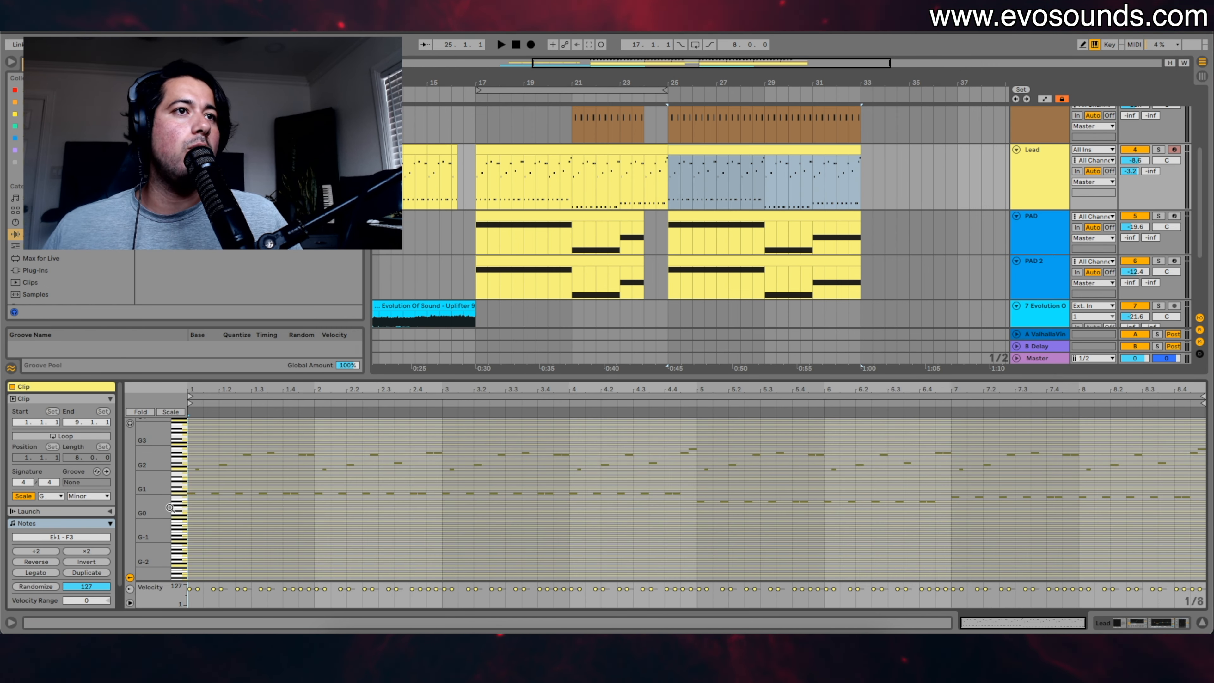
{"action": "left_click_drag", "start_coordinate": [170, 508], "coordinate": [191, 560]}
{"action": "key", "text": "ctrl+a"}
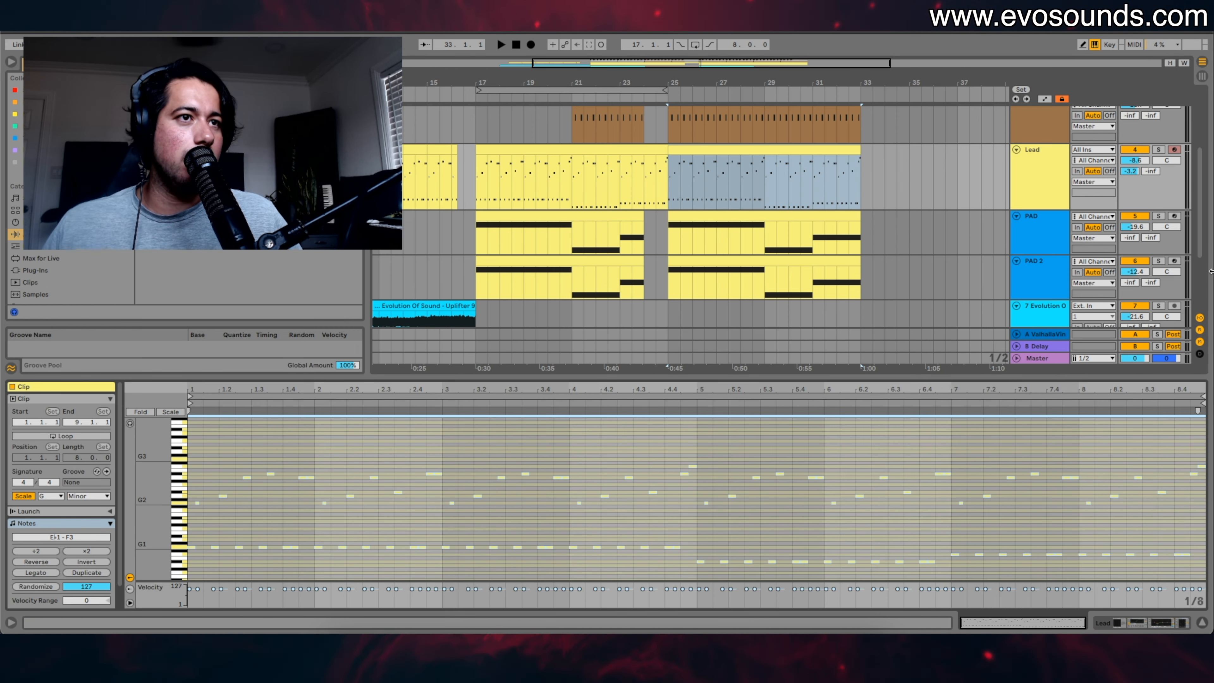
{"action": "key", "text": "shift+Up"}
Step: Play the raised lead from bar 24 and inspect the Lead track's devices
{"action": "left_click", "coordinate": [644, 205]}
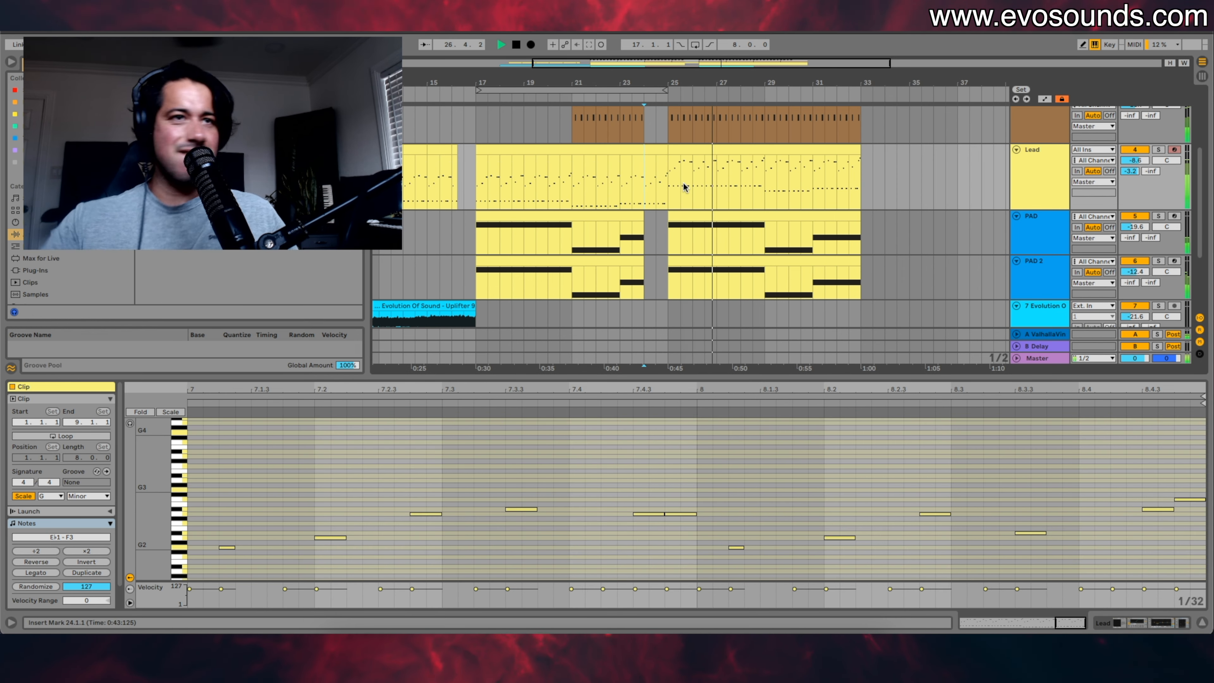
{"action": "double_click", "coordinate": [1050, 167]}
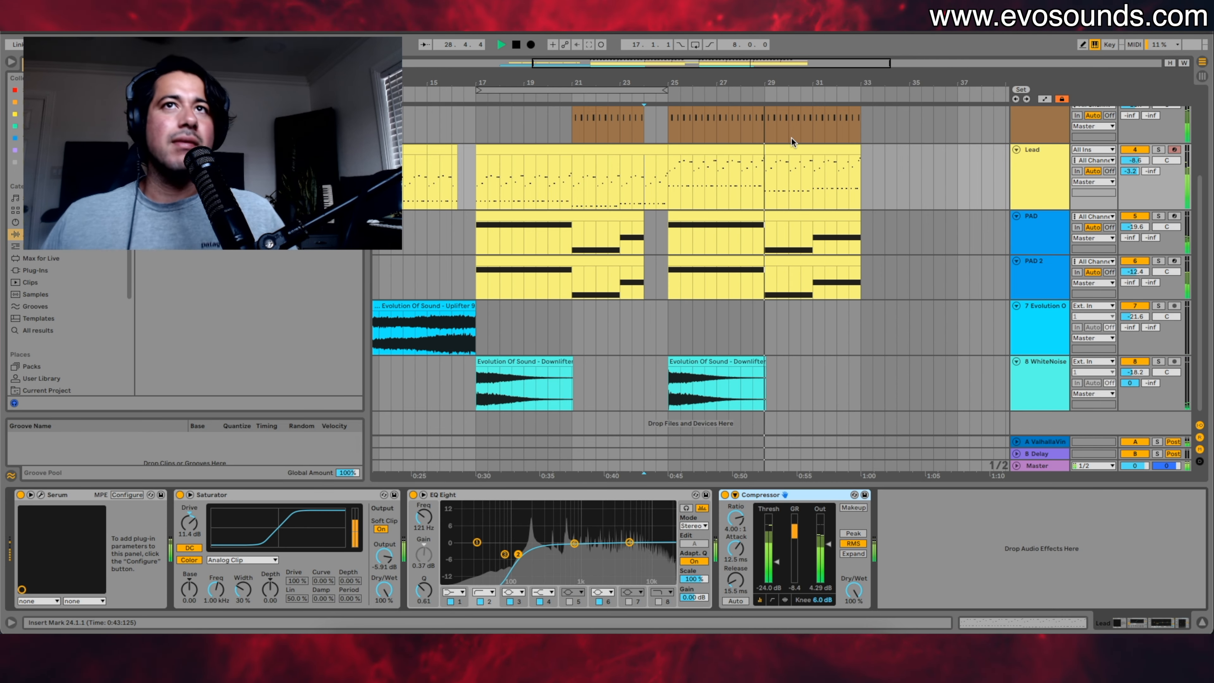
{"action": "left_click", "coordinate": [776, 150]}
{"action": "double_click", "coordinate": [1058, 168]}
{"action": "key", "text": "space"}
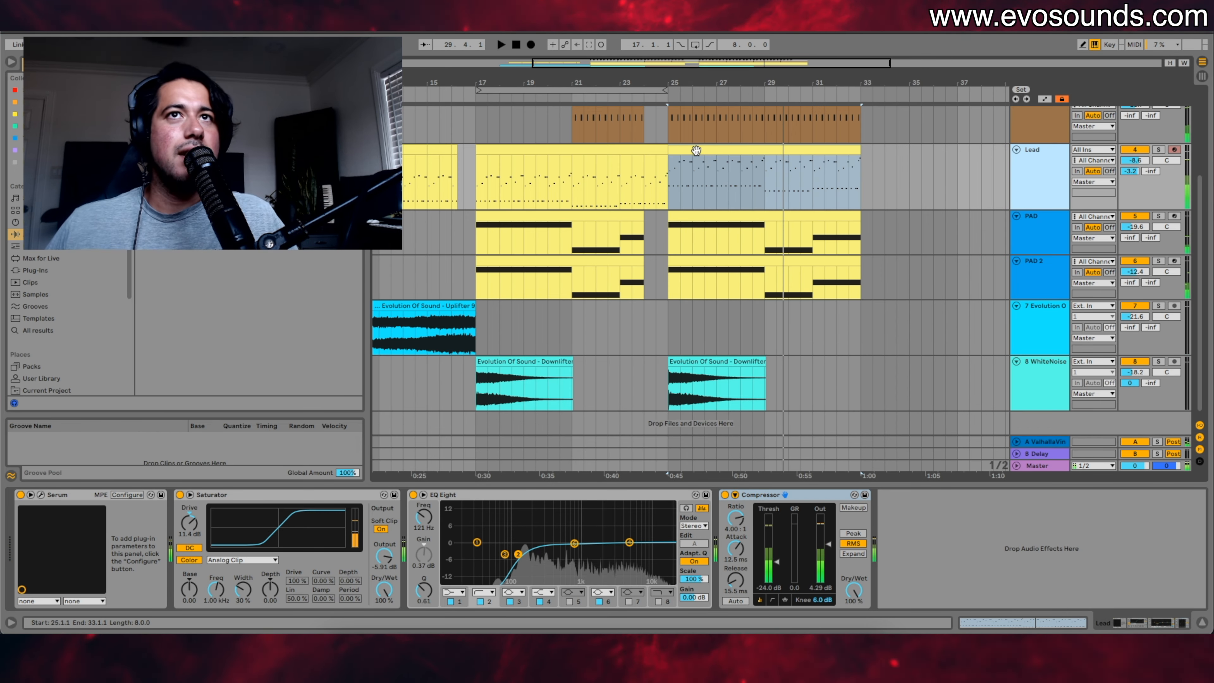
Step: Transpose the Lead clip at bar 25 back down one octave and duplicate the Lead track
{"action": "double_click", "coordinate": [697, 150]}
{"action": "key", "text": "shift+Down"}
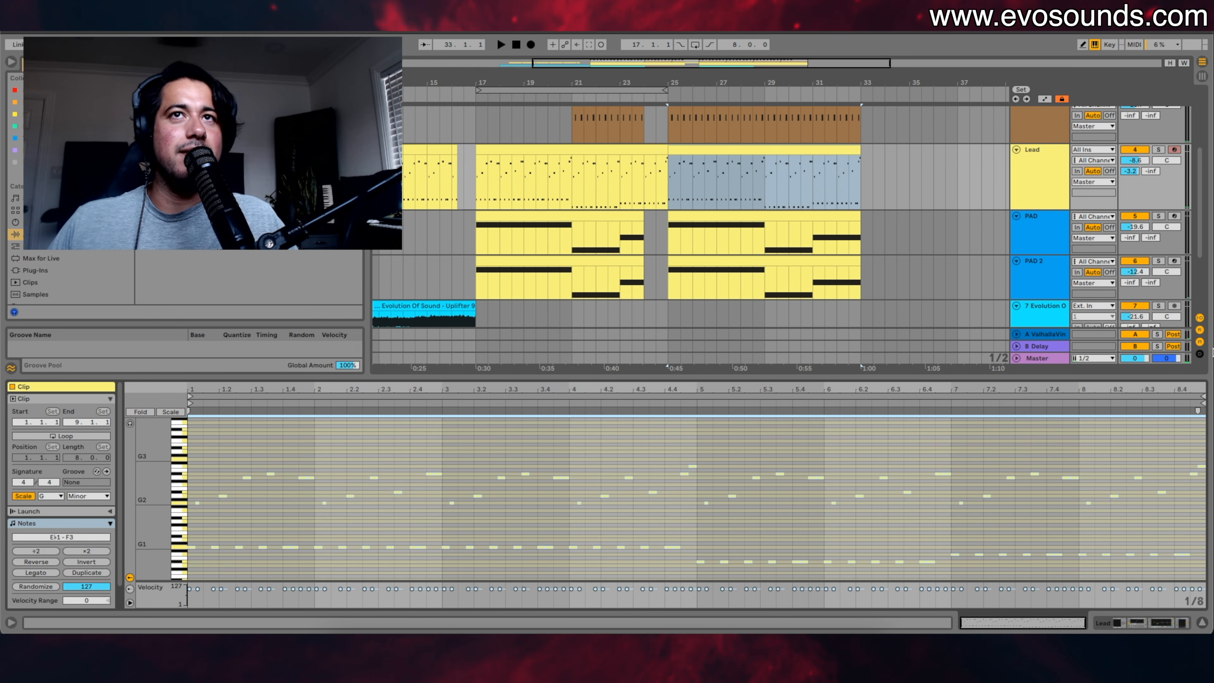
{"action": "left_click", "coordinate": [1054, 195]}
{"action": "key", "text": "ctrl+d"}
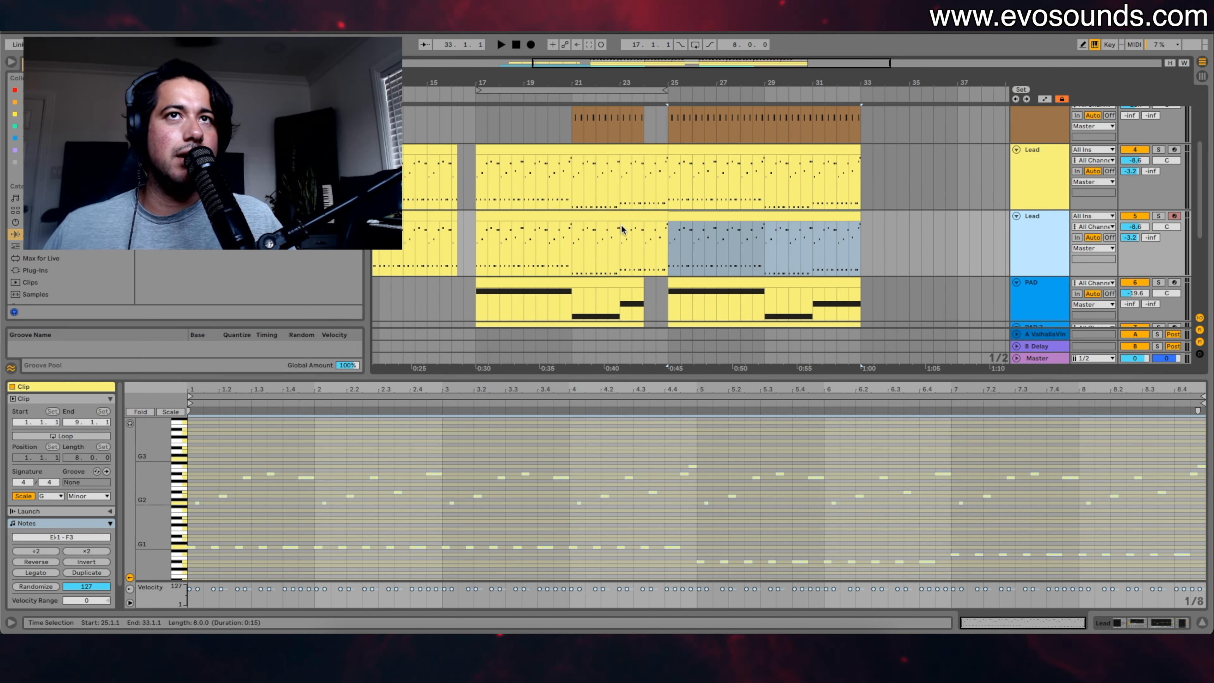
Step: Delete the lower Lead track's clip spanning bars 17 to 25 and play back from its clip at bar 25
{"action": "left_click", "coordinate": [624, 216]}
{"action": "key", "text": "Delete"}
{"action": "left_click", "coordinate": [672, 217]}
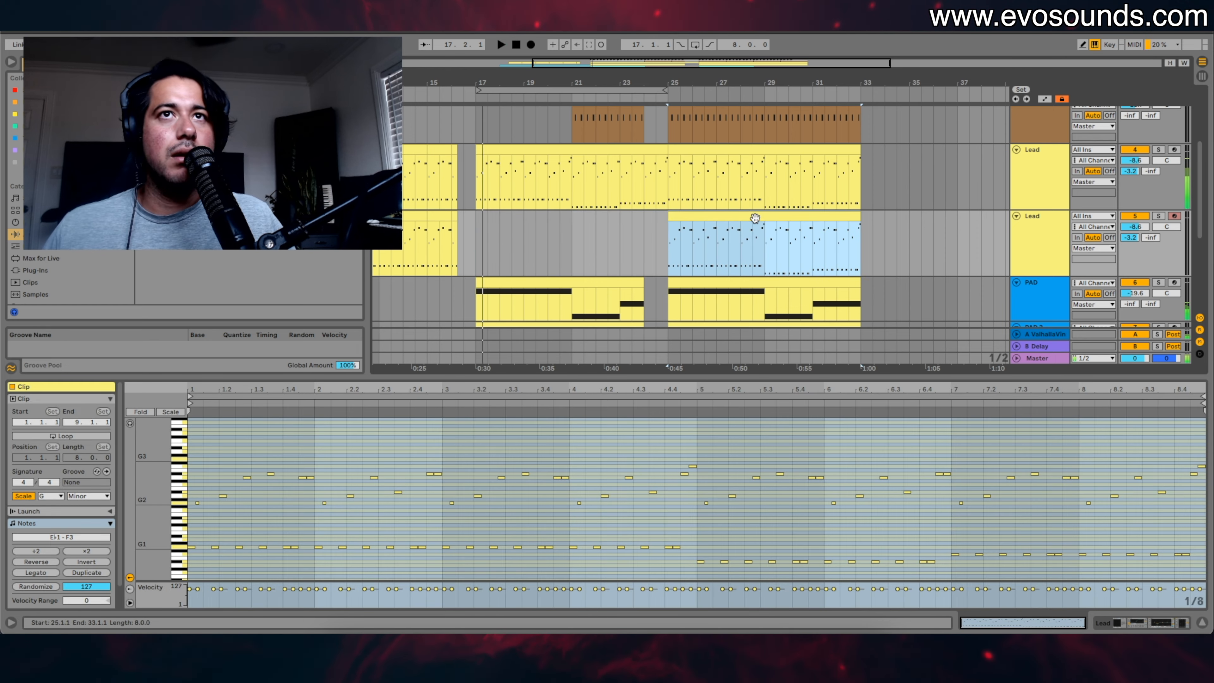
{"action": "key", "text": "space"}
Step: Group the two Lead tracks under the name Leads, show the lower Lead's devices and solo that track
{"action": "left_click", "coordinate": [1034, 227]}
{"action": "key", "text": "ctrl+g"}
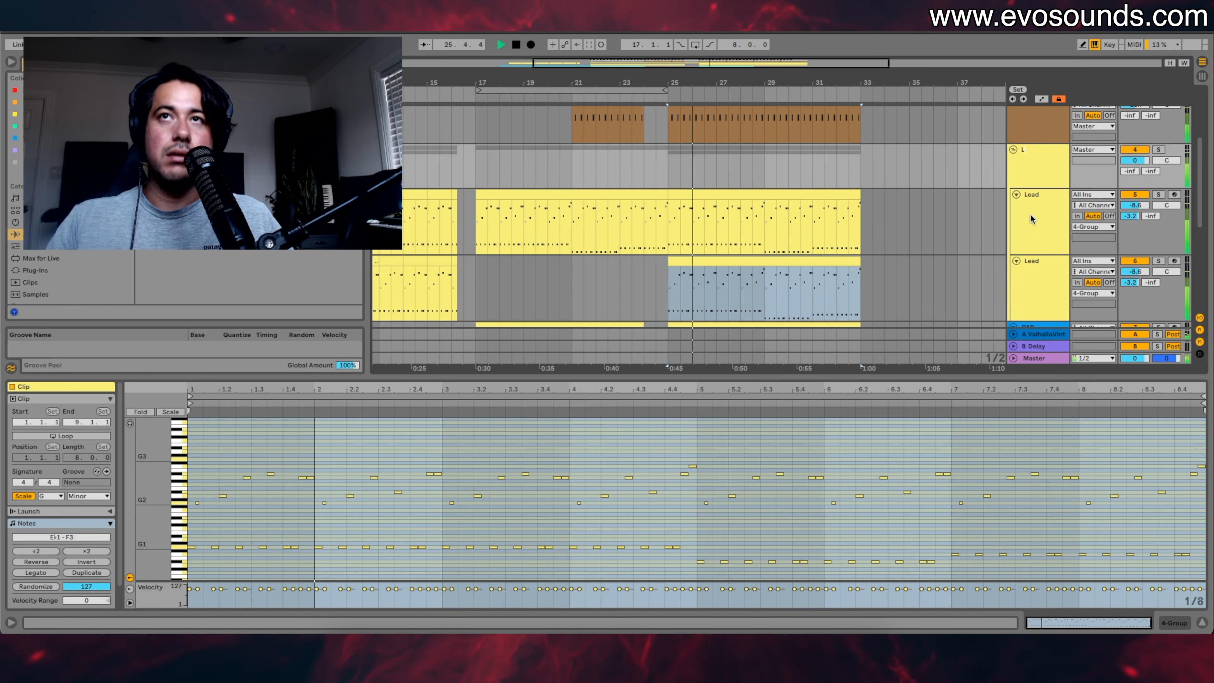
{"action": "key", "text": "space"}
{"action": "double_click", "coordinate": [1051, 269]}
{"action": "left_click", "coordinate": [1159, 262]}
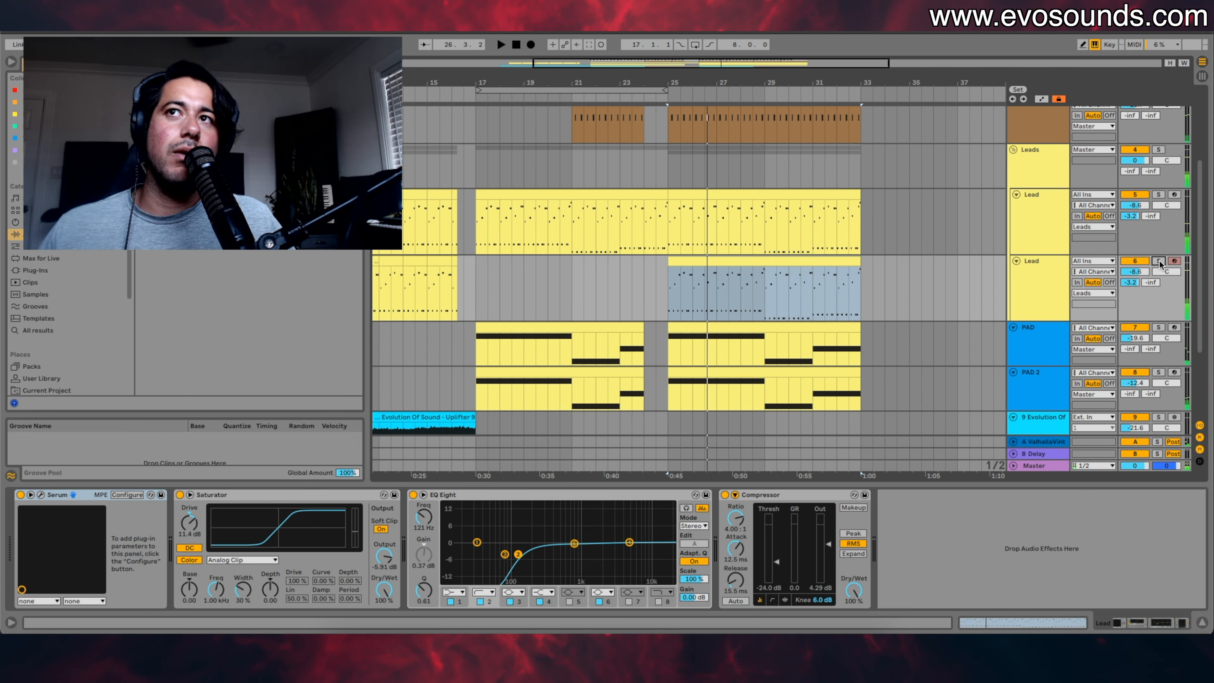
Step: Load the LD - Permanence II preset in the lower Lead track's Serum and audition it
{"action": "left_click", "coordinate": [41, 495]}
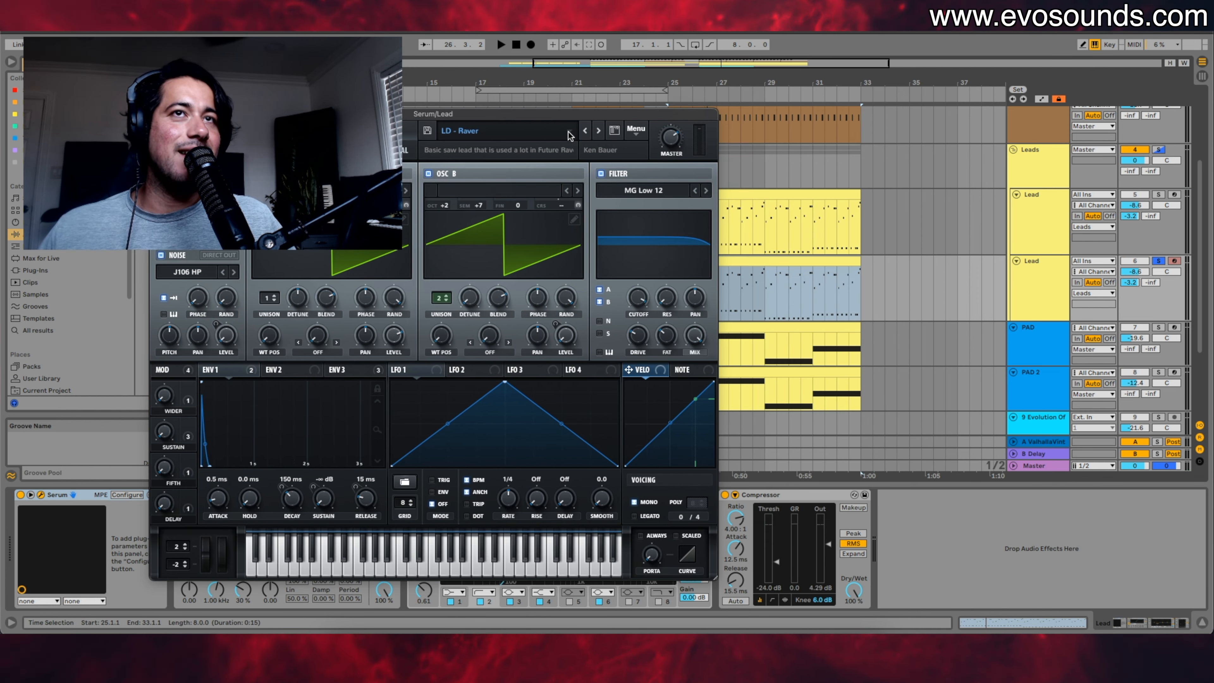
{"action": "left_click", "coordinate": [550, 133]}
{"action": "mouse_move", "coordinate": [587, 359]}
{"action": "left_click", "coordinate": [731, 369]}
{"action": "key", "text": "space"}
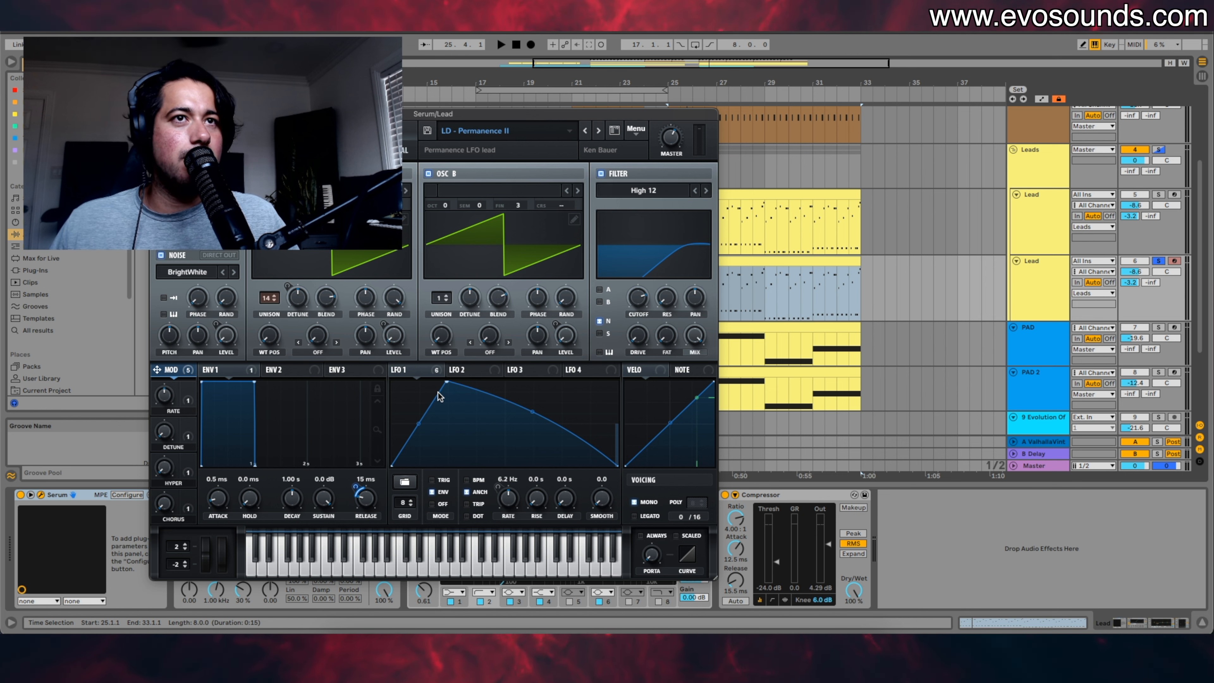
Step: Move the peak of Serum's LFO 1 shape close to its start and turn off Serum's reverb effect
{"action": "left_click_drag", "start_coordinate": [446, 383], "coordinate": [398, 382]}
{"action": "key", "text": "space"}
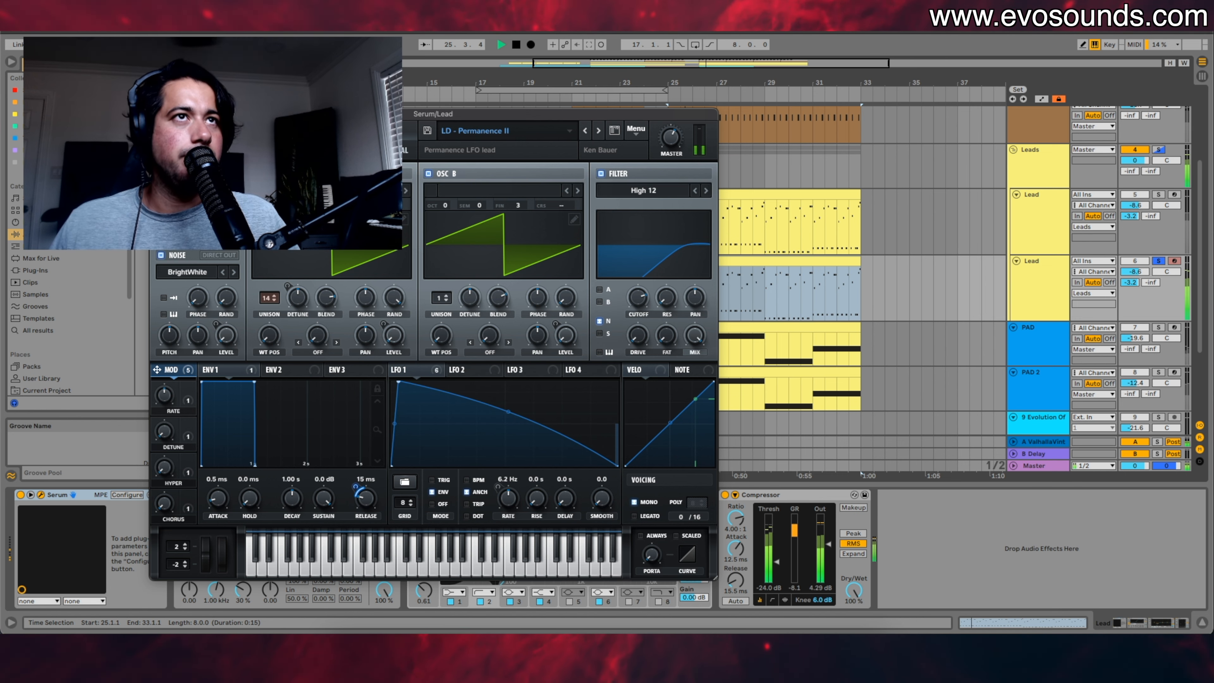
{"action": "left_click", "coordinate": [335, 150]}
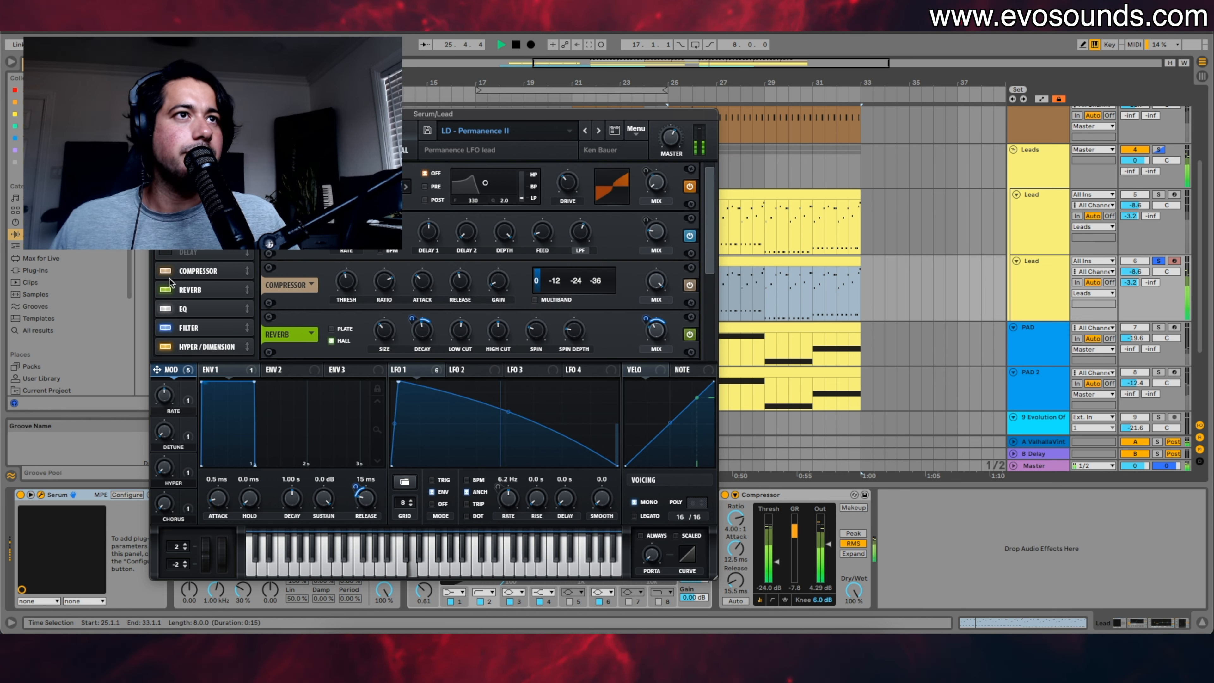
{"action": "left_click", "coordinate": [166, 346]}
{"action": "key", "text": "space"}
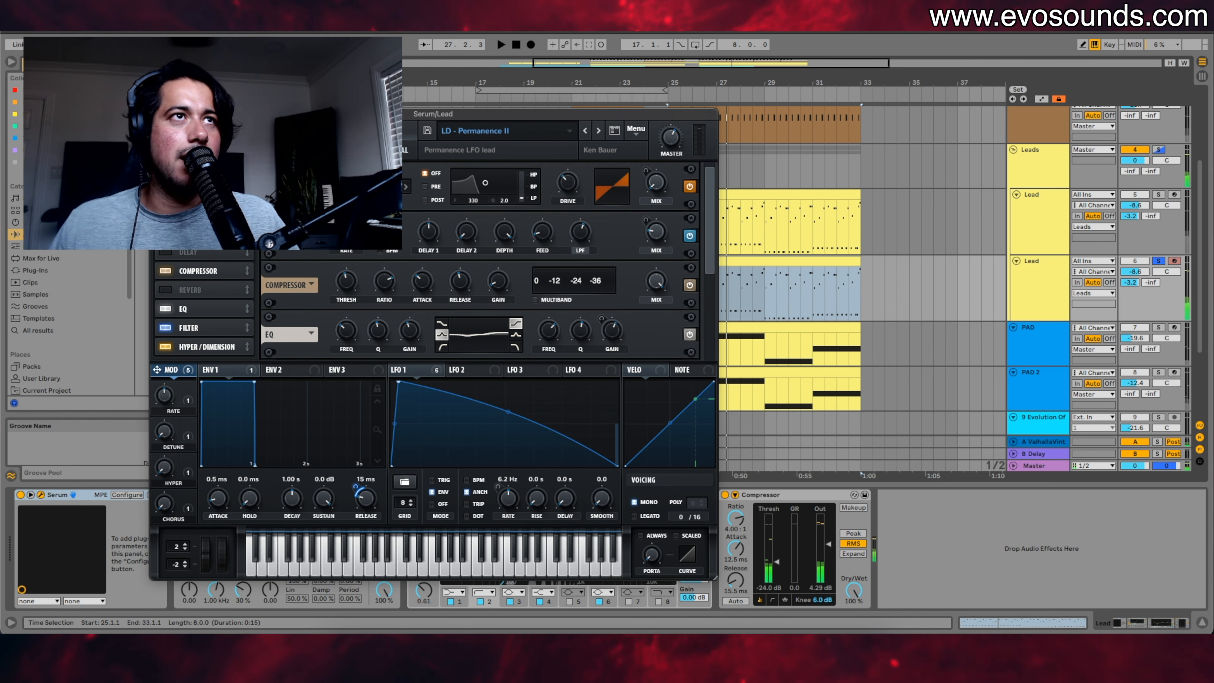
Step: Hide the Serum window and raise the low cut in the lower Lead's EQ Eight to about 599 Hz during playback
{"action": "key", "text": "ctrl+alt+p"}
{"action": "key", "text": "space"}
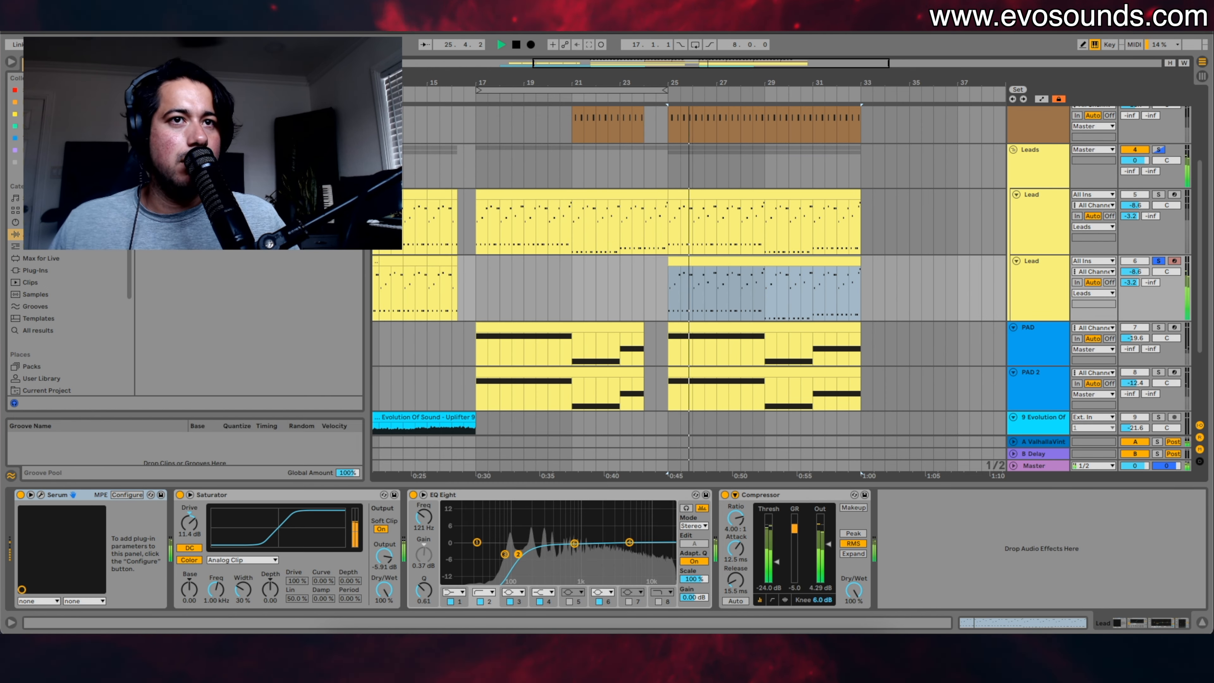
{"action": "left_click_drag", "start_coordinate": [519, 554], "coordinate": [563, 555]}
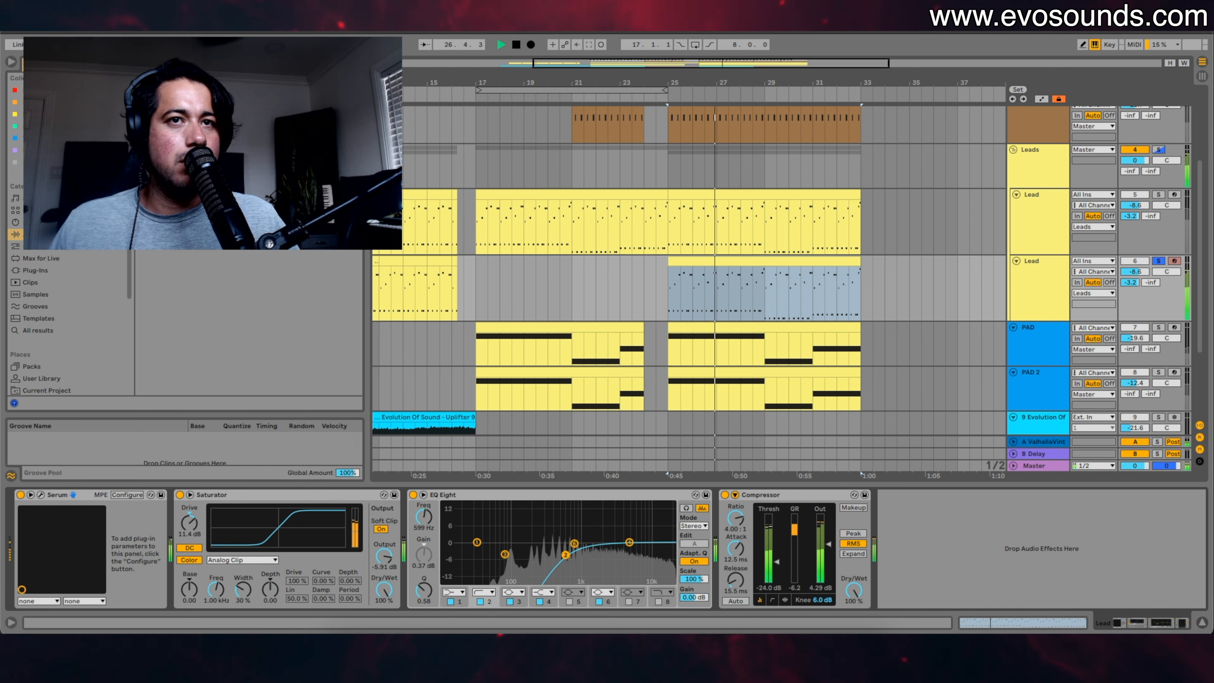
{"action": "key", "text": "space"}
Step: Solo the whole Leads group and raise the lower Lead track's volume slightly during playback
{"action": "left_click", "coordinate": [1160, 150]}
{"action": "key", "text": "space"}
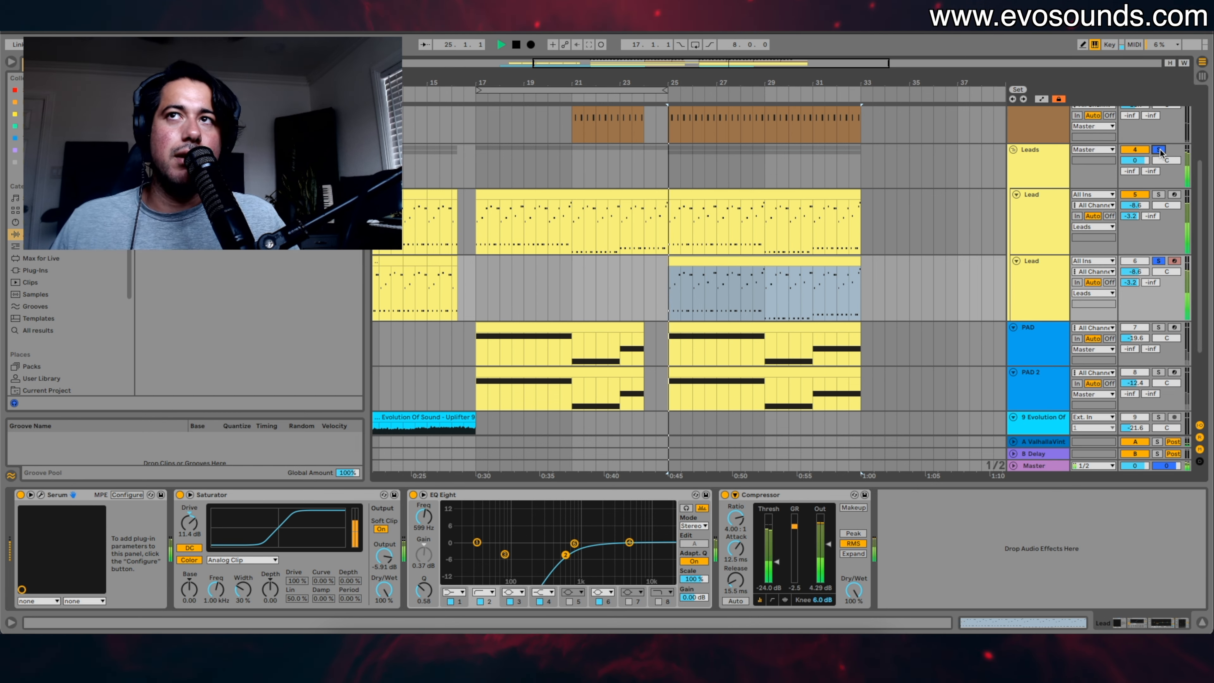
{"action": "left_click_drag", "start_coordinate": [1144, 271], "coordinate": [1144, 266]}
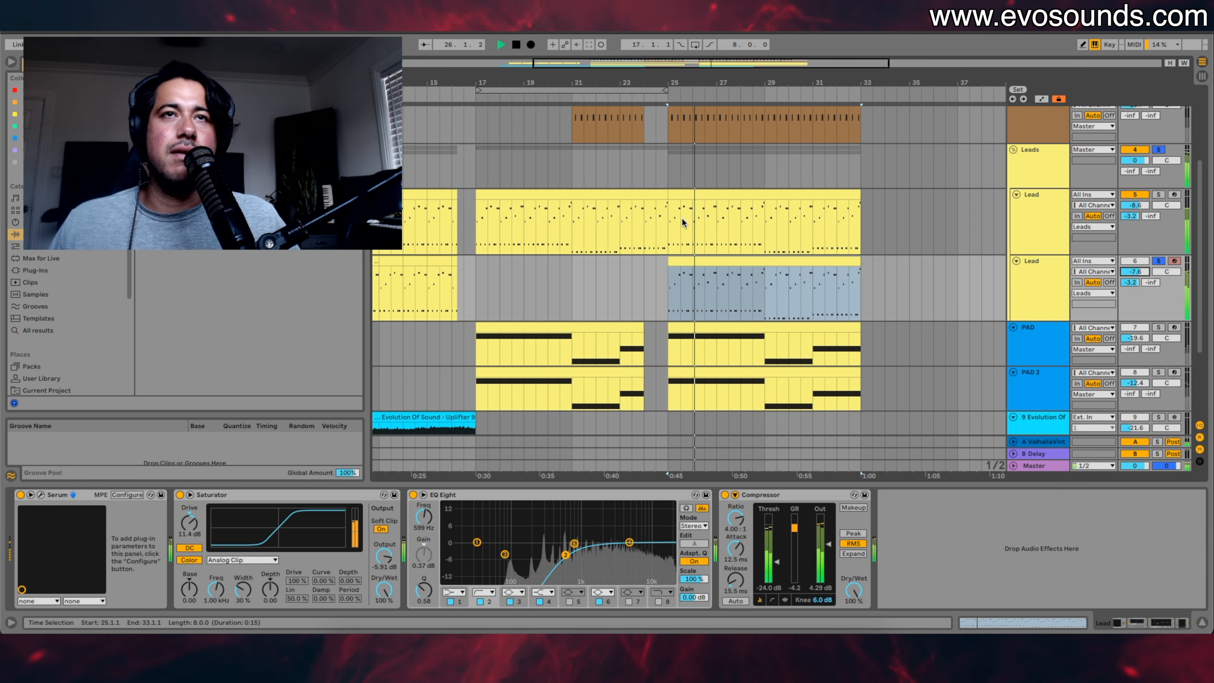
Step: Play the upper Lead's clip from bar 17, and listen to the layered leads coming in from position 24.3.1
{"action": "left_click", "coordinate": [584, 196]}
{"action": "key", "text": "space"}
{"action": "key", "text": "space"}
{"action": "key", "text": "space"}
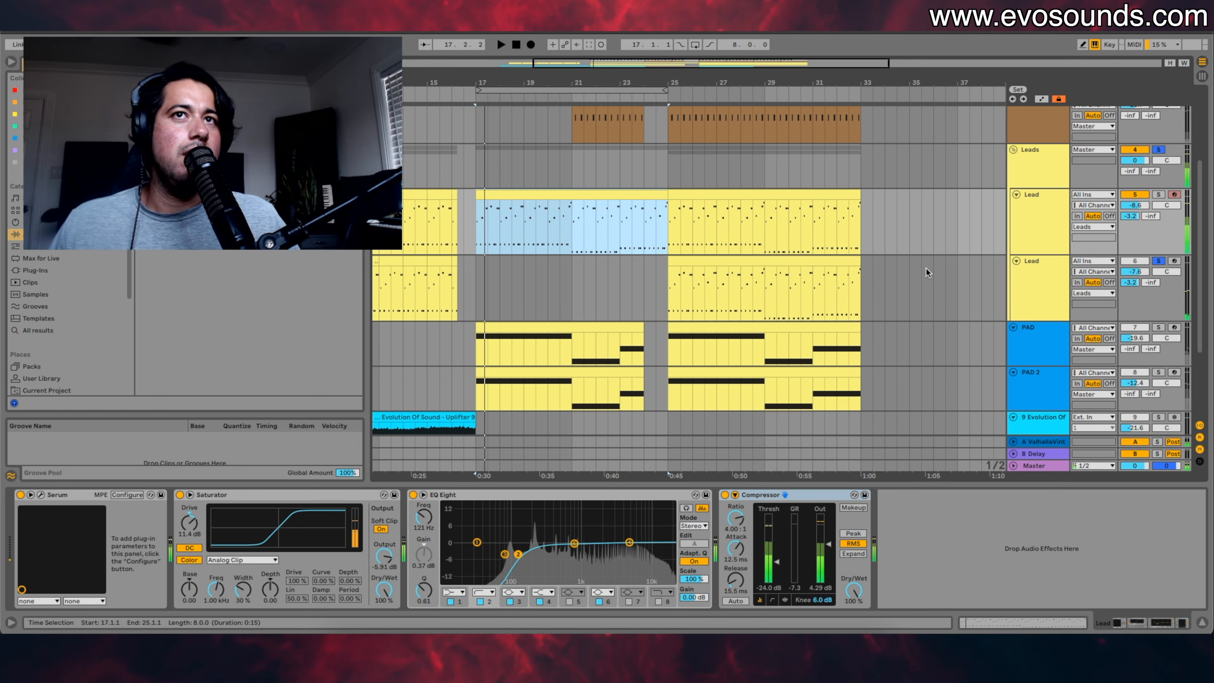
{"action": "left_click", "coordinate": [655, 263]}
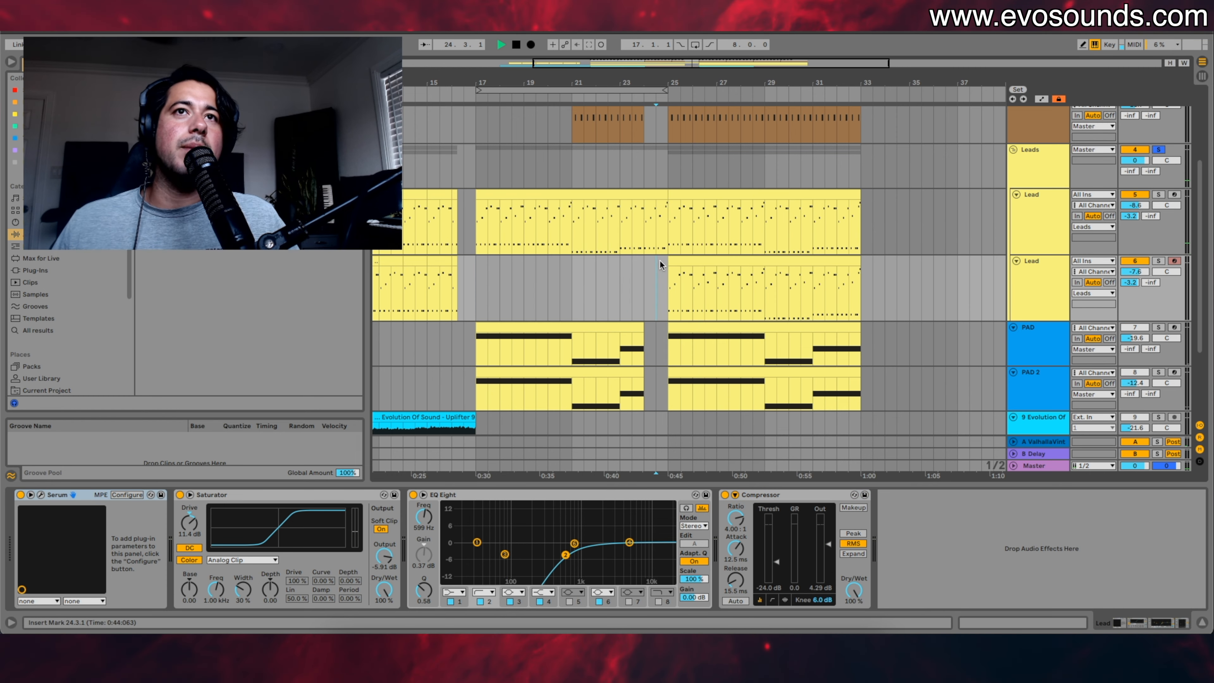
{"action": "key", "text": "space"}
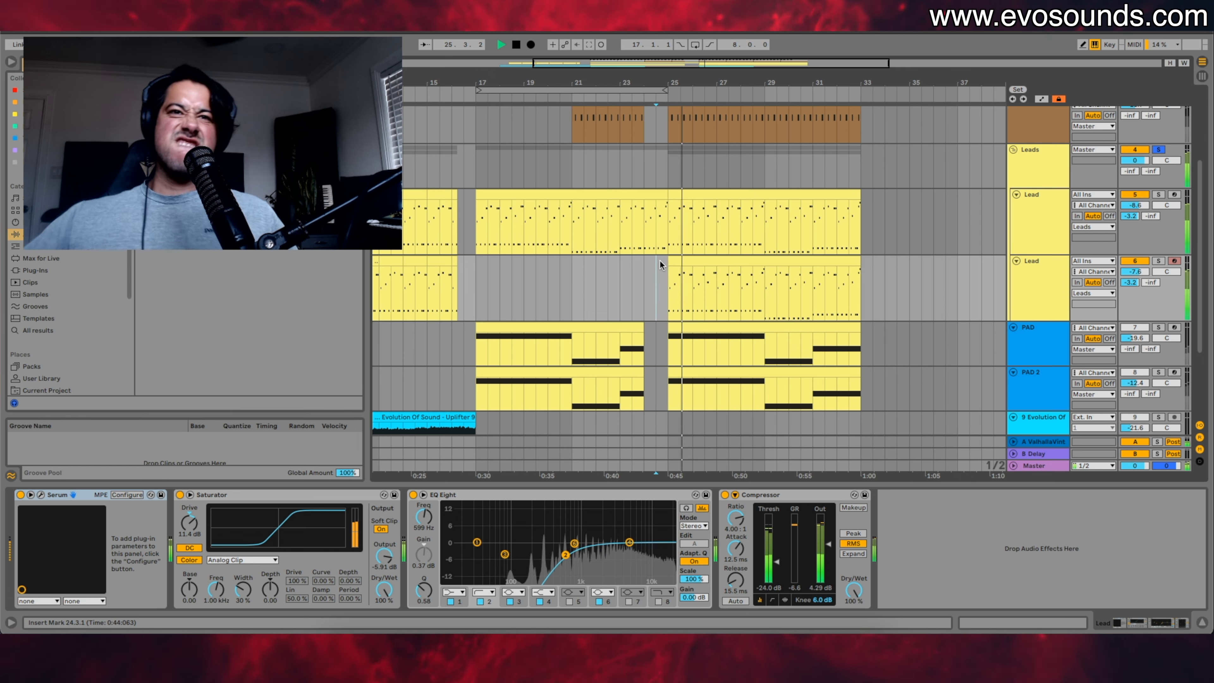
Step: Delete the Saturator from the lower Lead track and raise the Compressor's threshold slightly during playback
{"action": "left_click", "coordinate": [244, 531]}
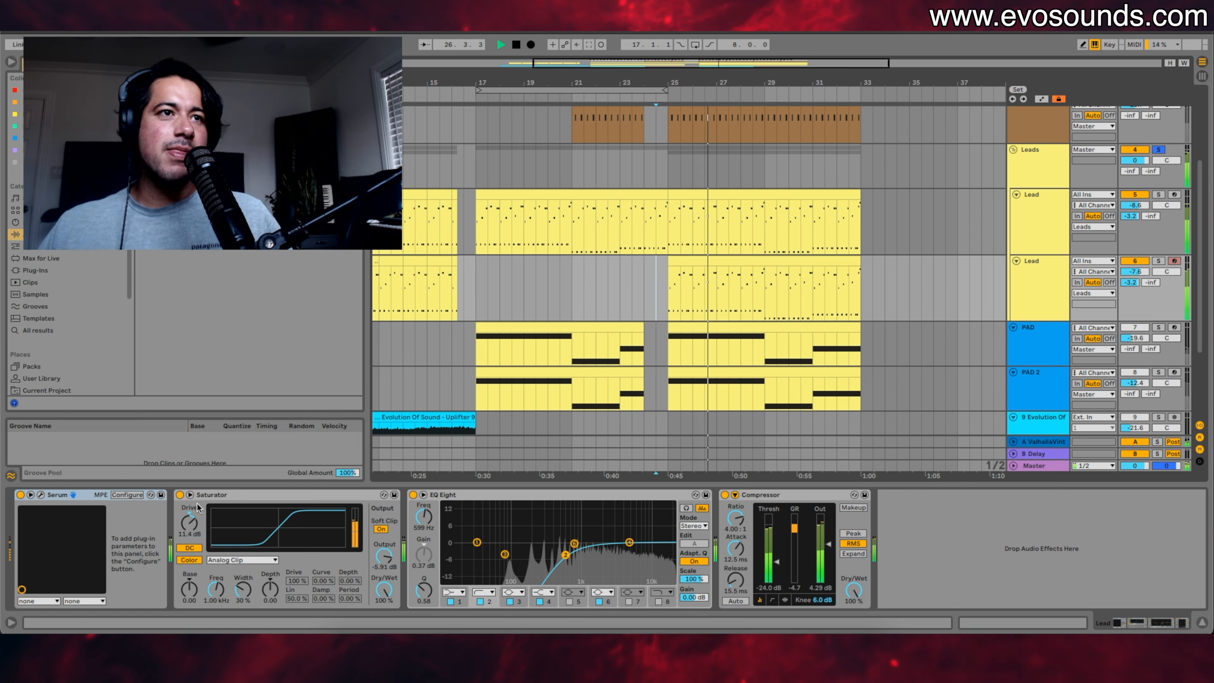
{"action": "key", "text": "space"}
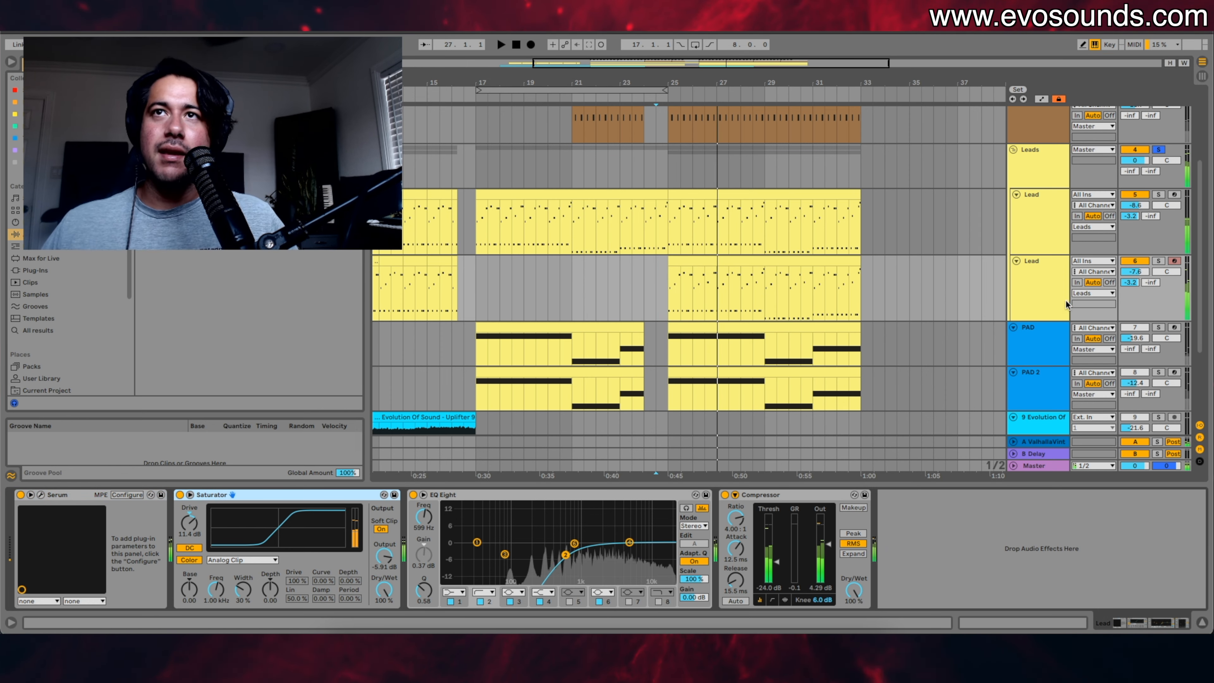
{"action": "left_click", "coordinate": [187, 521]}
{"action": "left_click", "coordinate": [179, 496]}
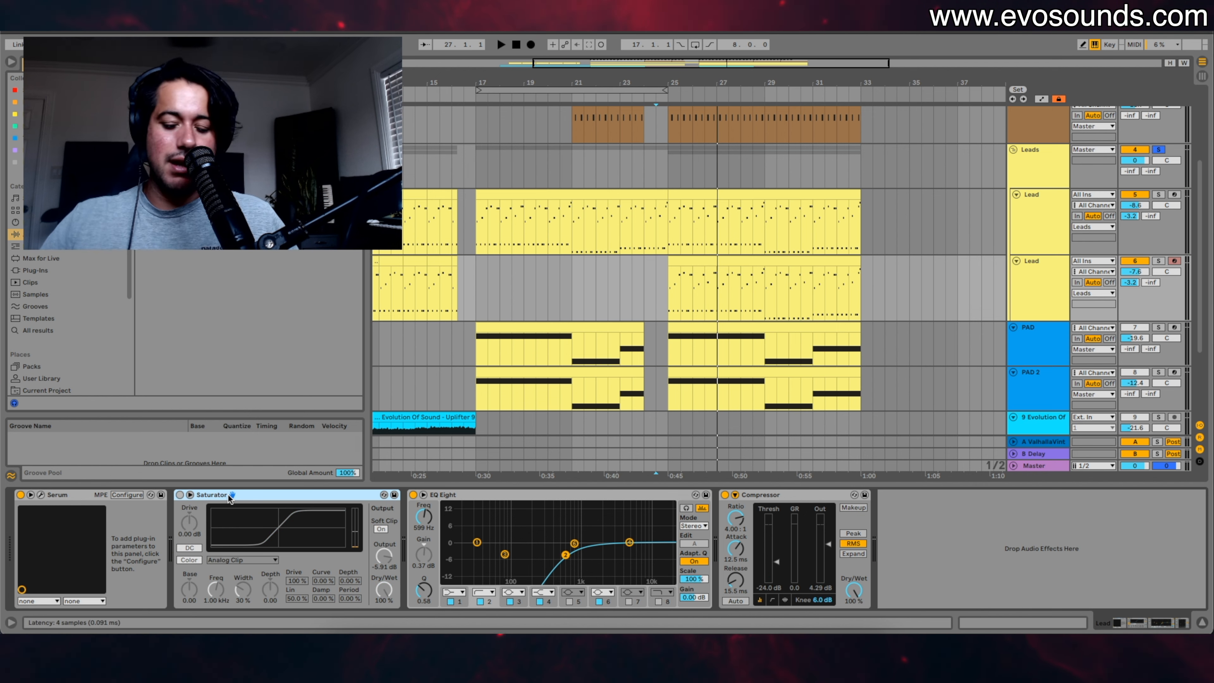
{"action": "key", "text": "Delete"}
{"action": "key", "text": "space"}
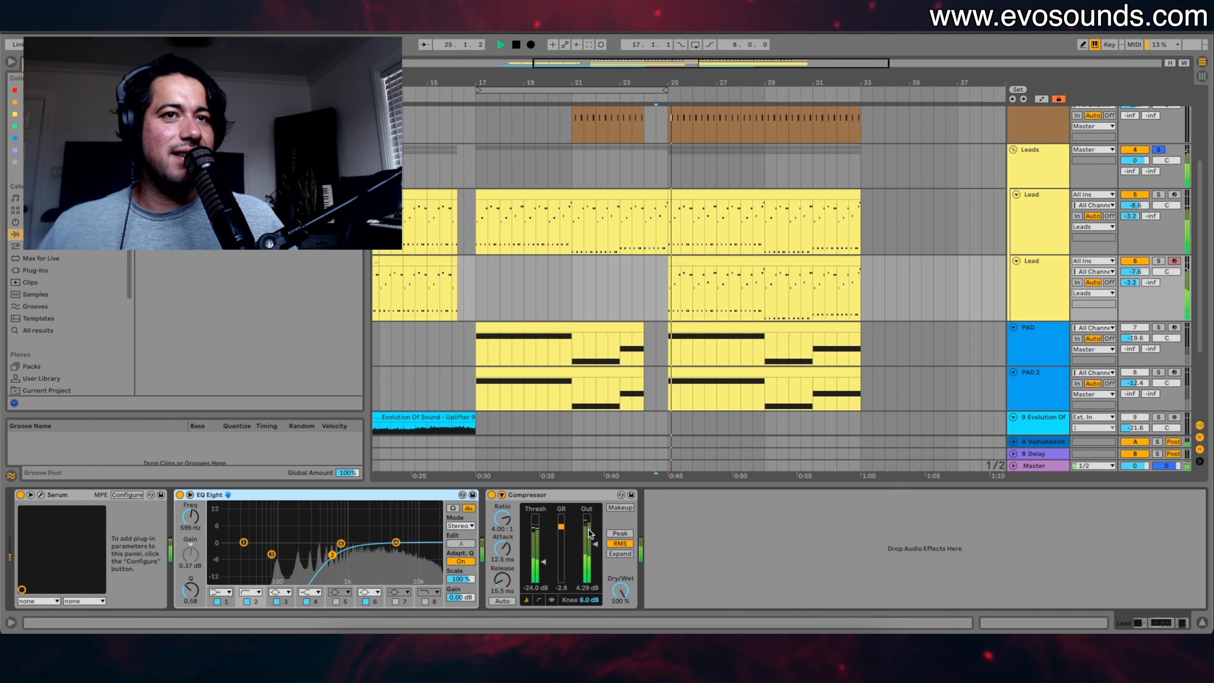
{"action": "left_click_drag", "start_coordinate": [544, 563], "coordinate": [544, 560]}
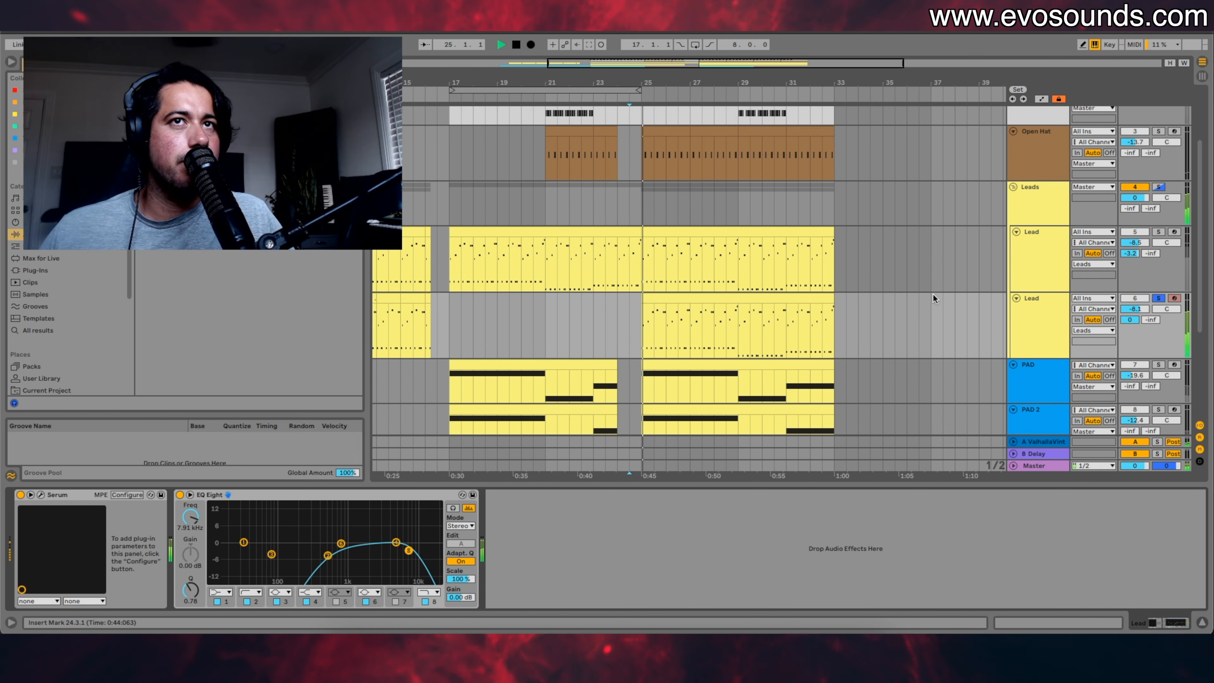
Step: Balance the leads in the full mix, with the first Lead at -11.6 dB and the second at -5.2 dB, soloing the first briefly as a check
{"action": "left_click", "coordinate": [1159, 298]}
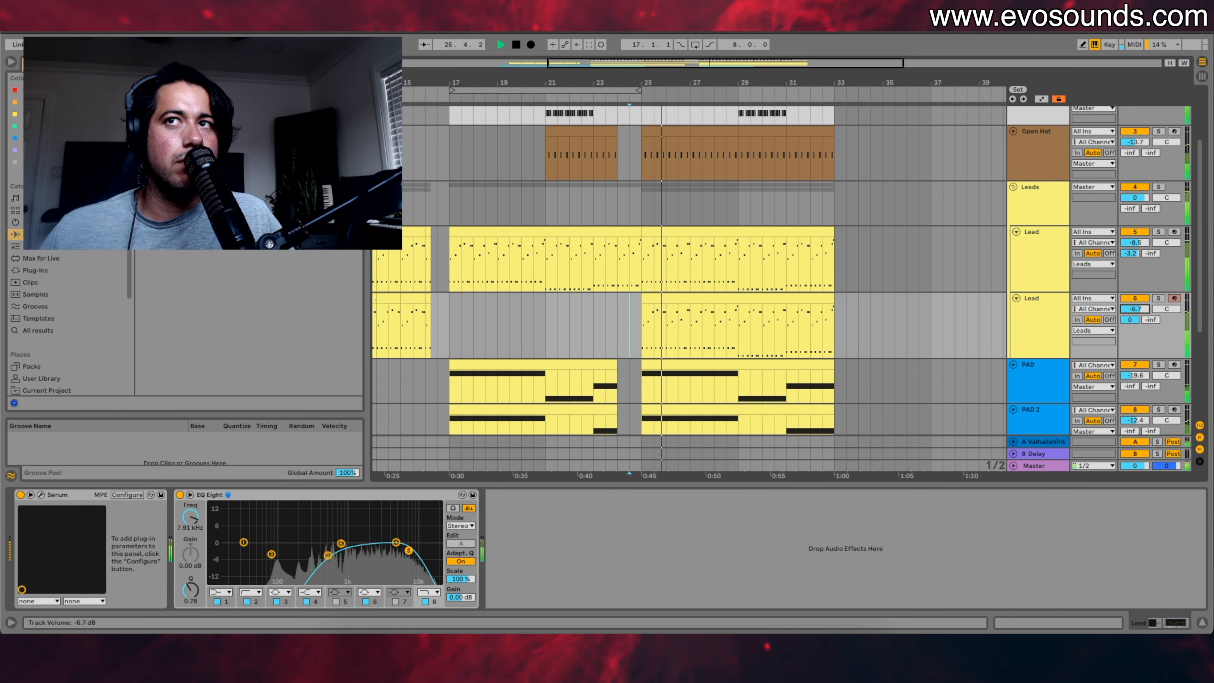
{"action": "left_click_drag", "start_coordinate": [1135, 309], "coordinate": [1135, 296]}
{"action": "left_click_drag", "start_coordinate": [1135, 243], "coordinate": [1135, 257]}
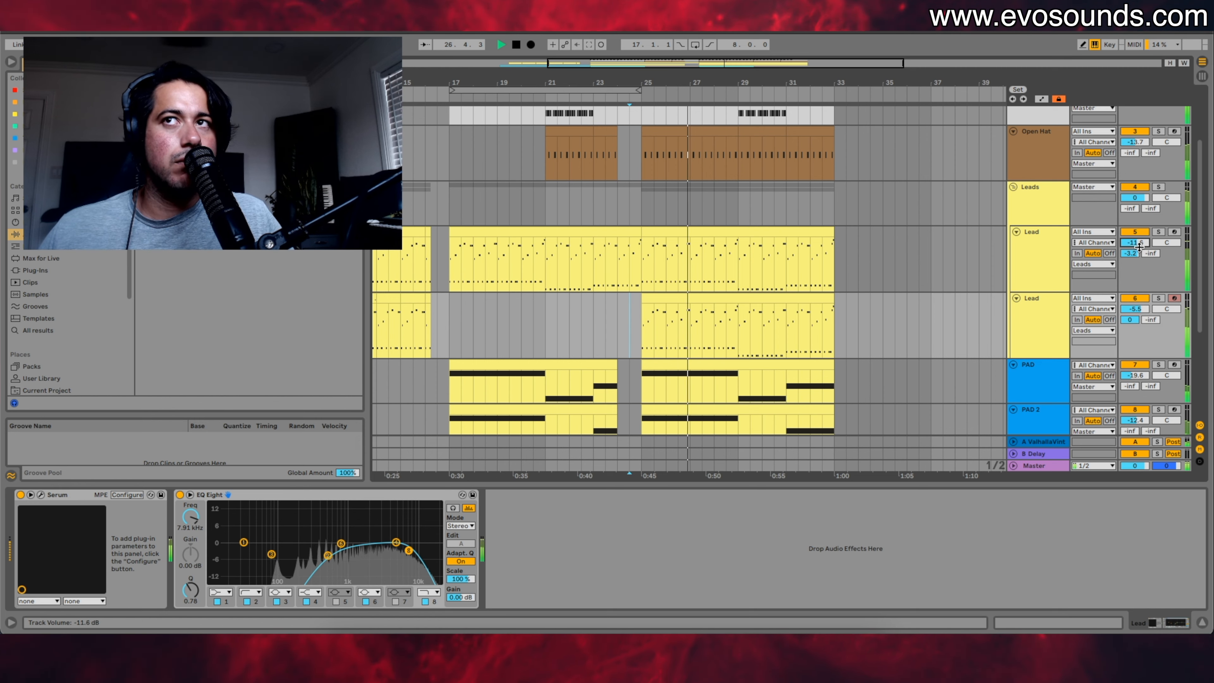
{"action": "left_click_drag", "start_coordinate": [1135, 308], "coordinate": [1135, 311]}
{"action": "key", "text": "Tab"}
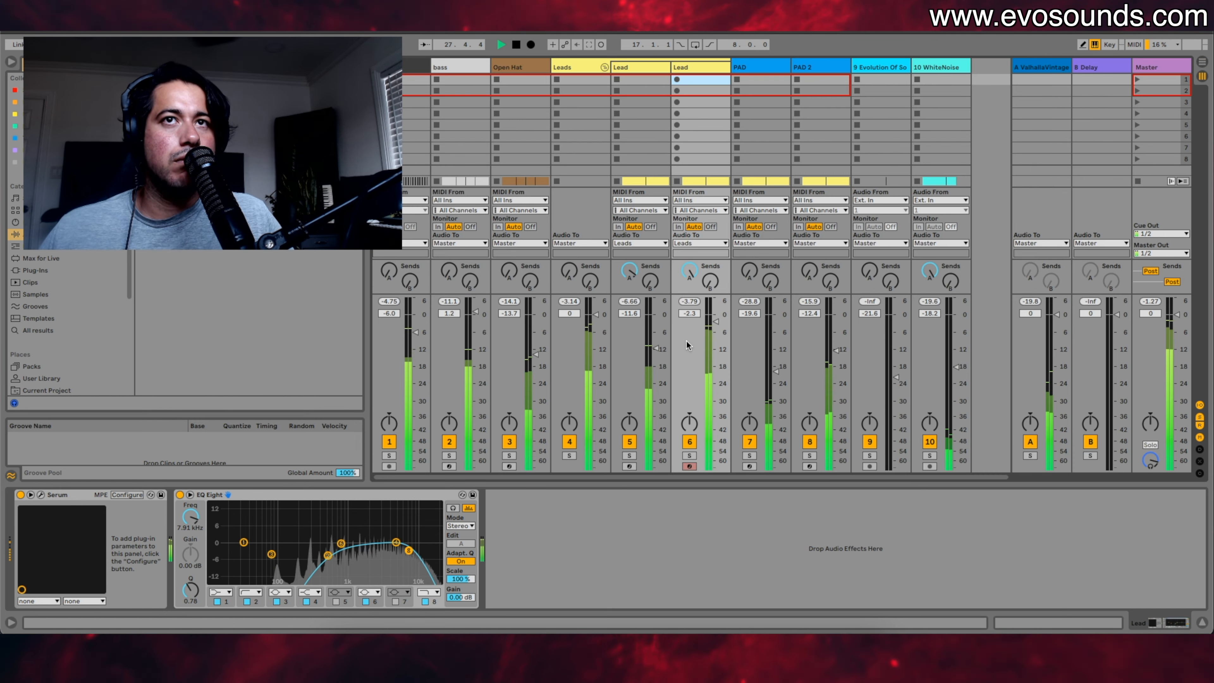
{"action": "left_click_drag", "start_coordinate": [689, 314], "coordinate": [690, 311]}
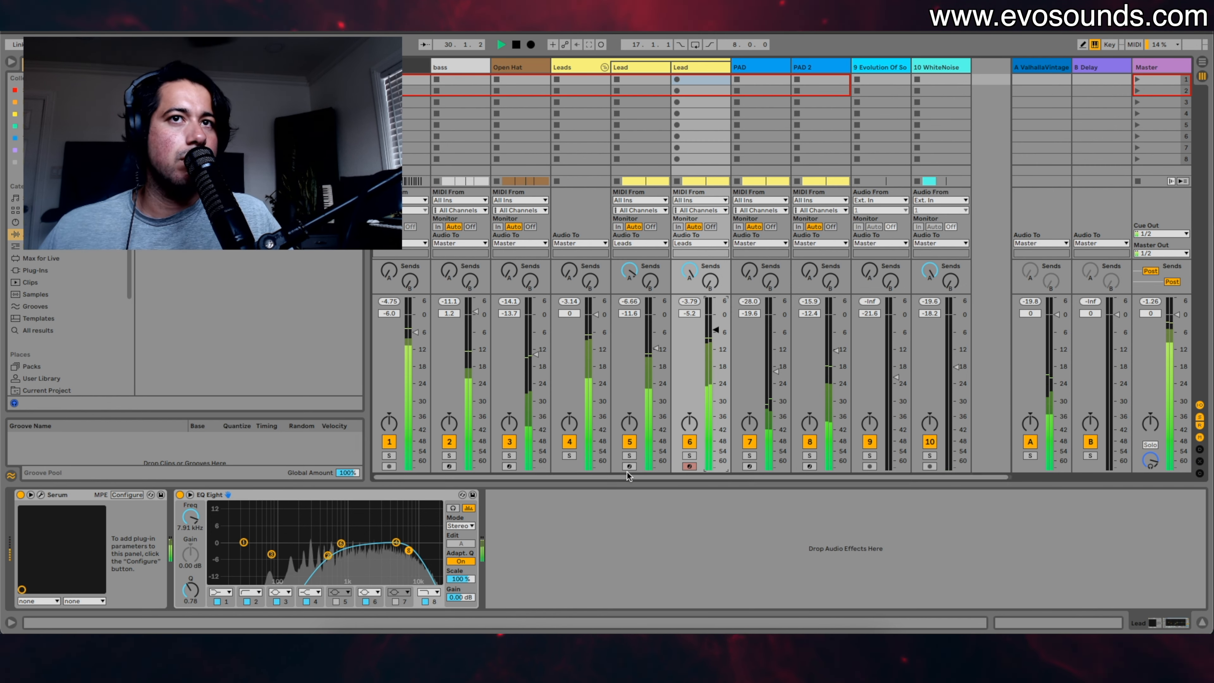
{"action": "left_click", "coordinate": [630, 455]}
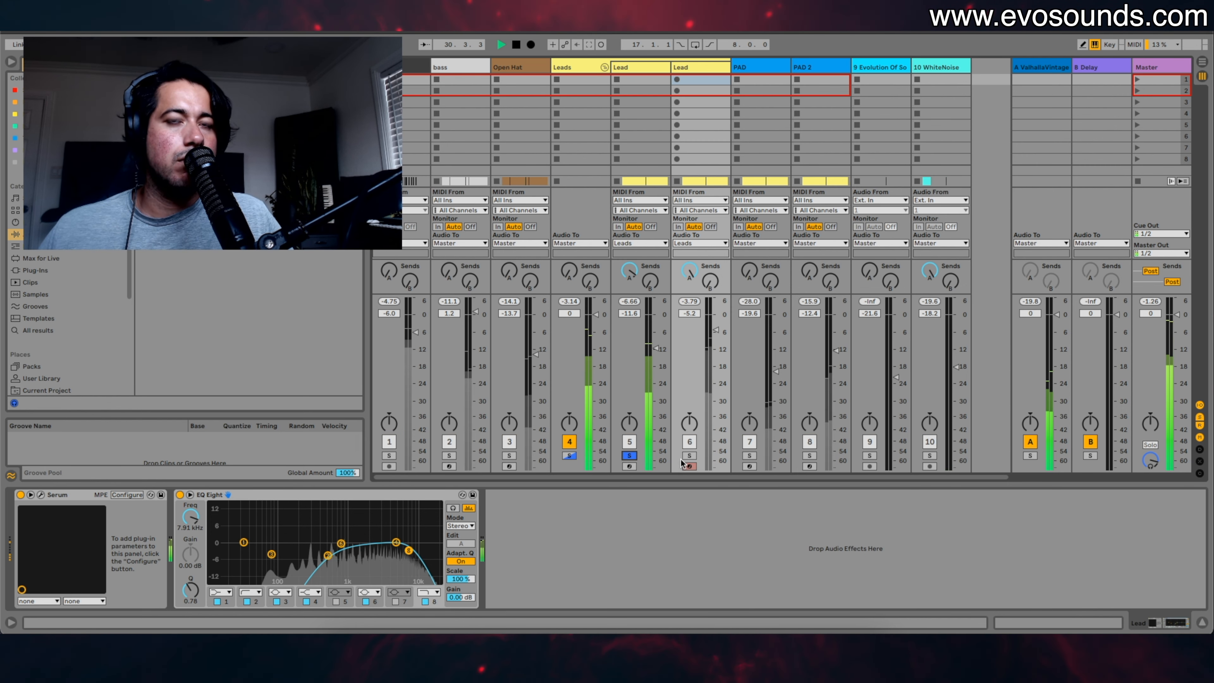
{"action": "left_click", "coordinate": [629, 455]}
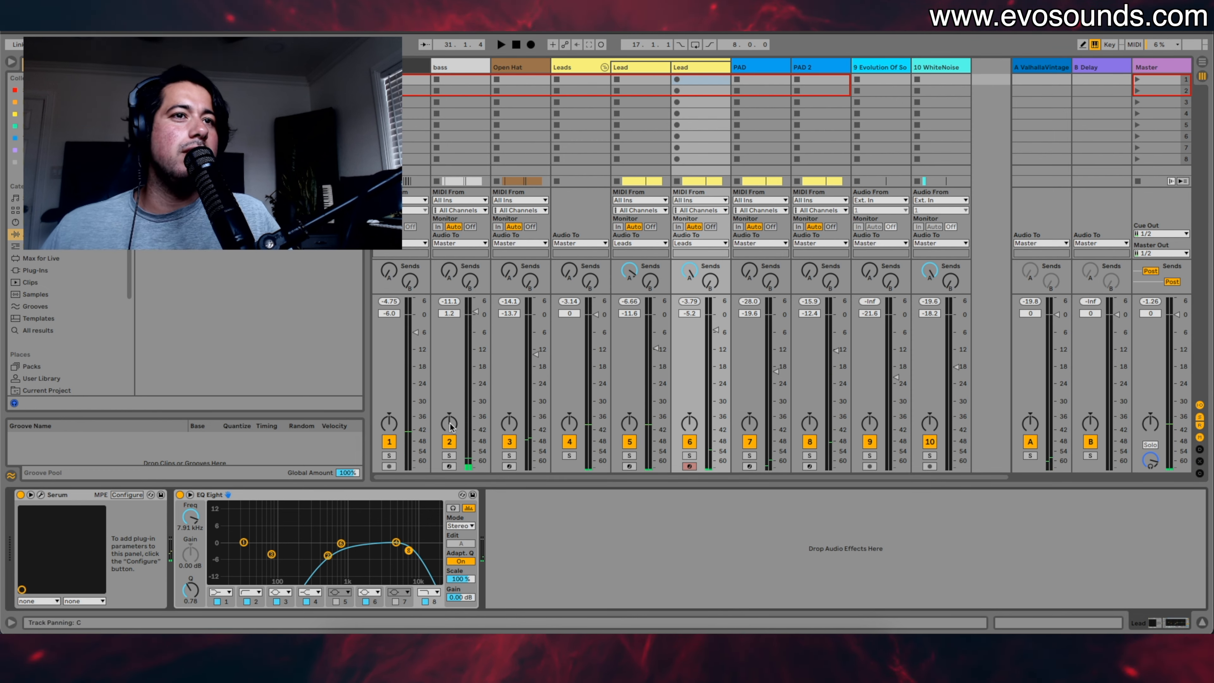
Step: Replace the second Lead's EQ Eight with a fresh default one set to M/S mode, editing the Mid channel
{"action": "left_click", "coordinate": [243, 495]}
{"action": "key", "text": "Delete"}
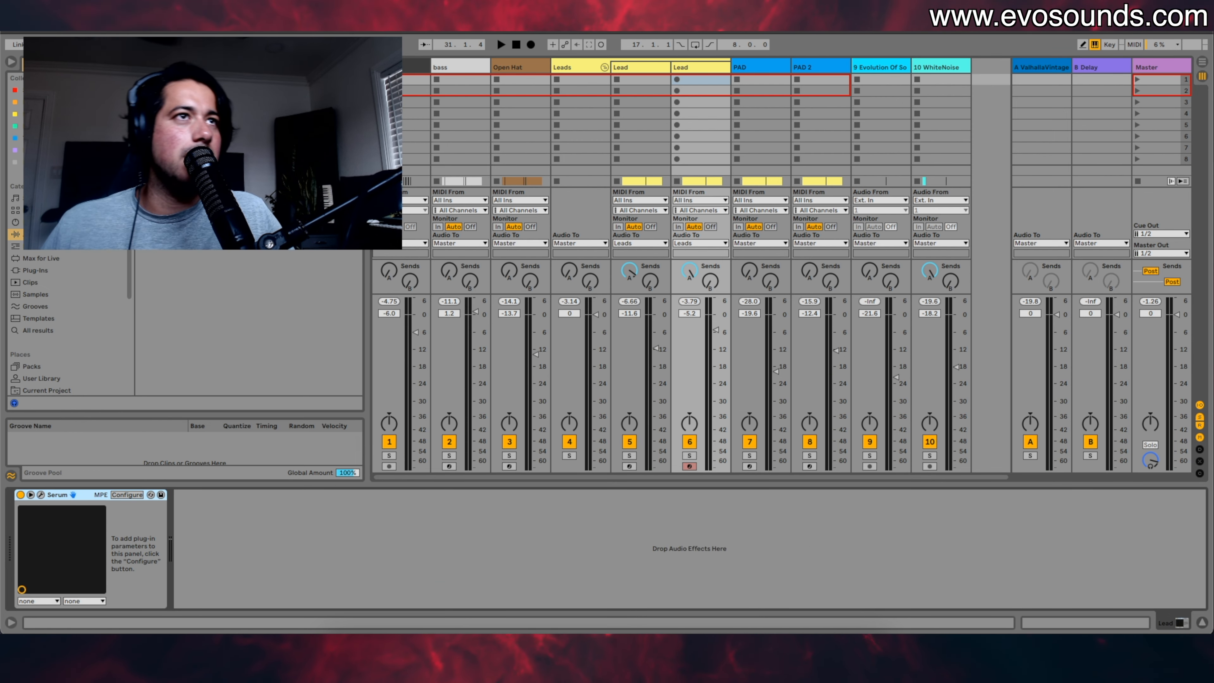
{"action": "double_click", "coordinate": [191, 162]}
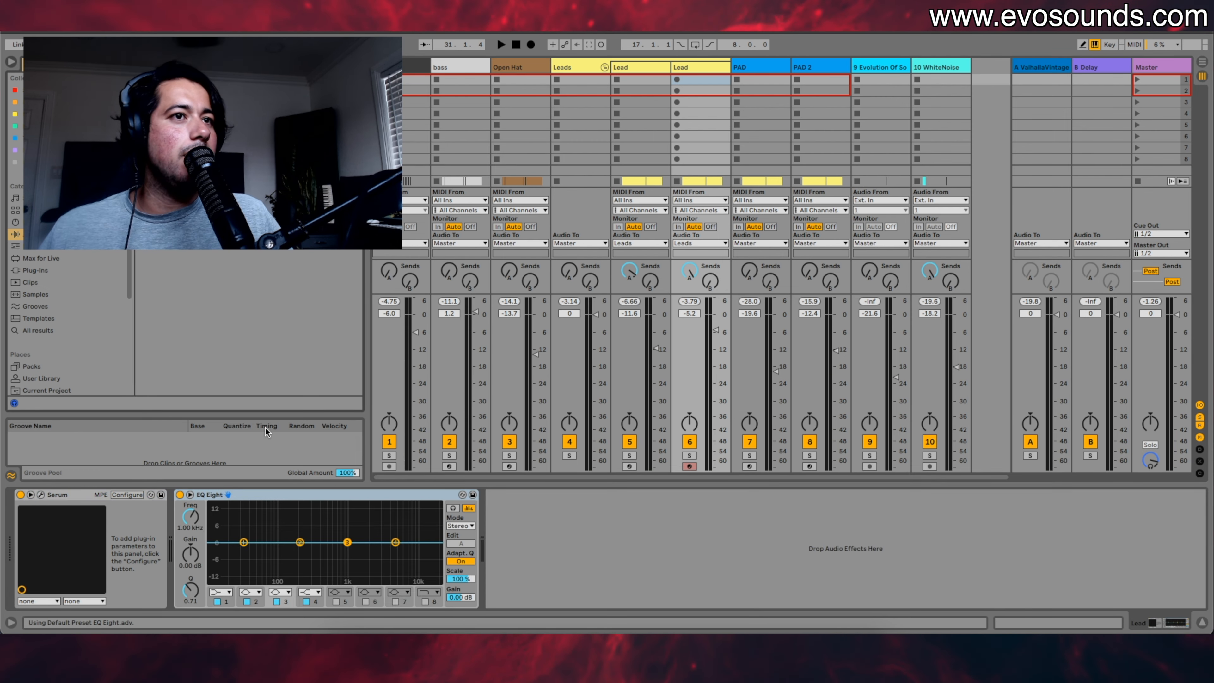
{"action": "left_click", "coordinate": [461, 526]}
{"action": "left_click", "coordinate": [458, 555]}
Step: Cut the Mid channel with band 3 at about 417 Hz, -9.55 dB and Q 0.25, and lower the second Lead to -6.7 dB
{"action": "key", "text": "space"}
{"action": "left_click_drag", "start_coordinate": [347, 543], "coordinate": [324, 566]}
{"action": "left_click_drag", "start_coordinate": [190, 594], "coordinate": [190, 617]}
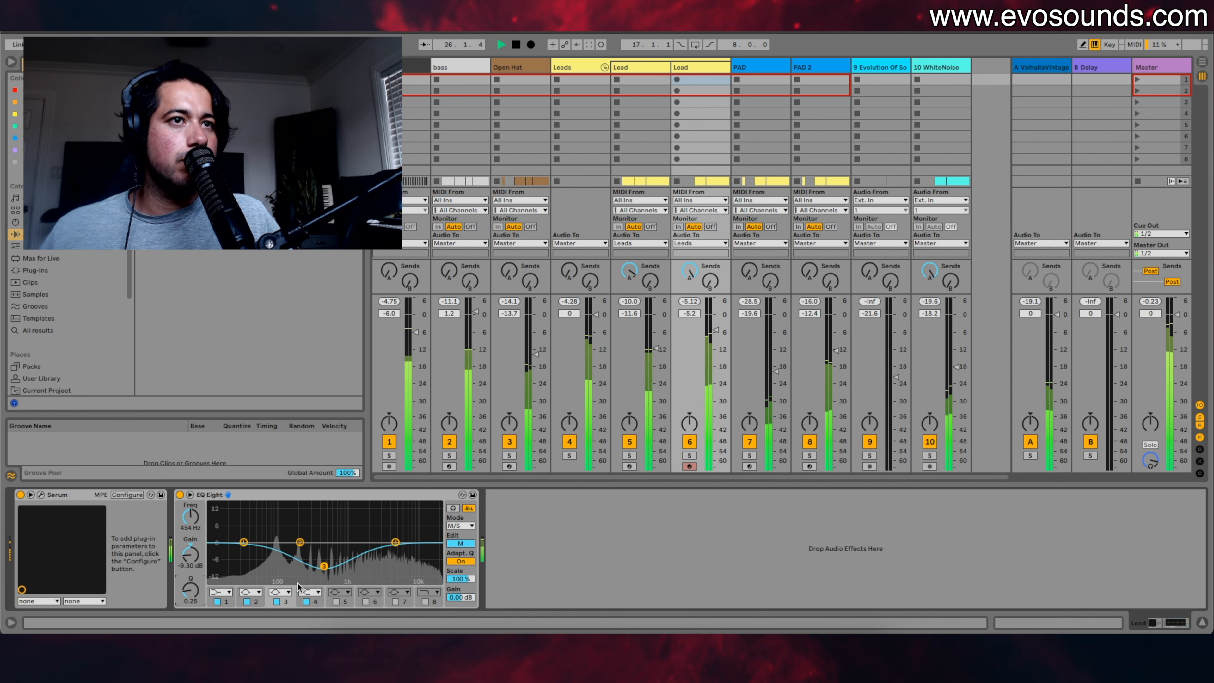
{"action": "left_click_drag", "start_coordinate": [324, 566], "coordinate": [321, 567]}
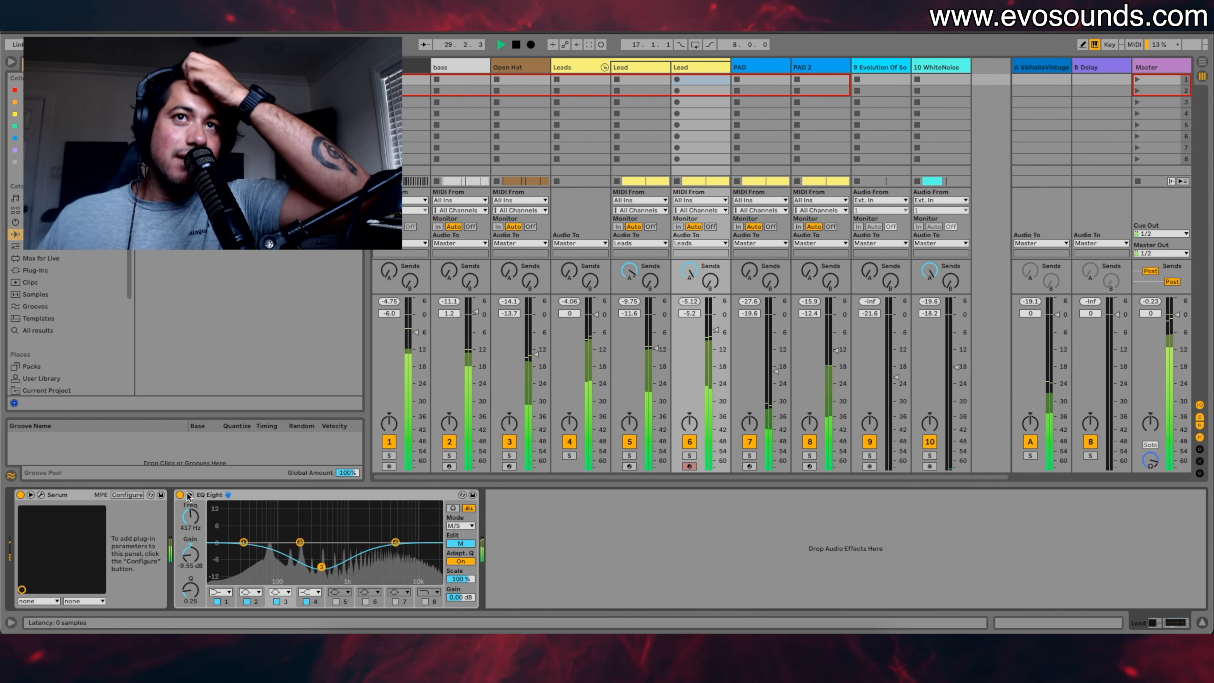
{"action": "left_click_drag", "start_coordinate": [716, 330], "coordinate": [716, 333]}
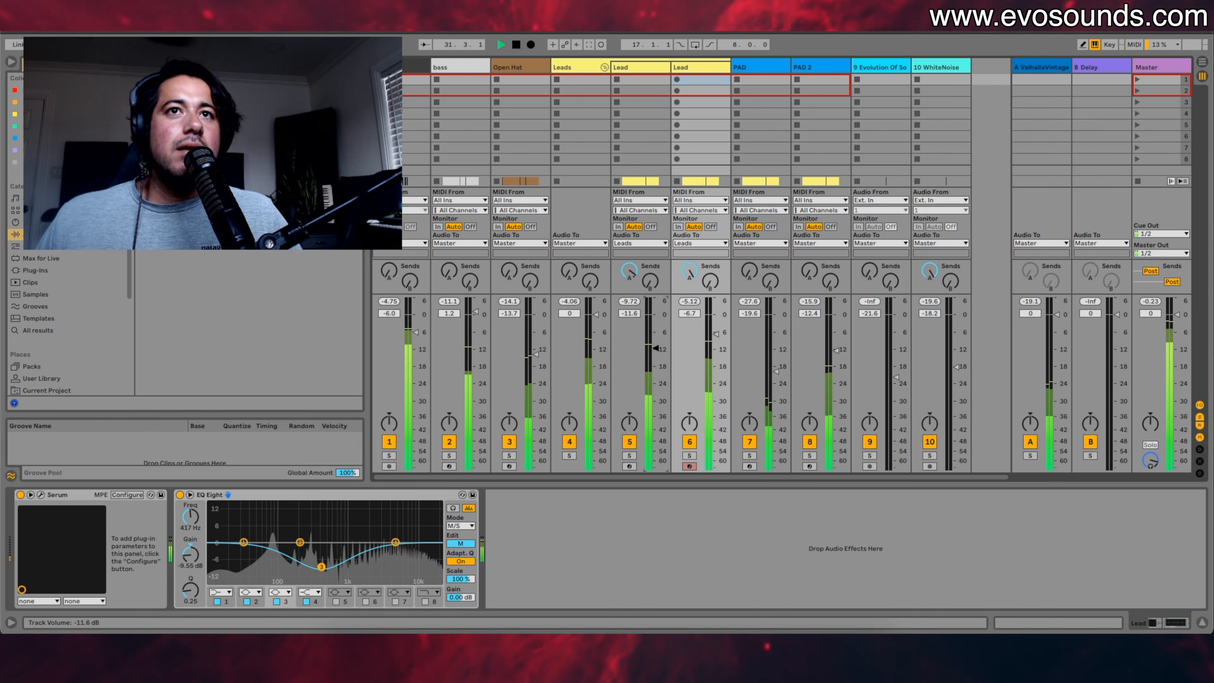
{"action": "key", "text": "space"}
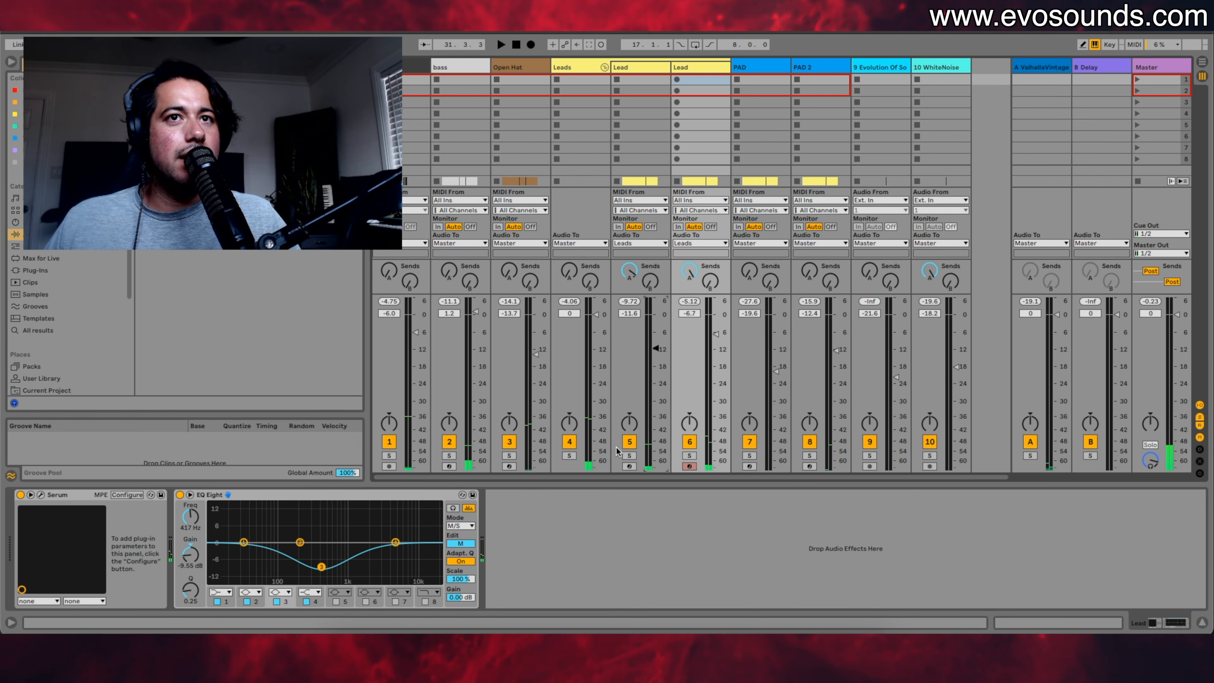
Step: Solo the first Lead for a listen and add another EQ Eight after the second Lead's existing one, in M/S mode editing the Side channel
{"action": "left_click", "coordinate": [622, 454]}
{"action": "key", "text": "space"}
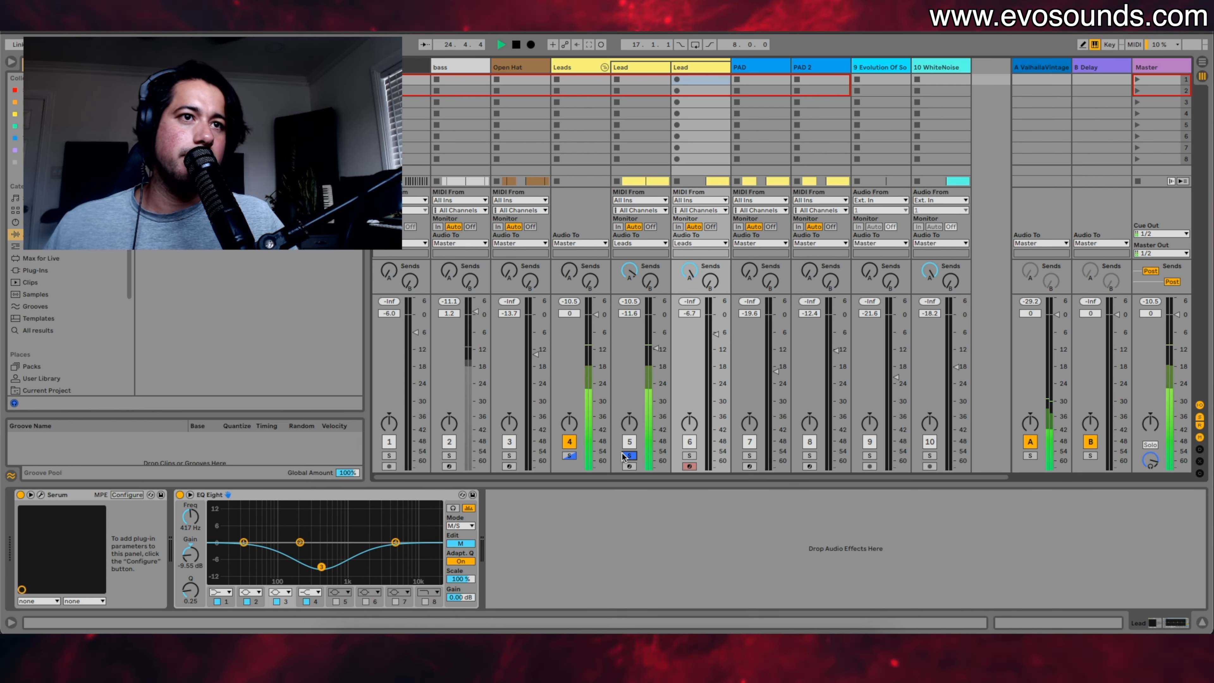
{"action": "key", "text": "space"}
{"action": "left_click_drag", "start_coordinate": [182, 101], "coordinate": [599, 543]}
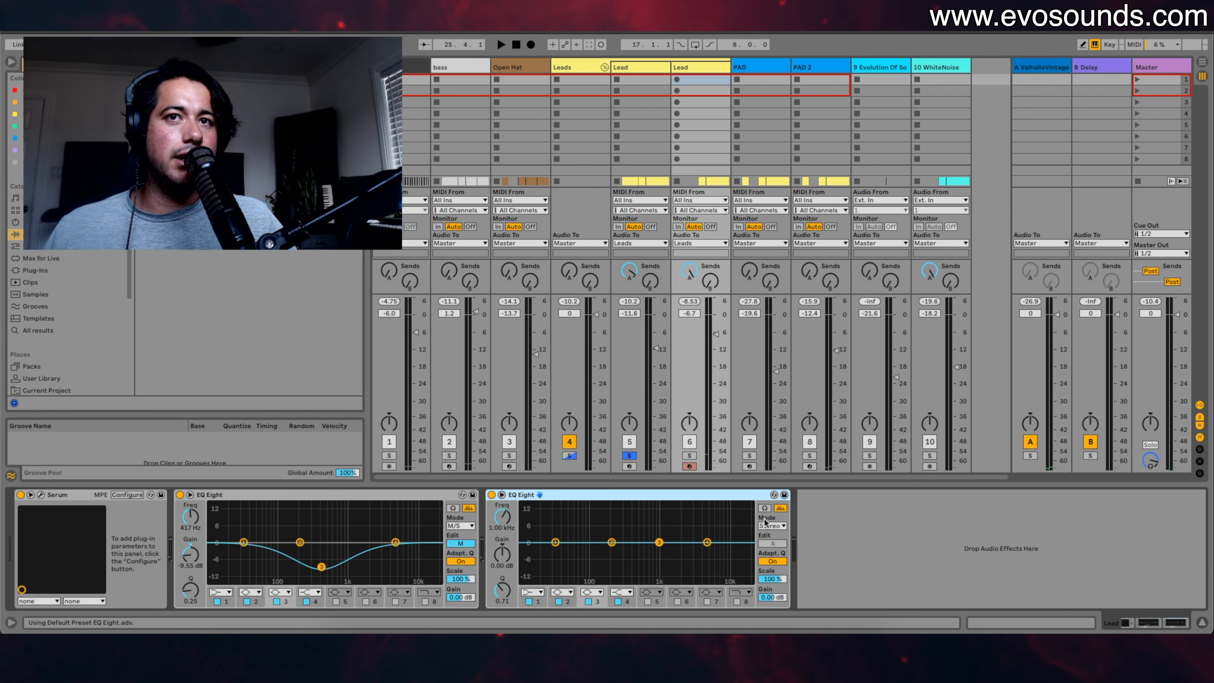
{"action": "left_click", "coordinate": [772, 526]}
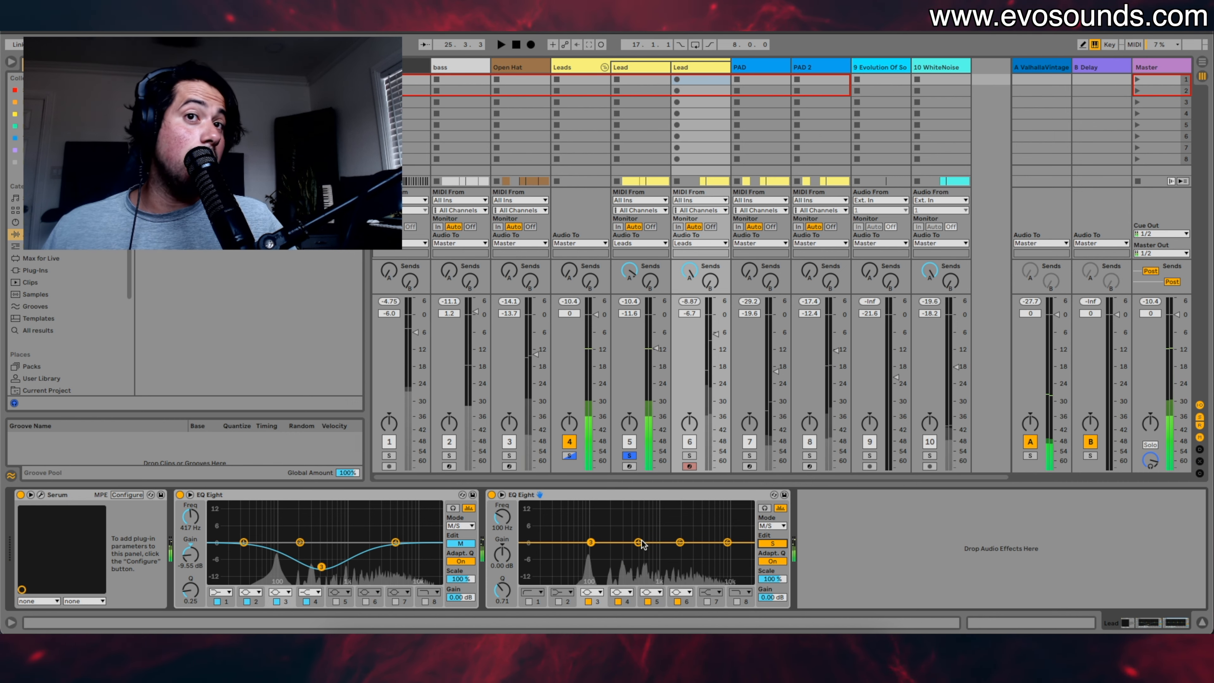
Step: Stop playback and delete the extra EQ Eight that follows the second Lead's Mid/Side EQ
{"action": "key", "text": "space"}
{"action": "left_click_drag", "start_coordinate": [639, 542], "coordinate": [628, 549]}
{"action": "left_click", "coordinate": [496, 496]}
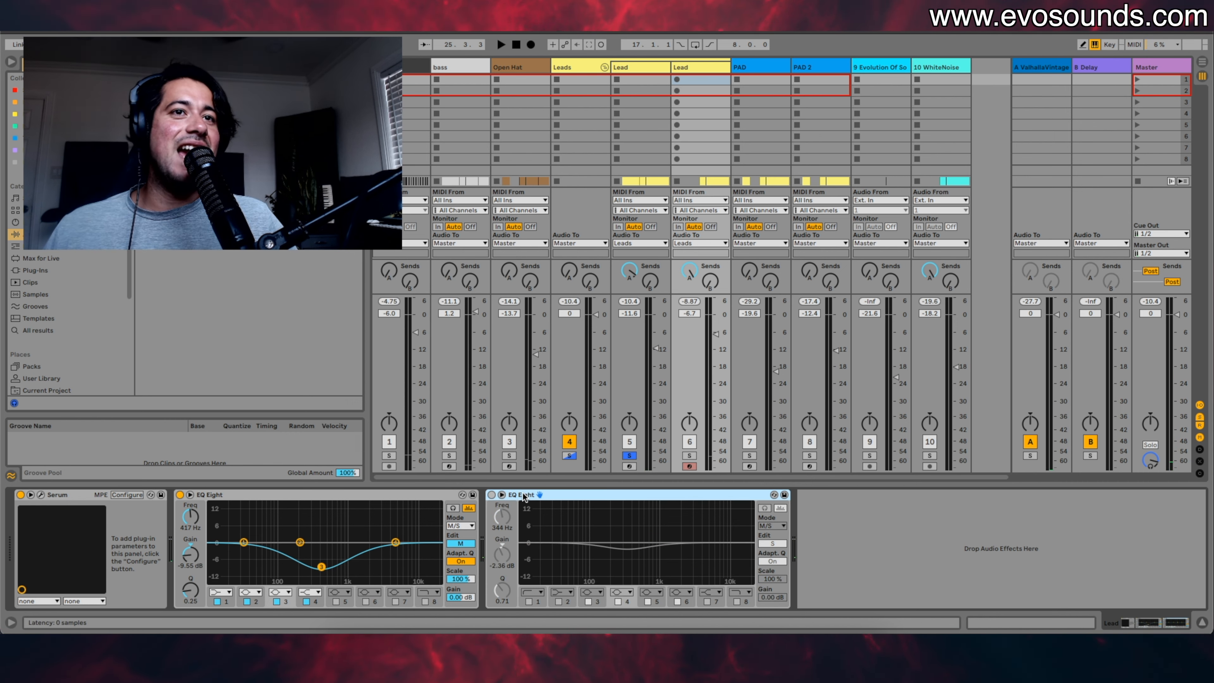
{"action": "key", "text": "Delete"}
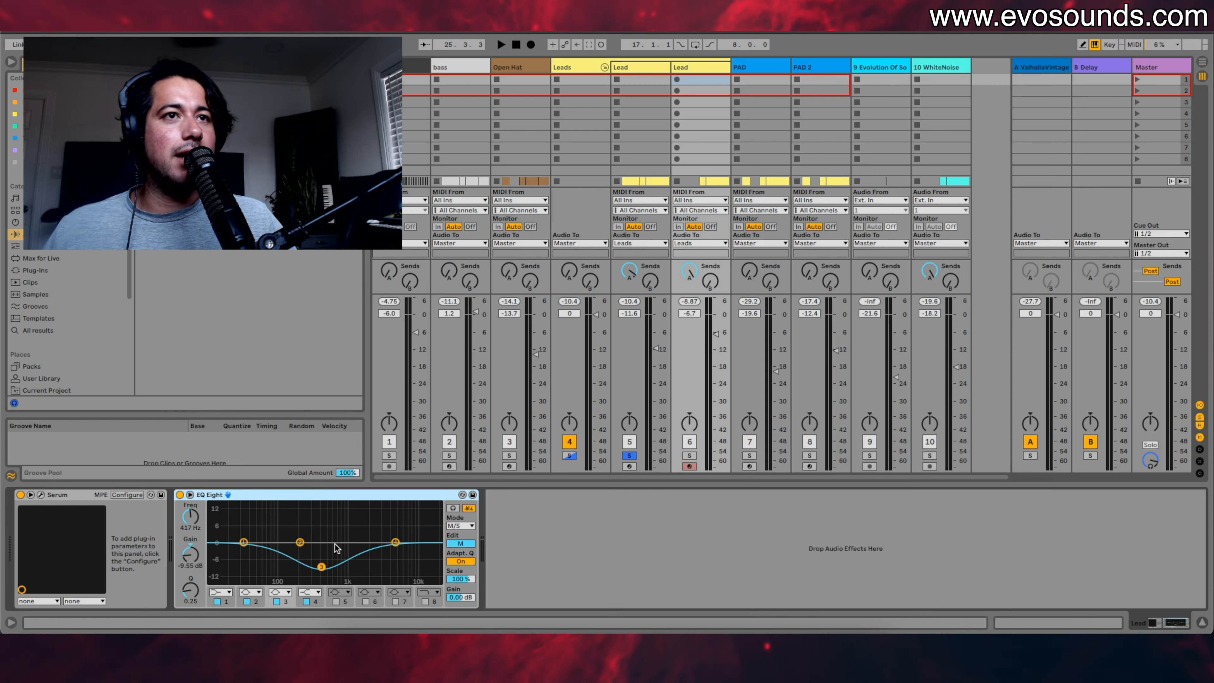
Step: Add a default EQ Eight before the Compressor on the first Lead and set it to M/S mode
{"action": "left_click", "coordinate": [641, 67]}
{"action": "left_click_drag", "start_coordinate": [192, 153], "coordinate": [726, 578]}
{"action": "left_click", "coordinate": [1006, 526]}
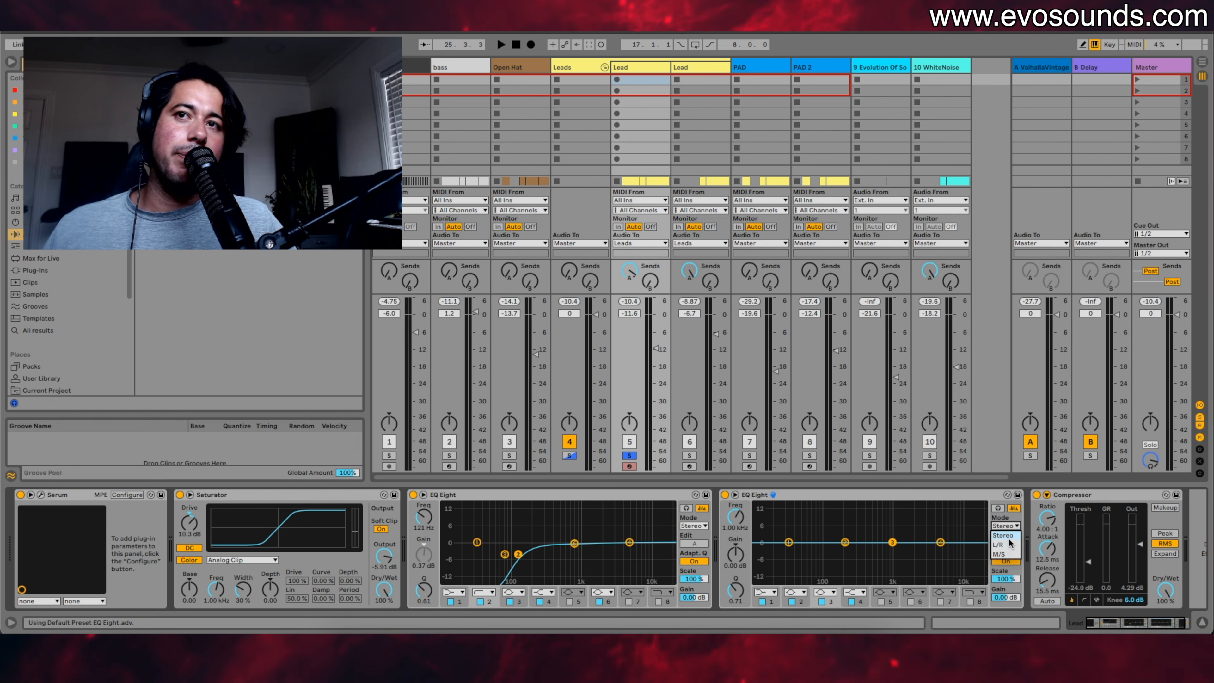
{"action": "left_click", "coordinate": [1013, 557]}
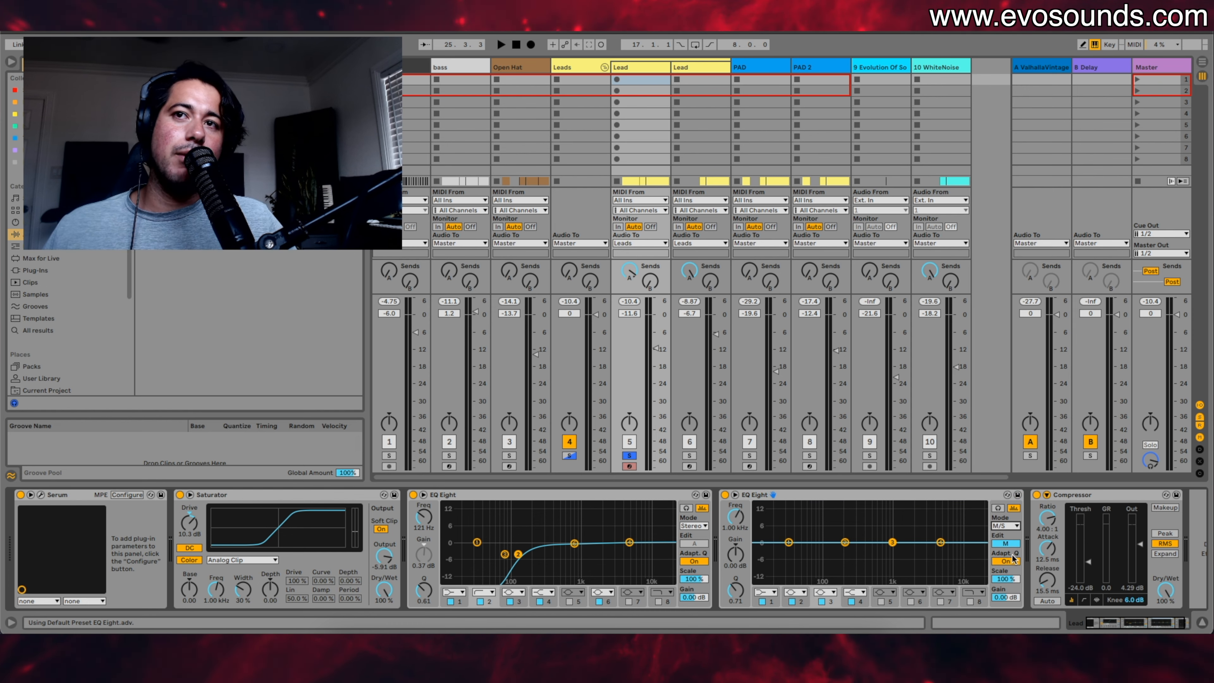
Step: Filter out the first Lead's Side channel during playback, with high-cut band 8 at 10.0 Hz and Q 0.10
{"action": "left_click", "coordinate": [970, 601]}
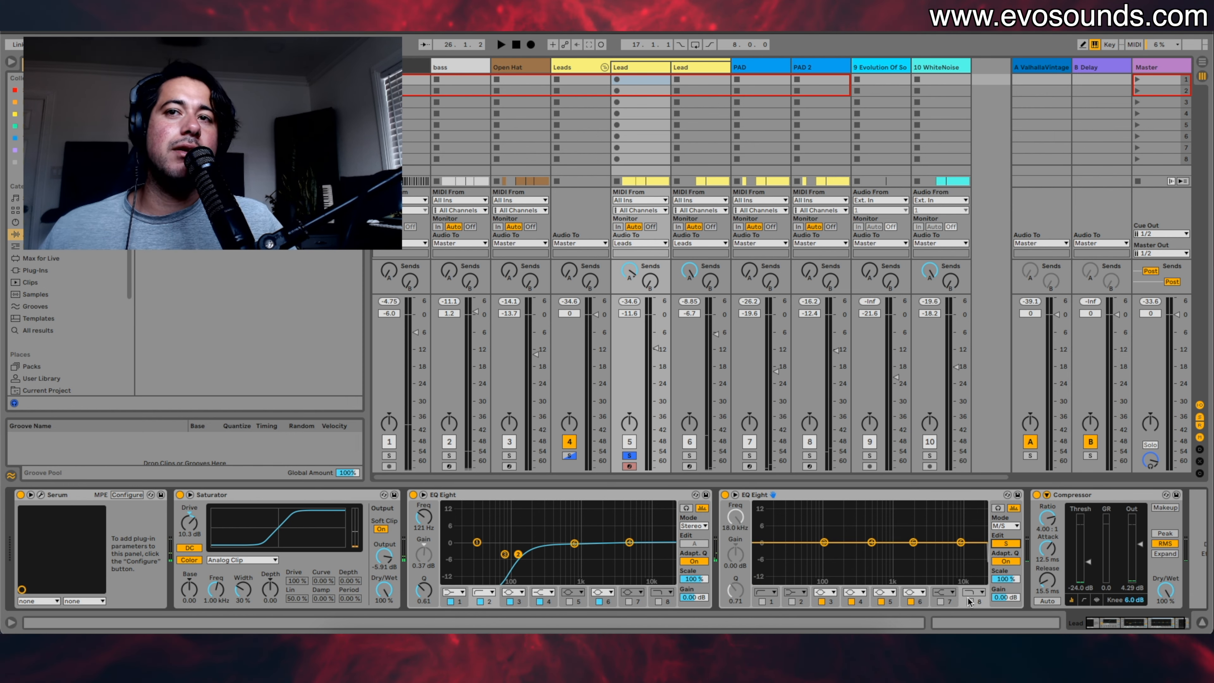
{"action": "left_click", "coordinate": [971, 601]}
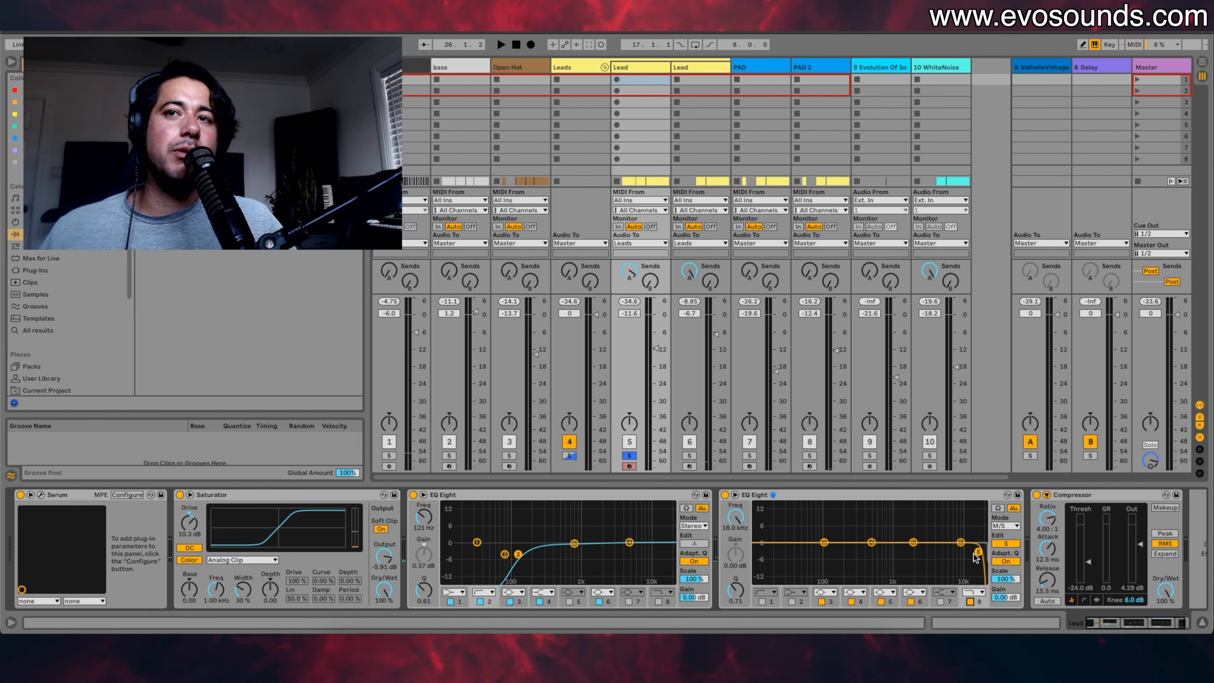
{"action": "key", "text": "space"}
{"action": "left_click_drag", "start_coordinate": [982, 543], "coordinate": [759, 580]}
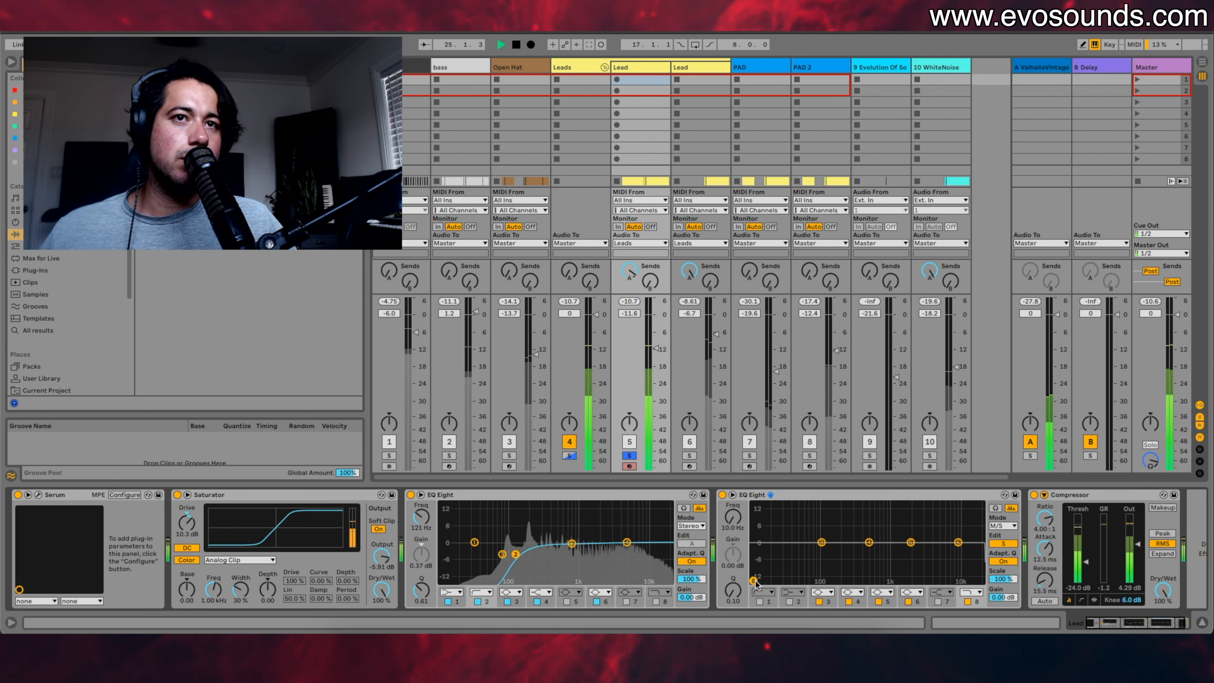
Step: Solo the second Lead and try boosting its Mid channel's band 3 to 11.0 dB at 359 Hz
{"action": "left_click", "coordinate": [630, 455]}
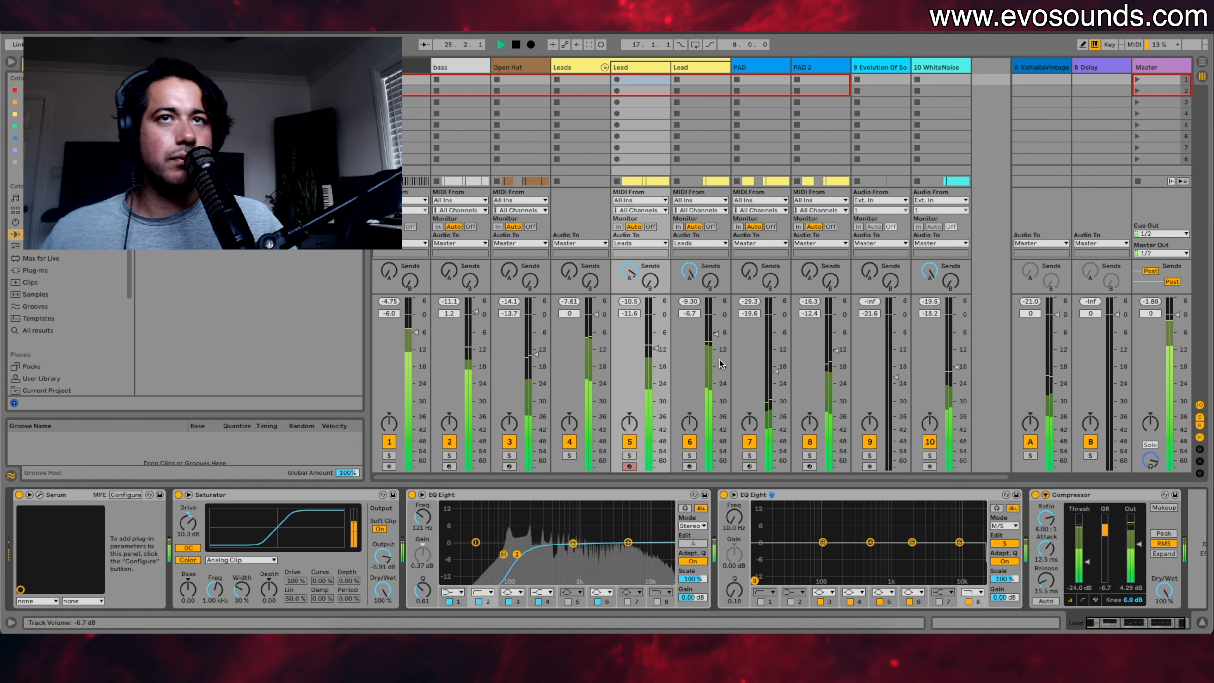
{"action": "left_click", "coordinate": [691, 68]}
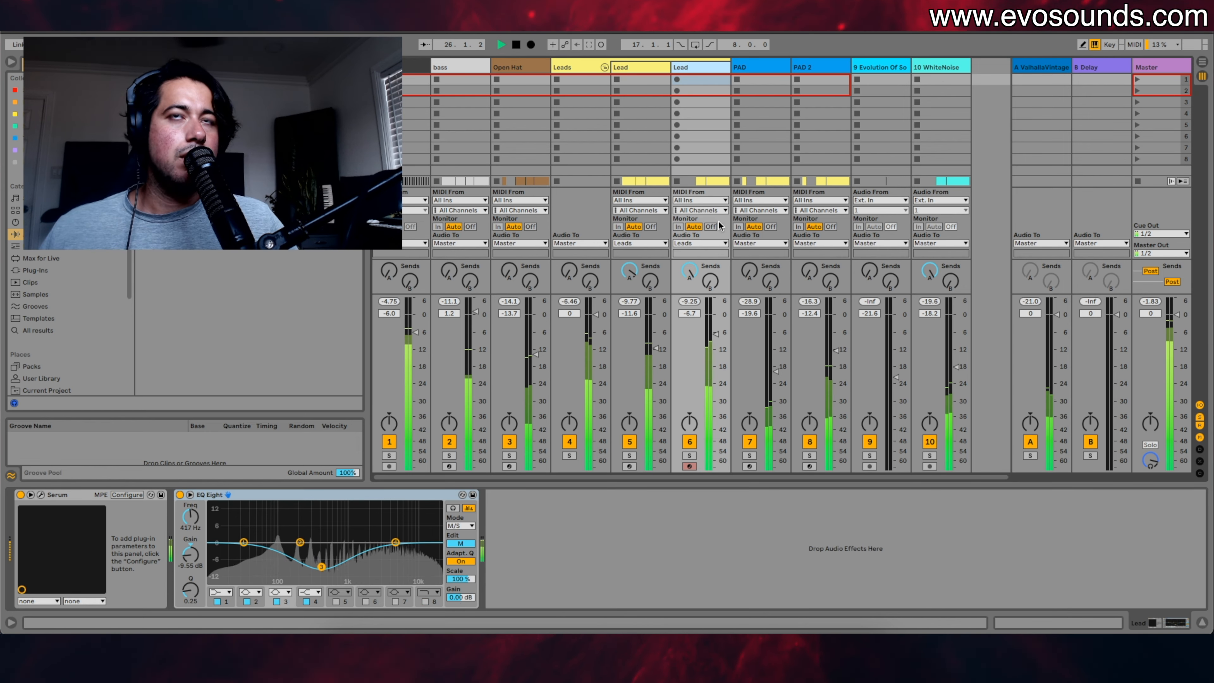
{"action": "left_click", "coordinate": [690, 456]}
{"action": "left_click_drag", "start_coordinate": [321, 566], "coordinate": [320, 540]}
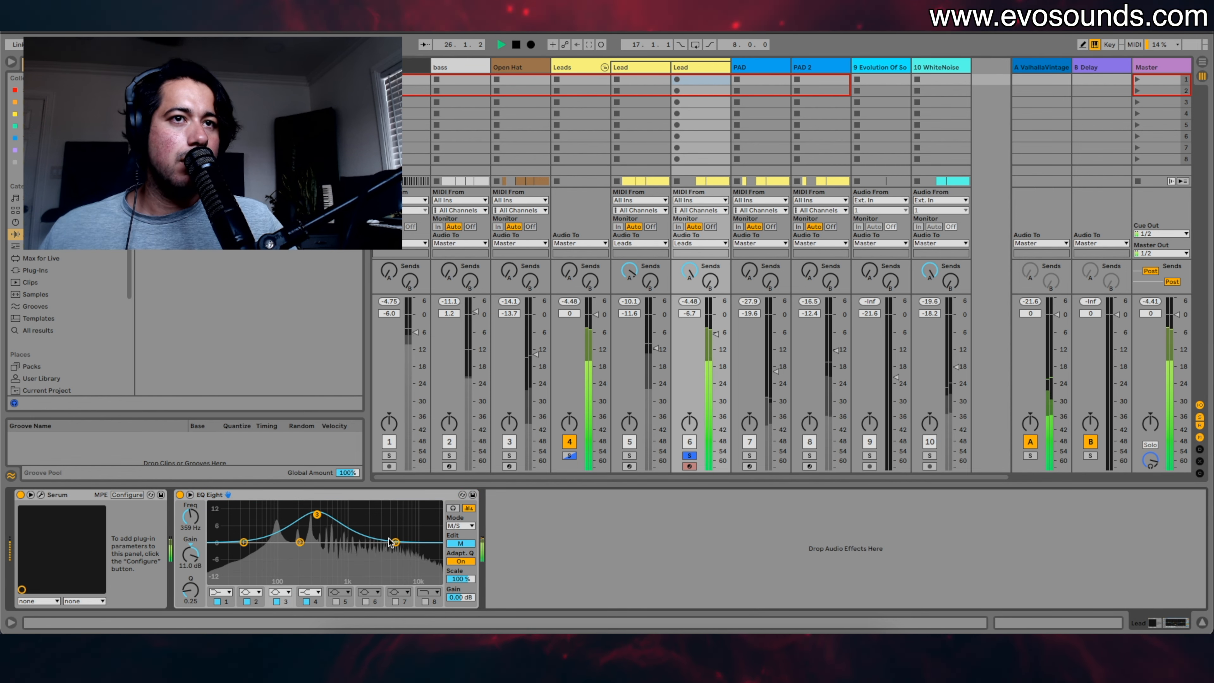
Step: Try filtering out the second Lead's Side channel with high-cut band 8 at 10.0 Hz and Q 0.10
{"action": "left_click", "coordinate": [461, 543]}
{"action": "left_click", "coordinate": [426, 601]}
{"action": "left_click_drag", "start_coordinate": [432, 558], "coordinate": [210, 580]}
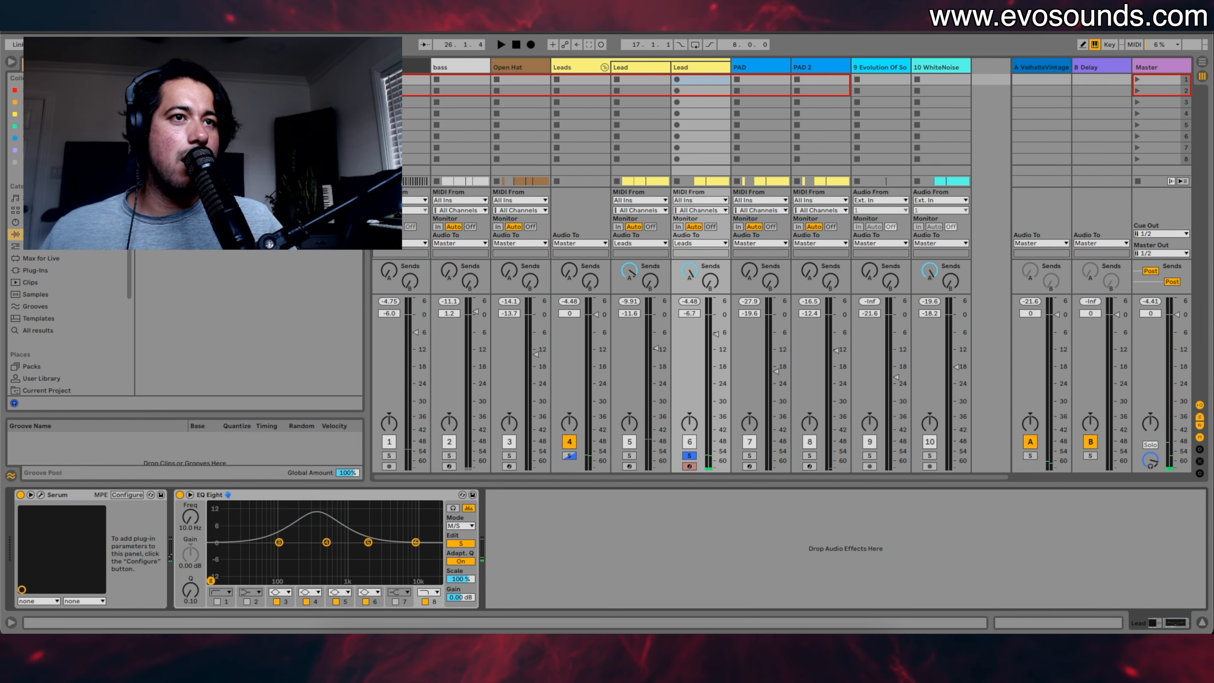
{"action": "key", "text": "space"}
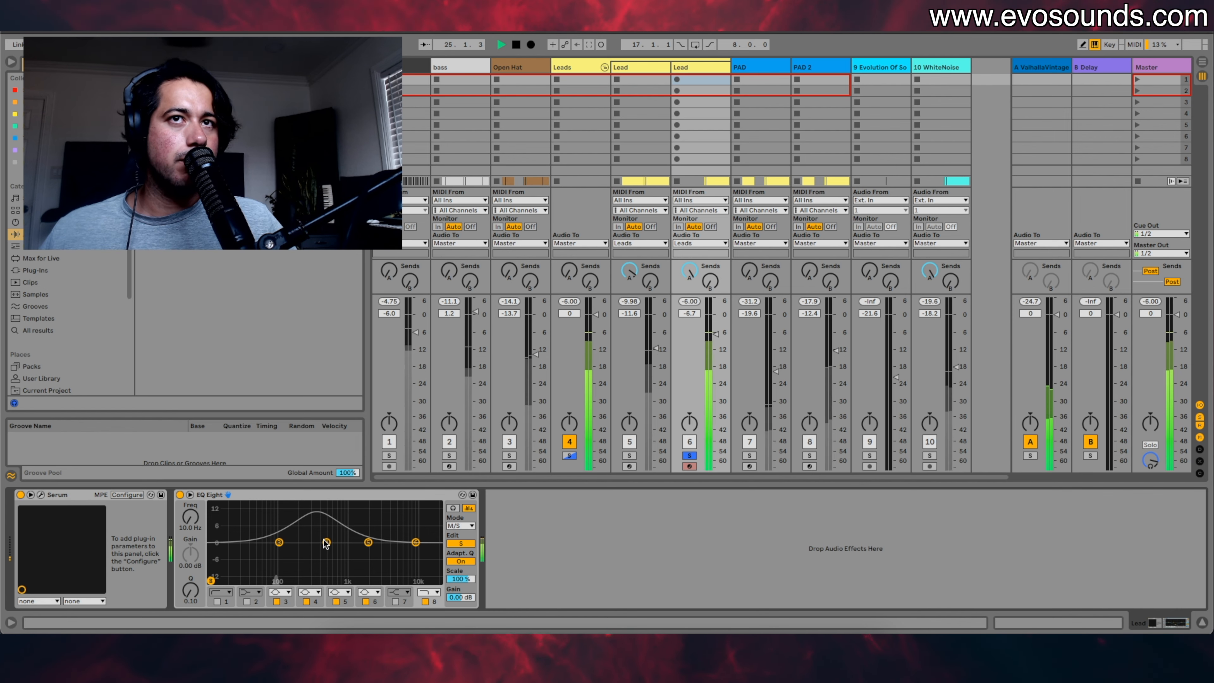
{"action": "key", "text": "space"}
Step: Cut the second Lead's Mid channel with band 3 at 445 Hz and -5.33 dB
{"action": "left_click", "coordinate": [460, 544]}
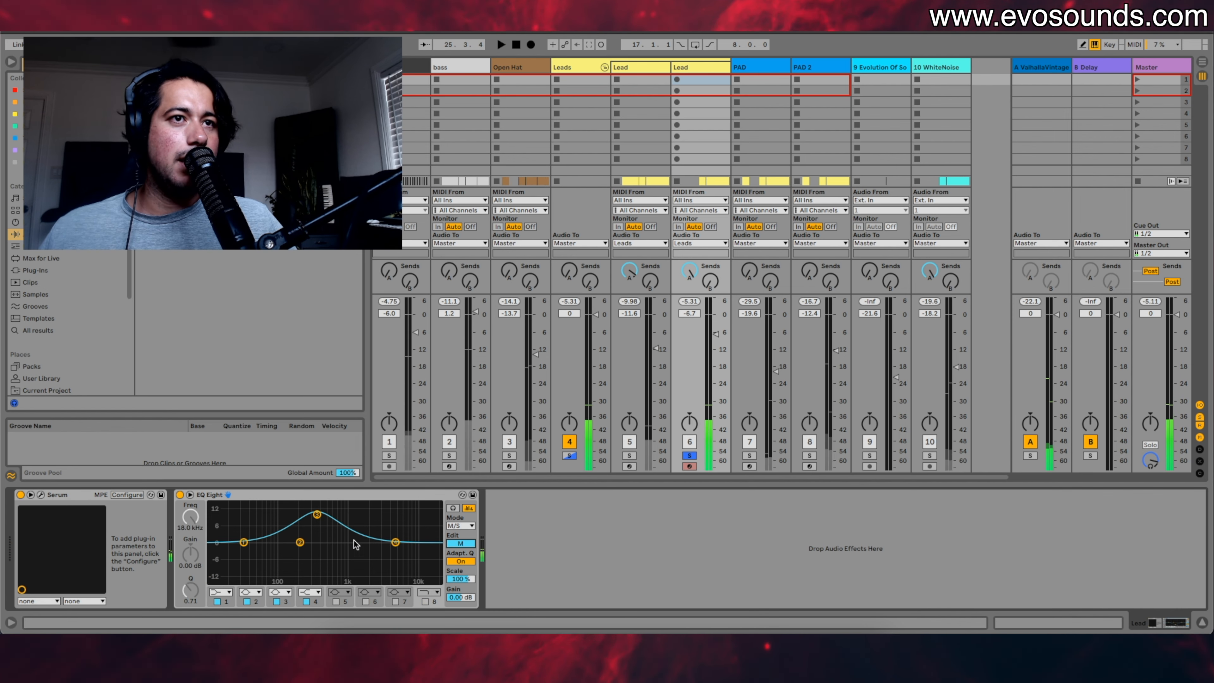
{"action": "left_click_drag", "start_coordinate": [318, 518], "coordinate": [325, 569]}
{"action": "key", "text": "space"}
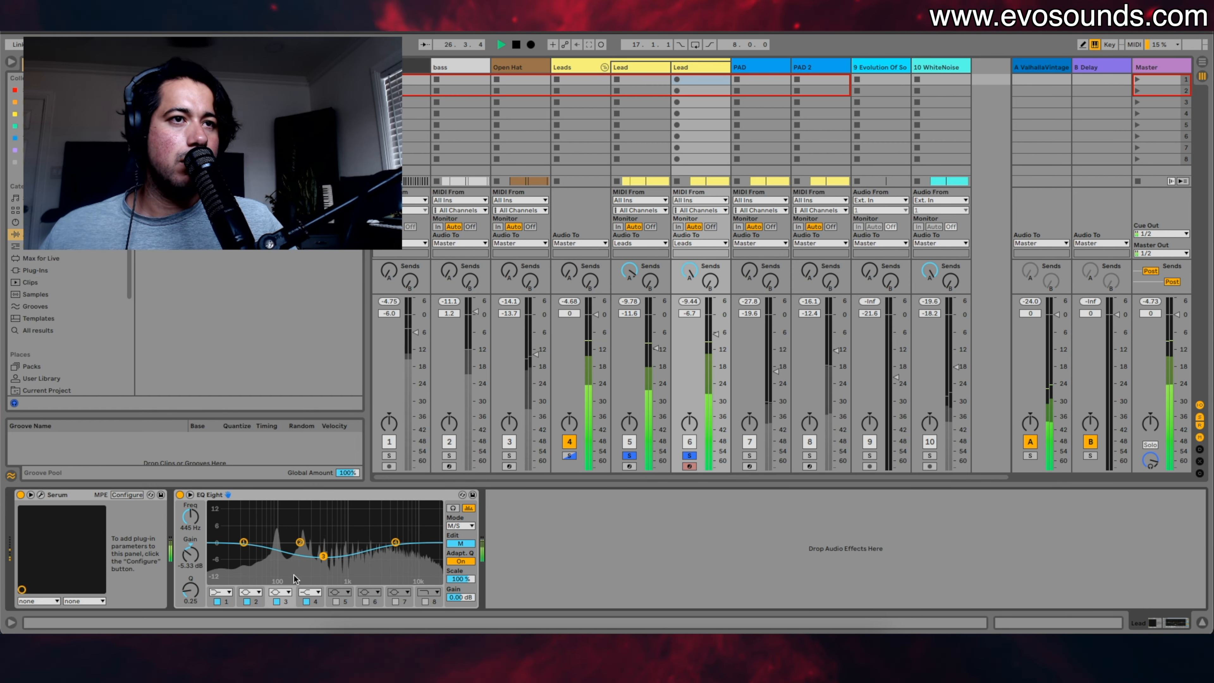
Step: Add a stereo EQ Eight before the second Lead's M/S one, with a low-cut on band 2 at 758 Hz and Q 0.66
{"action": "left_click_drag", "start_coordinate": [162, 91], "coordinate": [206, 540]}
{"action": "key", "text": "space"}
{"action": "left_click", "coordinate": [257, 594]}
{"action": "left_click", "coordinate": [230, 517]}
{"action": "key", "text": "space"}
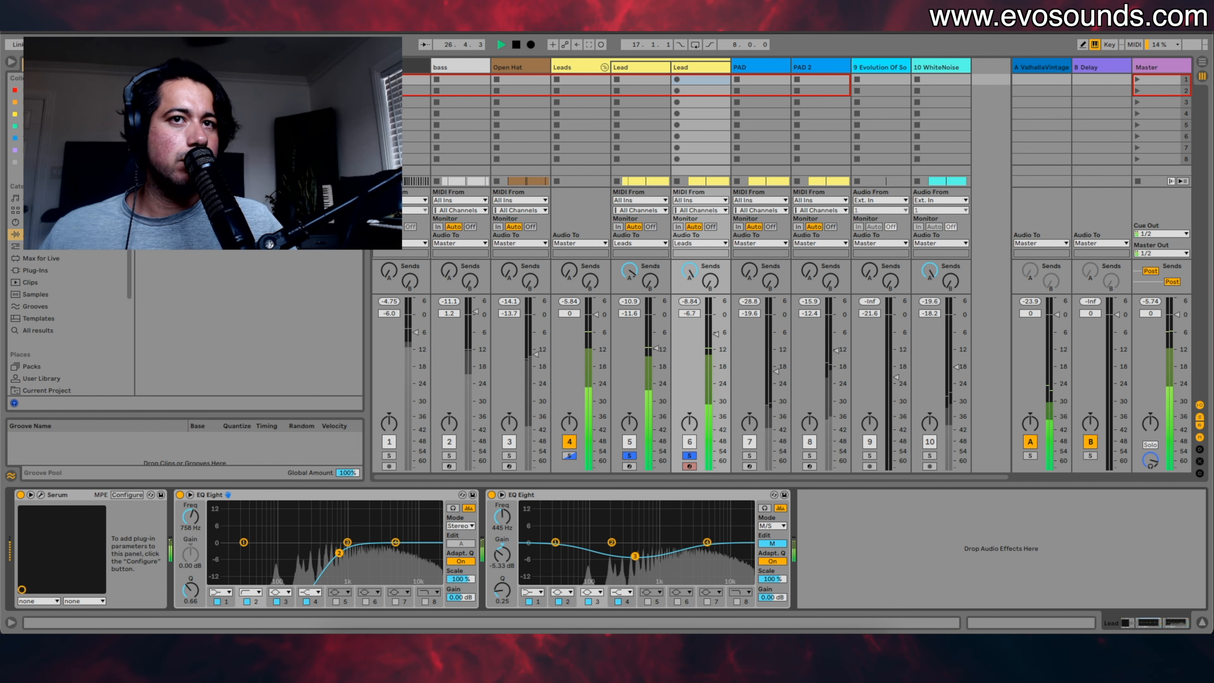
Step: Set the second Lead's Mid band 3 to -6.82 dB and its Side band 8 to 22.0 kHz with Q 0.17
{"action": "left_click_drag", "start_coordinate": [636, 556], "coordinate": [636, 561]}
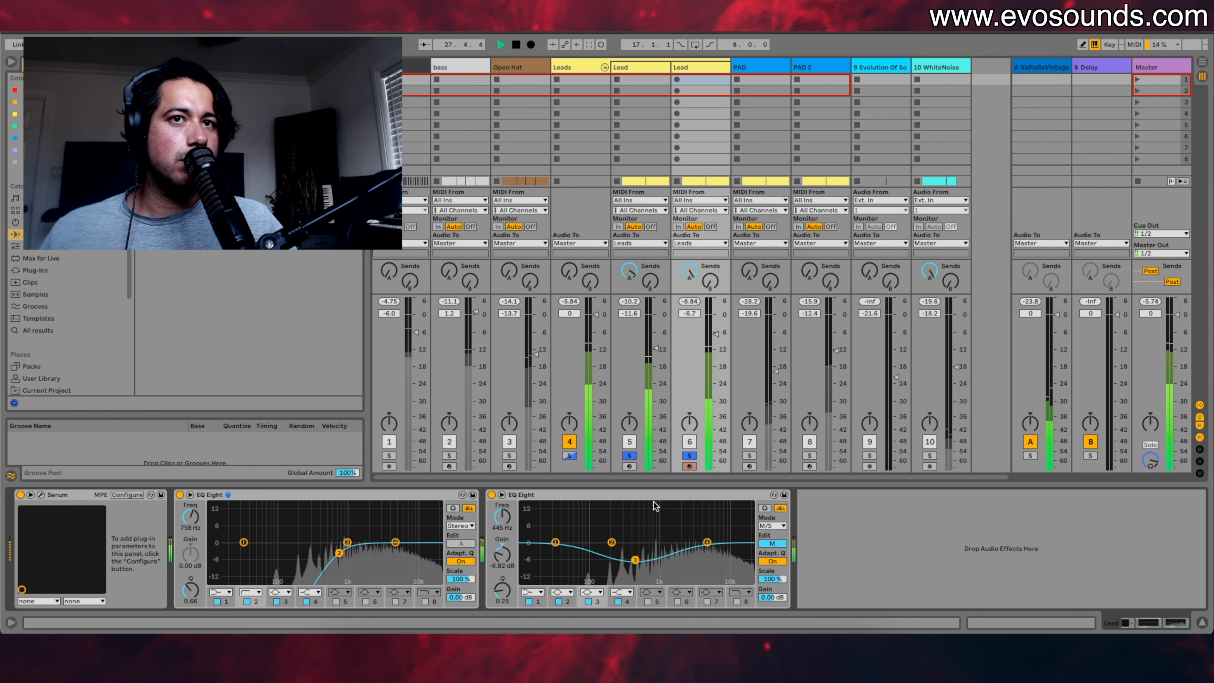
{"action": "left_click", "coordinate": [772, 544]}
{"action": "left_click", "coordinate": [751, 573]}
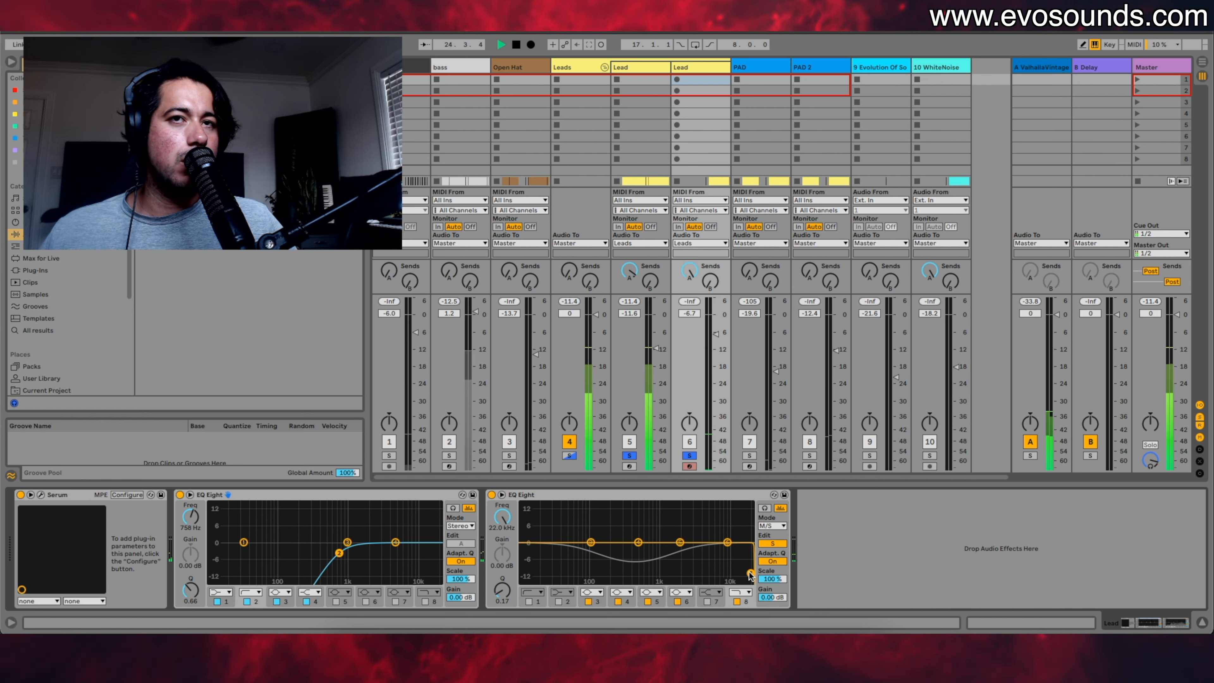
Step: Unsolo the second Lead and the Leads group to hear the full mix, and switch to Arrangement View
{"action": "left_click", "coordinate": [690, 456]}
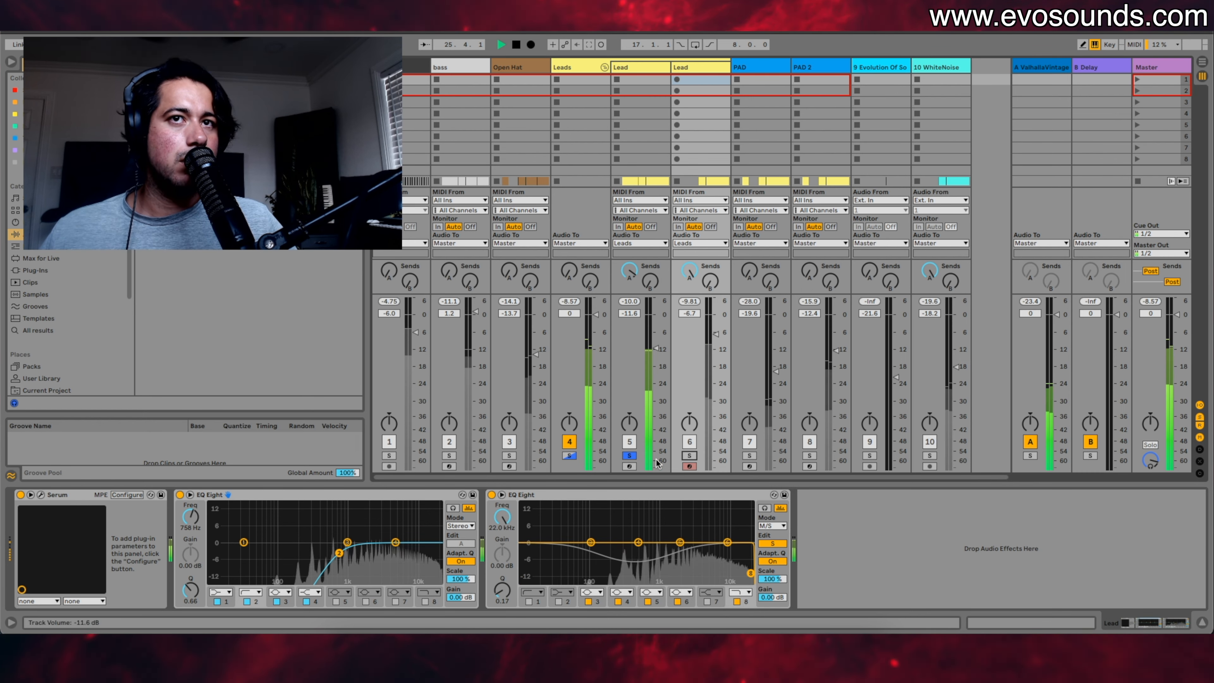
{"action": "left_click", "coordinate": [569, 455]}
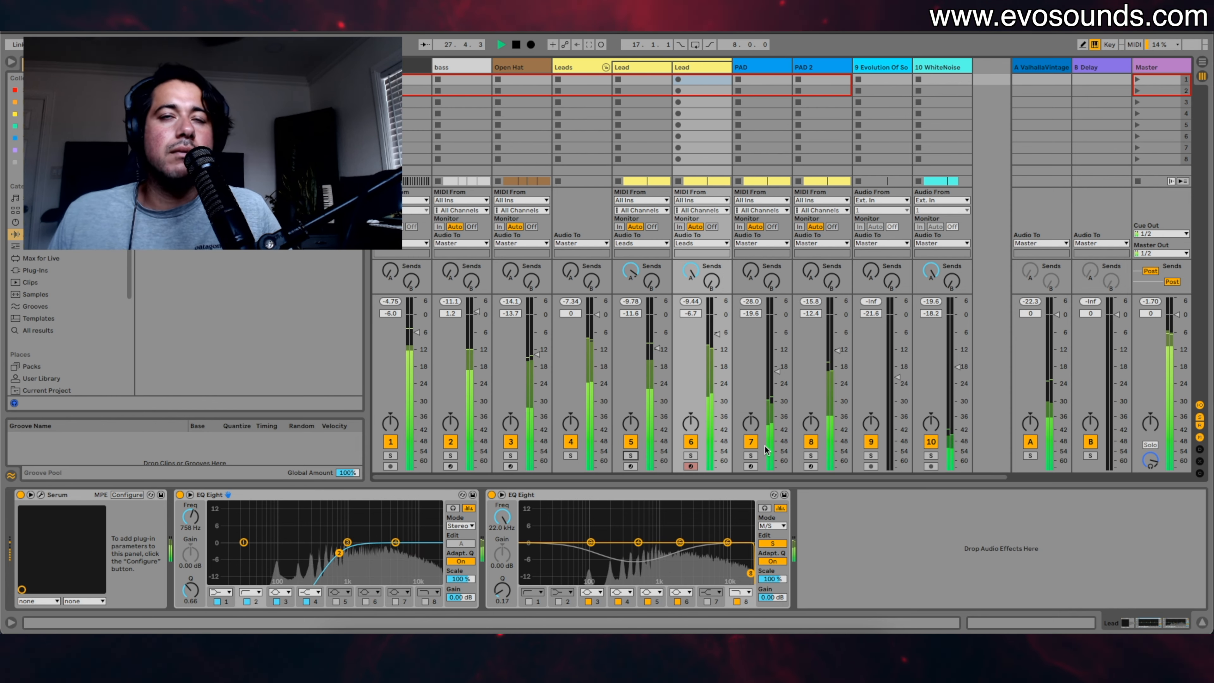
{"action": "scroll", "coordinate": [688, 454], "scroll_direction": "right", "scroll_amount": 1}
{"action": "key", "text": "Tab"}
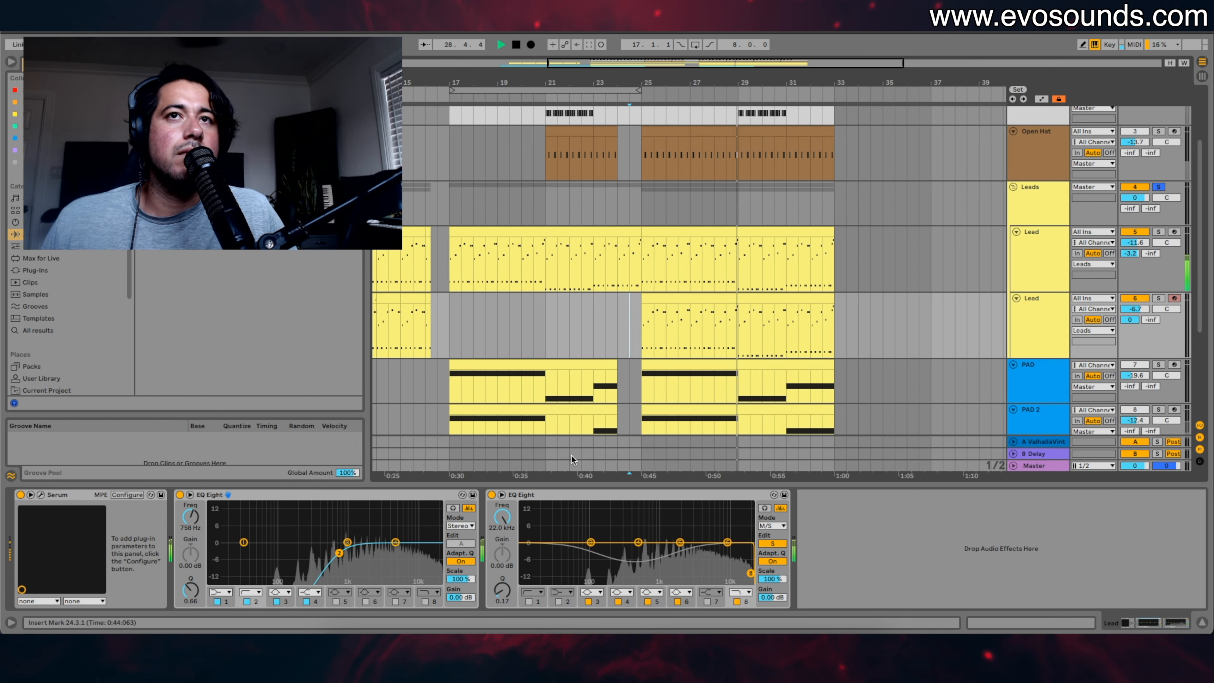
Step: Enable high-cut band 8 at 18.0 kHz on the second Lead's stereo EQ Eight and play from just before bar 25
{"action": "left_click", "coordinate": [1022, 348]}
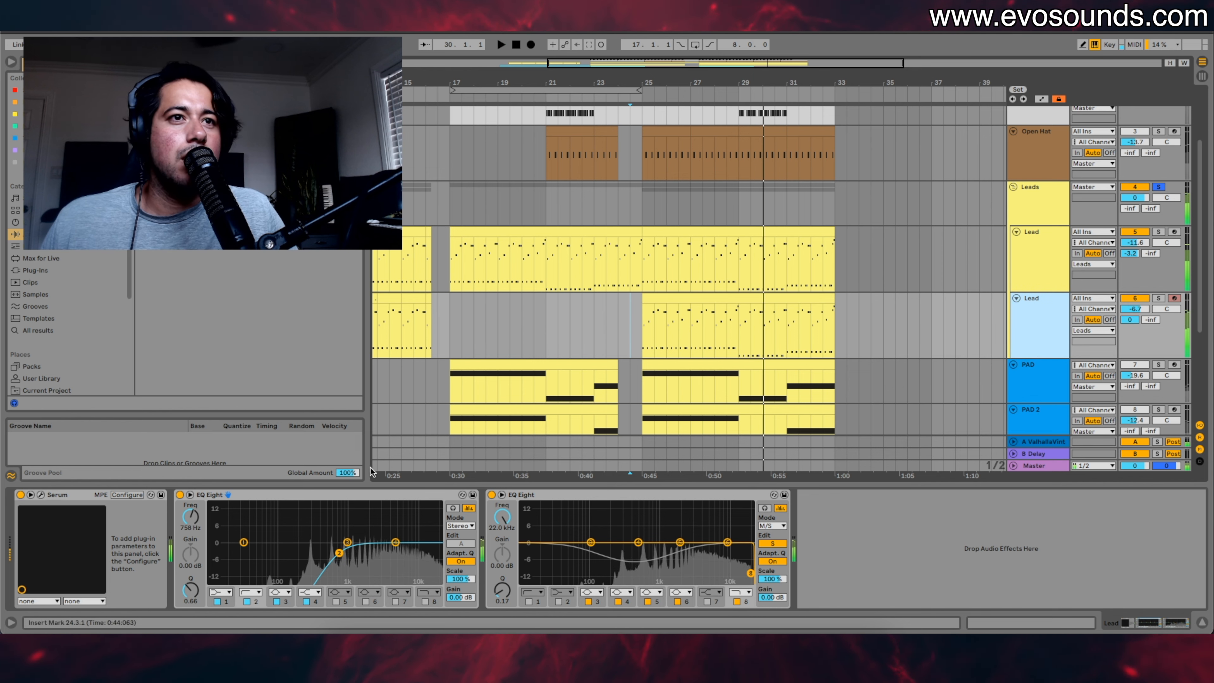
{"action": "key", "text": "space"}
{"action": "left_click", "coordinate": [425, 602]}
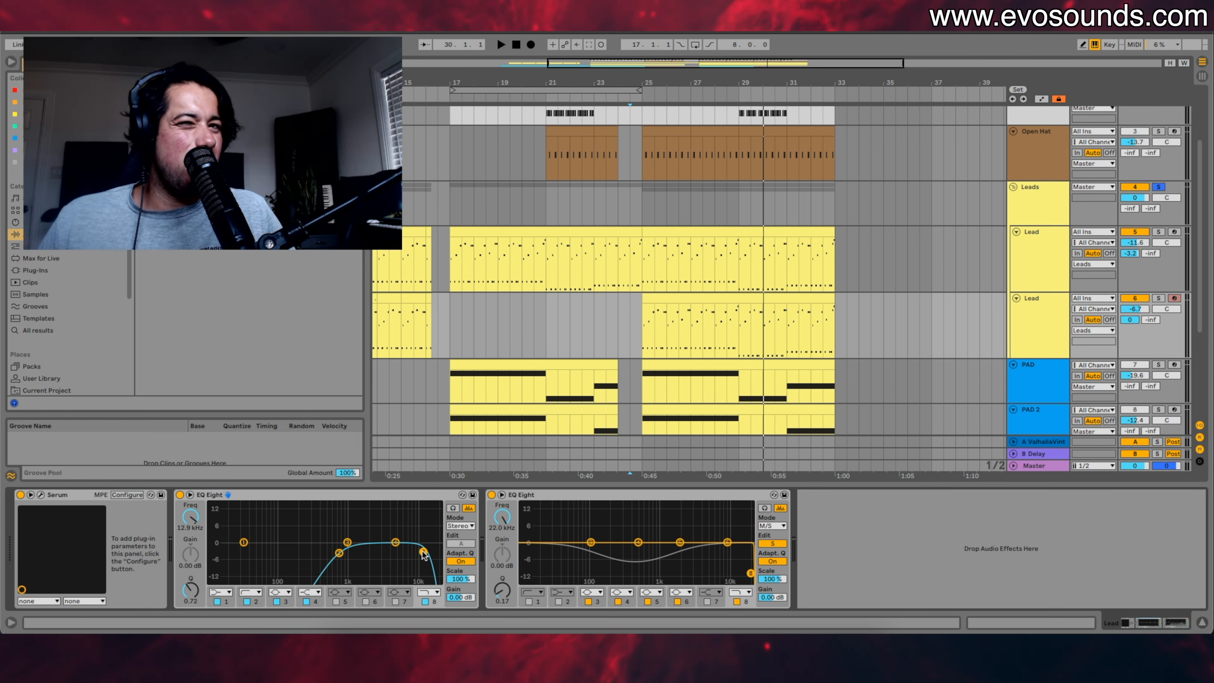
{"action": "mouse_move", "coordinate": [423, 555]}
{"action": "left_mouse_down"}
{"action": "mouse_move", "coordinate": [378, 550]}
{"action": "mouse_move", "coordinate": [433, 551]}
{"action": "left_mouse_up"}
{"action": "key", "text": "space"}
{"action": "left_click", "coordinate": [634, 325]}
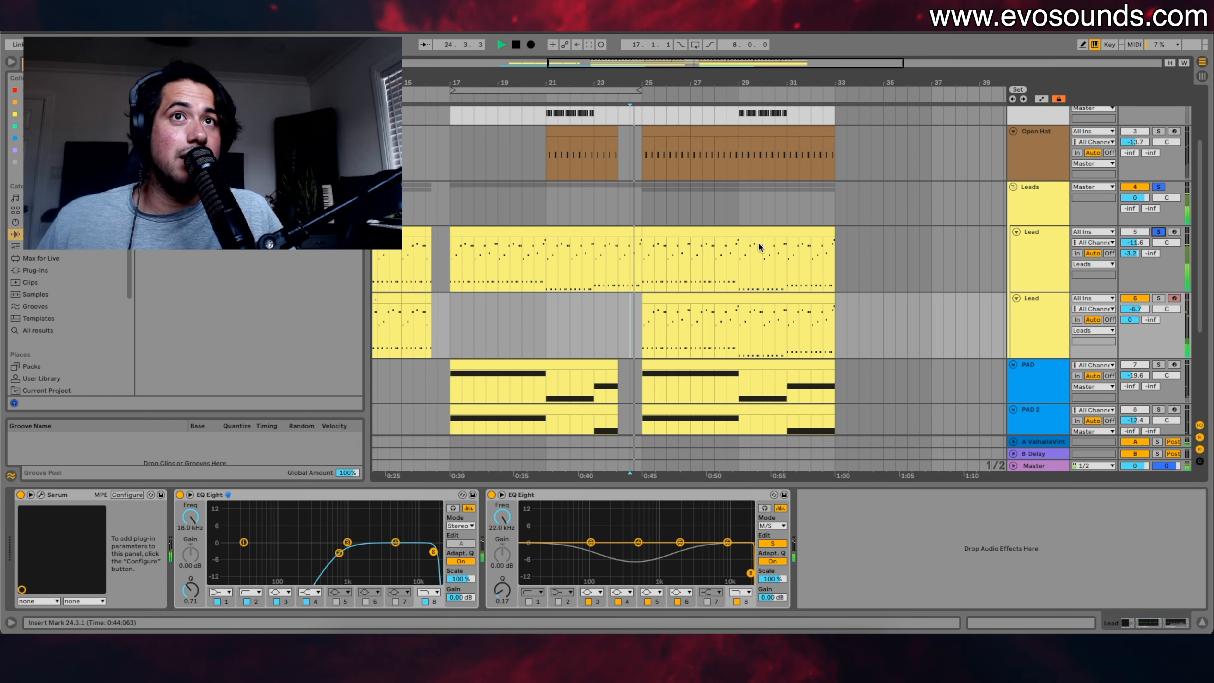
Step: Add a high-cut on band 8 at 7.91 kHz to the first Lead's stereo EQ Eight, briefly bypassing the Saturator to compare
{"action": "left_click", "coordinate": [760, 247]}
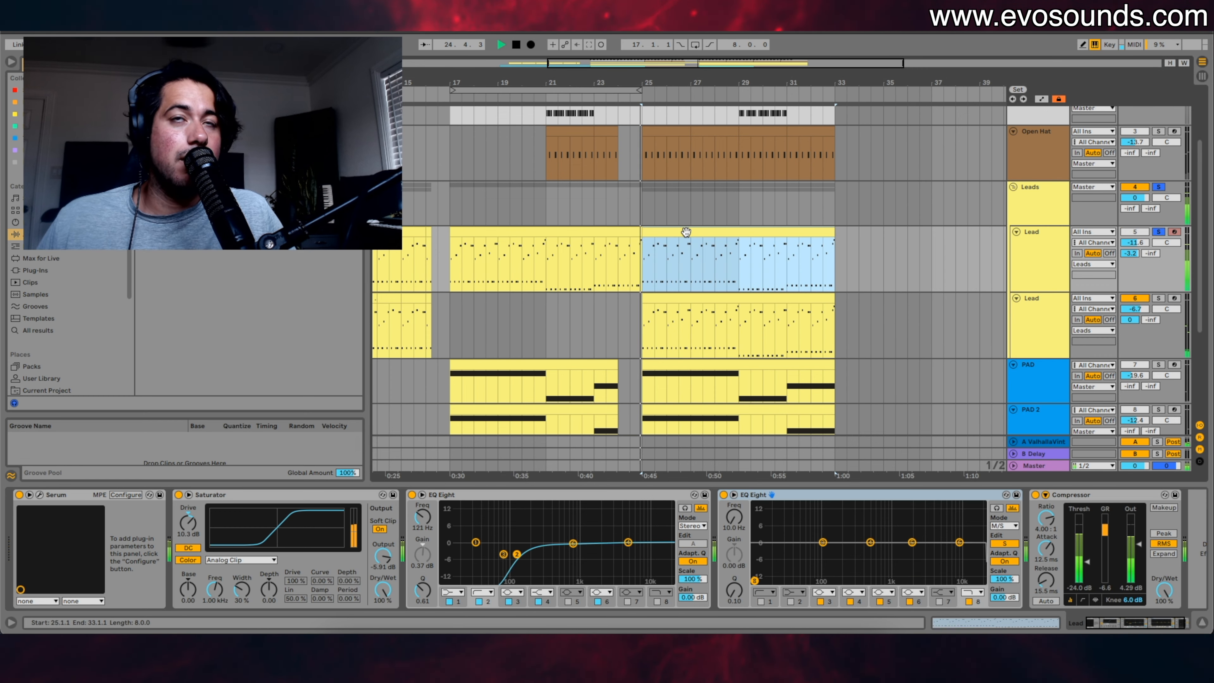
{"action": "left_click", "coordinate": [657, 602]}
{"action": "key", "text": "space"}
{"action": "left_click_drag", "start_coordinate": [661, 555], "coordinate": [655, 556]}
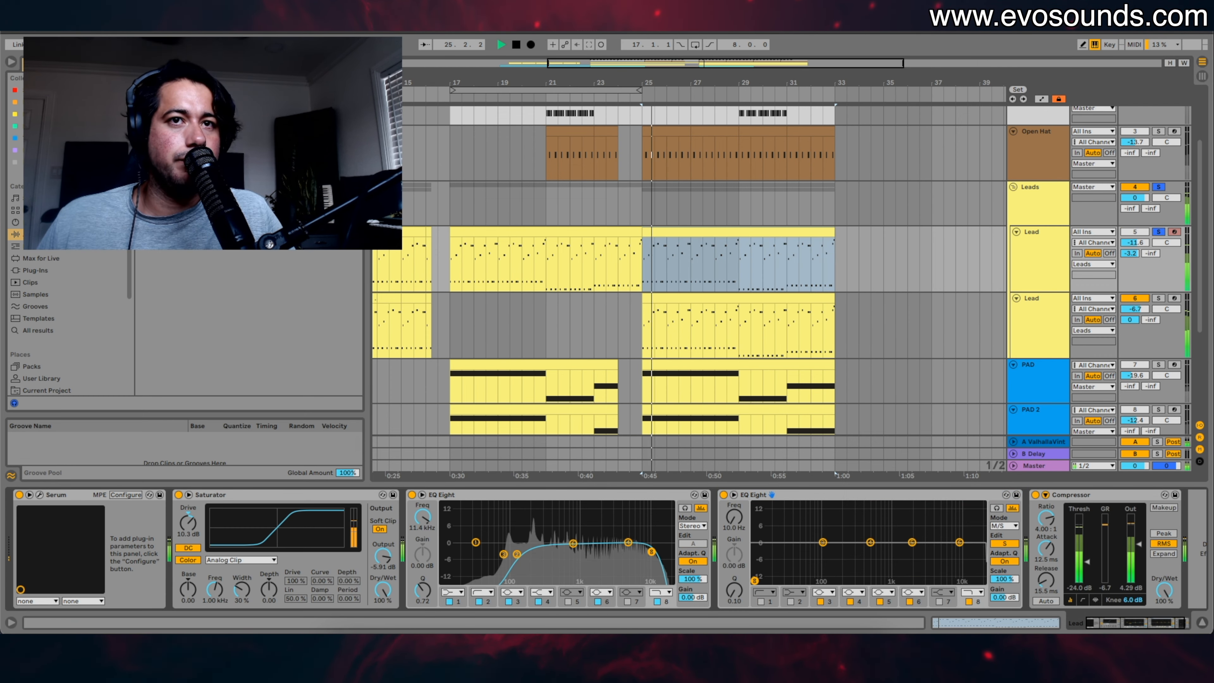
{"action": "left_click", "coordinate": [179, 495]}
{"action": "left_click", "coordinate": [179, 495]}
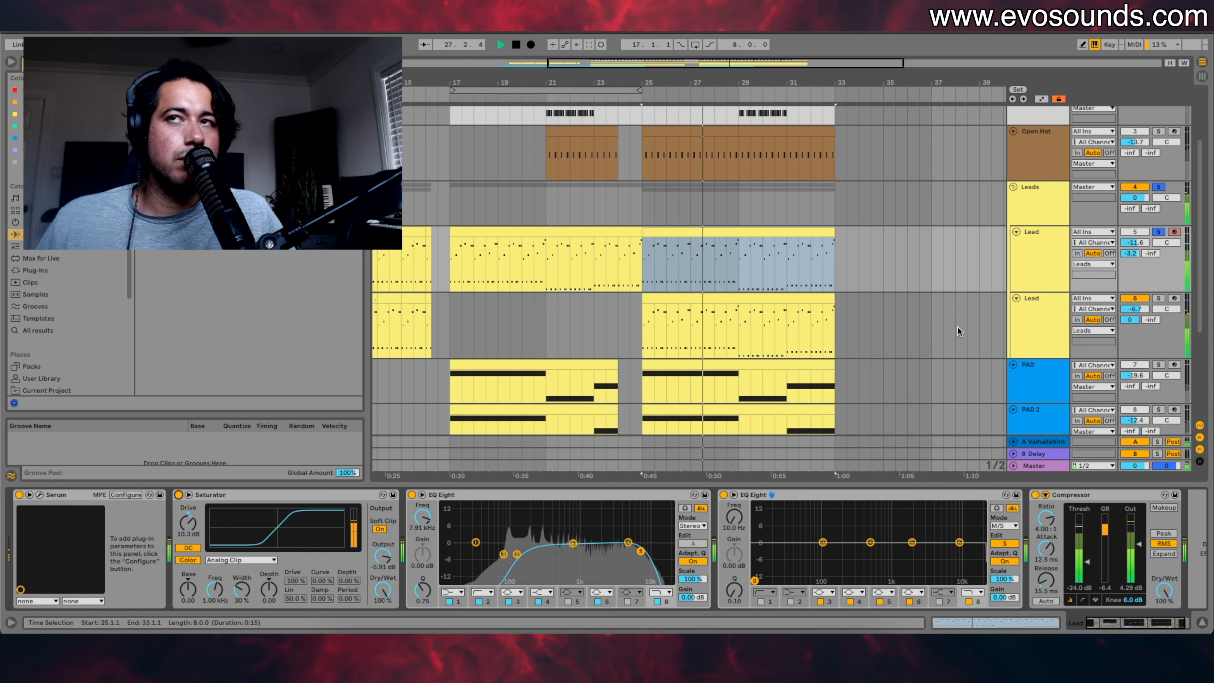
Step: Unsolo the Leads group and lower the second Lead to -7.5 dB in the full mix
{"action": "left_click", "coordinate": [1158, 188]}
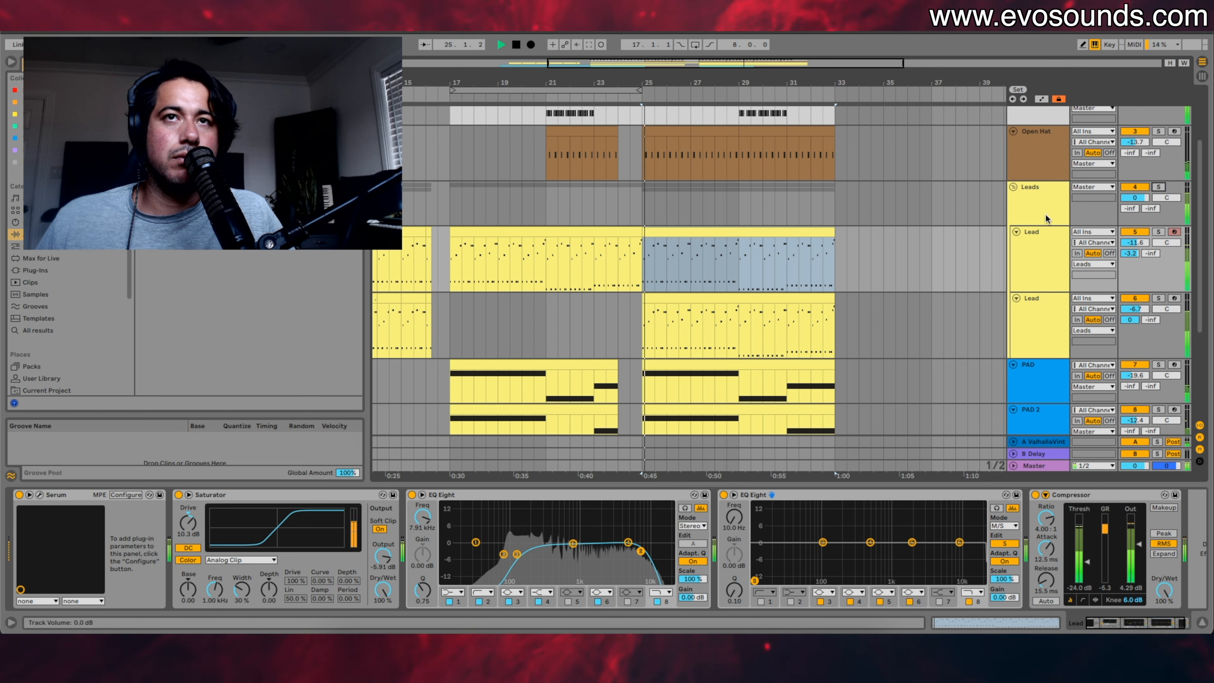
{"action": "left_click_drag", "start_coordinate": [1135, 309], "coordinate": [1135, 320]}
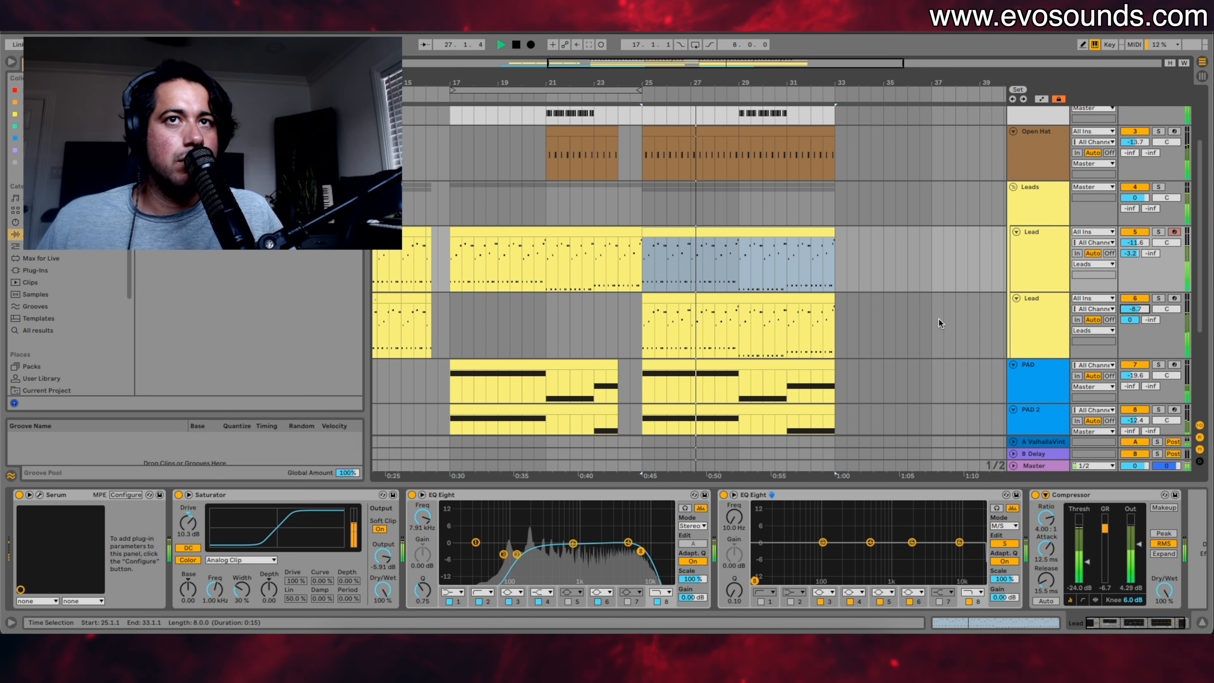
{"action": "scroll", "coordinate": [938, 323], "scroll_direction": "left", "scroll_amount": 5}
{"action": "left_click_drag", "start_coordinate": [1135, 310], "coordinate": [1135, 306]}
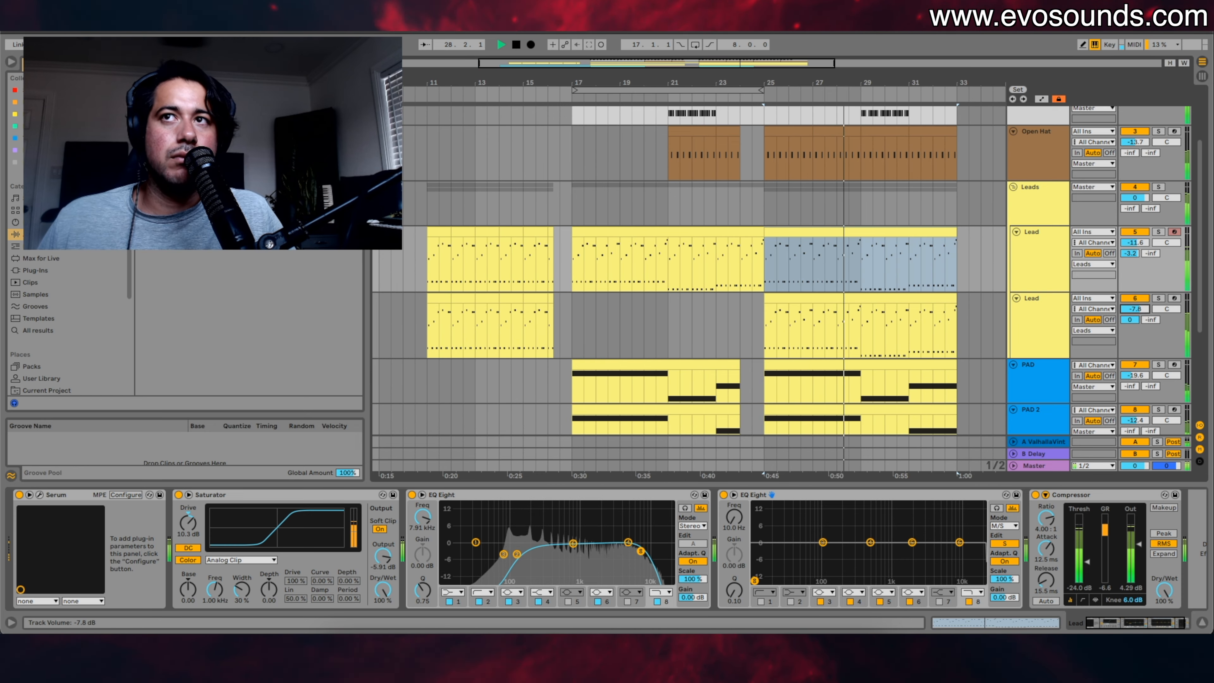
Step: Delete the low bass notes up to G1 from the second Lead's clip at bar 25
{"action": "left_click", "coordinate": [1158, 232]}
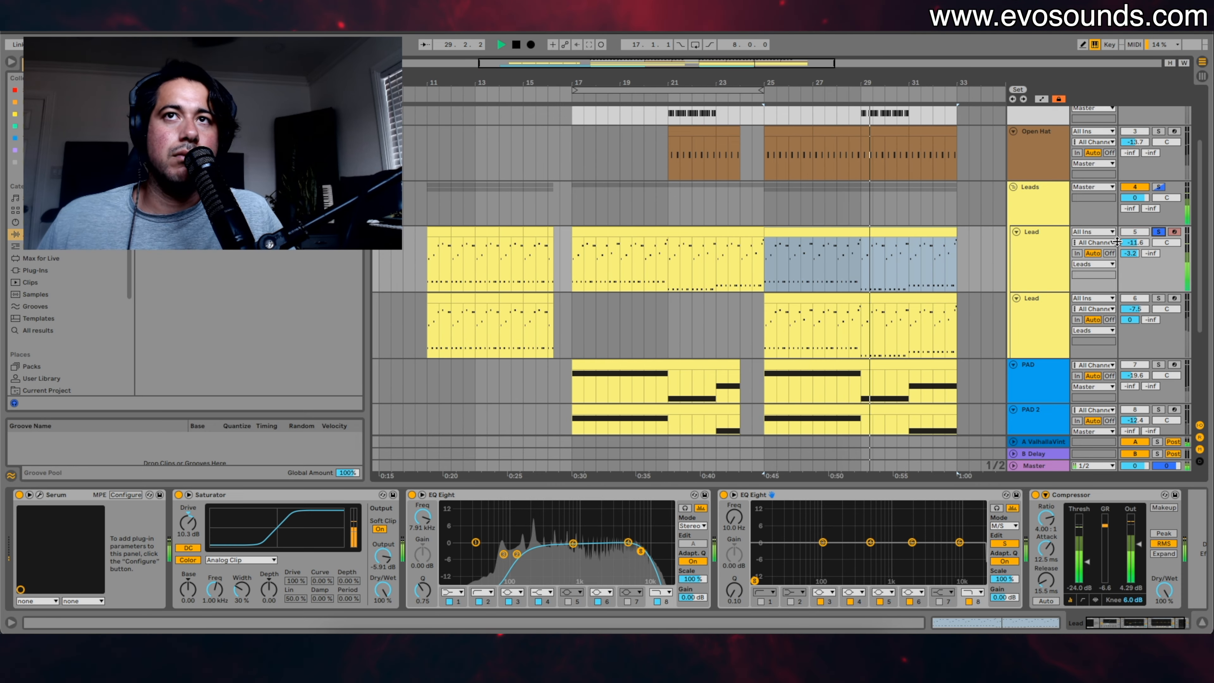
{"action": "double_click", "coordinate": [851, 310]}
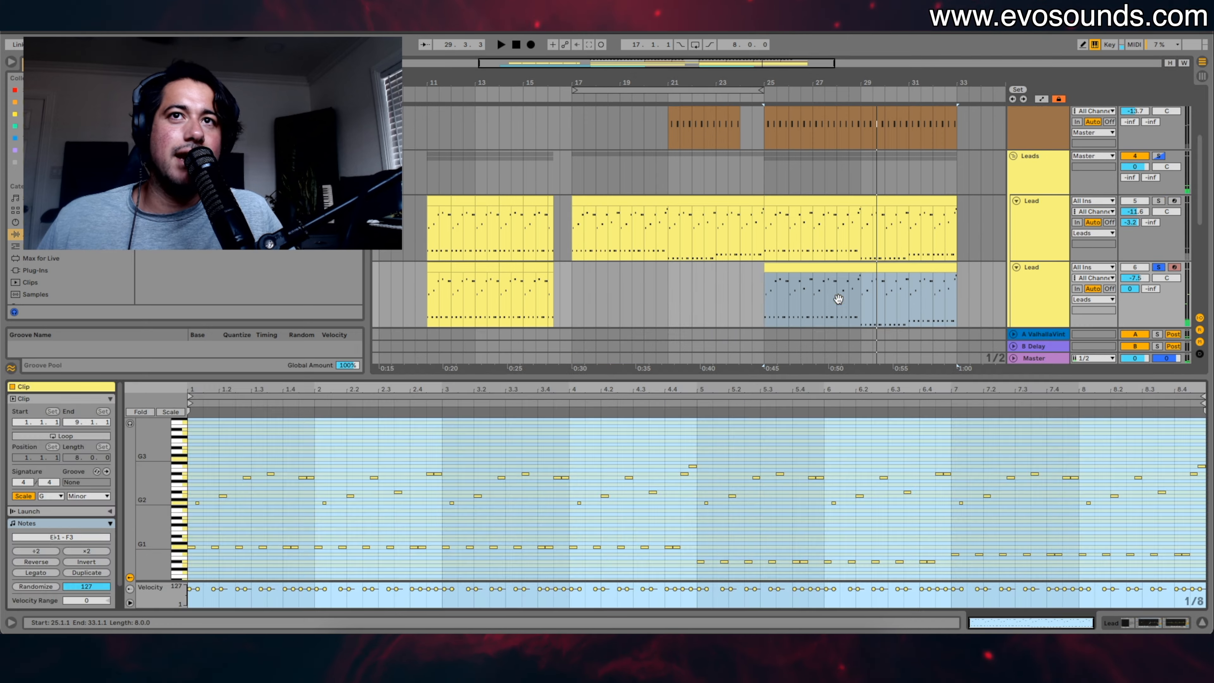
{"action": "key", "text": "Delete"}
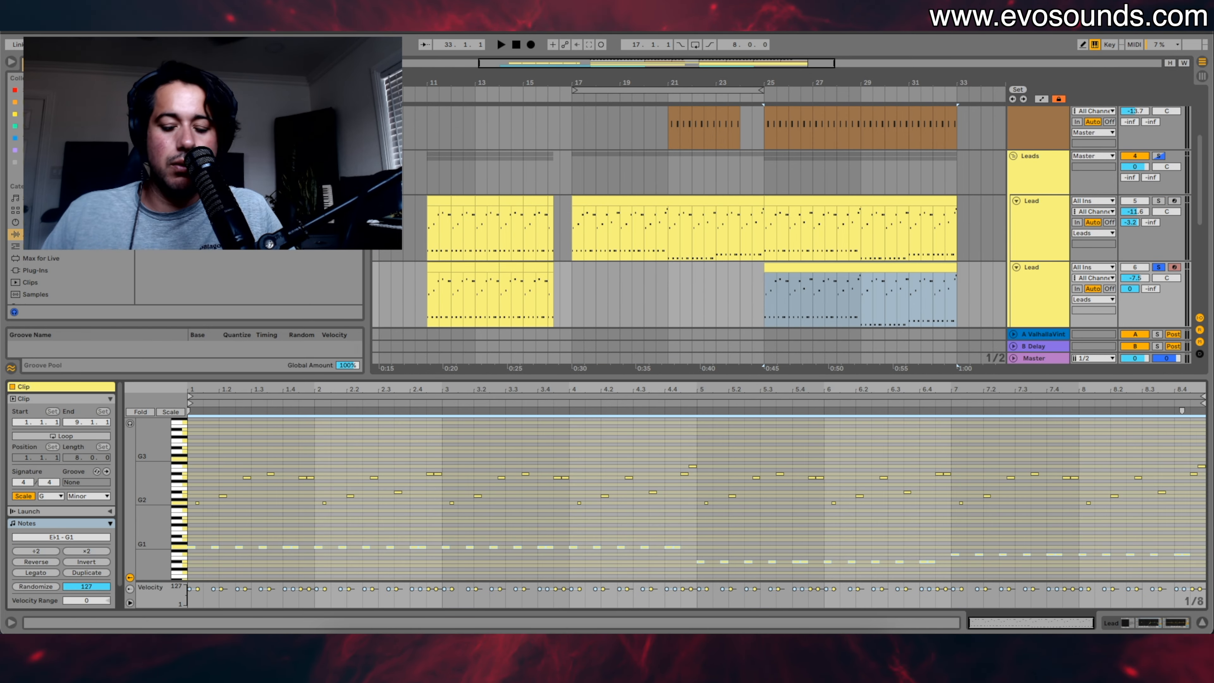
Step: Audition the edited second Lead soloed and in the full mix from bar 25, and show the first Lead's devices
{"action": "key", "text": "space"}
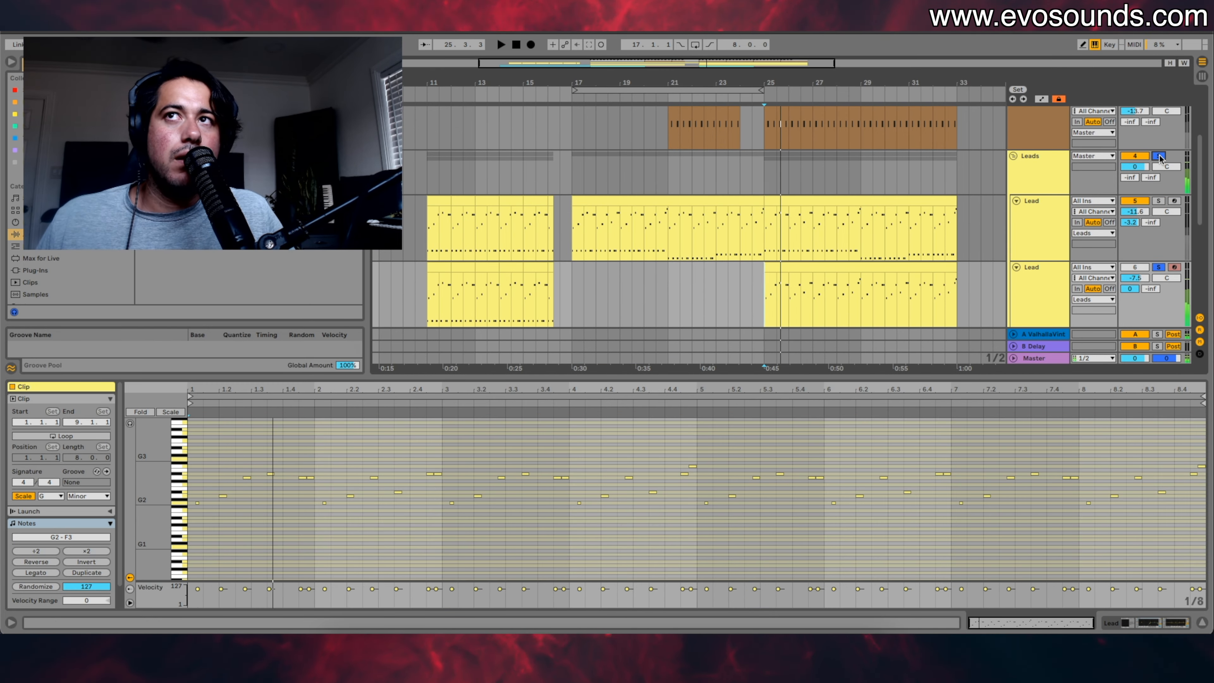
{"action": "left_click", "coordinate": [1160, 266]}
{"action": "key", "text": "space"}
{"action": "key", "text": "space"}
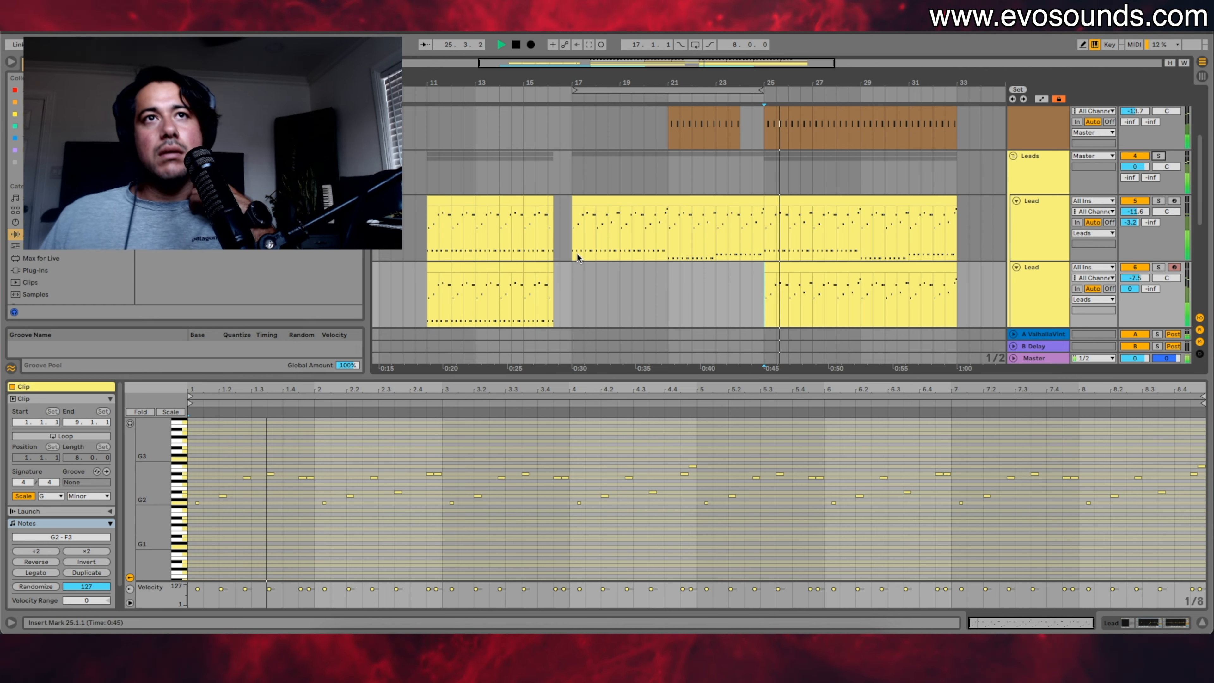
{"action": "left_click", "coordinate": [1035, 231]}
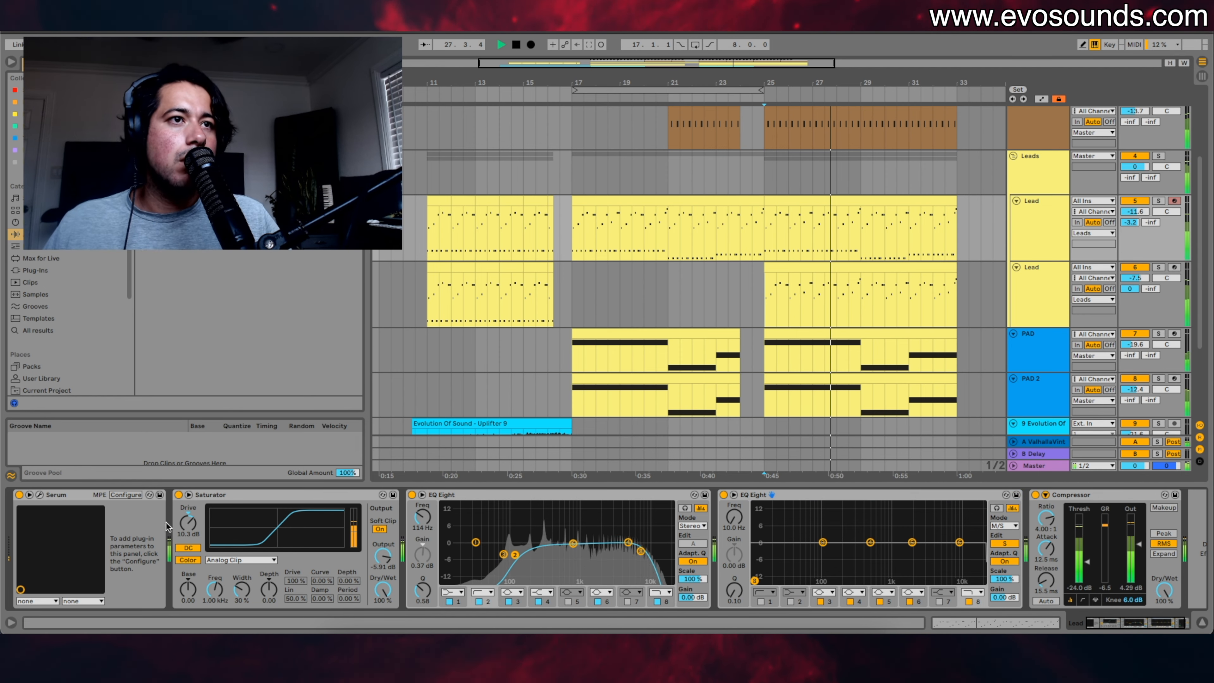
Step: Switch off DC on the first Lead's Saturator and delete the second Lead's clip at bar 11
{"action": "left_click", "coordinate": [188, 549]}
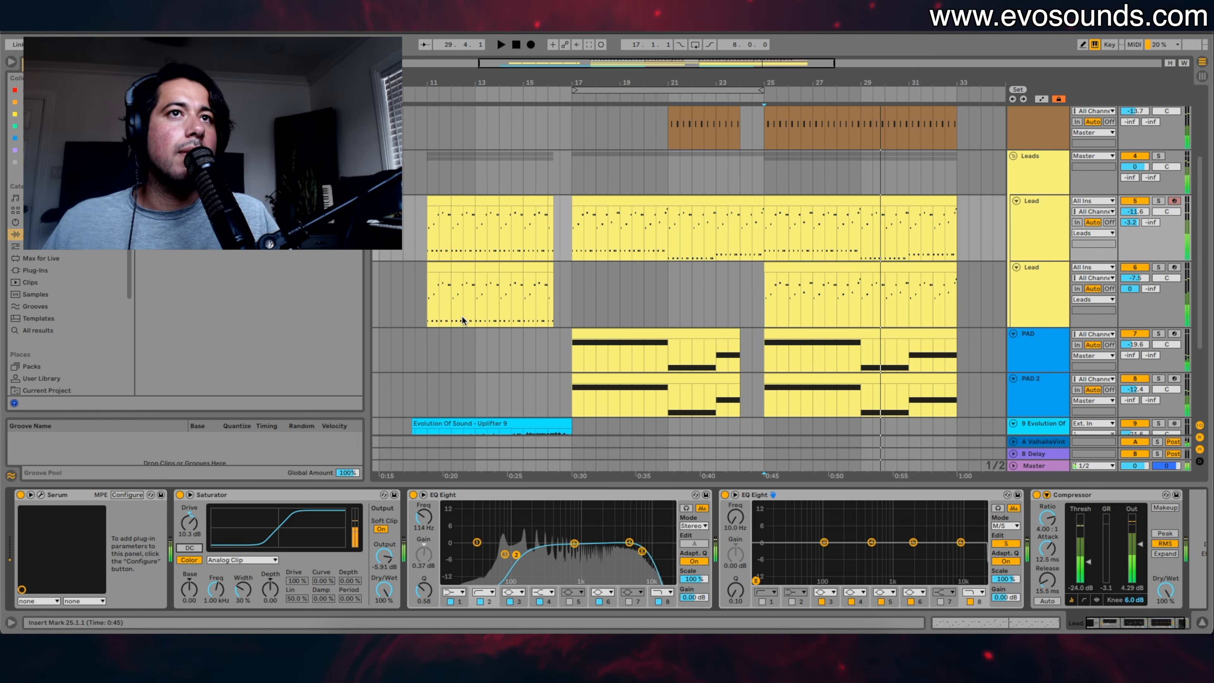
{"action": "left_click", "coordinate": [455, 306]}
{"action": "left_click", "coordinate": [535, 303]}
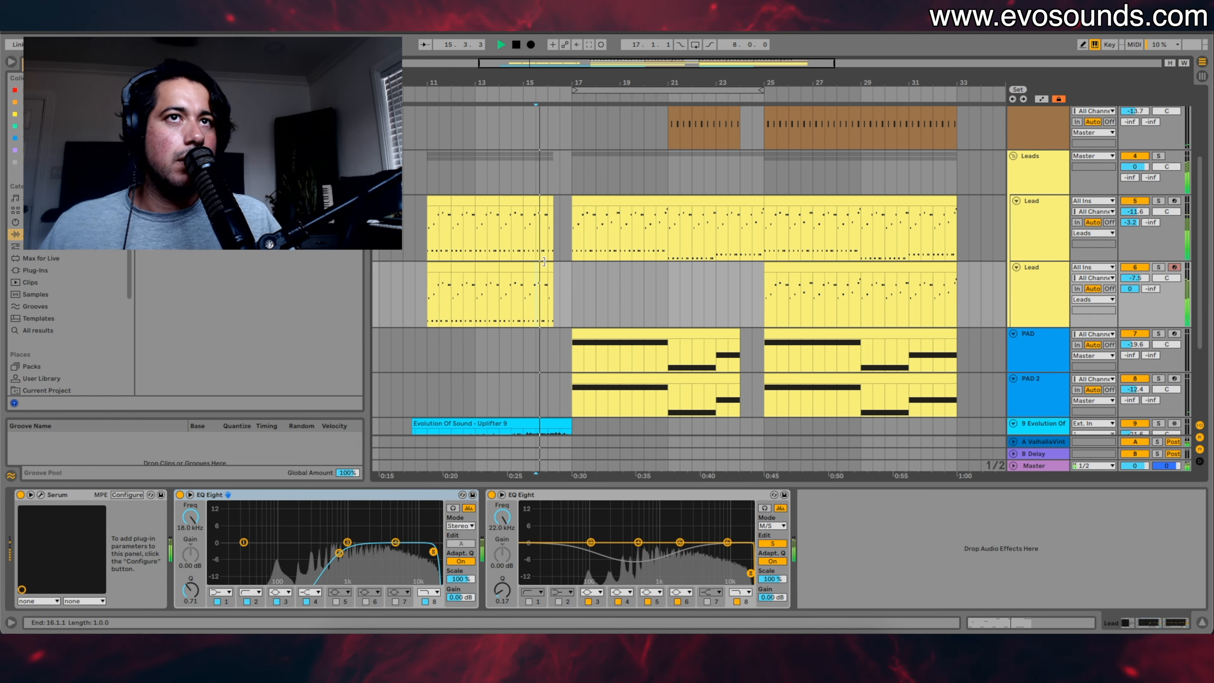
{"action": "left_click_drag", "start_coordinate": [583, 273], "coordinate": [401, 272]}
{"action": "key", "text": "Delete"}
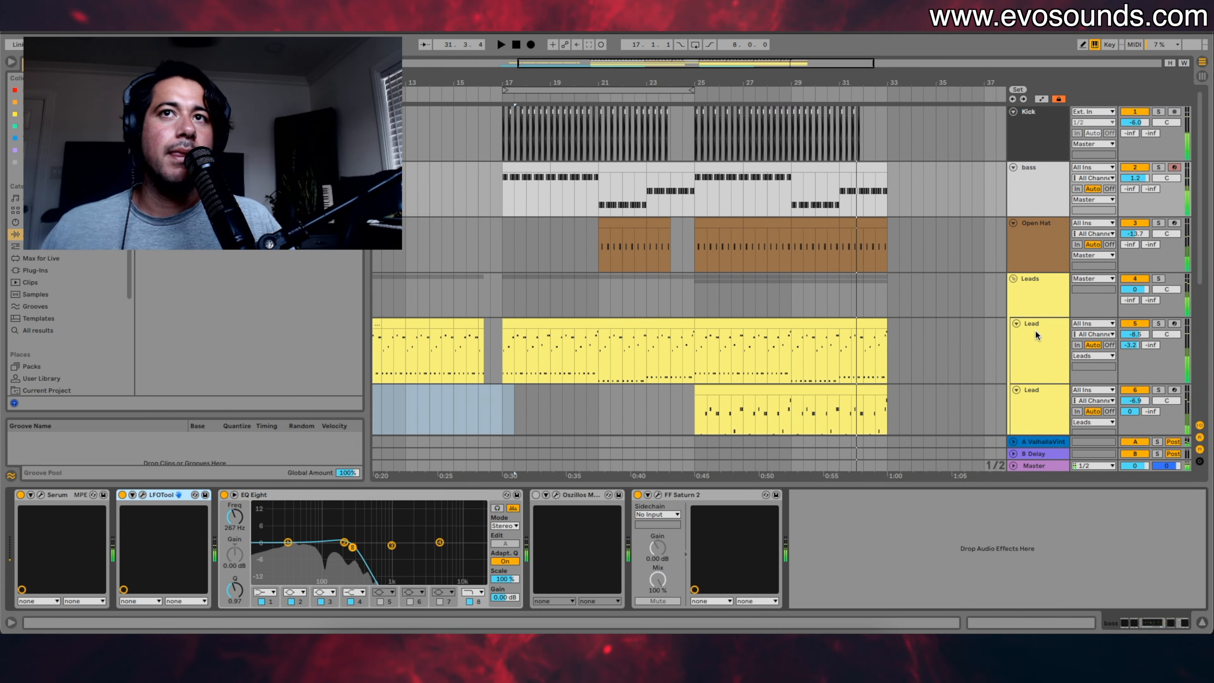
Step: Solo the first Lead track and audition its clip from bar 25
{"action": "left_click", "coordinate": [1036, 329]}
{"action": "left_click", "coordinate": [1159, 323]}
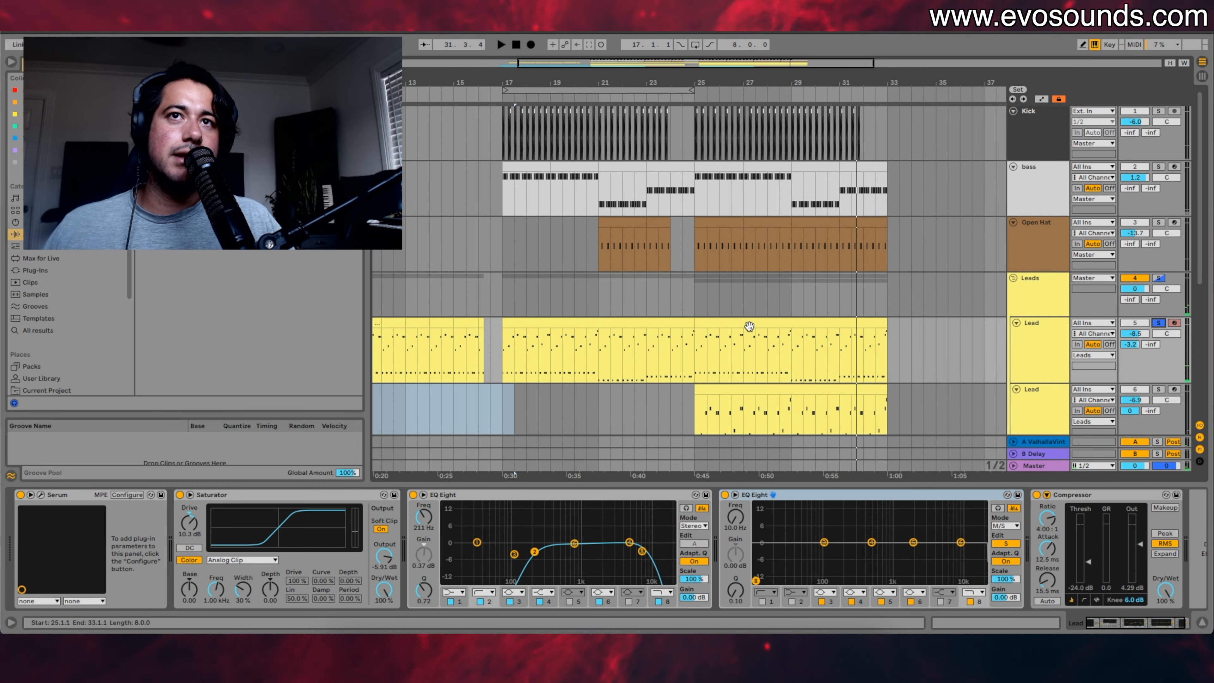
{"action": "left_click", "coordinate": [710, 322]}
{"action": "key", "text": "space"}
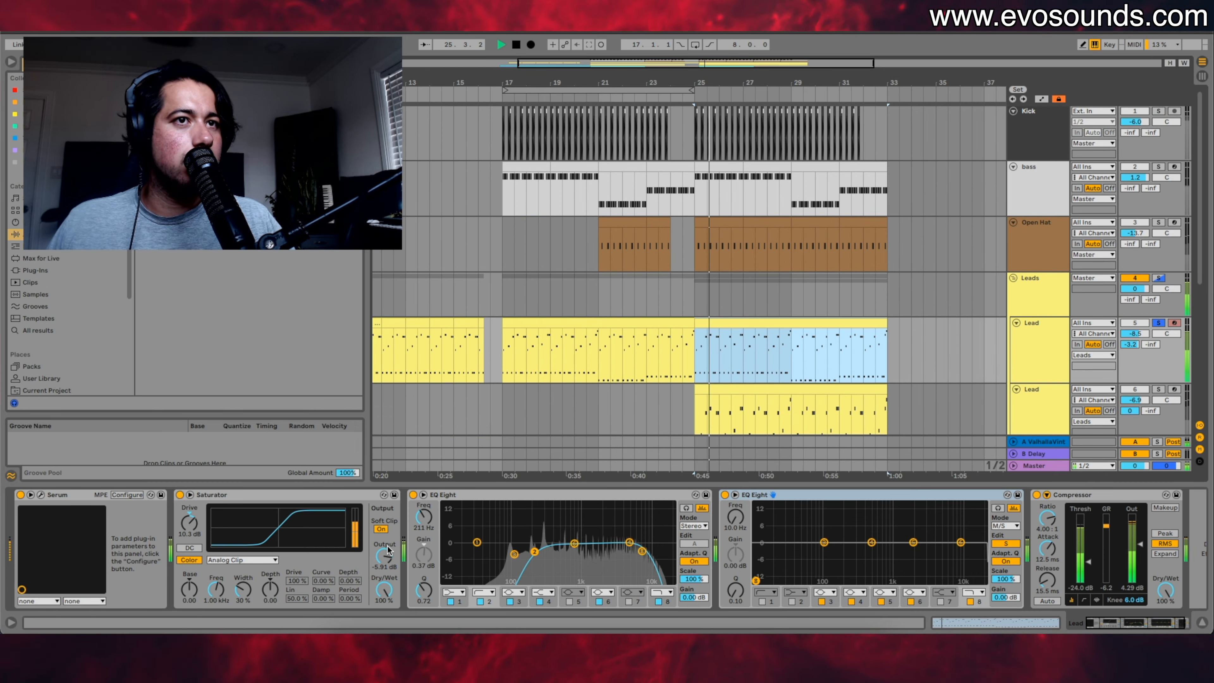
Step: Turn off Soft Clip on the first Lead's Saturator and open the stereo EQ's band 8 high-cut to 22.0 kHz, briefly bypassing the Compressor to compare
{"action": "left_click", "coordinate": [381, 529]}
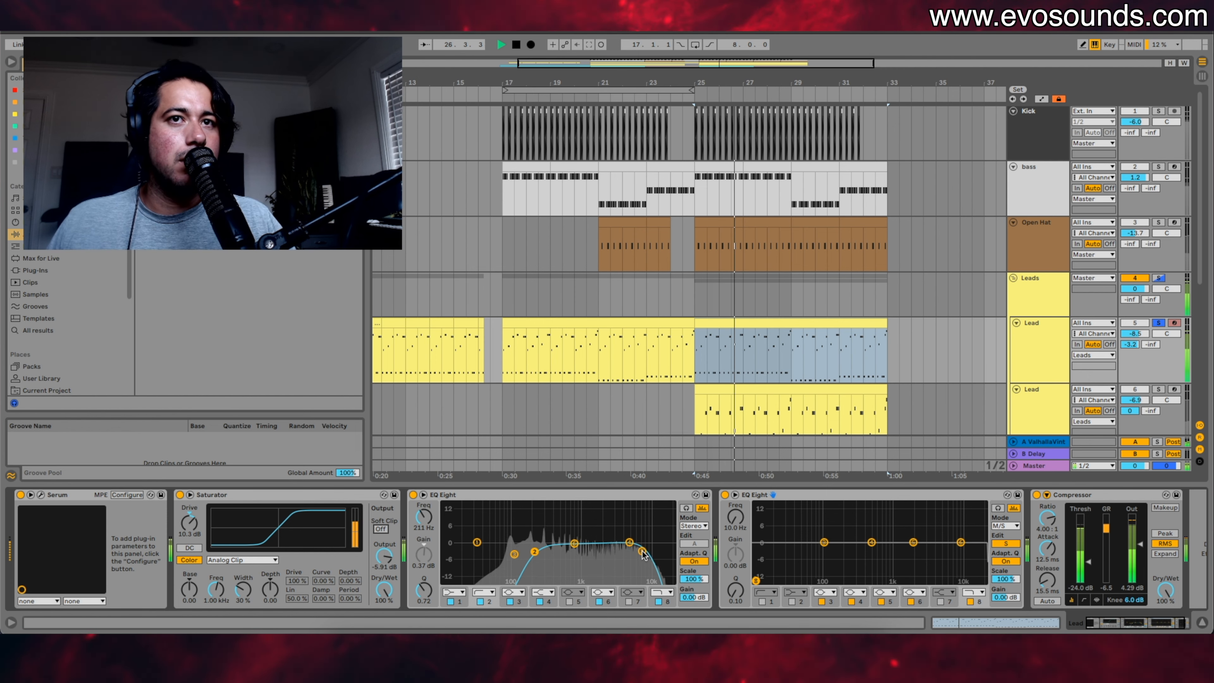
{"action": "left_click_drag", "start_coordinate": [643, 552], "coordinate": [671, 564]}
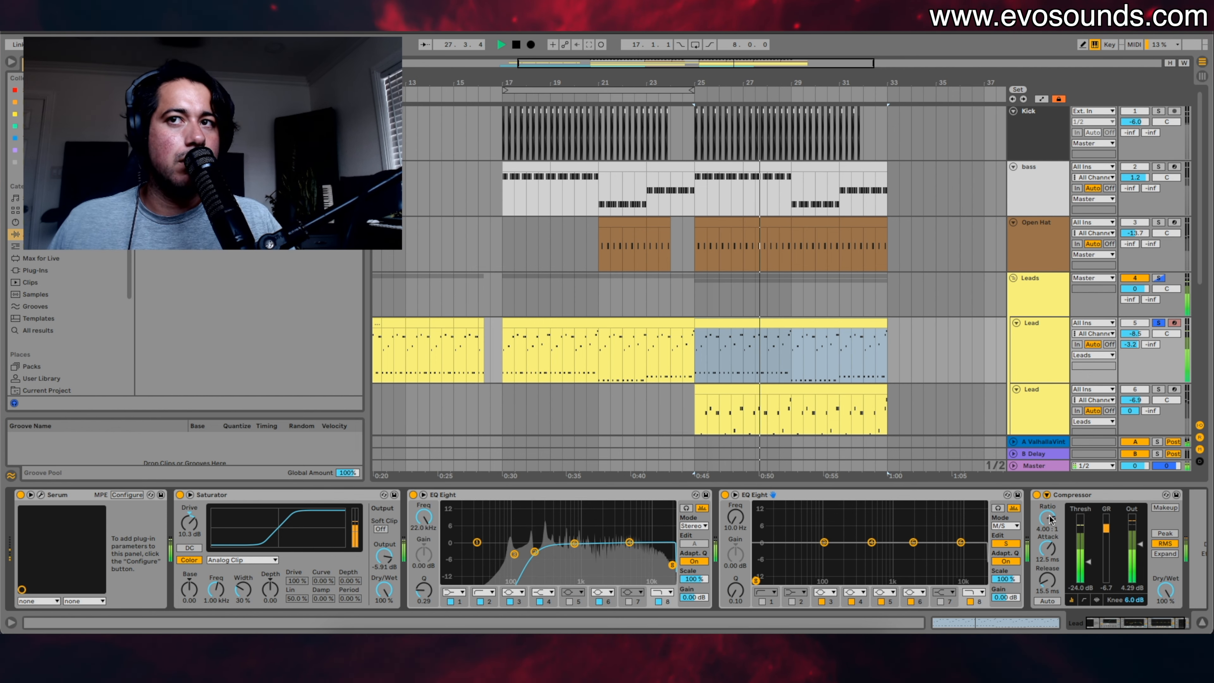
{"action": "left_click", "coordinate": [1042, 502]}
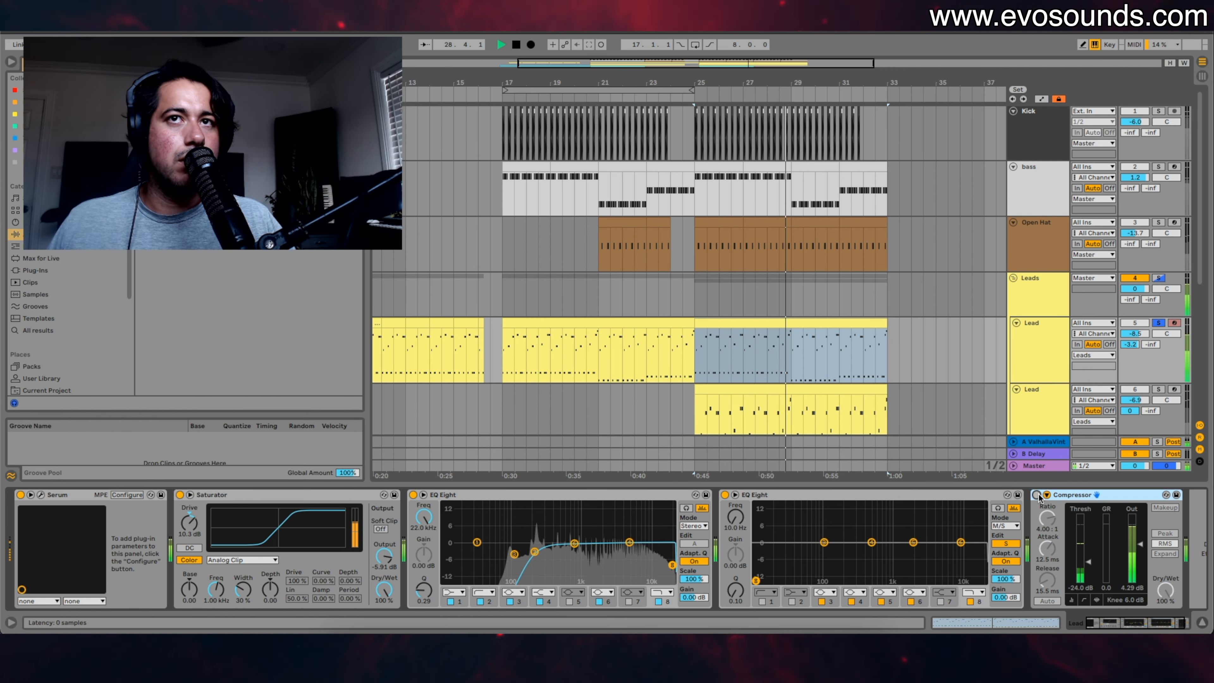
Step: In the first Lead's Serum, enable key tracking on the filter and set its cutoff to 7227 Hz
{"action": "left_click", "coordinate": [42, 496]}
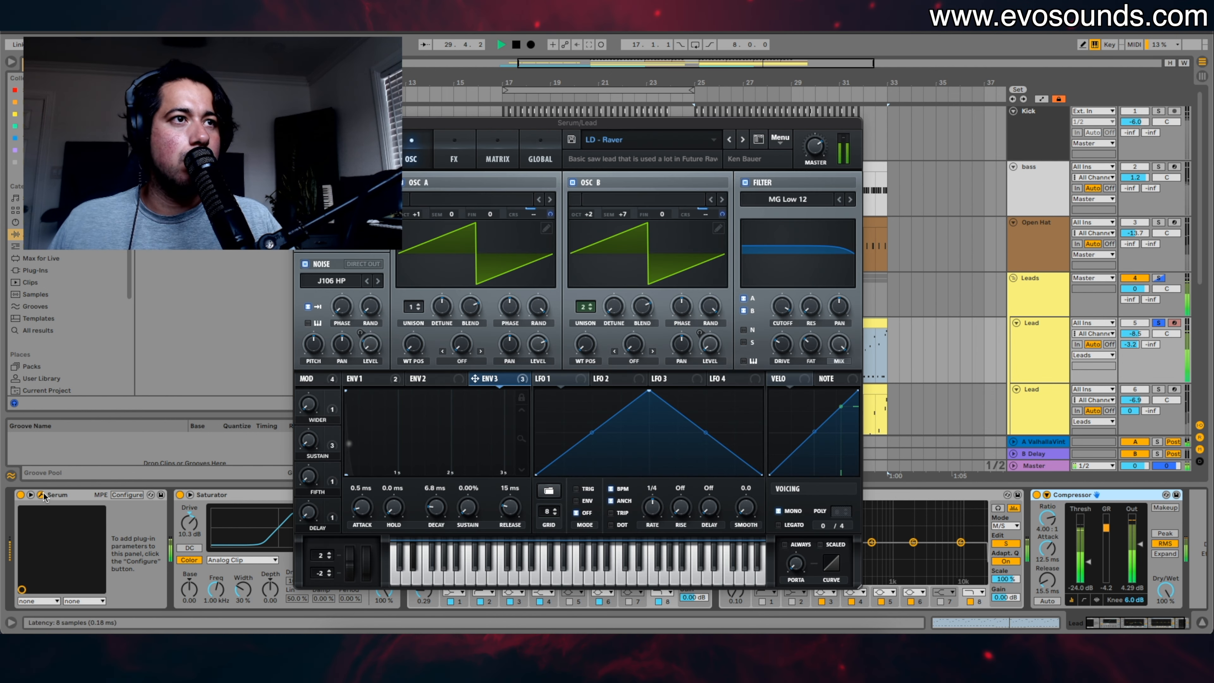
{"action": "left_click", "coordinate": [752, 361]}
{"action": "mouse_move", "coordinate": [778, 331]}
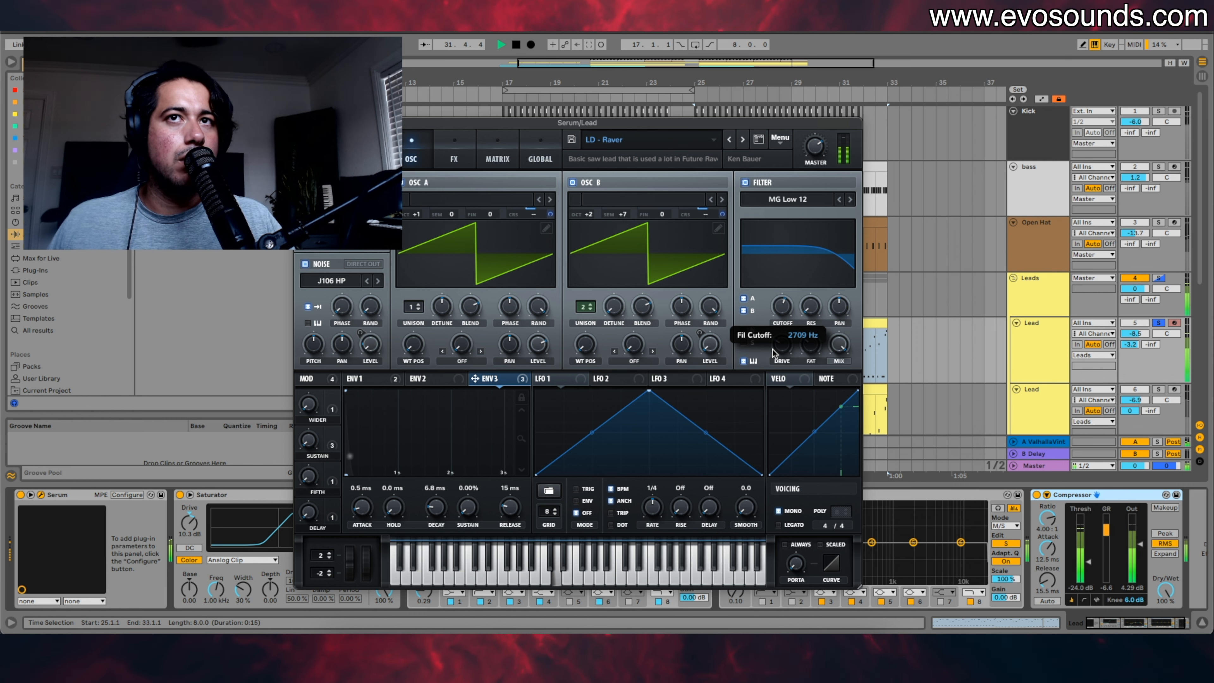
{"action": "left_click_drag", "start_coordinate": [783, 313], "coordinate": [787, 296]}
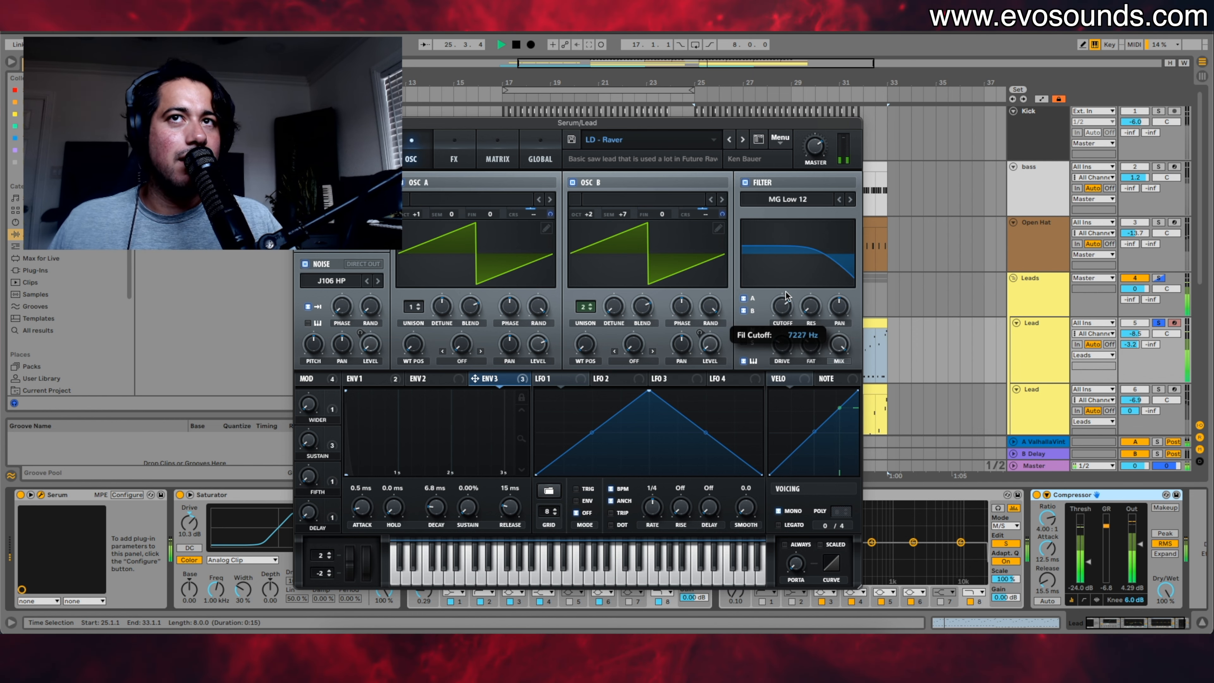
{"action": "key", "text": "space"}
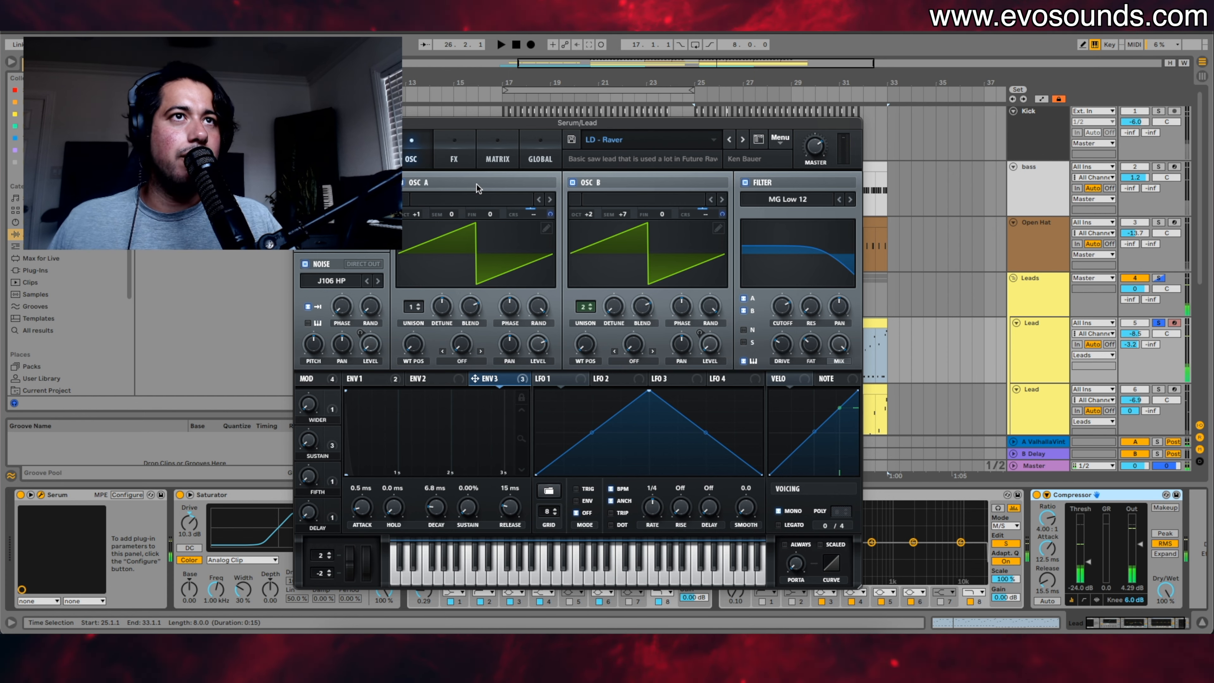
Step: Compare the first Lead's sound with Serum's Distortion effect switched off and on again
{"action": "left_click", "coordinate": [454, 153]}
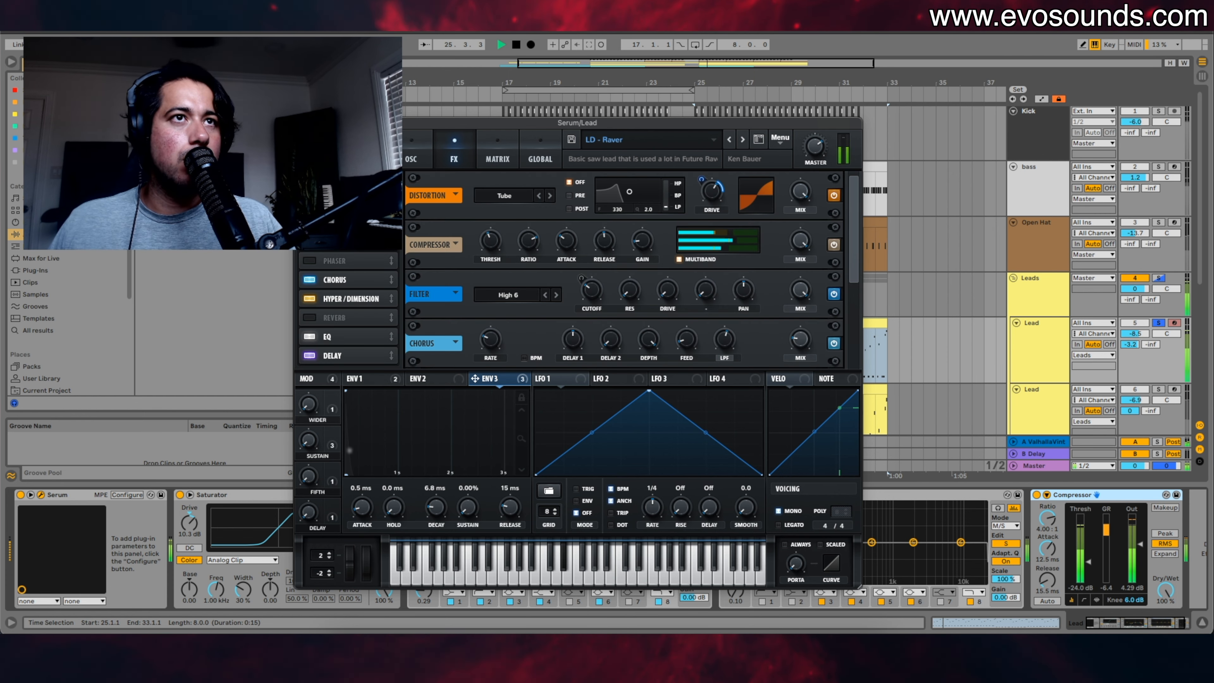
{"action": "left_click", "coordinate": [310, 203]}
{"action": "left_click", "coordinate": [310, 204]}
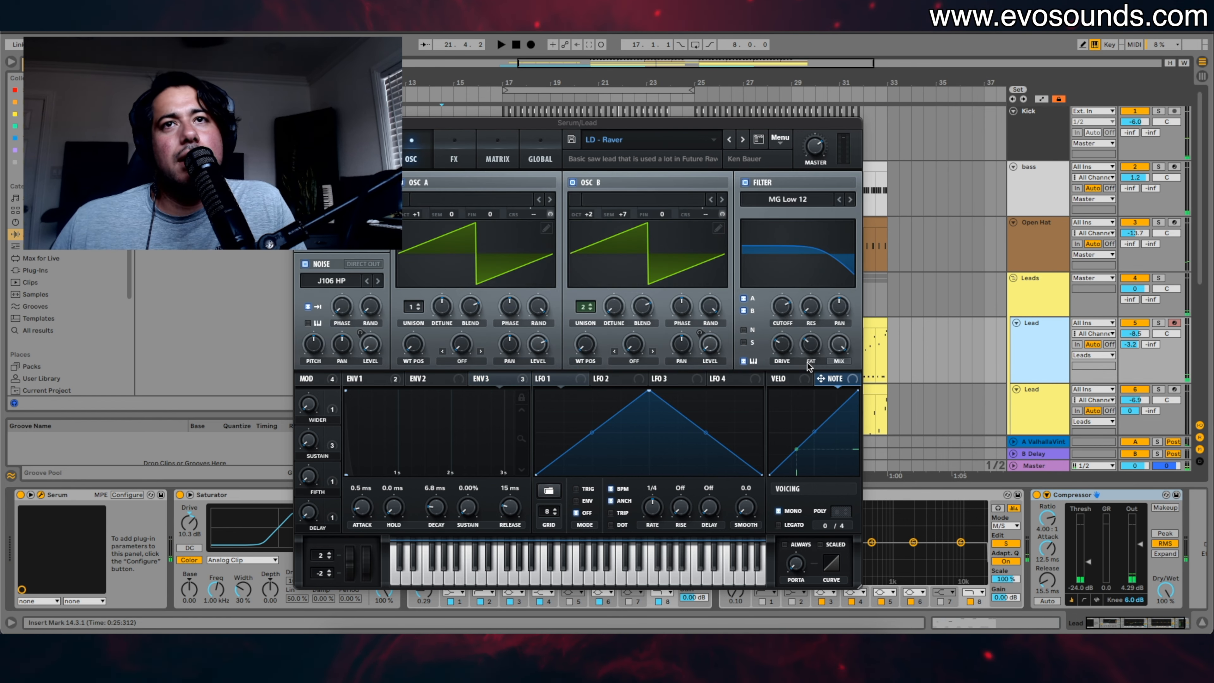
Step: Route velocity to oscillator A's level in the first Lead's Serum and close the plug-in window
{"action": "left_click", "coordinate": [784, 380]}
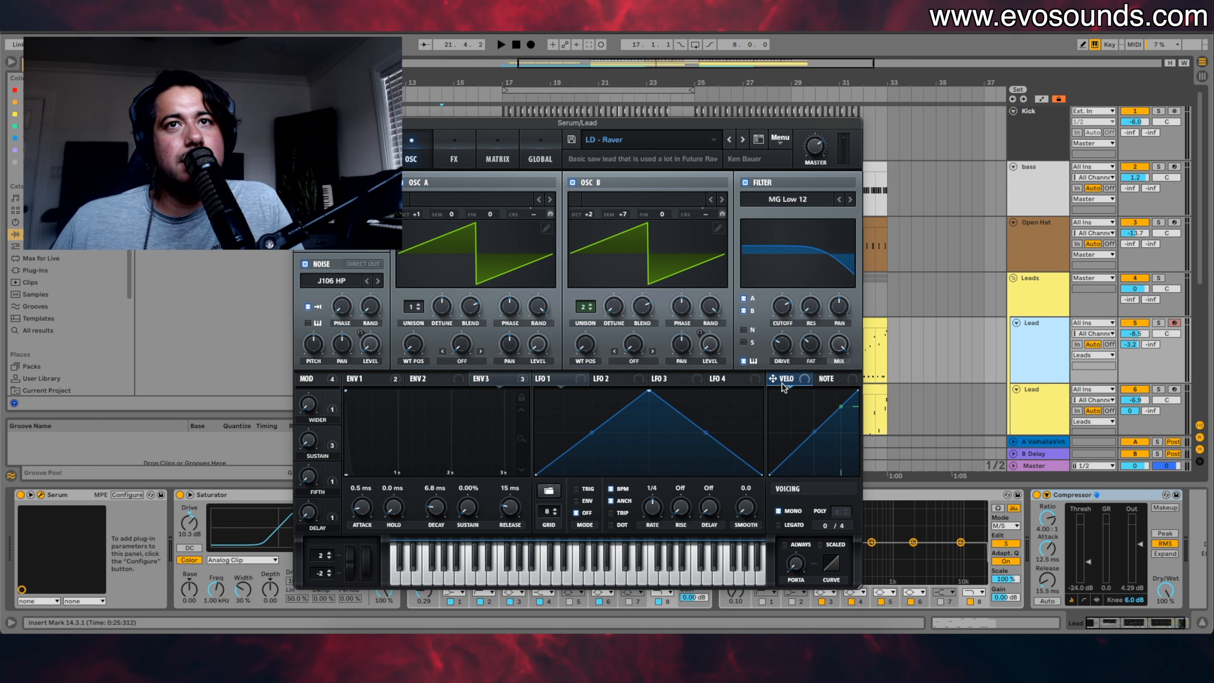
{"action": "left_click_drag", "start_coordinate": [562, 350], "coordinate": [538, 344]}
{"action": "left_click", "coordinate": [301, 123]}
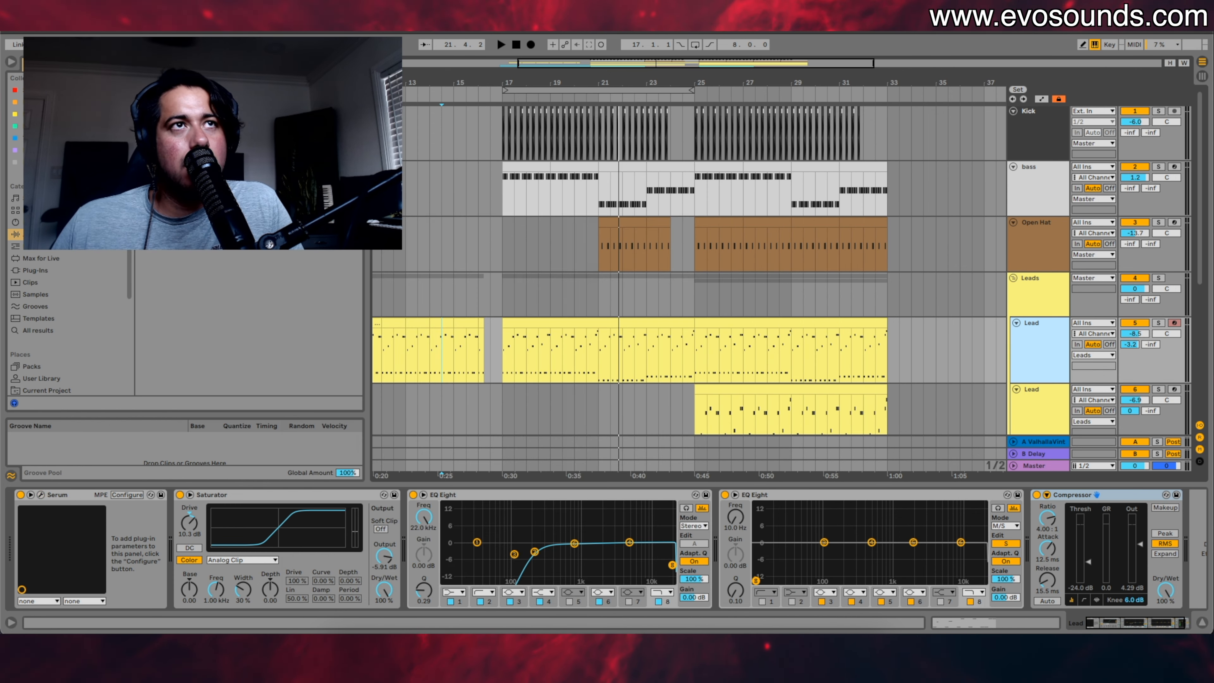
Step: Lower the velocity of the low notes from Eb1 to G1 to 47 in the first Lead's clip at bar 17
{"action": "double_click", "coordinate": [642, 324]}
{"action": "key", "text": "space"}
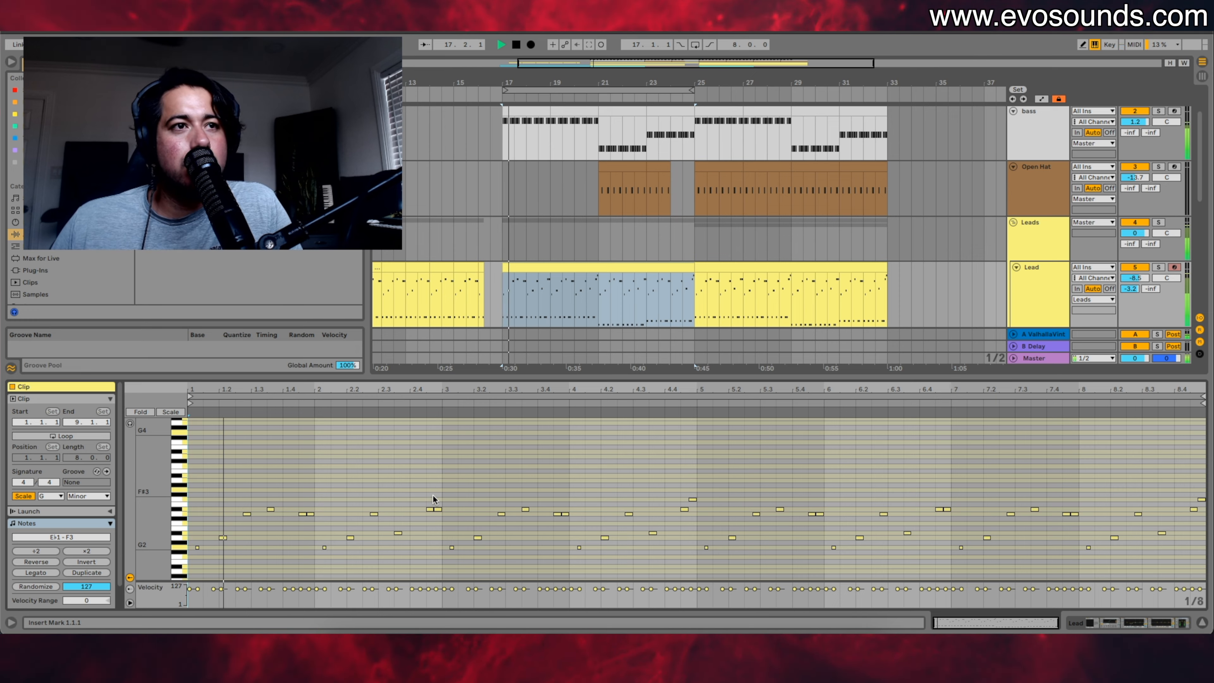
{"action": "scroll", "coordinate": [407, 503], "scroll_direction": "down", "scroll_amount": 3}
{"action": "key", "text": "space"}
{"action": "left_click_drag", "start_coordinate": [191, 545], "coordinate": [1016, 566]}
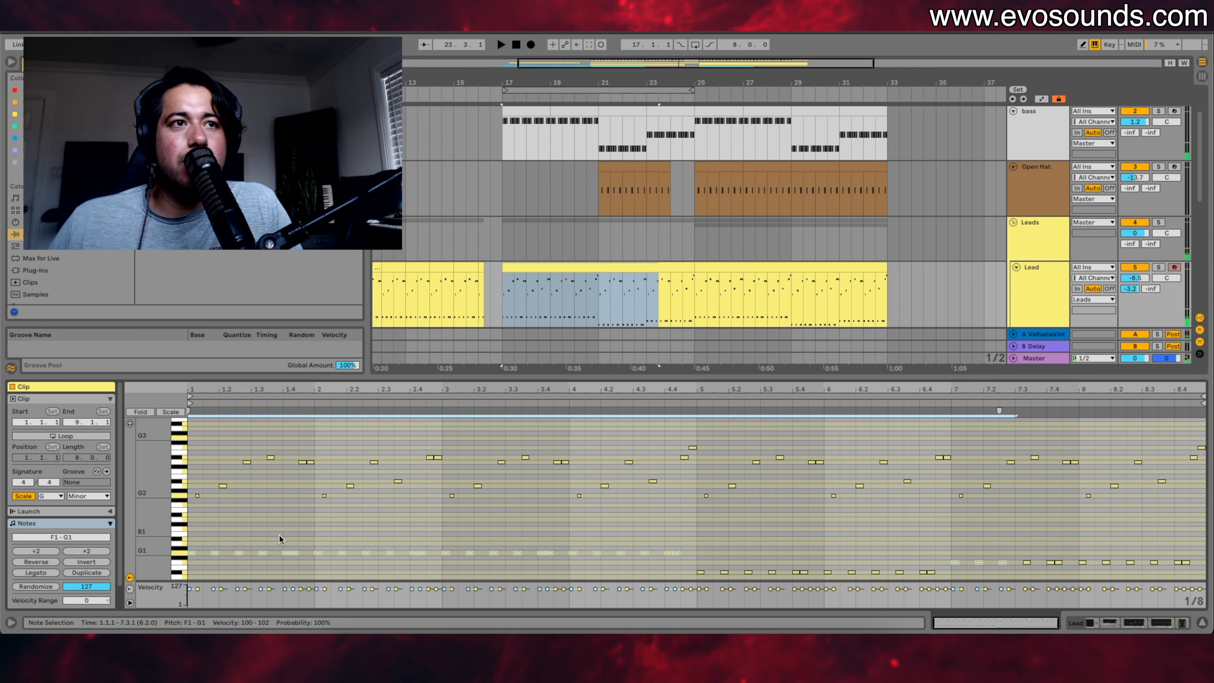
{"action": "left_click_drag", "start_coordinate": [191, 542], "coordinate": [1197, 577]}
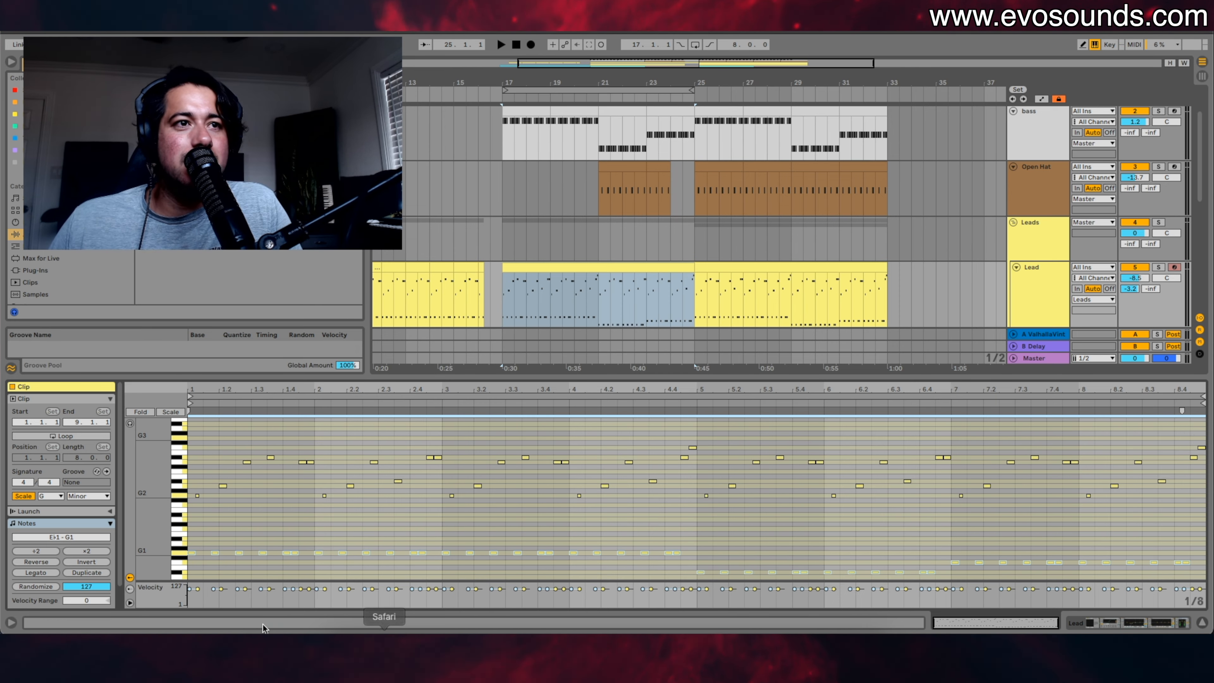
{"action": "left_click_drag", "start_coordinate": [493, 588], "coordinate": [493, 596]}
{"action": "key", "text": "space"}
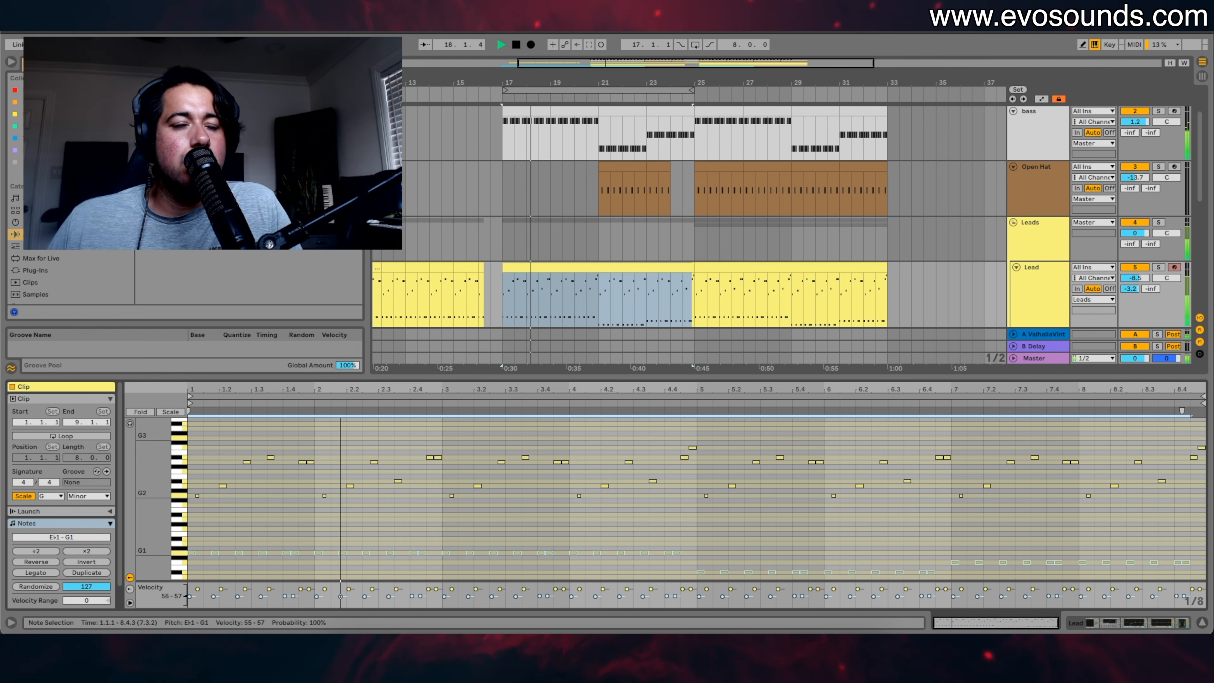
{"action": "left_click_drag", "start_coordinate": [493, 597], "coordinate": [494, 599]}
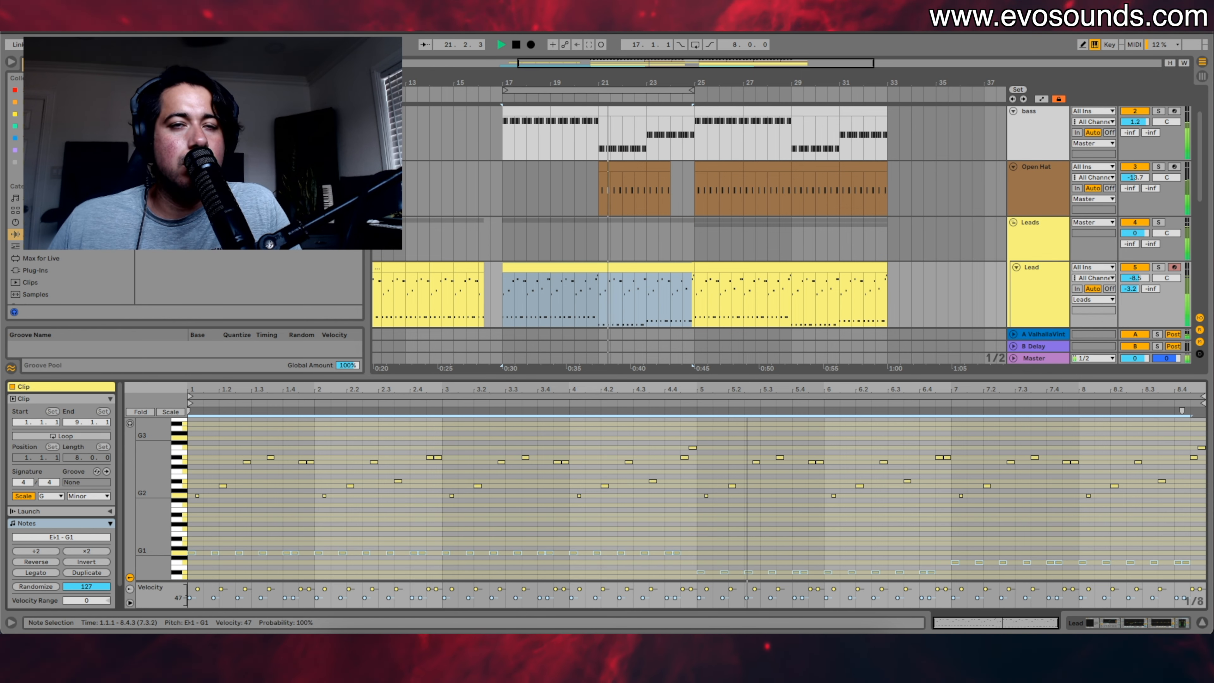
{"action": "key", "text": "Tab"}
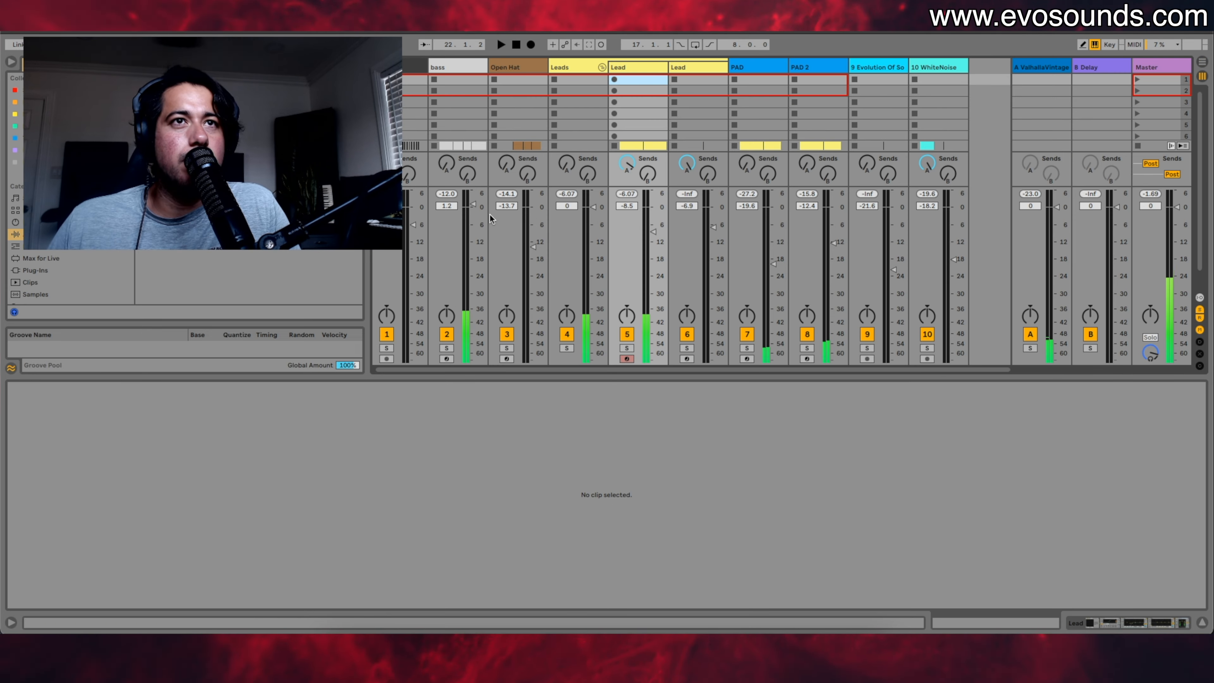
{"action": "key", "text": "Tab"}
{"action": "key", "text": "Tab"}
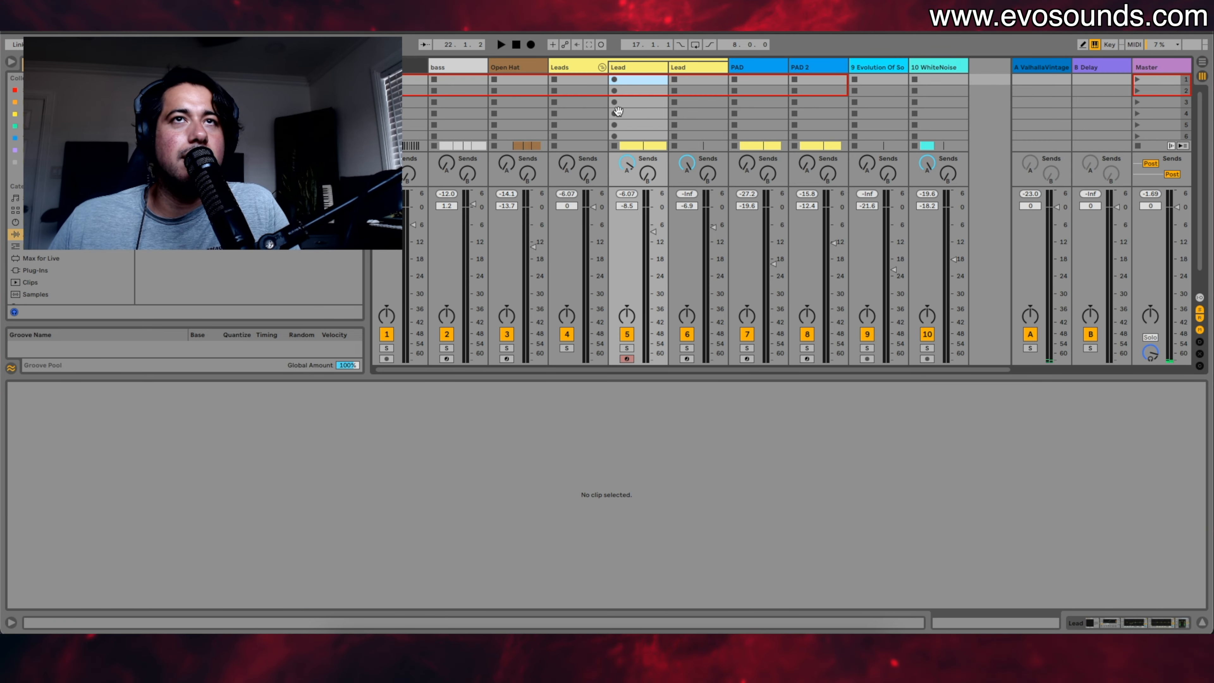
{"action": "key", "text": "Tab"}
Step: Route velocity to the noise oscillator's level in the first Lead's Serum and audition the clip from bar 17 while viewing Envelope 1
{"action": "double_click", "coordinate": [1026, 277]}
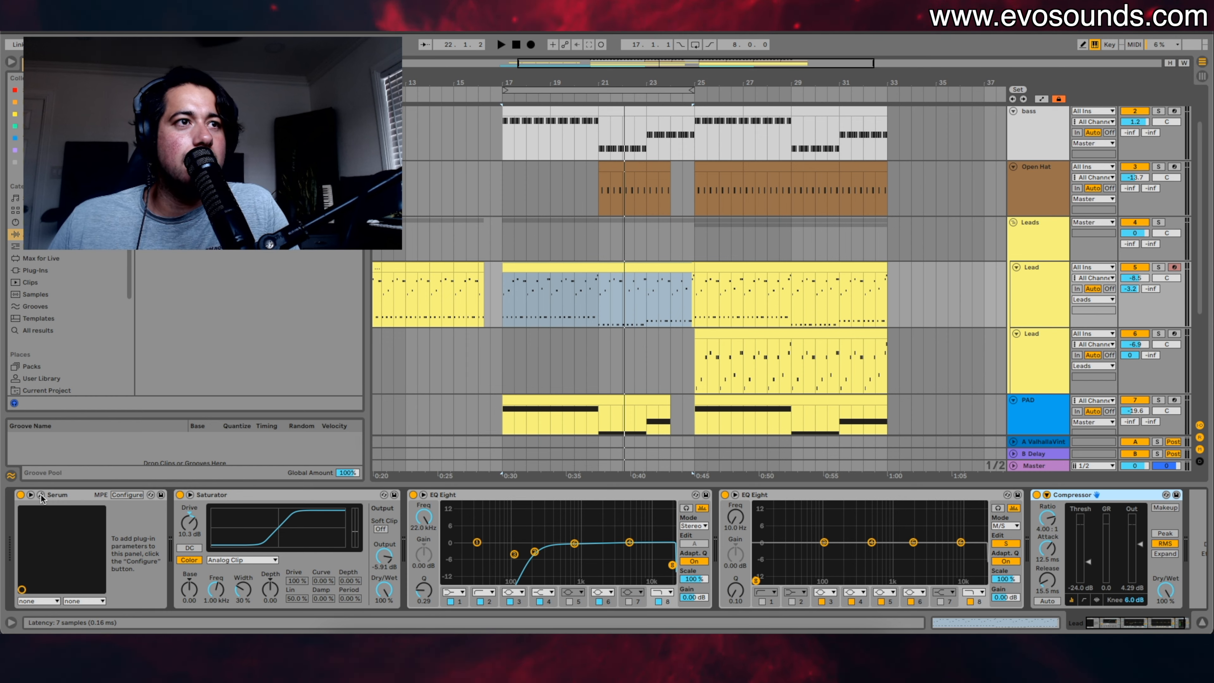
{"action": "left_click", "coordinate": [42, 496]}
{"action": "left_click_drag", "start_coordinate": [773, 376], "coordinate": [356, 391]}
{"action": "key", "text": "space"}
{"action": "left_click", "coordinate": [357, 384]}
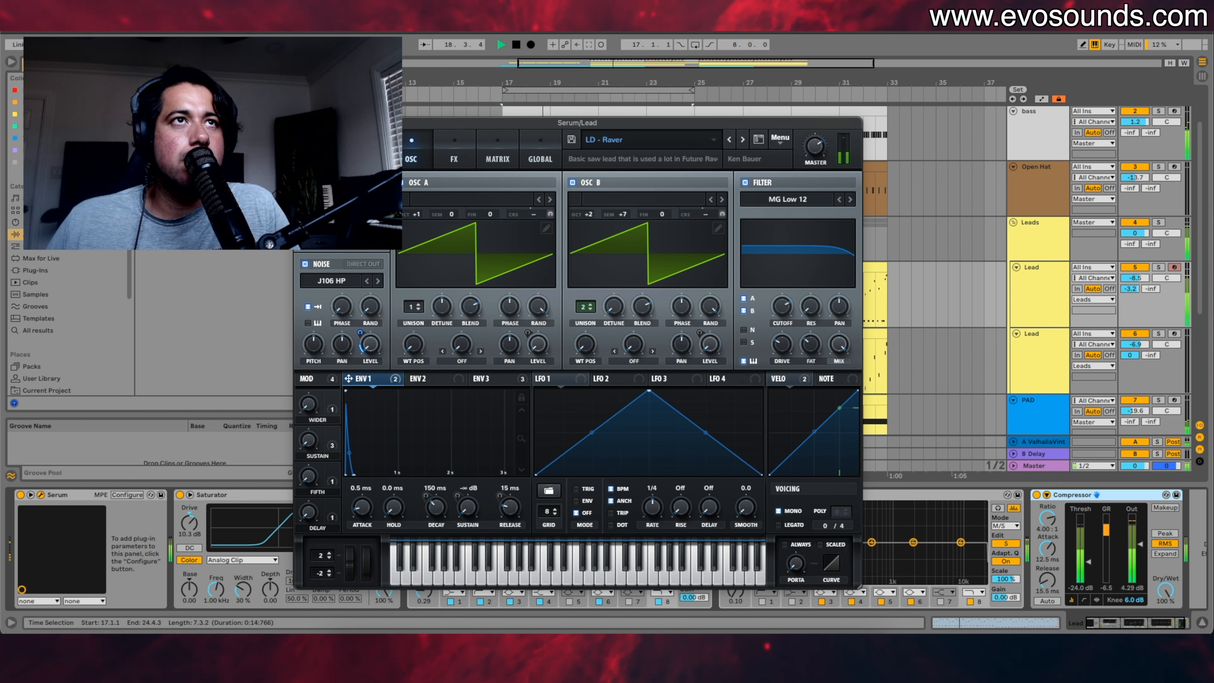
{"action": "left_click", "coordinate": [301, 123]}
{"action": "key", "text": "space"}
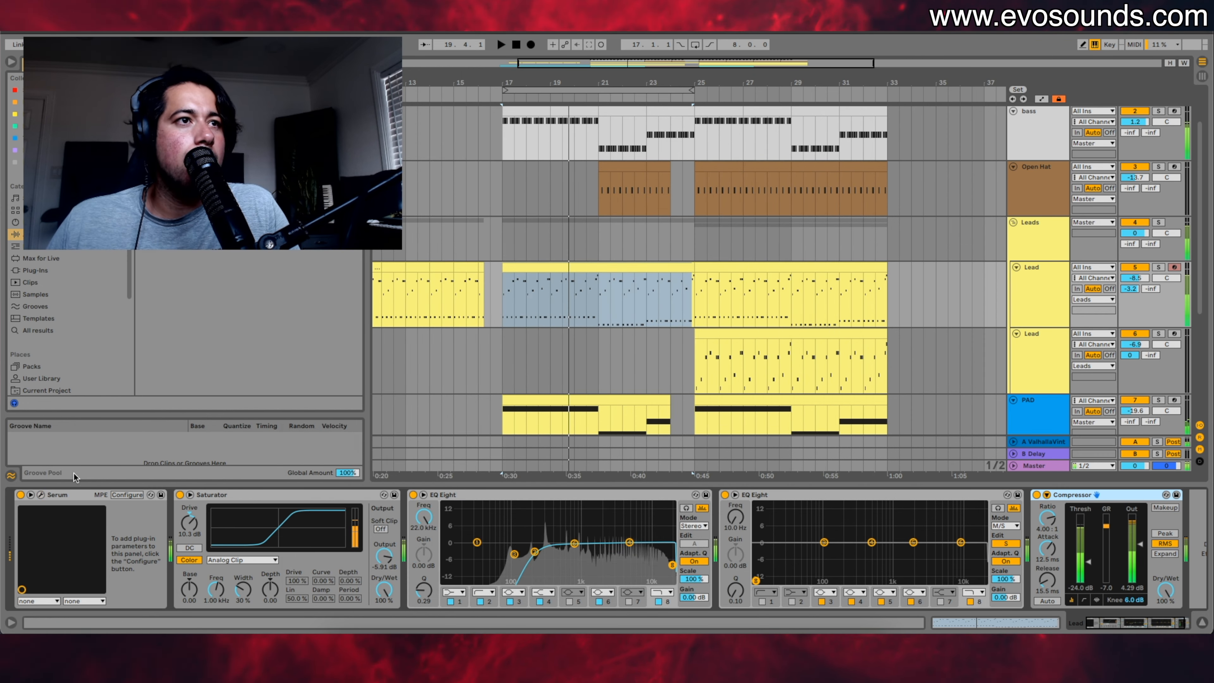
Step: Reopen the first Lead's Serum and move its window up to review the velocity routings
{"action": "left_click", "coordinate": [41, 494]}
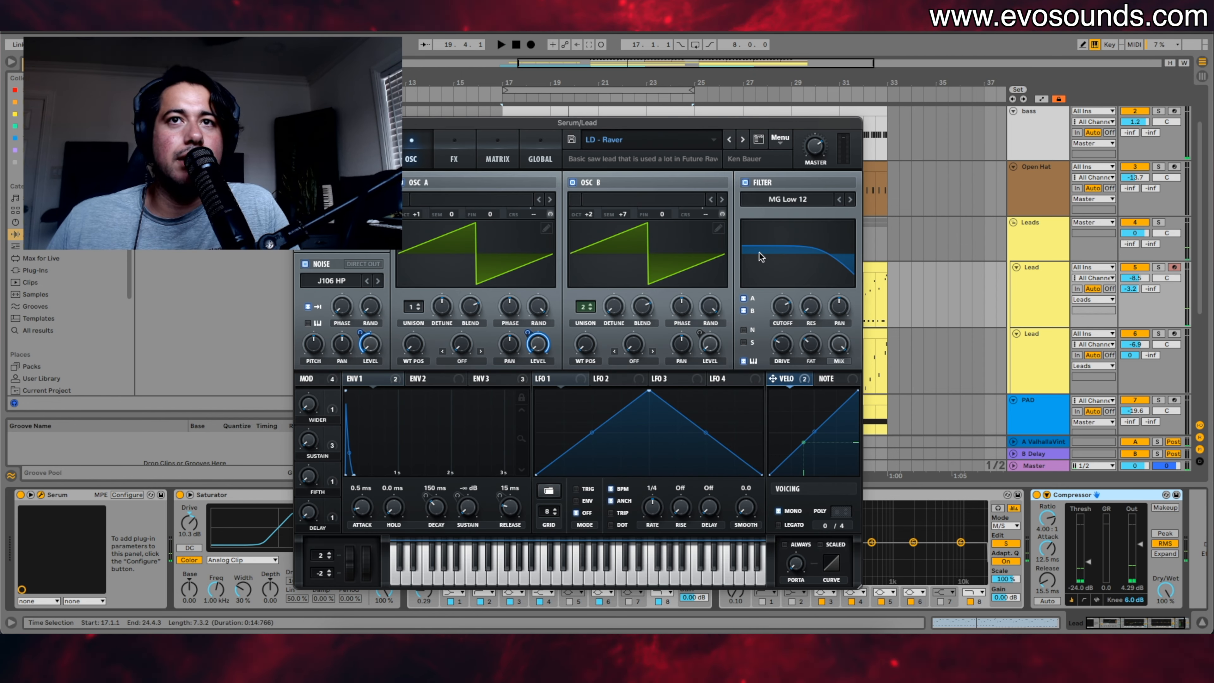
{"action": "left_click_drag", "start_coordinate": [696, 124], "coordinate": [699, 91]}
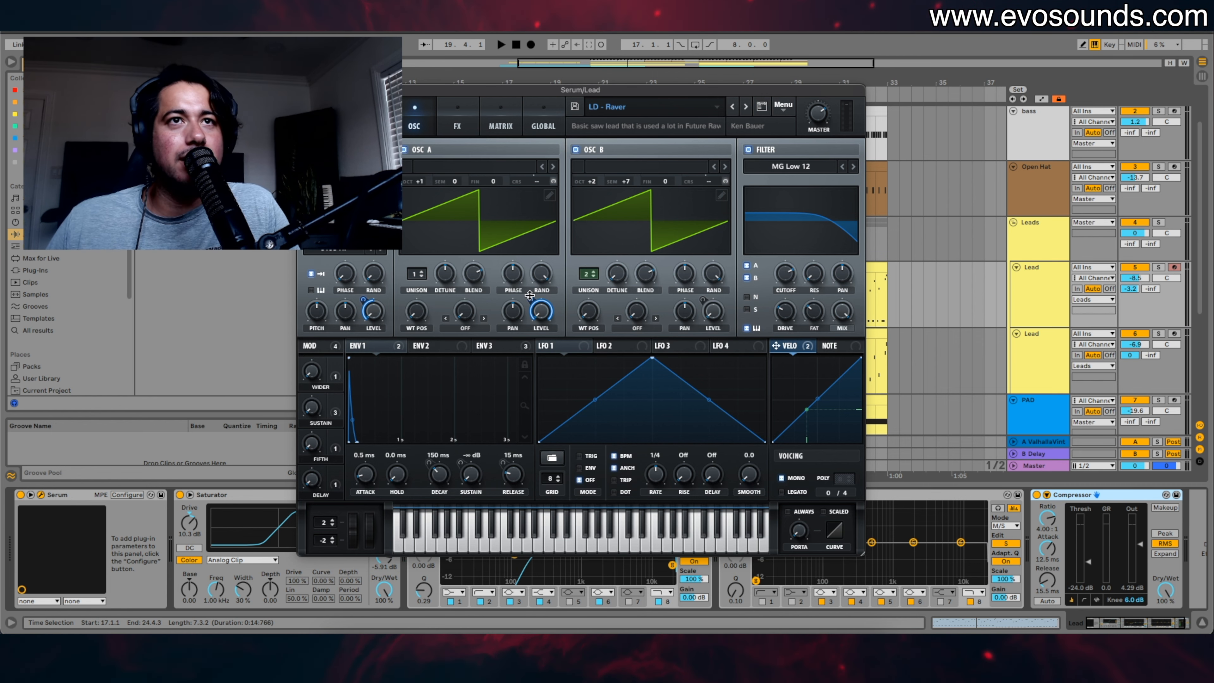
{"action": "key", "text": "space"}
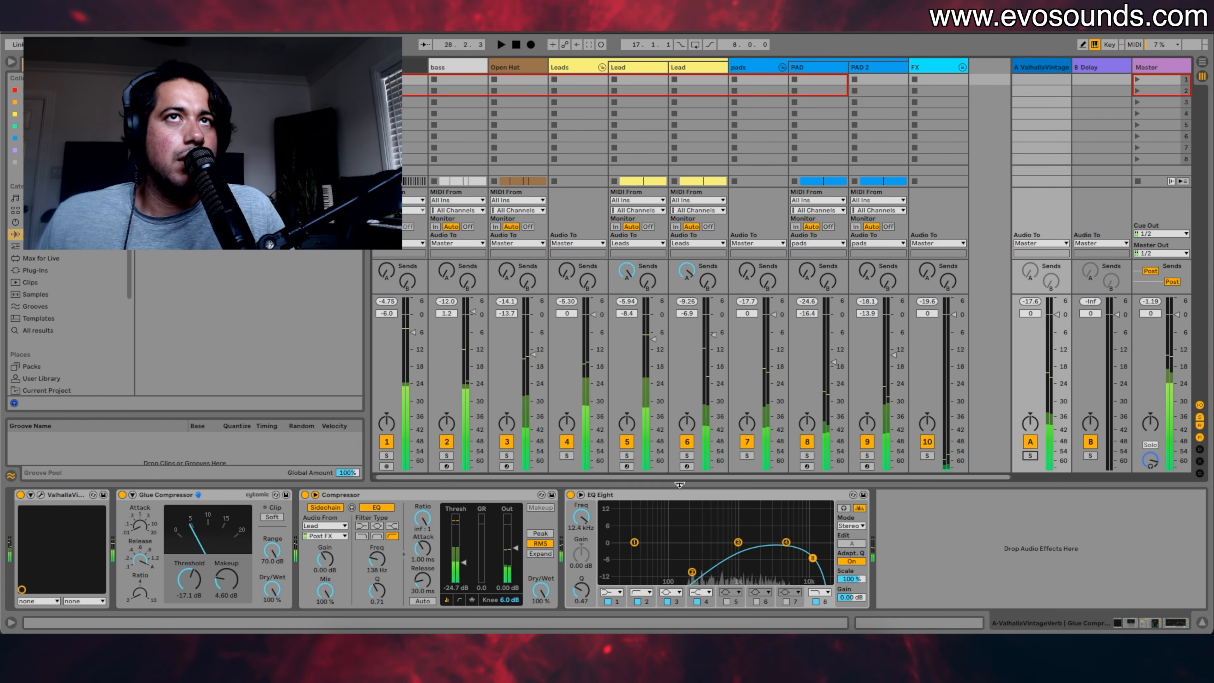
Step: Solo the Leads group and replace the Delay on return track B with an Echo device
{"action": "left_click", "coordinate": [567, 456]}
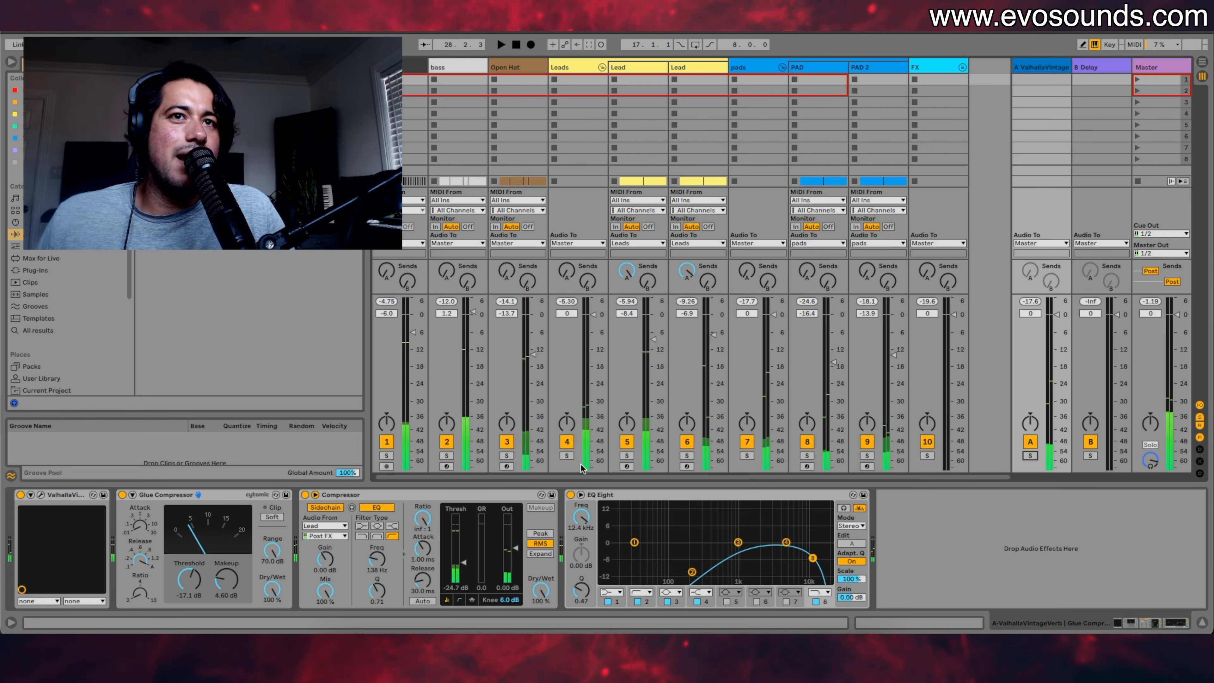
{"action": "left_click", "coordinate": [572, 65]}
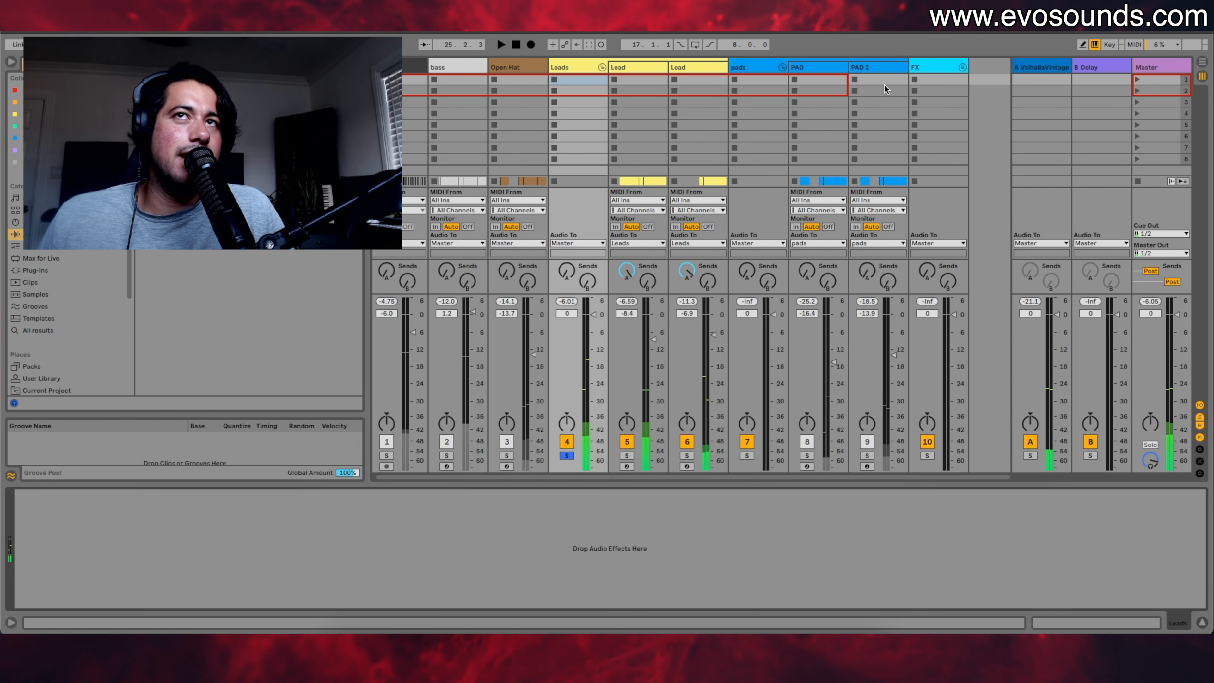
{"action": "left_click", "coordinate": [1096, 71]}
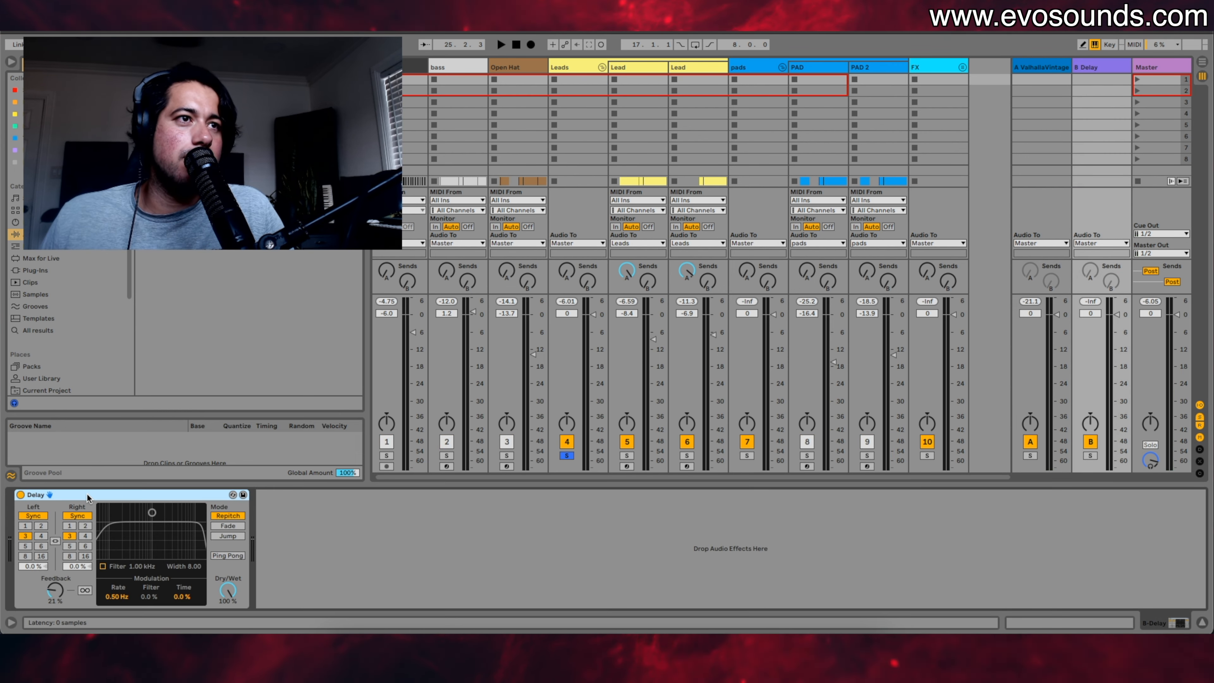
{"action": "key", "text": "Delete"}
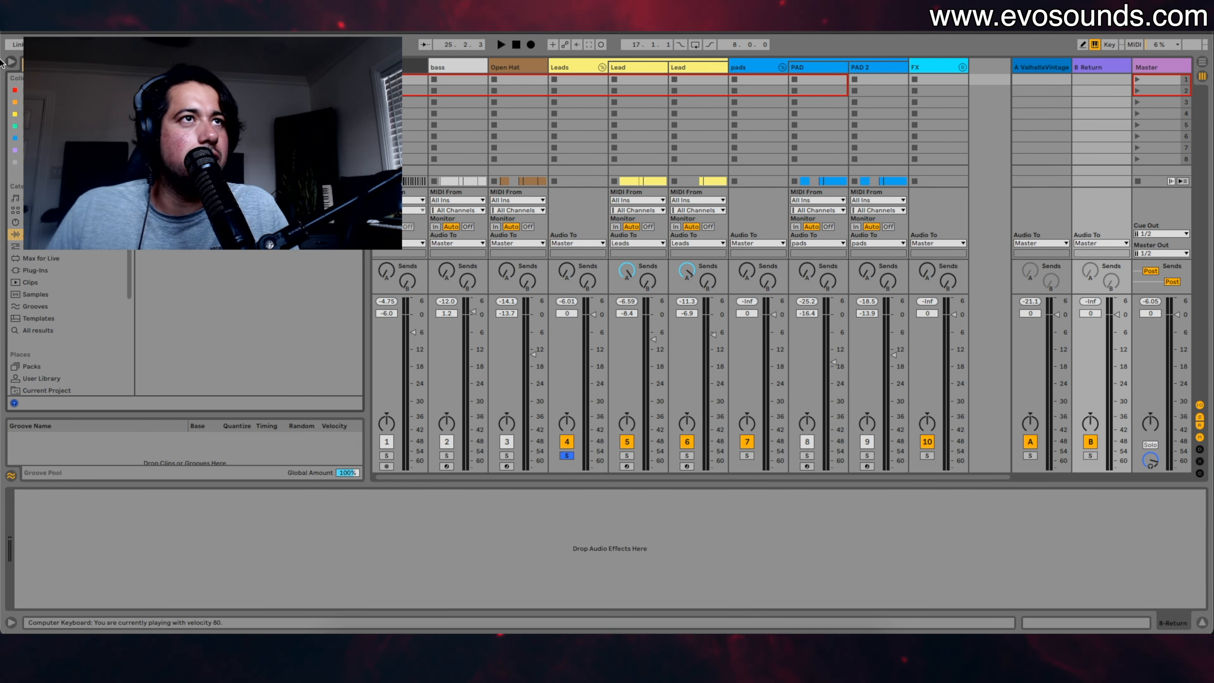
{"action": "left_click_drag", "start_coordinate": [971, 128], "coordinate": [1095, 74]}
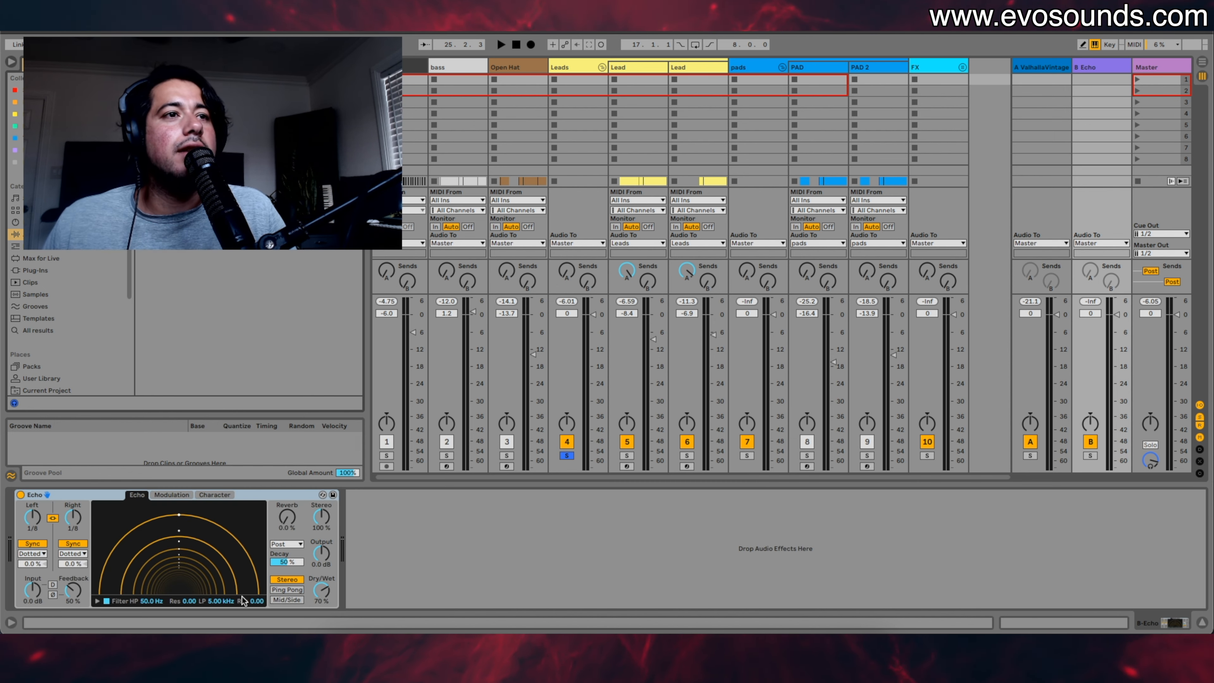
Step: Shape return B's Echo filter with the high-pass at 127 Hz, resonance 0.03, and the low-pass at 2.83 kHz, resonance 0.06
{"action": "left_click", "coordinate": [107, 597]}
{"action": "left_click_drag", "start_coordinate": [117, 591], "coordinate": [139, 588]}
{"action": "left_click_drag", "start_coordinate": [229, 591], "coordinate": [215, 585]}
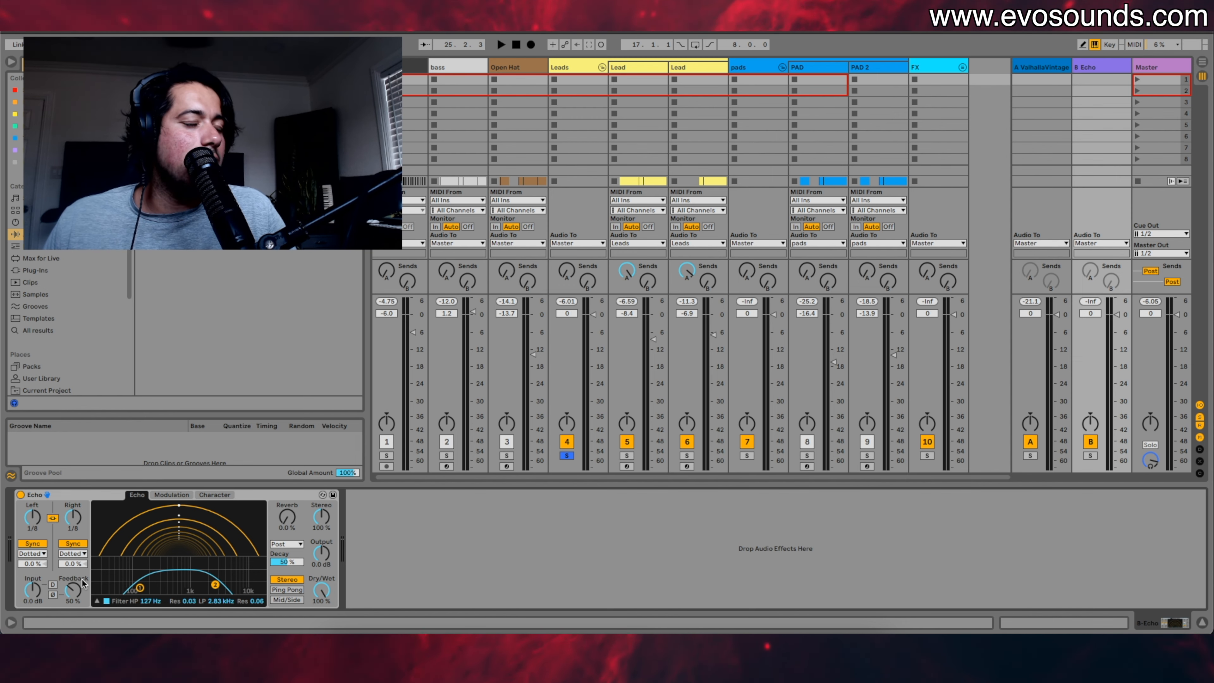
Step: Set return B's Echo feedback to 67% and raise the Leads group's send to it to about -6.7 dB during playback
{"action": "left_click_drag", "start_coordinate": [82, 582], "coordinate": [82, 567]}
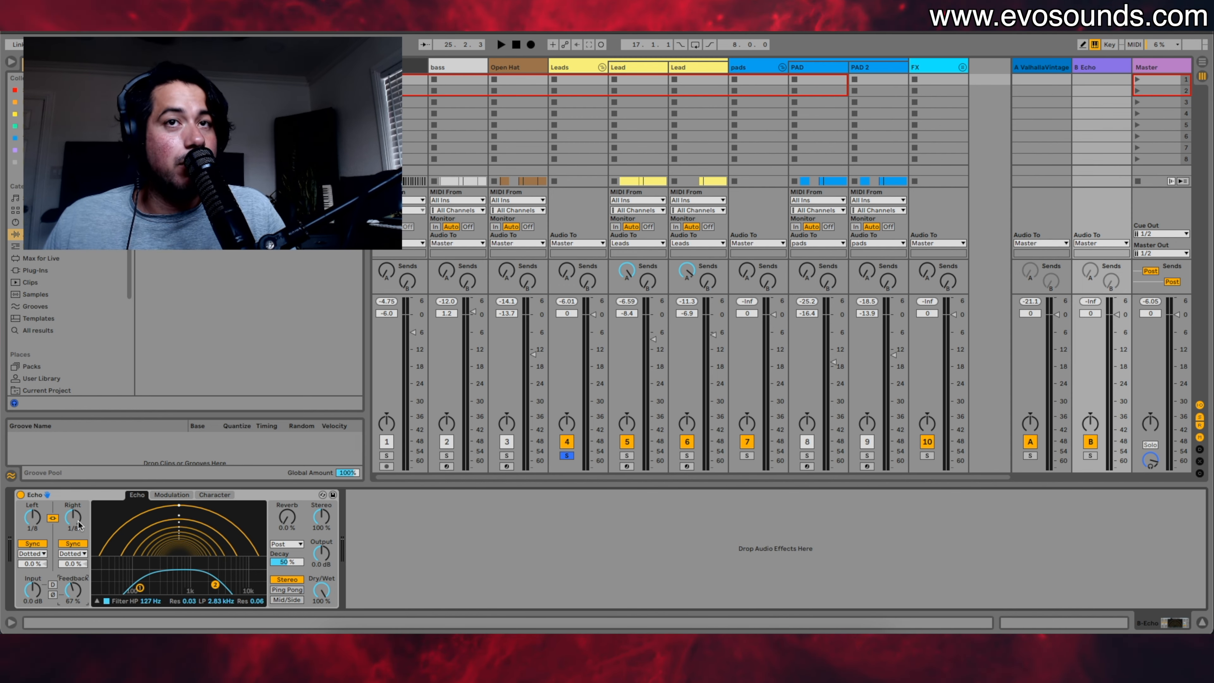
{"action": "key", "text": "space"}
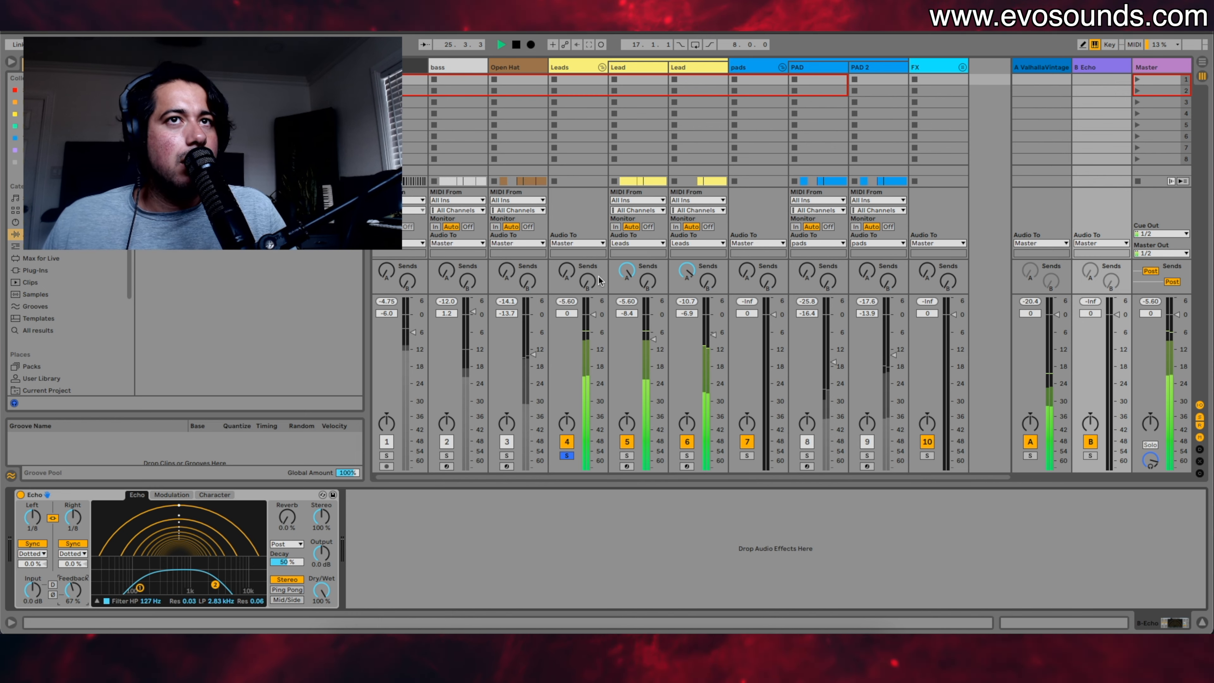
{"action": "left_click_drag", "start_coordinate": [588, 282], "coordinate": [588, 268]}
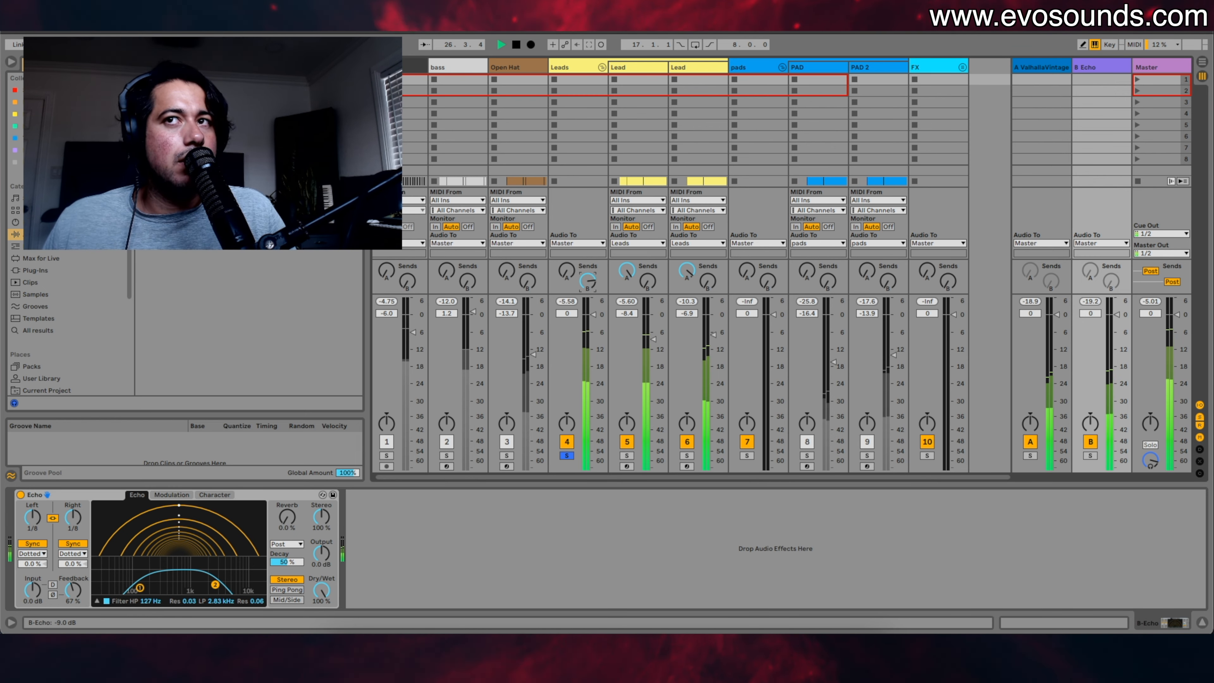
Step: Solo return B and refine its Echo to Ping Pong, reverb 32%, feedback 73%, high-pass 380 Hz and low-pass 923 Hz with resonance 0.11
{"action": "left_click", "coordinate": [1090, 456]}
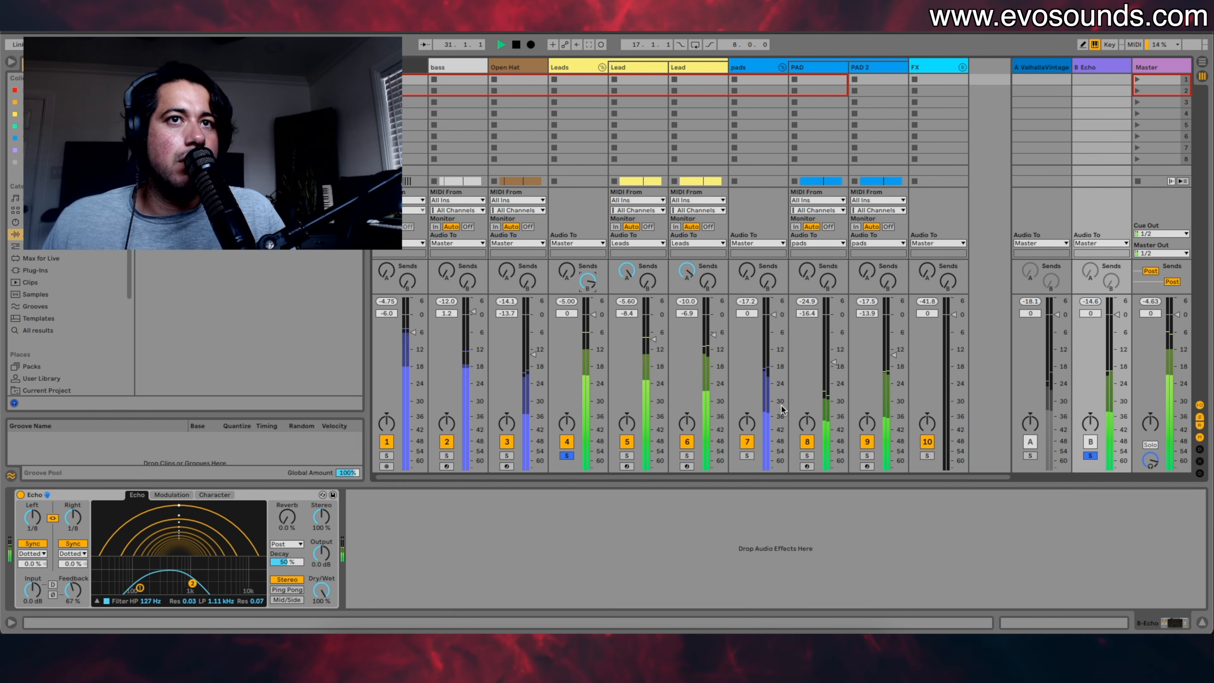
{"action": "left_click", "coordinate": [1084, 456]}
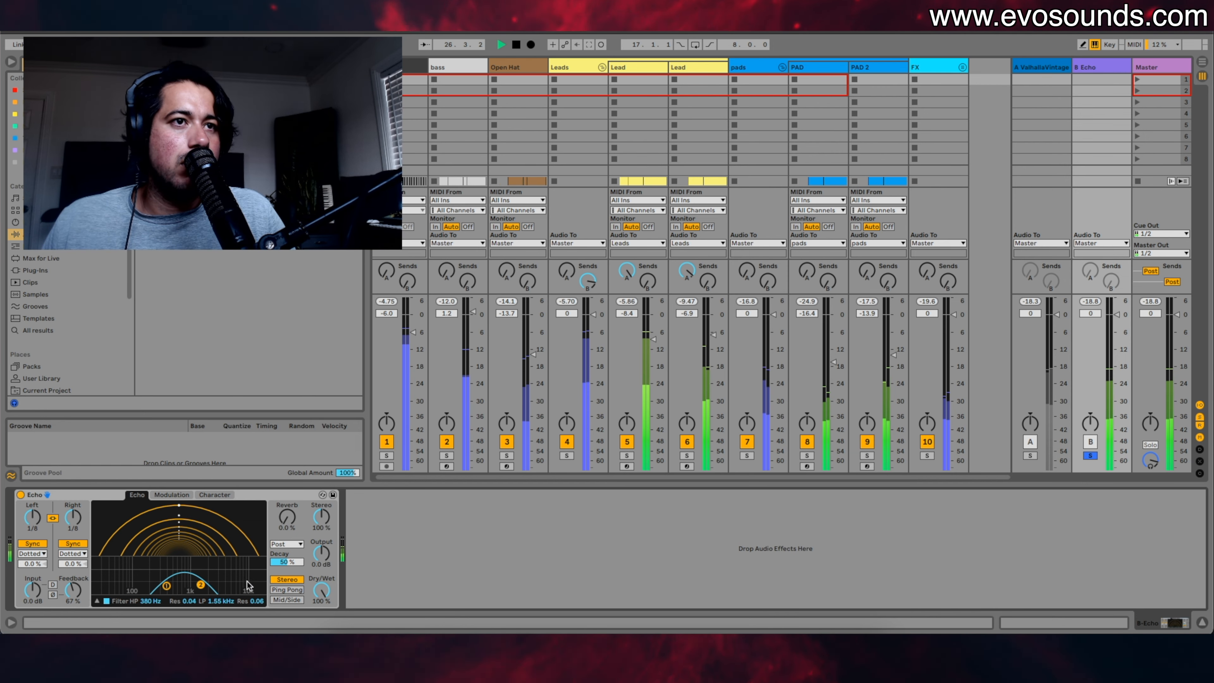
{"action": "left_click", "coordinate": [282, 590]}
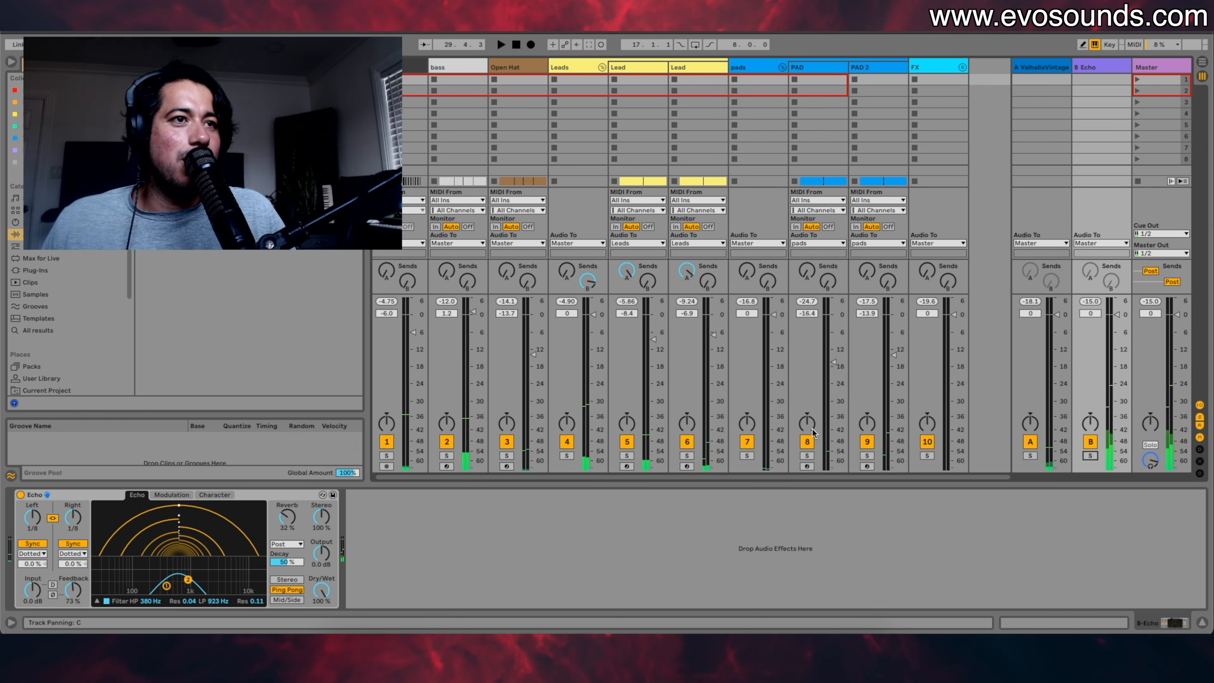
Step: Play the full mix and review the lead and pad clips in the arrangement
{"action": "key", "text": "space"}
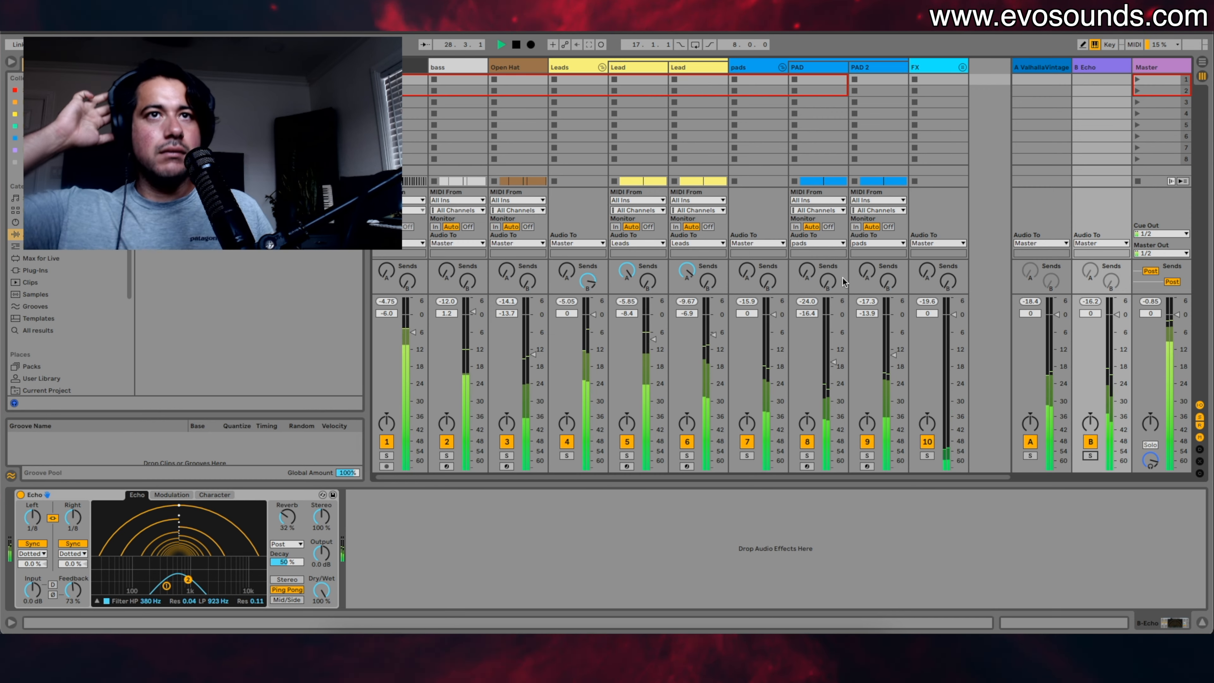
{"action": "key", "text": "Tab"}
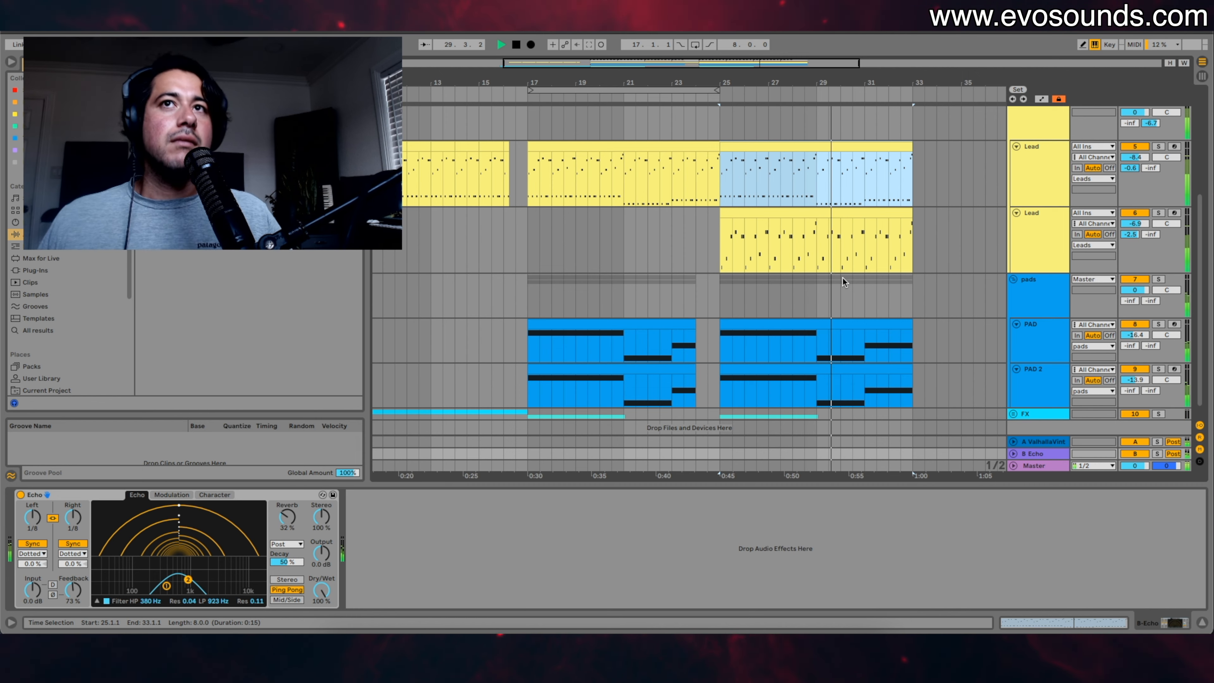
{"action": "scroll", "coordinate": [932, 276], "scroll_direction": "up", "scroll_amount": 2}
{"action": "key", "text": "Tab"}
{"action": "key", "text": "Tab"}
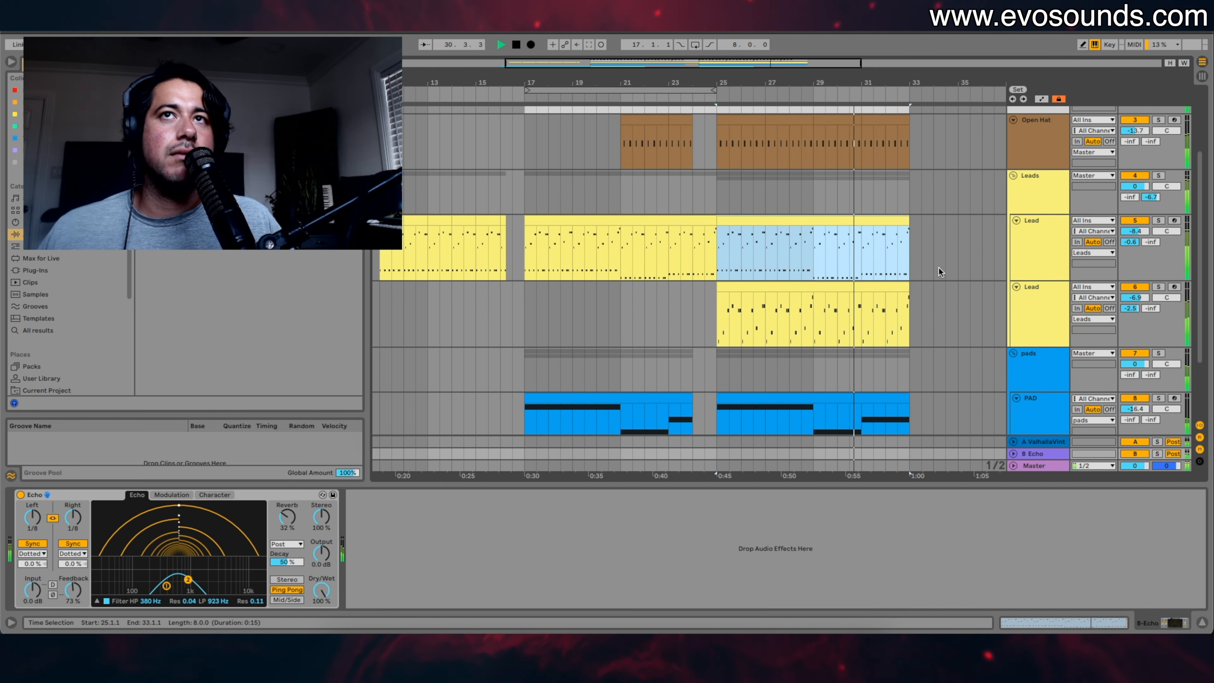
Step: Audition the Open Hat from bar 25, briefly in solo, and set its track volume to -10.9 dB
{"action": "scroll", "coordinate": [939, 267], "scroll_direction": "up", "scroll_amount": 1}
{"action": "left_click", "coordinate": [716, 190]}
{"action": "left_click", "coordinate": [622, 175]}
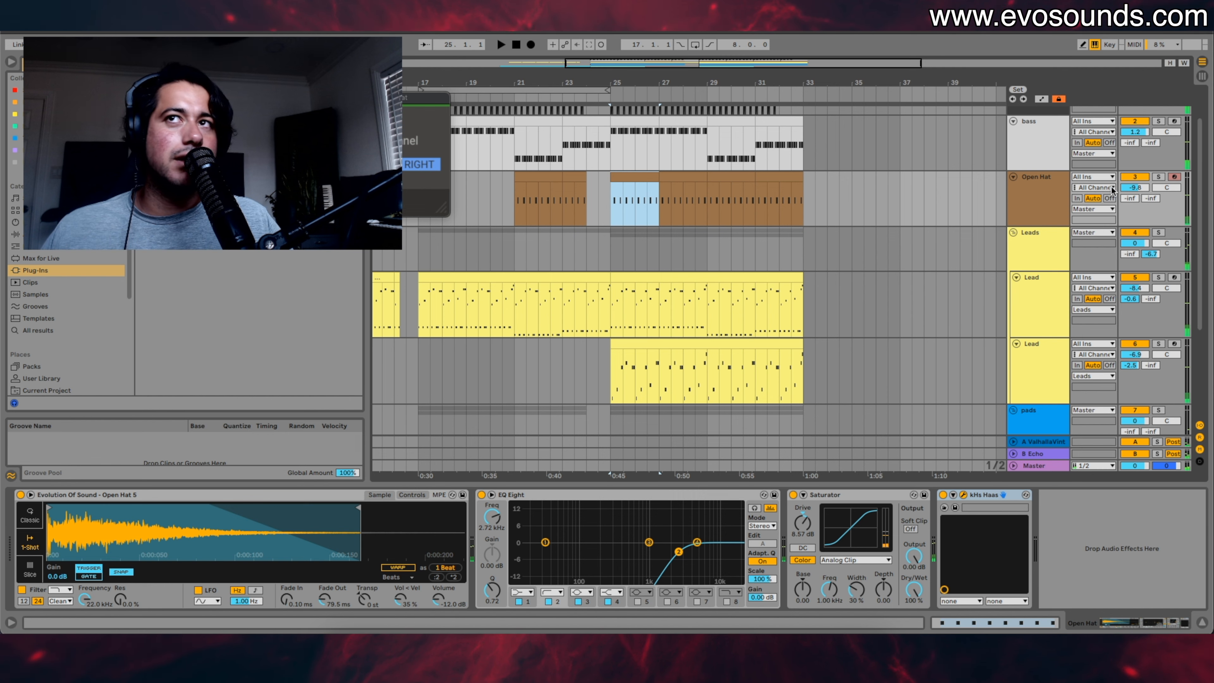
{"action": "key", "text": "space"}
{"action": "key", "text": "space"}
{"action": "left_click", "coordinate": [1160, 175]}
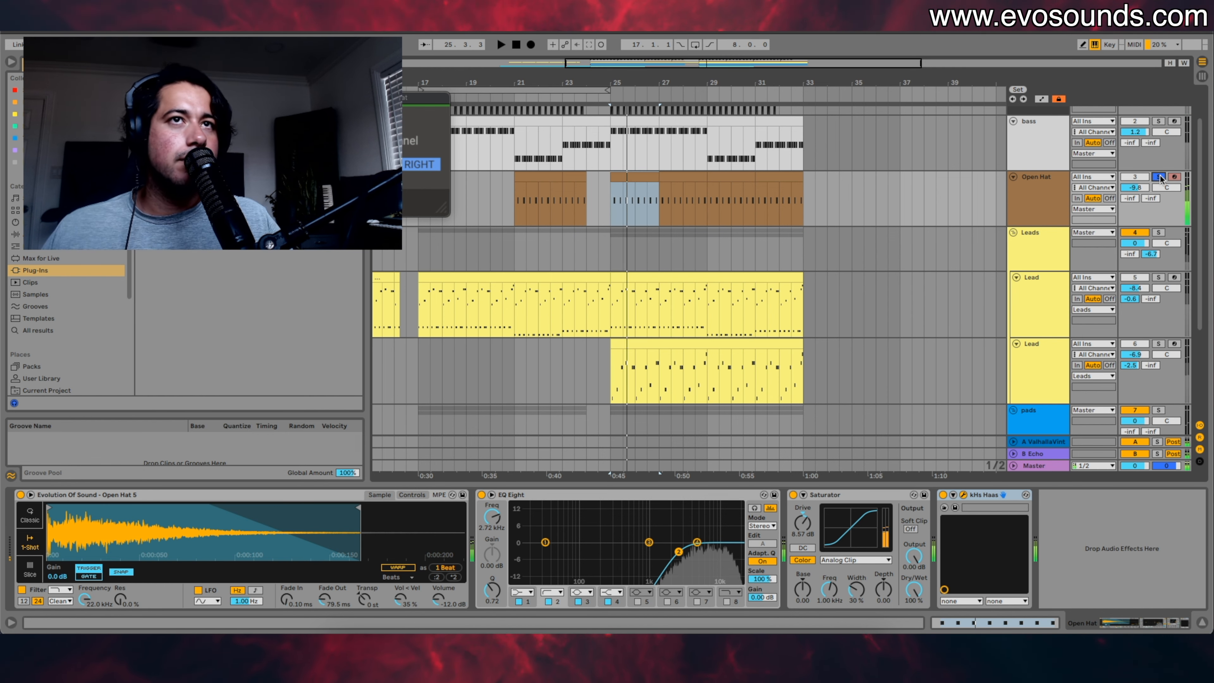
{"action": "left_click_drag", "start_coordinate": [1140, 186], "coordinate": [1140, 190]}
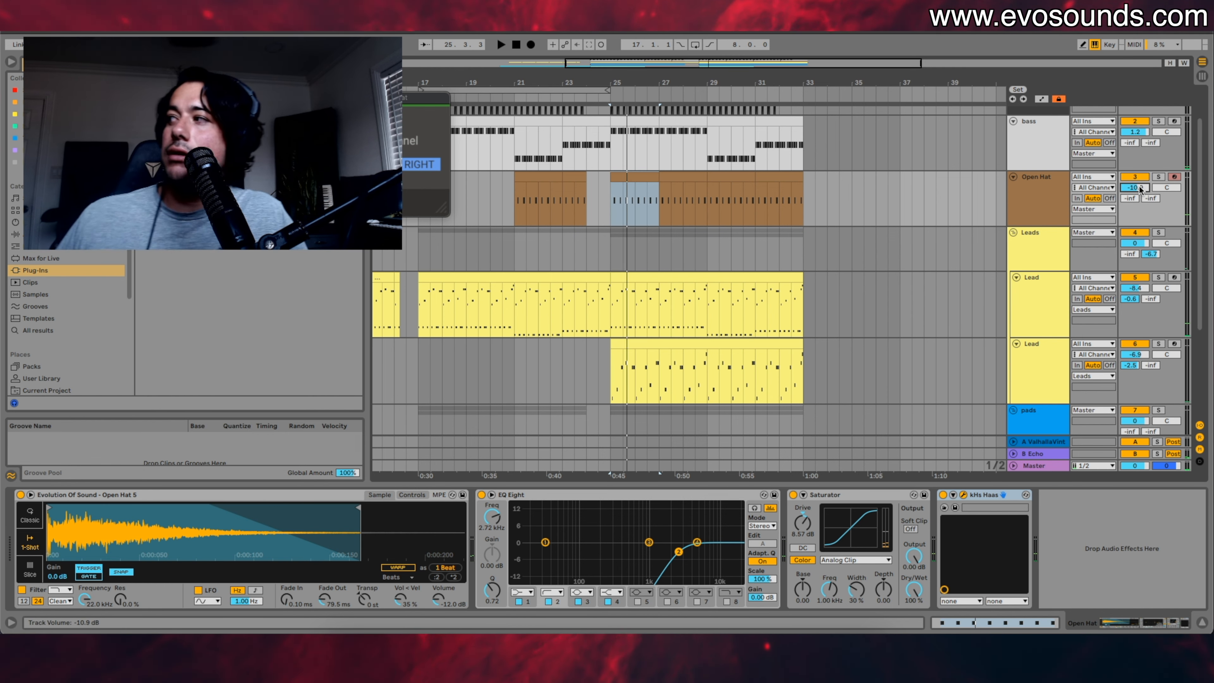
Step: Play the mix and lower the Leads group to -1.2 dB and its second Lead track to -7.1 dB
{"action": "key", "text": "space"}
{"action": "key", "text": "super+Tab"}
{"action": "left_click", "coordinate": [1117, 542]}
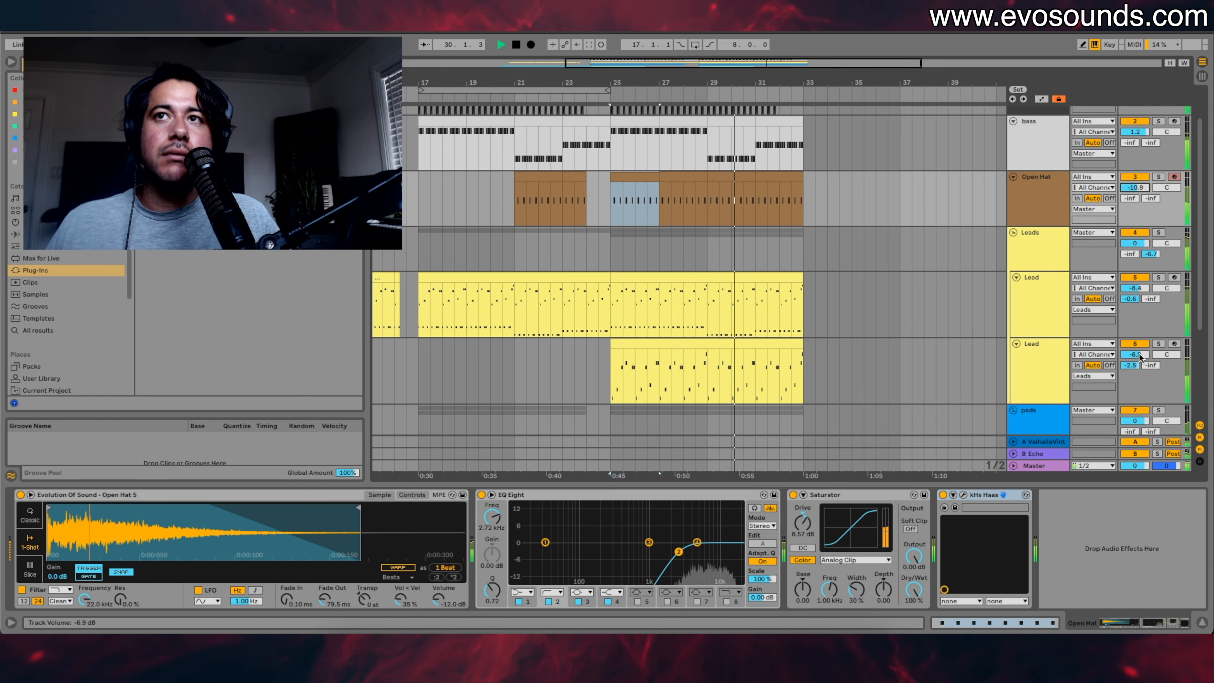
{"action": "left_click_drag", "start_coordinate": [1135, 243], "coordinate": [1135, 248]}
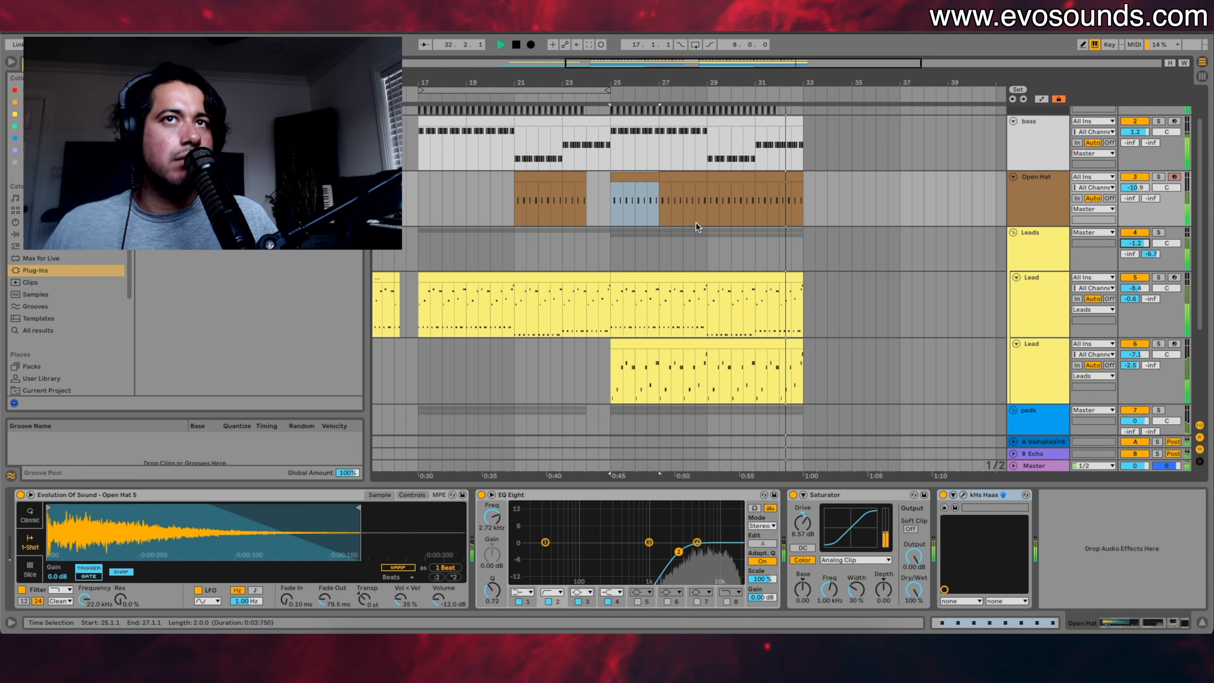
Step: Trim the final bar off the Open Hat clip so it ends at bar 32, in line with the kick
{"action": "scroll", "coordinate": [761, 230], "scroll_direction": "down", "scroll_amount": 3}
{"action": "scroll", "coordinate": [760, 230], "scroll_direction": "up", "scroll_amount": 4}
{"action": "left_click", "coordinate": [761, 230]}
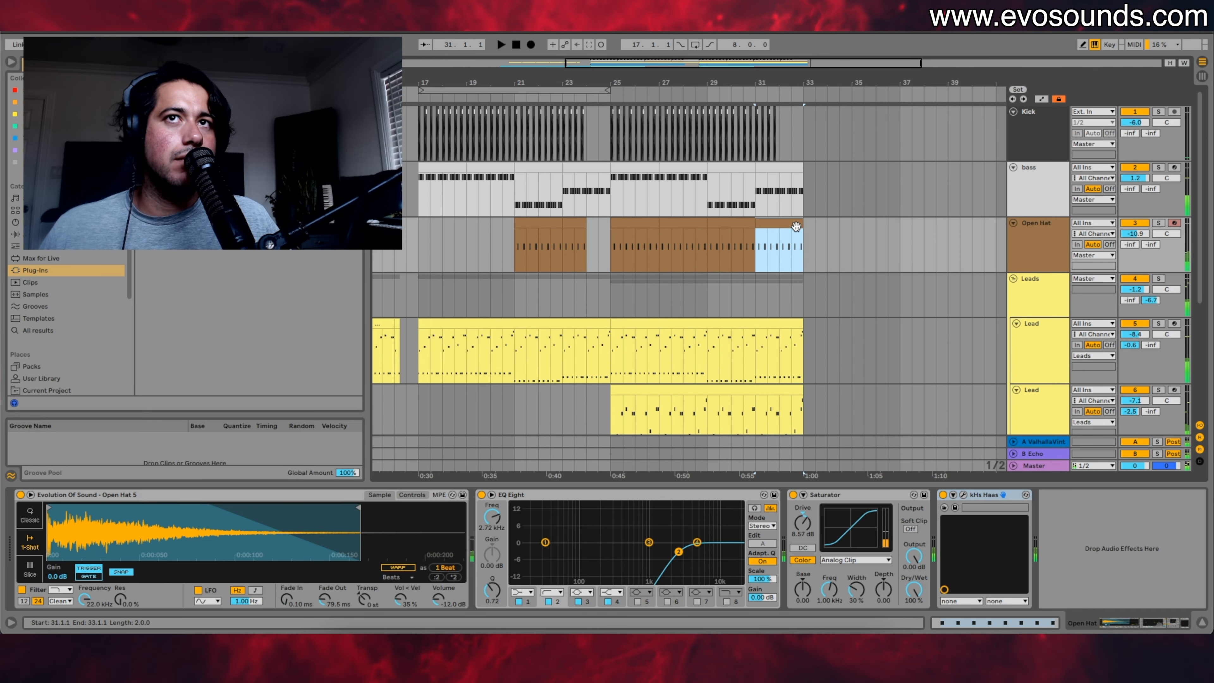
{"action": "key", "text": "space"}
Step: Play from bar 24.3 and add an audio track named Claps directly below the Kick track
{"action": "left_click", "coordinate": [598, 259]}
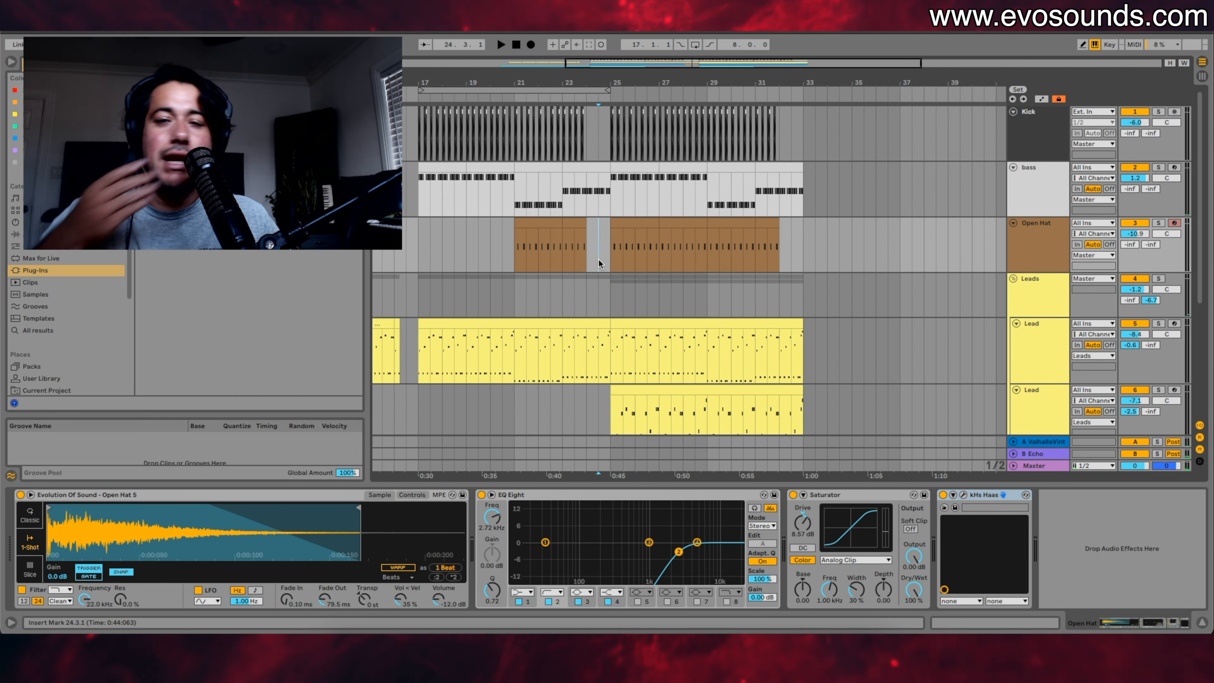
{"action": "key", "text": "space"}
{"action": "left_click", "coordinate": [1035, 136]}
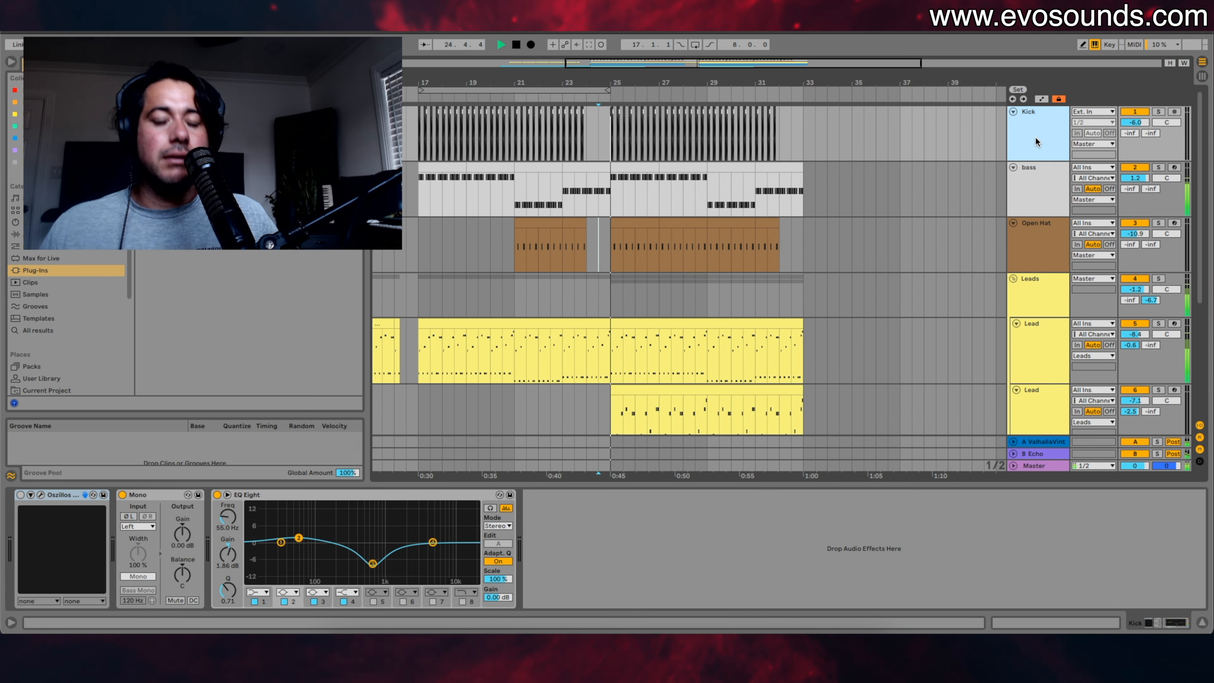
{"action": "key", "text": "ctrl+t"}
{"action": "type", "text": "Claps"}
{"action": "key", "text": "Return"}
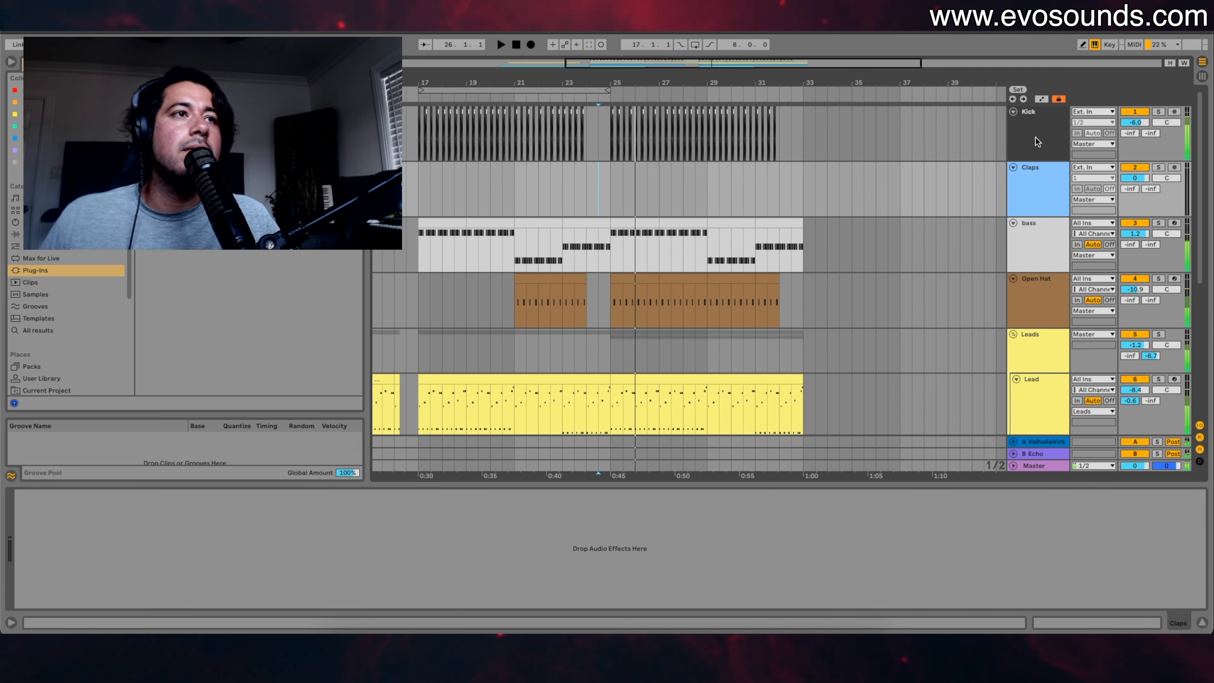
Step: Stop playback and open the Claps folder within the Samples library
{"action": "key", "text": "space"}
{"action": "scroll", "coordinate": [98, 332], "scroll_direction": "down", "scroll_amount": 4}
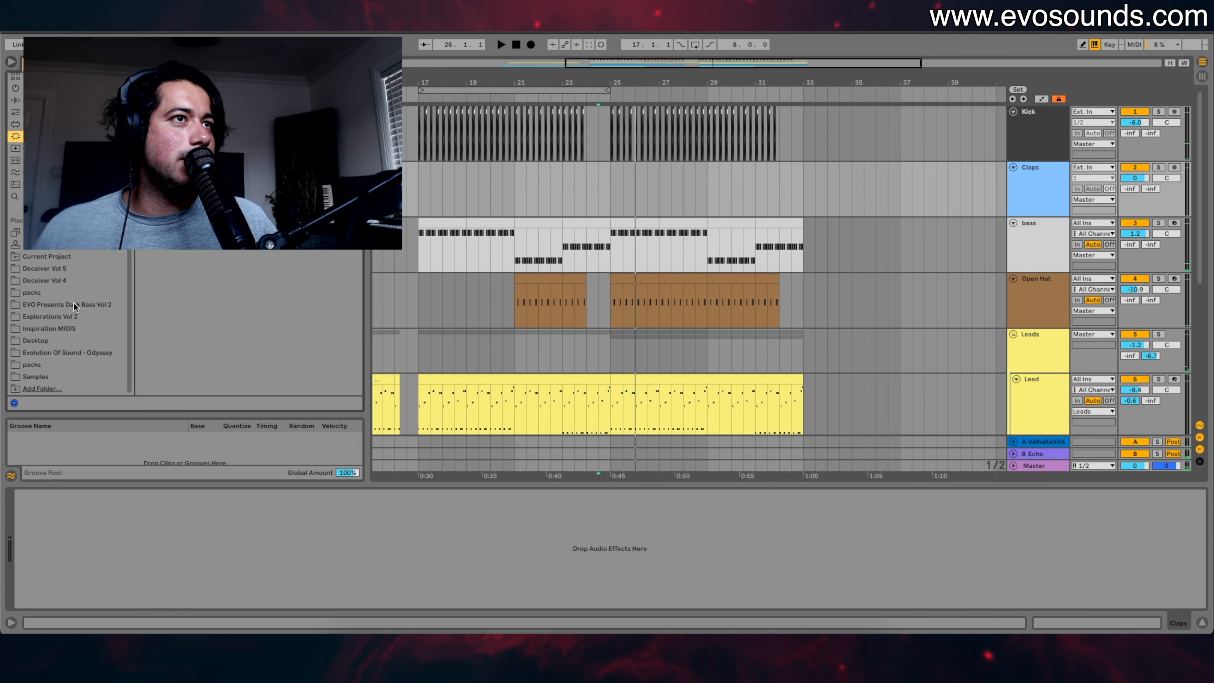
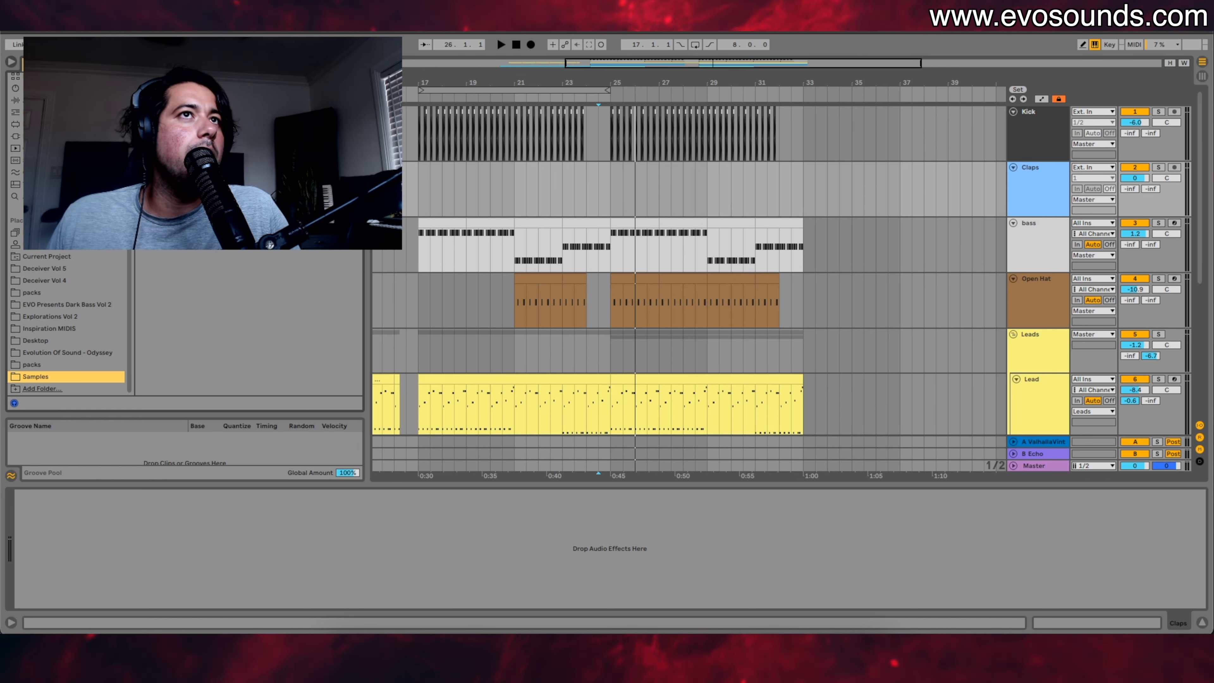
{"action": "key", "text": "Escape"}
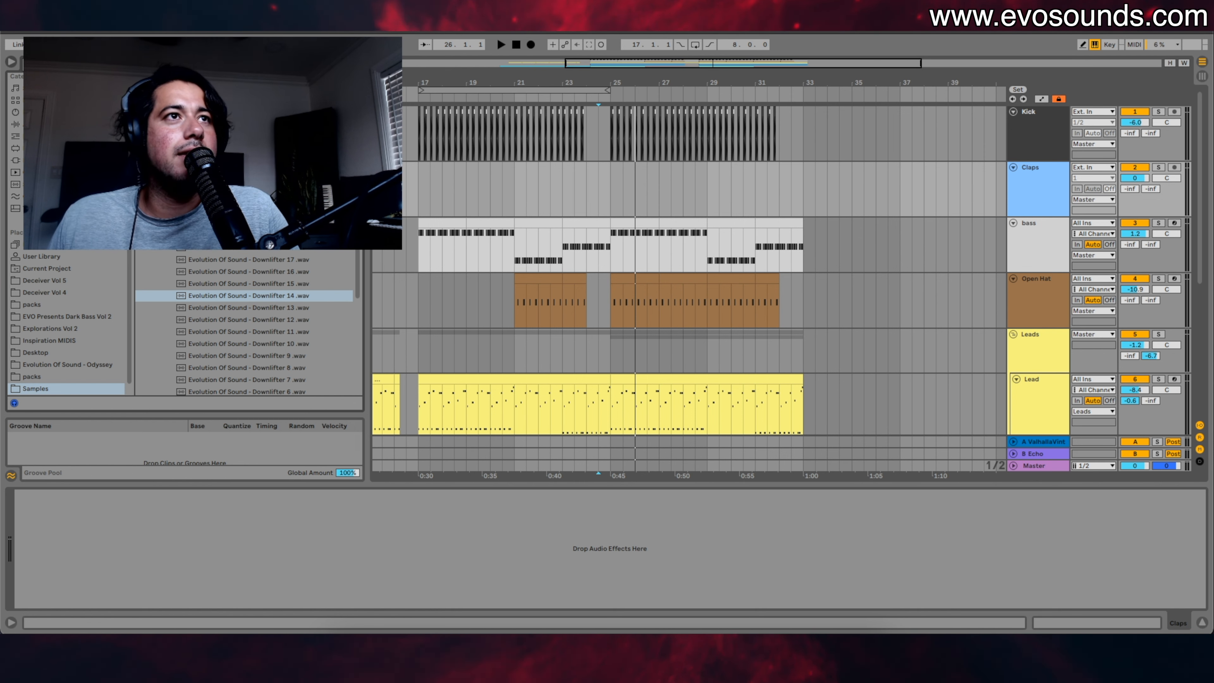
{"action": "scroll", "coordinate": [246, 326], "scroll_direction": "down", "scroll_amount": 2}
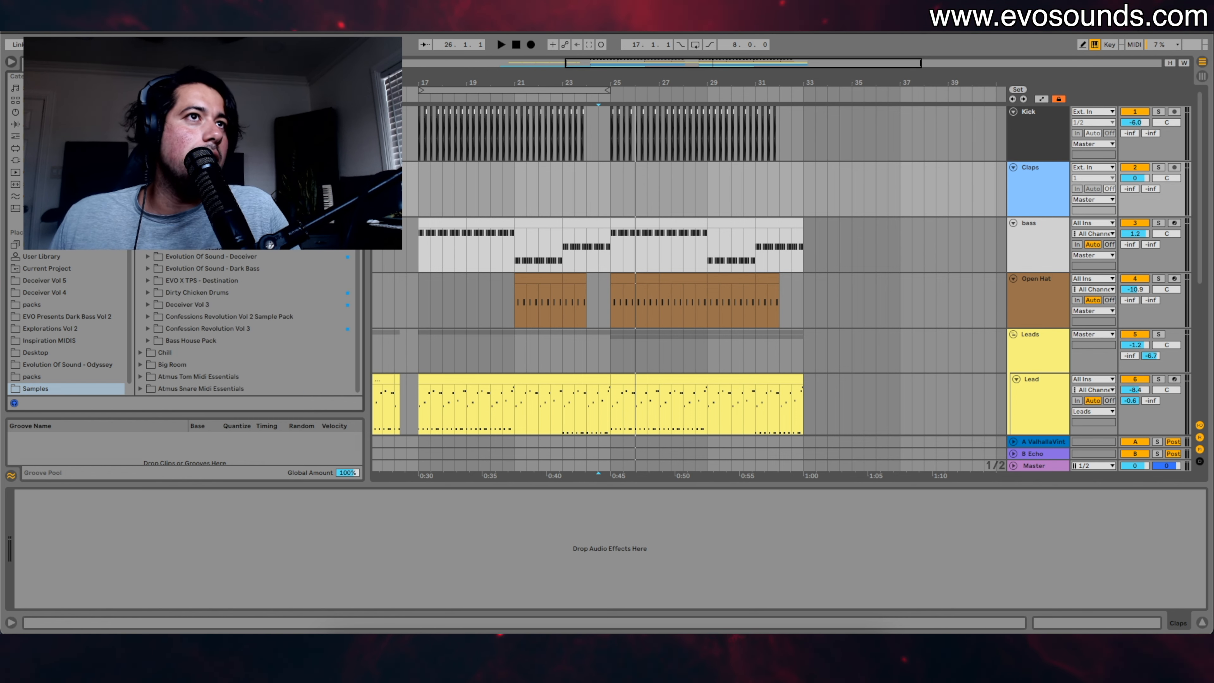
{"action": "scroll", "coordinate": [246, 326], "scroll_direction": "up", "scroll_amount": 5}
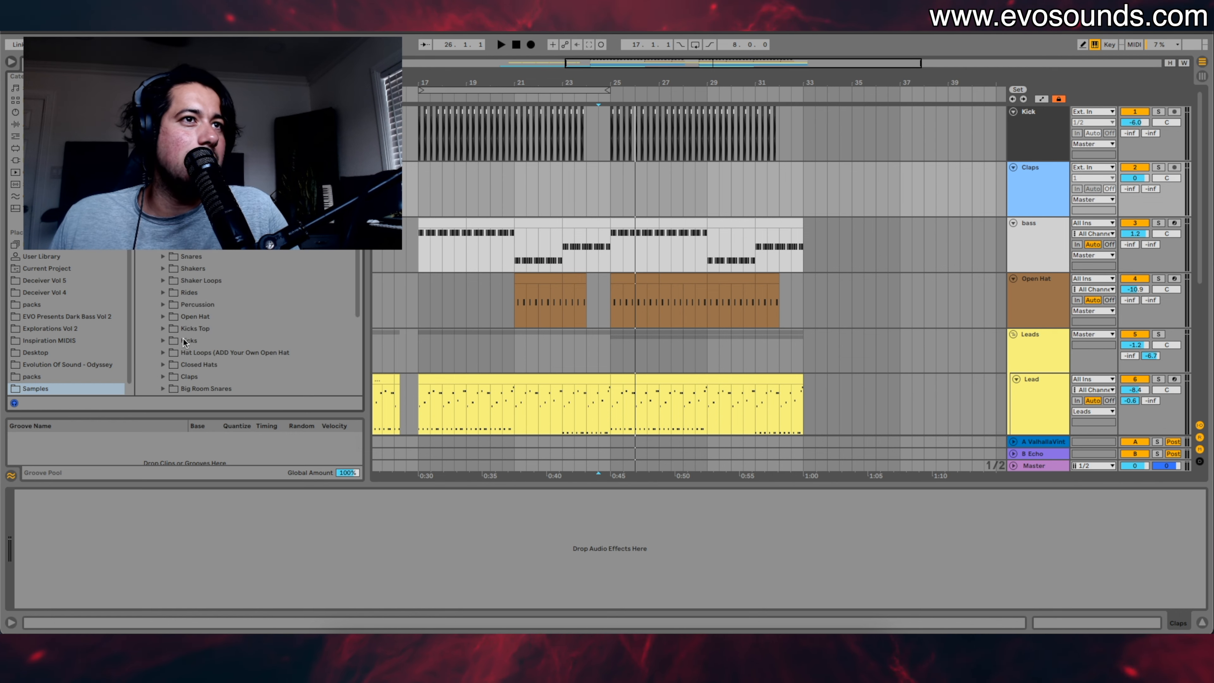
{"action": "left_click", "coordinate": [189, 377]}
Step: Audition the Evolution Of Sound clap samples from Clap 15 down to Clap 4
{"action": "left_click", "coordinate": [211, 351]}
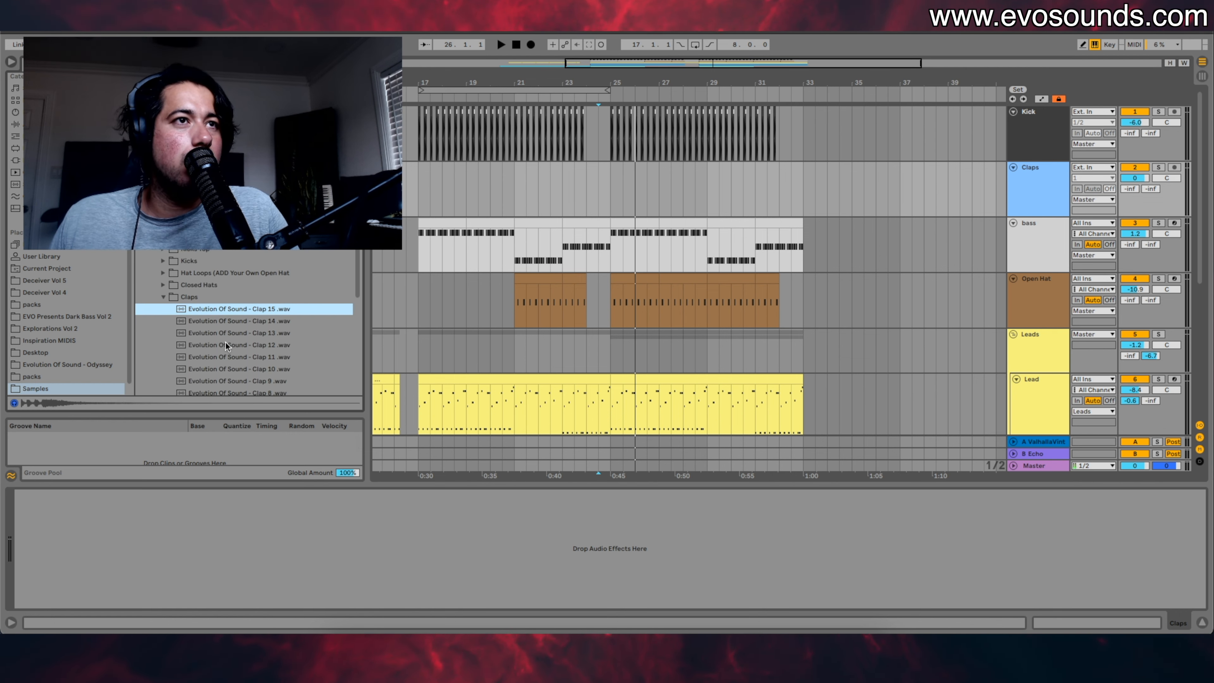
{"action": "left_click", "coordinate": [234, 325]}
{"action": "left_click", "coordinate": [231, 333]}
{"action": "scroll", "coordinate": [237, 329], "scroll_direction": "down", "scroll_amount": 4}
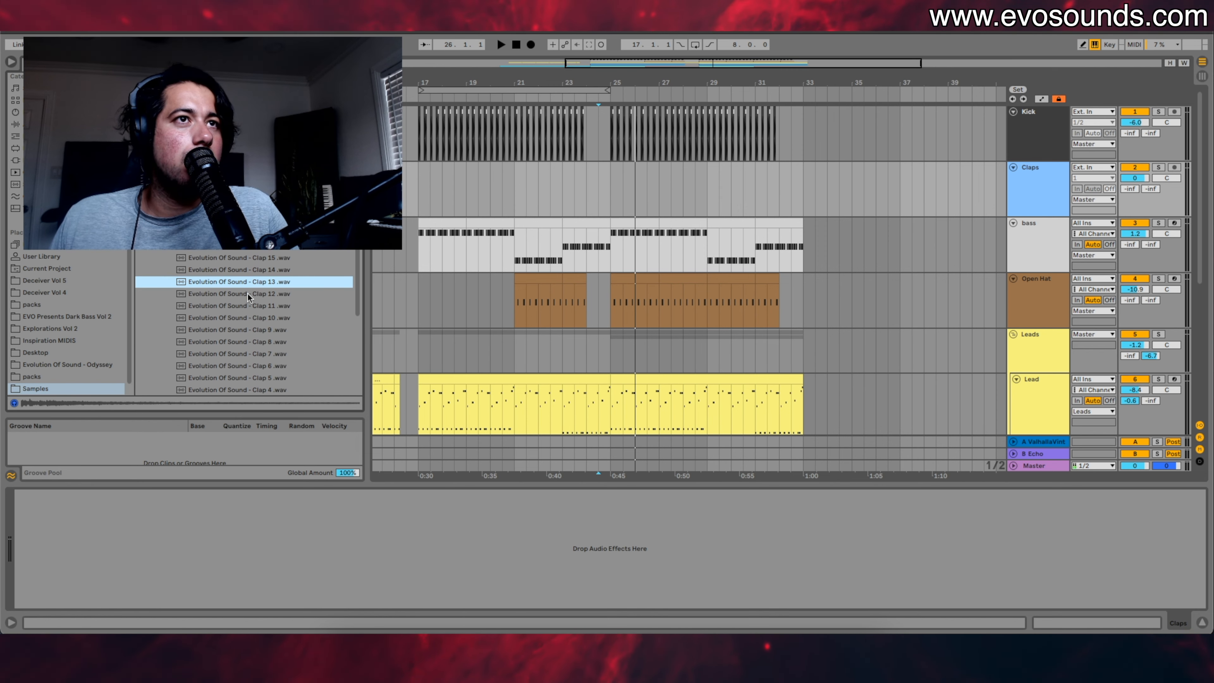
{"action": "left_click", "coordinate": [248, 292]}
{"action": "left_click", "coordinate": [244, 303]}
{"action": "left_click", "coordinate": [242, 318]}
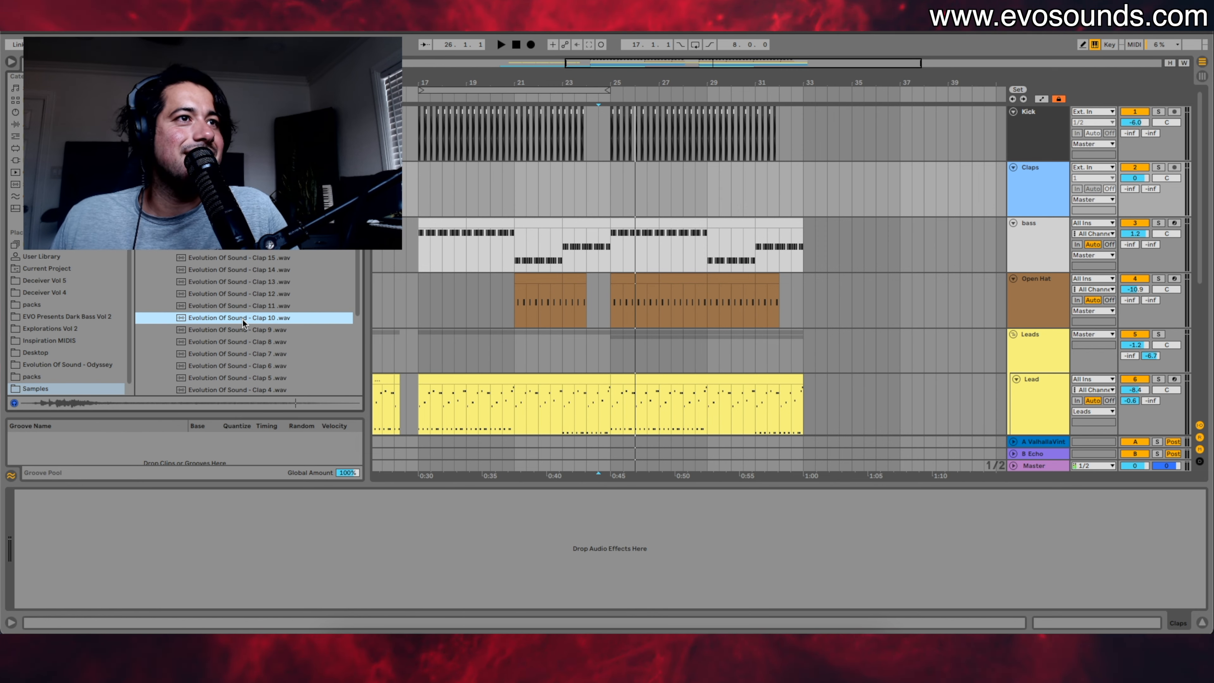
{"action": "scroll", "coordinate": [243, 316], "scroll_direction": "down", "scroll_amount": 5}
{"action": "left_click", "coordinate": [254, 272]}
{"action": "left_click", "coordinate": [247, 280]}
{"action": "left_click", "coordinate": [248, 292]}
{"action": "left_click", "coordinate": [247, 316]}
{"action": "left_click", "coordinate": [248, 329]}
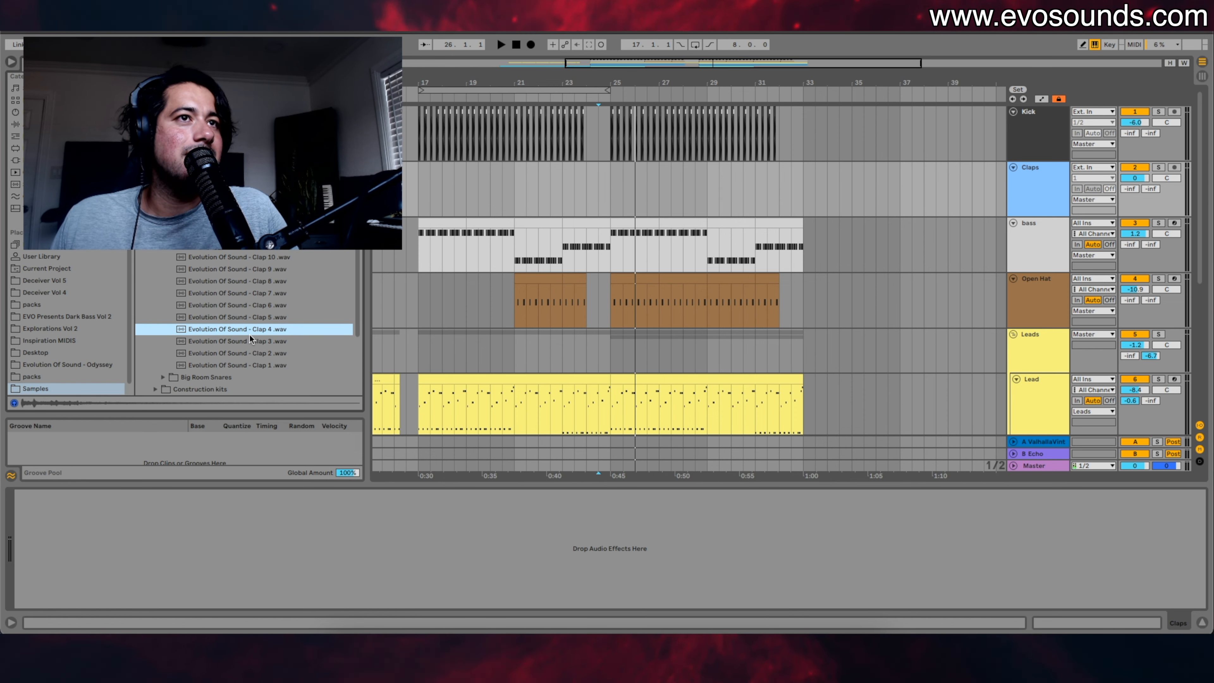
Step: Place Evolution Of Sound - Clap 4.wav on the Claps track at 25.2.1 and colour the track red
{"action": "left_click_drag", "start_coordinate": [680, 82], "coordinate": [681, 96]}
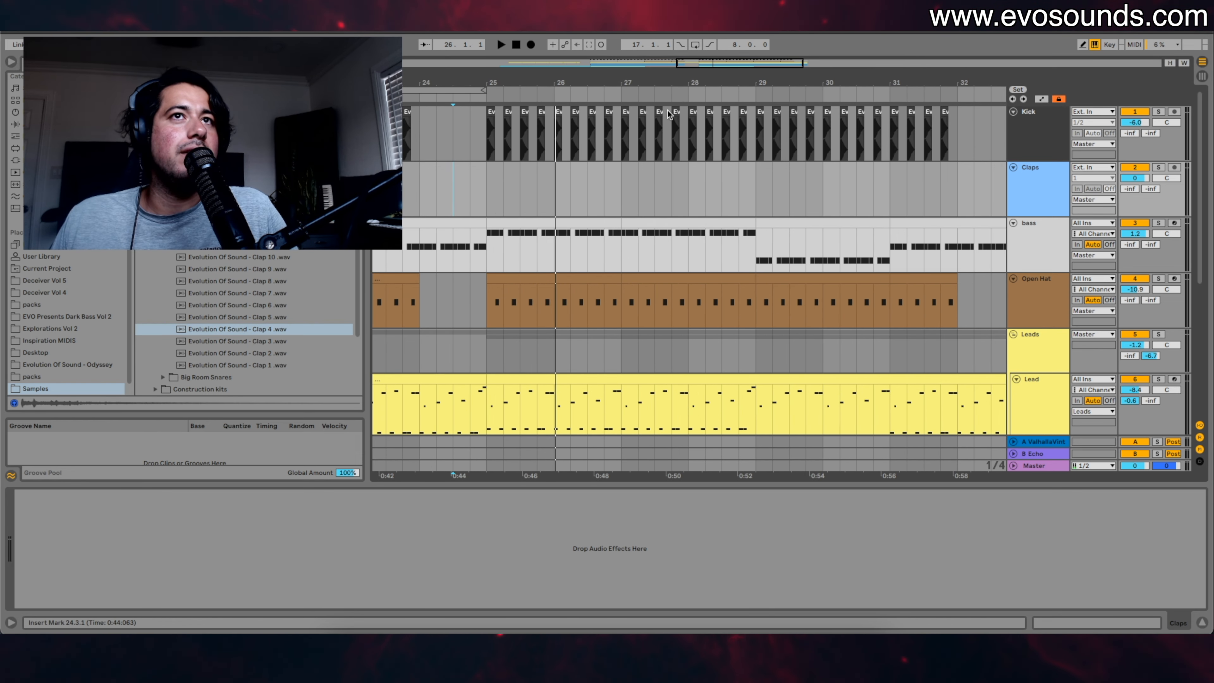
{"action": "left_click_drag", "start_coordinate": [261, 321], "coordinate": [507, 188]}
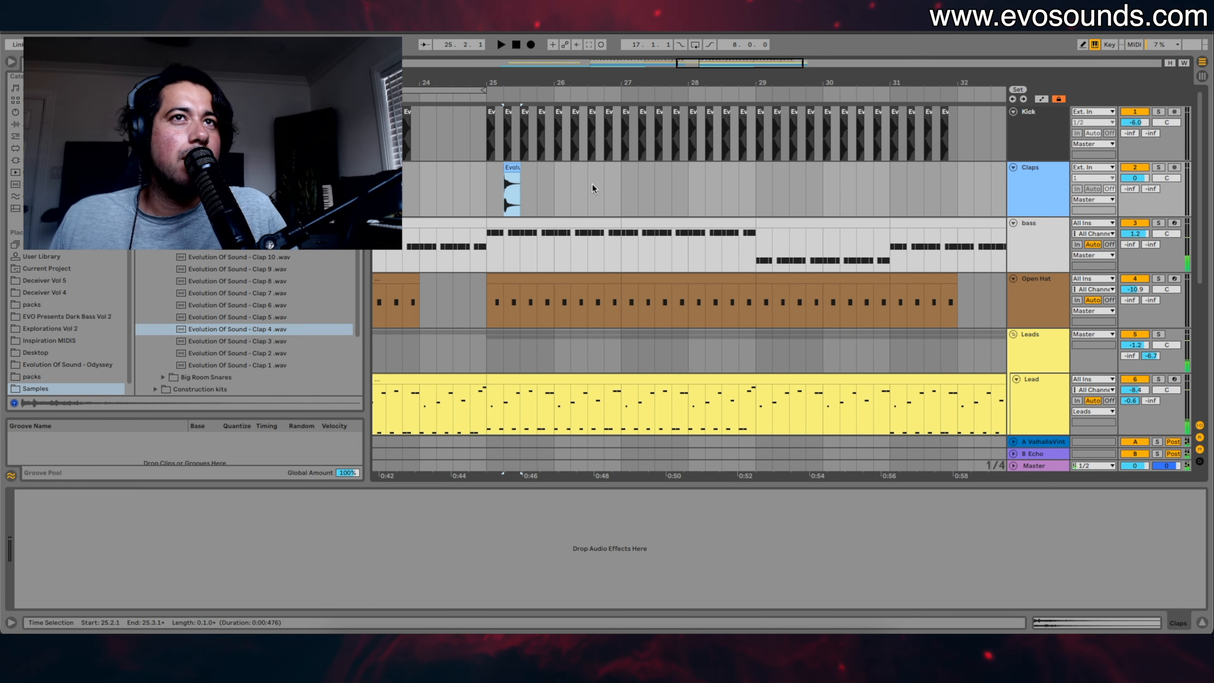
{"action": "right_click", "coordinate": [1021, 194]}
{"action": "left_click", "coordinate": [1039, 410]}
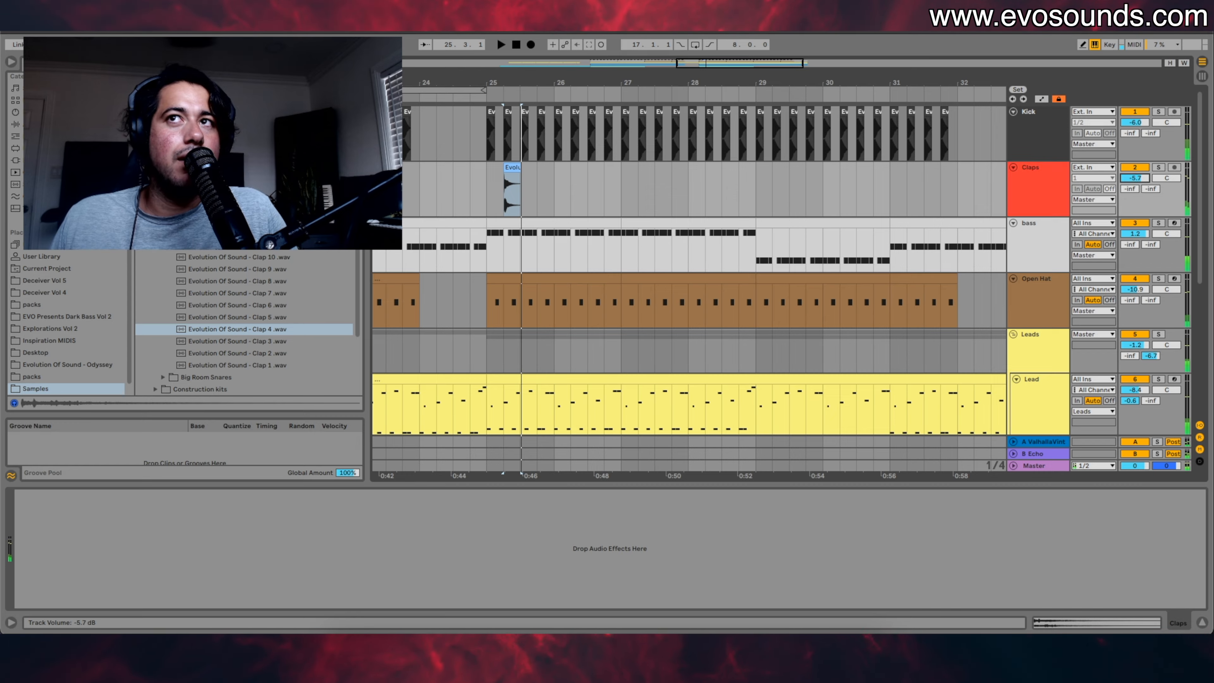
Step: Set the Claps track volume to -8.6 dB and play the section leading into bar 25
{"action": "scroll", "coordinate": [637, 196], "scroll_direction": "left", "scroll_amount": 5}
{"action": "left_click", "coordinate": [552, 194]}
{"action": "key", "text": "space"}
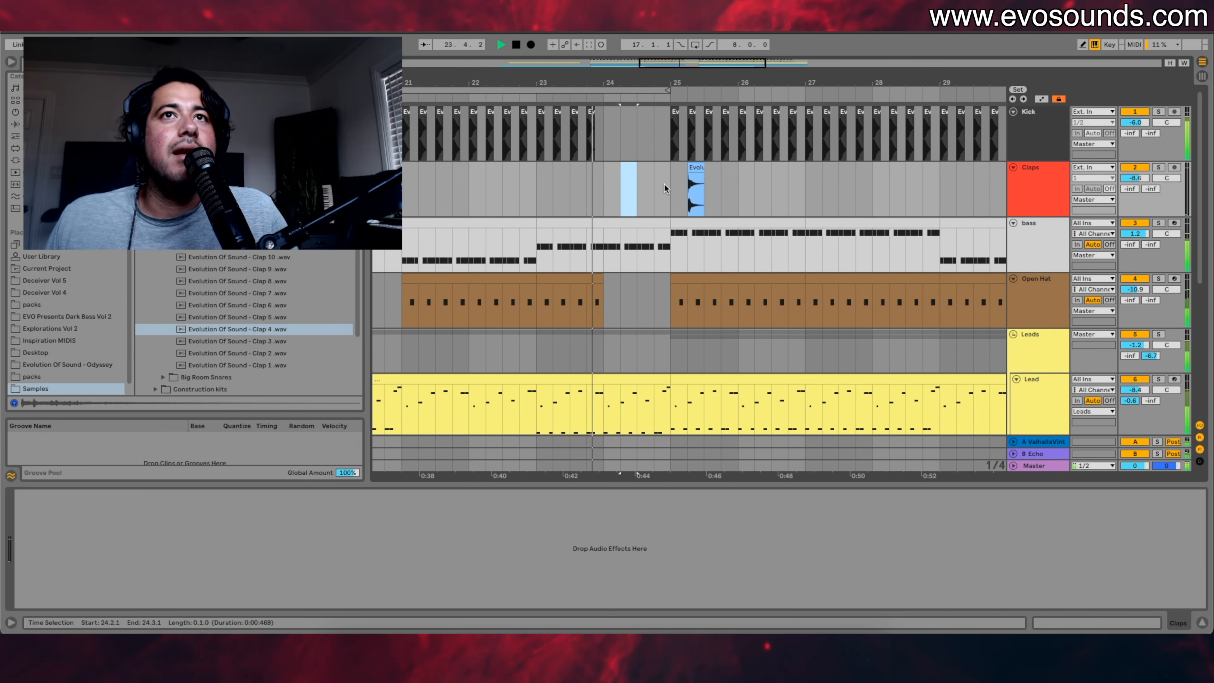
Step: Duplicate the clap every two beats along the Claps track from bar 25 up to bar 33
{"action": "left_click_drag", "start_coordinate": [669, 183], "coordinate": [706, 174]}
{"action": "key", "text": "ctrl+d"}
{"action": "key", "text": "ctrl+d"}
{"action": "key", "text": "ctrl+d"}
{"action": "key", "text": "ctrl+d"}
{"action": "key", "text": "ctrl+d"}
{"action": "key", "text": "ctrl+d"}
{"action": "key", "text": "ctrl+d"}
{"action": "key", "text": "ctrl+d"}
{"action": "key", "text": "ctrl+d"}
{"action": "key", "text": "ctrl+d"}
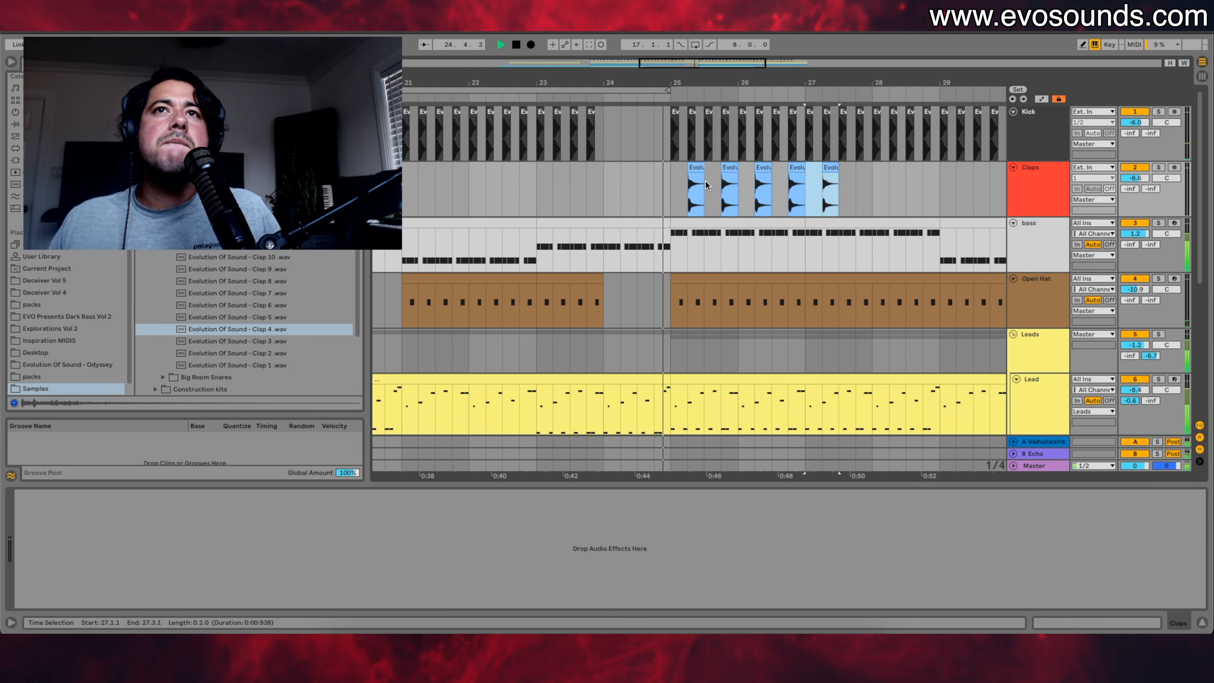
{"action": "key", "text": "ctrl+d"}
{"action": "key", "text": "ctrl+d"}
{"action": "key", "text": "ctrl+d"}
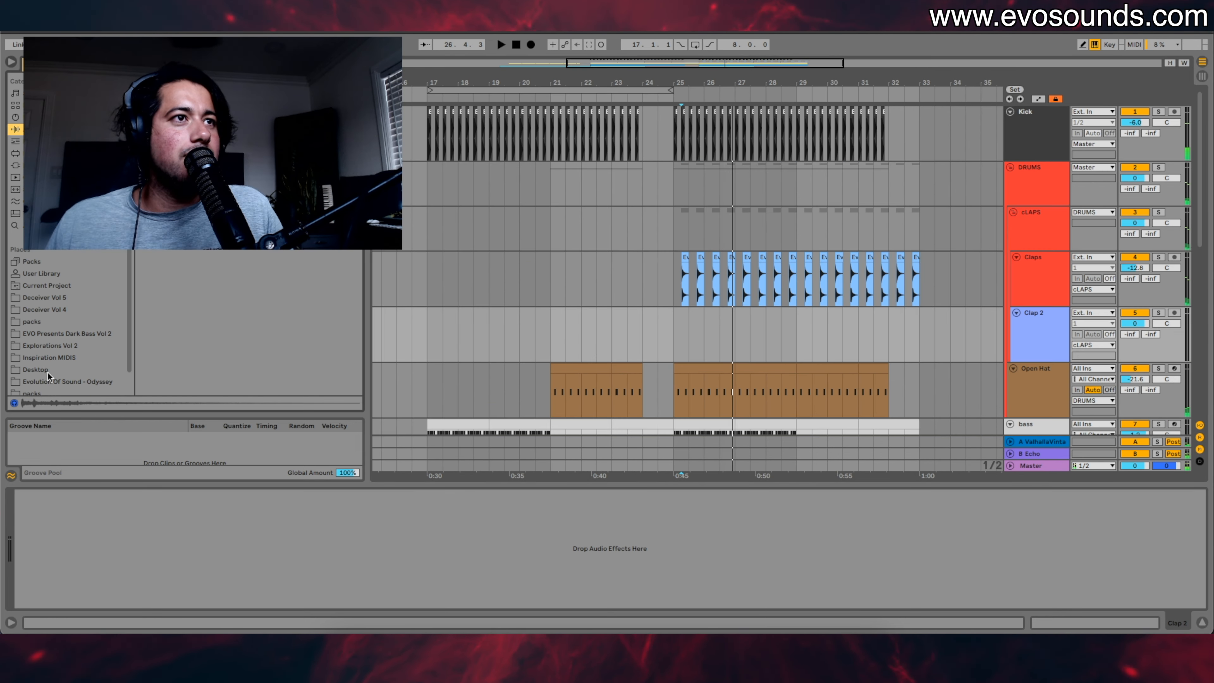
Step: Search the Samples folder for "clap" to find a second layer for the Clap 2 track
{"action": "left_click", "coordinate": [48, 376]}
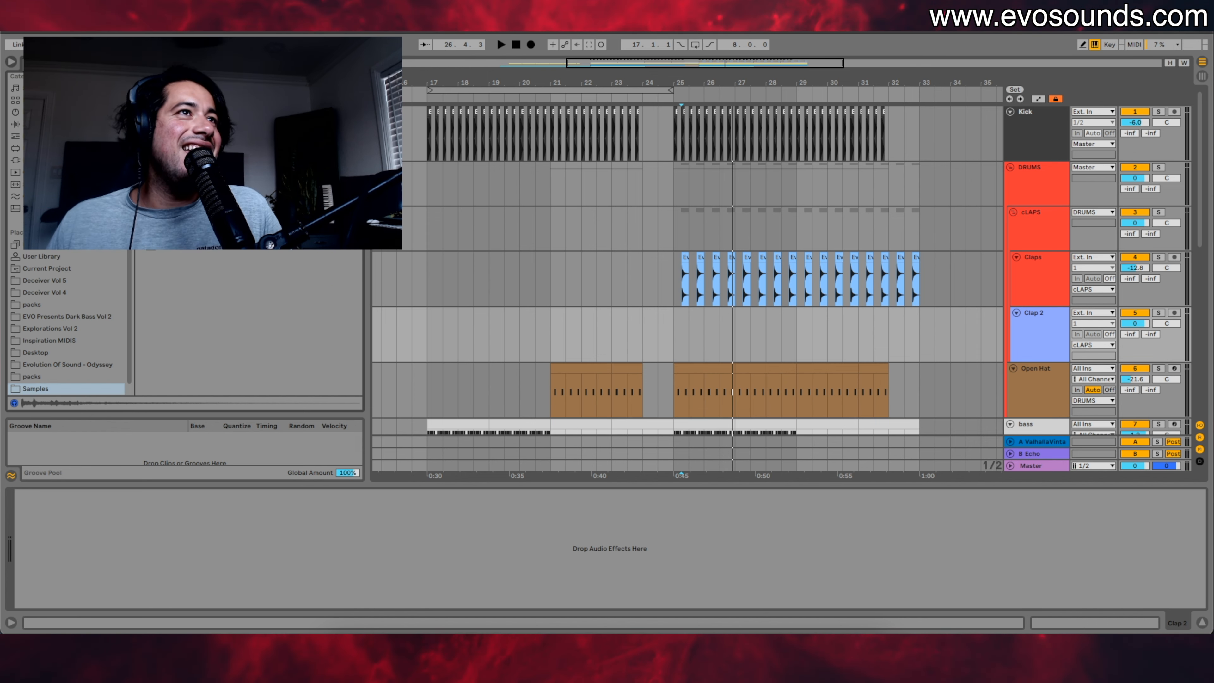
{"action": "type", "text": "clap"}
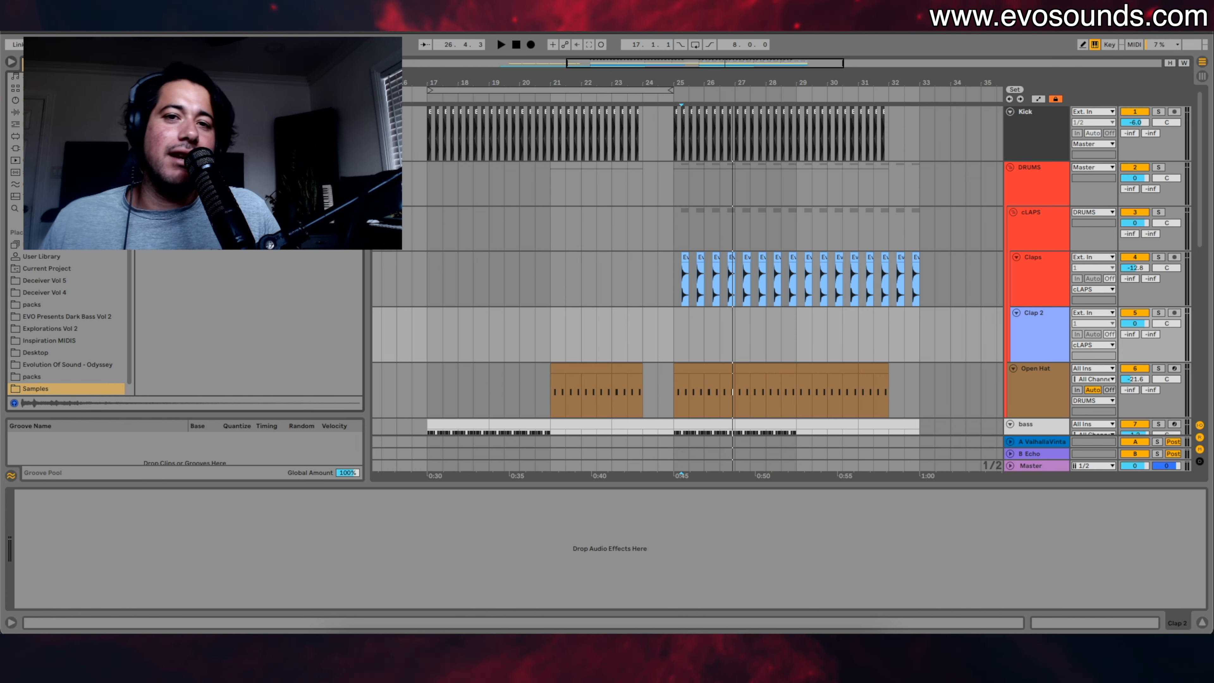
{"action": "left_click", "coordinate": [154, 222]}
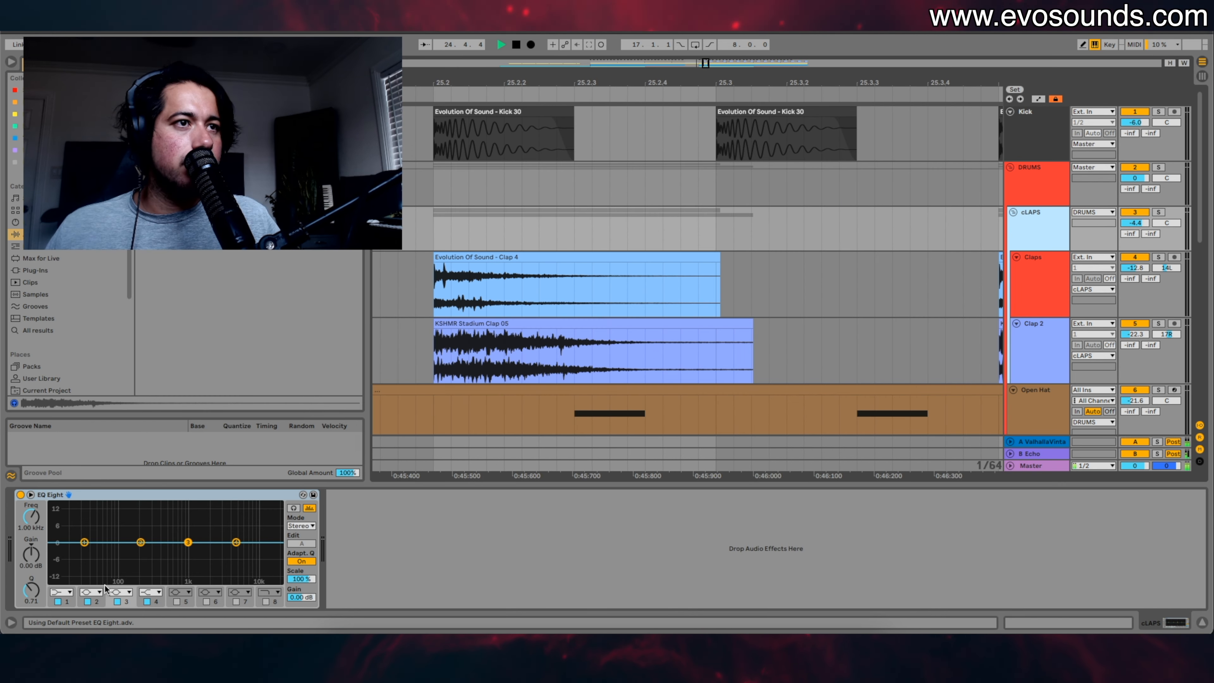
Step: Shape the cLAPS group's EQ Eight with a low cut at 200 Hz, a high cut and a 0.62 dB boost at 1.07 kHz
{"action": "left_click", "coordinate": [91, 592]}
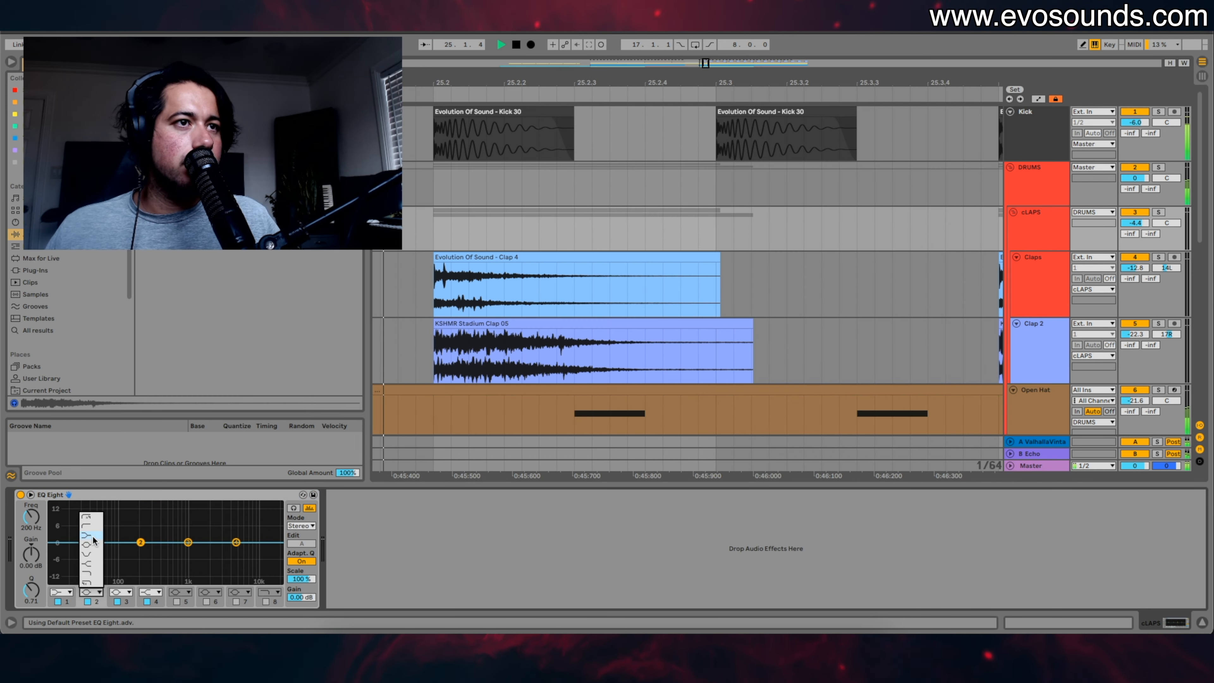
{"action": "left_click", "coordinate": [91, 526]}
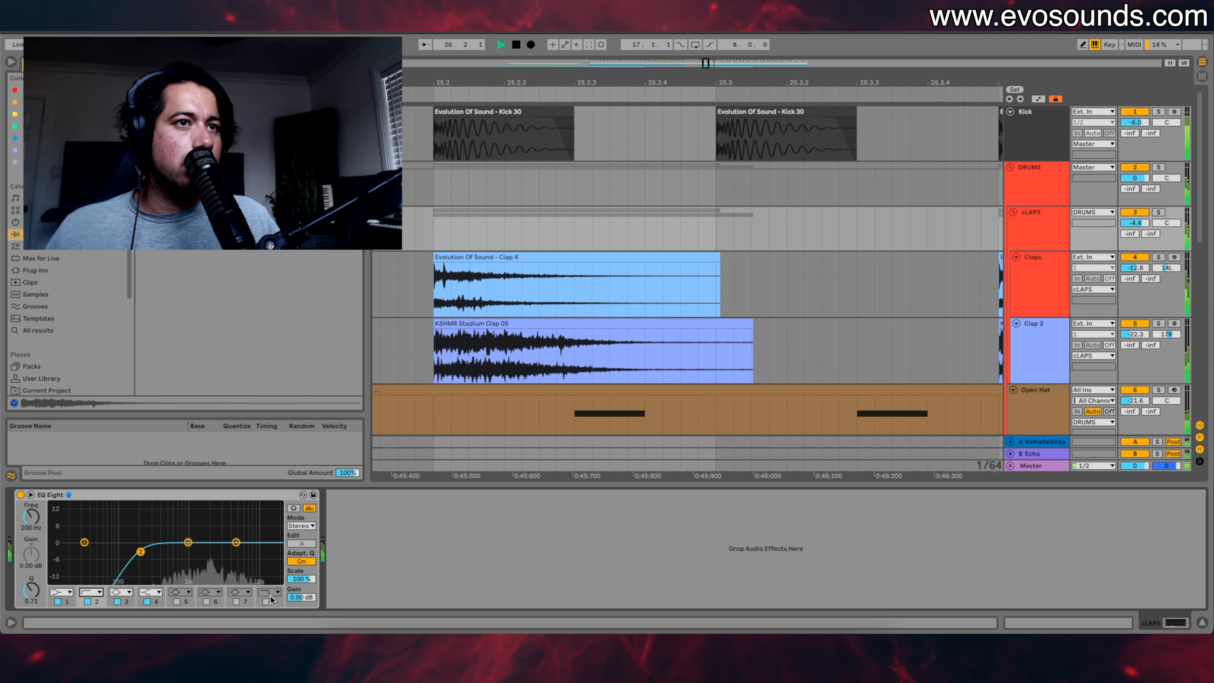
{"action": "left_click_drag", "start_coordinate": [273, 552], "coordinate": [190, 542]}
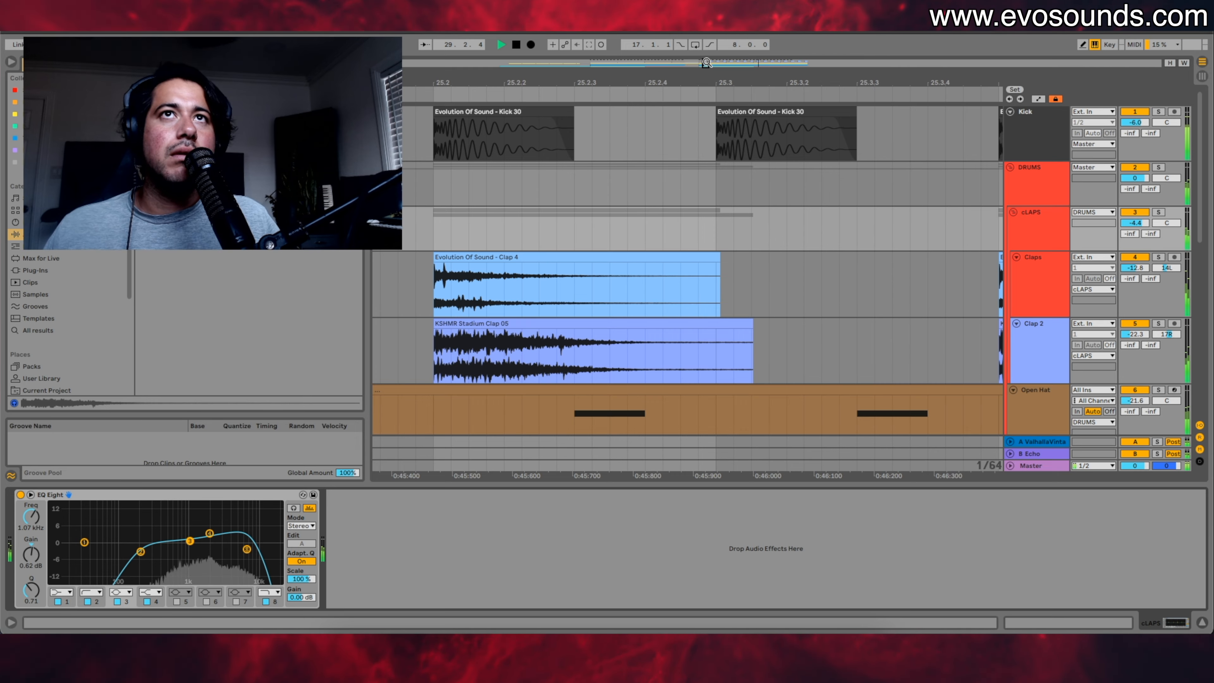
Step: Play the section from 20.4.1 and bring the Open Hat track's volume to -19.4 dB
{"action": "left_click_drag", "start_coordinate": [734, 65], "coordinate": [731, 55]}
{"action": "scroll", "coordinate": [761, 171], "scroll_direction": "down", "scroll_amount": 5}
{"action": "scroll", "coordinate": [986, 194], "scroll_direction": "up", "scroll_amount": 3}
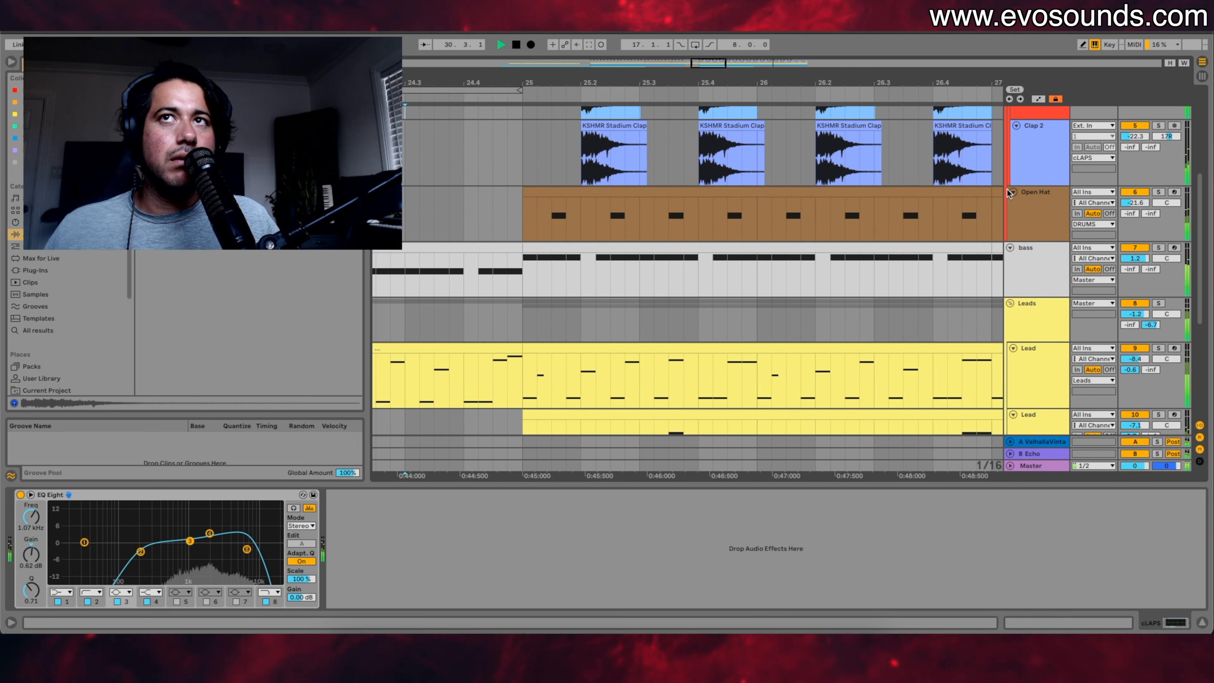
{"action": "left_click", "coordinate": [1047, 210]}
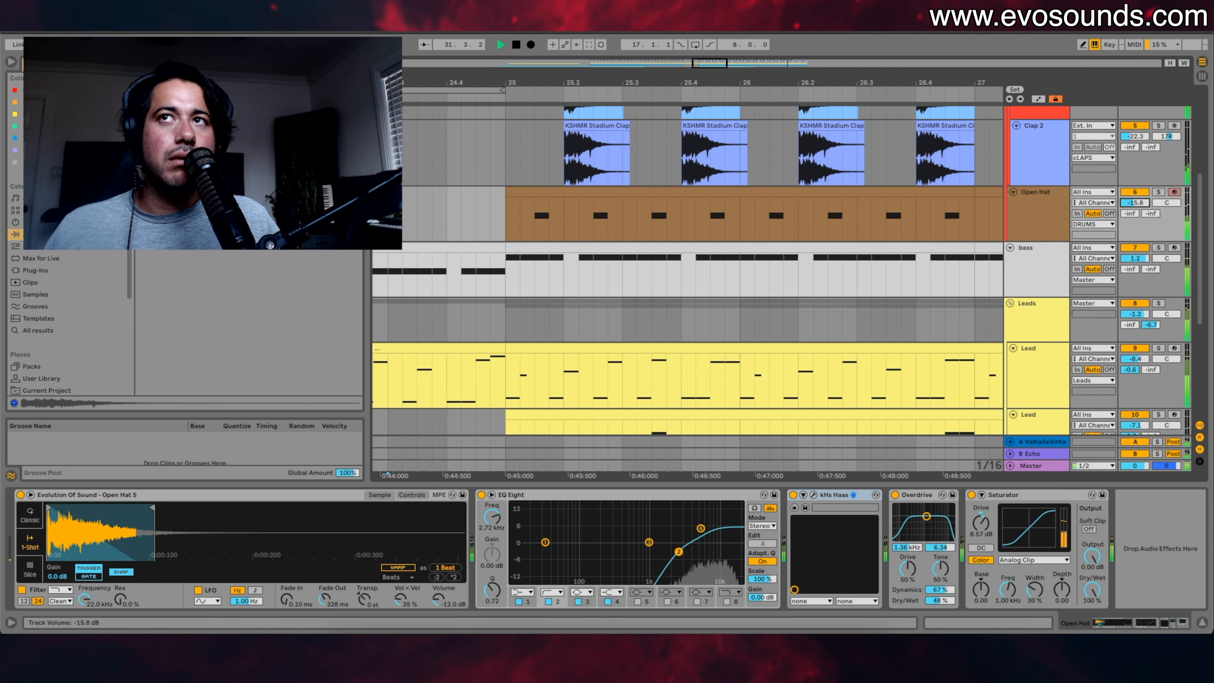
{"action": "scroll", "coordinate": [809, 233], "scroll_direction": "up", "scroll_amount": 2}
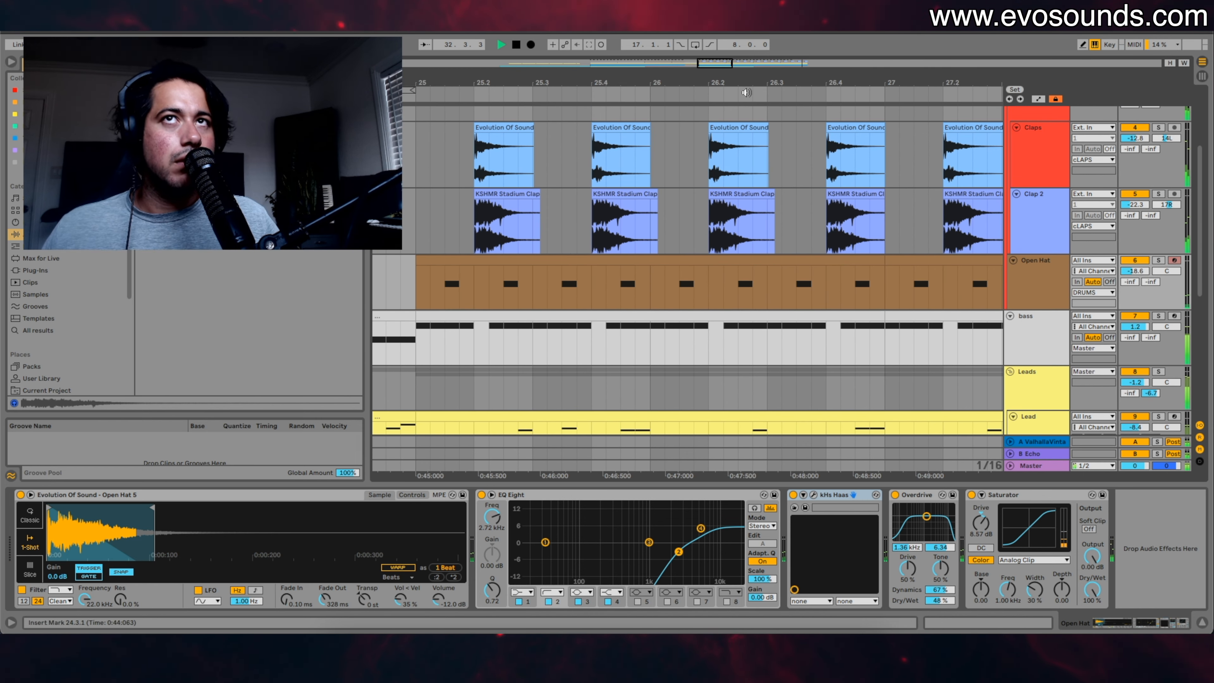
{"action": "left_click_drag", "start_coordinate": [719, 66], "coordinate": [701, 122]}
{"action": "left_click", "coordinate": [518, 219]}
{"action": "key", "text": "space"}
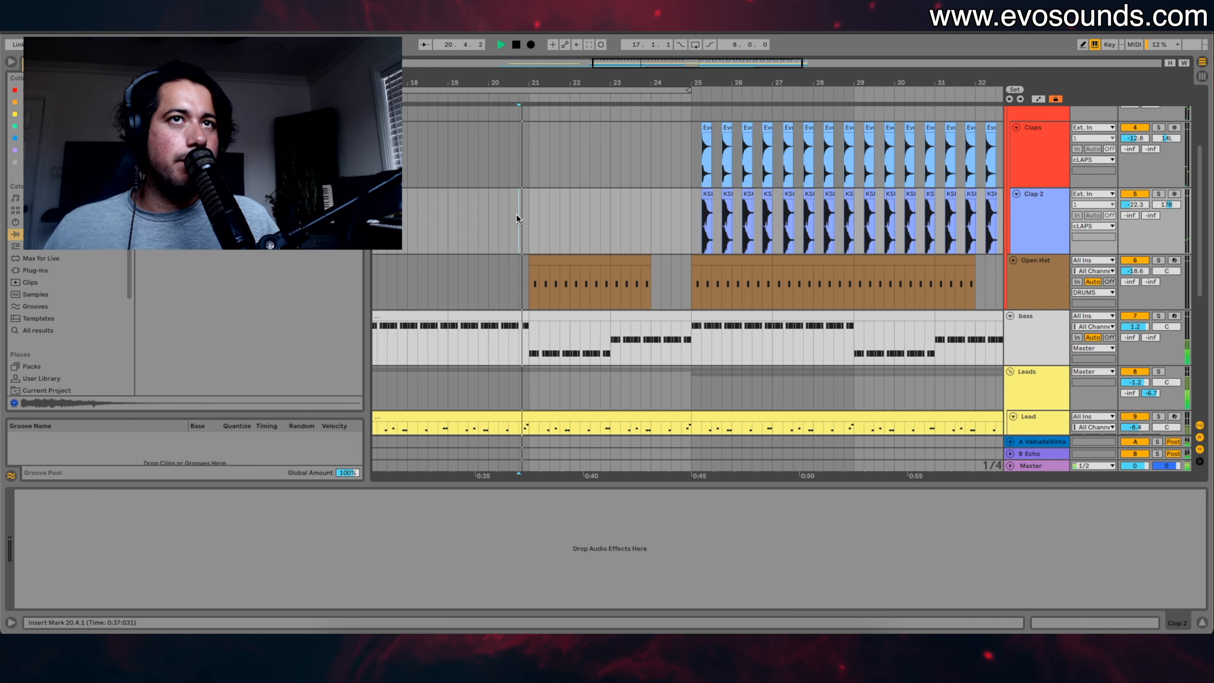
{"action": "scroll", "coordinate": [513, 220], "scroll_direction": "up", "scroll_amount": 2}
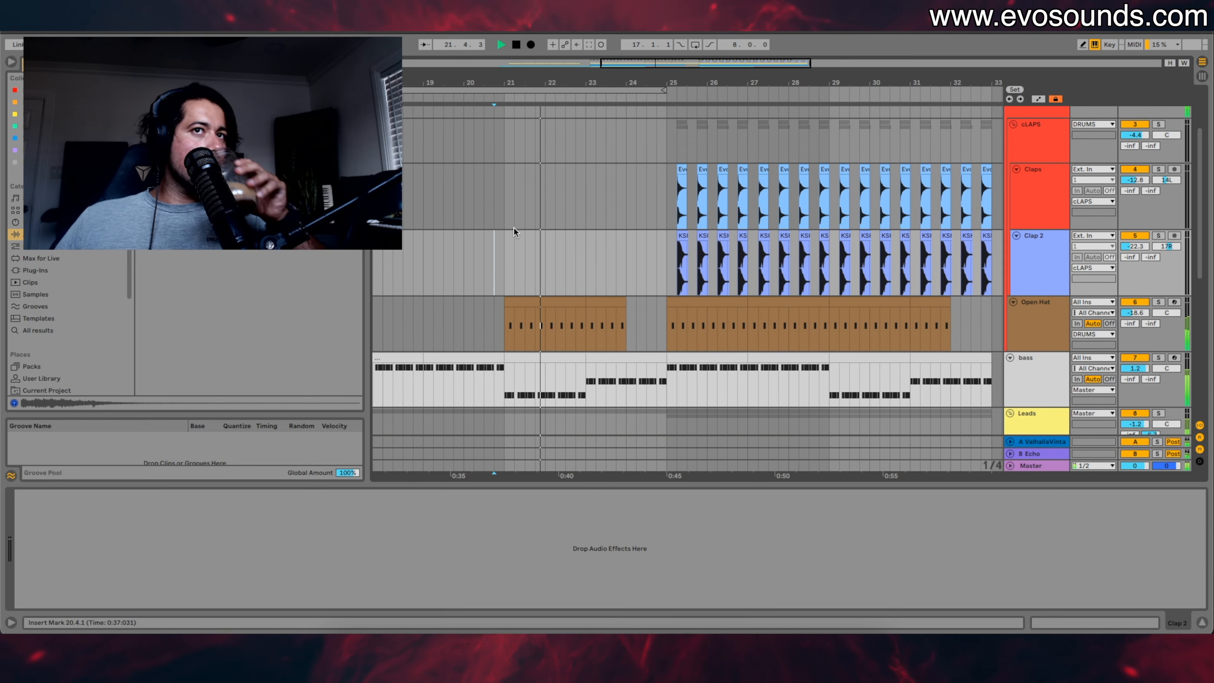
{"action": "left_click", "coordinate": [1069, 334]}
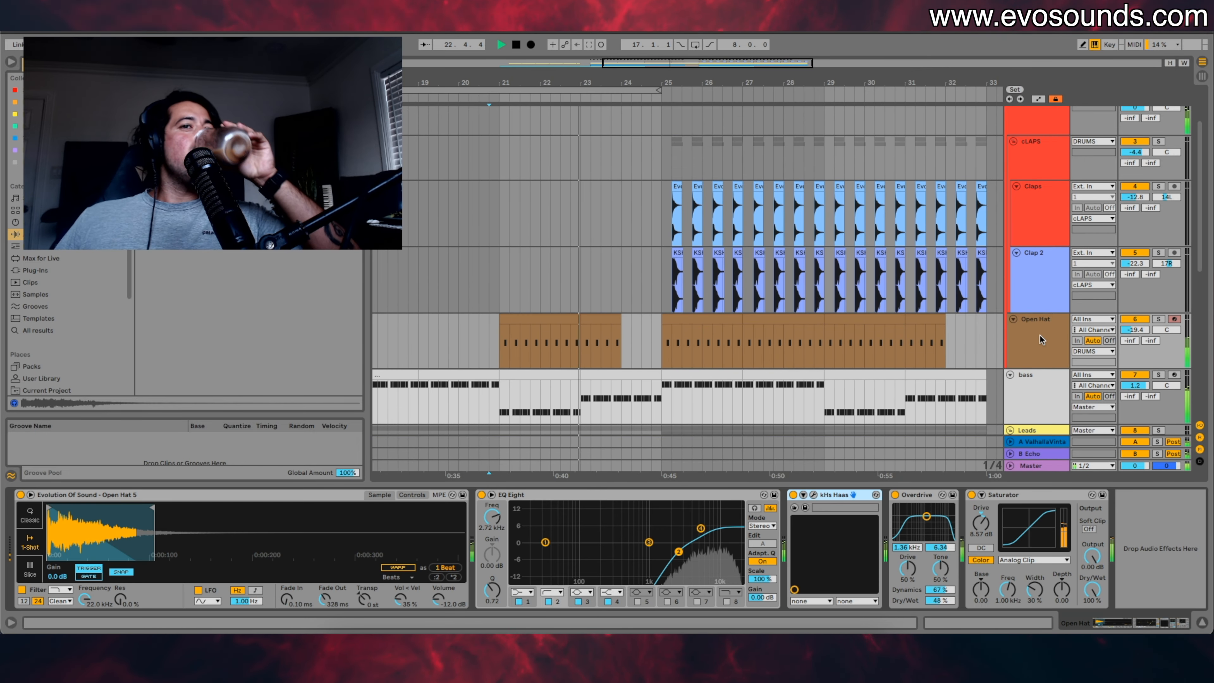
{"action": "key", "text": "space"}
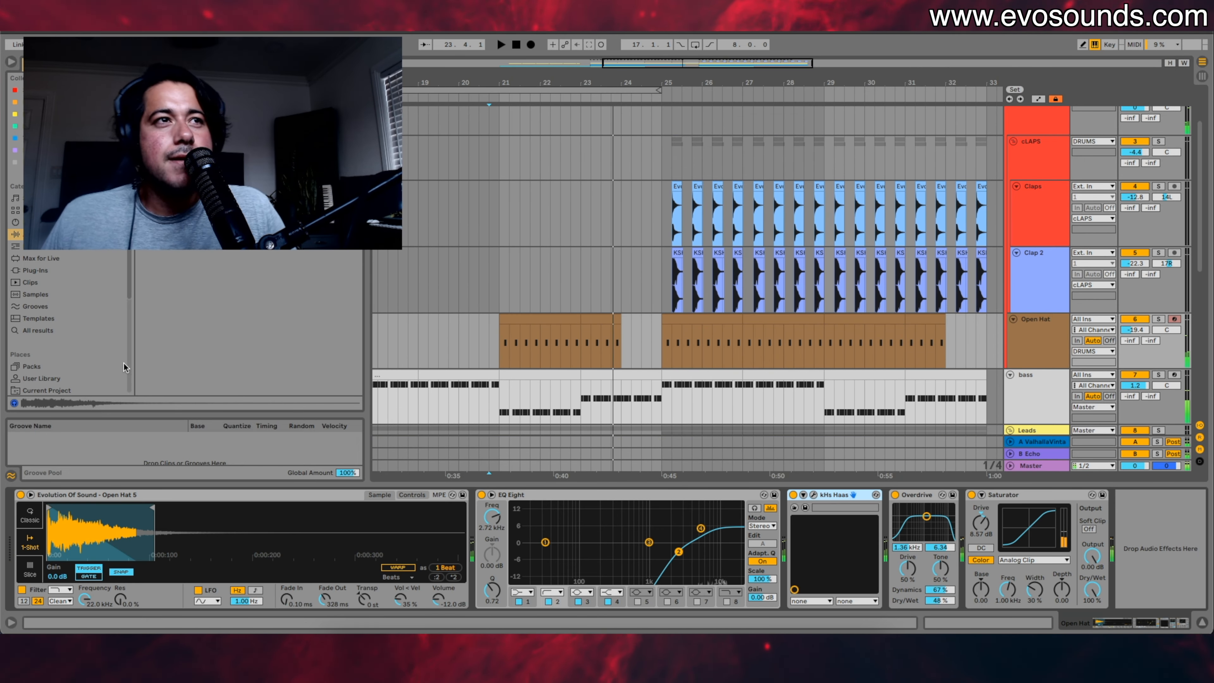
Step: Find EvoSounds House OH -Pushed Up The Valley.wav in the Deceiver Vol 5 folder and load it as the Open Hat track's sample
{"action": "scroll", "coordinate": [123, 367], "scroll_direction": "down", "scroll_amount": 3}
{"action": "left_click", "coordinate": [72, 348]}
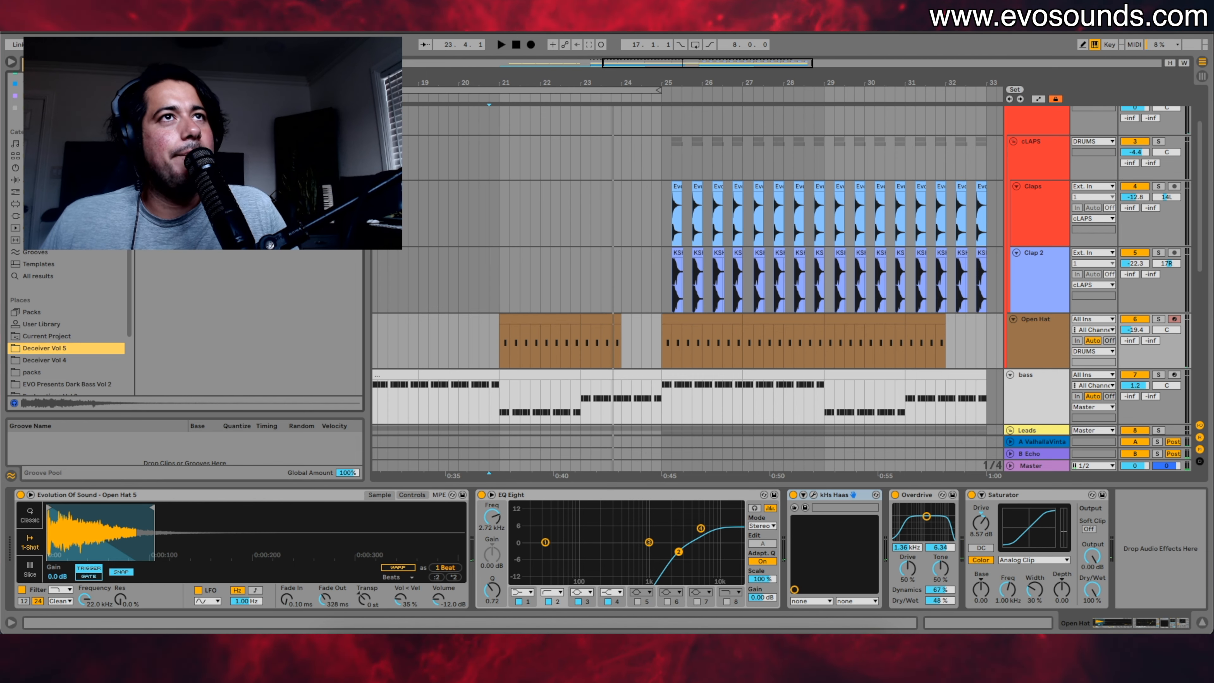
{"action": "scroll", "coordinate": [72, 348], "scroll_direction": "up", "scroll_amount": 2}
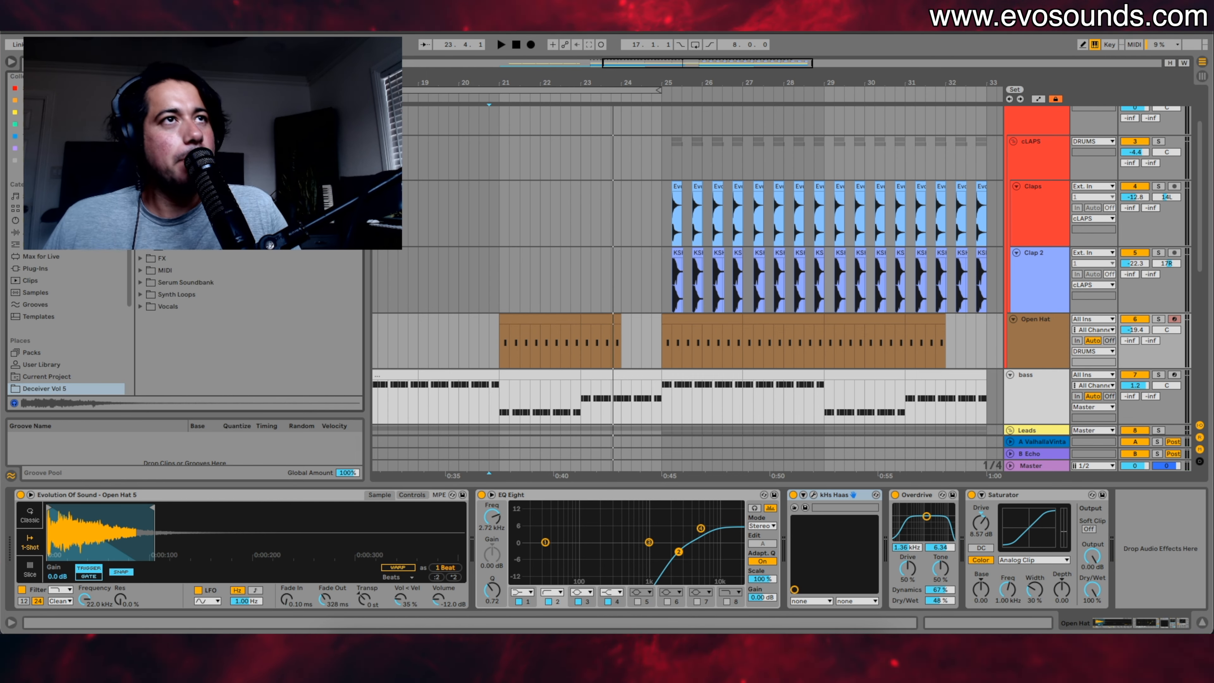
{"action": "scroll", "coordinate": [248, 326], "scroll_direction": "up", "scroll_amount": 5}
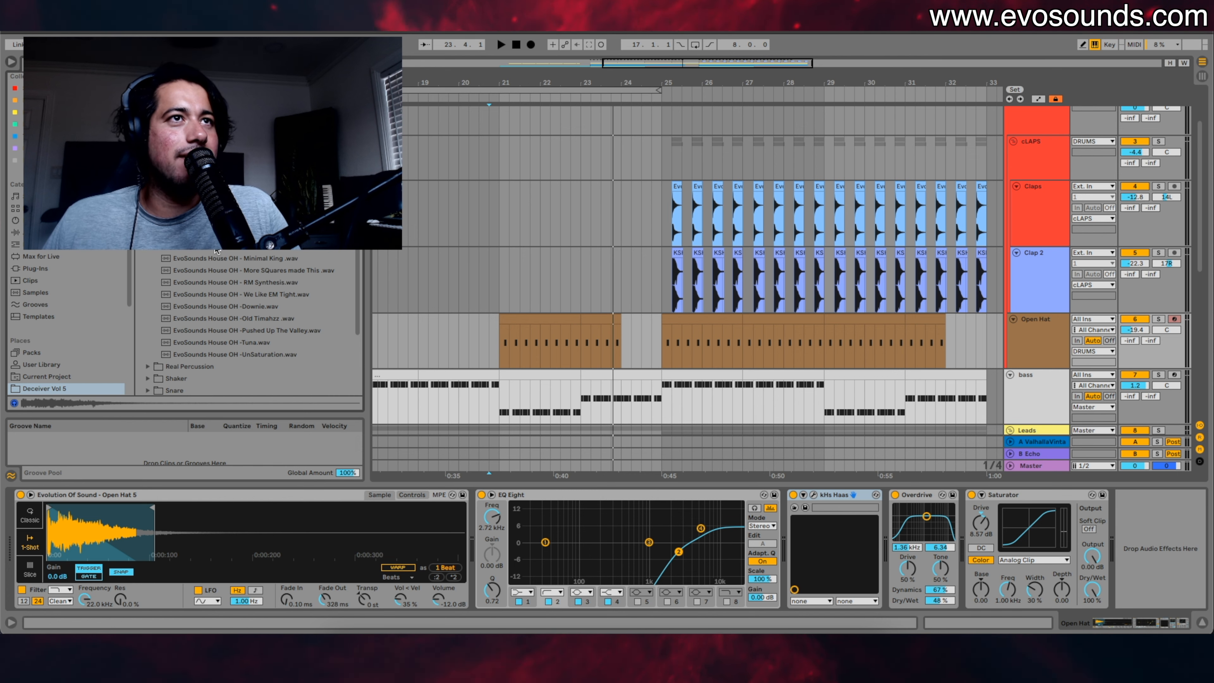
{"action": "scroll", "coordinate": [217, 254], "scroll_direction": "down", "scroll_amount": 1}
{"action": "left_click_drag", "start_coordinate": [217, 228], "coordinate": [189, 534]}
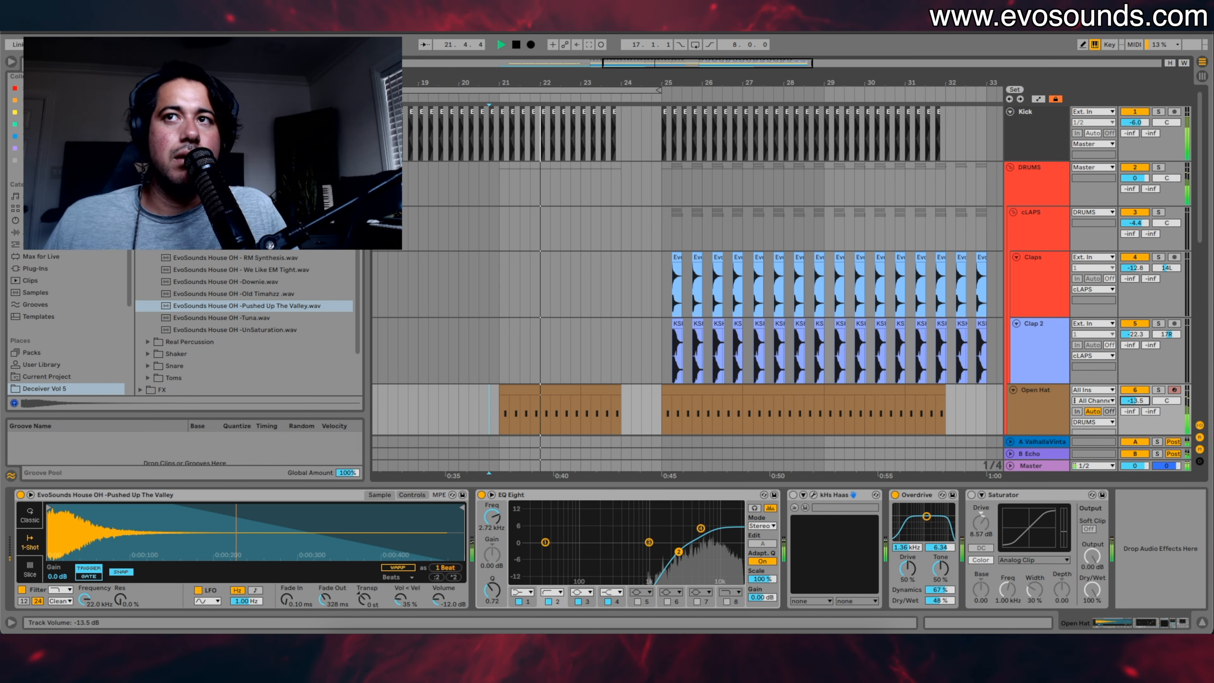
Step: Set the Open Hat track's volume to -14.7 dB while the section plays
{"action": "scroll", "coordinate": [902, 381], "scroll_direction": "down", "scroll_amount": 2}
{"action": "scroll", "coordinate": [902, 382], "scroll_direction": "down", "scroll_amount": 1}
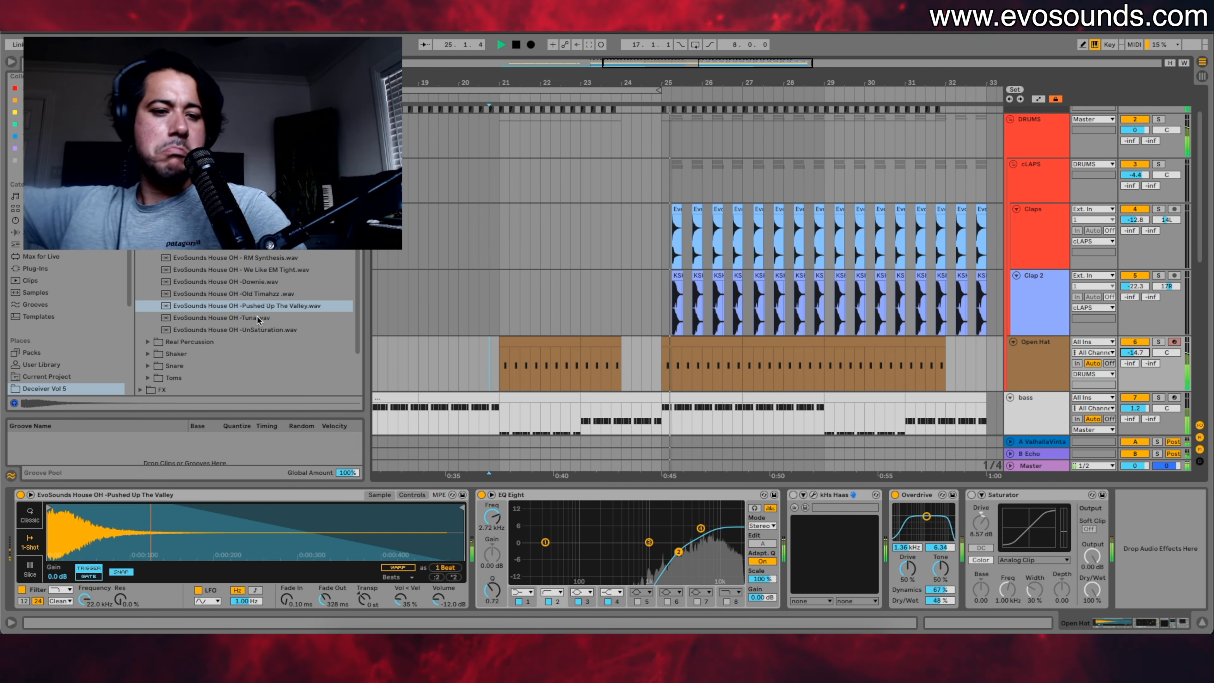
{"action": "scroll", "coordinate": [538, 274], "scroll_direction": "down", "scroll_amount": 4}
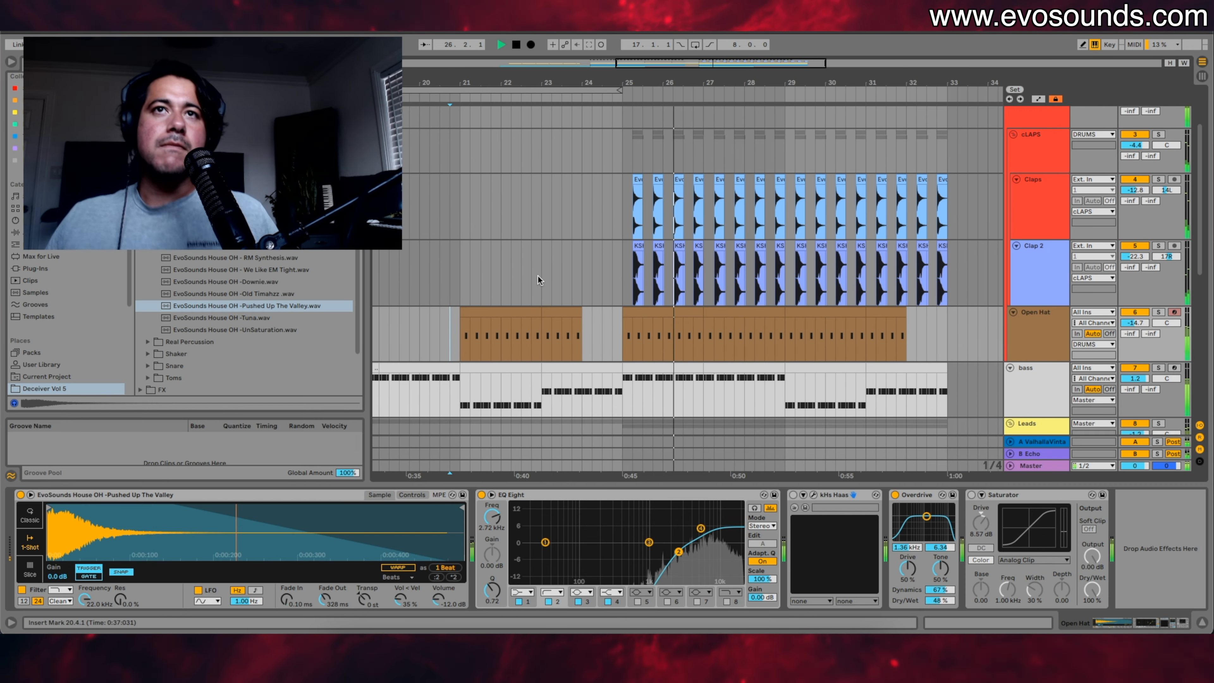
{"action": "scroll", "coordinate": [1029, 234], "scroll_direction": "up", "scroll_amount": 1}
Step: Raise the low cut in the cLAPS group's EQ Eight to 310 Hz and set the group's volume to -4.9 dB
{"action": "left_click", "coordinate": [1037, 167]}
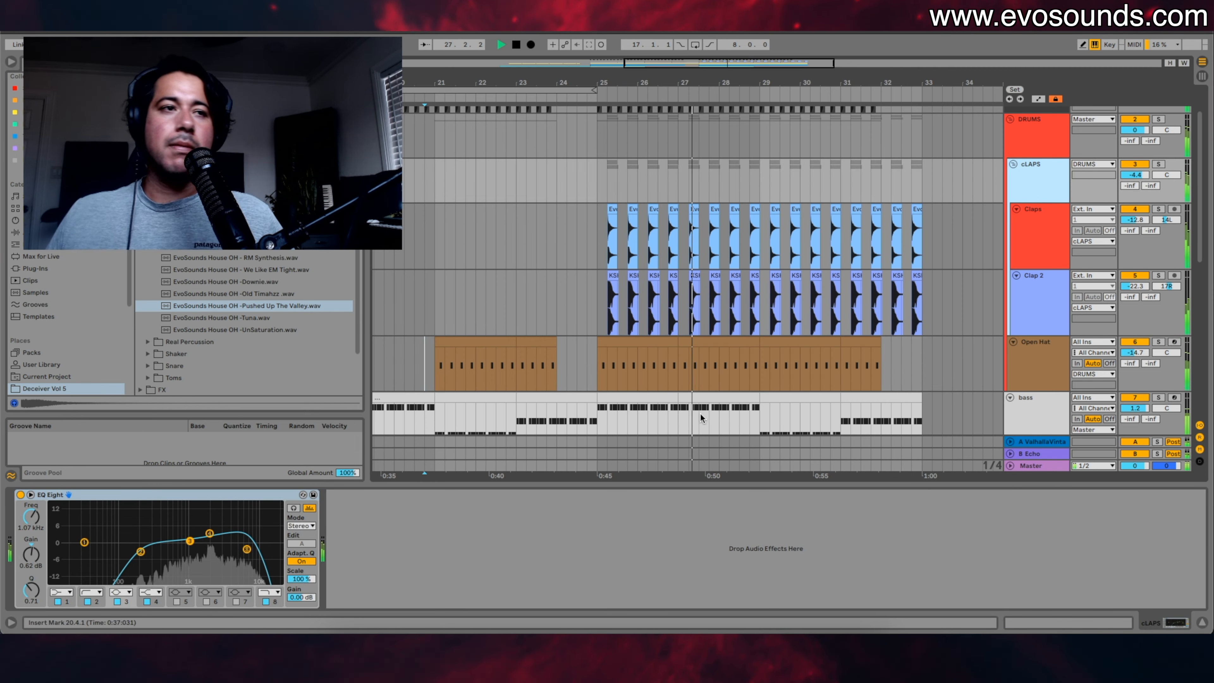
{"action": "left_click_drag", "start_coordinate": [140, 551], "coordinate": [153, 553]}
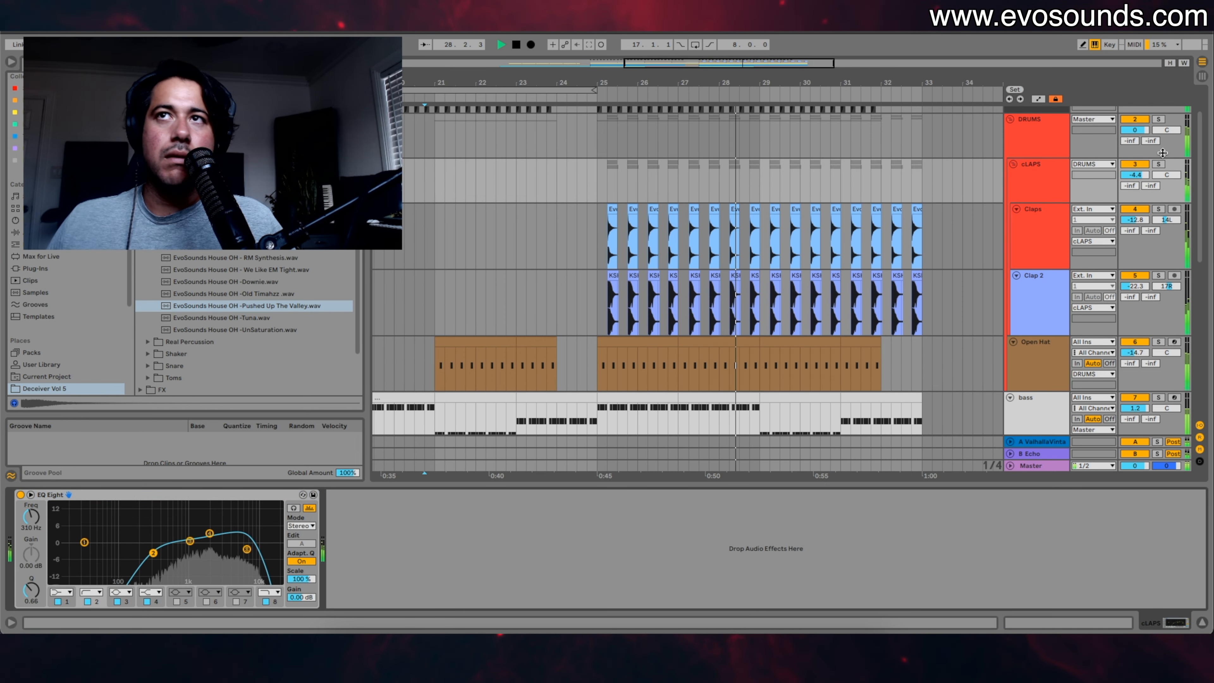
{"action": "left_click", "coordinate": [1135, 175]}
{"action": "left_click_drag", "start_coordinate": [1136, 174], "coordinate": [1136, 180]}
Step: Solo the DRUMS group and play the drums from around bar 25
{"action": "left_click", "coordinate": [1159, 118]}
{"action": "left_click", "coordinate": [1061, 142]}
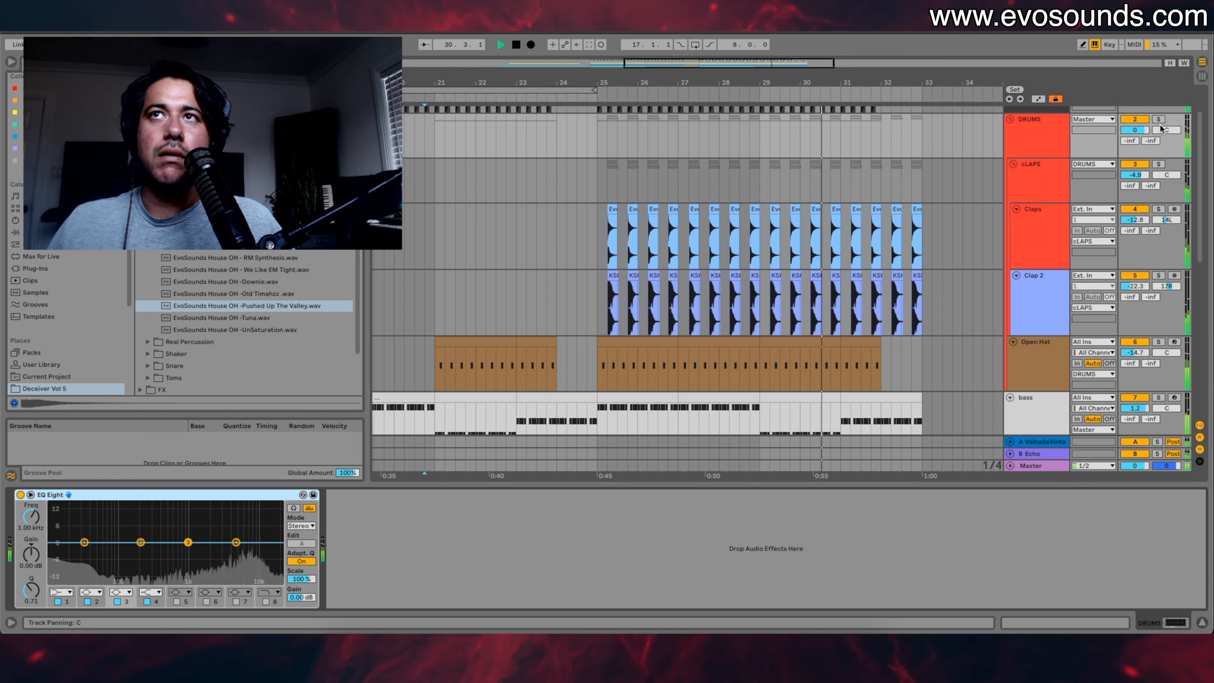
{"action": "left_click", "coordinate": [601, 180]}
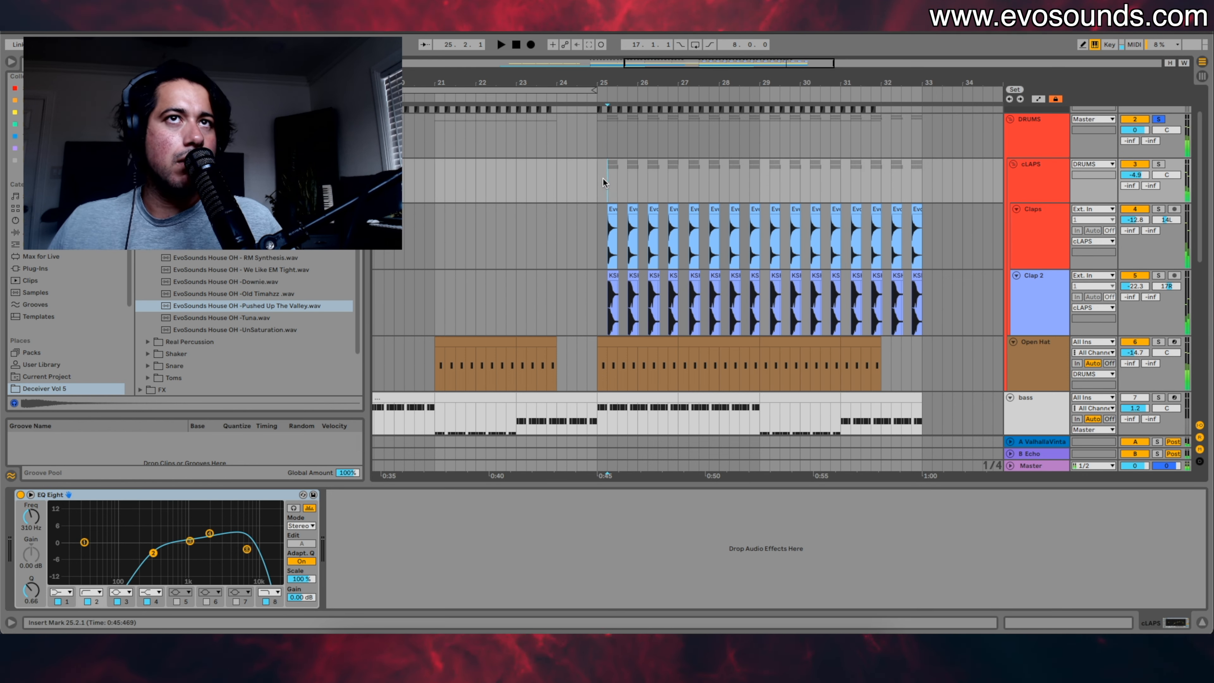
{"action": "scroll", "coordinate": [628, 422], "scroll_direction": "up", "scroll_amount": 1}
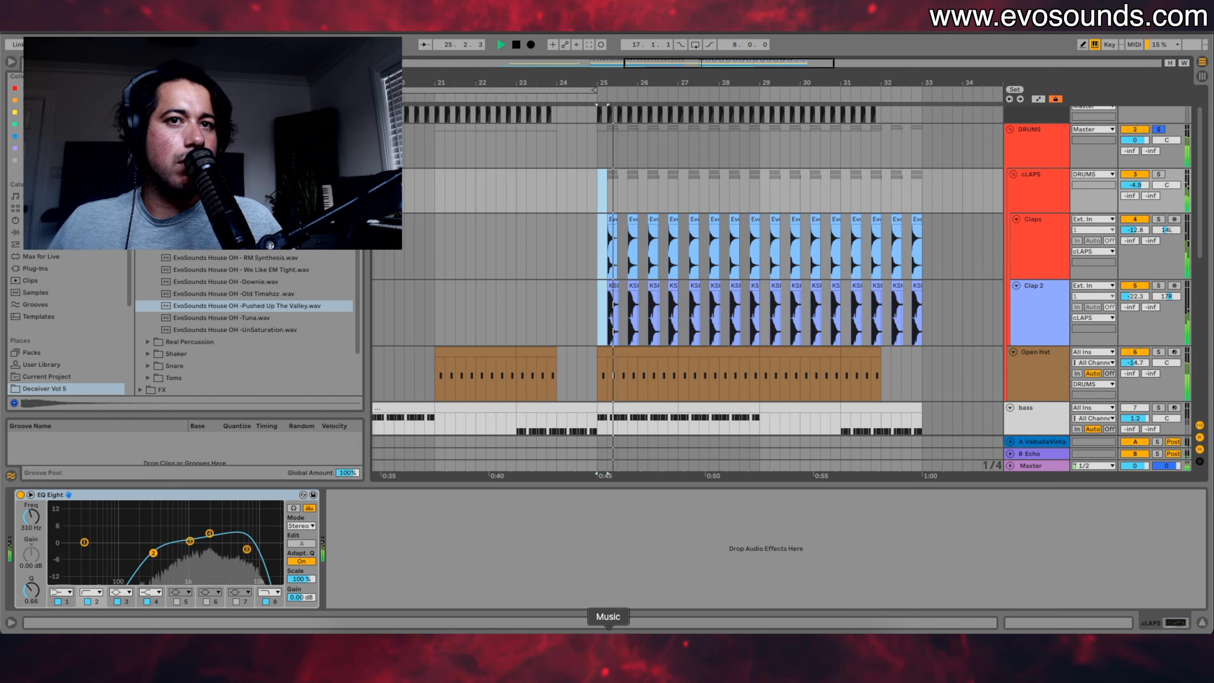
Step: Bypass the Overdrive on the Open Hat track and set the track volume to -10.8 dB
{"action": "left_click", "coordinate": [1018, 382]}
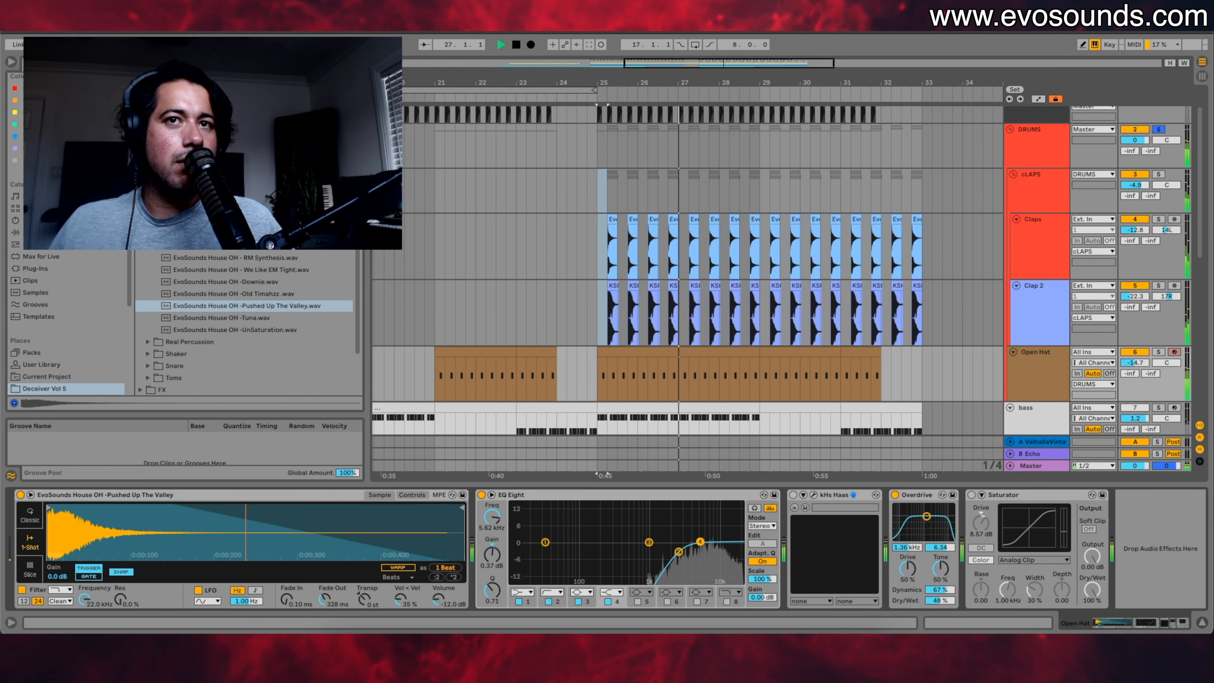
{"action": "left_click", "coordinate": [895, 496]}
{"action": "left_click", "coordinate": [1158, 352]}
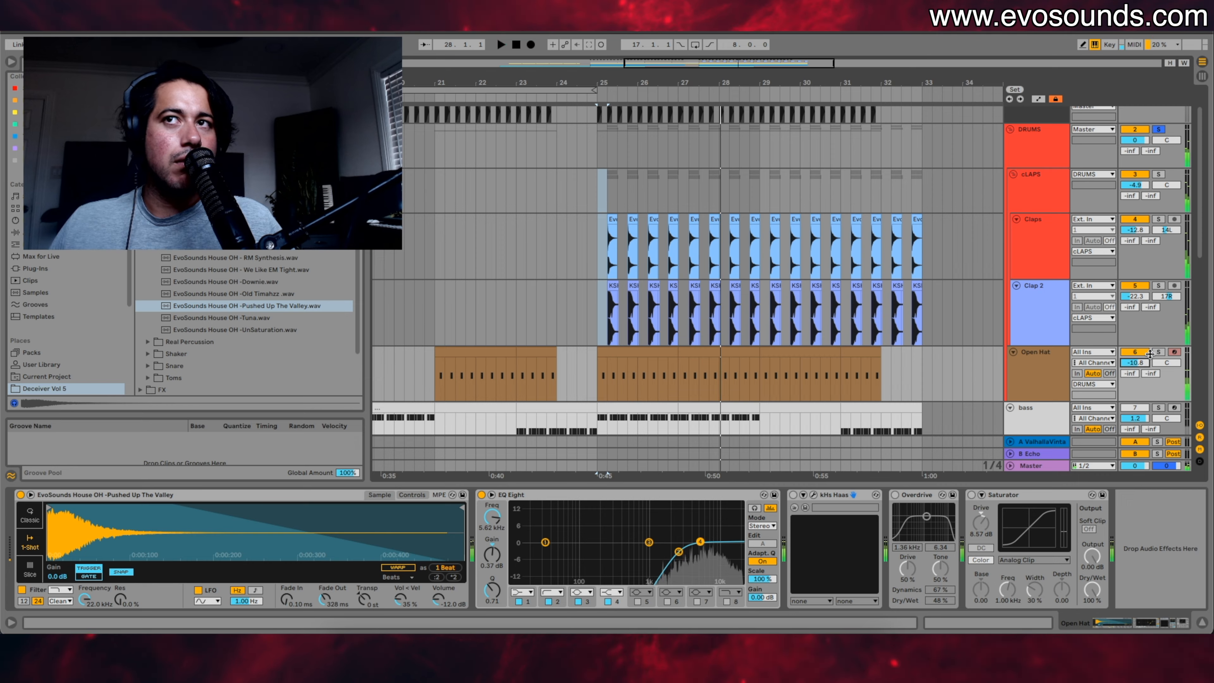
{"action": "key", "text": "space"}
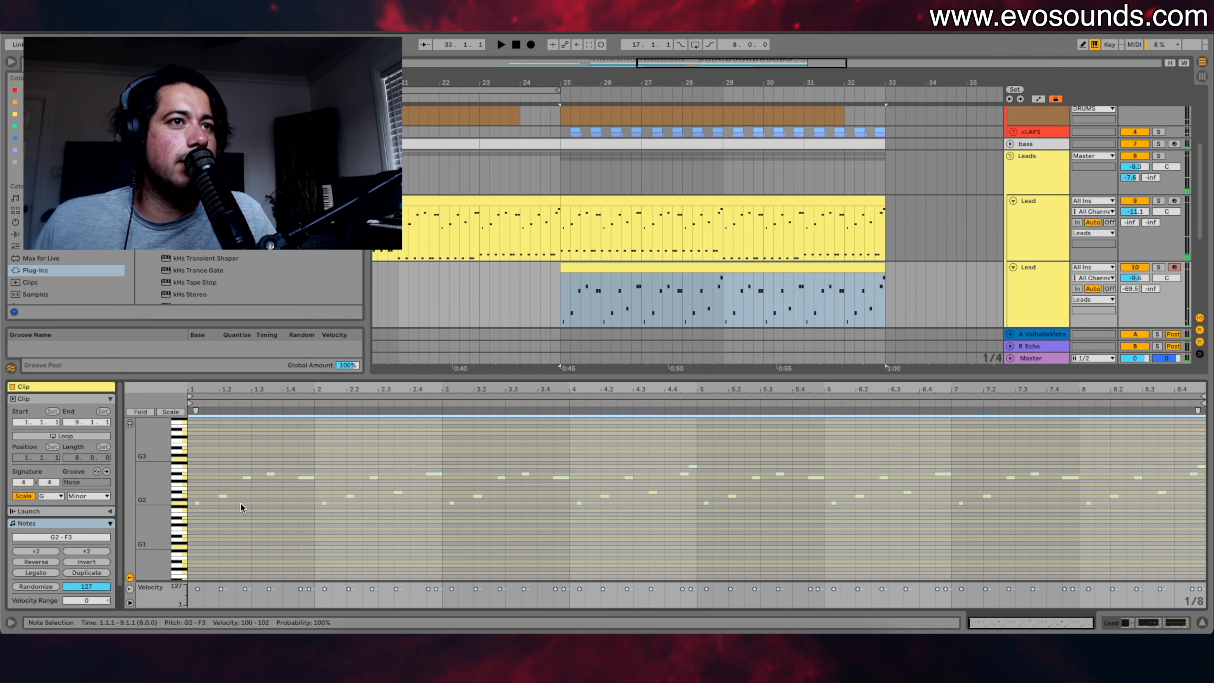
Step: Lengthen all notes in the second Lead clip slightly and set that track's volume to -10.2 dB
{"action": "left_click", "coordinate": [204, 505]}
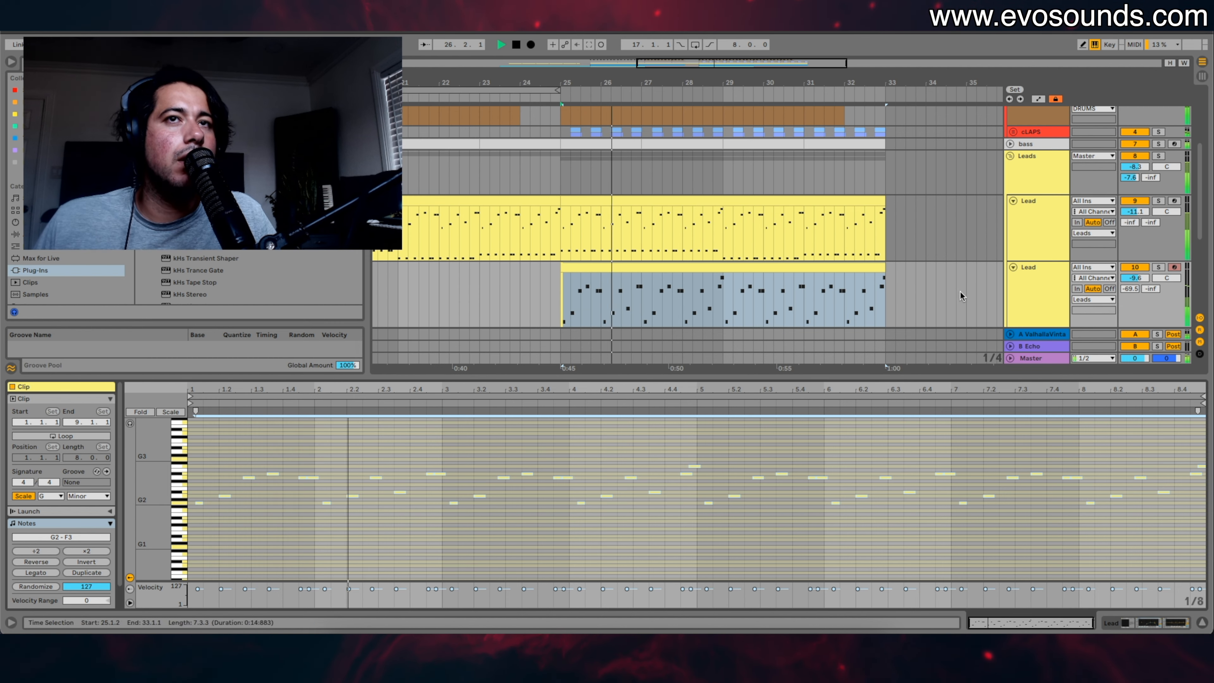
{"action": "left_click", "coordinate": [1062, 283]}
{"action": "left_click_drag", "start_coordinate": [1145, 278], "coordinate": [1145, 287]}
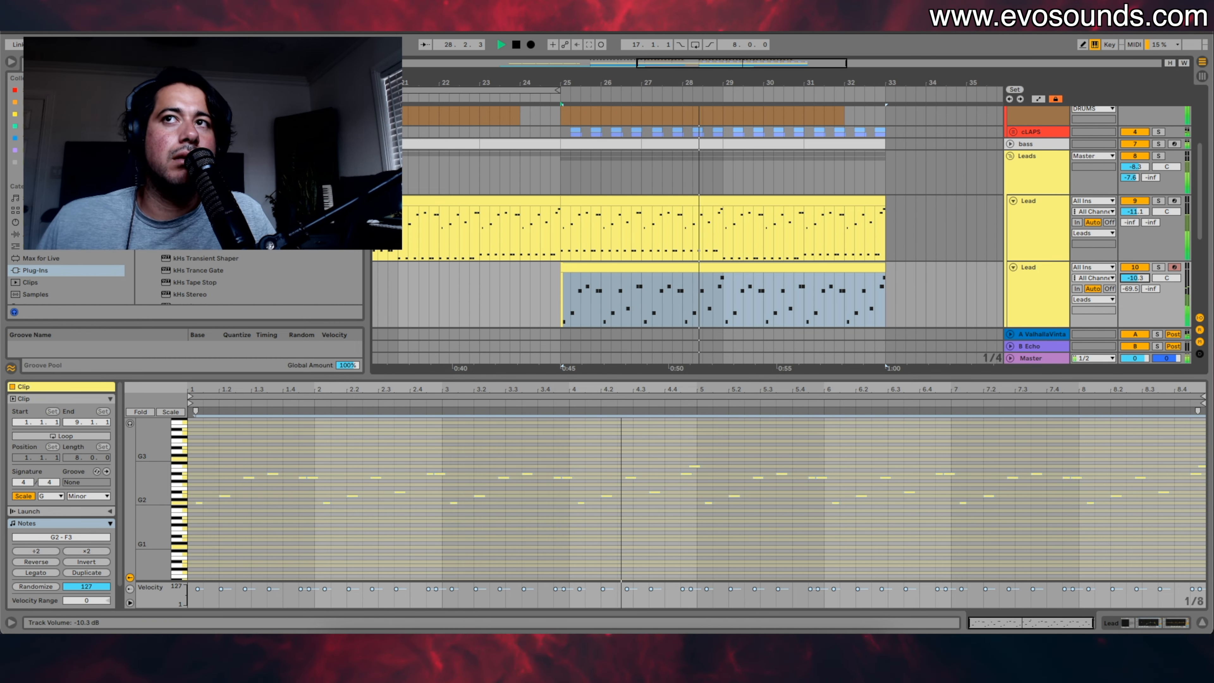
{"action": "scroll", "coordinate": [1141, 166], "scroll_direction": "down", "scroll_amount": 2}
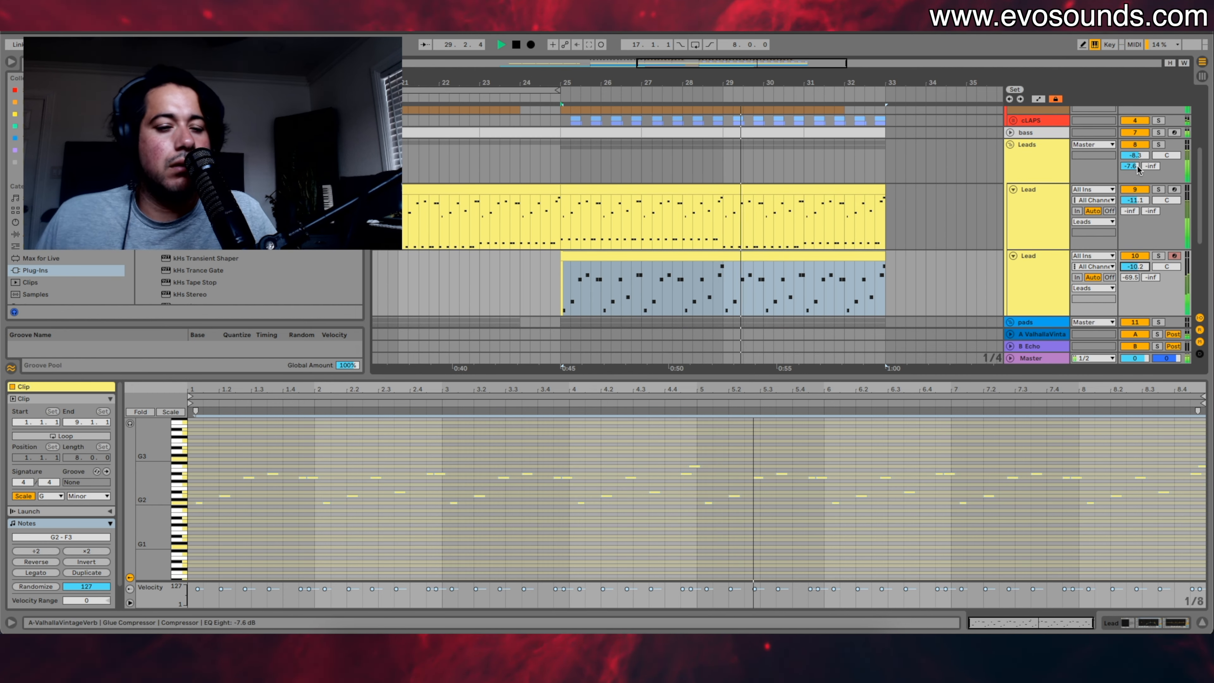
Step: Collapse the Leads group and shrink the clip view to give the arrangement more room
{"action": "left_click", "coordinate": [1010, 143]}
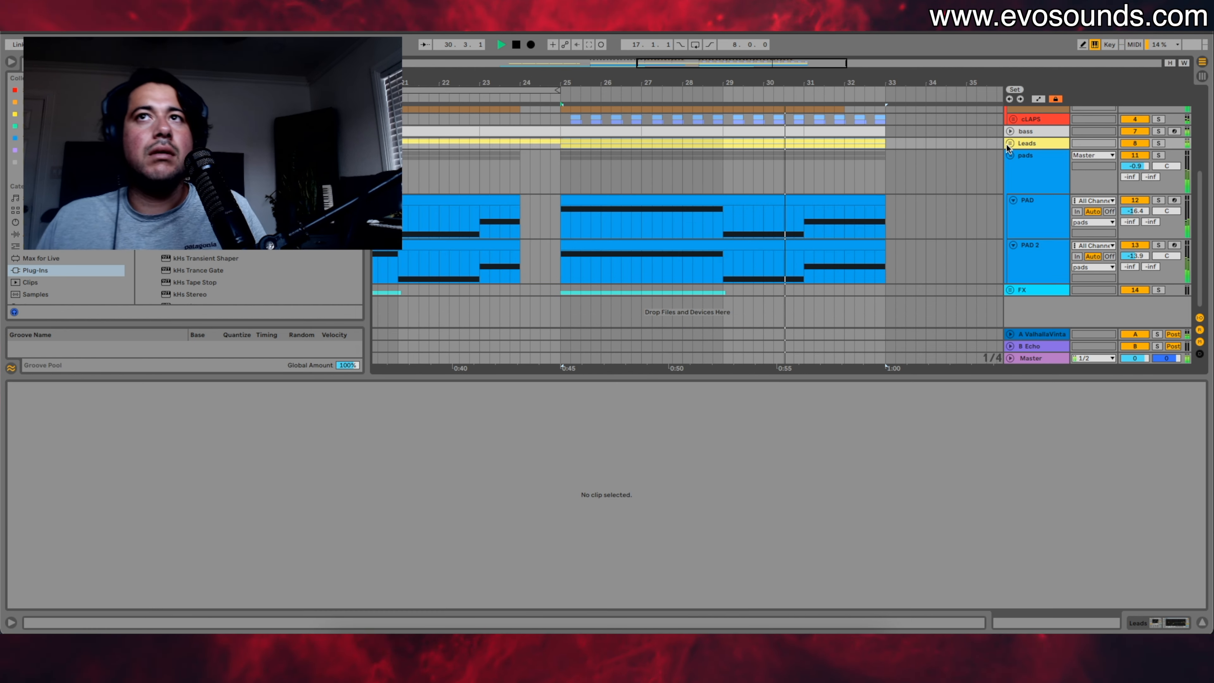
{"action": "scroll", "coordinate": [902, 234], "scroll_direction": "up", "scroll_amount": 5}
{"action": "scroll", "coordinate": [902, 234], "scroll_direction": "down", "scroll_amount": 2}
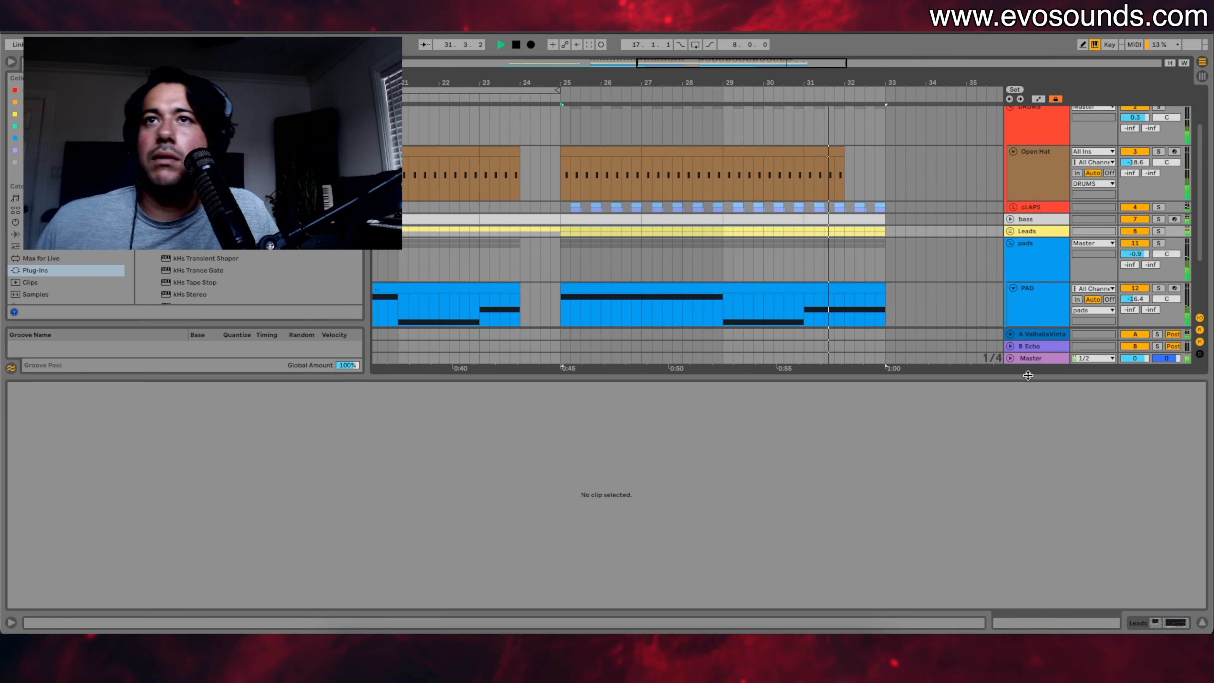
{"action": "left_click_drag", "start_coordinate": [1028, 376], "coordinate": [1028, 484]}
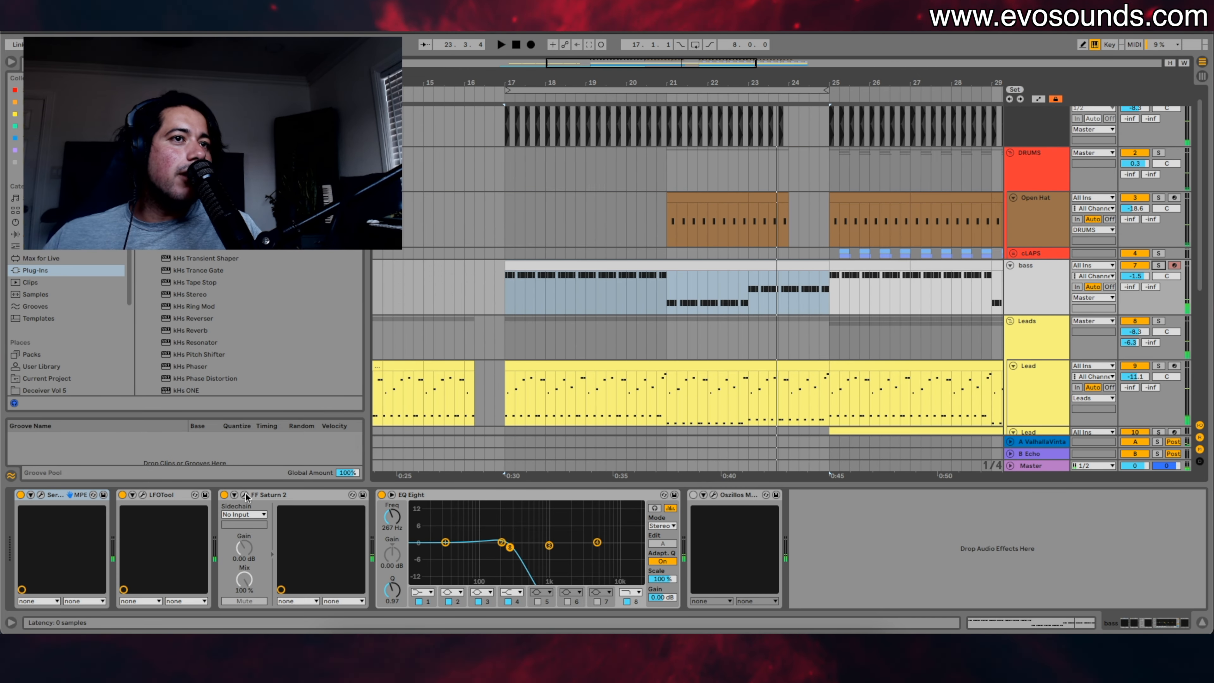
Step: Remove FF Saturn 2 from the bass track's device chain and play the section from bar 17
{"action": "left_click", "coordinate": [262, 497]}
{"action": "key", "text": "Delete"}
{"action": "key", "text": "space"}
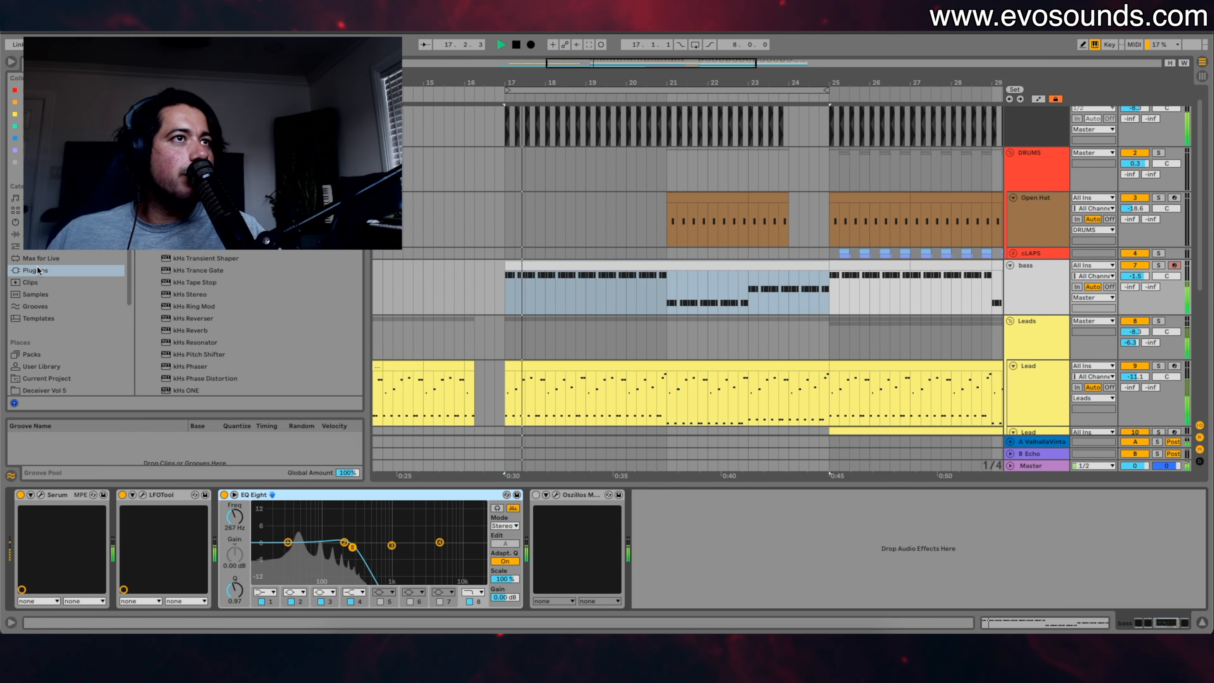
{"action": "left_click", "coordinate": [15, 234]}
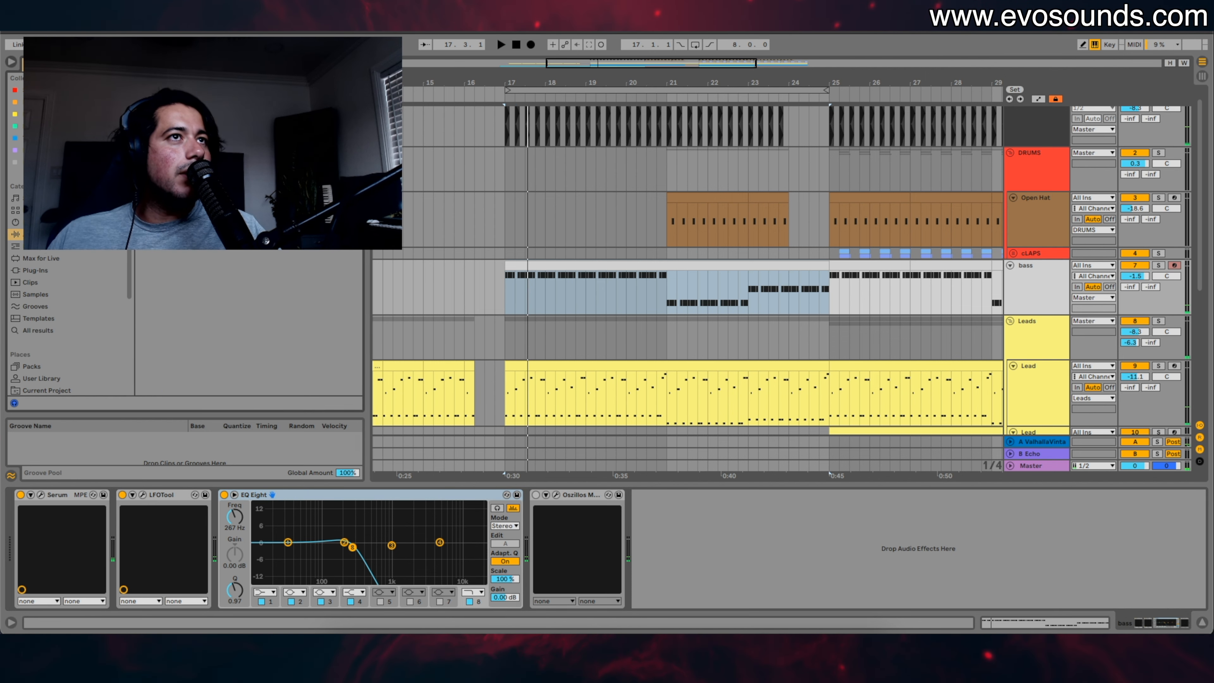
Step: Add a default Saturator after LFOTool on the bass track, set its Drive to 8.00 dB and compare it soloed with the effect bypassed
{"action": "left_click_drag", "start_coordinate": [188, 478], "coordinate": [217, 546]}
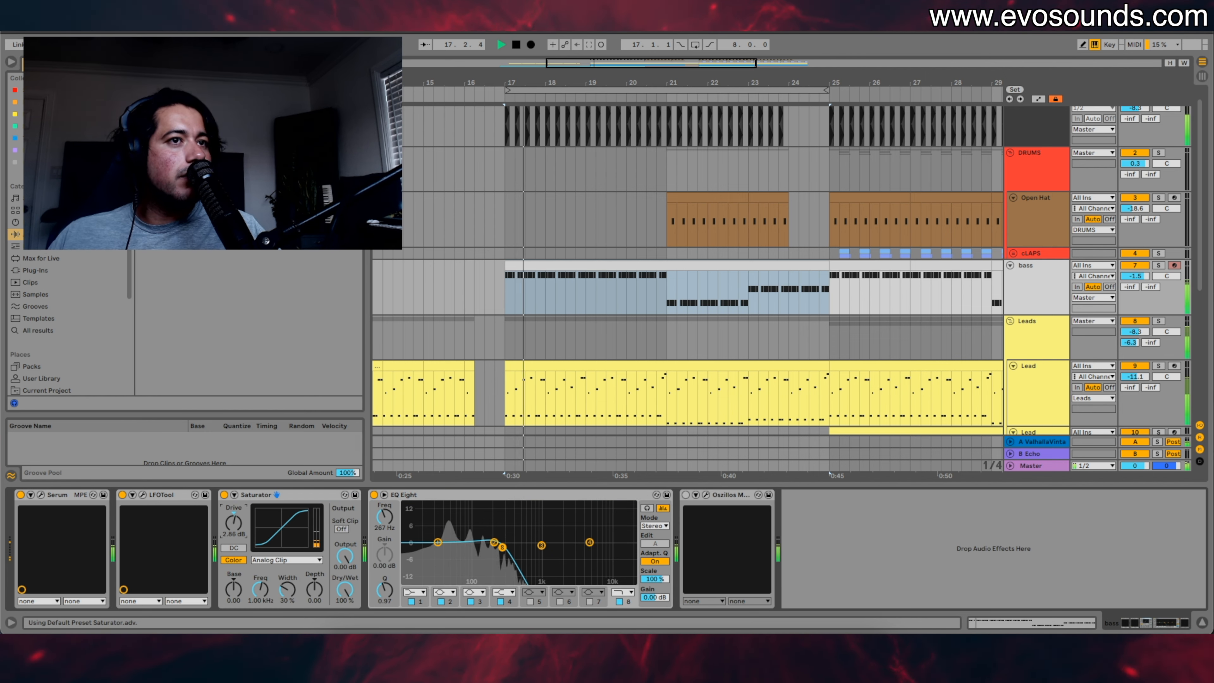
{"action": "key", "text": "space"}
{"action": "left_click", "coordinate": [1159, 265]}
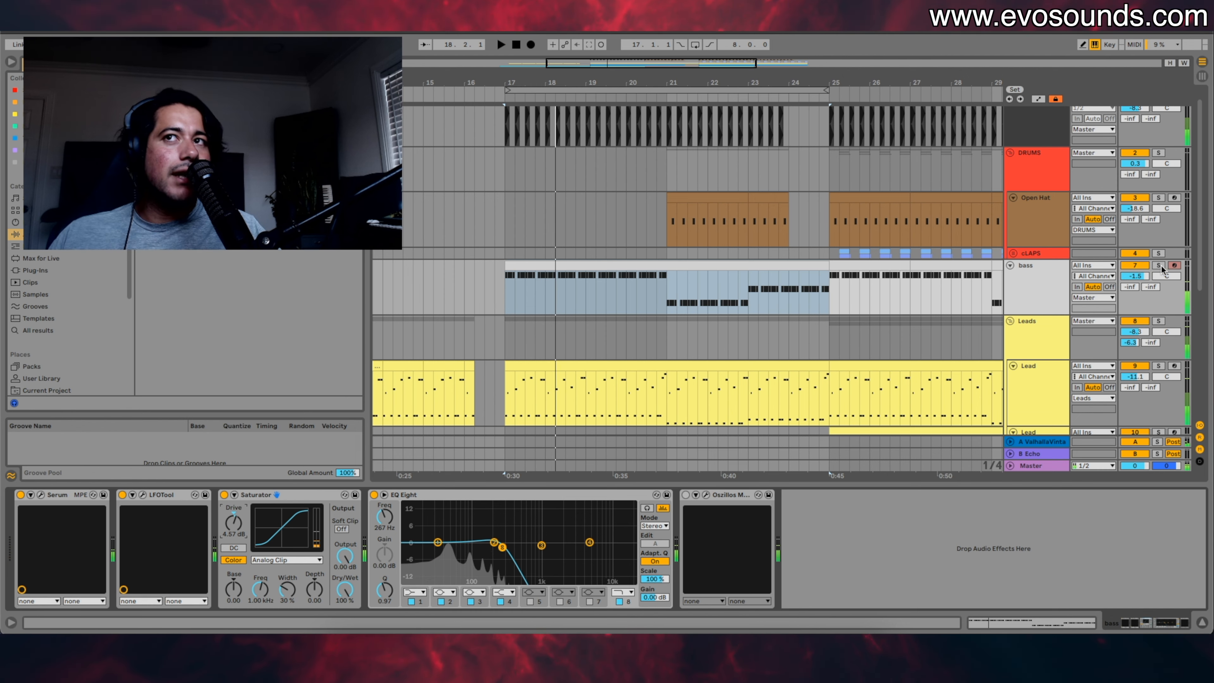
{"action": "left_click_drag", "start_coordinate": [234, 523], "coordinate": [233, 507]}
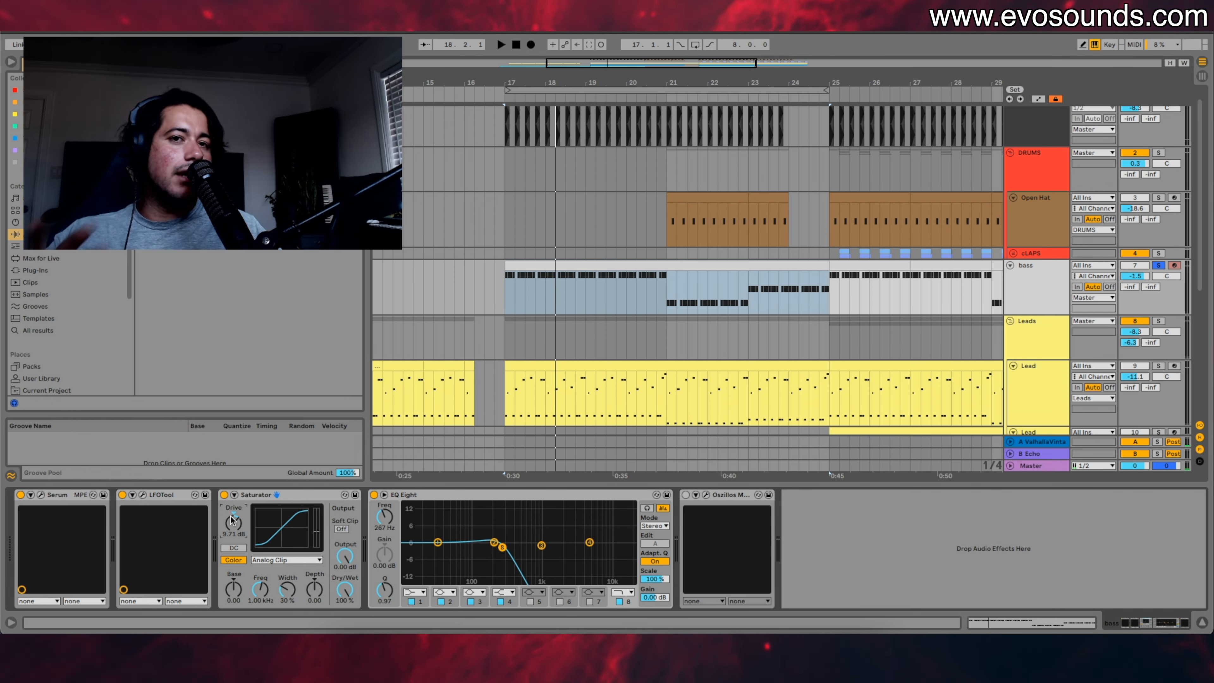
{"action": "key", "text": "space"}
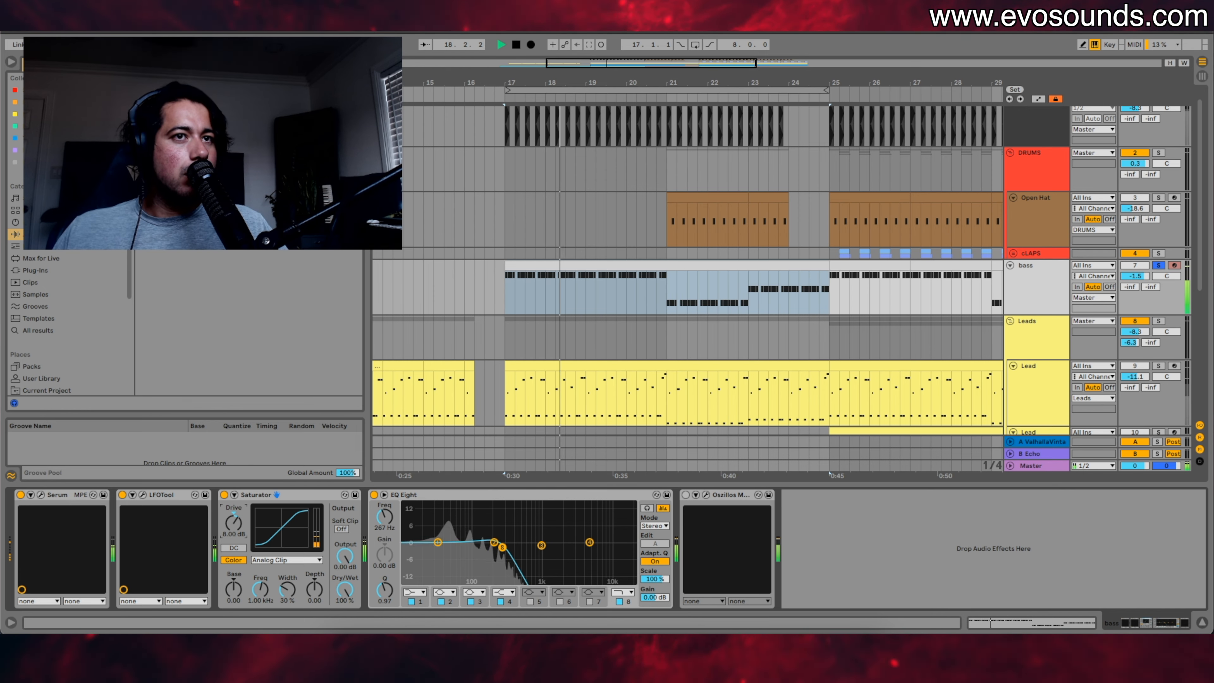
{"action": "left_click", "coordinate": [224, 495]}
{"action": "left_click", "coordinate": [224, 494]}
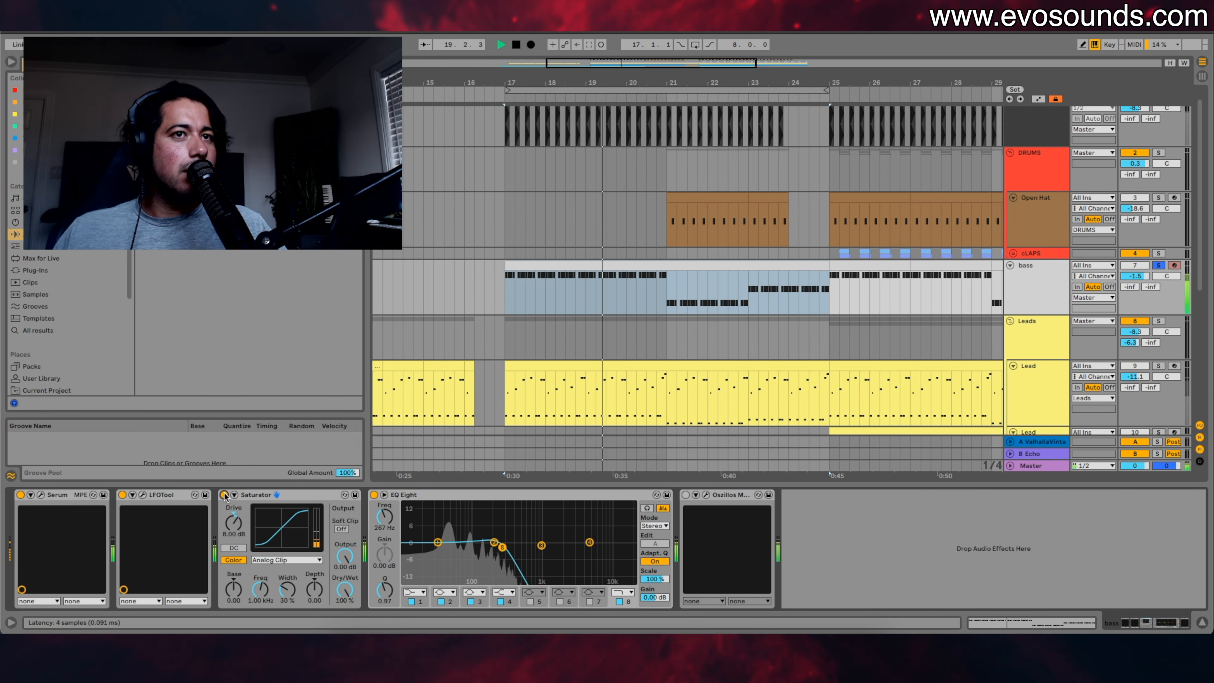
Step: Move LFOTool after EQ Eight in the bass chain and check its volume curve during playback
{"action": "key", "text": "space"}
{"action": "left_click_drag", "start_coordinate": [178, 499], "coordinate": [672, 526]}
{"action": "key", "text": "space"}
{"action": "left_click", "coordinate": [605, 495]}
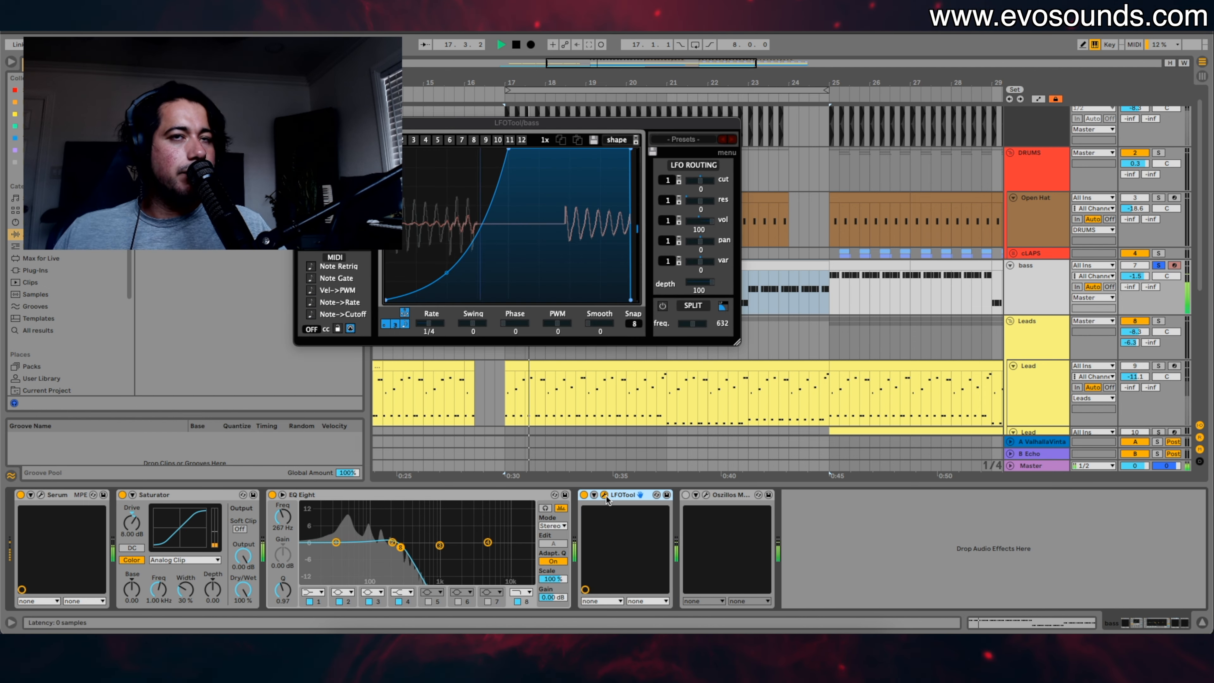
{"action": "key", "text": "space"}
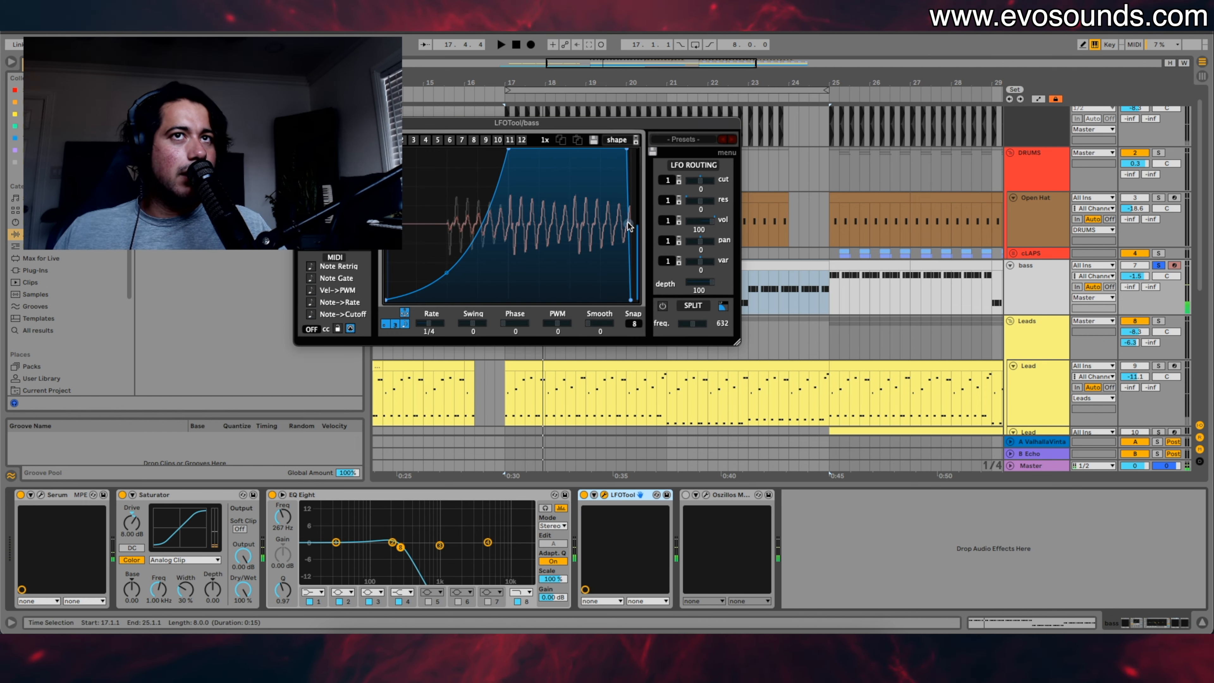
{"action": "key", "text": "space"}
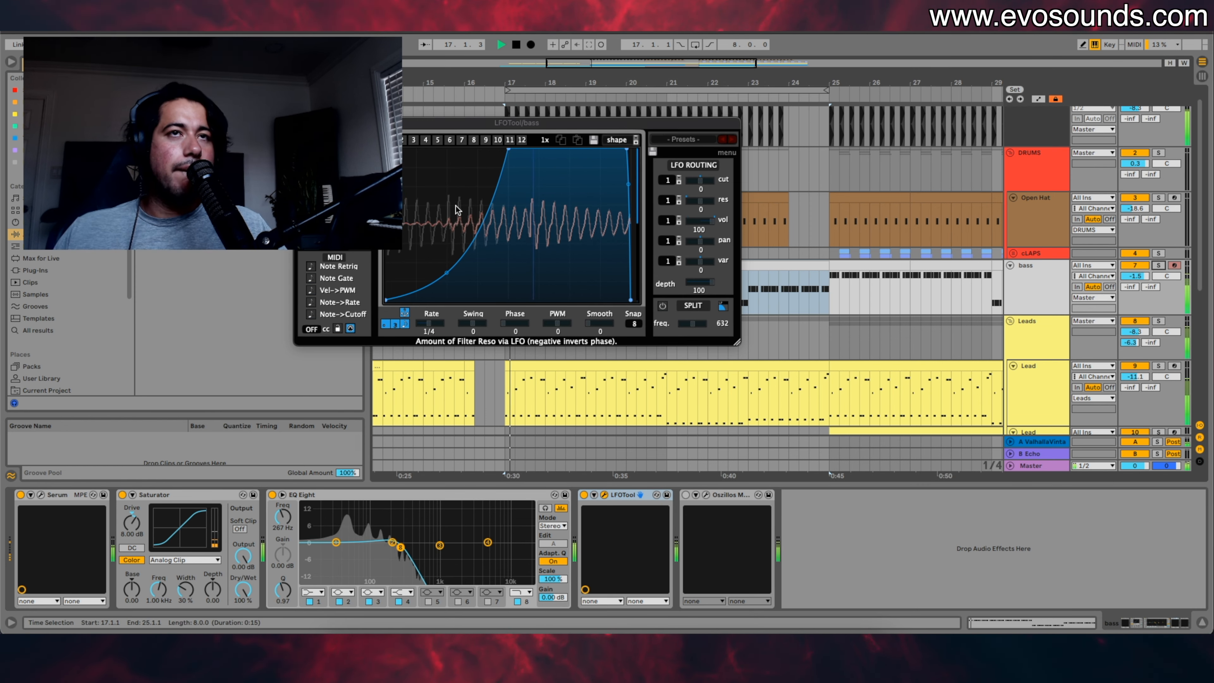
{"action": "left_click", "coordinate": [302, 123]}
{"action": "scroll", "coordinate": [610, 282], "scroll_direction": "left", "scroll_amount": 1}
{"action": "left_click", "coordinate": [610, 282]}
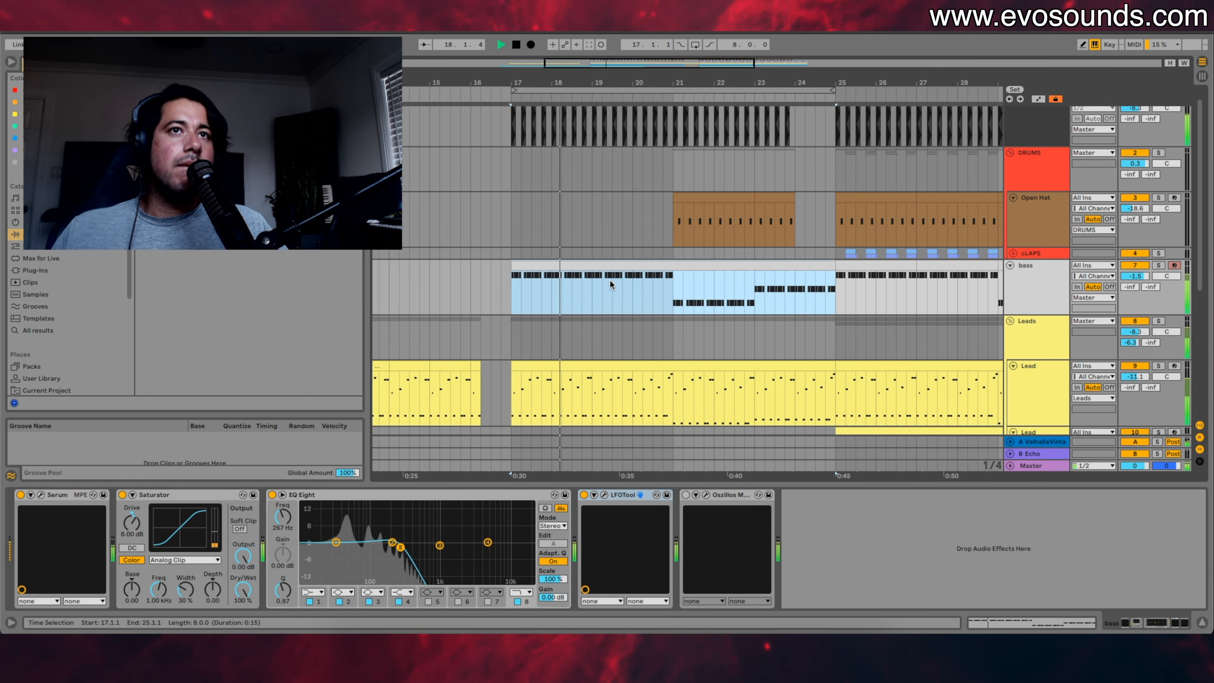
Step: Add a Compressor after EQ Eight on the Leads group and enable its sidechain with Kick as the source
{"action": "key", "text": "Tab"}
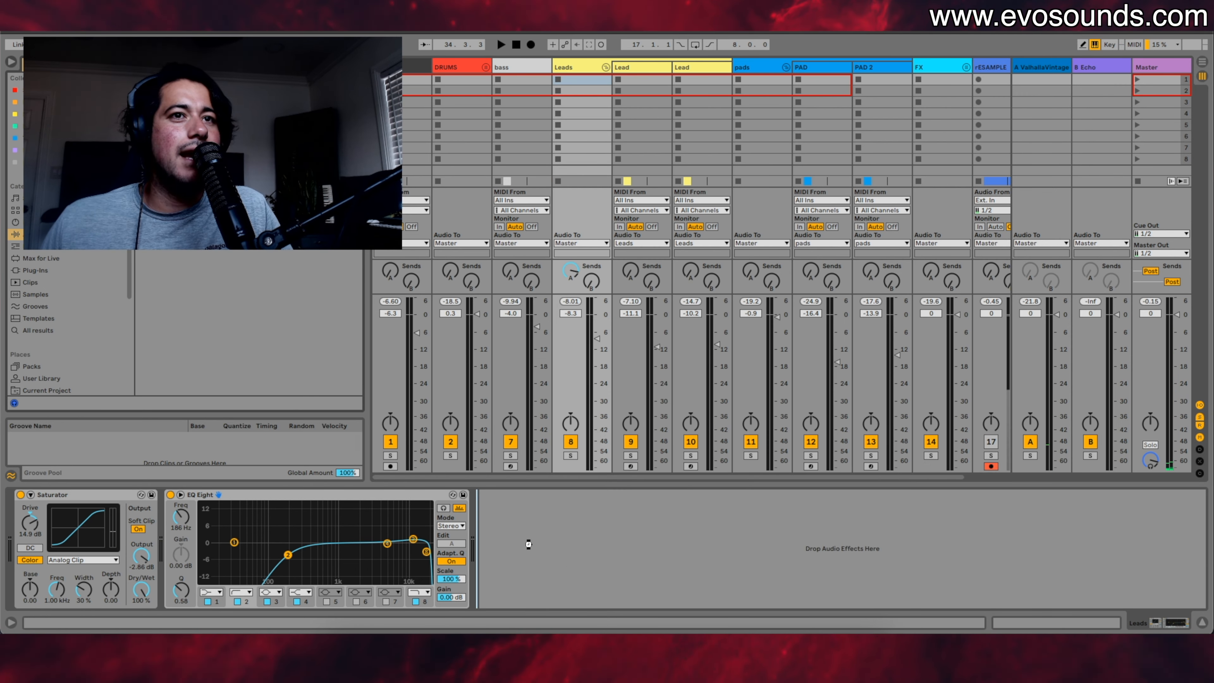
{"action": "key", "text": "ctrl+v"}
{"action": "left_click", "coordinate": [492, 494]}
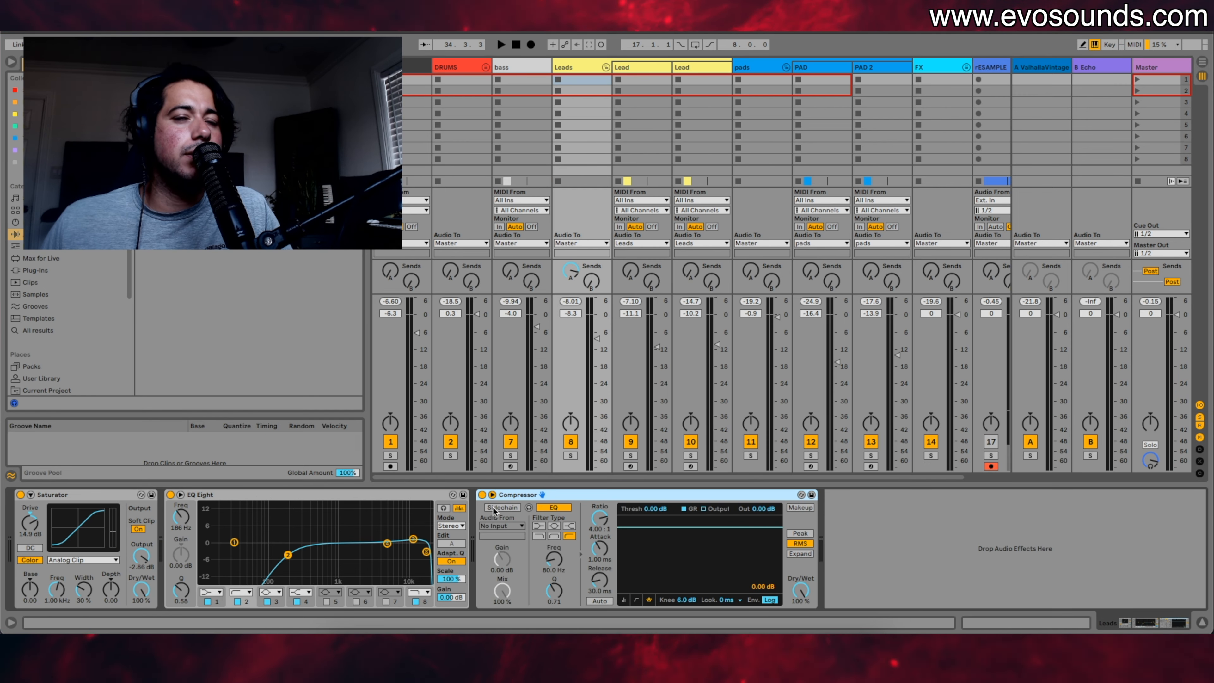
{"action": "left_click", "coordinate": [498, 528]}
{"action": "left_click", "coordinate": [493, 326]}
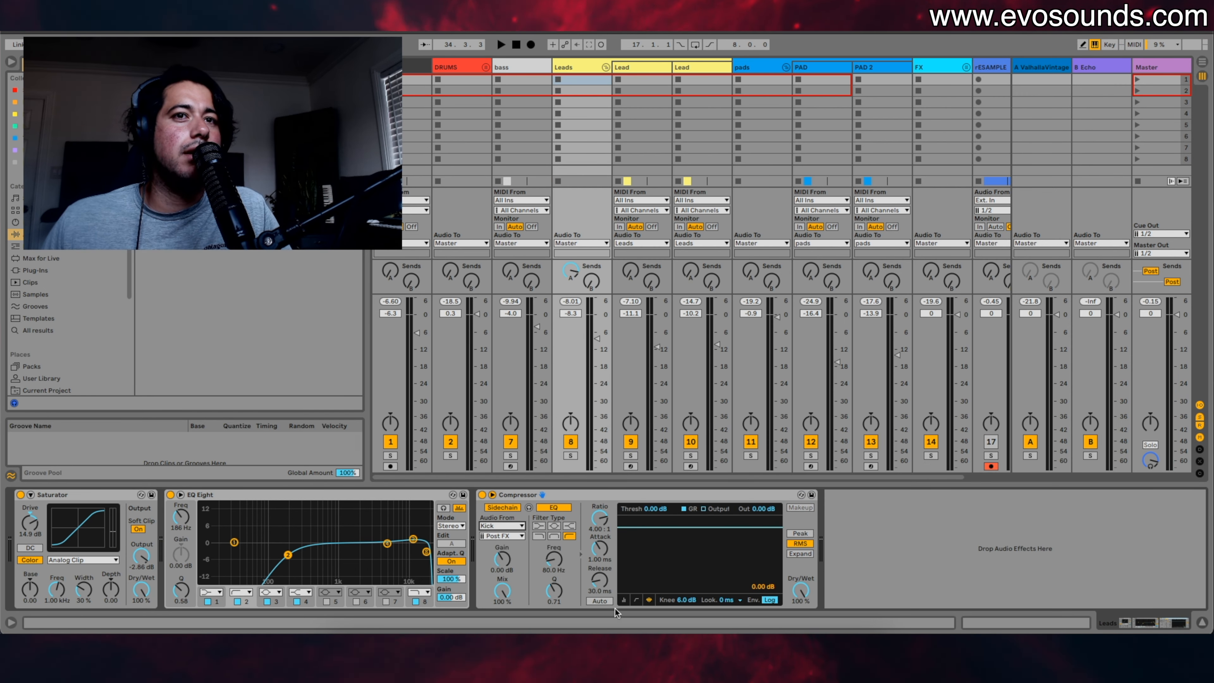
Step: Set the Leads compressor's ratio to inf:1 and lower its threshold to about -18.7 dB during playback
{"action": "key", "text": "space"}
{"action": "left_click_drag", "start_coordinate": [604, 526], "coordinate": [628, 542]}
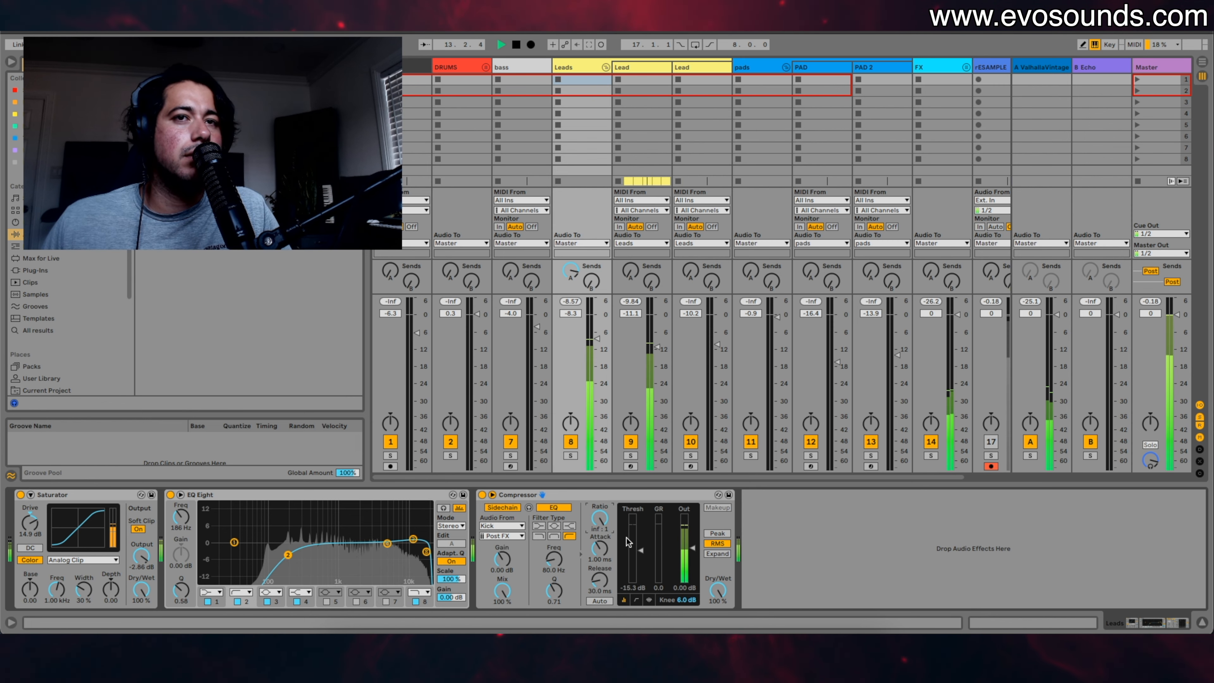
{"action": "key", "text": "space"}
{"action": "key", "text": "Tab"}
Step: Play from bar 17 and set the Leads compressor's sidechain EQ frequency to 551 Hz and threshold to about -19.1 dB
{"action": "scroll", "coordinate": [559, 211], "scroll_direction": "up", "scroll_amount": 5}
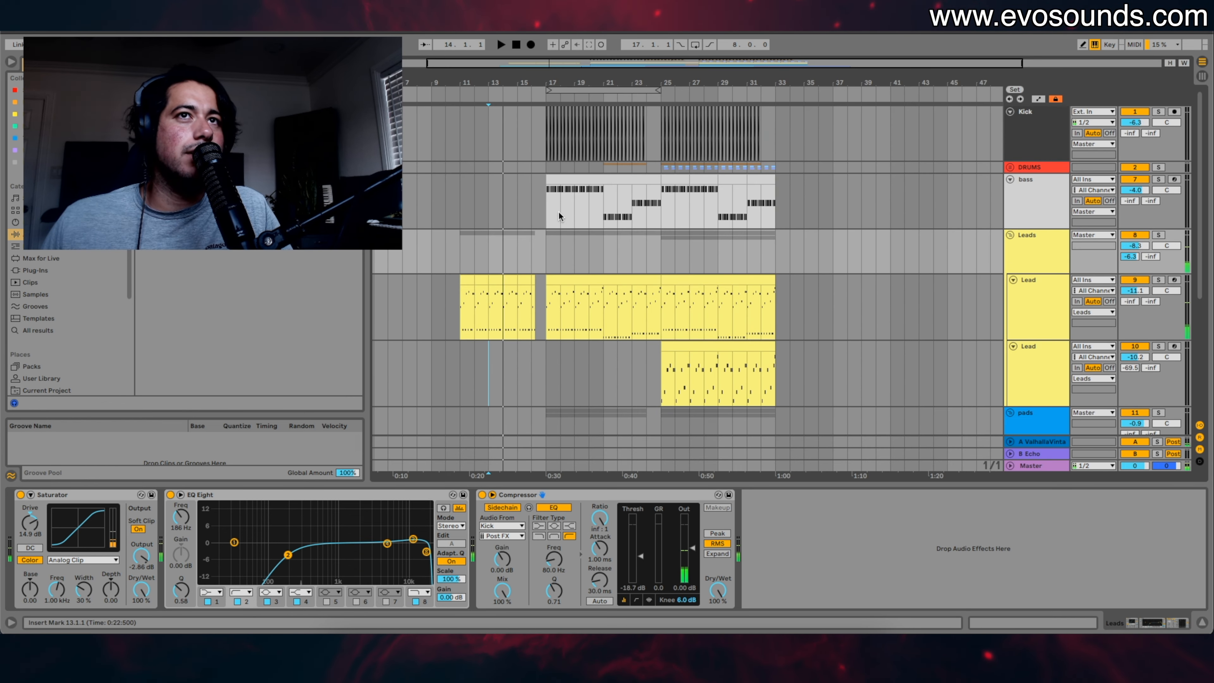
{"action": "left_click", "coordinate": [548, 196]}
{"action": "key", "text": "Tab"}
{"action": "key", "text": "space"}
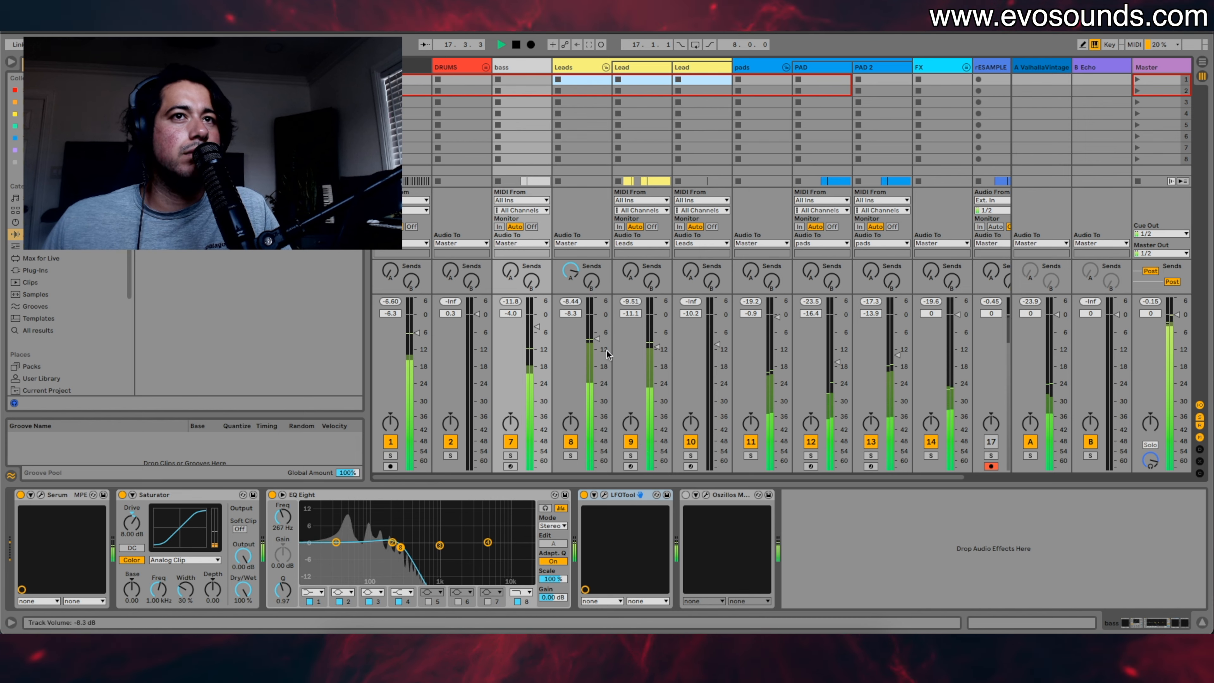
{"action": "left_click", "coordinate": [592, 69]}
{"action": "left_click_drag", "start_coordinate": [641, 551], "coordinate": [641, 538]}
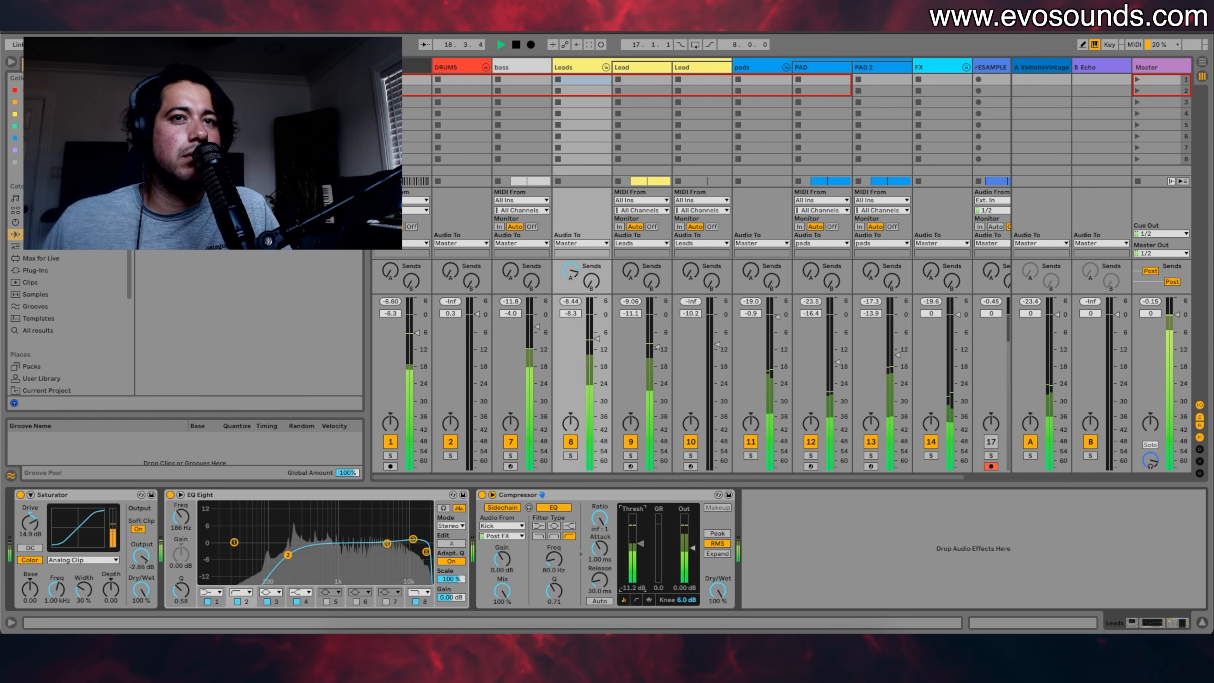
{"action": "left_click_drag", "start_coordinate": [554, 559], "coordinate": [554, 529]}
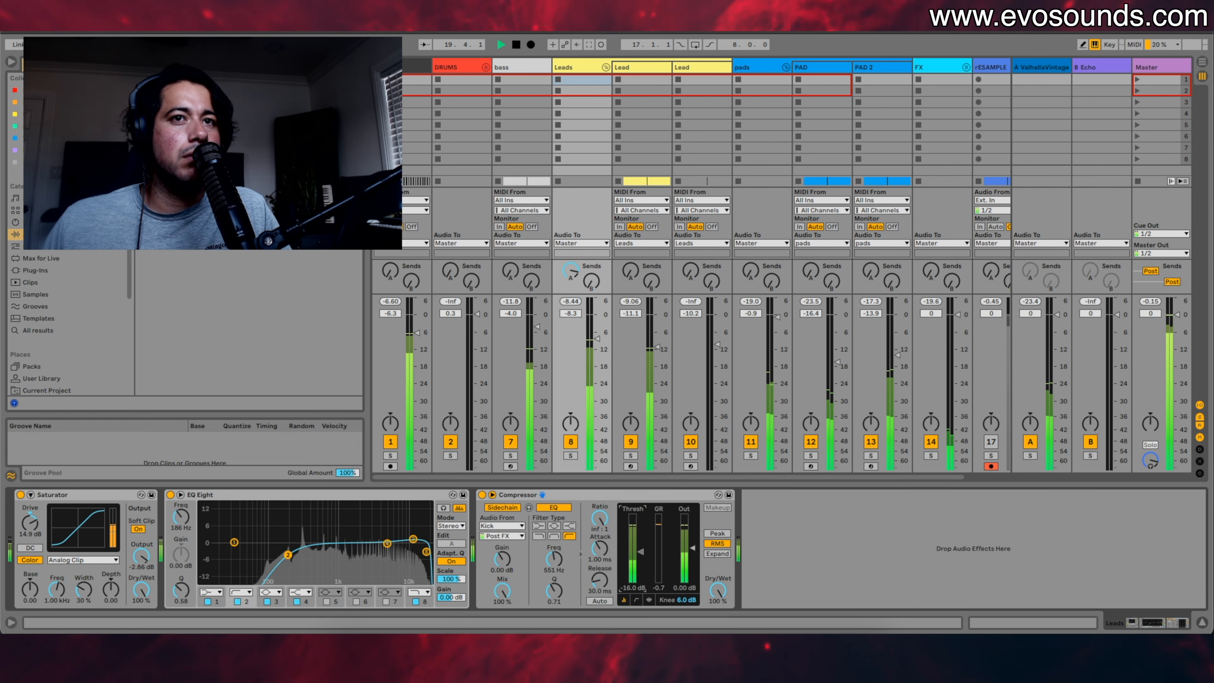
{"action": "left_click_drag", "start_coordinate": [640, 552], "coordinate": [641, 557]}
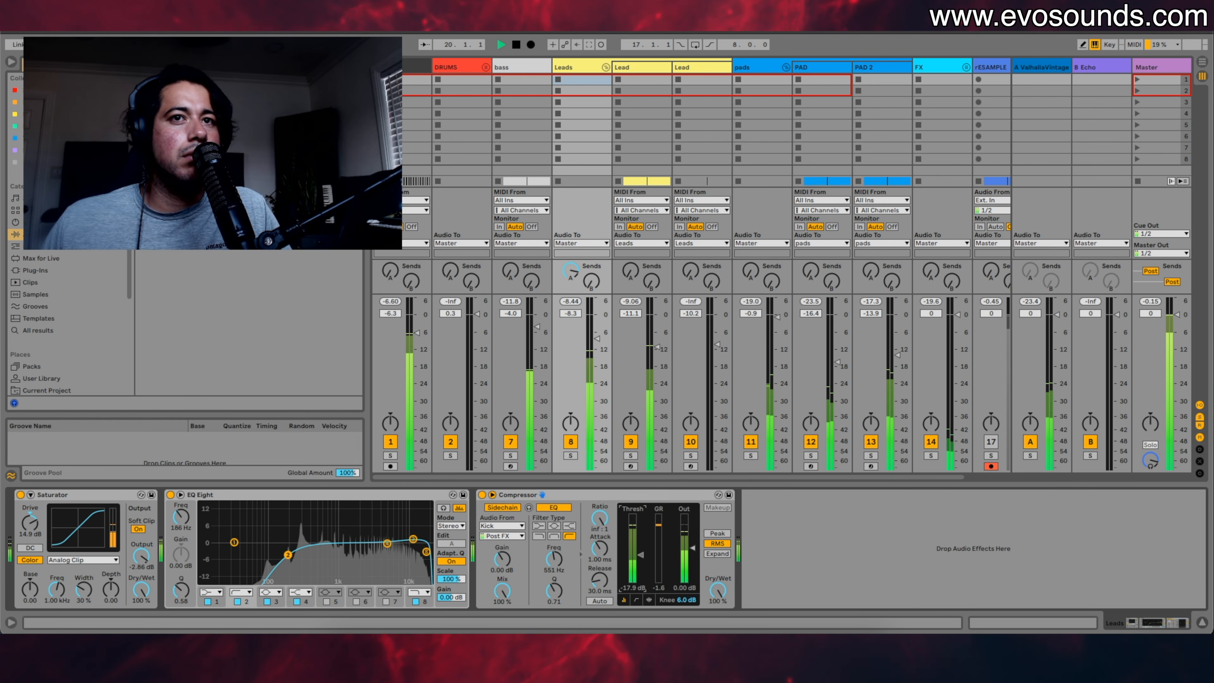
Step: Collapse the Leads group, audition the pads group soloed and lower PAD to -21.0 dB and PAD 2 to -19.5 dB
{"action": "left_click", "coordinate": [605, 67]}
{"action": "left_click", "coordinate": [631, 463]}
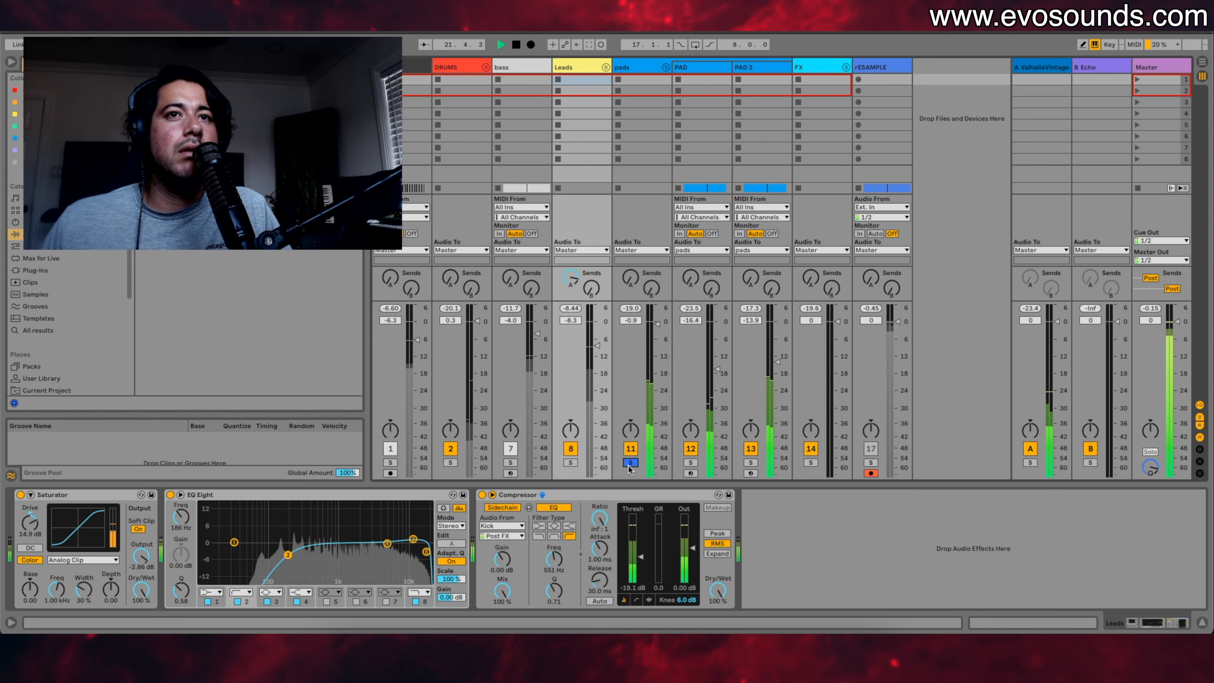
{"action": "left_click", "coordinate": [630, 462]}
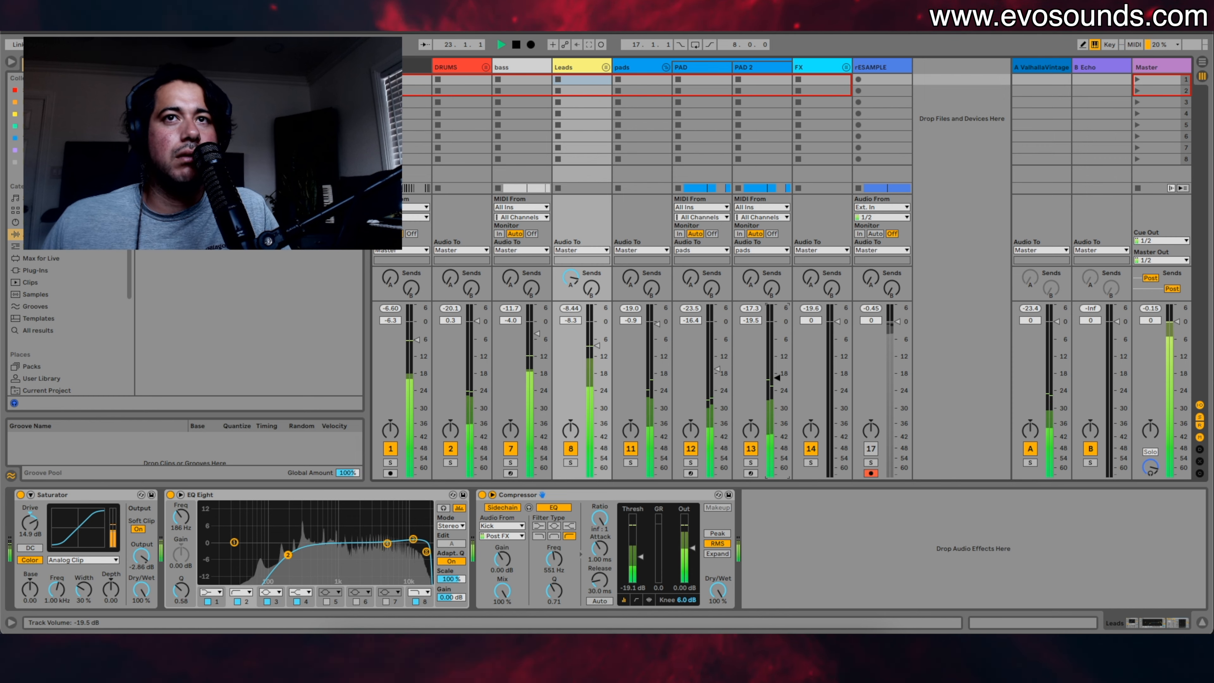
{"action": "left_click", "coordinate": [640, 66]}
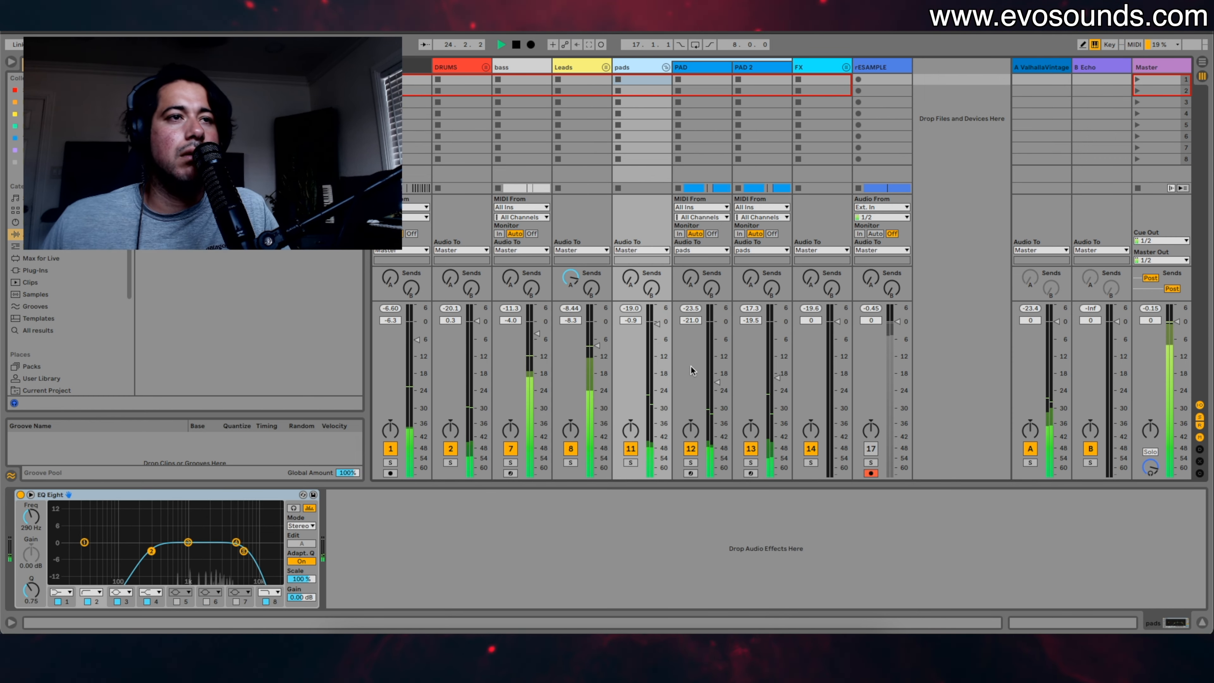
{"action": "left_click", "coordinate": [630, 462]}
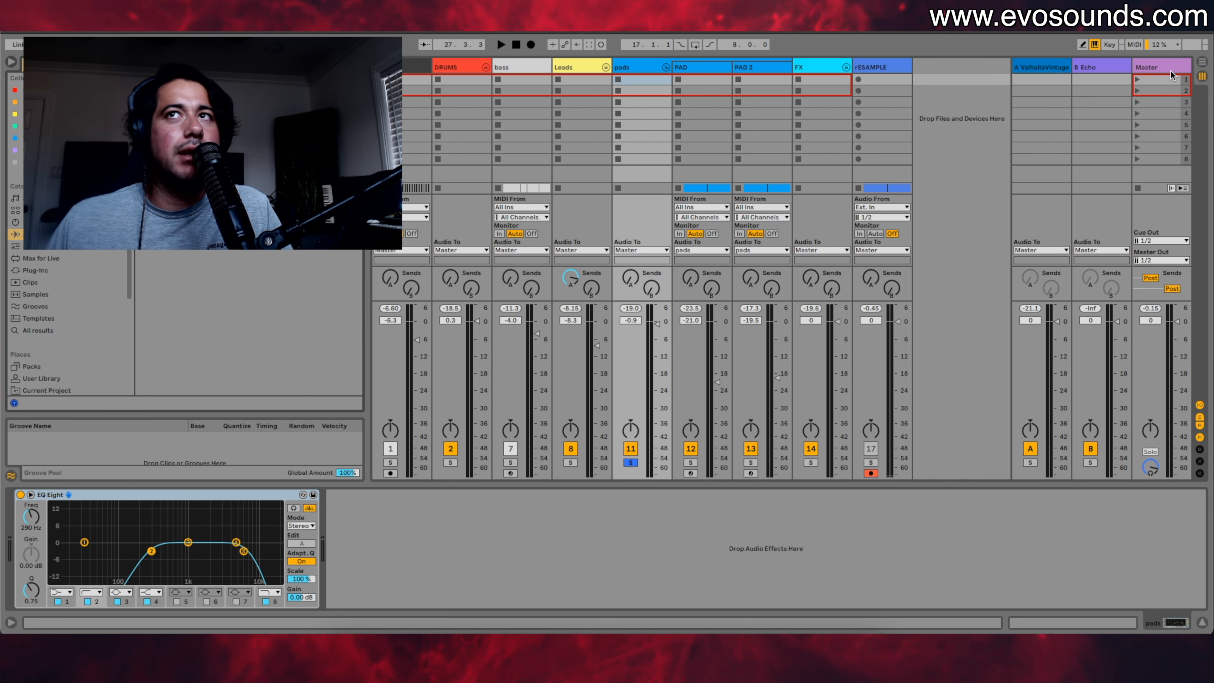
Step: Delete the notes from bar 5 onward in the first PAD clip and extend its G3 note to the clip's end
{"action": "key", "text": "Tab"}
{"action": "left_click", "coordinate": [595, 291]}
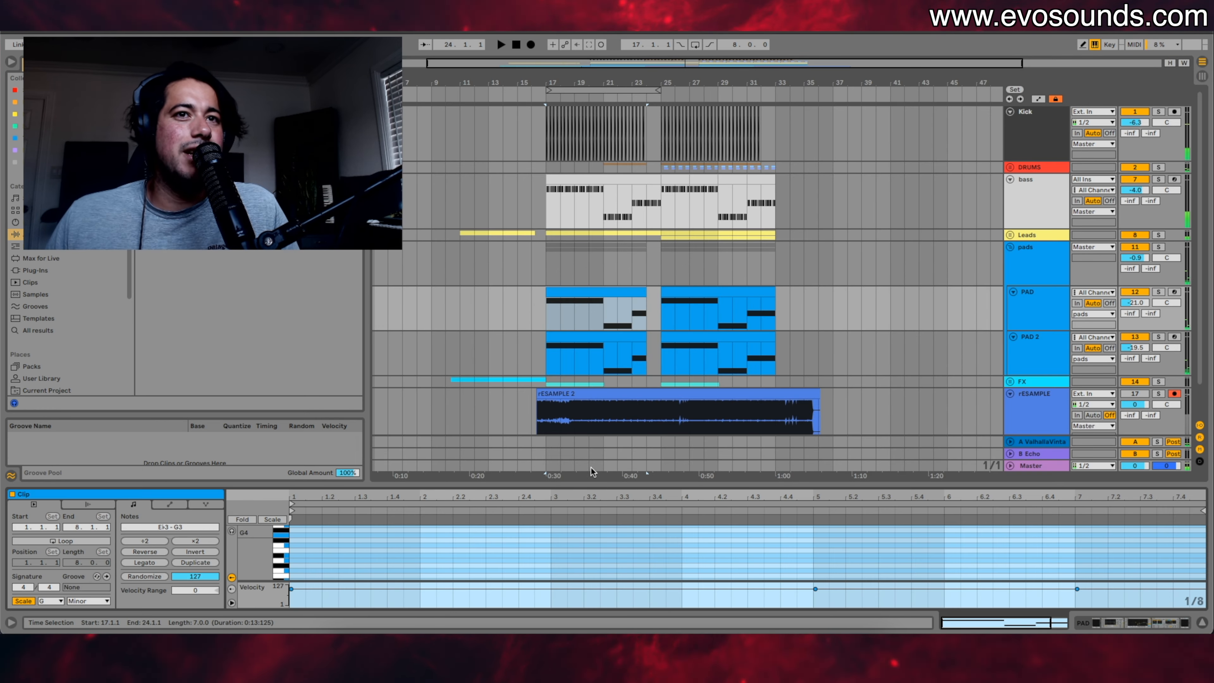
{"action": "left_click_drag", "start_coordinate": [388, 487], "coordinate": [387, 383]}
{"action": "left_click", "coordinate": [706, 503]}
{"action": "left_click_drag", "start_coordinate": [848, 532], "coordinate": [1170, 445]}
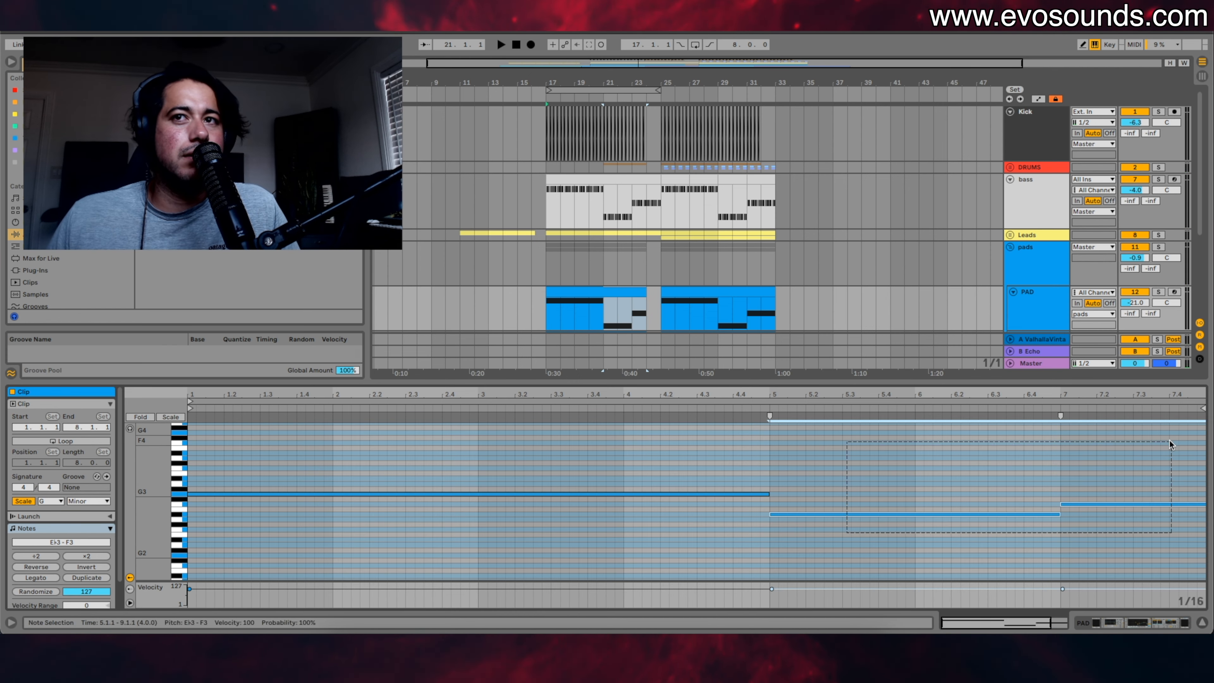
{"action": "key", "text": "Delete"}
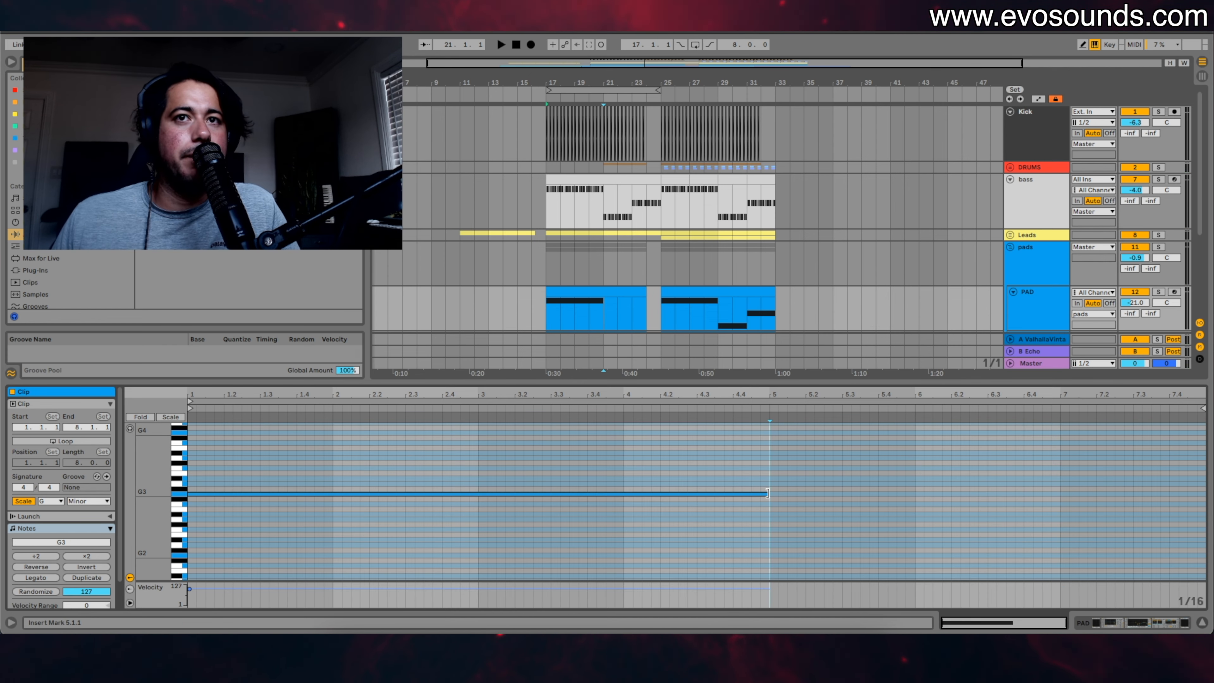
{"action": "key", "text": "space"}
{"action": "left_click_drag", "start_coordinate": [768, 493], "coordinate": [1203, 497]}
{"action": "key", "text": "space"}
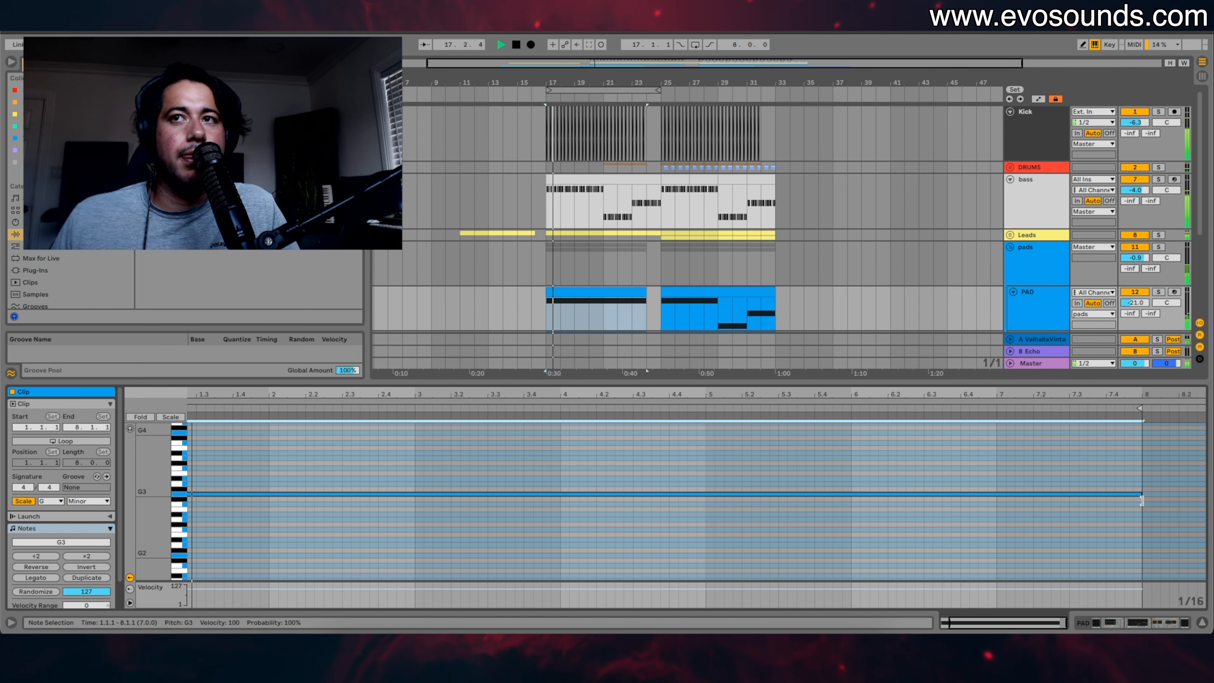
Step: Replace the first PAD 2 clip with a copy of the edited PAD clip
{"action": "scroll", "coordinate": [608, 239], "scroll_direction": "down", "scroll_amount": 3}
{"action": "left_click", "coordinate": [608, 239]}
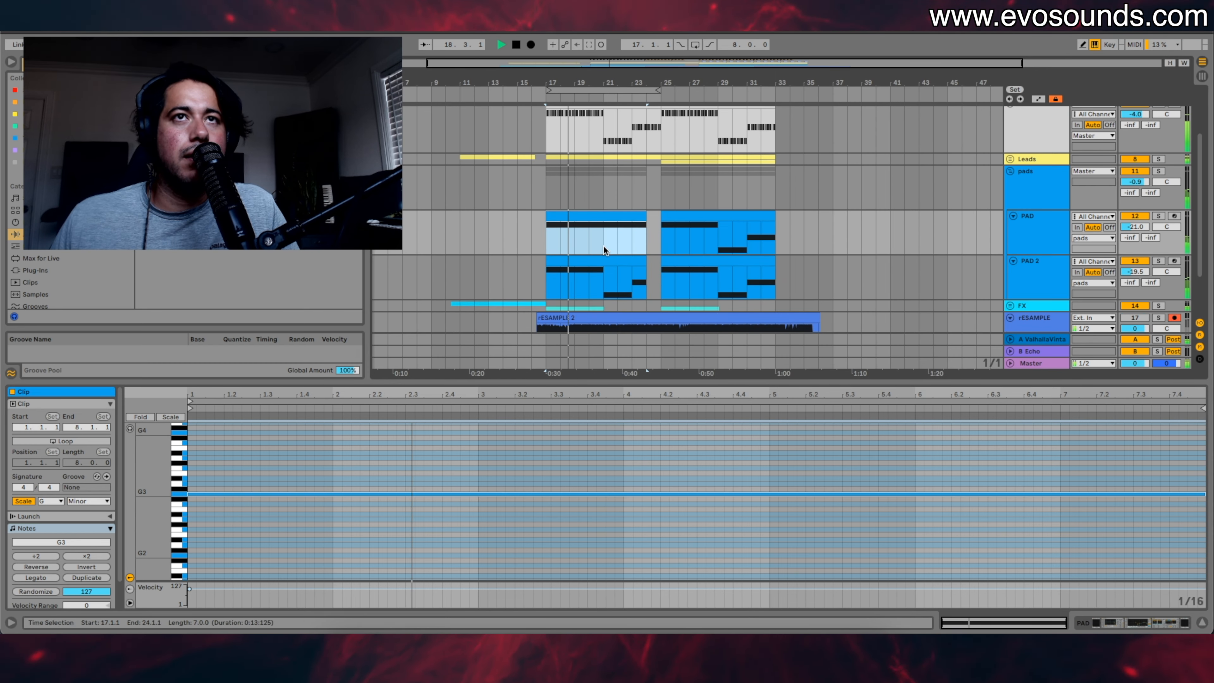
{"action": "left_click", "coordinate": [601, 283]}
Step: Solo PAD 2, raise its volume to -15.7 dB and open its device chain while it plays
{"action": "key", "text": "space"}
{"action": "left_click", "coordinate": [1159, 261]}
{"action": "left_click_drag", "start_coordinate": [1139, 272], "coordinate": [1139, 263]}
{"action": "double_click", "coordinate": [1048, 272]}
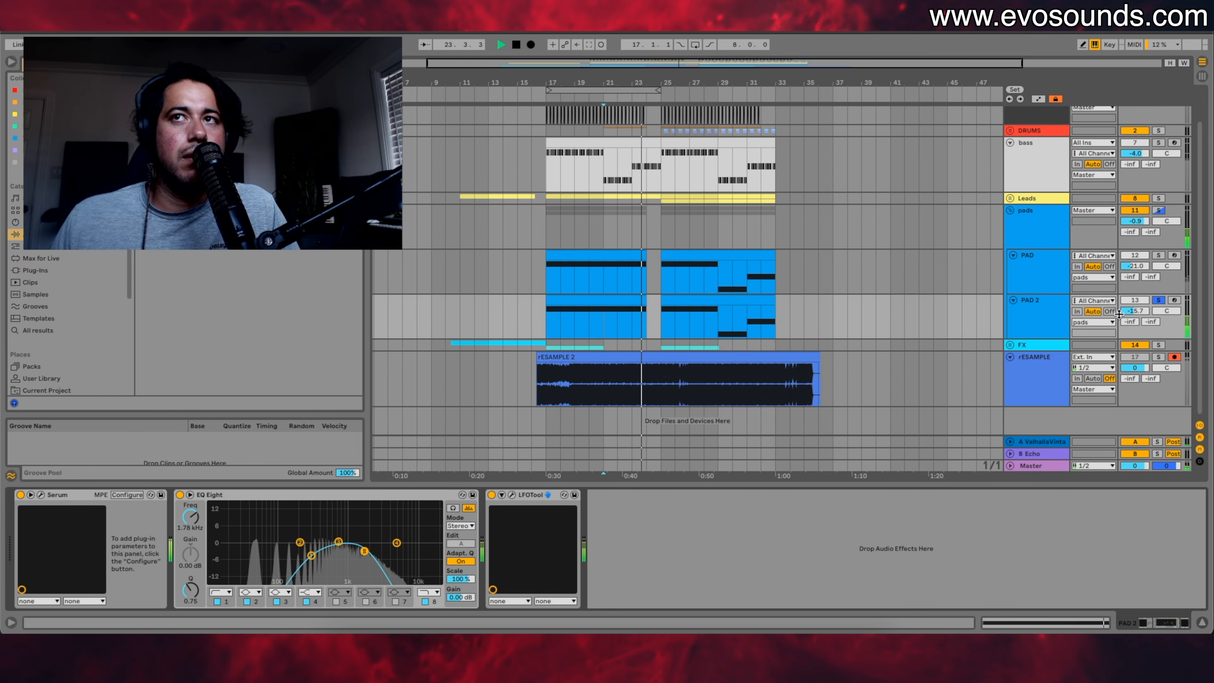
{"action": "left_click", "coordinate": [1159, 300]}
Step: Delete the rESAMPLE track and place the insert marker at bar 24 on the pads group
{"action": "left_click", "coordinate": [1056, 373]}
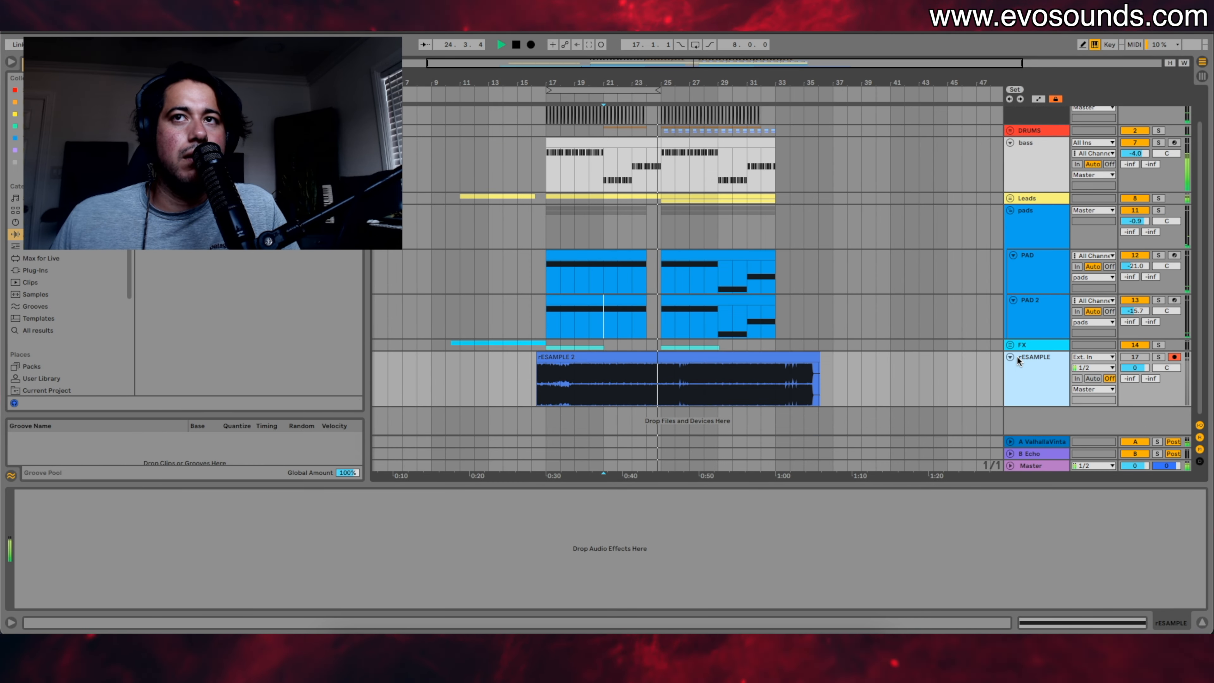
{"action": "key", "text": "Delete"}
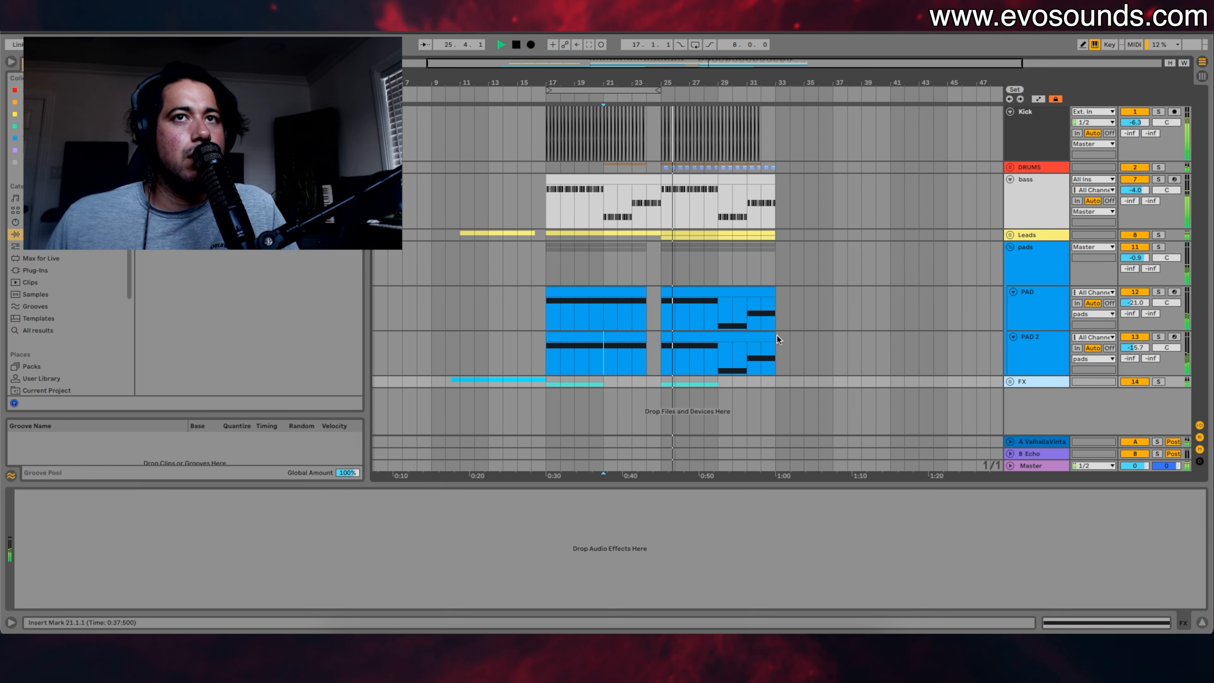
{"action": "left_click", "coordinate": [635, 254]}
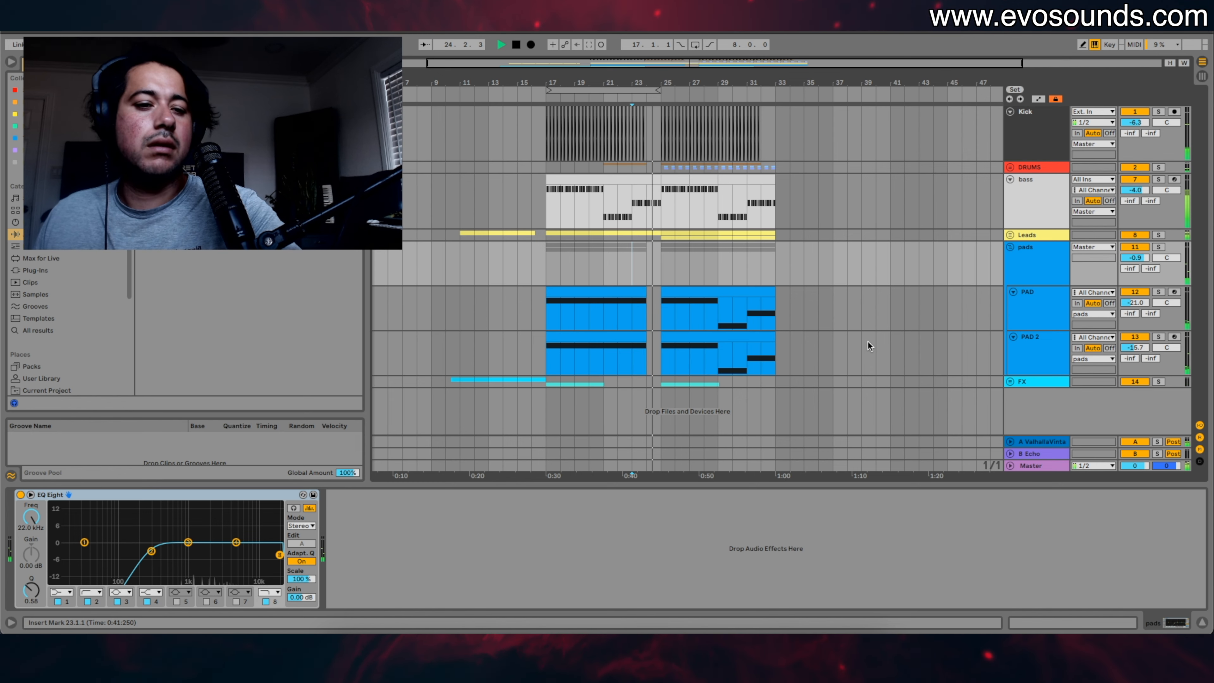
{"action": "left_click", "coordinate": [861, 26]}
{"action": "left_click", "coordinate": [873, 42]}
{"action": "left_click", "coordinate": [652, 256]}
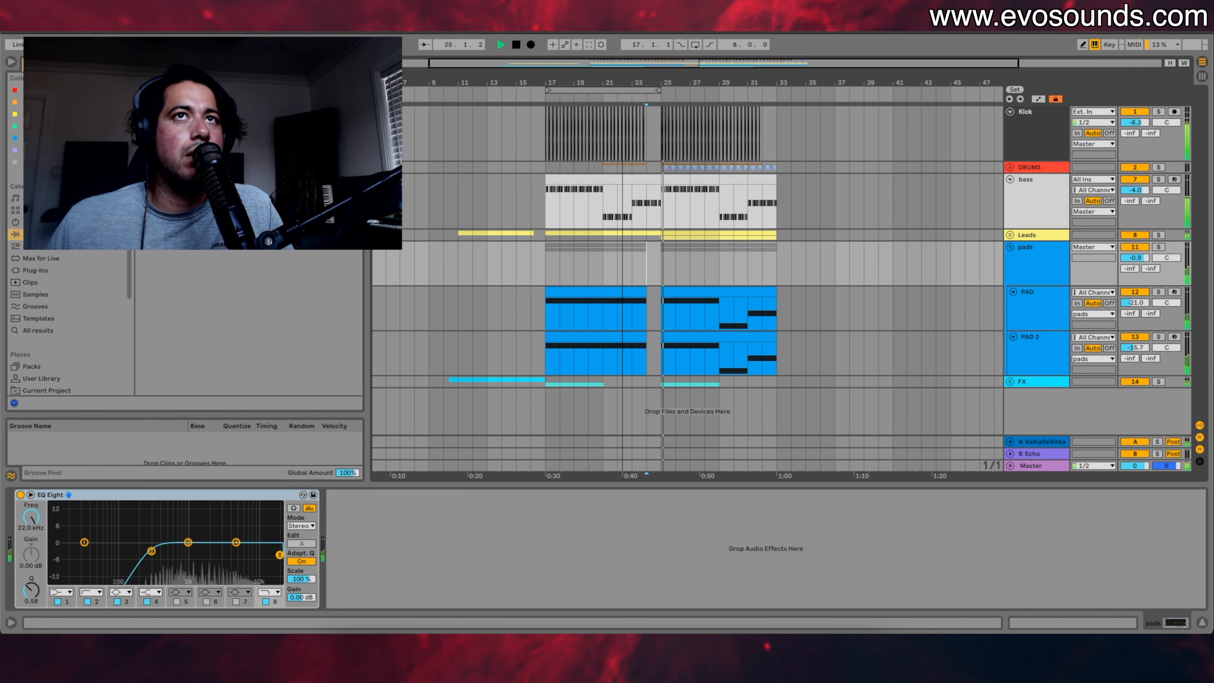
Step: Expand the DRUMS group and its cLAPS subgroup to show the individual clap clips from bar 25
{"action": "key", "text": "plus"}
{"action": "left_click", "coordinate": [616, 196]}
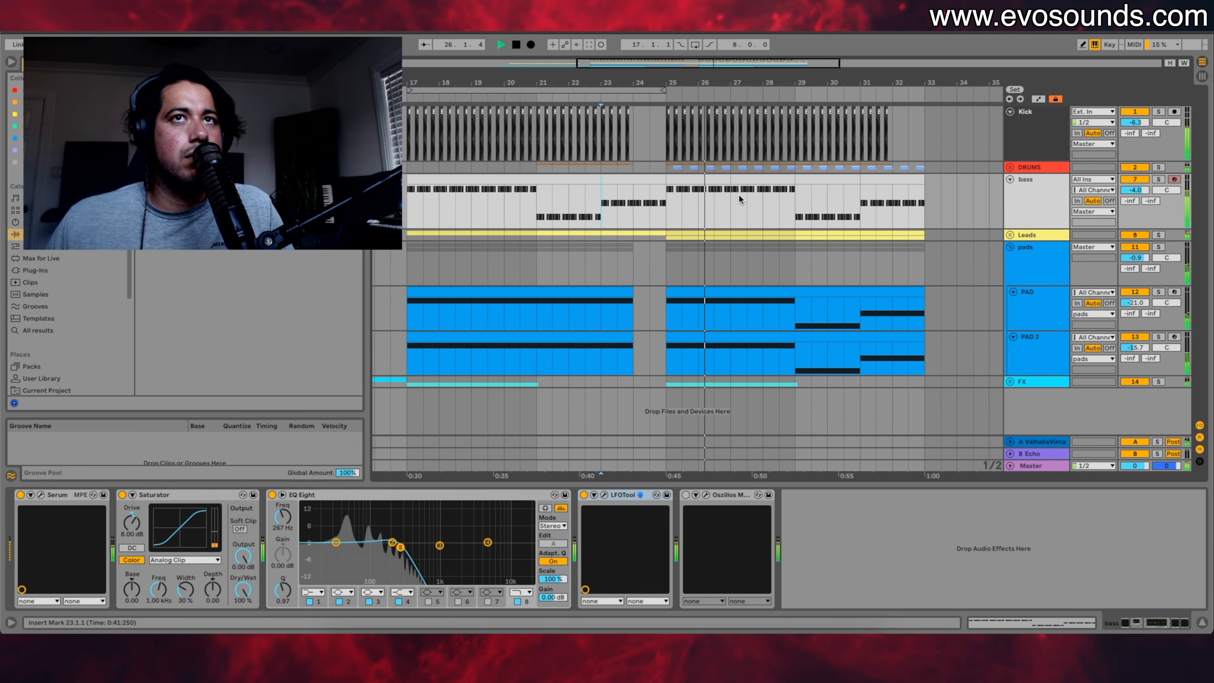
{"action": "left_click", "coordinate": [1010, 167]}
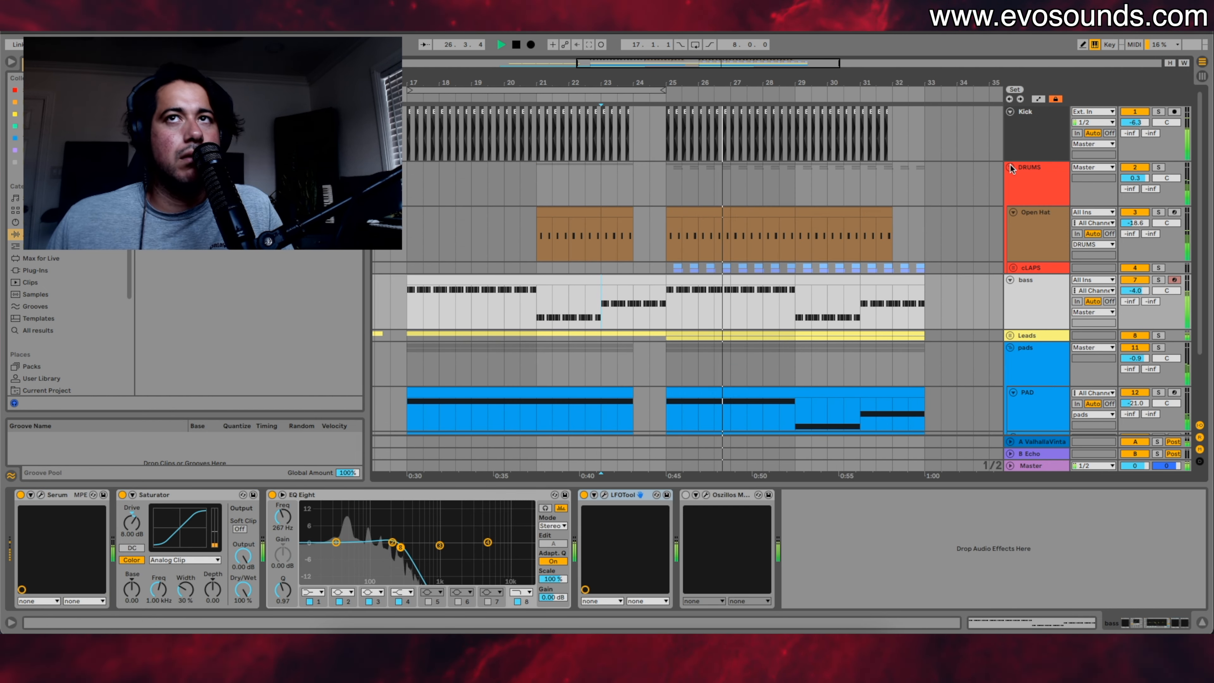
{"action": "left_click", "coordinate": [1013, 268]}
{"action": "scroll", "coordinate": [1014, 269], "scroll_direction": "down", "scroll_amount": 2}
{"action": "key", "text": "plus"}
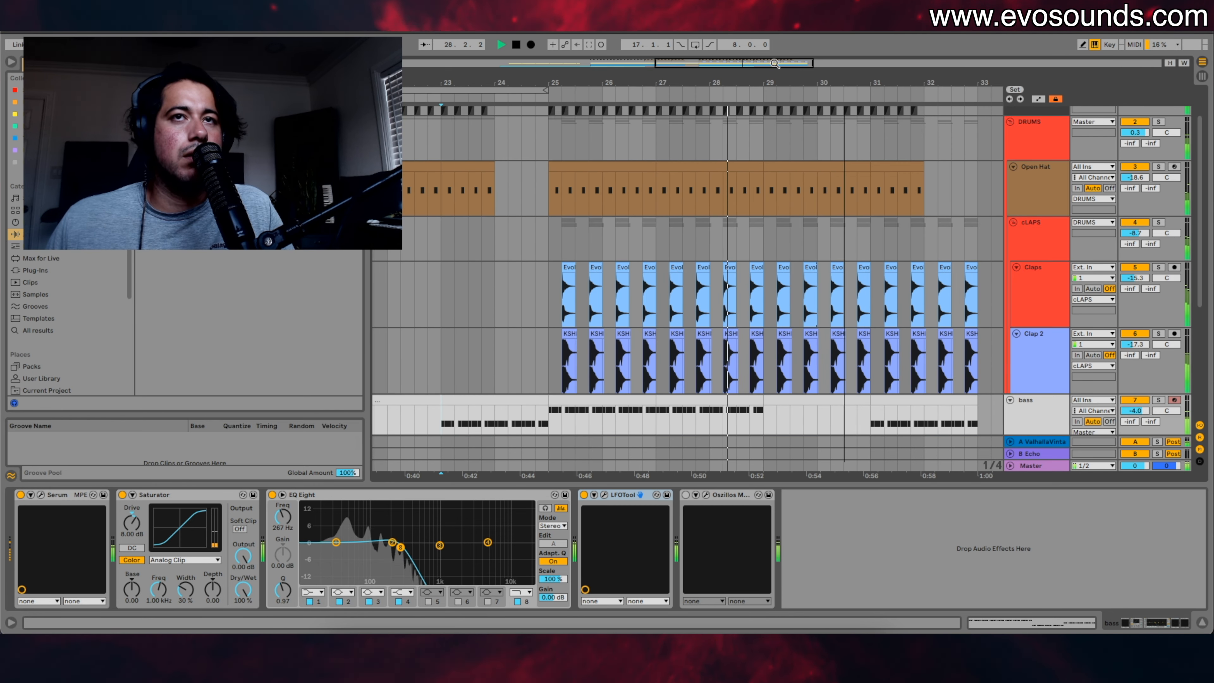
Step: Open the cLAPS group's device chain, raise its volume to -6.8 dB and place the insert marker at bar 25
{"action": "left_click", "coordinate": [1028, 243]}
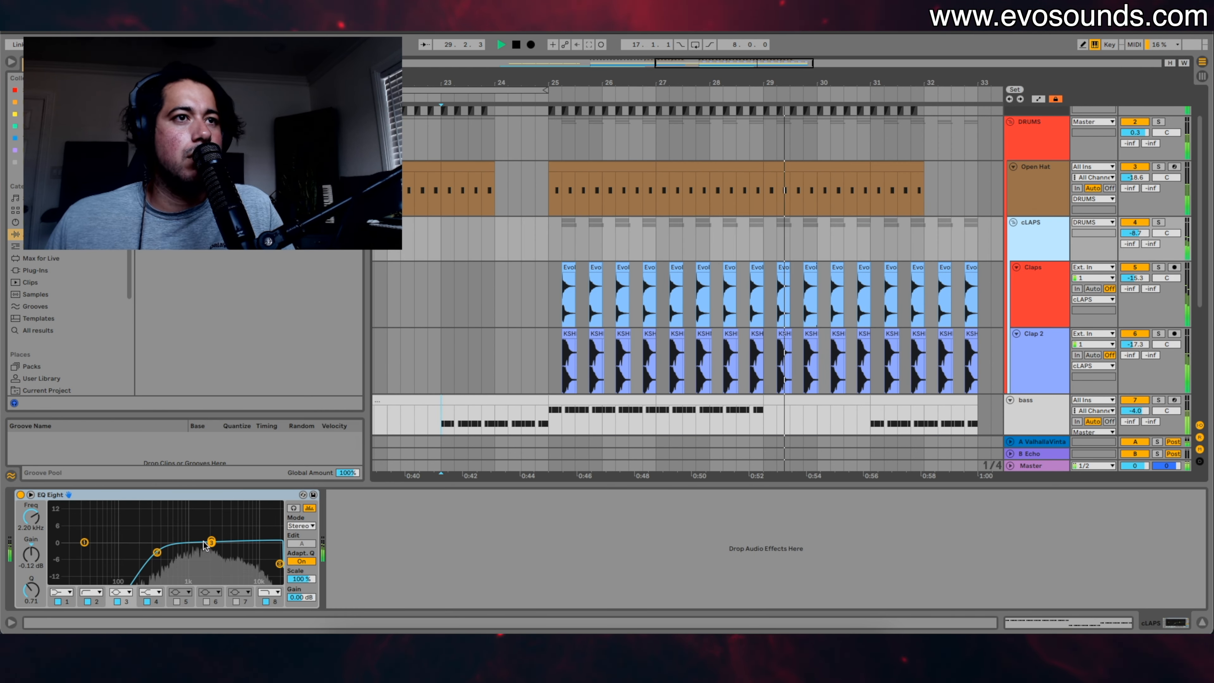
{"action": "double_click", "coordinate": [1132, 234]}
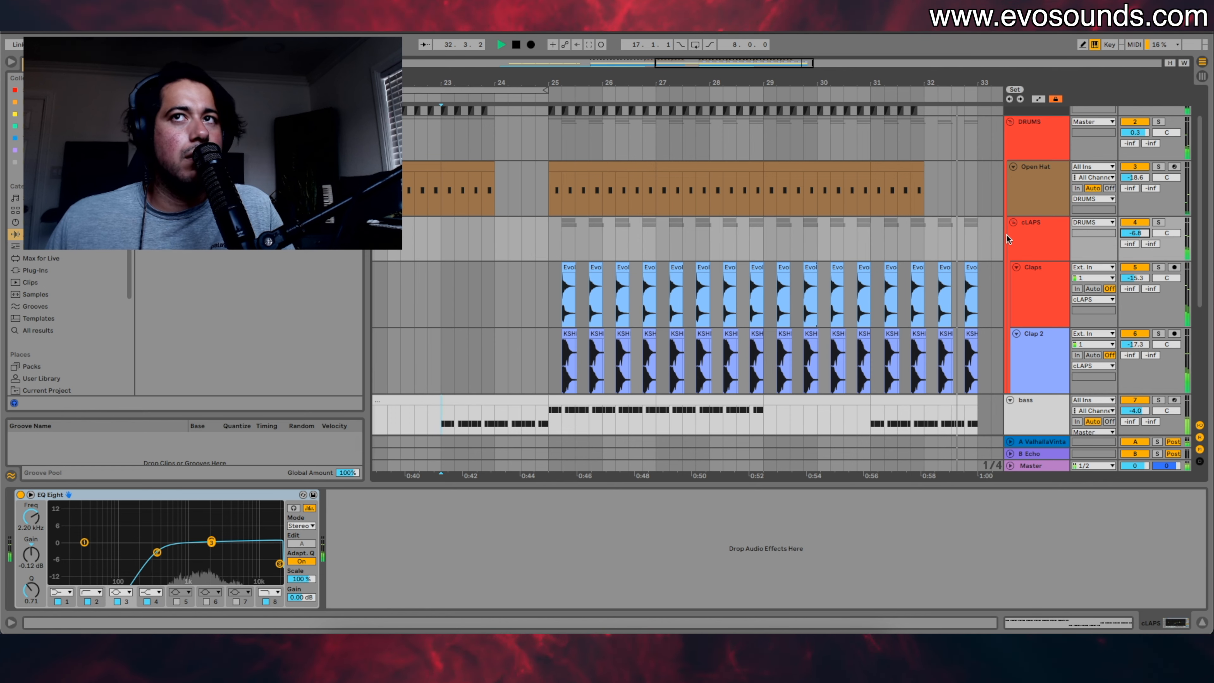
{"action": "key", "text": "space"}
{"action": "left_click", "coordinate": [544, 306]}
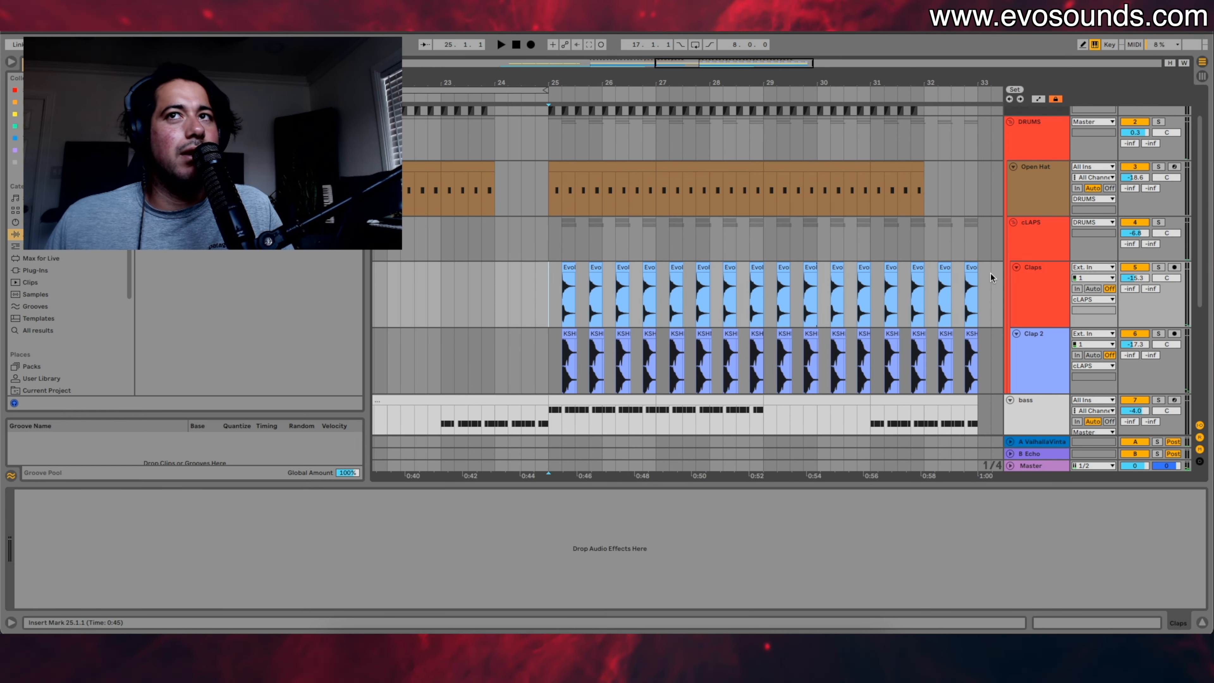
Step: Reshape the cLAPS EQ during playback with a strong high-frequency boost and a low cut at 791 Hz, Q 0.58
{"action": "left_click", "coordinate": [1013, 243]}
{"action": "key", "text": "space"}
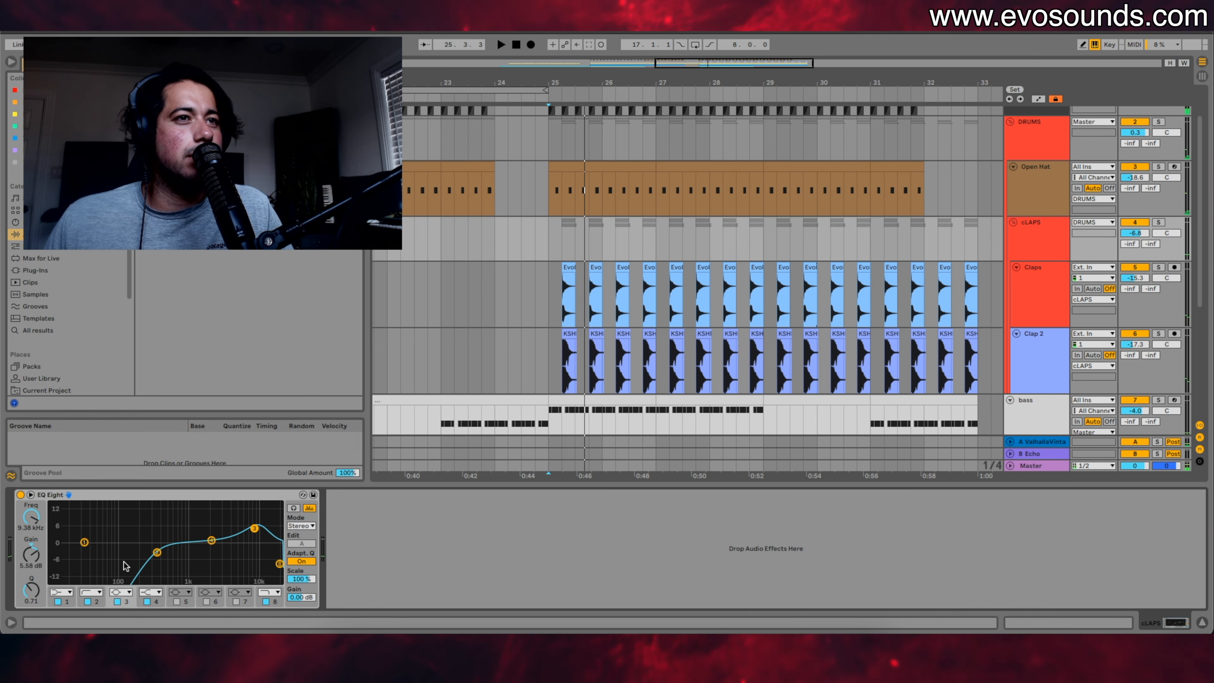
{"action": "left_click_drag", "start_coordinate": [31, 590], "coordinate": [31, 602]}
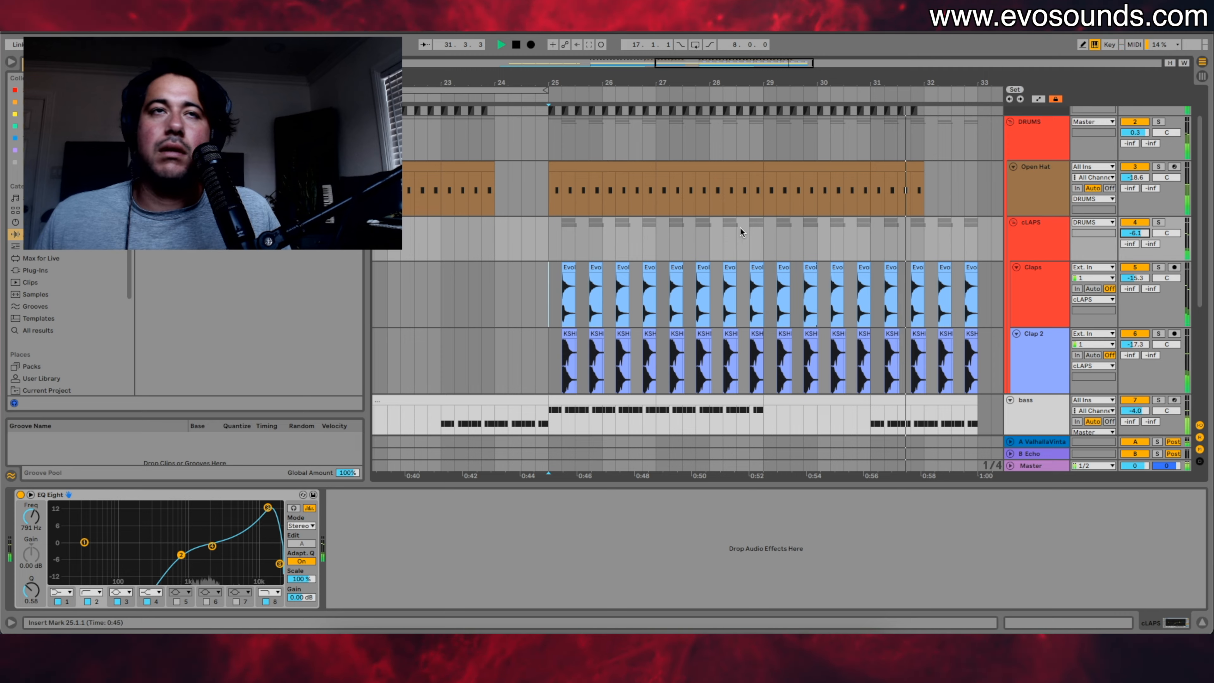
Step: Select the bar 25 downlifter clip on the DOWN track and audition the drop from there
{"action": "scroll", "coordinate": [740, 232], "scroll_direction": "down", "scroll_amount": 3}
{"action": "scroll", "coordinate": [704, 270], "scroll_direction": "down", "scroll_amount": 5}
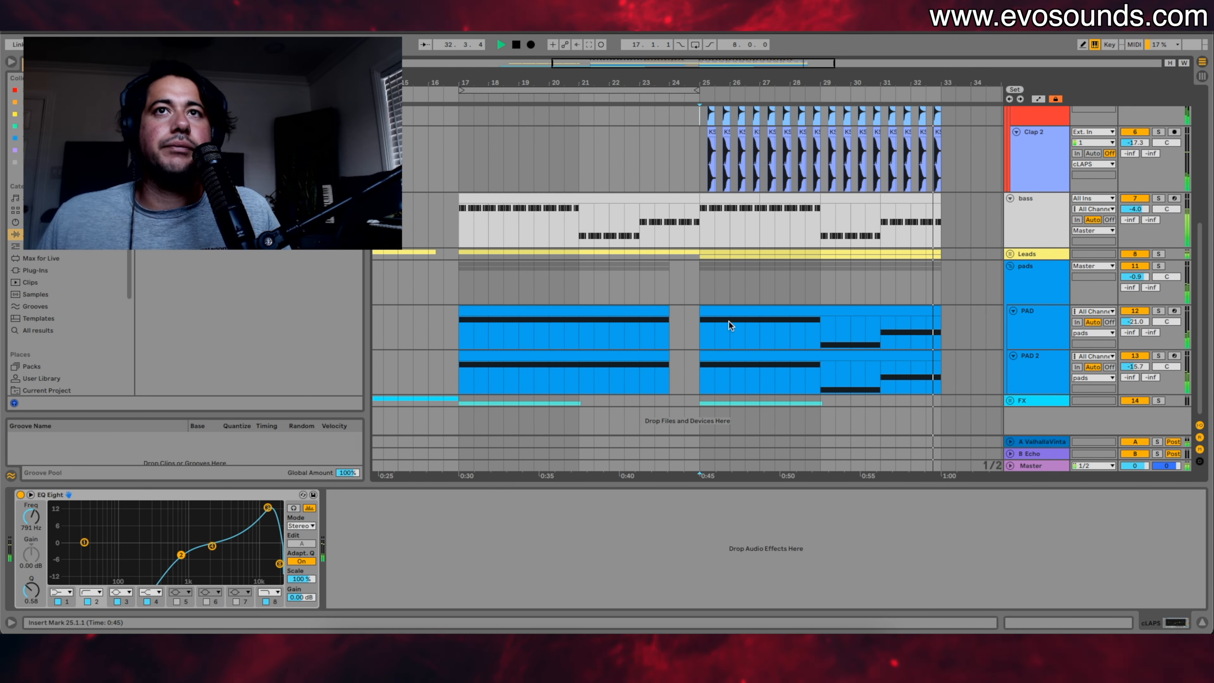
{"action": "scroll", "coordinate": [719, 393], "scroll_direction": "down", "scroll_amount": 4}
{"action": "left_click", "coordinate": [728, 363]}
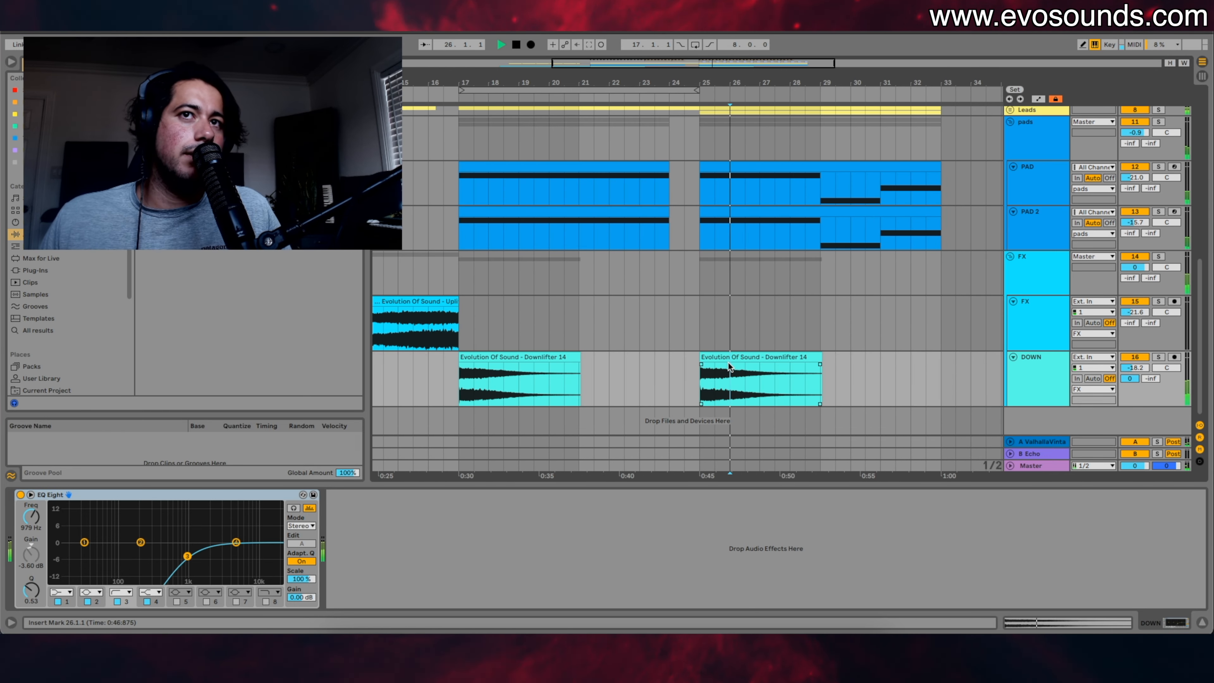
{"action": "scroll", "coordinate": [862, 252], "scroll_direction": "up", "scroll_amount": 5}
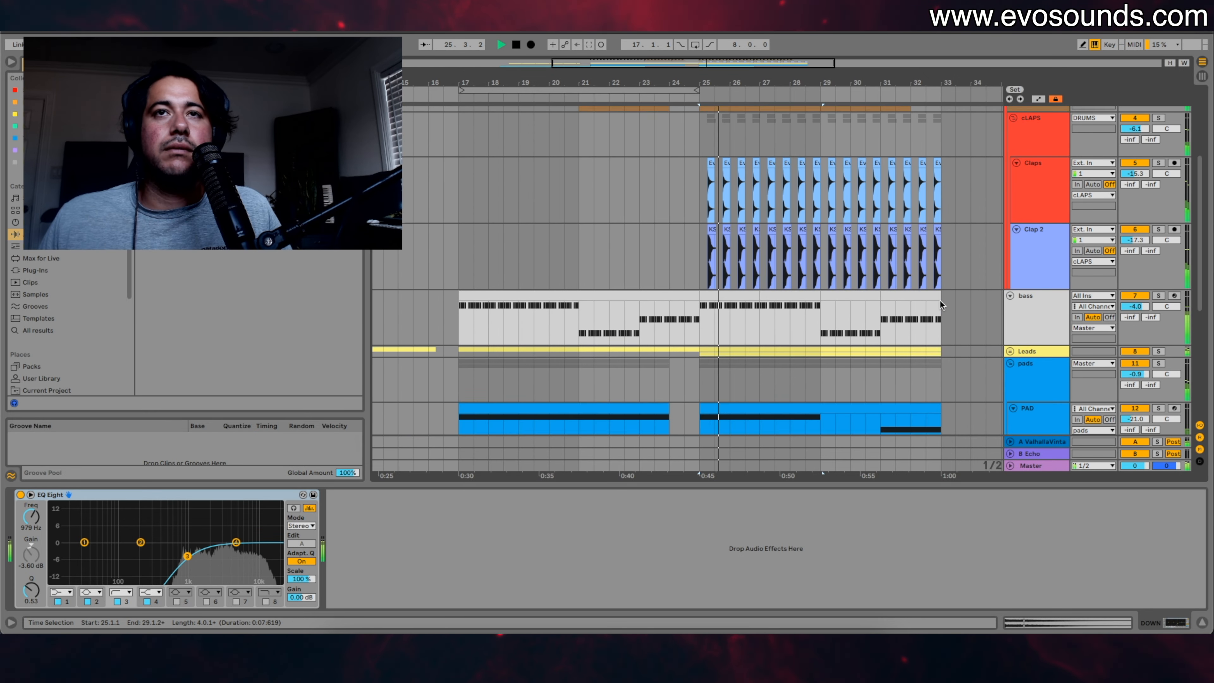
Step: Expand the Leads group and solo its two Lead tracks in turn, ending on the second one
{"action": "scroll", "coordinate": [941, 305], "scroll_direction": "down", "scroll_amount": 2}
{"action": "left_click", "coordinate": [1011, 274]}
{"action": "left_click", "coordinate": [1157, 320]}
{"action": "scroll", "coordinate": [1159, 330], "scroll_direction": "down", "scroll_amount": 1}
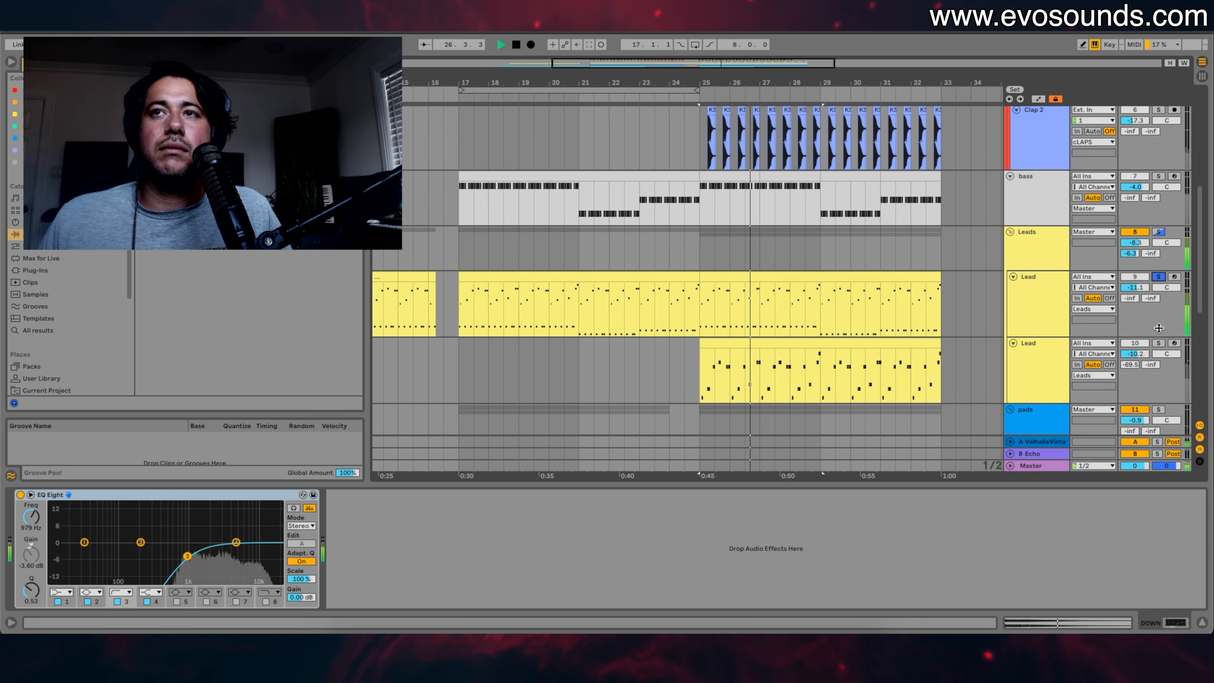
{"action": "left_click", "coordinate": [1073, 354]}
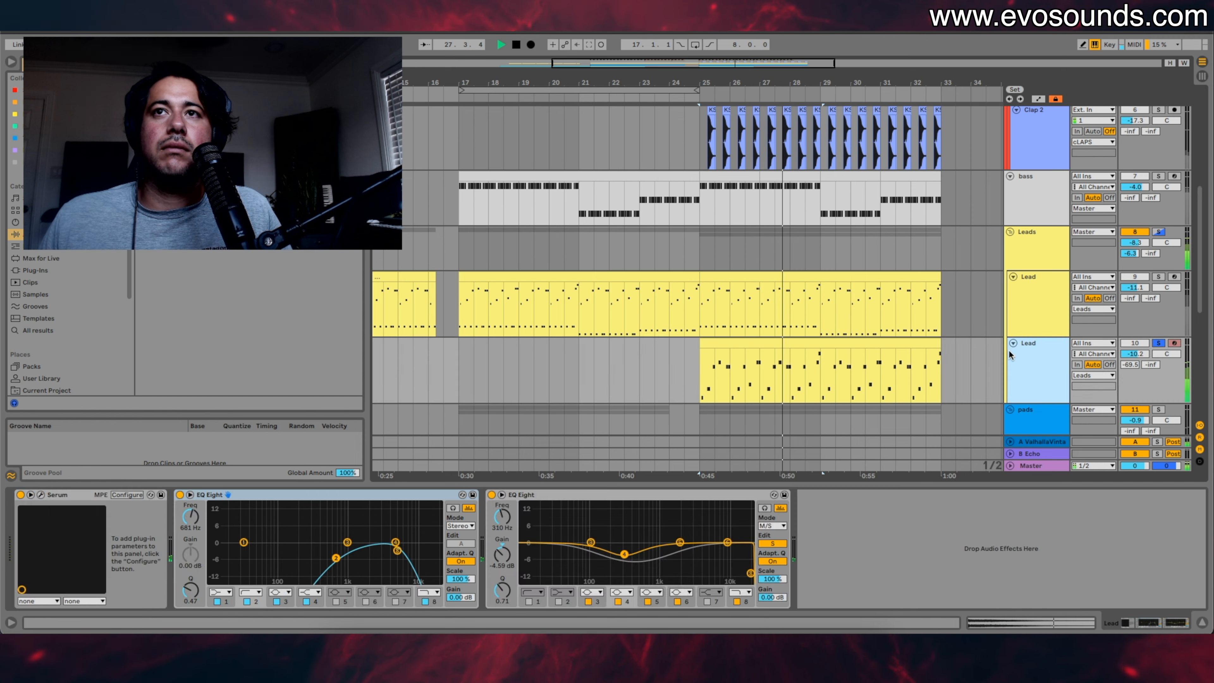
Step: Set the LFO 1 rate to 5.7 Hz in the second Lead's Serum, then unsolo the track and close the synth
{"action": "left_click", "coordinate": [41, 495]}
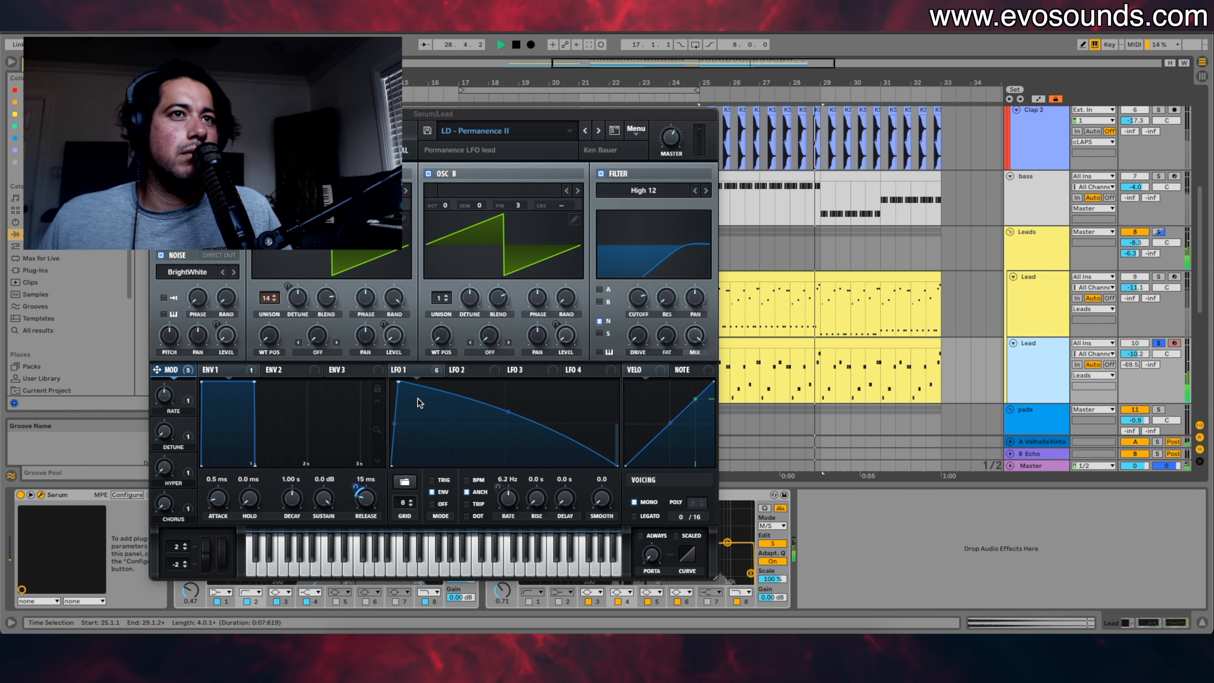
{"action": "mouse_move", "coordinate": [501, 495]}
{"action": "left_mouse_down"}
{"action": "mouse_move", "coordinate": [494, 505]}
{"action": "mouse_move", "coordinate": [514, 480]}
{"action": "left_mouse_up"}
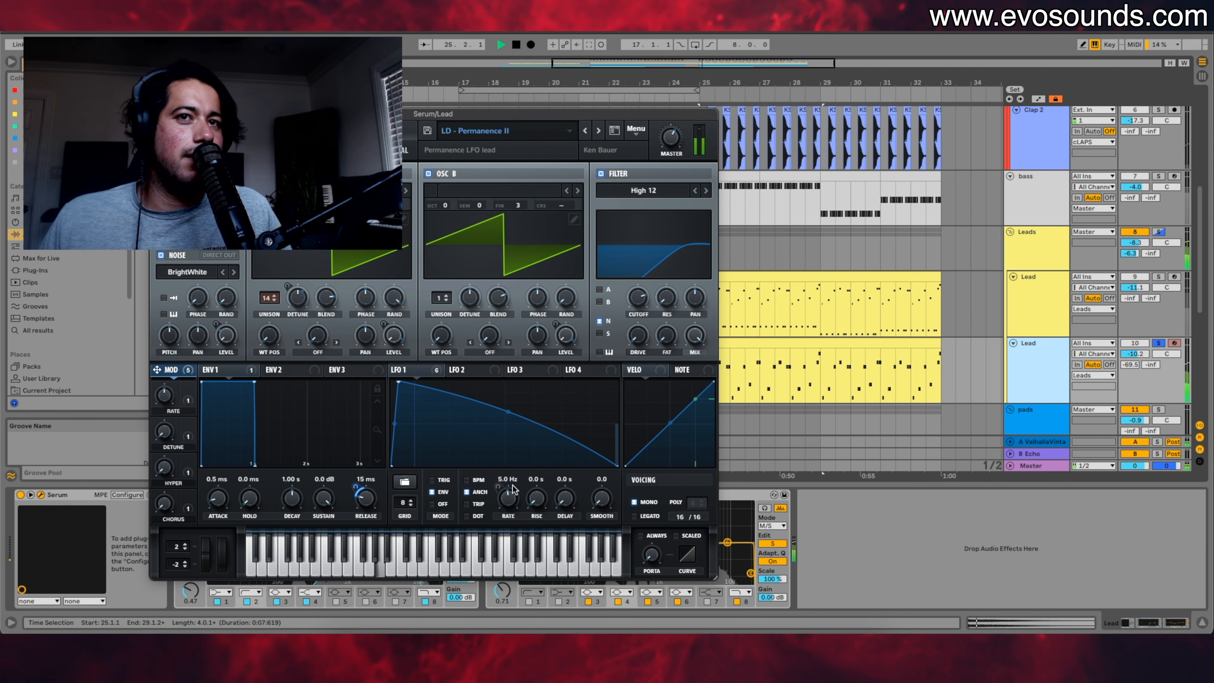
{"action": "left_click", "coordinate": [1159, 344]}
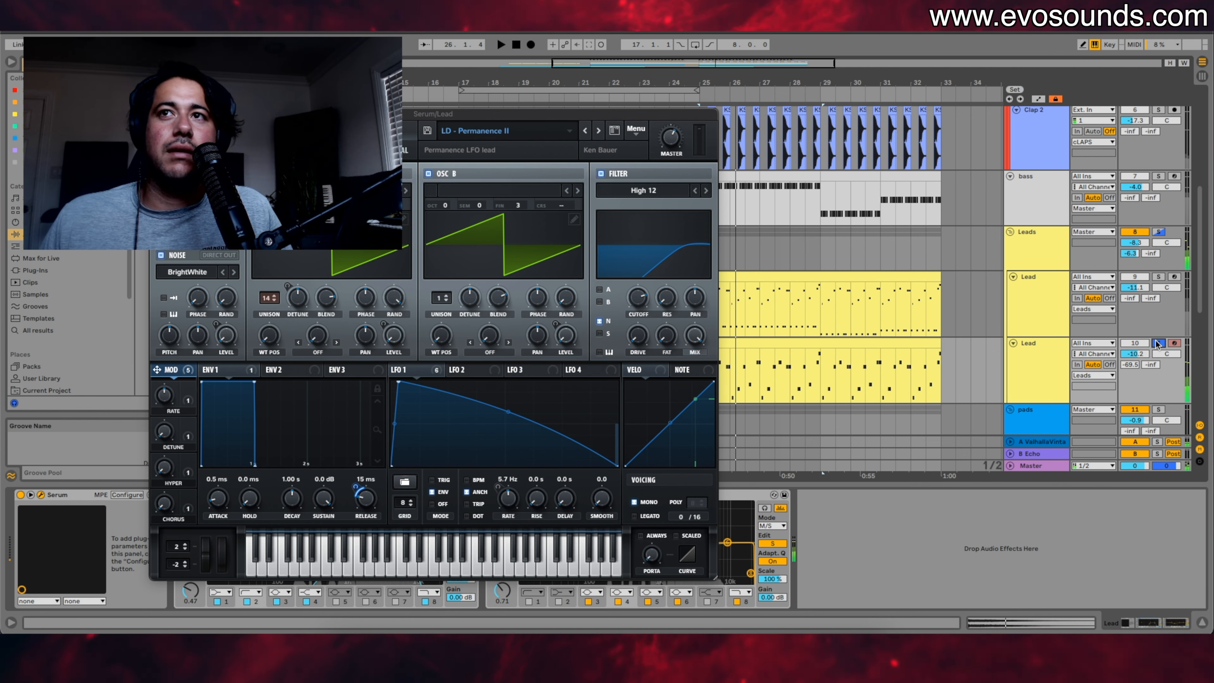
{"action": "left_click", "coordinate": [156, 114]}
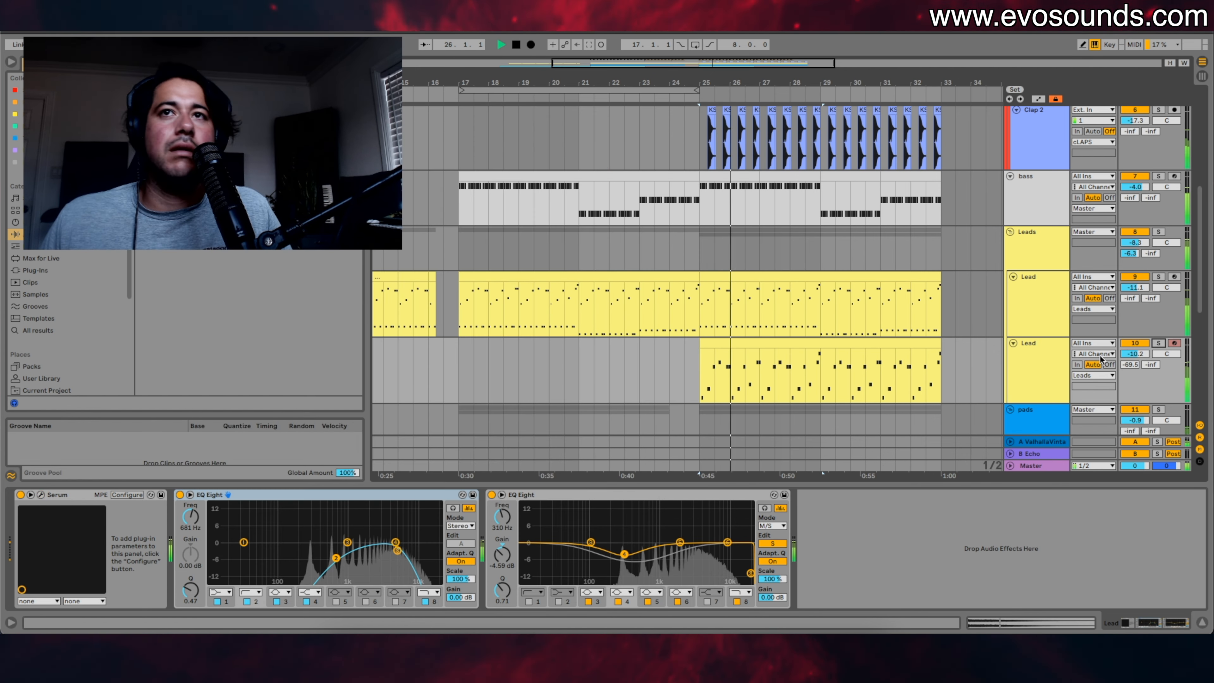
Step: Set the second Lead's volume to -7.8 dB, comparing it with the first Lead muted and unmuted
{"action": "mouse_move", "coordinate": [1134, 354]}
{"action": "left_mouse_down"}
{"action": "mouse_move", "coordinate": [1135, 337]}
{"action": "mouse_move", "coordinate": [1141, 361]}
{"action": "left_mouse_up"}
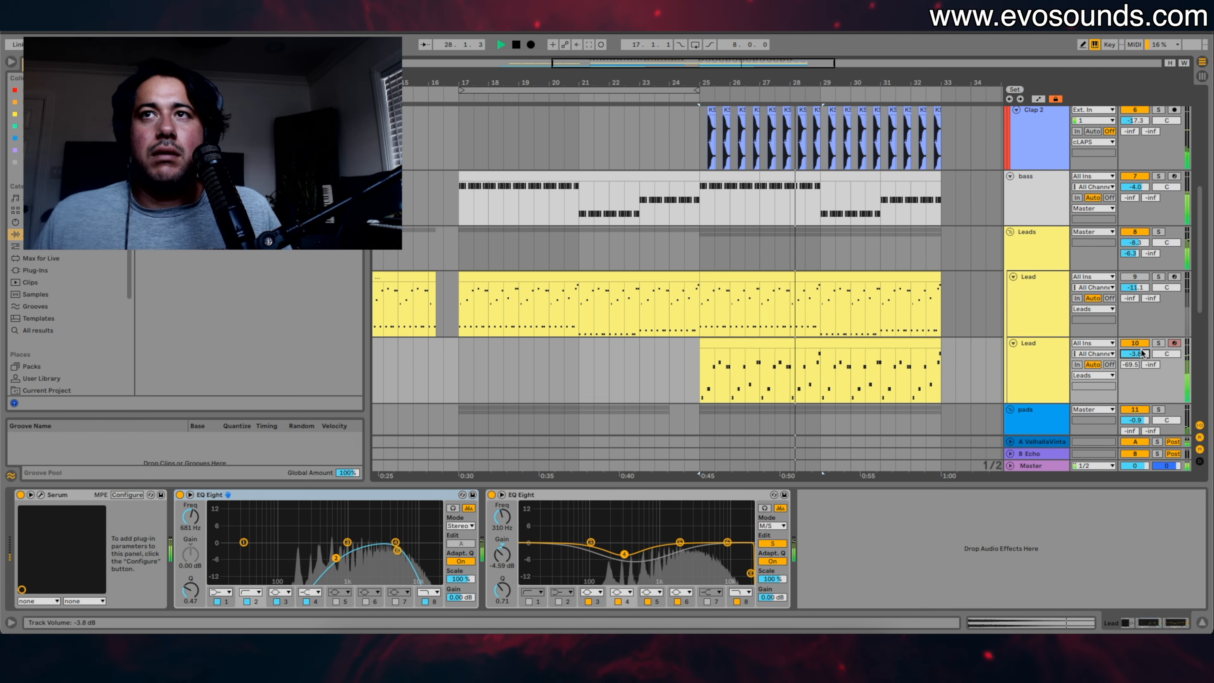
{"action": "left_click", "coordinate": [1135, 277]}
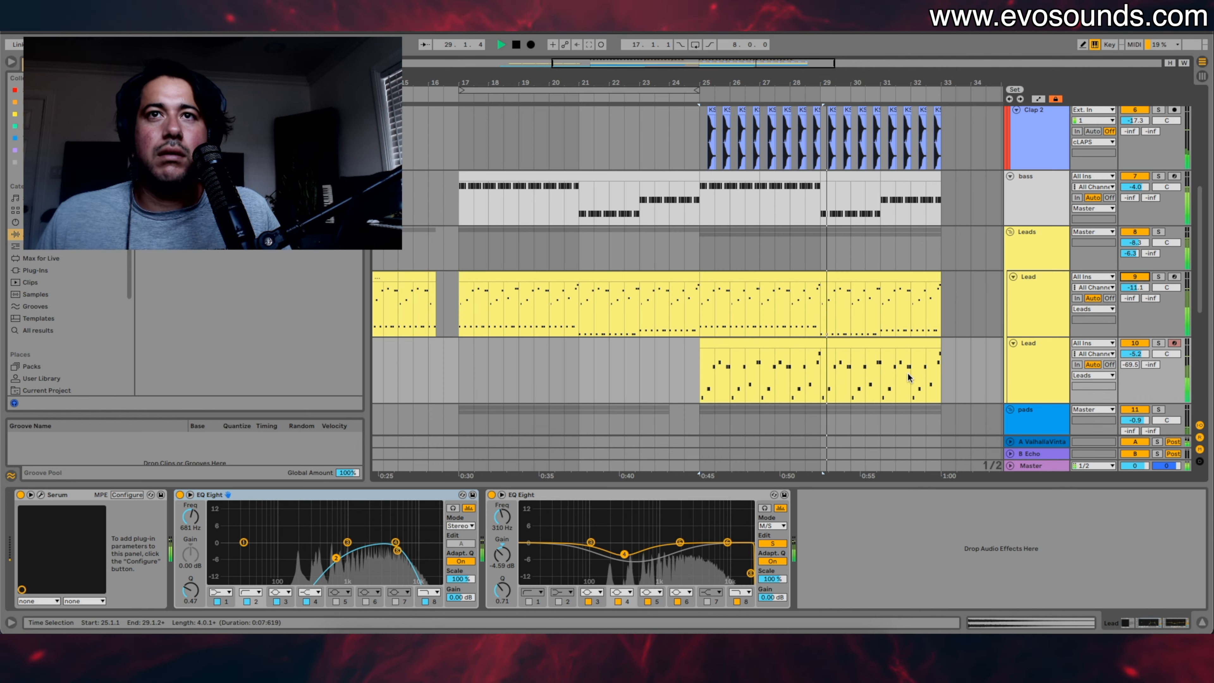
{"action": "left_click_drag", "start_coordinate": [1135, 354], "coordinate": [1134, 367]}
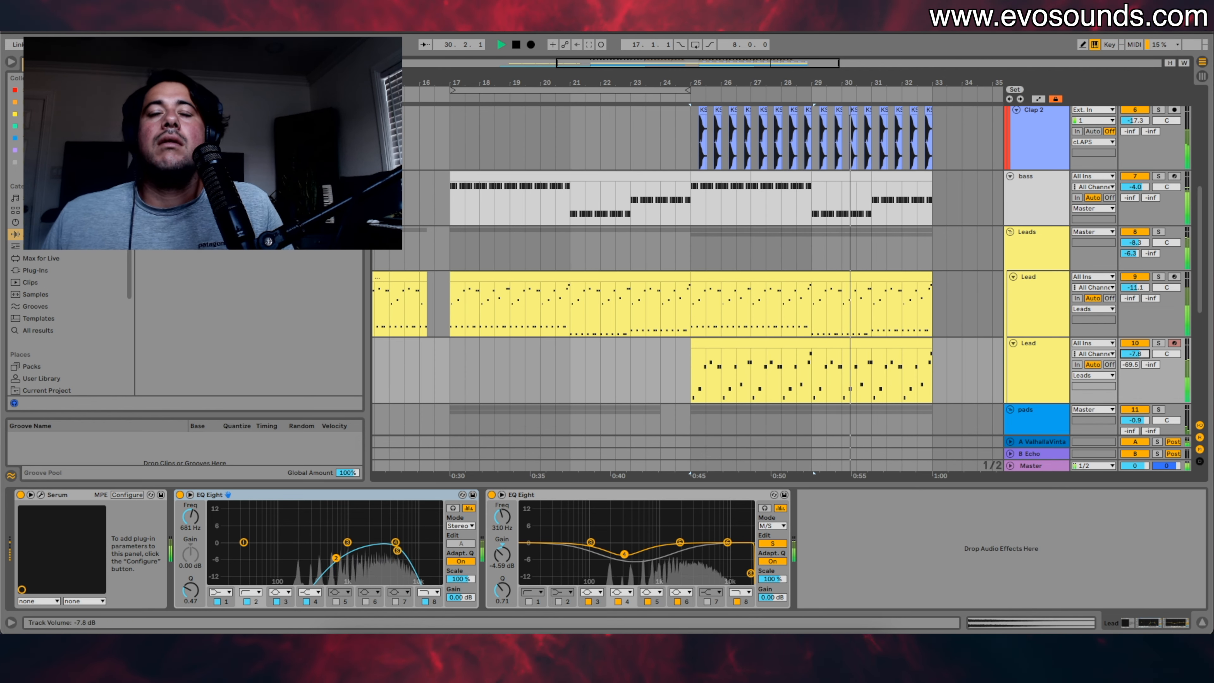
Step: Replay the drop from bar 24 to check the lead level against the drums and bass
{"action": "scroll", "coordinate": [885, 272], "scroll_direction": "down", "scroll_amount": 1}
{"action": "scroll", "coordinate": [813, 264], "scroll_direction": "right", "scroll_amount": 2}
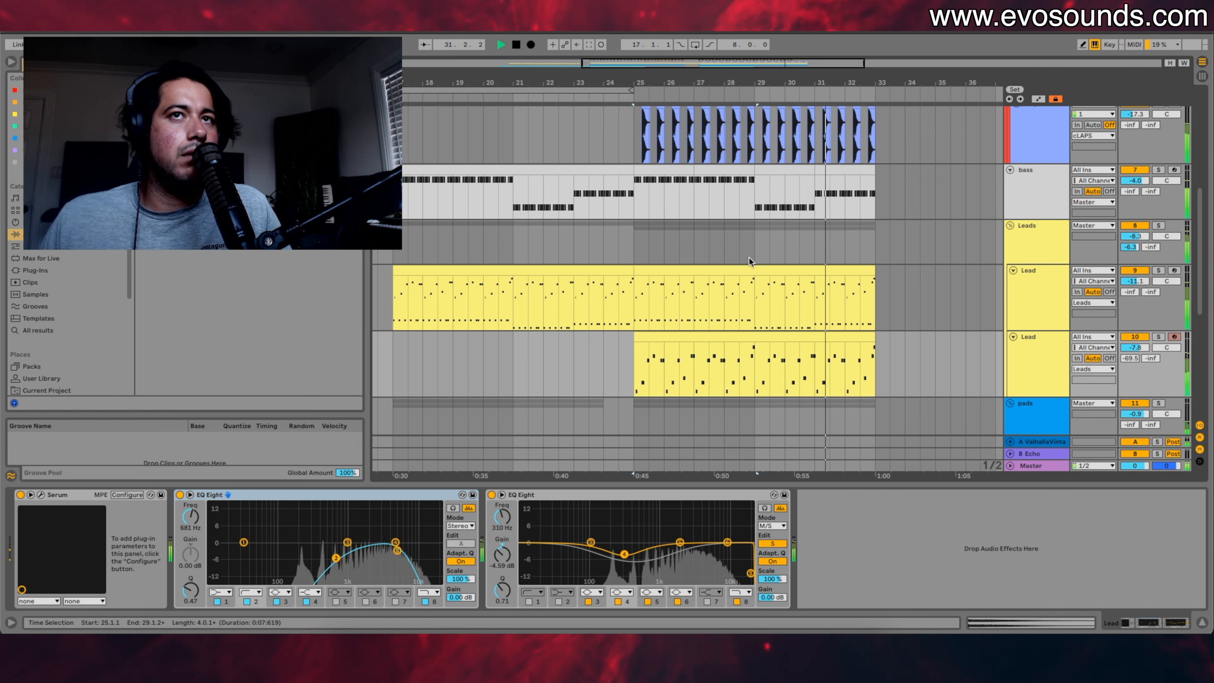
{"action": "scroll", "coordinate": [672, 242], "scroll_direction": "left", "scroll_amount": 4}
{"action": "left_click", "coordinate": [726, 215]}
{"action": "key", "text": "space"}
{"action": "key", "text": "space"}
{"action": "scroll", "coordinate": [724, 219], "scroll_direction": "up", "scroll_amount": 5}
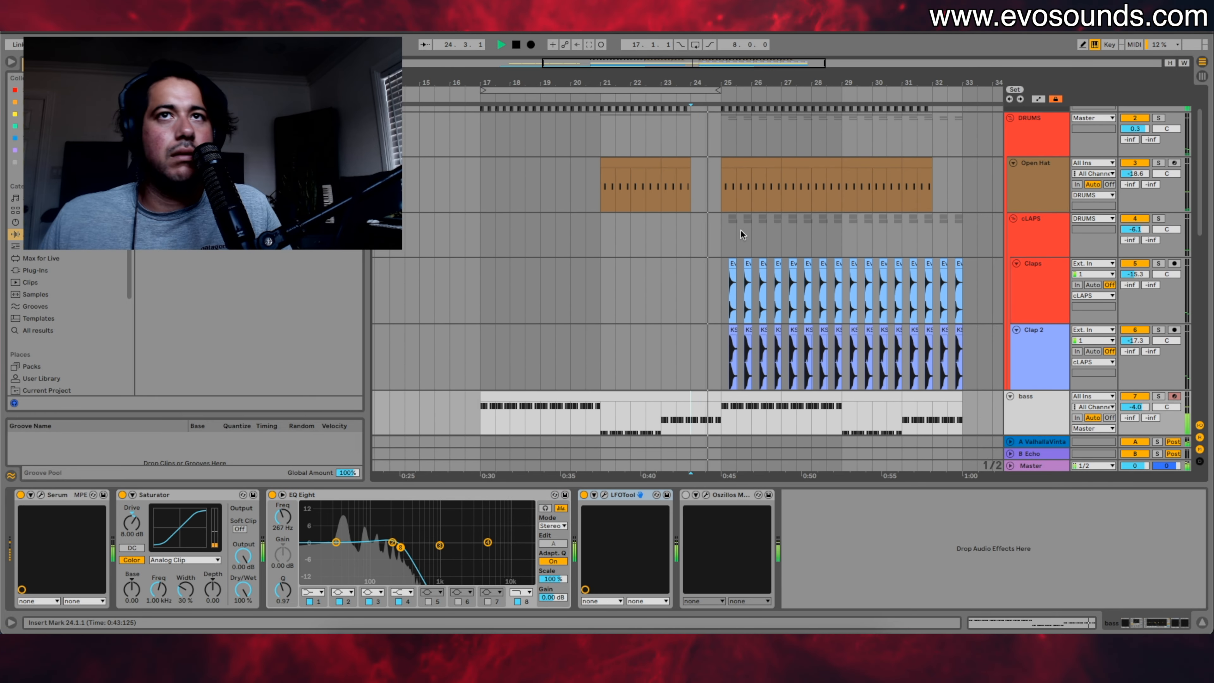
Step: Lower the DOWN track's EQ low cut to 516 Hz and restart playback
{"action": "scroll", "coordinate": [740, 229], "scroll_direction": "down", "scroll_amount": 6}
{"action": "left_click", "coordinate": [1025, 357]}
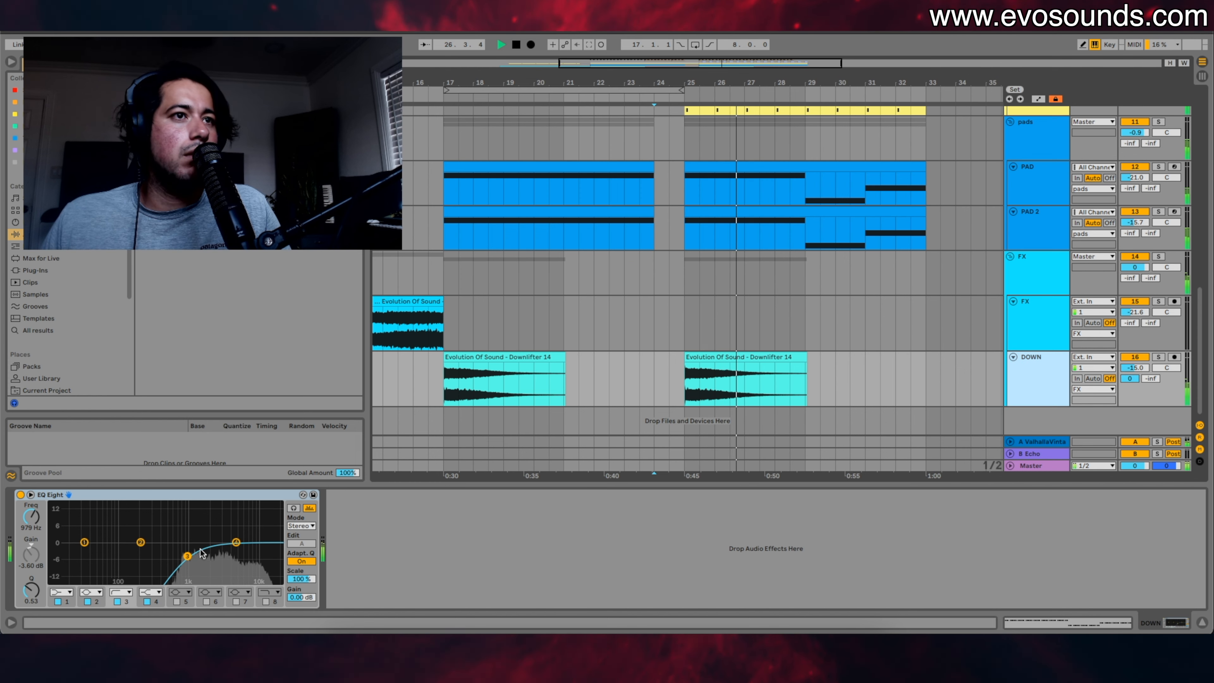
{"action": "left_click_drag", "start_coordinate": [207, 550], "coordinate": [193, 549]}
{"action": "key", "text": "space"}
{"action": "key", "text": "space"}
Step: Audition the DOWN track soloed and in the mix from bar 25, and set its volume to -13.2 dB
{"action": "left_click_drag", "start_coordinate": [1142, 369], "coordinate": [1141, 358]}
{"action": "left_click", "coordinate": [776, 357]}
{"action": "key", "text": "space"}
{"action": "key", "text": "space"}
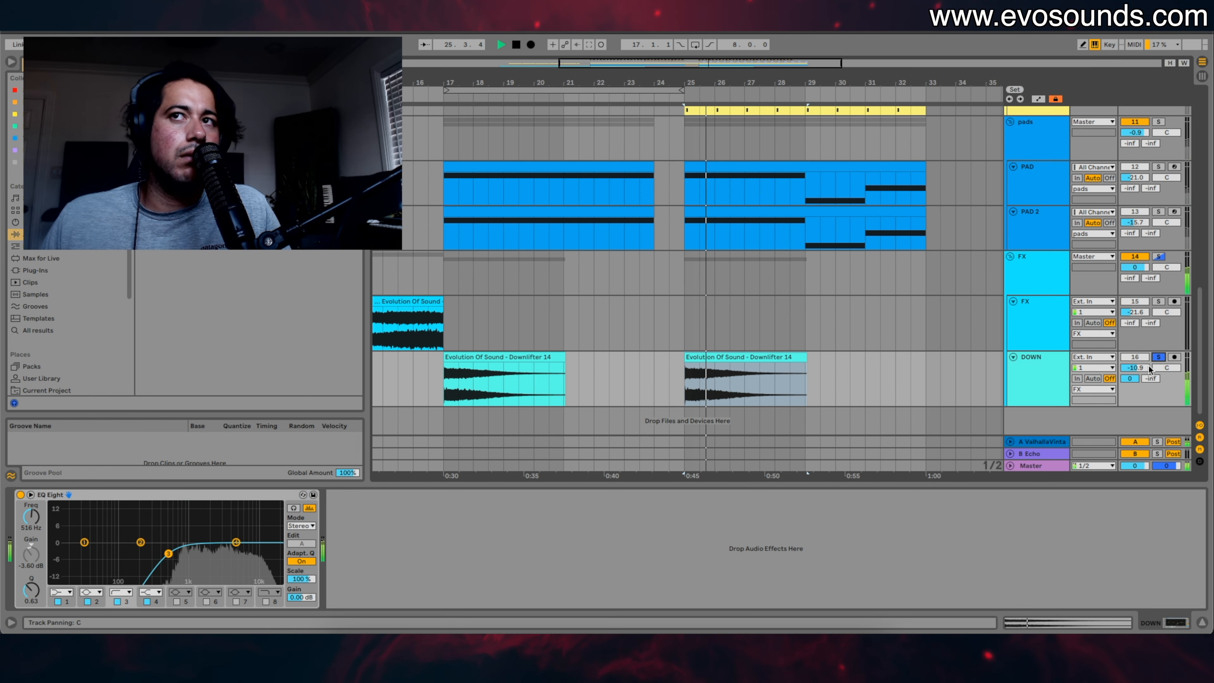
{"action": "left_click", "coordinate": [1163, 358]}
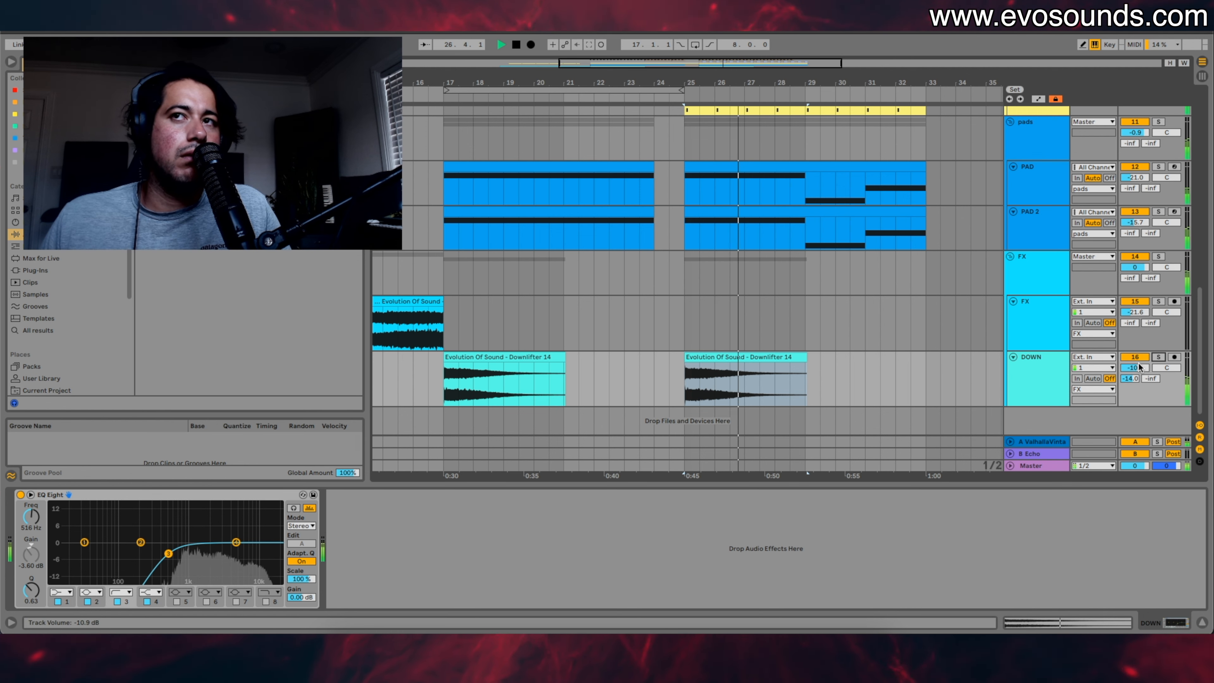
{"action": "left_click", "coordinate": [693, 334]}
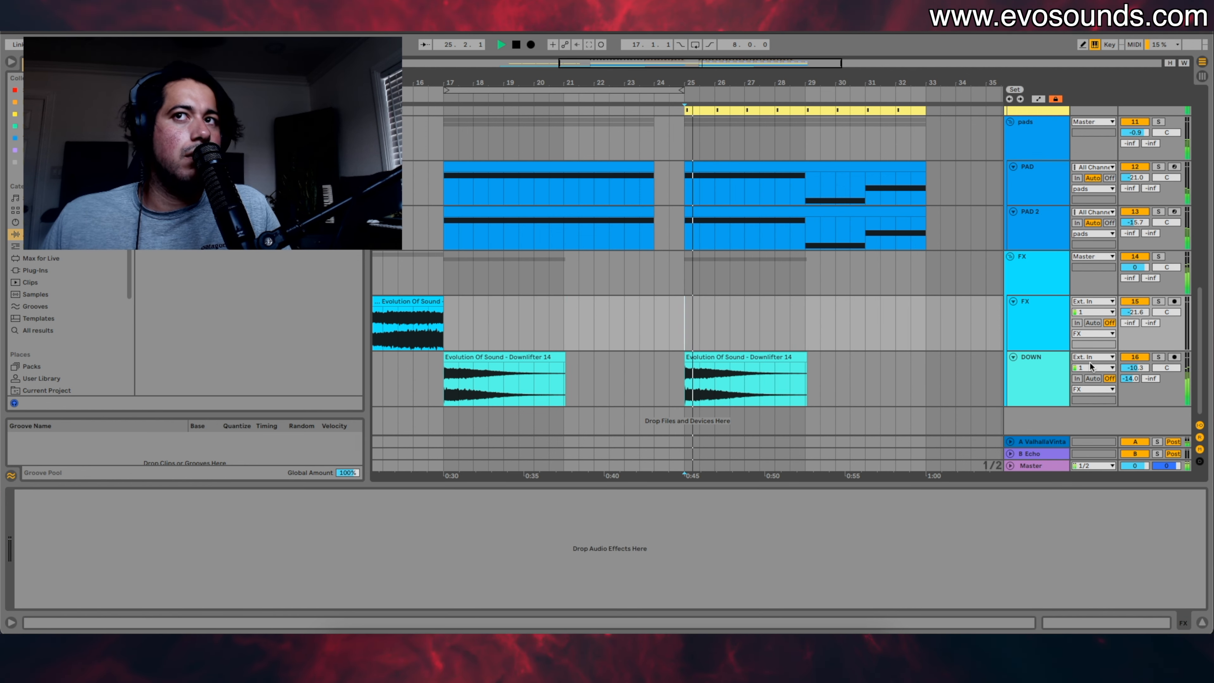
{"action": "left_click_drag", "start_coordinate": [1135, 367], "coordinate": [1135, 382]}
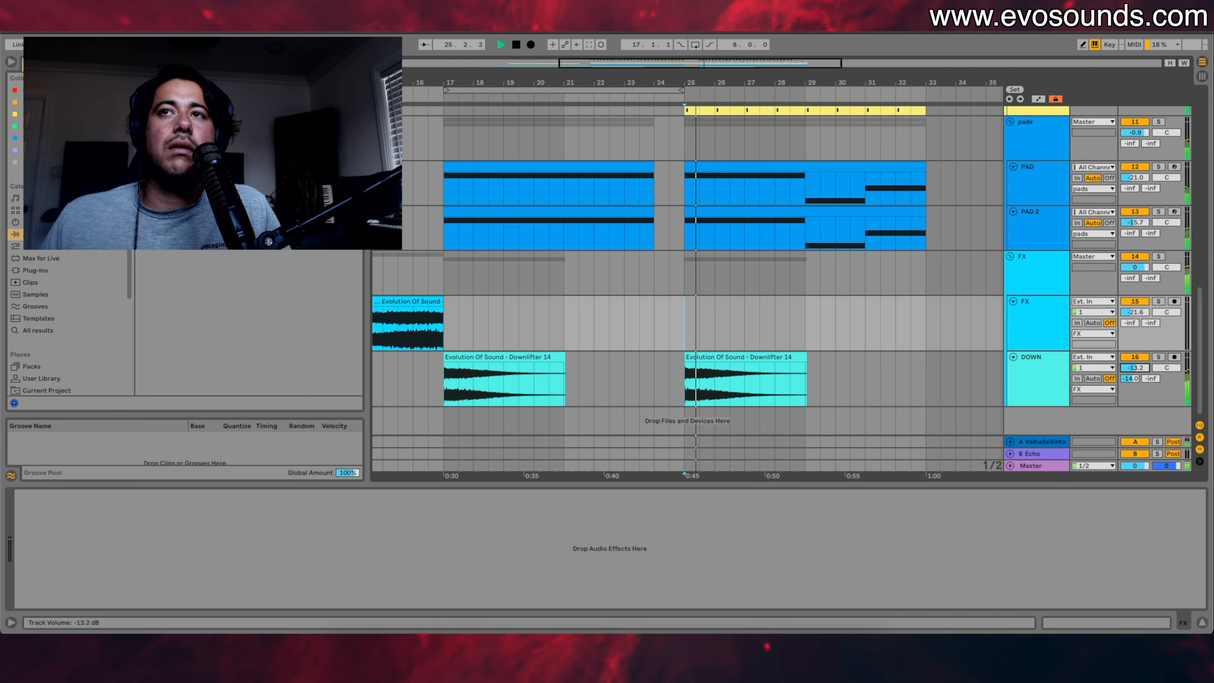
Step: Place the insert marker at bar 24 and view the Master device chain while reviewing the arrangement during playback
{"action": "left_click", "coordinate": [649, 260]}
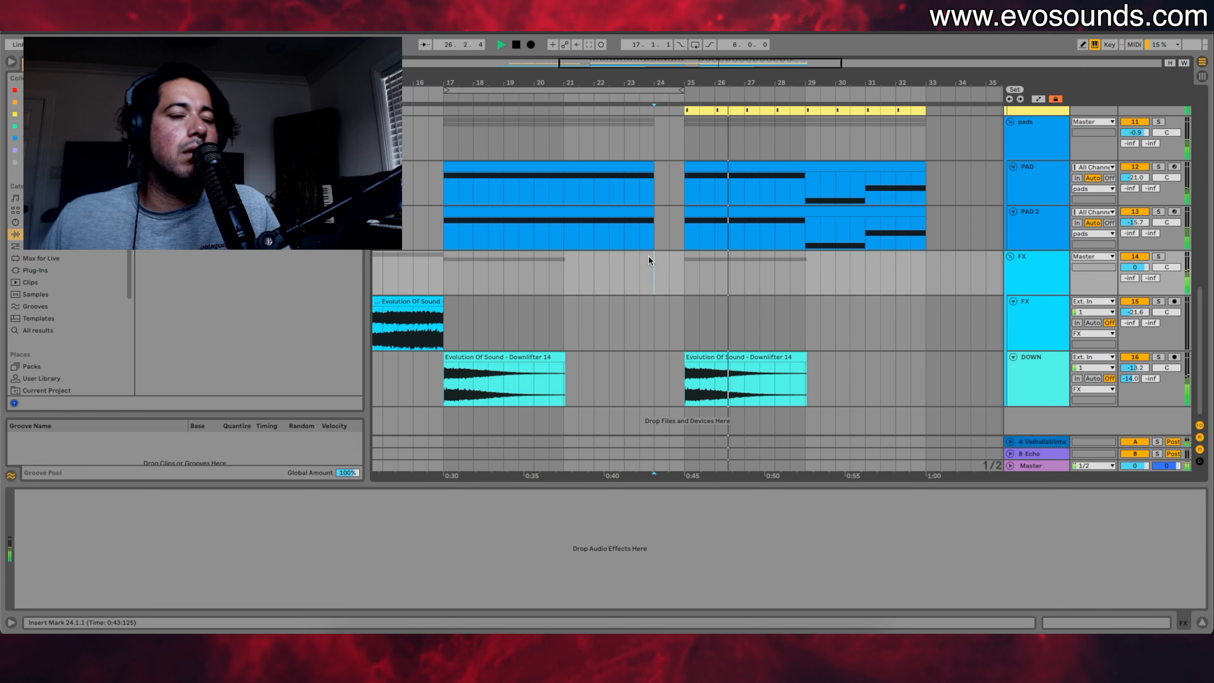
{"action": "scroll", "coordinate": [650, 260], "scroll_direction": "up", "scroll_amount": 2}
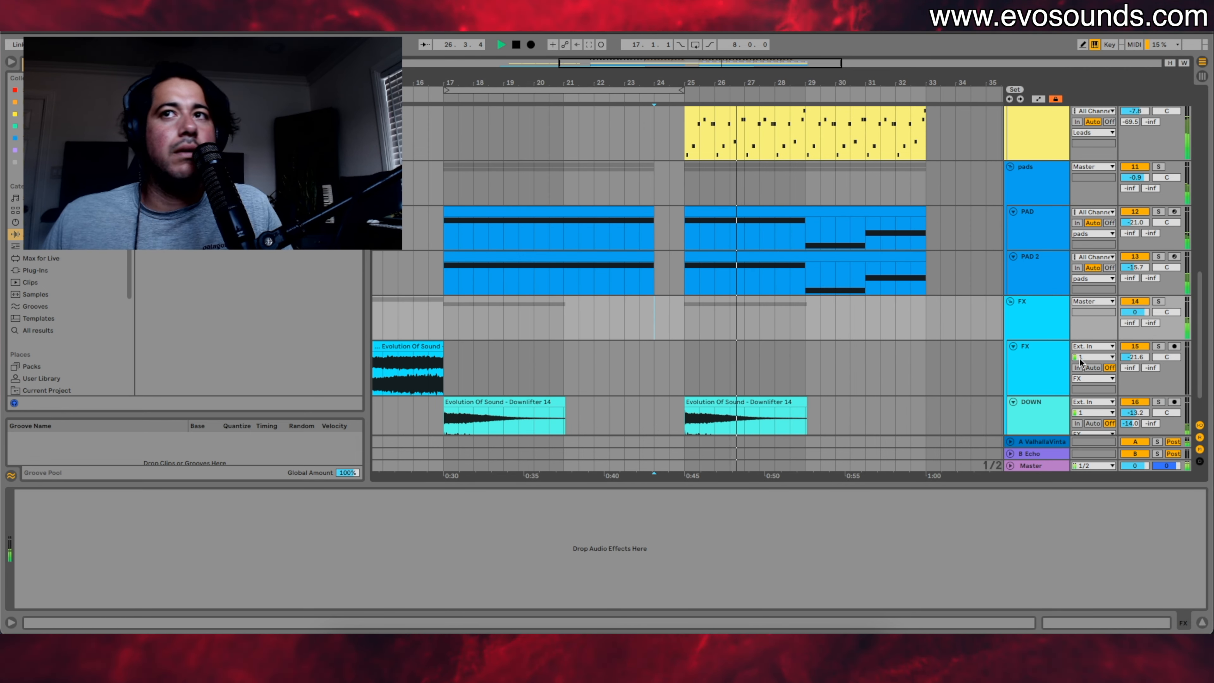
{"action": "left_click", "coordinate": [1046, 470]}
{"action": "key", "text": "Tab"}
{"action": "key", "text": "Tab"}
{"action": "scroll", "coordinate": [764, 290], "scroll_direction": "up", "scroll_amount": 10}
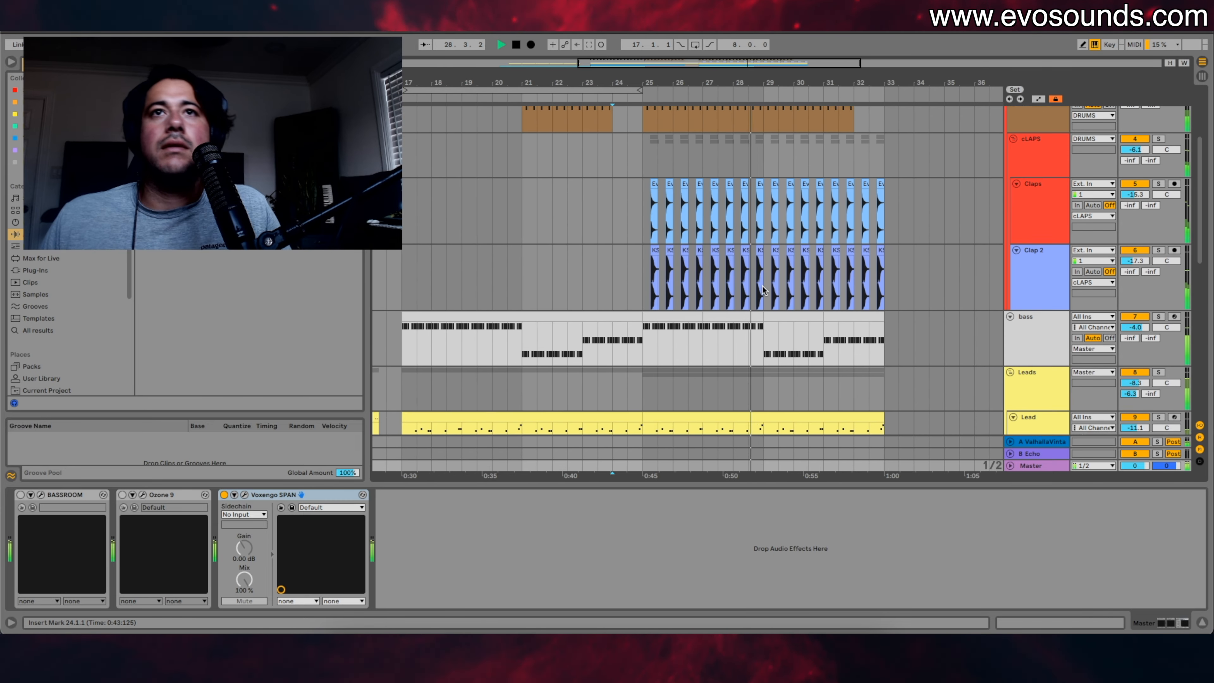
{"action": "scroll", "coordinate": [764, 290], "scroll_direction": "down", "scroll_amount": 10}
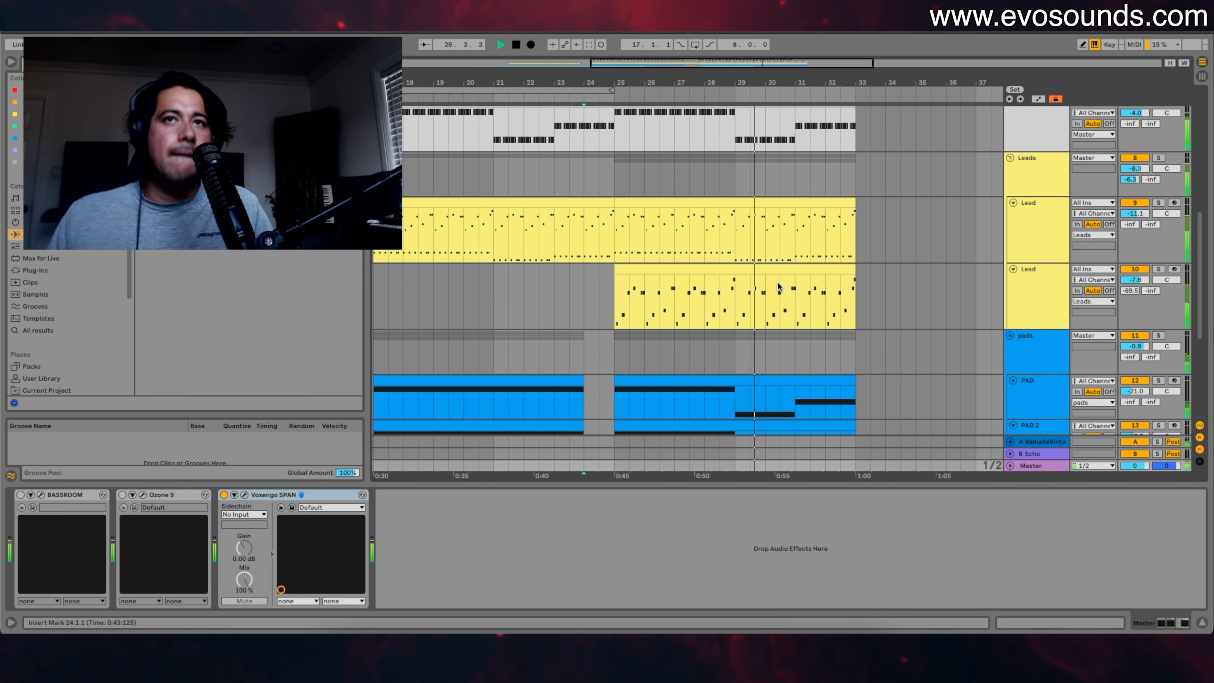
{"action": "left_click", "coordinate": [1043, 278]}
{"action": "left_click", "coordinate": [1034, 184]}
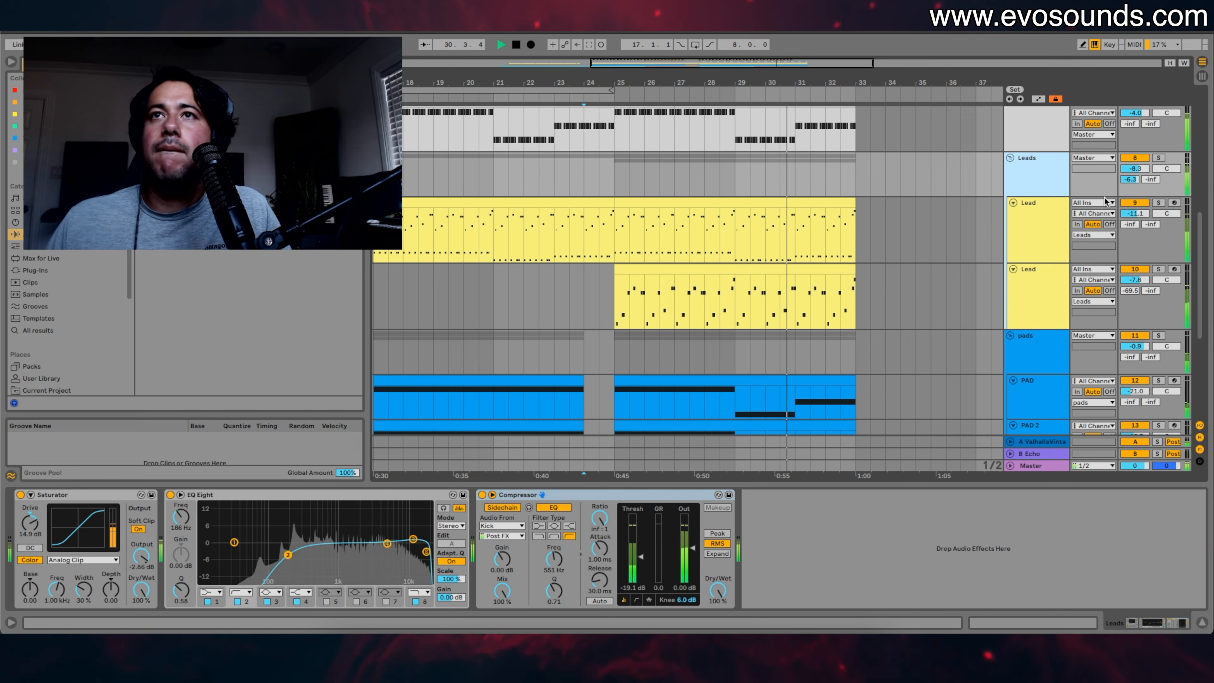
{"action": "left_click", "coordinate": [1160, 159]}
{"action": "left_click", "coordinate": [1037, 296]}
{"action": "left_click", "coordinate": [1159, 270]}
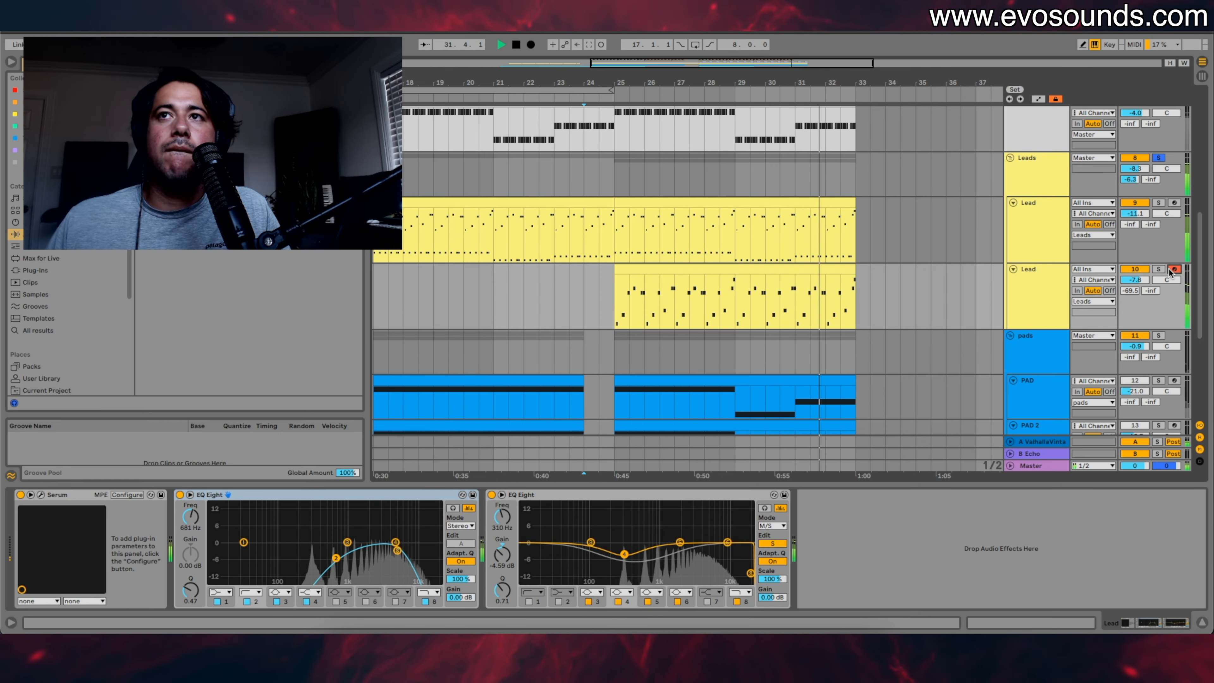
{"action": "left_click", "coordinate": [40, 495]}
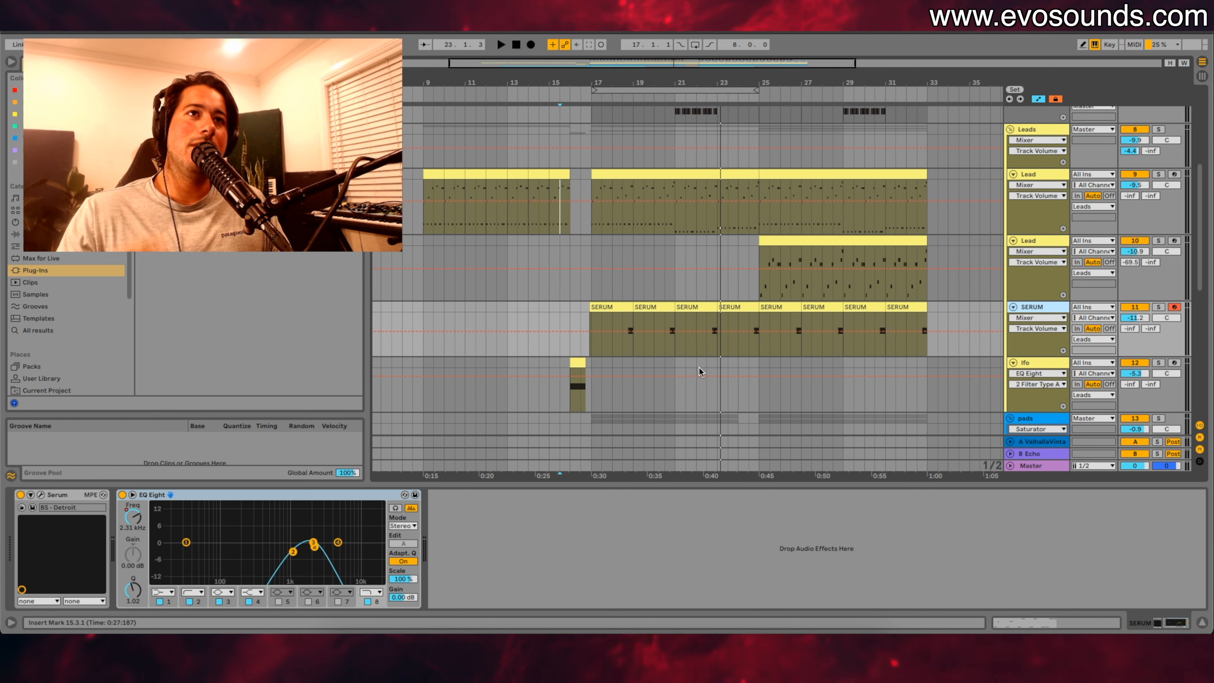
Step: Open the Leads group's device chain and display the Endless Smile Intensity automation in the arrangement
{"action": "scroll", "coordinate": [691, 282], "scroll_direction": "up", "scroll_amount": 8}
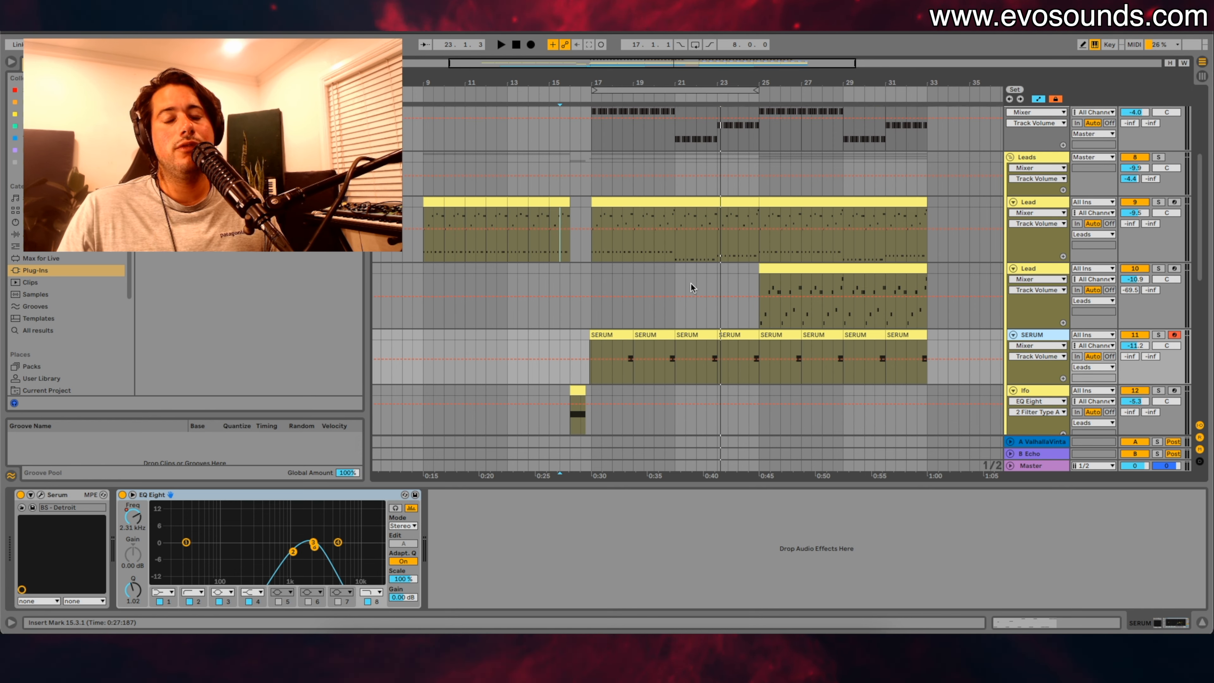
{"action": "left_click", "coordinate": [637, 275]}
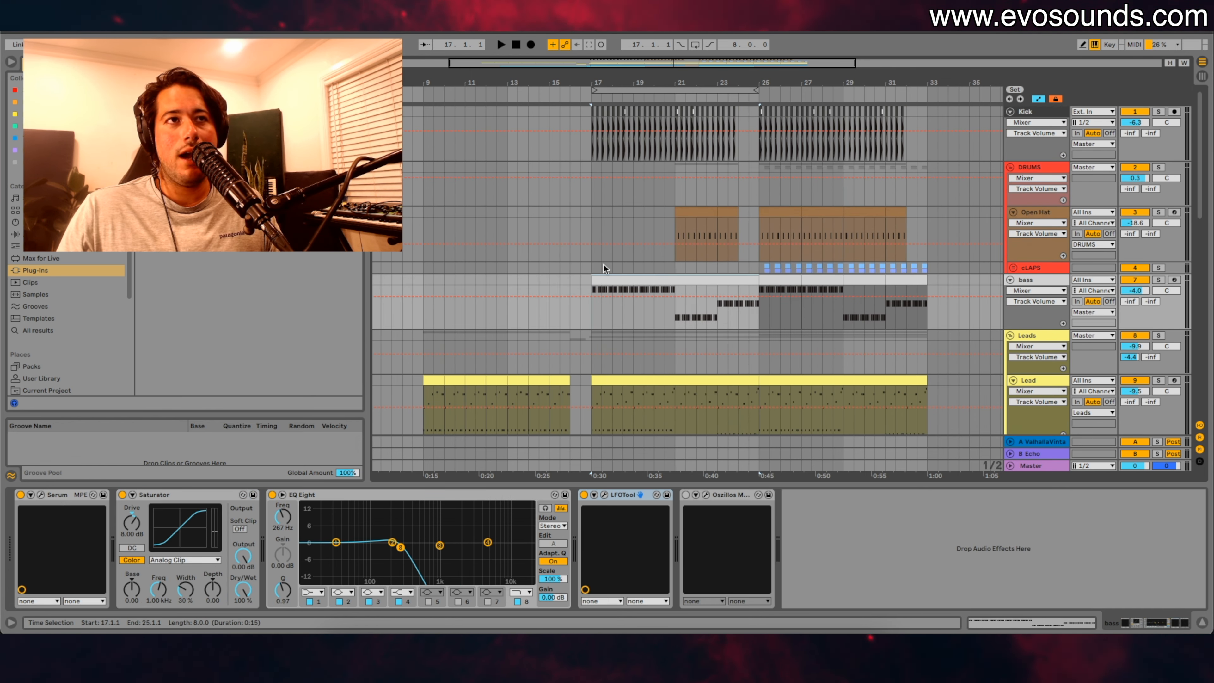
{"action": "left_click", "coordinate": [576, 227]}
{"action": "left_click", "coordinate": [1038, 339]}
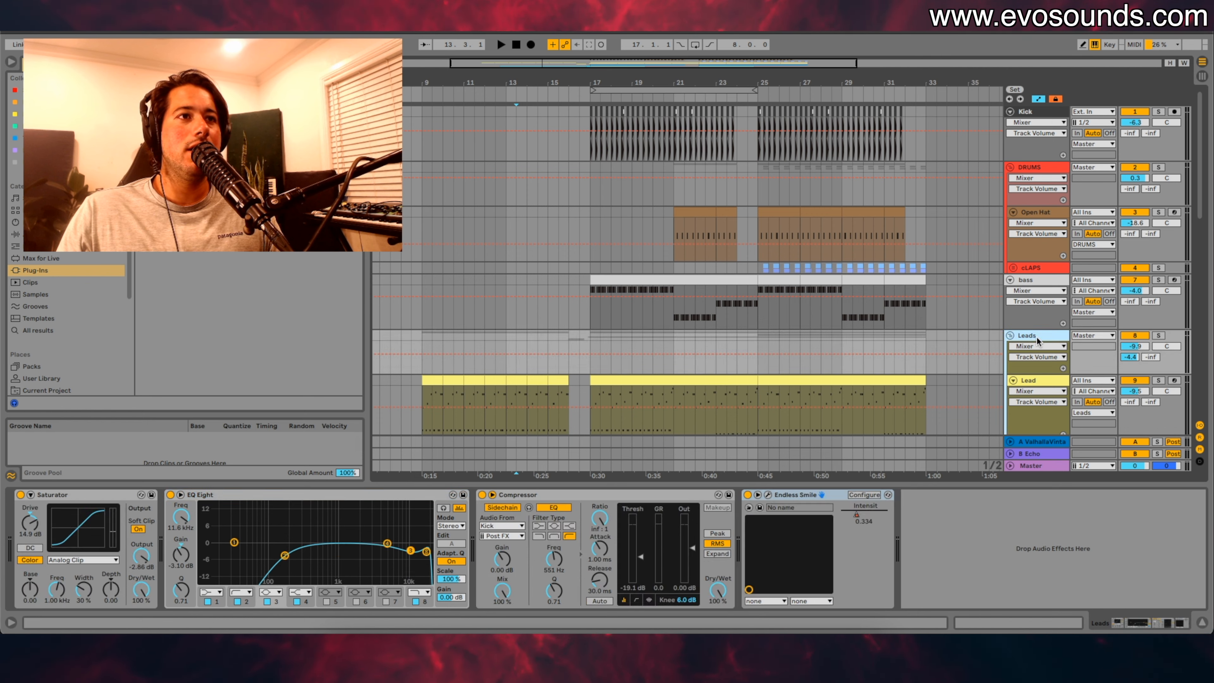
{"action": "left_click", "coordinate": [856, 515]}
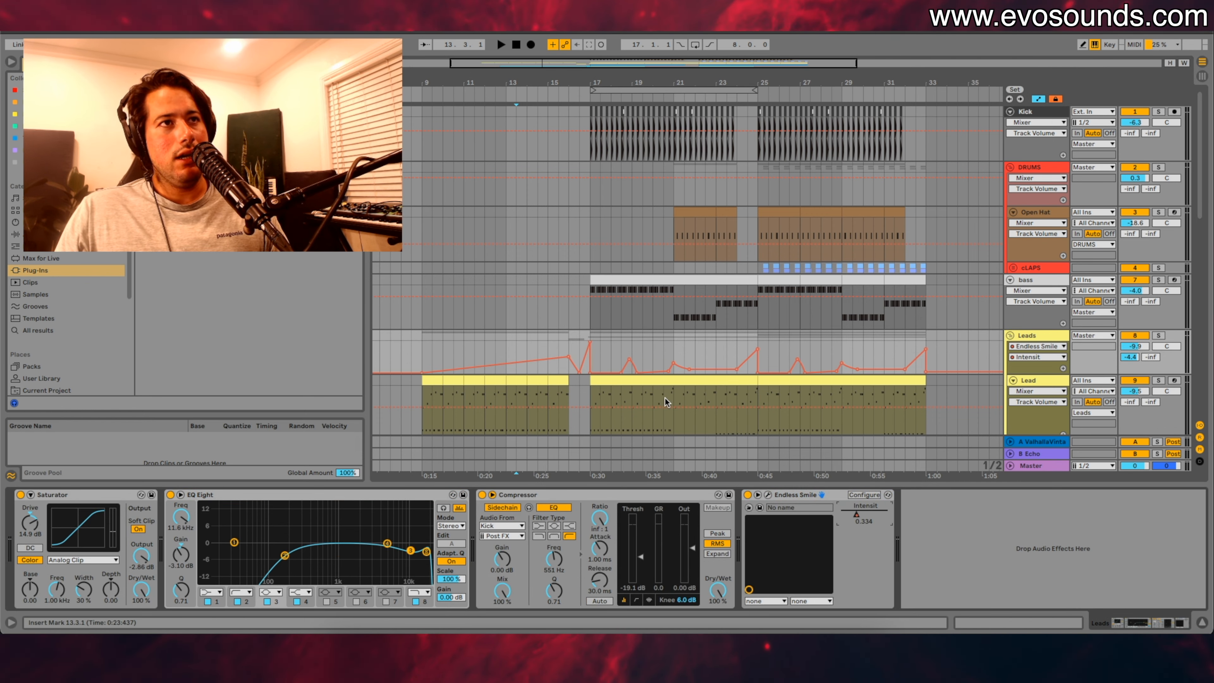
Step: Examine the Endless Smile Intensity automation across the Leads group and place the insert marker at bar 15
{"action": "scroll", "coordinate": [666, 402], "scroll_direction": "down", "scroll_amount": 3}
{"action": "left_click_drag", "start_coordinate": [548, 67], "coordinate": [550, 90]}
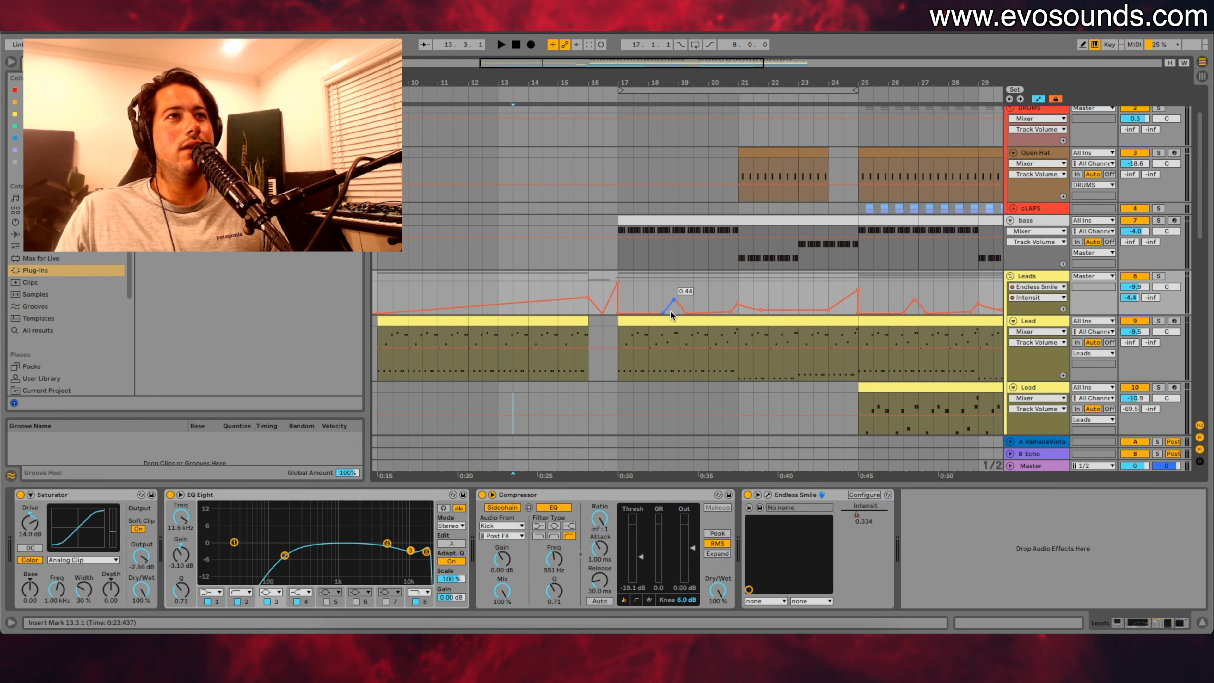
{"action": "scroll", "coordinate": [670, 304], "scroll_direction": "down", "scroll_amount": 3}
{"action": "scroll", "coordinate": [670, 304], "scroll_direction": "left", "scroll_amount": 2}
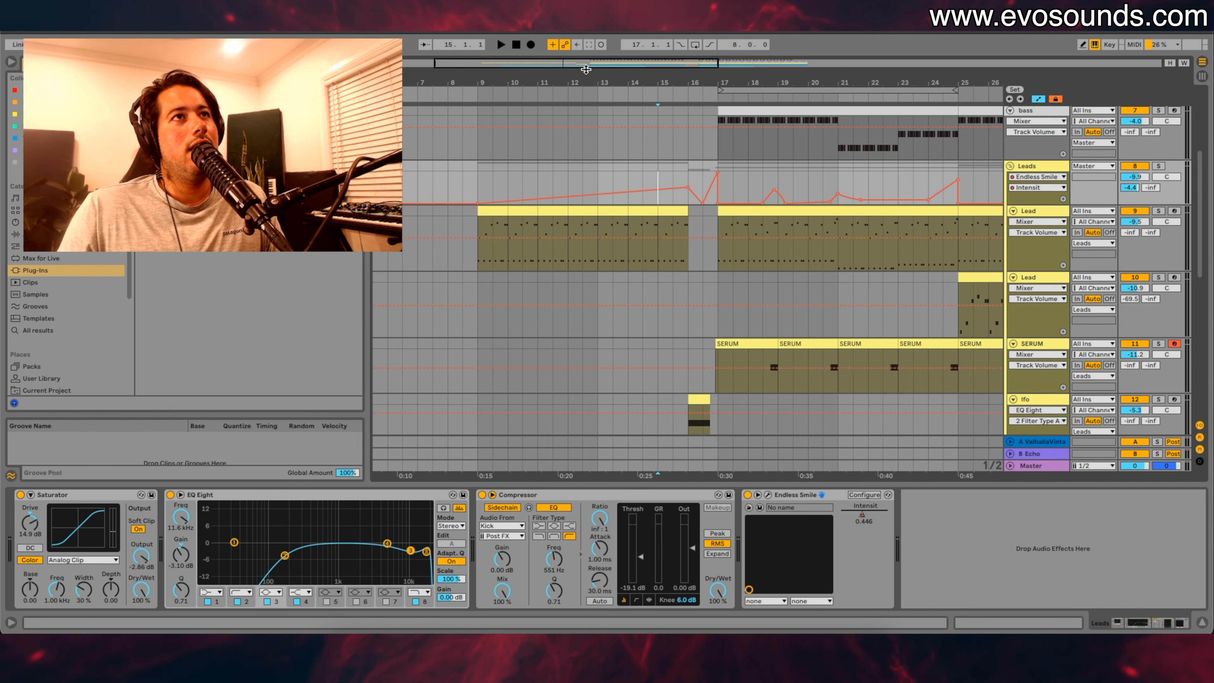
{"action": "left_click_drag", "start_coordinate": [586, 69], "coordinate": [586, 66]}
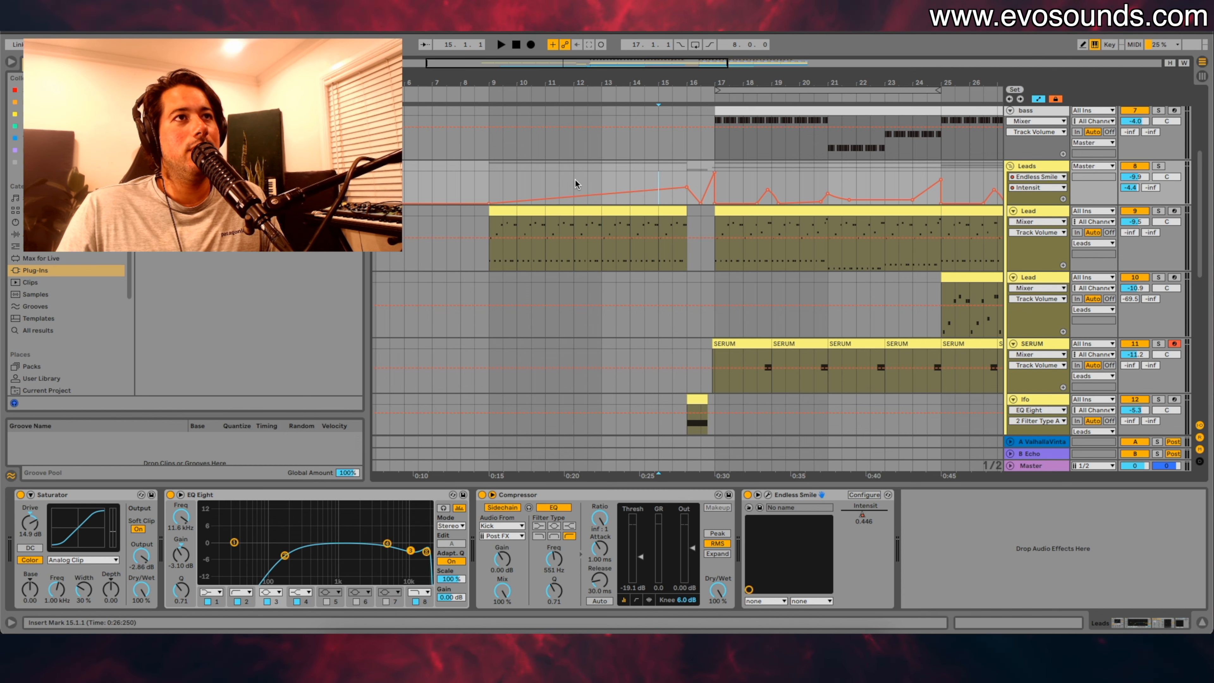
Step: Check the Endless Smile plug-in window, close it, and audition the Leads group soloed through its Intensity automation
{"action": "left_click", "coordinate": [769, 495]}
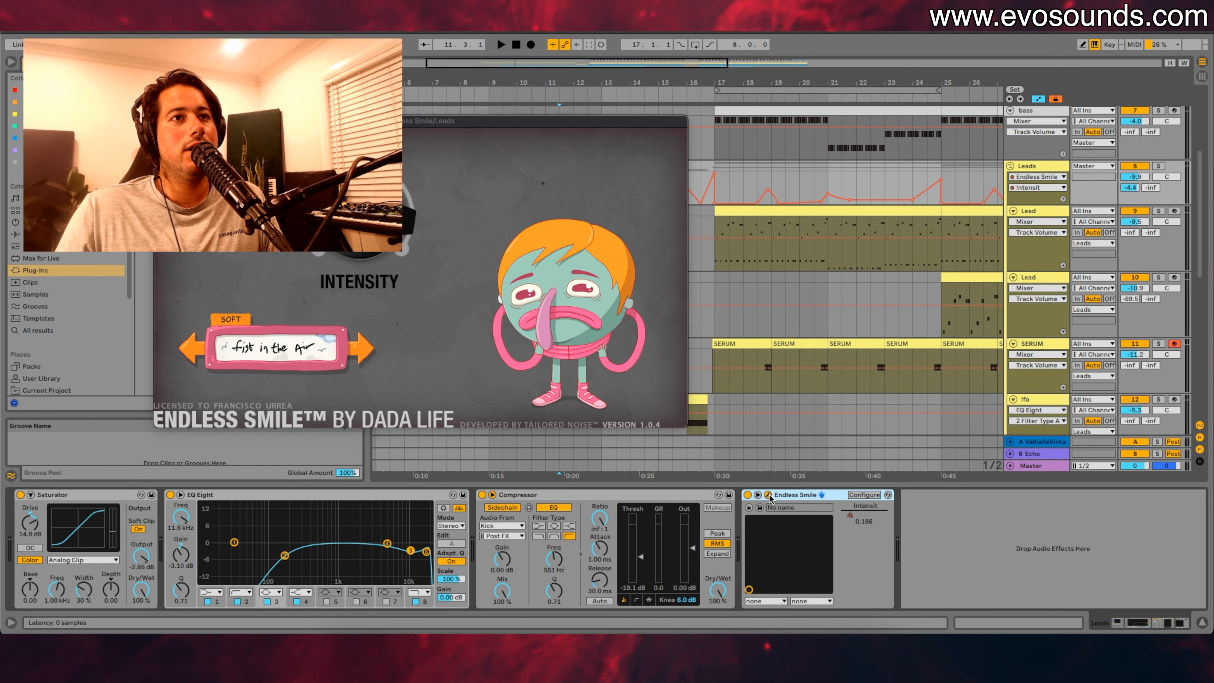
{"action": "left_click", "coordinate": [768, 496]}
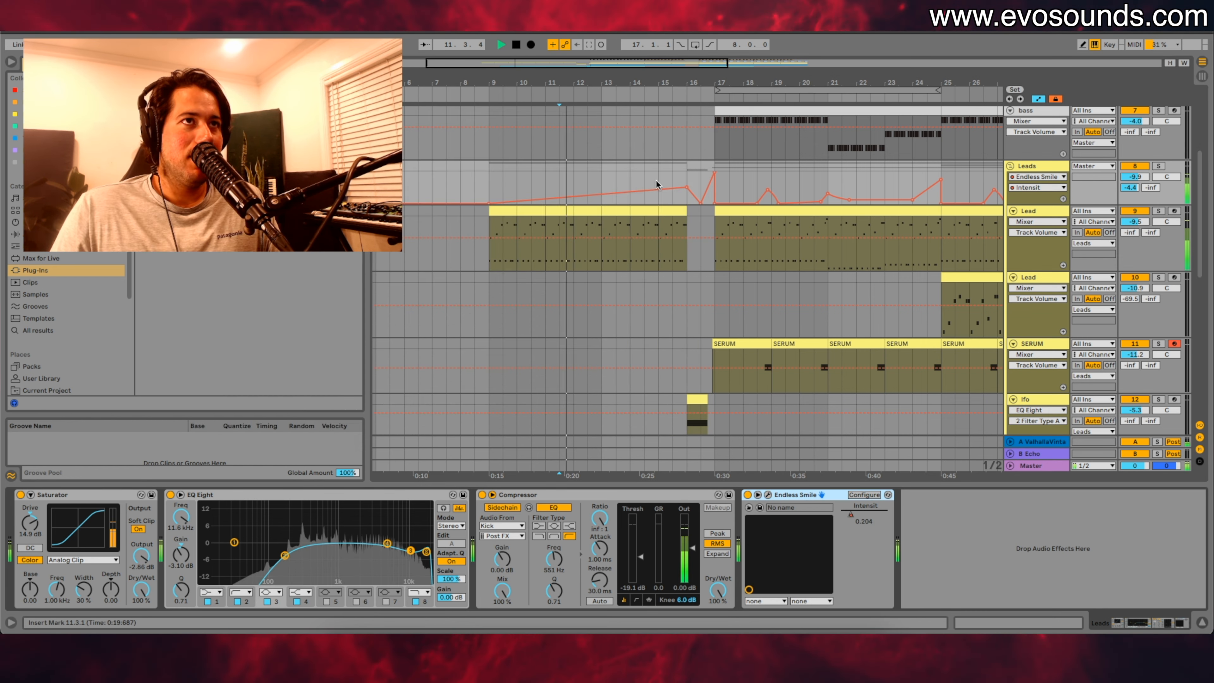
{"action": "key", "text": "space"}
{"action": "left_click", "coordinate": [1160, 167]}
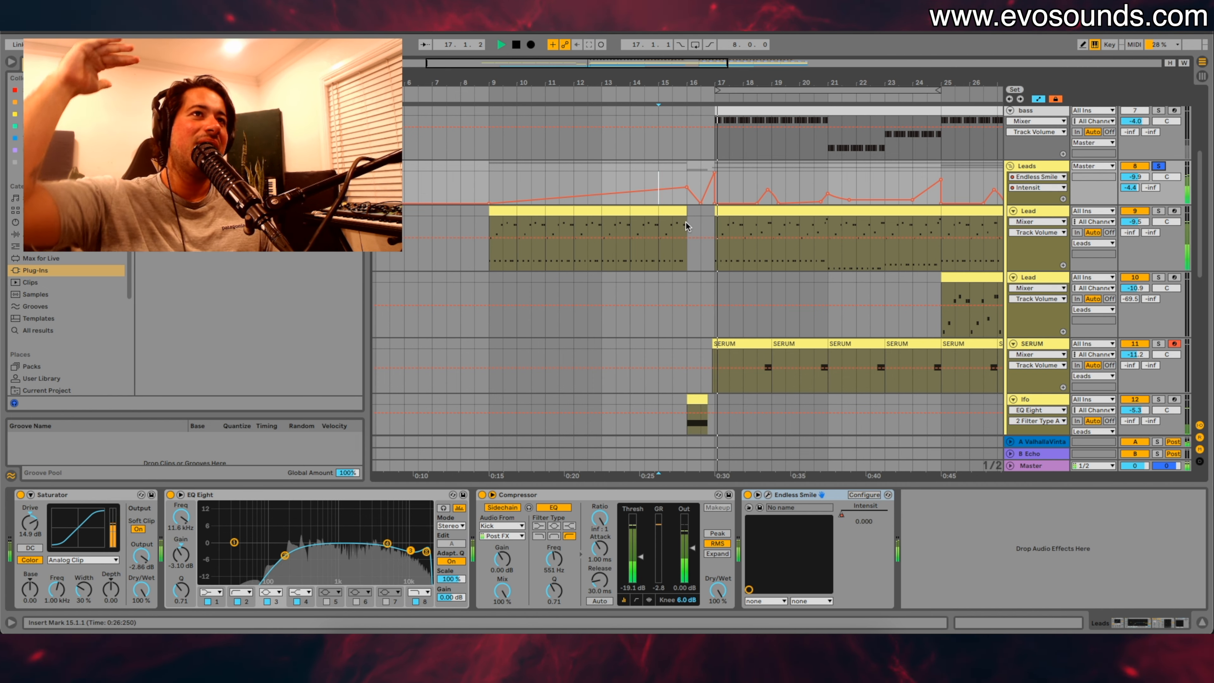
Step: Solo the lfo track, inspect its Serum synth and audition it from bar 15 before hiding the plug-in window
{"action": "scroll", "coordinate": [905, 287], "scroll_direction": "down", "scroll_amount": 3}
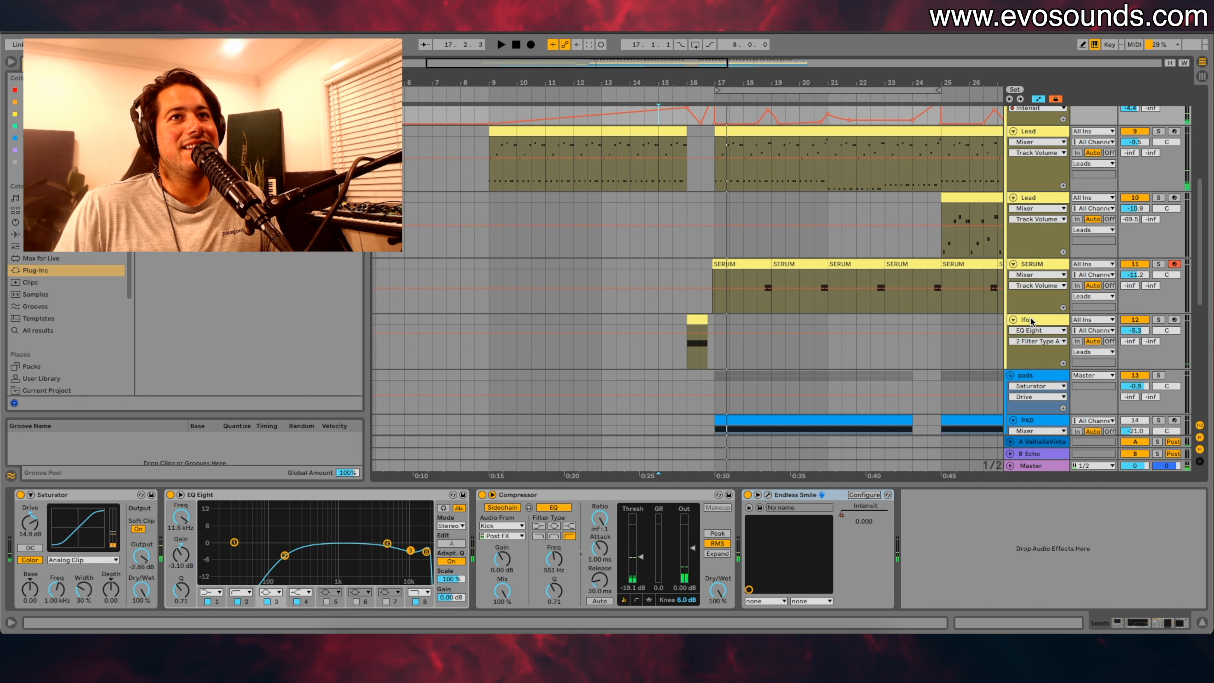
{"action": "left_click", "coordinate": [526, 344]}
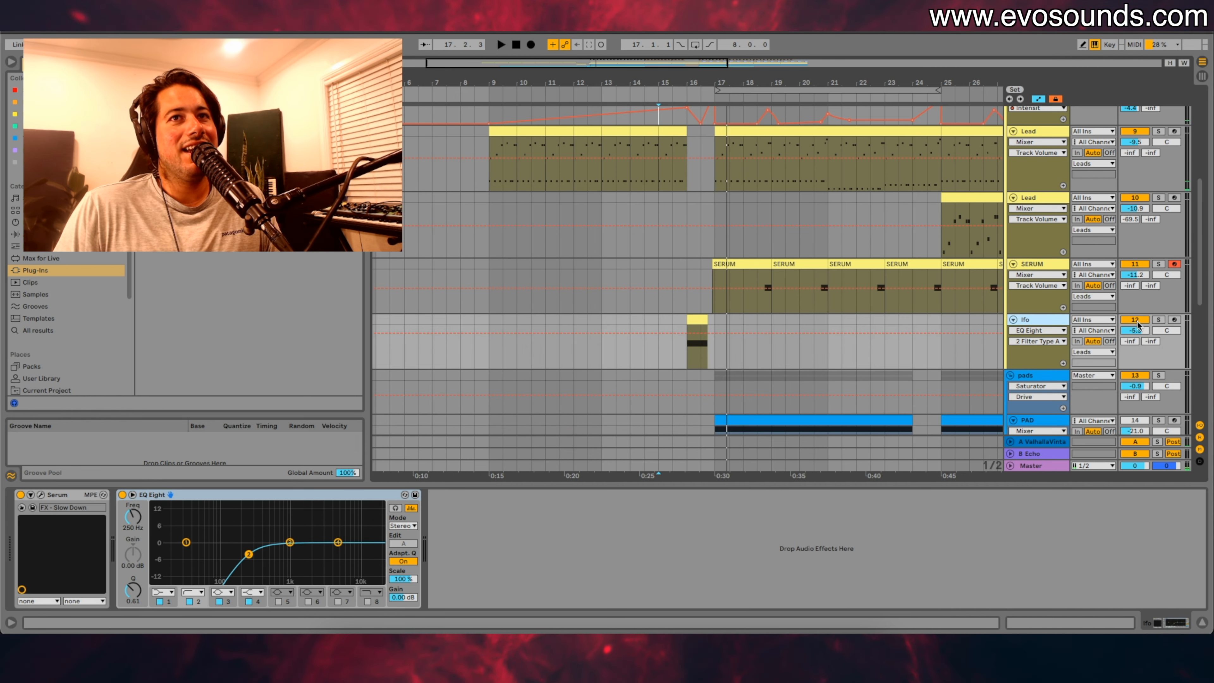
{"action": "left_click", "coordinate": [41, 496]}
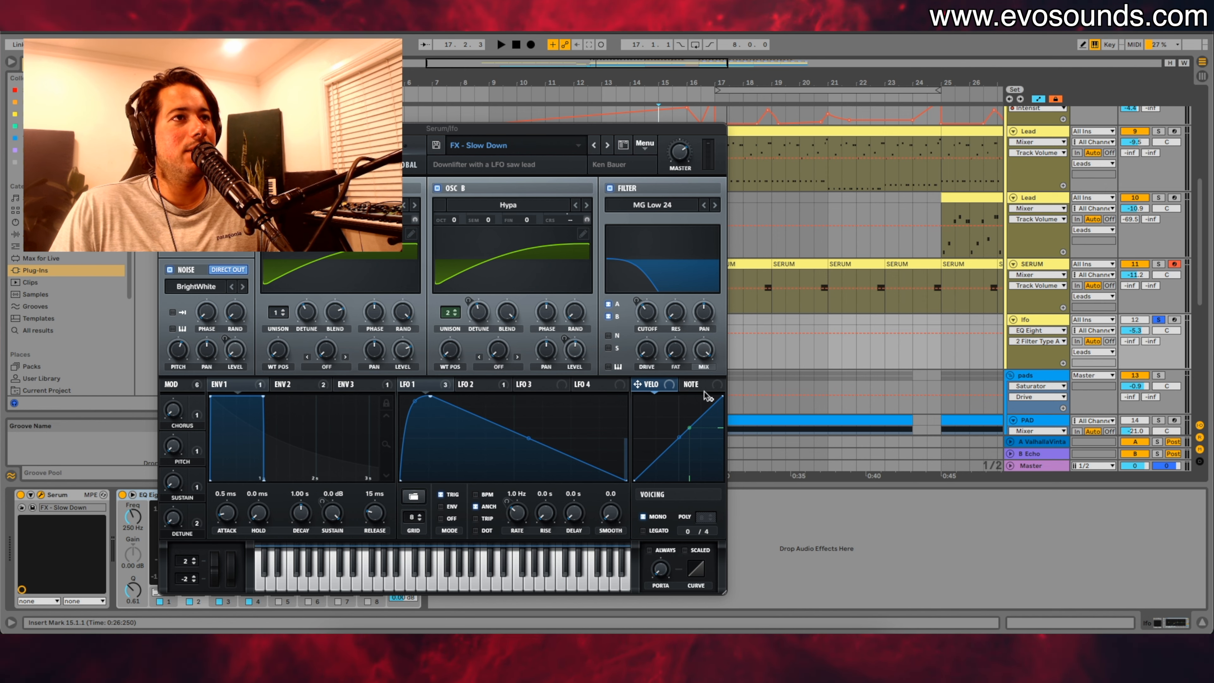
{"action": "key", "text": "space"}
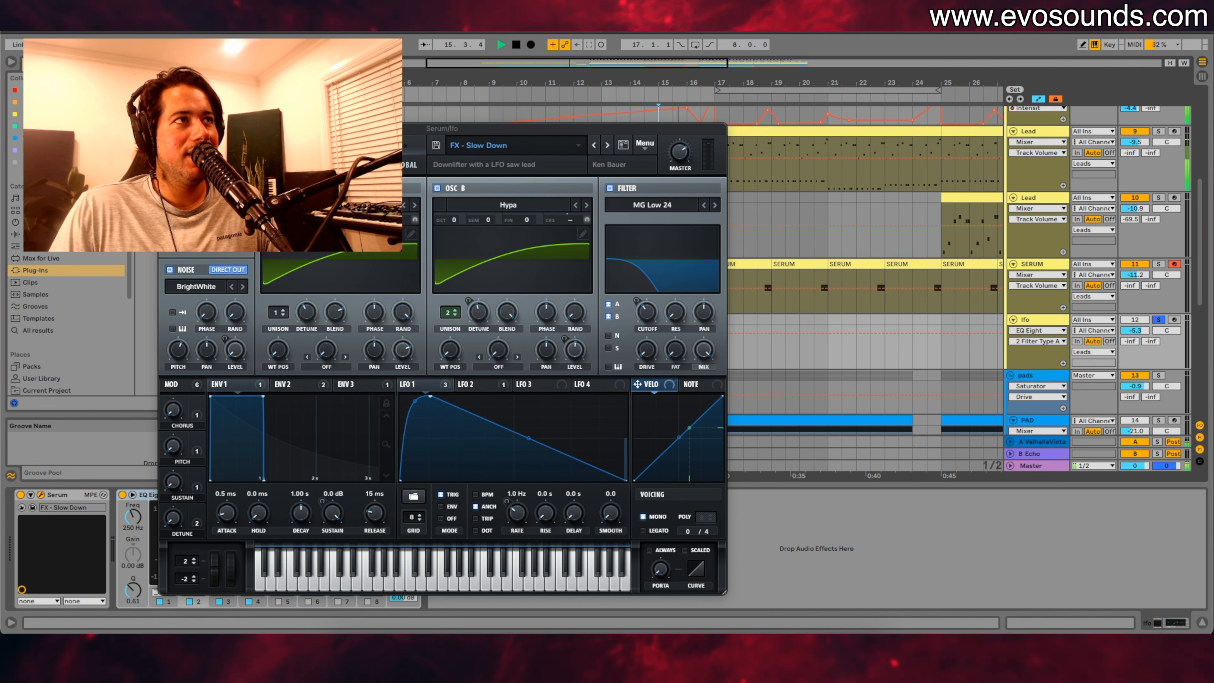
{"action": "key", "text": "super+alt+p"}
Step: Watch the Leads group's Endless Smile plug-in react during playback, stop at the drop and hide its window
{"action": "scroll", "coordinate": [949, 226], "scroll_direction": "up", "scroll_amount": 3}
{"action": "left_click", "coordinate": [1052, 154]}
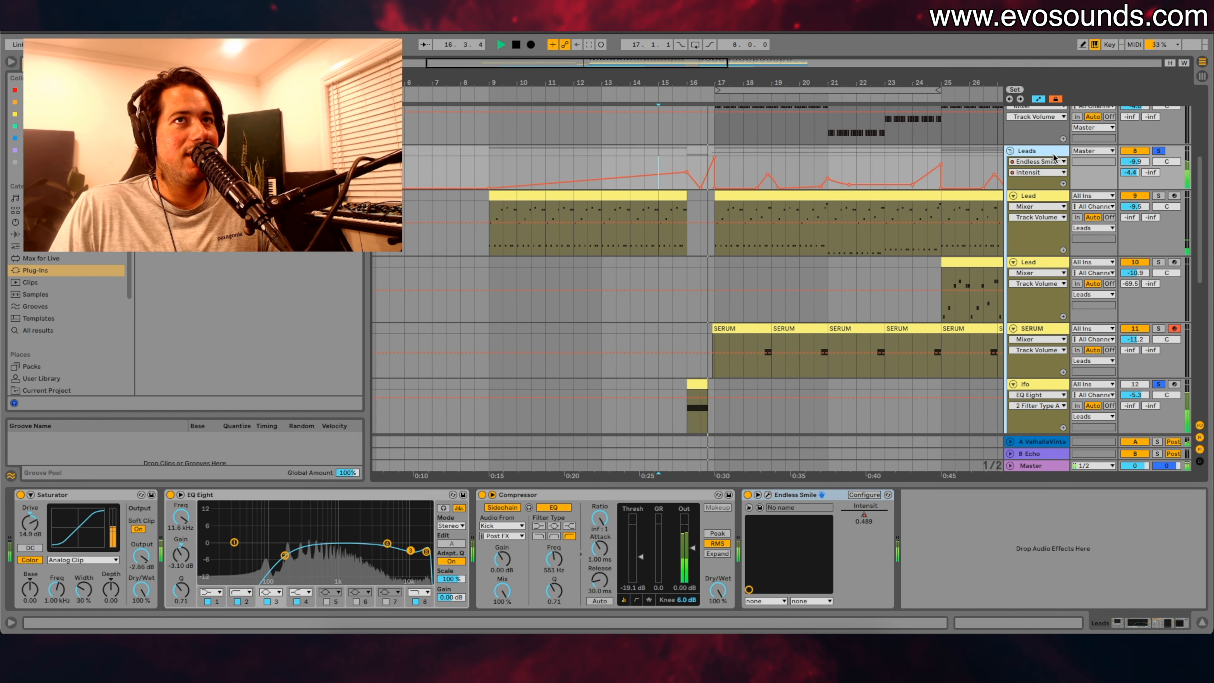
{"action": "left_click", "coordinate": [768, 496]}
{"action": "key", "text": "space"}
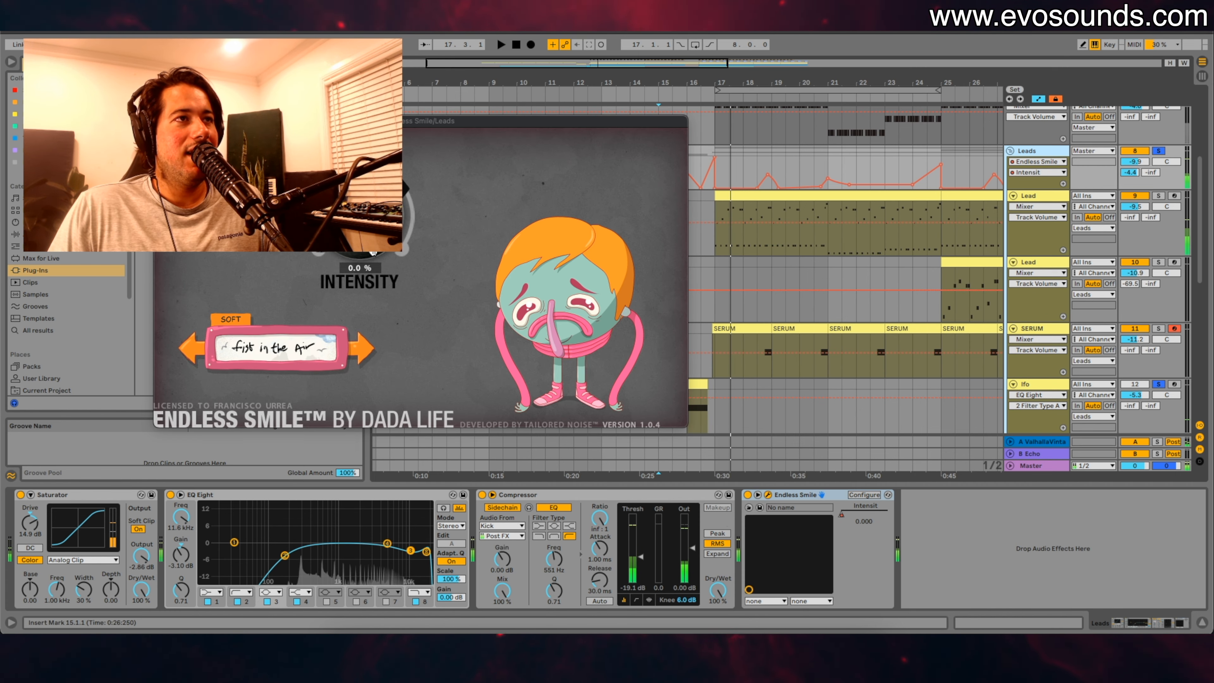
{"action": "key", "text": "super+alt+p"}
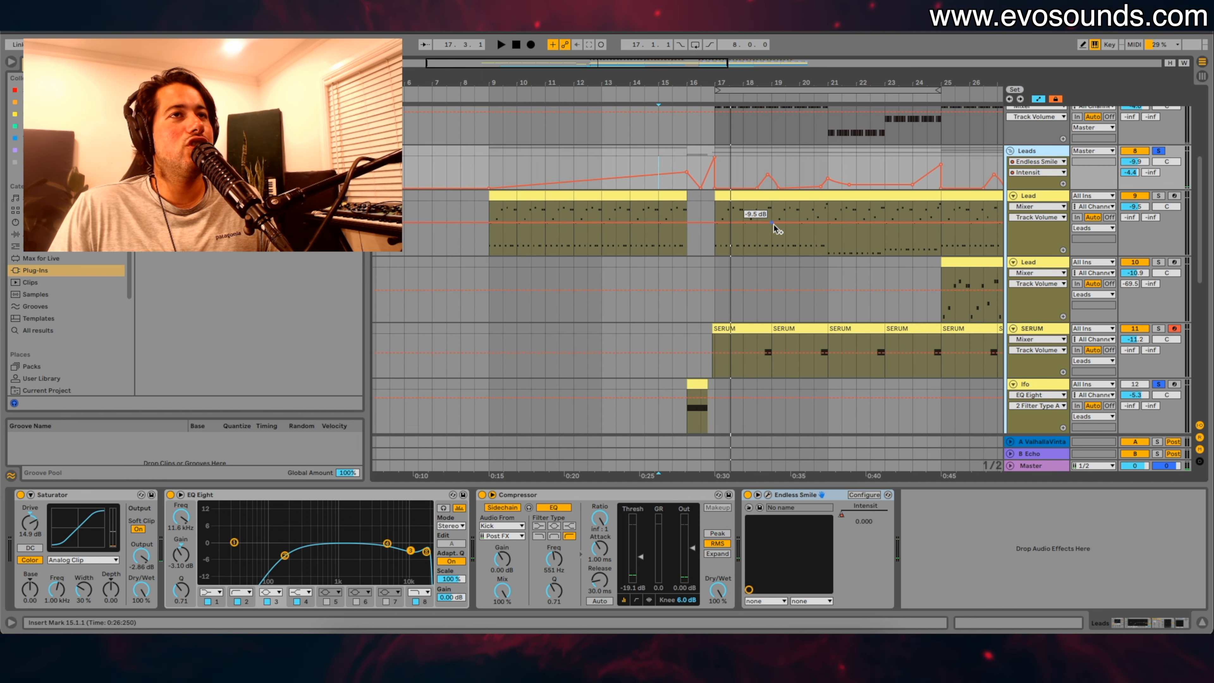
Step: View the device chain of return track A ValhallaVintageVerb from Session View and go back to the arrangement
{"action": "key", "text": "Tab"}
{"action": "left_click", "coordinate": [1017, 72]}
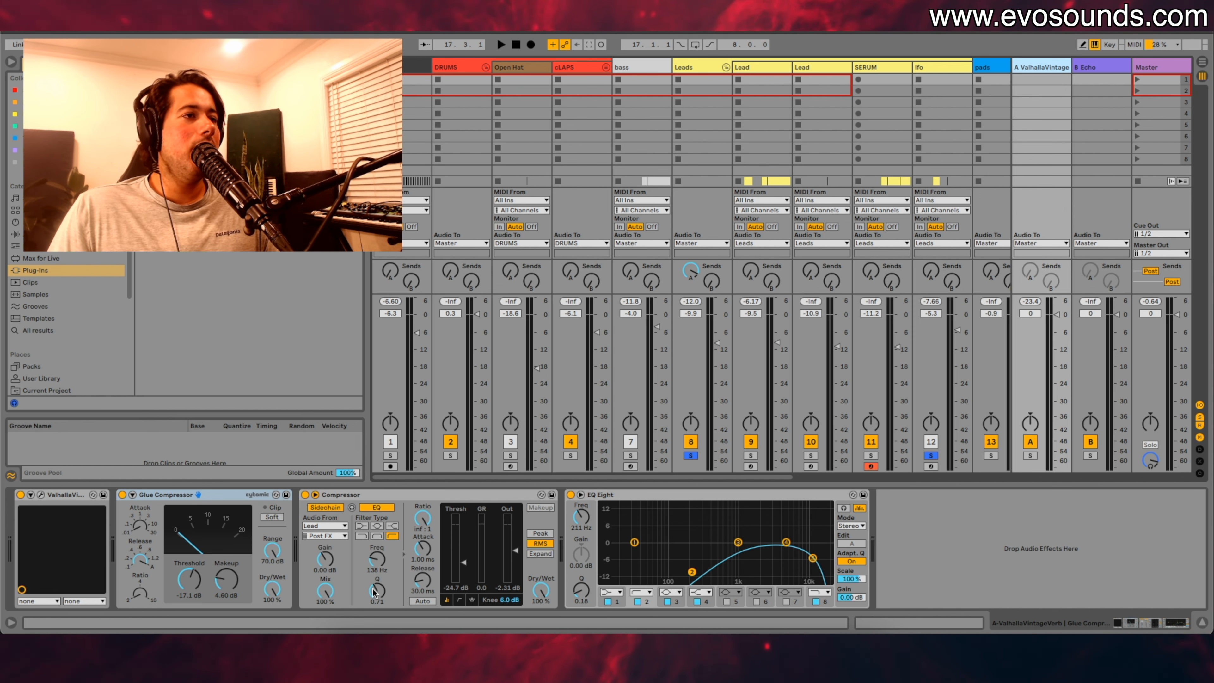
{"action": "key", "text": "Tab"}
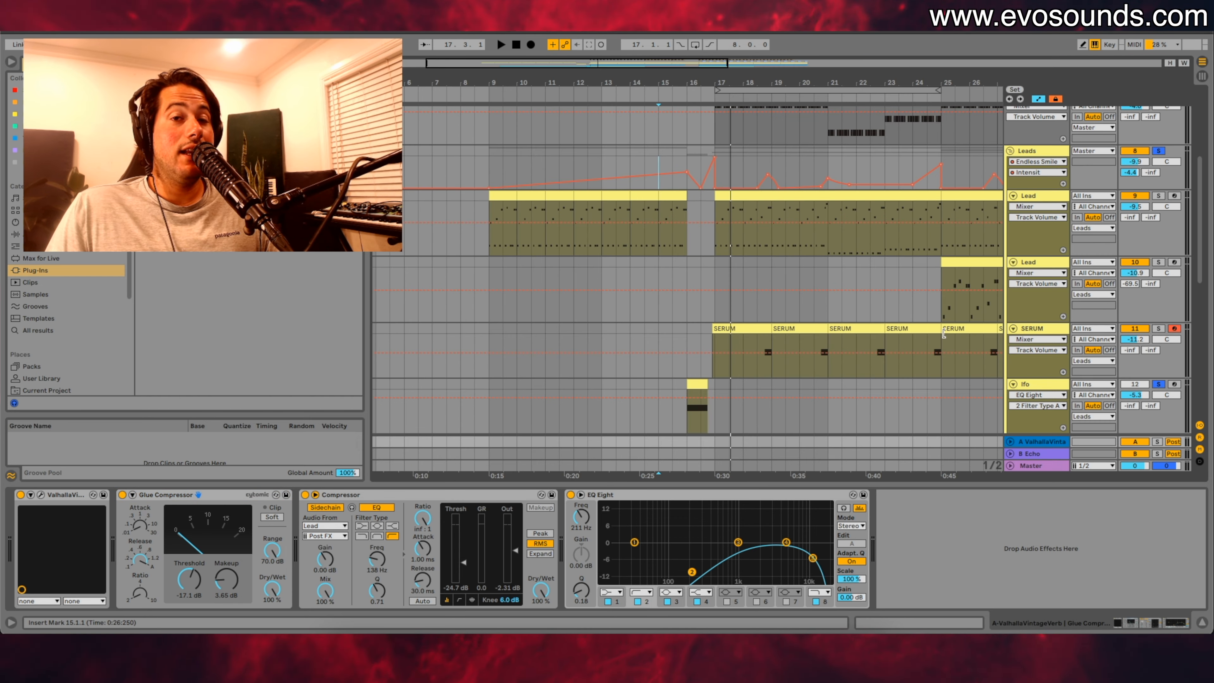
Step: Audition the transition into bar 17 from bar 15 and select the fill clip on the Snares track
{"action": "key", "text": "space"}
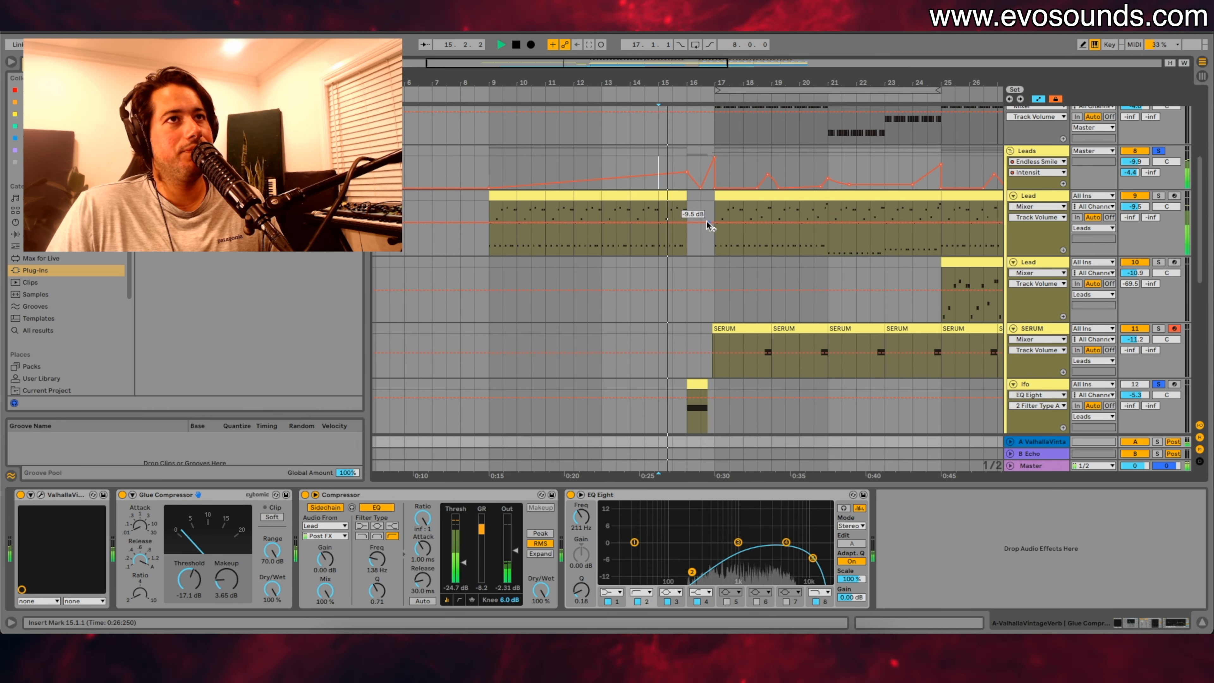
{"action": "left_click", "coordinate": [692, 210]}
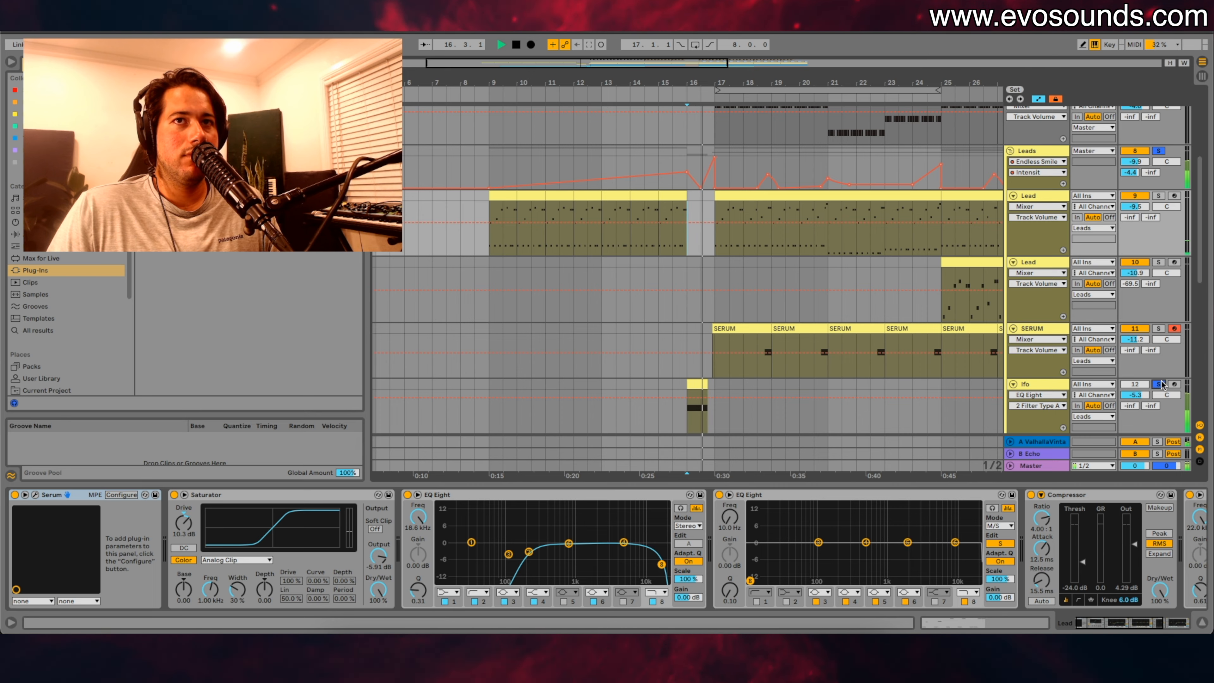
{"action": "scroll", "coordinate": [899, 352], "scroll_direction": "down", "scroll_amount": 10}
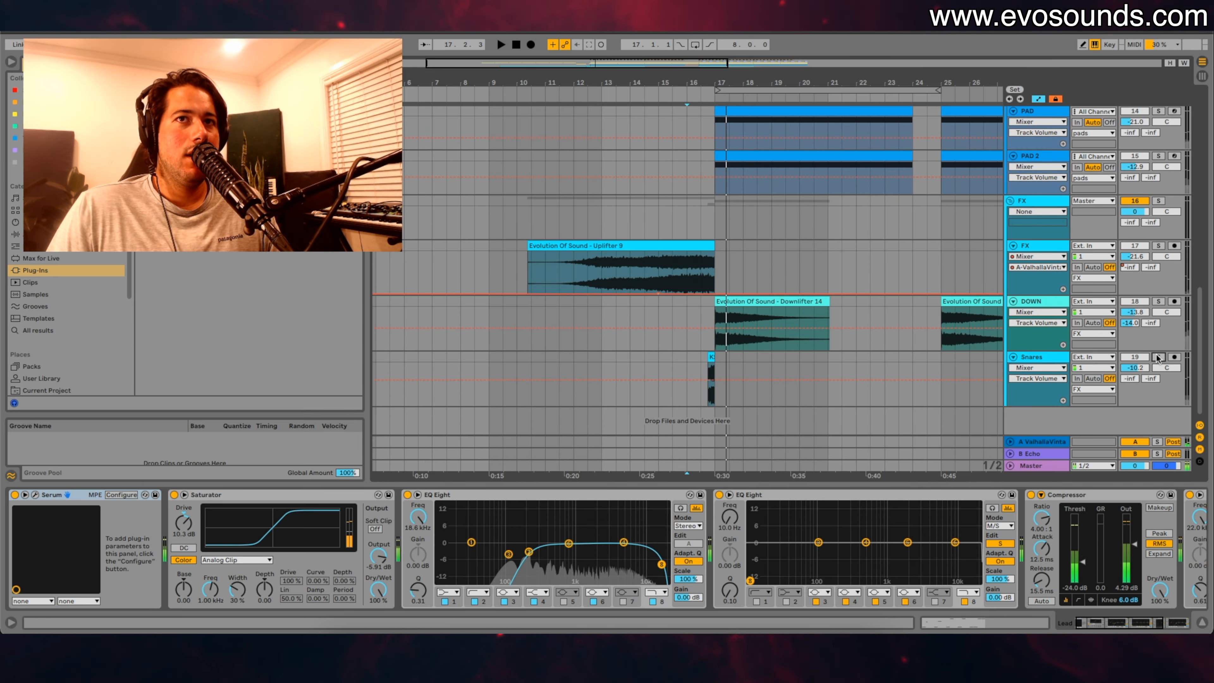
{"action": "left_click", "coordinate": [770, 371]}
{"action": "key", "text": "space"}
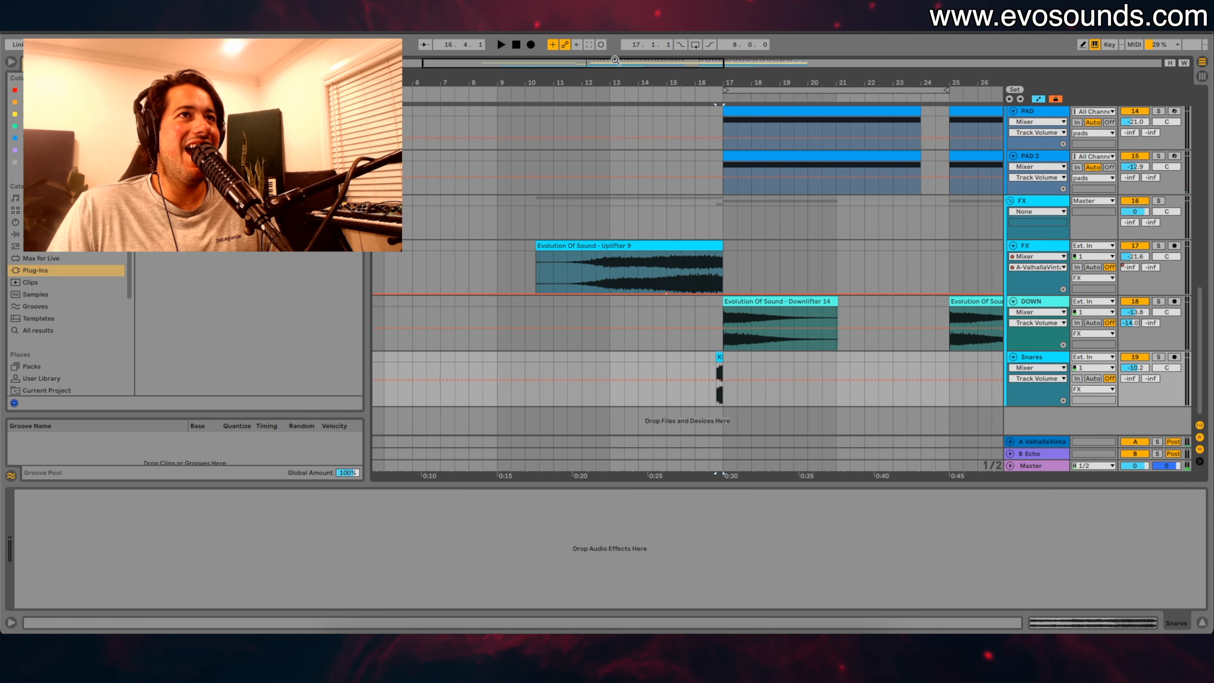
Step: Set the Snares track volume to -11.4 dB and audition the snare fill into the drop with the full mix
{"action": "left_click_drag", "start_coordinate": [616, 61], "coordinate": [856, 320]}
{"action": "key", "text": "space"}
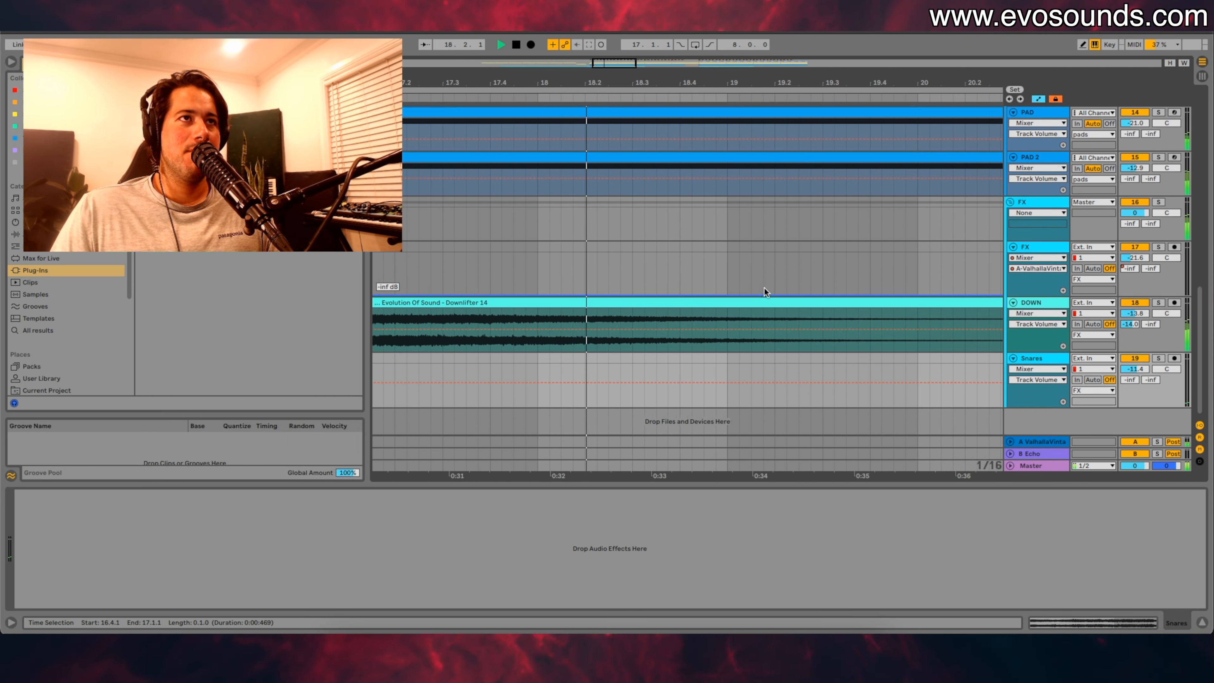
{"action": "scroll", "coordinate": [1053, 195], "scroll_direction": "up", "scroll_amount": 3}
{"action": "key", "text": "minus"}
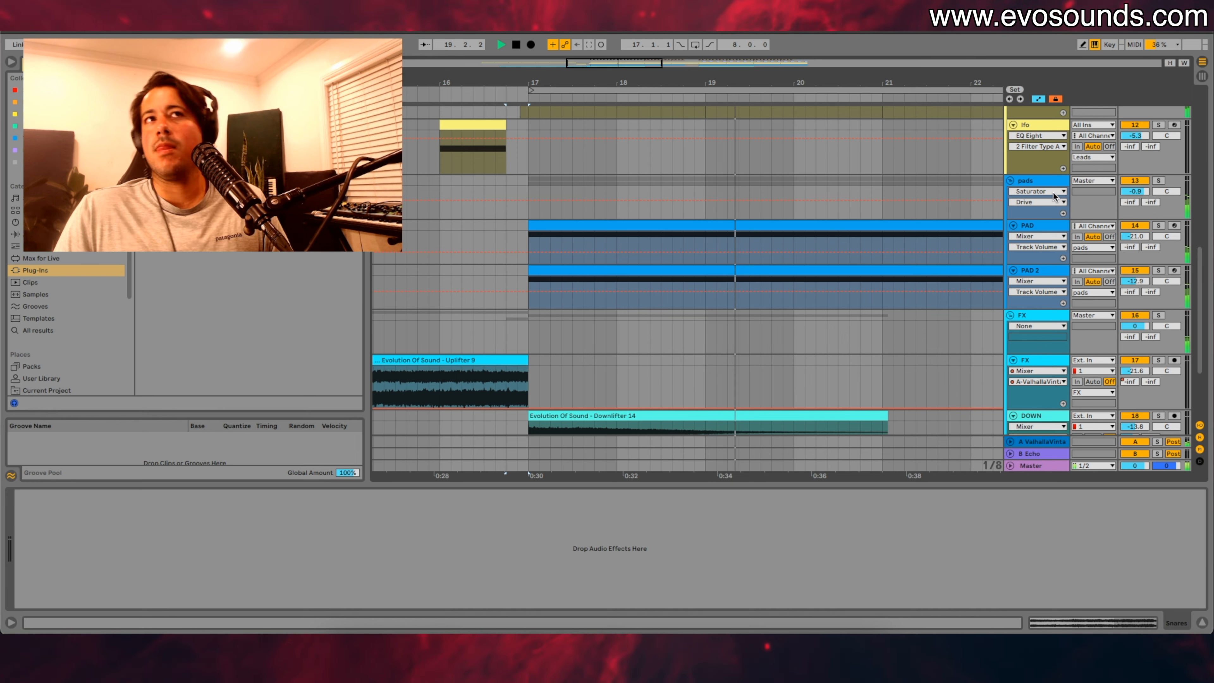
{"action": "key", "text": "space"}
{"action": "scroll", "coordinate": [847, 220], "scroll_direction": "up", "scroll_amount": 3}
Step: Inspect the SERUM track's BS - Detroit synth and EQ Eight, and display its 8 Frequency automation in the arrangement
{"action": "left_click", "coordinate": [665, 227]}
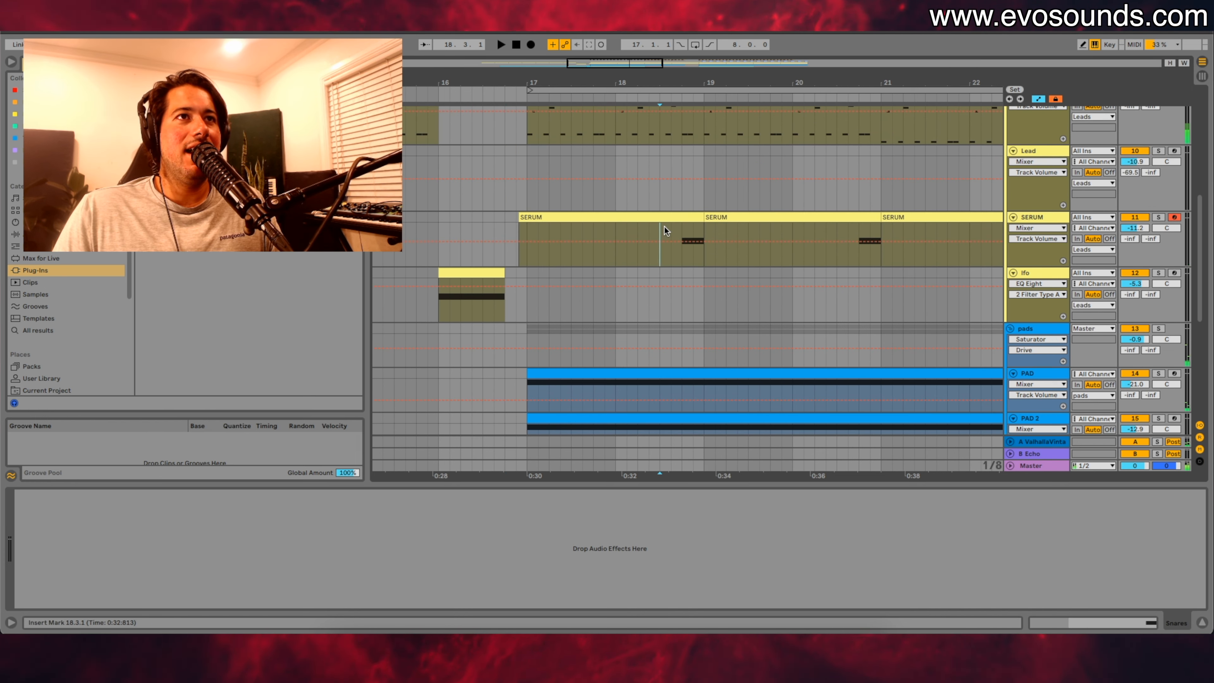
{"action": "left_click", "coordinate": [669, 218]}
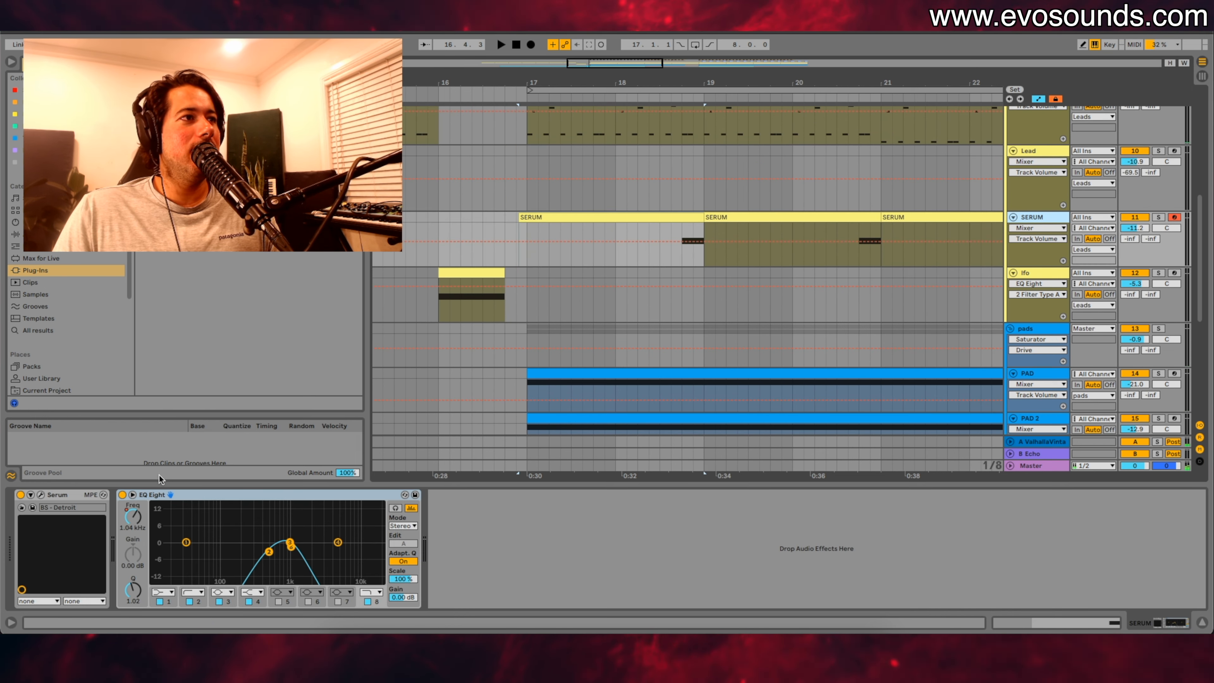
{"action": "left_click", "coordinate": [41, 496]}
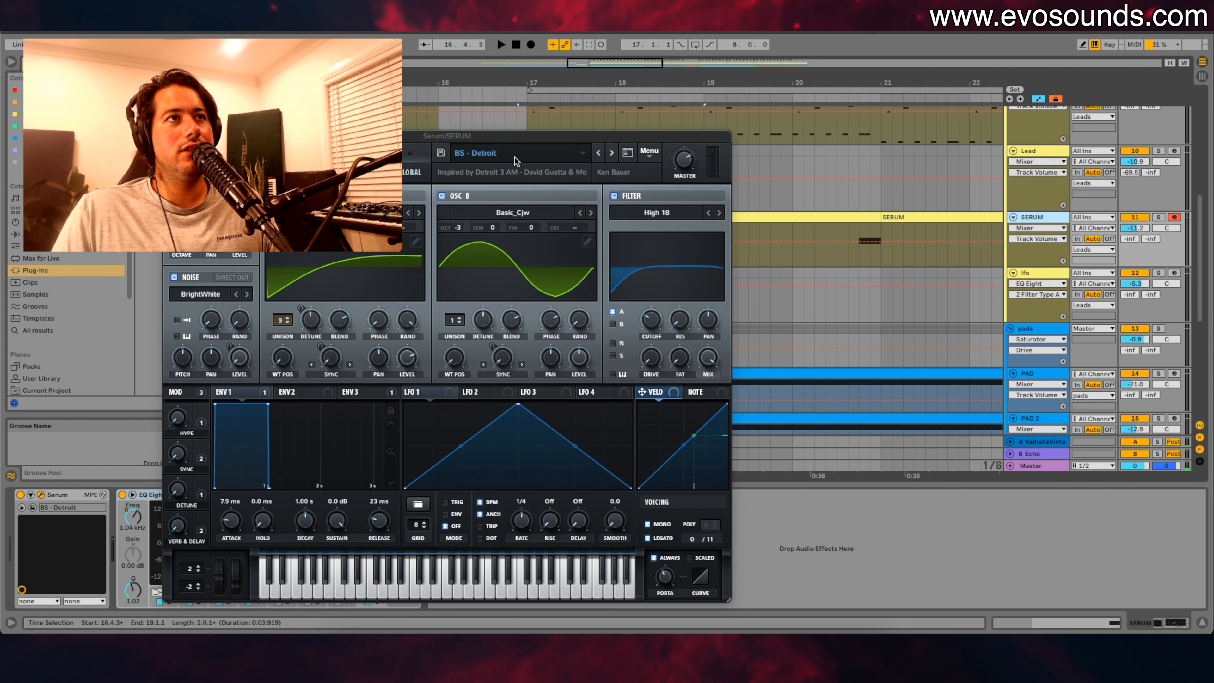
{"action": "left_click", "coordinate": [170, 137]}
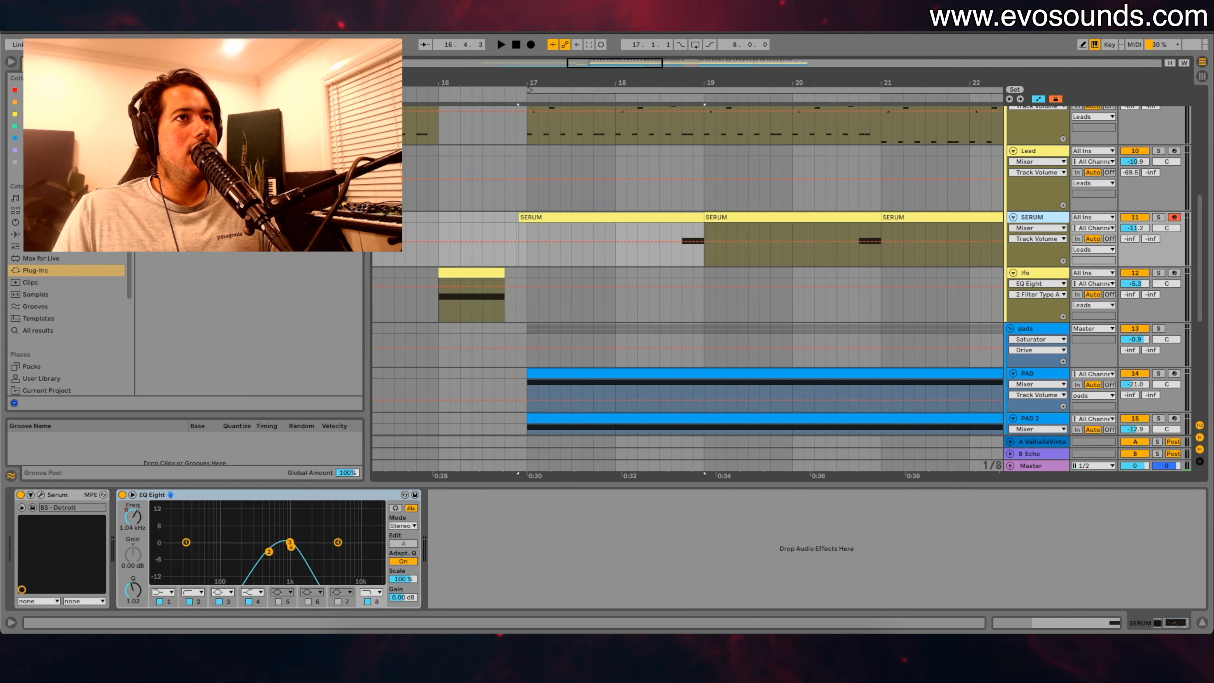
{"action": "left_click_drag", "start_coordinate": [300, 537], "coordinate": [247, 569]}
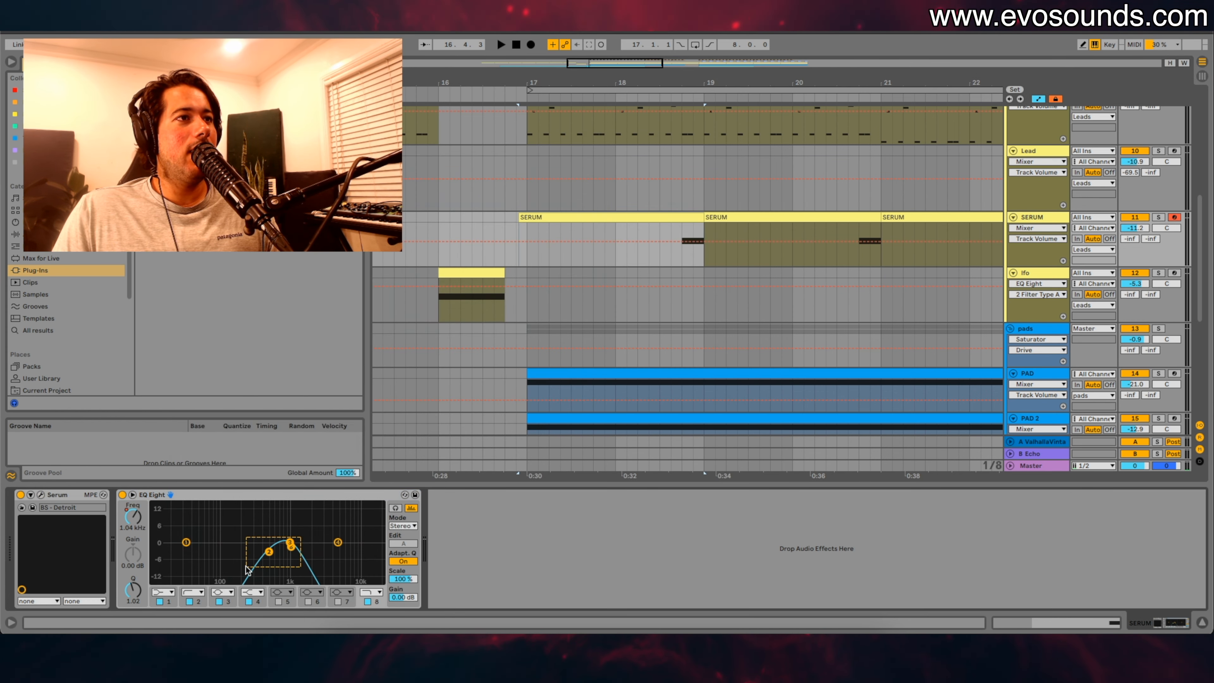
{"action": "left_click", "coordinate": [129, 521]}
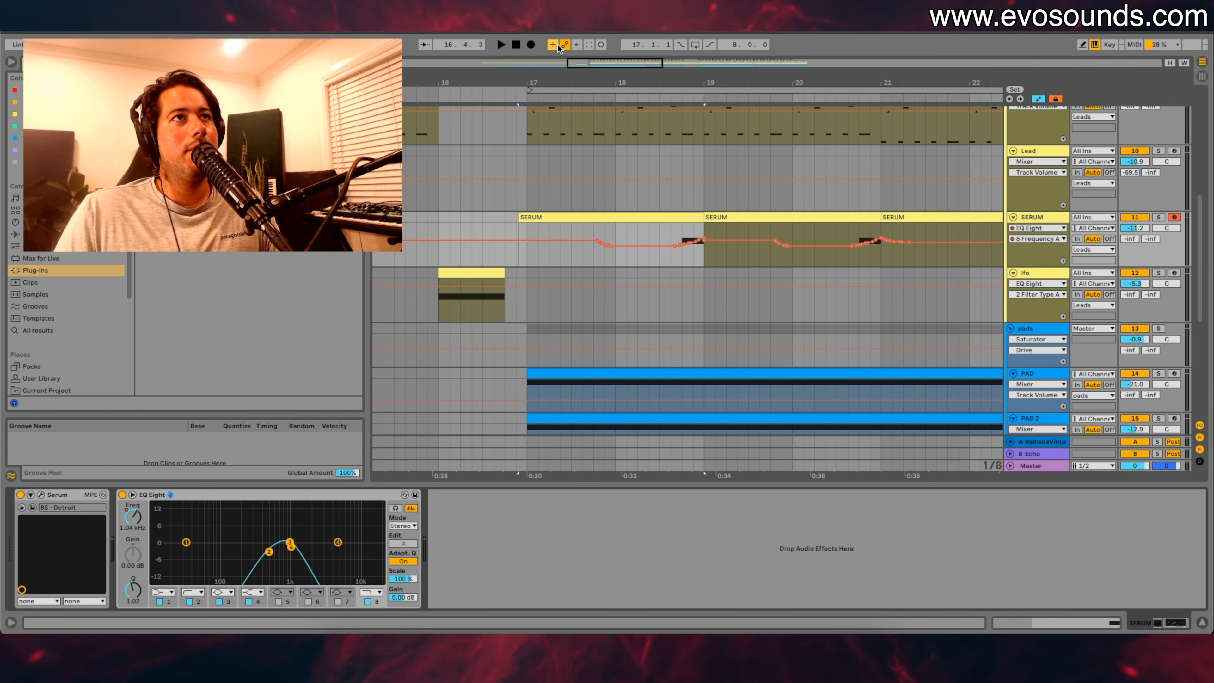
Step: Select the EQ Eight filter bands on the SERUM track and record a frequency sweep from bar 17 past bar 25
{"action": "left_click", "coordinate": [527, 244]}
{"action": "left_click_drag", "start_coordinate": [328, 530], "coordinate": [244, 581]}
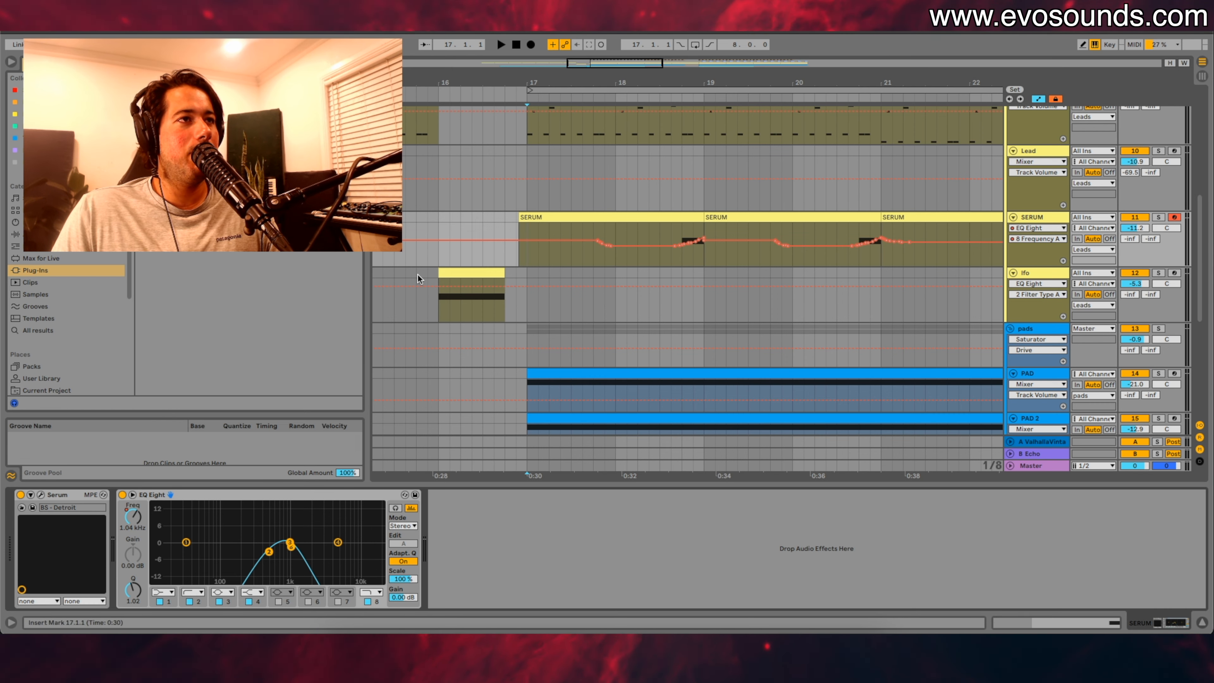
{"action": "left_click", "coordinate": [531, 45]}
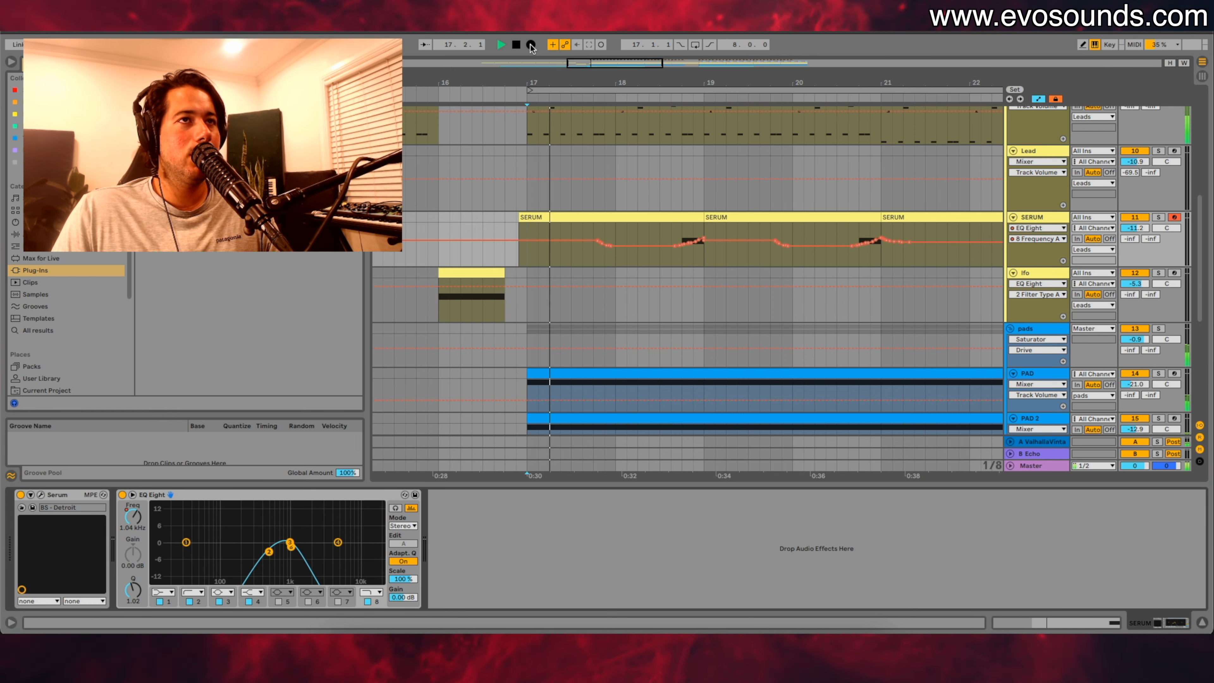
{"action": "mouse_move", "coordinate": [133, 517]}
{"action": "left_mouse_down"}
{"action": "mouse_move", "coordinate": [134, 536]}
{"action": "mouse_move", "coordinate": [140, 498]}
{"action": "left_mouse_up"}
{"action": "key", "text": "space"}
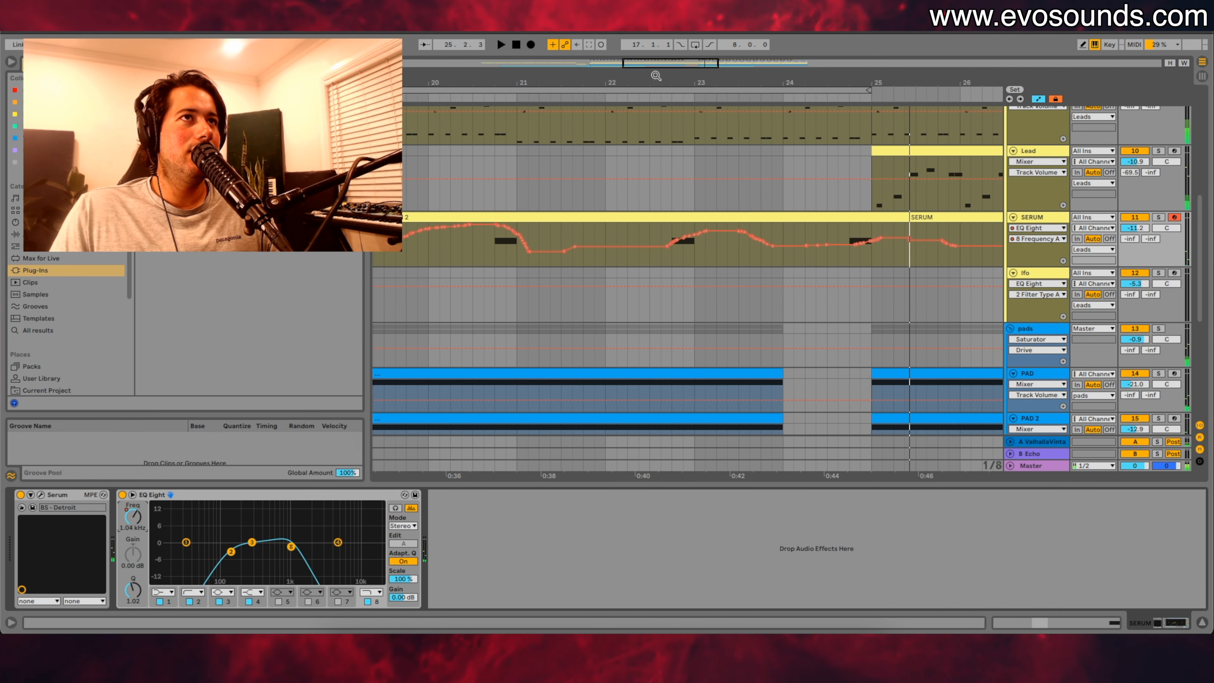
Step: Undo the duplicated SERUM 2 clip after bar 25 and cut the recorded clip so it ends at bar 25
{"action": "left_click_drag", "start_coordinate": [652, 81], "coordinate": [630, 64]}
{"action": "left_click", "coordinate": [609, 216]}
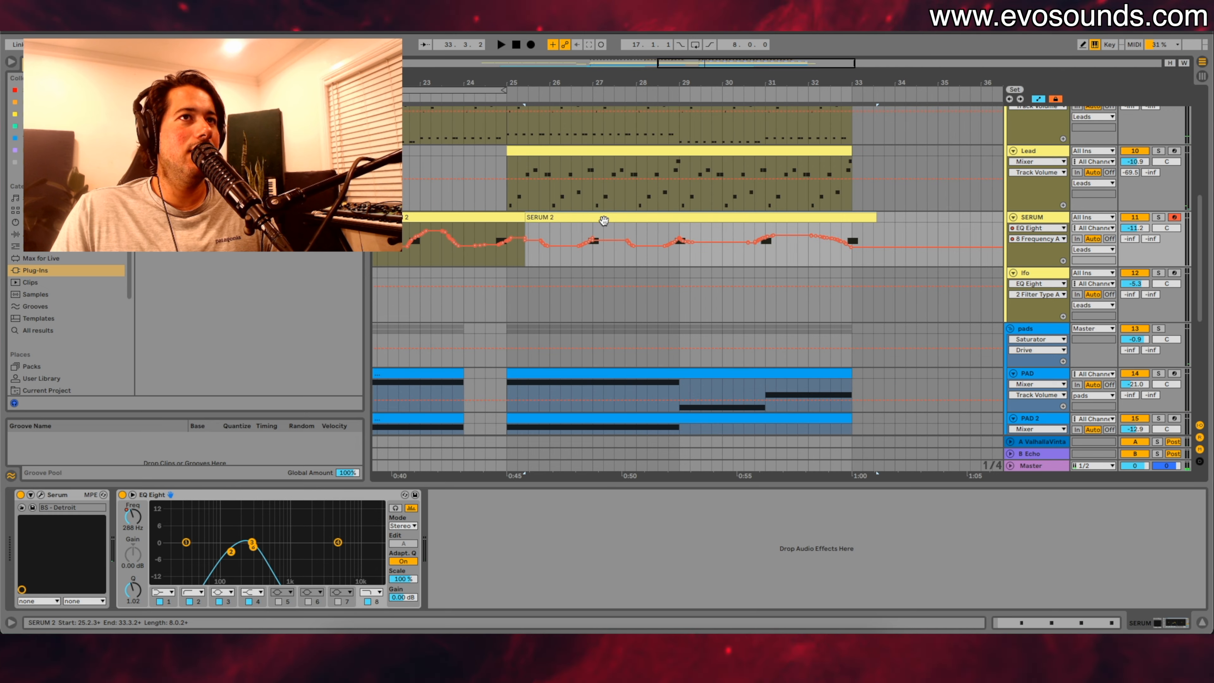
{"action": "key", "text": "super+z"}
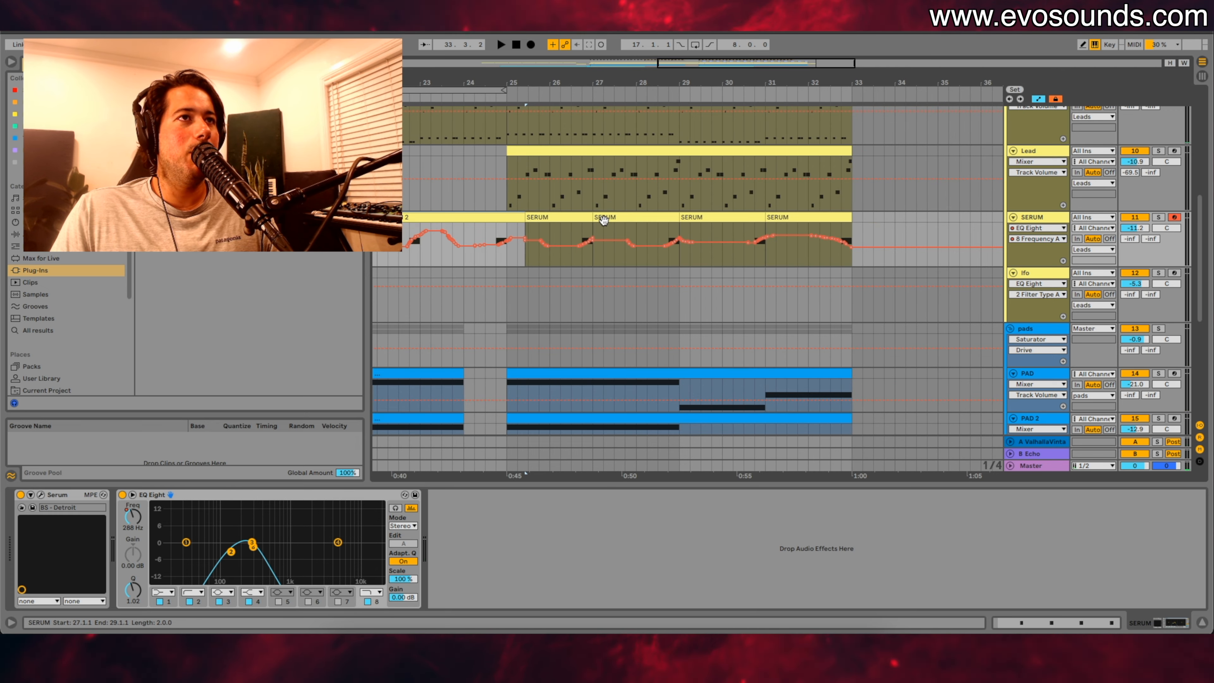
{"action": "scroll", "coordinate": [605, 219], "scroll_direction": "left", "scroll_amount": 6}
{"action": "left_click_drag", "start_coordinate": [833, 216], "coordinate": [817, 216]}
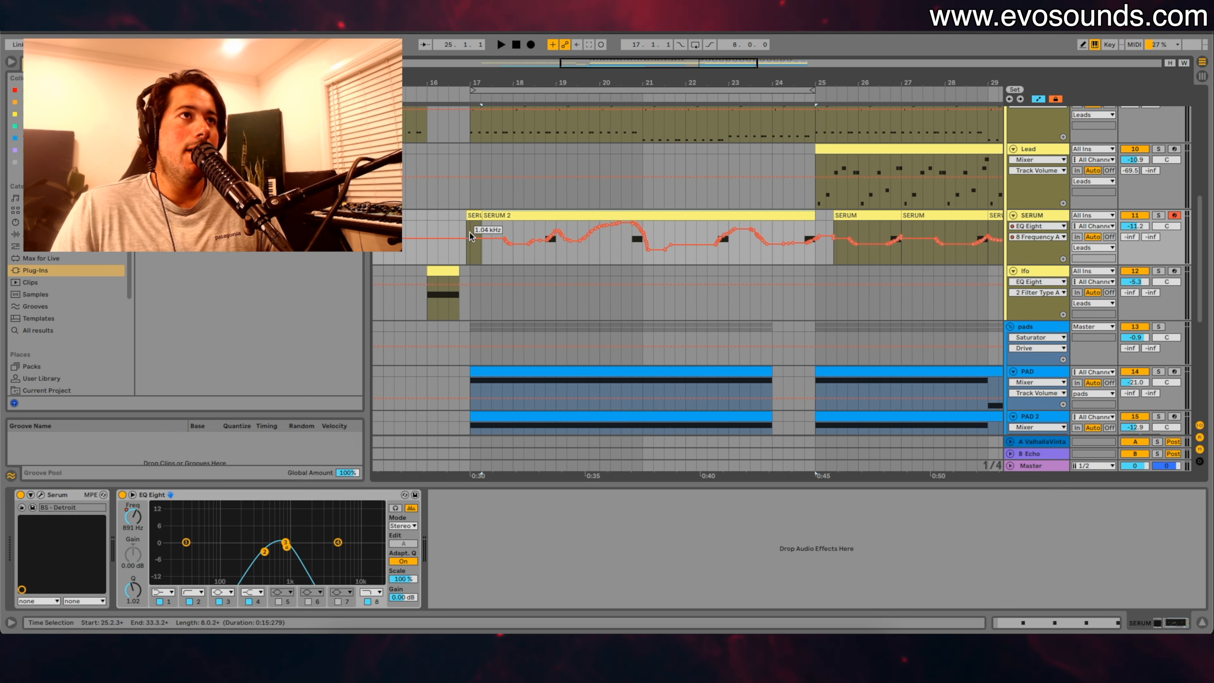
Step: Duplicate the SERUM track's clips and EQ frequency automation from bars 17 to 25 into bars 25 to 33
{"action": "left_click", "coordinate": [470, 213]}
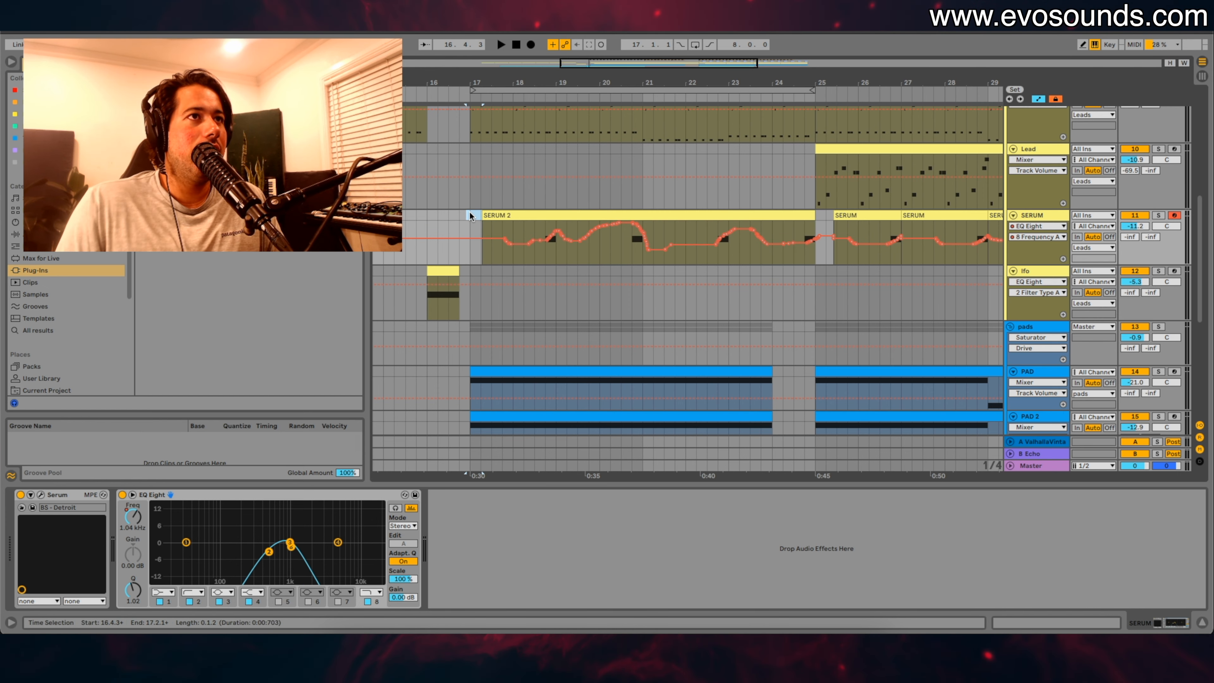
{"action": "left_click_drag", "start_coordinate": [482, 222], "coordinate": [812, 219]}
{"action": "key", "text": "ctrl+d"}
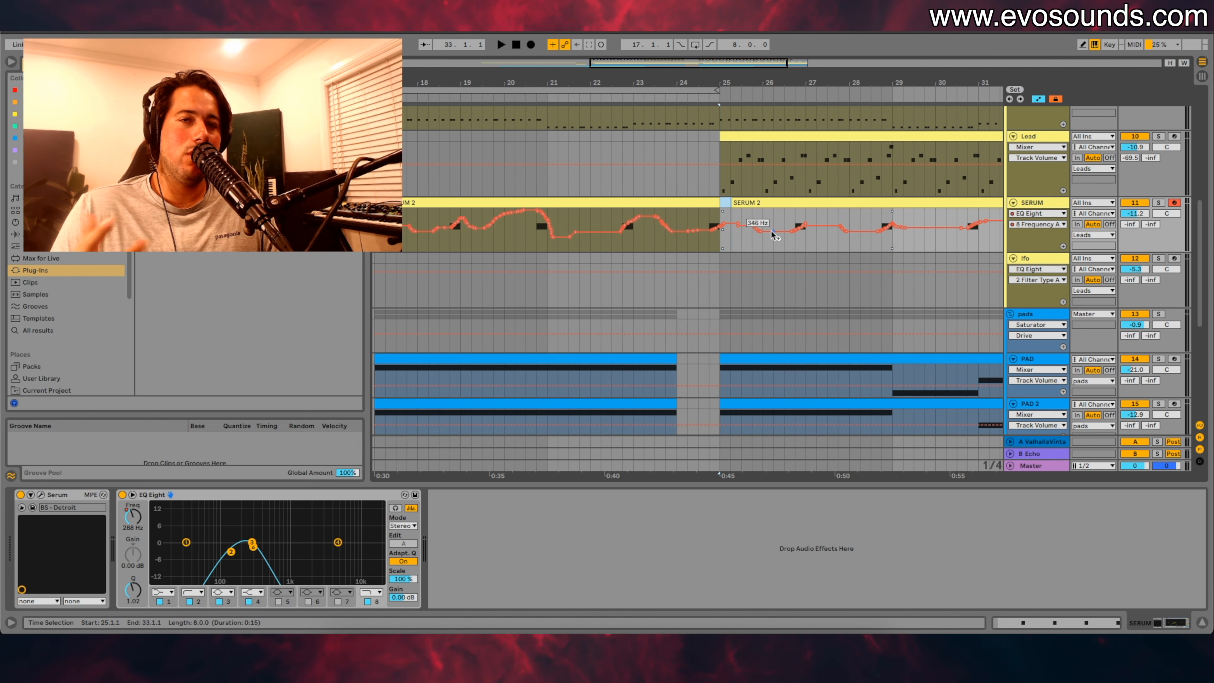
Step: Play back the transition from beat 24.4 into bar 25 to hear the duplicated SERUM section
{"action": "scroll", "coordinate": [726, 246], "scroll_direction": "left", "scroll_amount": 5}
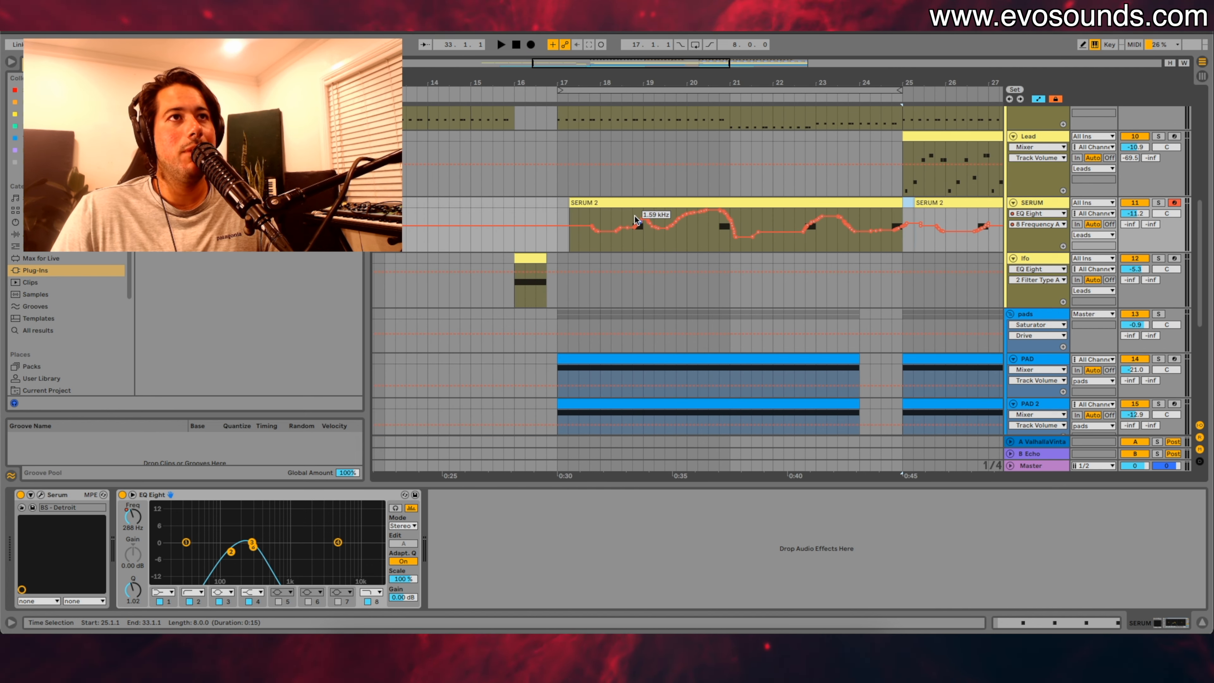
{"action": "left_click", "coordinate": [546, 245]}
{"action": "left_click", "coordinate": [892, 239]}
{"action": "key", "text": "space"}
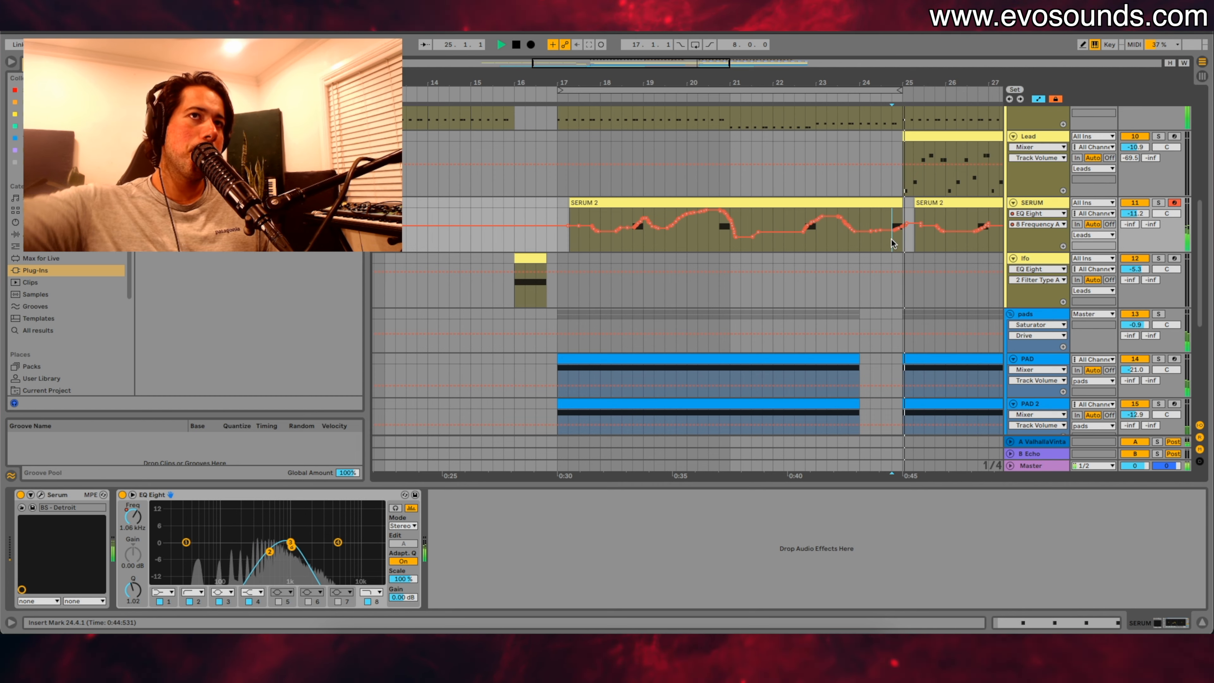
{"action": "scroll", "coordinate": [892, 243], "scroll_direction": "up", "scroll_amount": 2}
{"action": "scroll", "coordinate": [892, 244], "scroll_direction": "right", "scroll_amount": 3}
{"action": "key", "text": "space"}
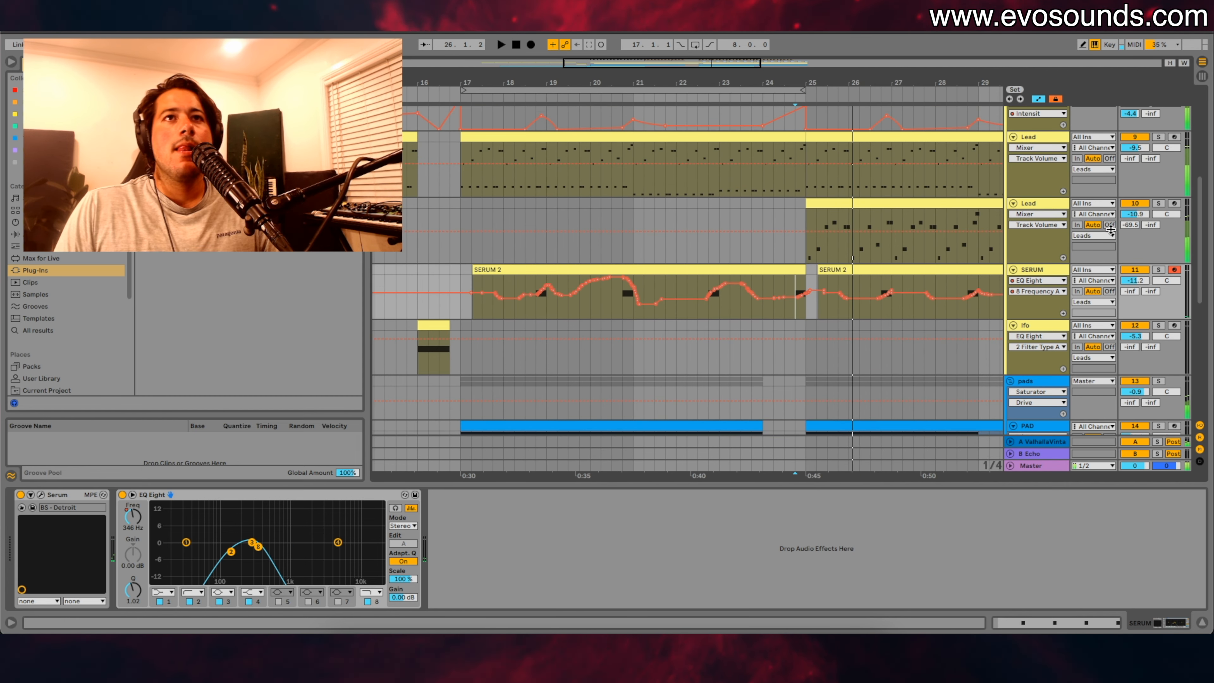
Step: Inspect the device chains of both Lead tracks and the Master, and view the upper Lead's LD - Raver patch in Serum
{"action": "left_click", "coordinate": [1058, 205]}
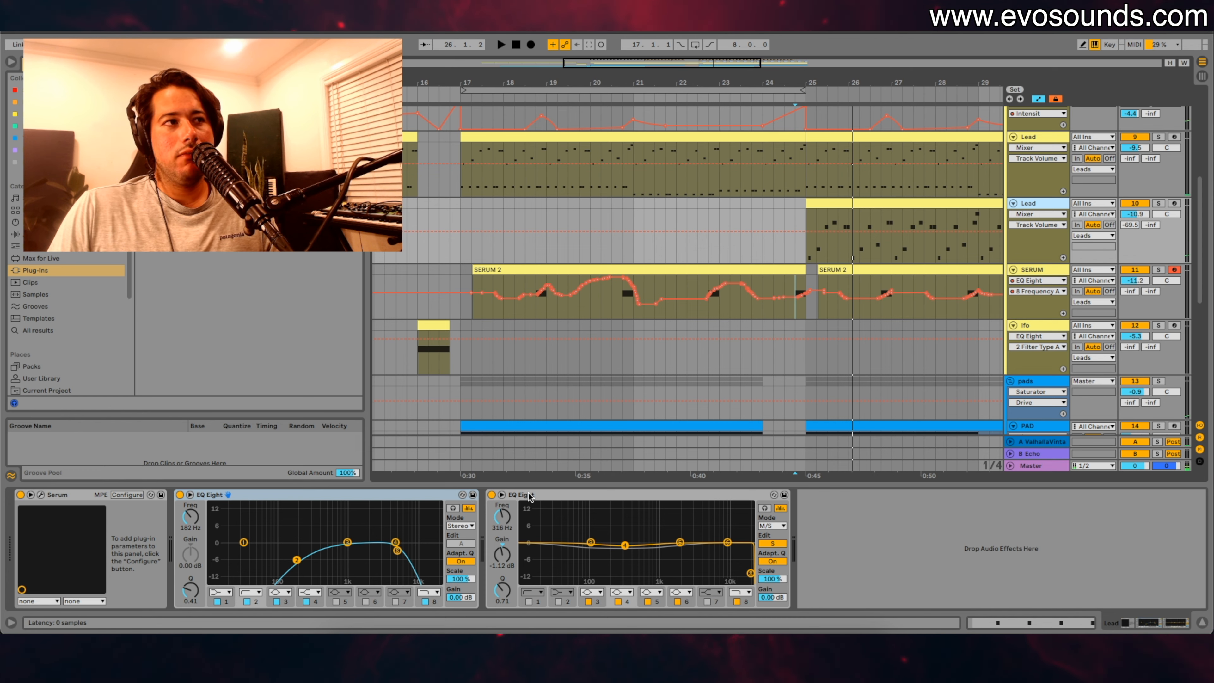
{"action": "left_click", "coordinate": [1037, 466]}
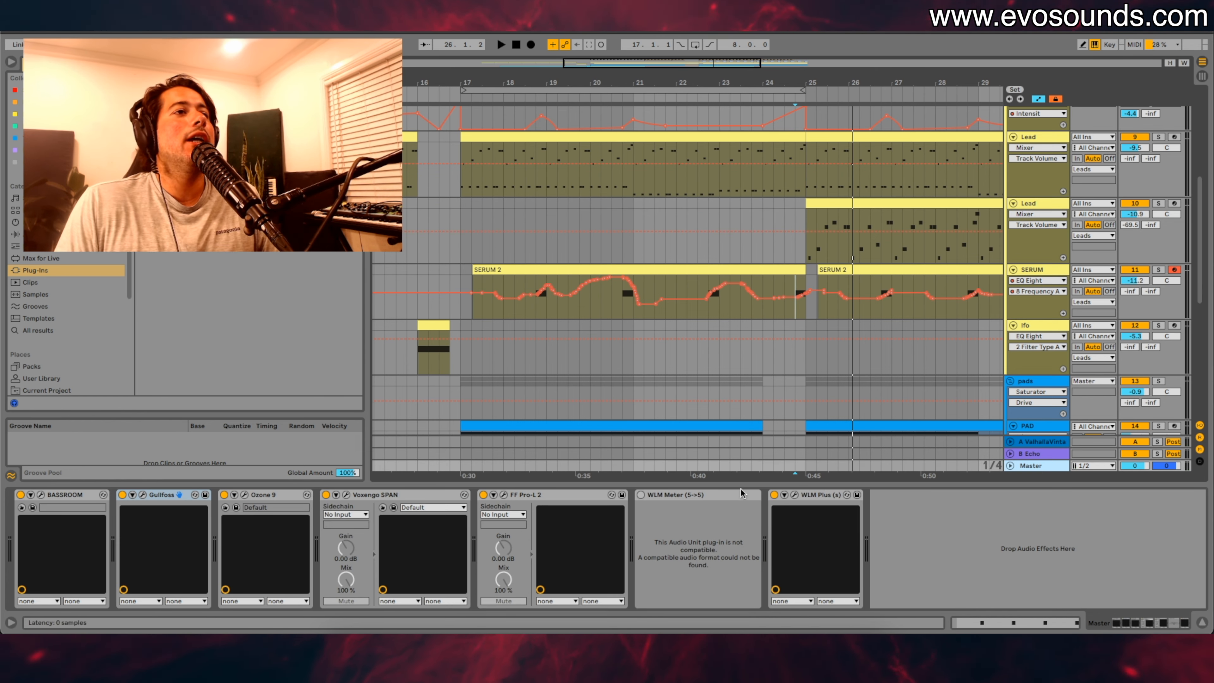
{"action": "left_click", "coordinate": [1053, 207]}
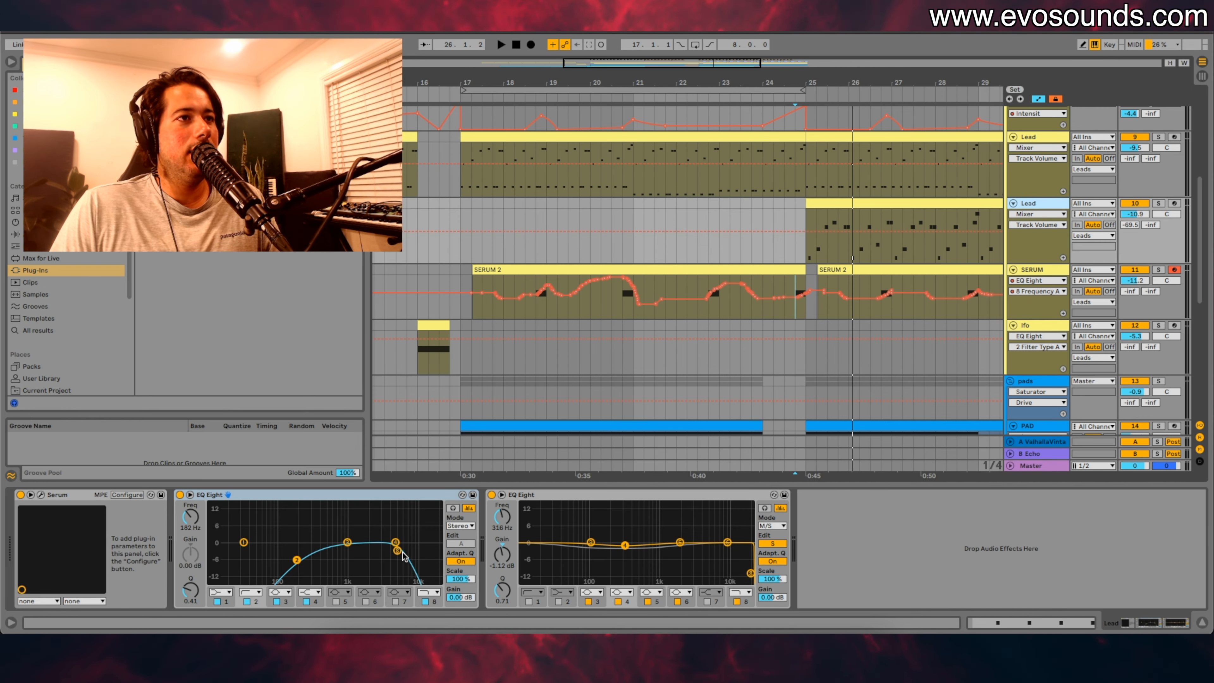
{"action": "scroll", "coordinate": [778, 359], "scroll_direction": "up", "scroll_amount": 2}
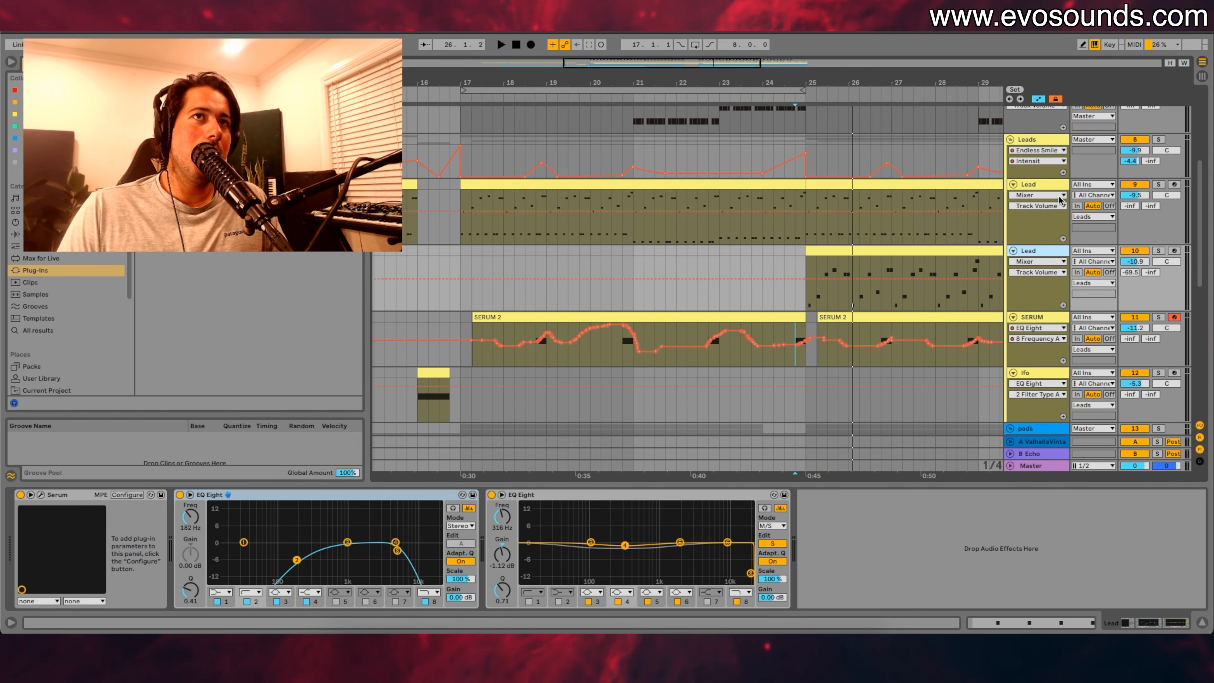
{"action": "left_click", "coordinate": [1047, 185]}
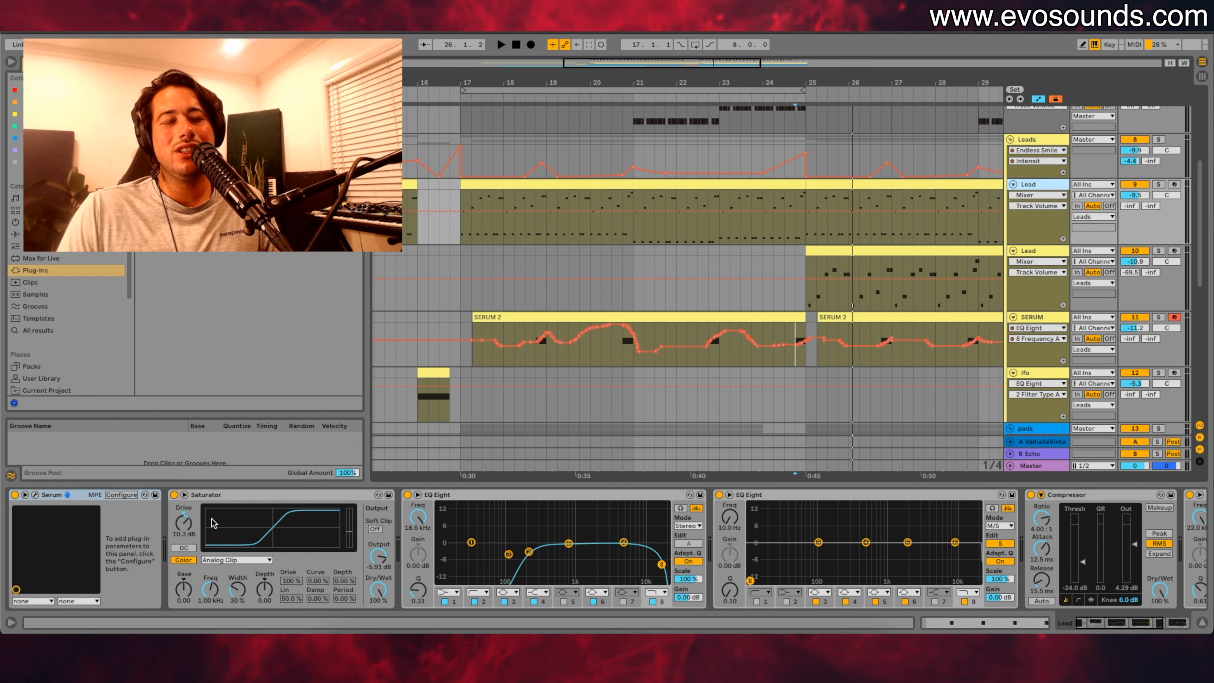
{"action": "left_click", "coordinate": [34, 494]}
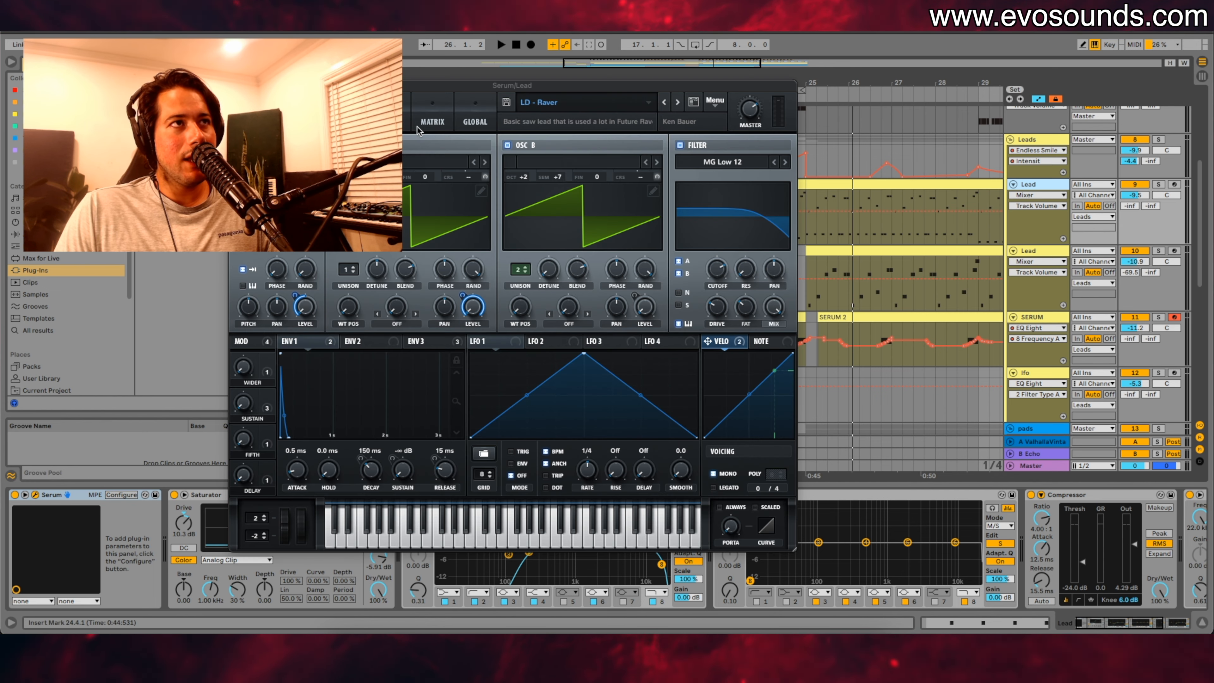
{"action": "left_click", "coordinate": [389, 122]}
{"action": "left_click", "coordinate": [238, 86]}
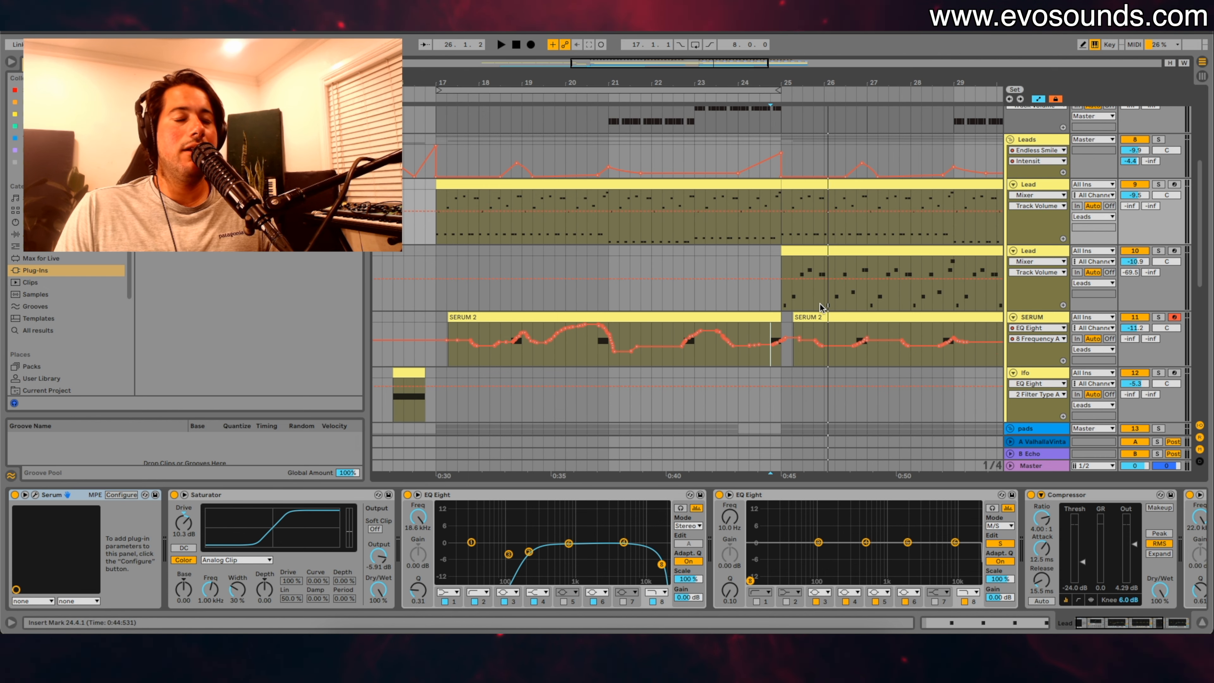
Step: Play the section around bar 25 and lower the upper Lead's volume to -10.8 dB and the lower Lead's to -13.1 dB
{"action": "scroll", "coordinate": [825, 305], "scroll_direction": "down", "scroll_amount": 3}
{"action": "scroll", "coordinate": [832, 306], "scroll_direction": "right", "scroll_amount": 3}
{"action": "scroll", "coordinate": [833, 308], "scroll_direction": "down", "scroll_amount": 3}
{"action": "scroll", "coordinate": [833, 307], "scroll_direction": "right", "scroll_amount": 2}
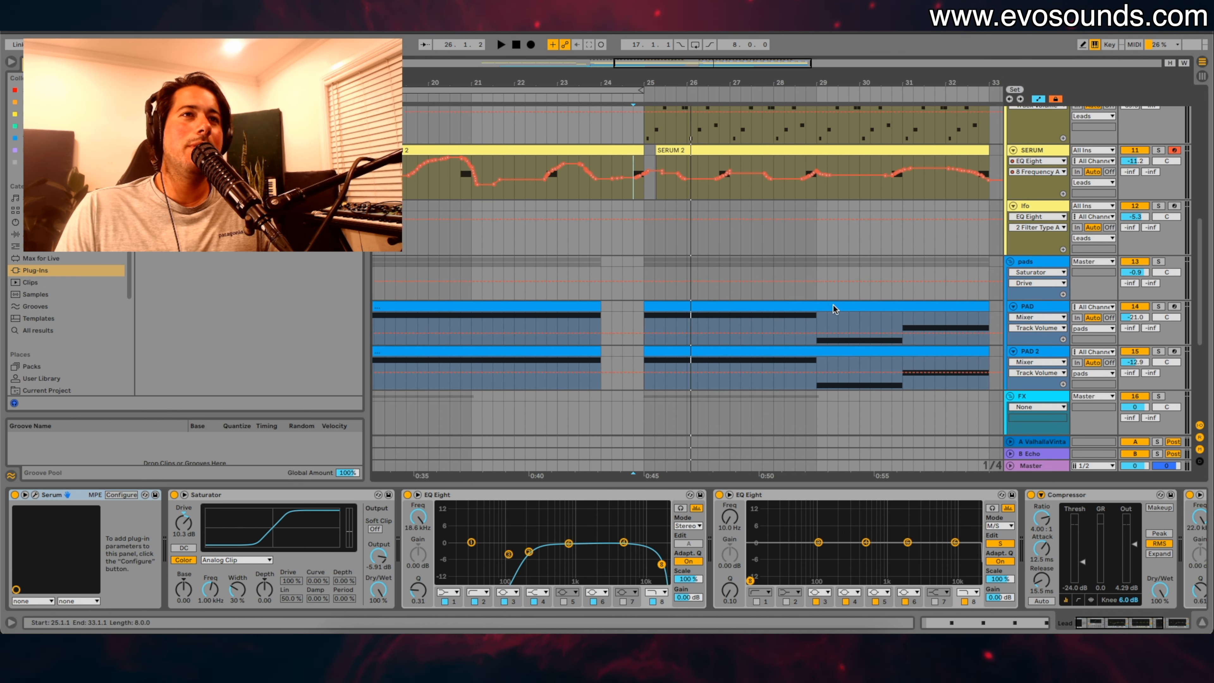
{"action": "scroll", "coordinate": [833, 306], "scroll_direction": "up", "scroll_amount": 5}
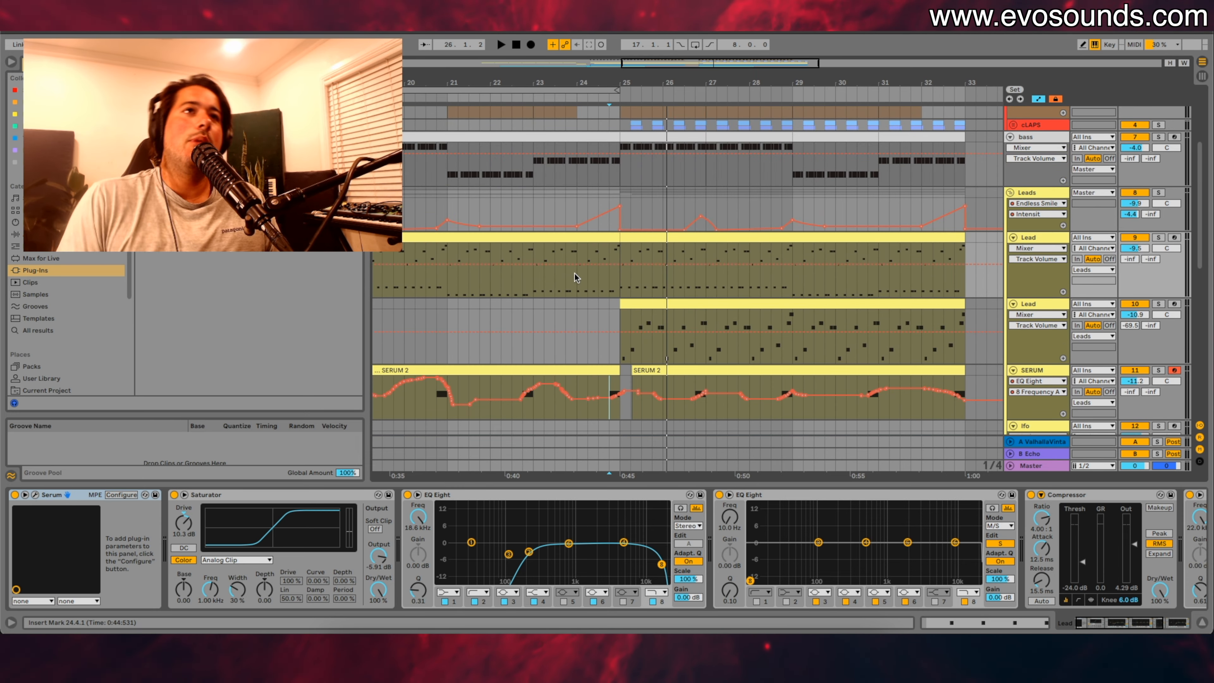
{"action": "left_click_drag", "start_coordinate": [717, 63], "coordinate": [718, 43]}
{"action": "key", "text": "space"}
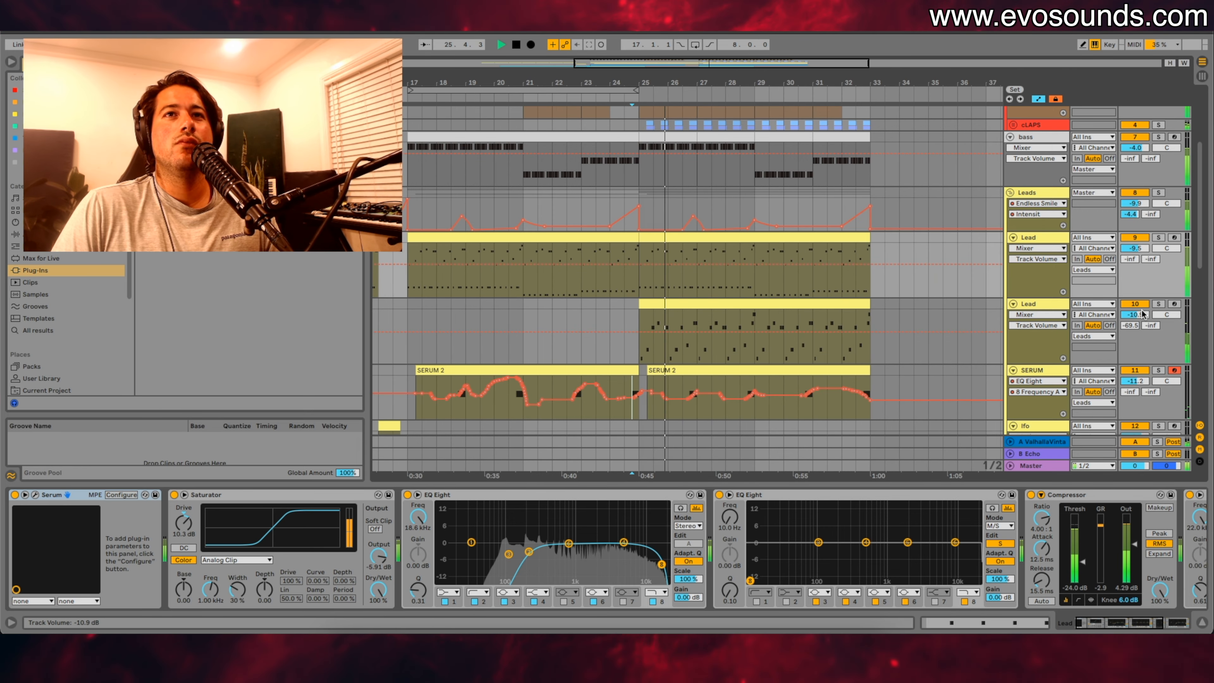
{"action": "left_click_drag", "start_coordinate": [1135, 315], "coordinate": [1135, 320]}
{"action": "left_click_drag", "start_coordinate": [1135, 248], "coordinate": [1135, 254]}
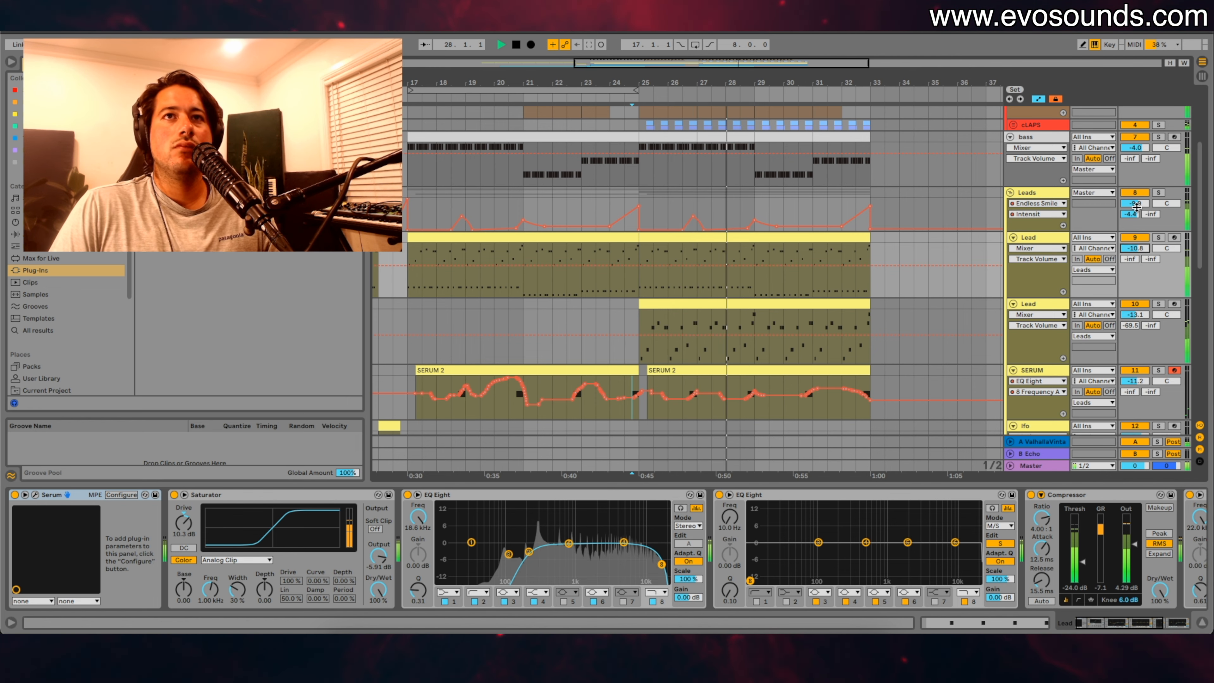
Step: Open BASSROOM on the Master track and reset all five of its bands to 0.0 dB
{"action": "key", "text": "Tab"}
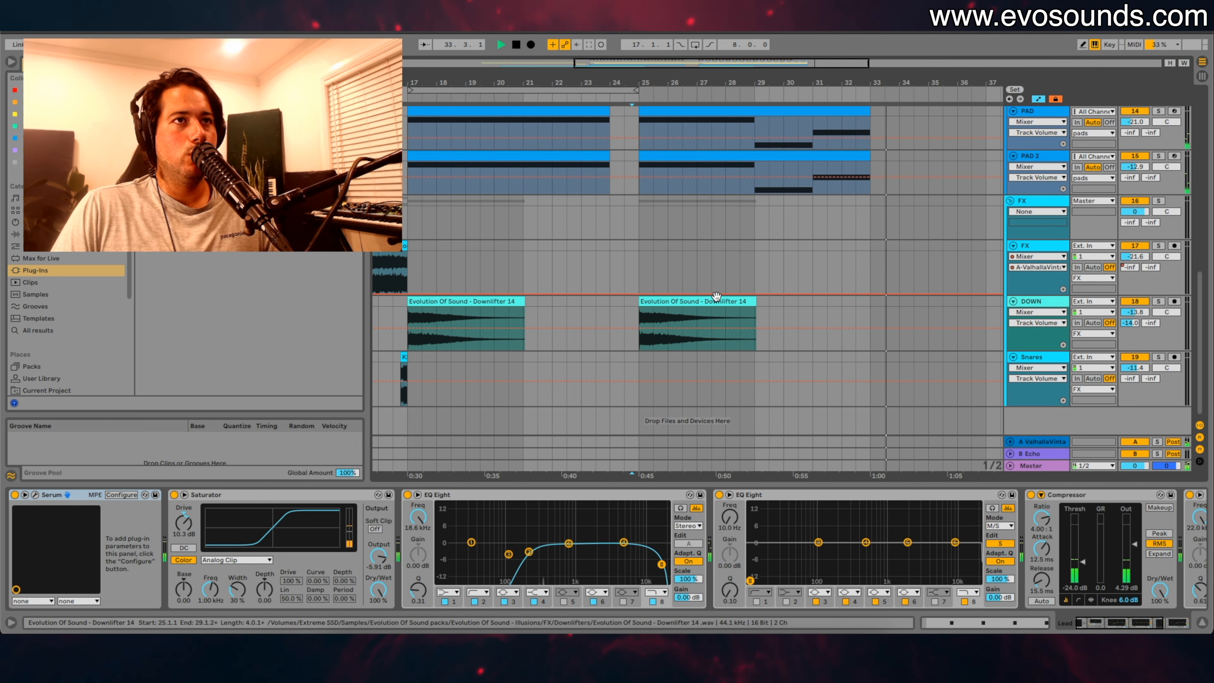
{"action": "left_click", "coordinate": [713, 298]}
{"action": "scroll", "coordinate": [713, 298], "scroll_direction": "left", "scroll_amount": 5}
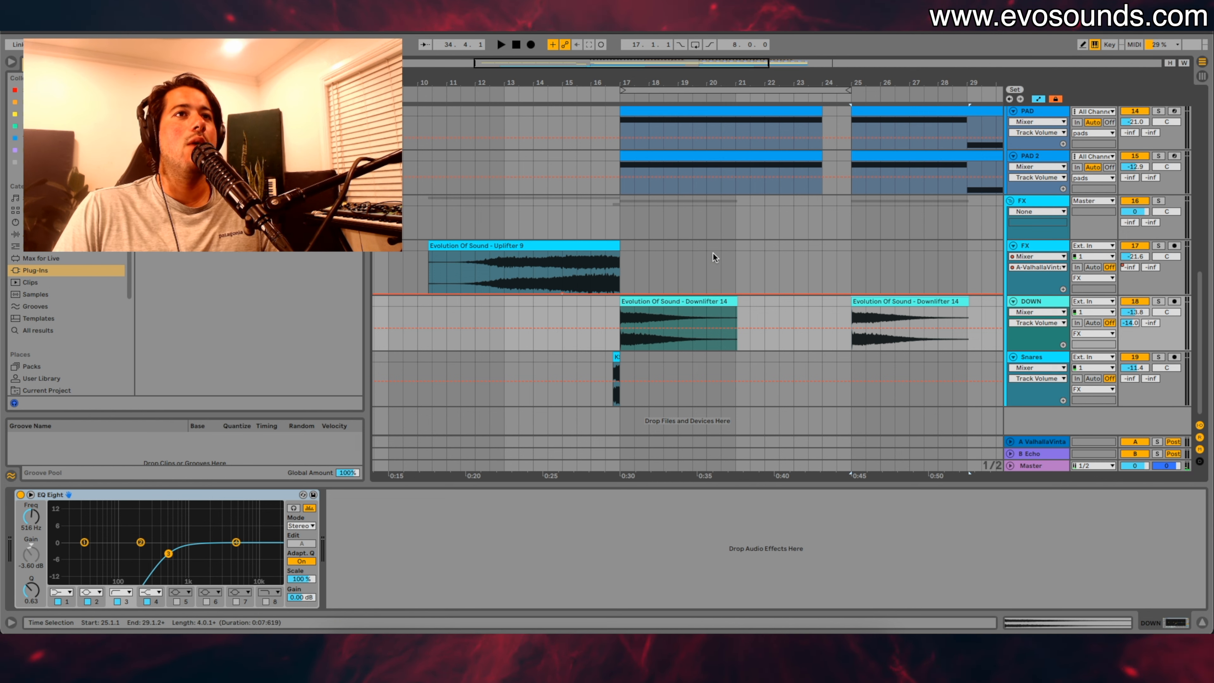
{"action": "left_click", "coordinate": [1033, 466]}
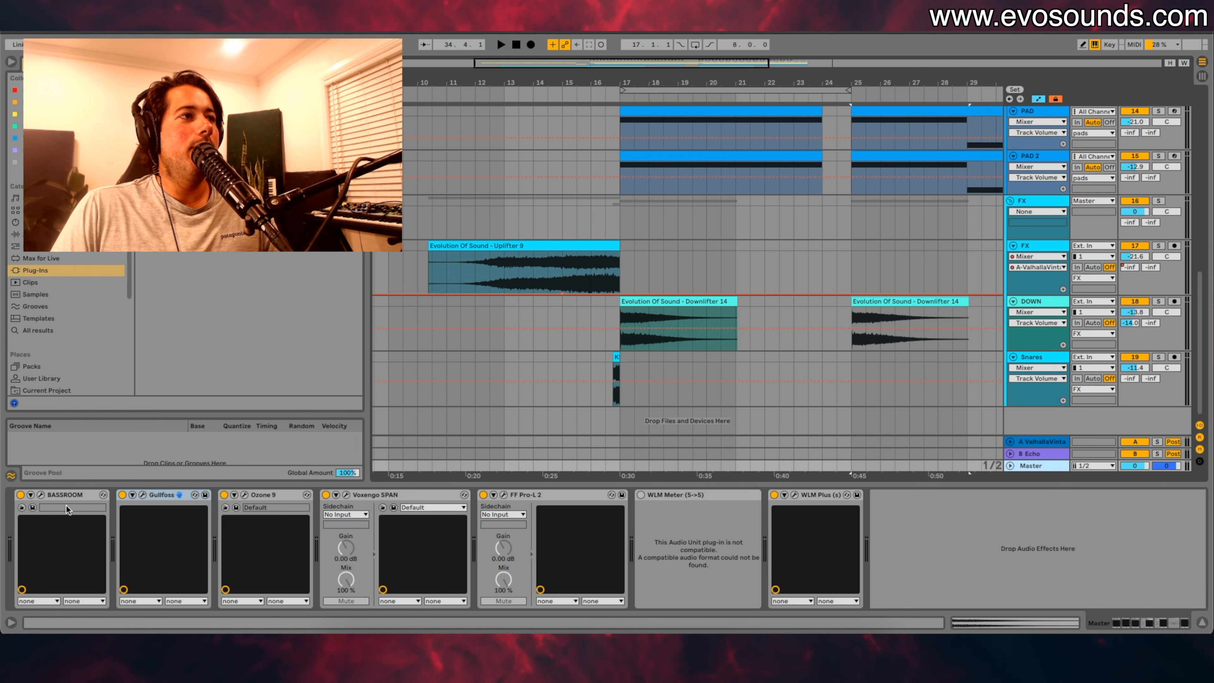
{"action": "left_click", "coordinate": [41, 495]}
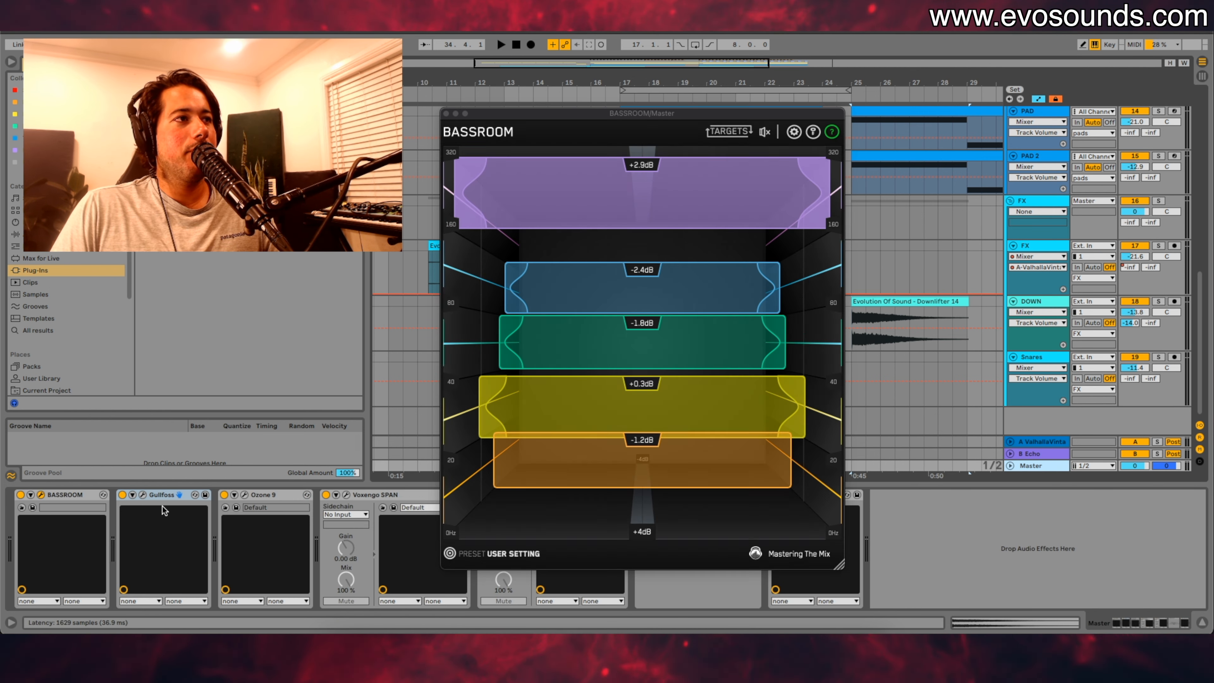
{"action": "left_click", "coordinate": [604, 122]}
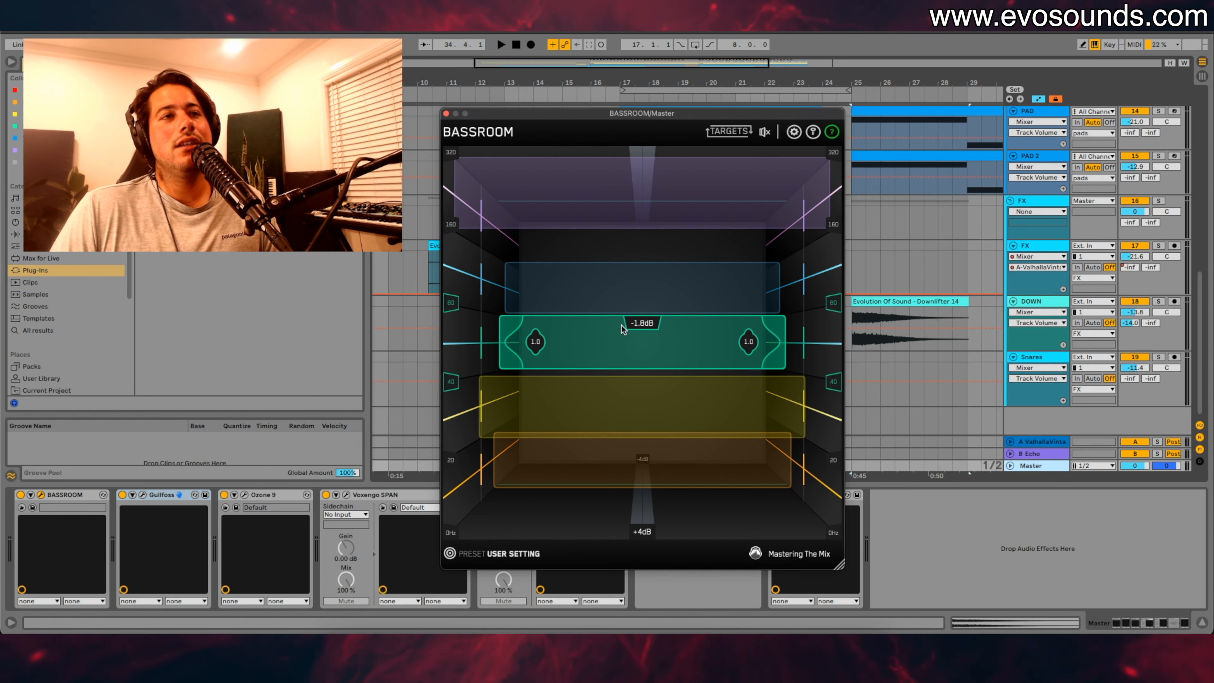
{"action": "left_click", "coordinate": [450, 554]}
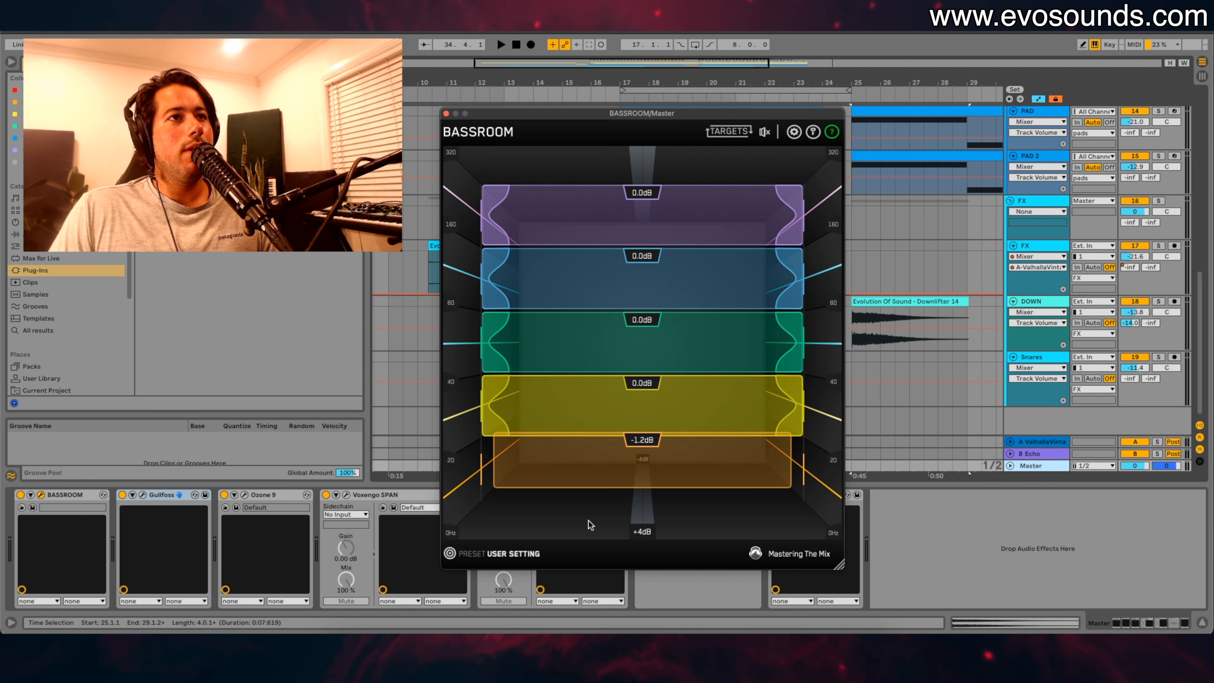
{"action": "left_click_drag", "start_coordinate": [713, 112], "coordinate": [683, 121]}
Step: Play from bar 24 and set BASSROOM's bands, highest to lowest, to about +2.8, -2.3, -1.8, +0.2 and -1.2 dB
{"action": "left_click", "coordinate": [822, 112]}
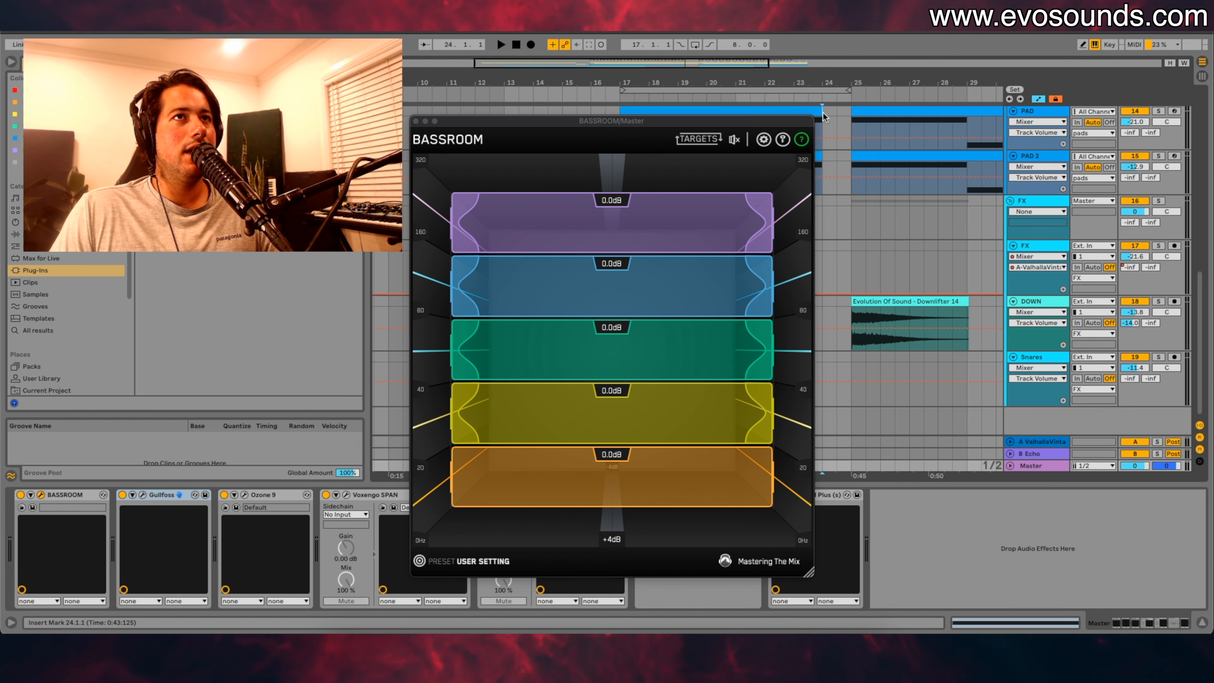
{"action": "key", "text": "space"}
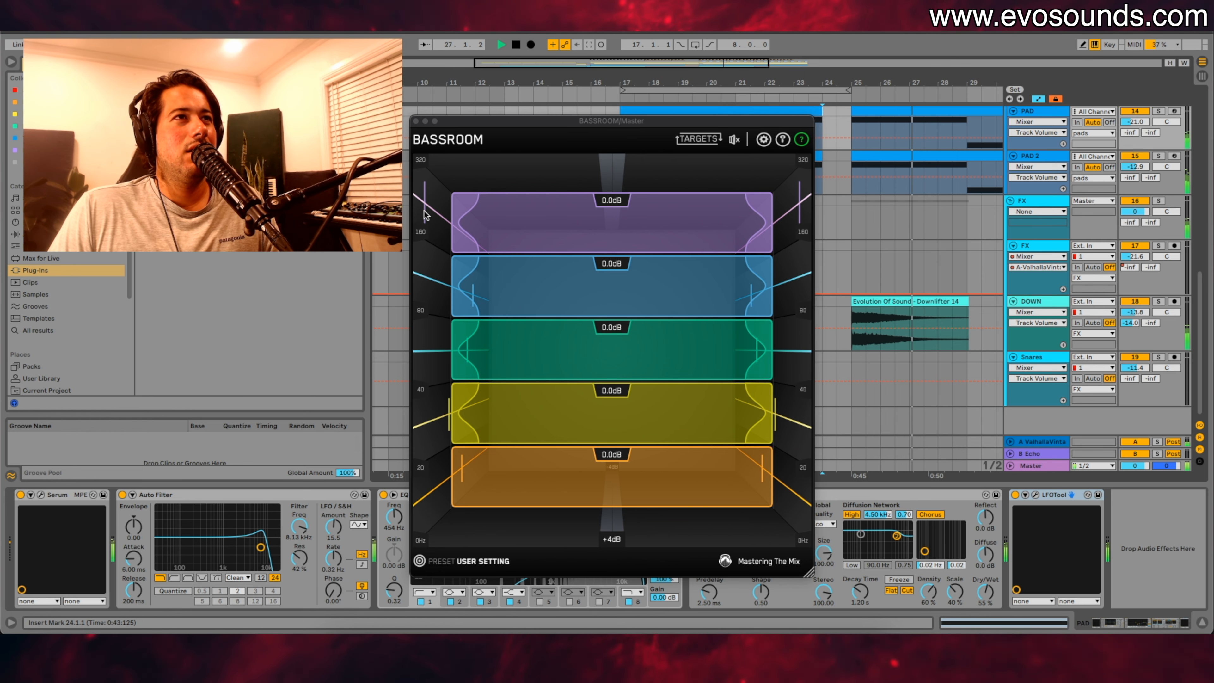
{"action": "left_click_drag", "start_coordinate": [533, 234], "coordinate": [537, 200]}
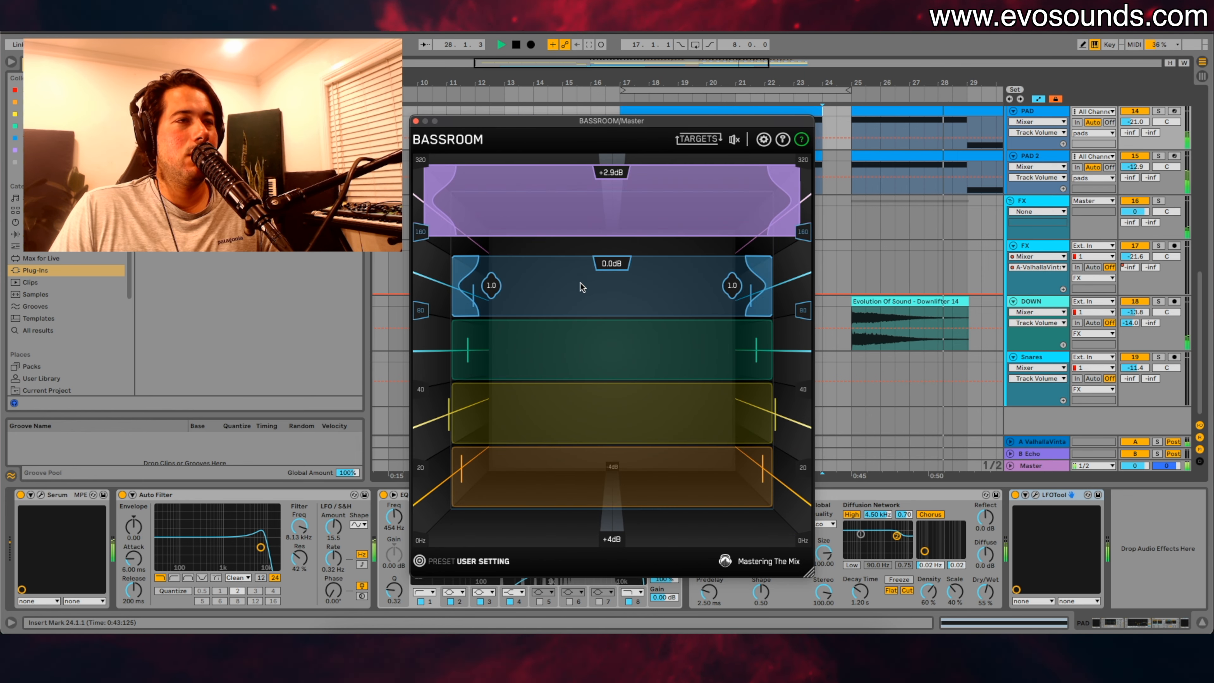
{"action": "left_click_drag", "start_coordinate": [577, 279], "coordinate": [552, 372]}
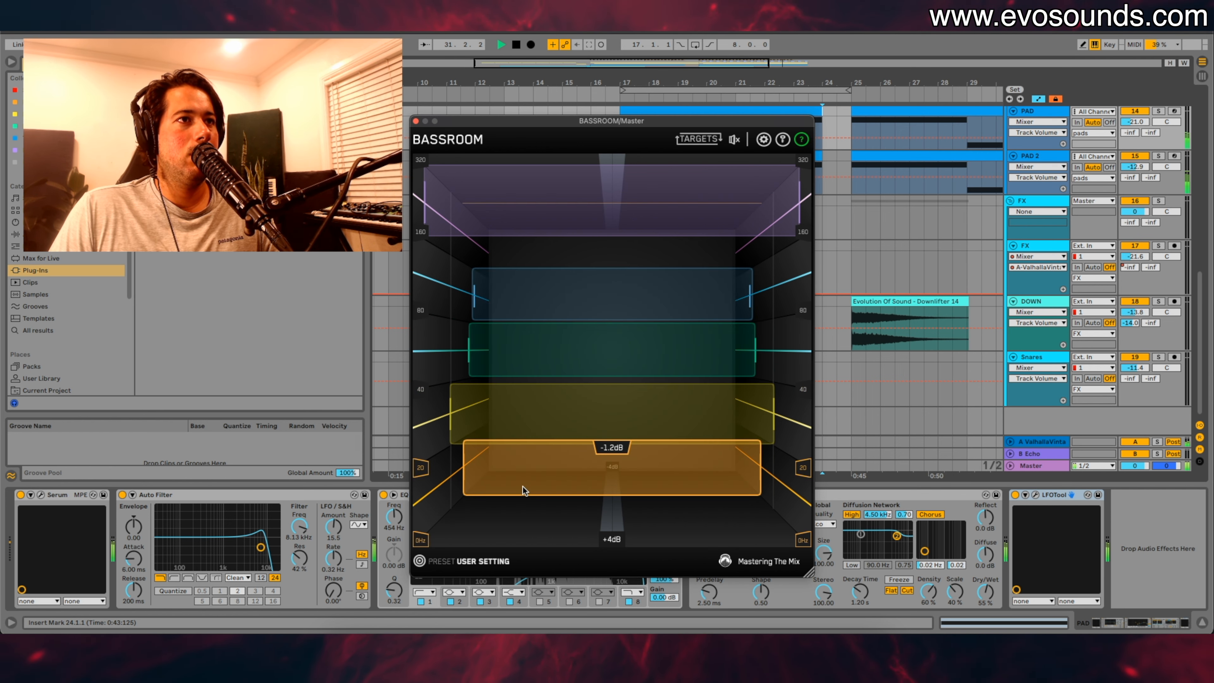
Step: Replay from just before bar 17, set BASSROOM's output gain to about 1.1 dB, and close the plug-in
{"action": "mouse_move", "coordinate": [736, 145]}
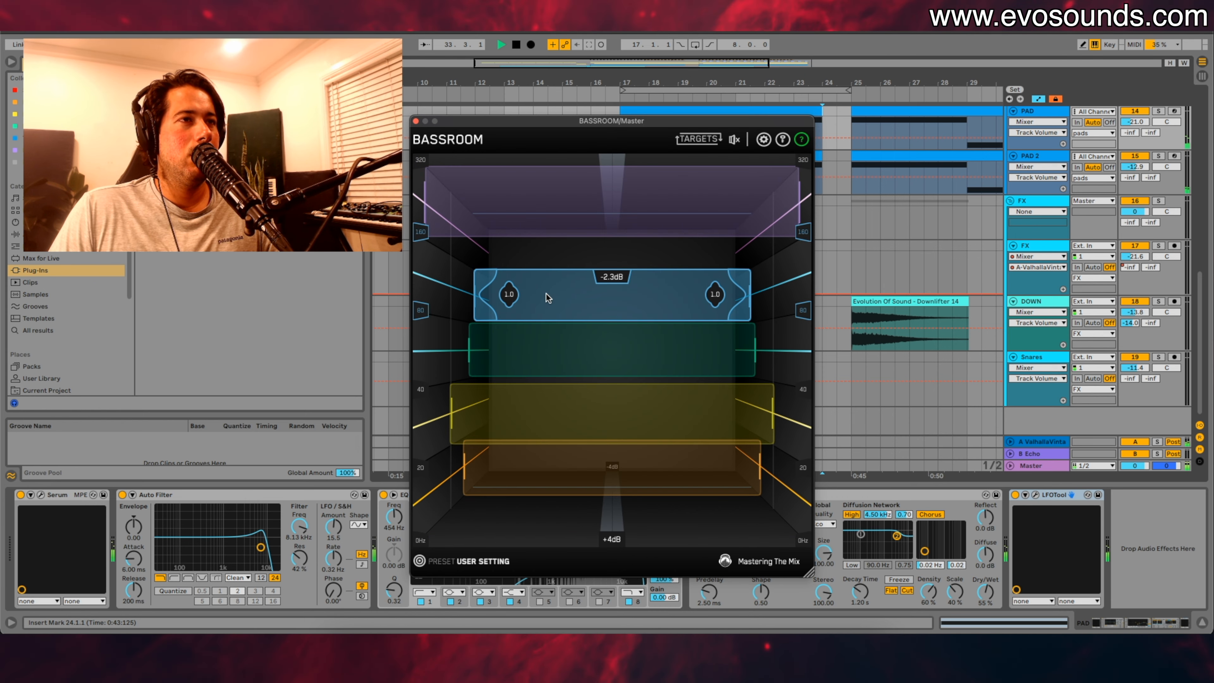
{"action": "left_click_drag", "start_coordinate": [636, 120], "coordinate": [659, 130]}
{"action": "left_click", "coordinate": [606, 170]}
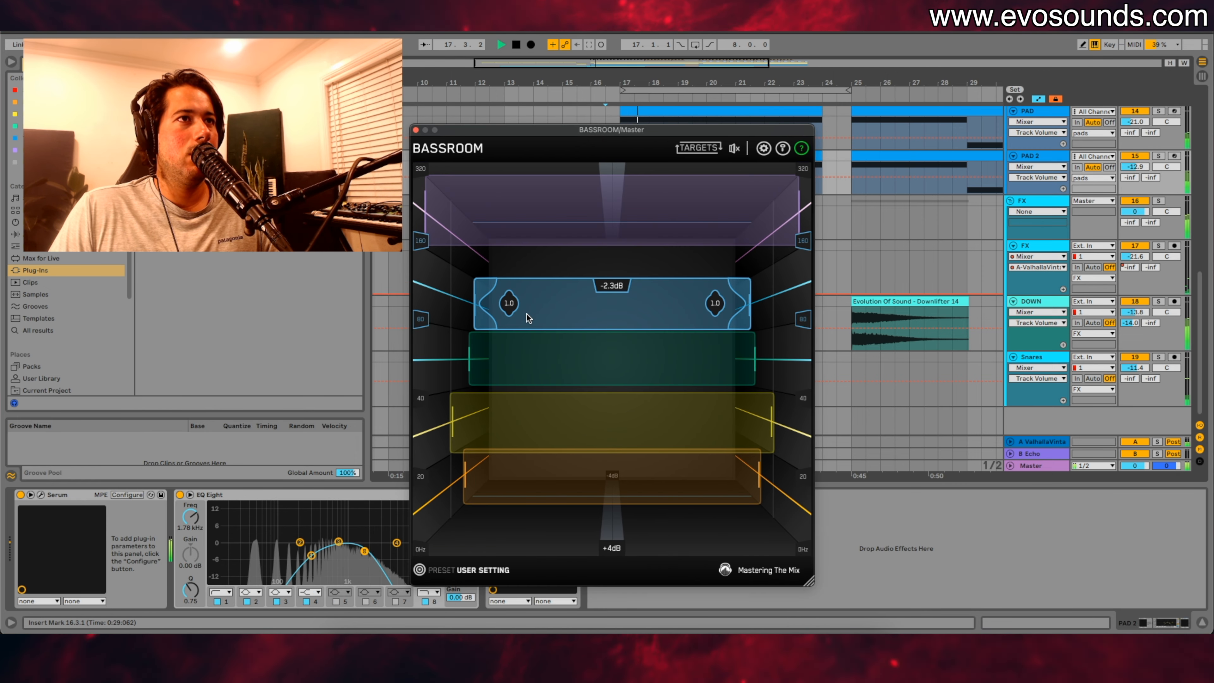
{"action": "mouse_move", "coordinate": [729, 165]}
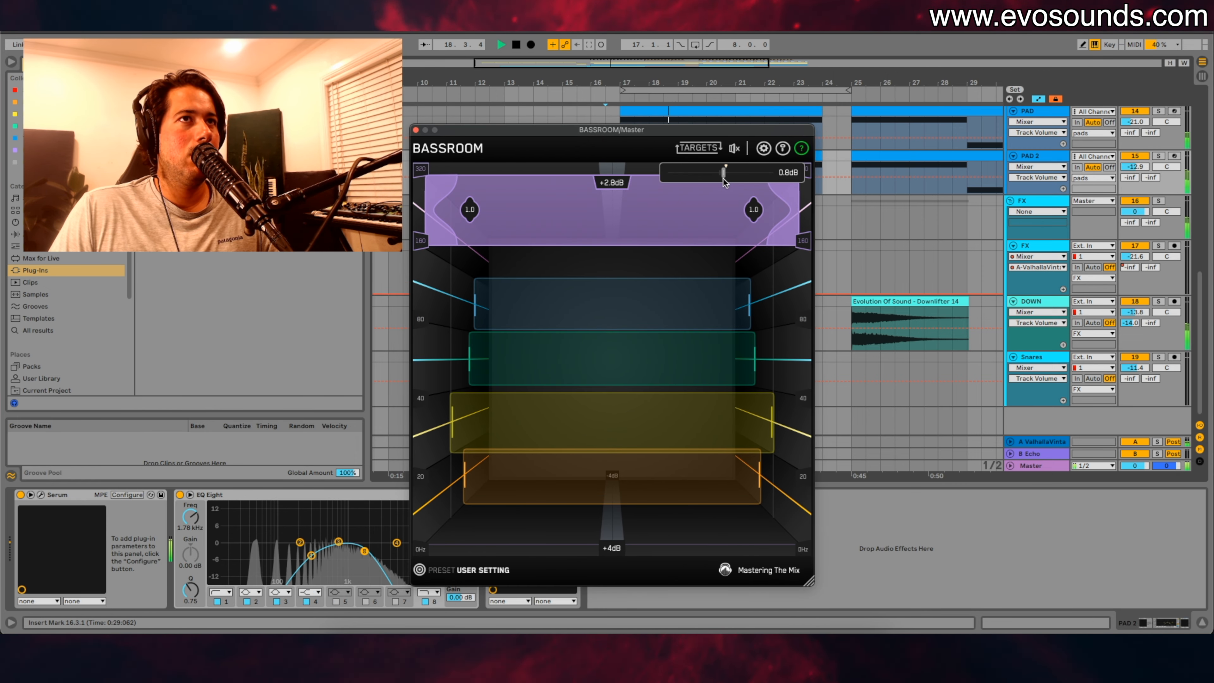
{"action": "key", "text": "space"}
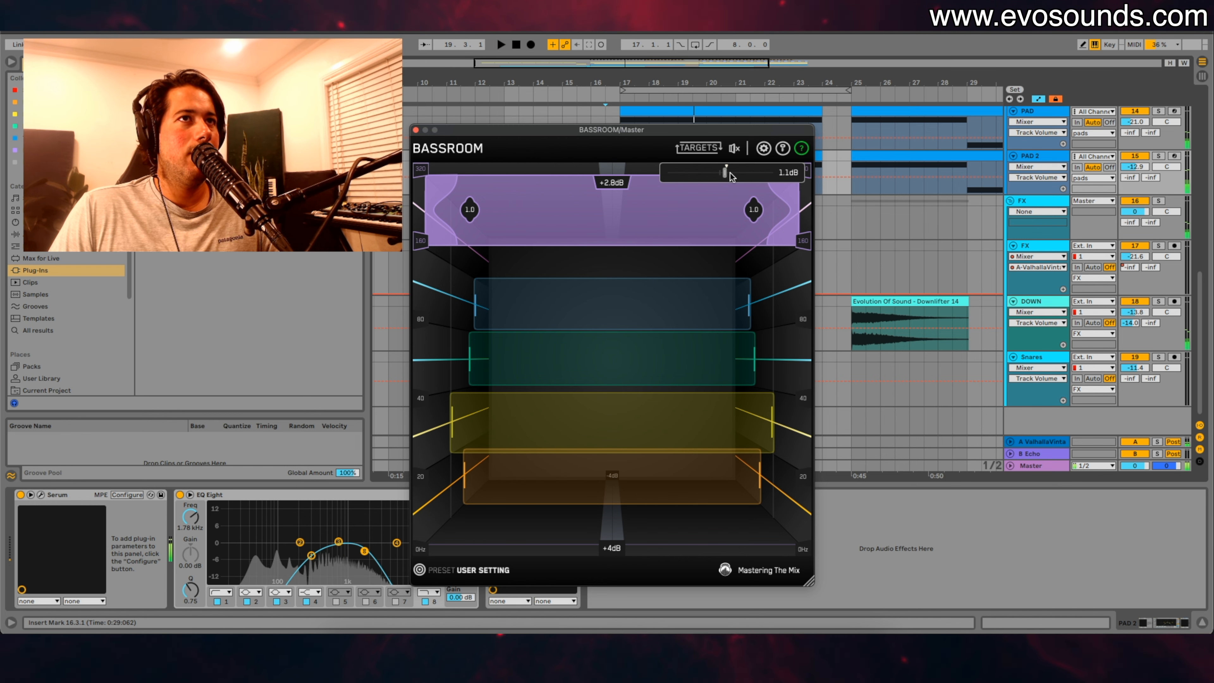
{"action": "left_click_drag", "start_coordinate": [725, 171], "coordinate": [728, 178]}
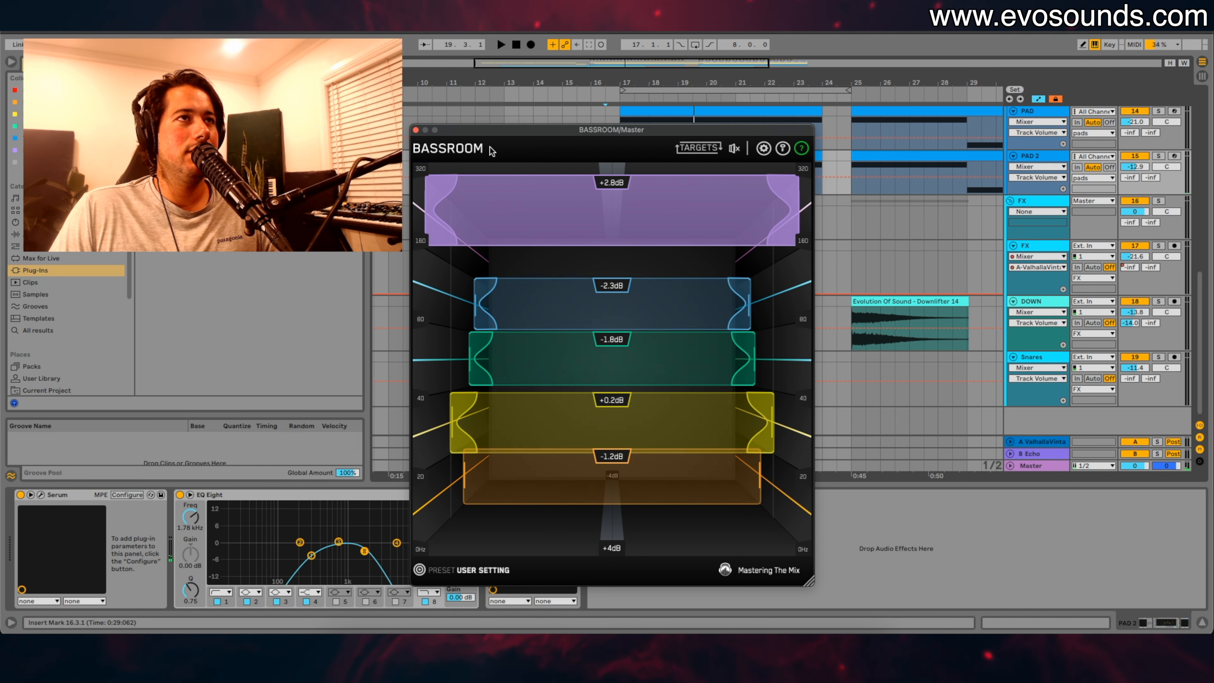
{"action": "left_click", "coordinate": [1014, 464]}
{"action": "left_click", "coordinate": [416, 130]}
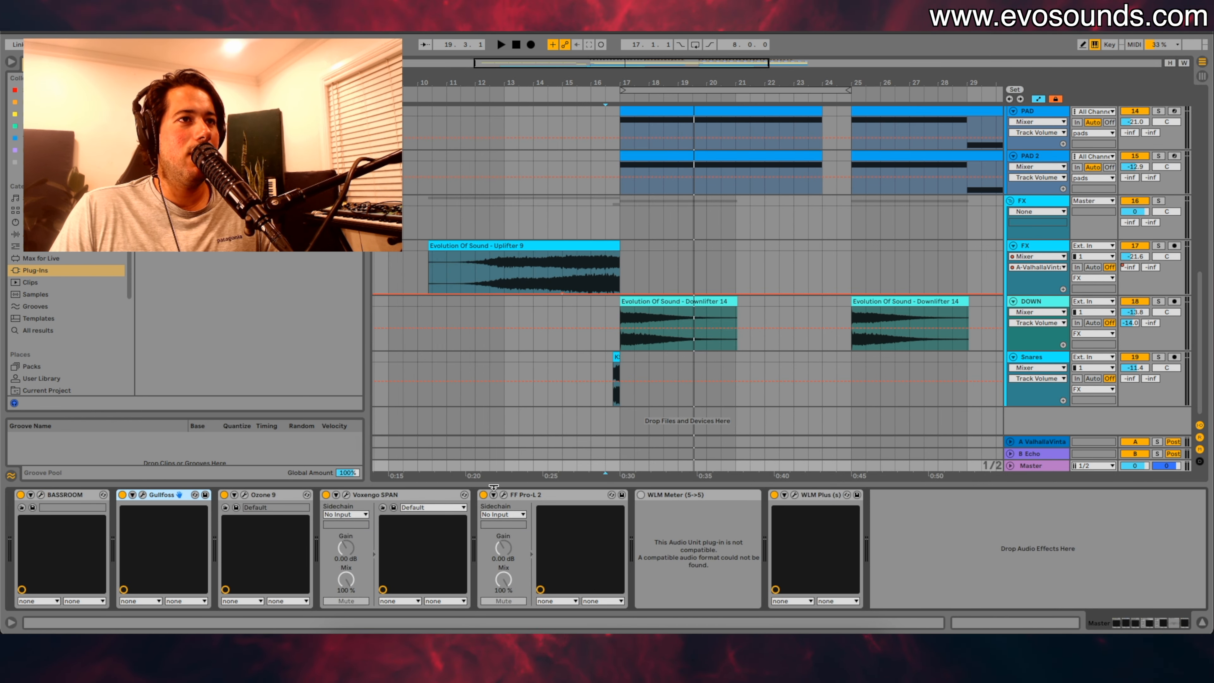
Step: Open FF Pro-L 2 on the Master track and set its gain to +1.7 dB while playing the drop
{"action": "left_click", "coordinate": [504, 495]}
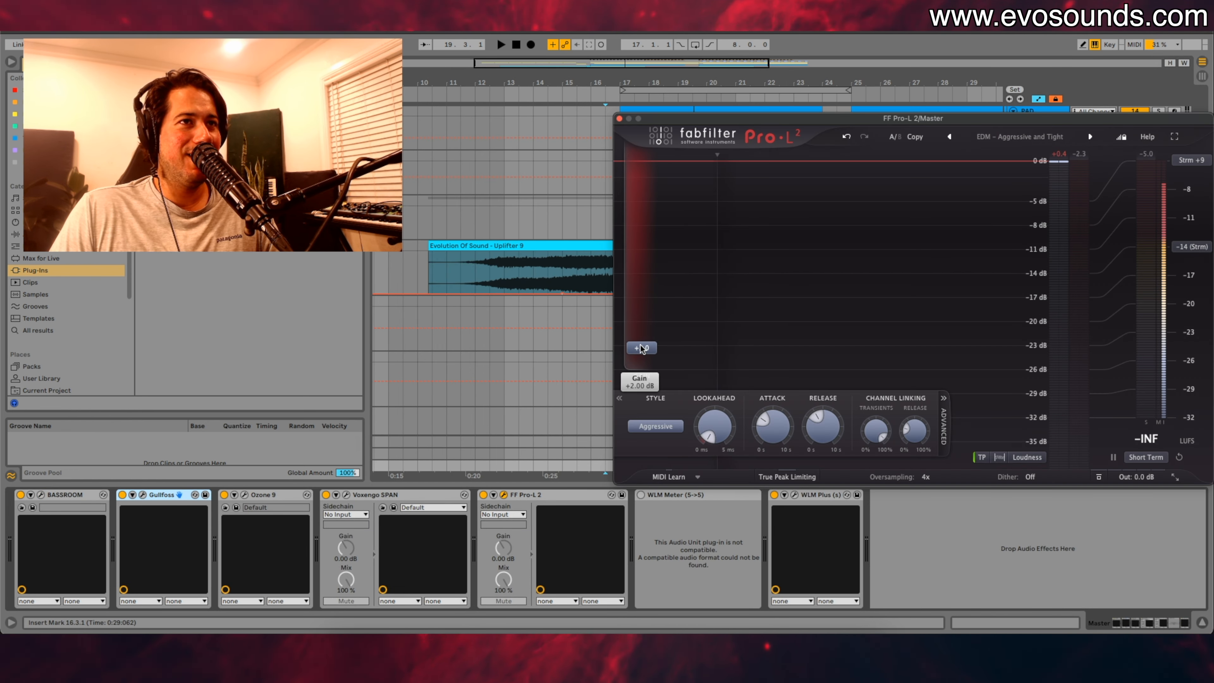
{"action": "key", "text": "space"}
{"action": "left_click_drag", "start_coordinate": [641, 348], "coordinate": [651, 367]}
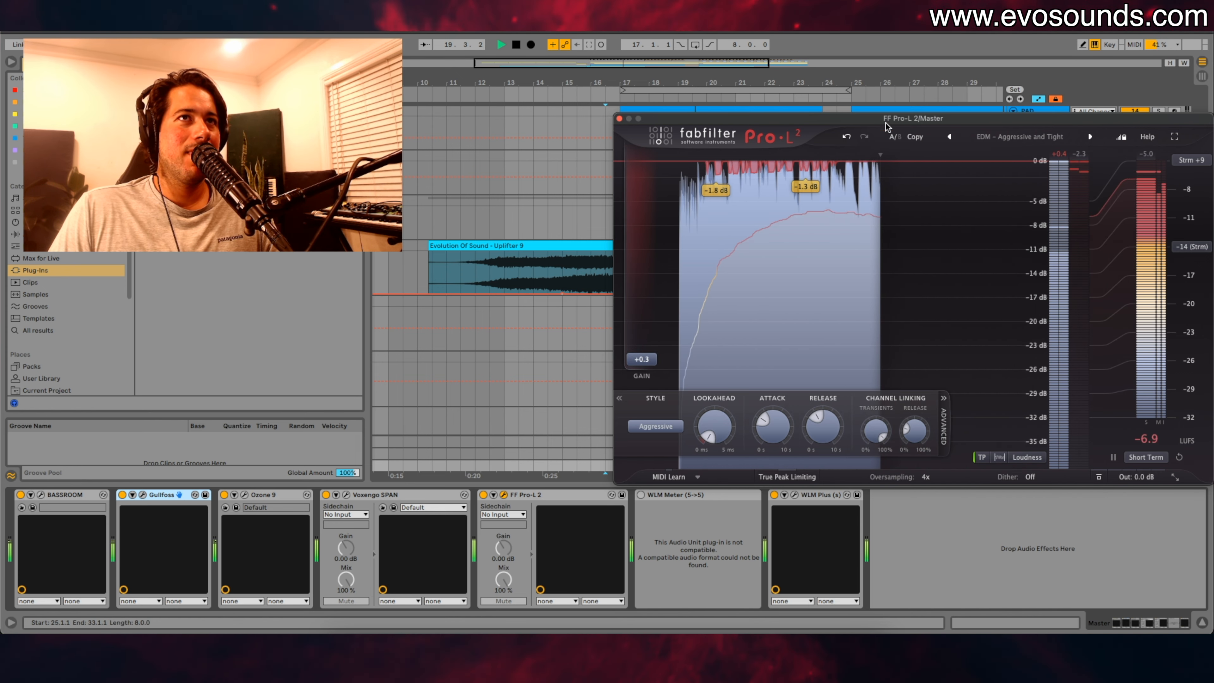
{"action": "left_click_drag", "start_coordinate": [797, 114], "coordinate": [618, 95]}
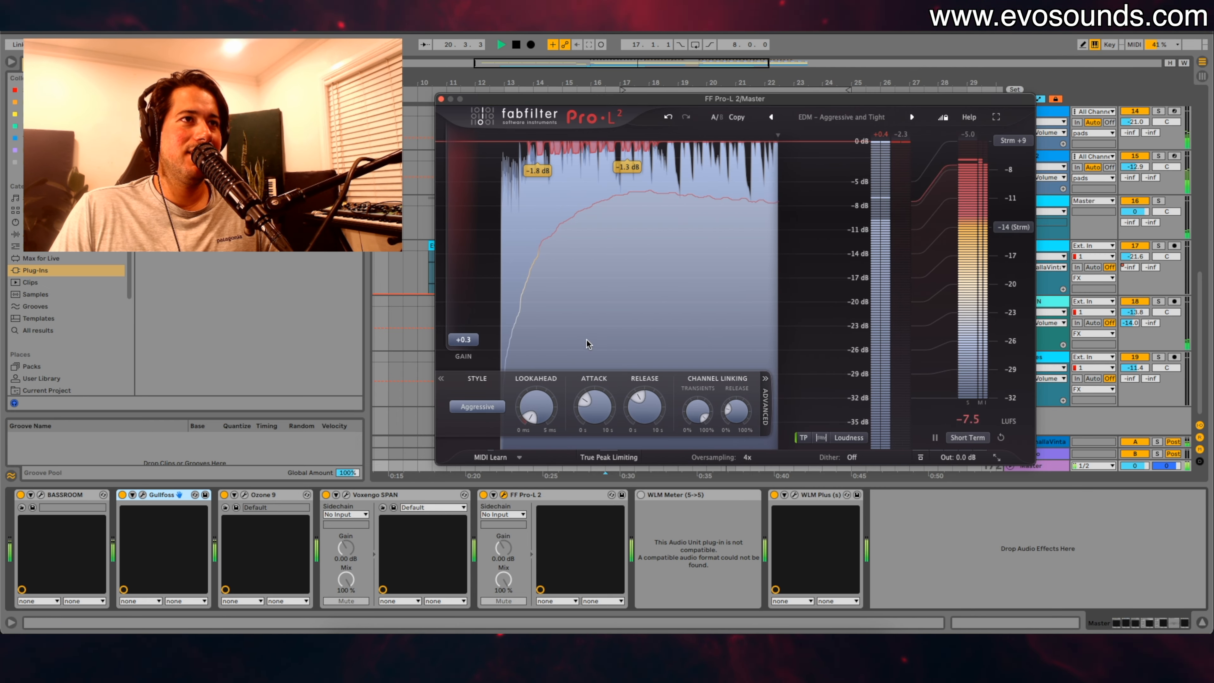
{"action": "left_click_drag", "start_coordinate": [463, 344], "coordinate": [463, 335]}
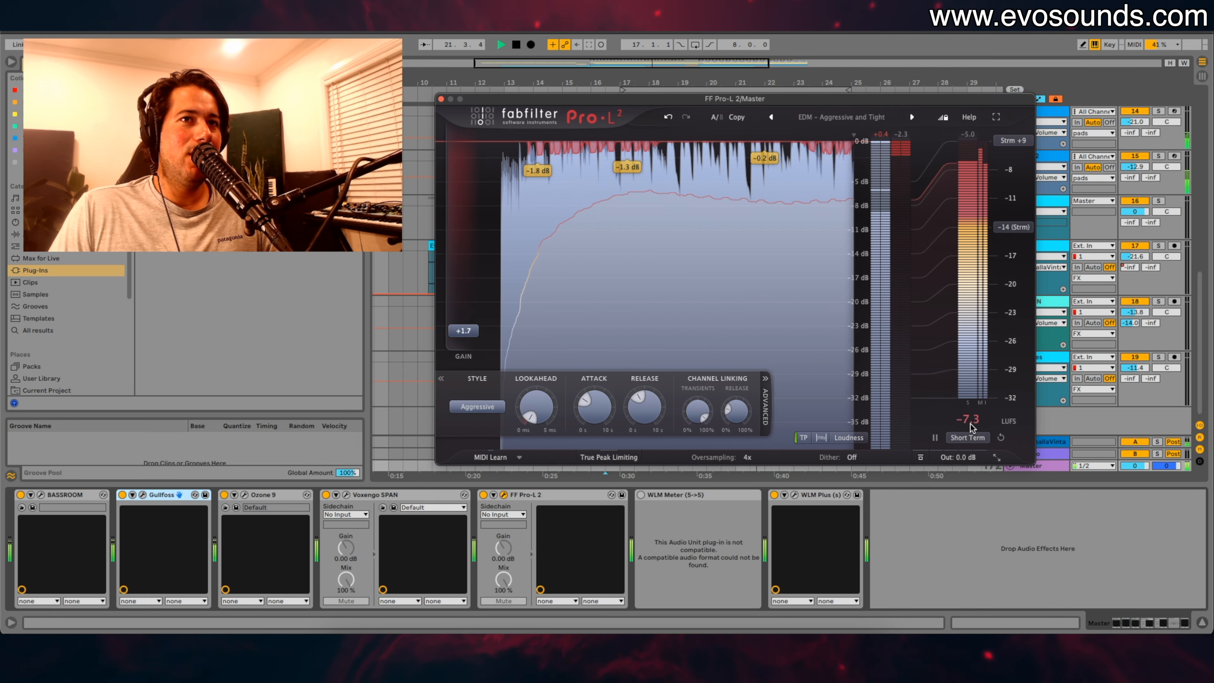
{"action": "left_click", "coordinate": [1068, 425]}
{"action": "key", "text": "space"}
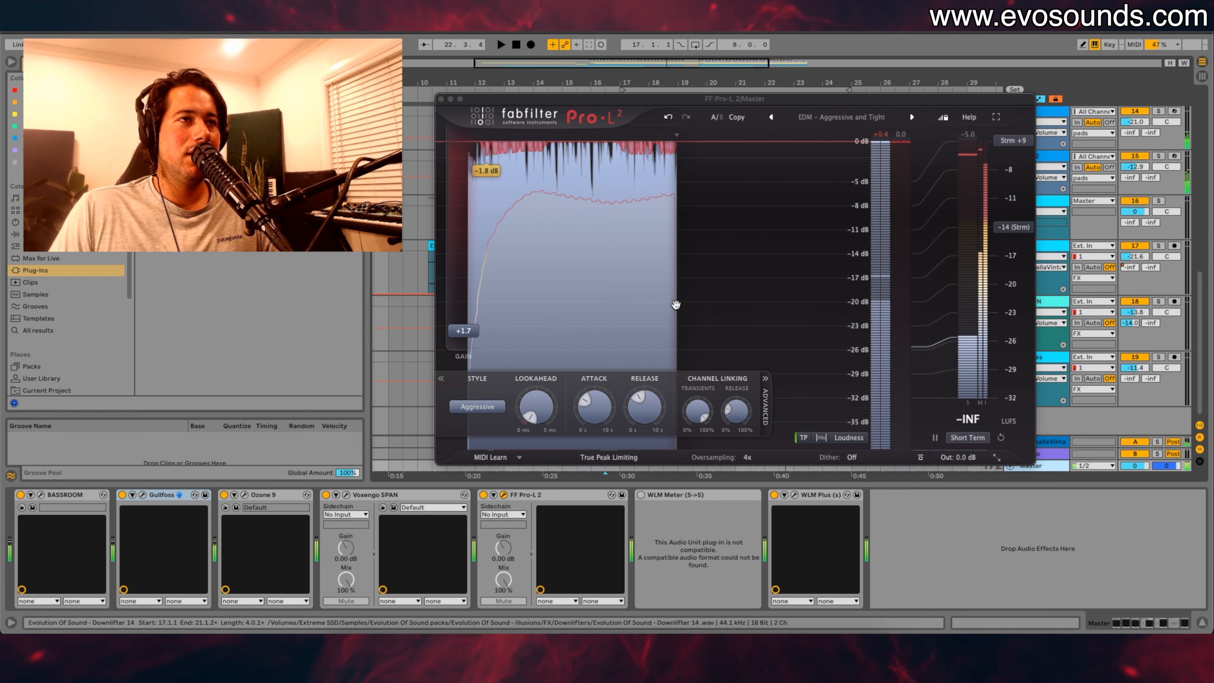
Step: Close the limiter and, while playing the drop, set the Leads group to -6.3 dB with its ValhallaVintageVerb send at -6.0 dB
{"action": "key", "text": "Tab"}
{"action": "left_click", "coordinate": [441, 99]}
{"action": "key", "text": "space"}
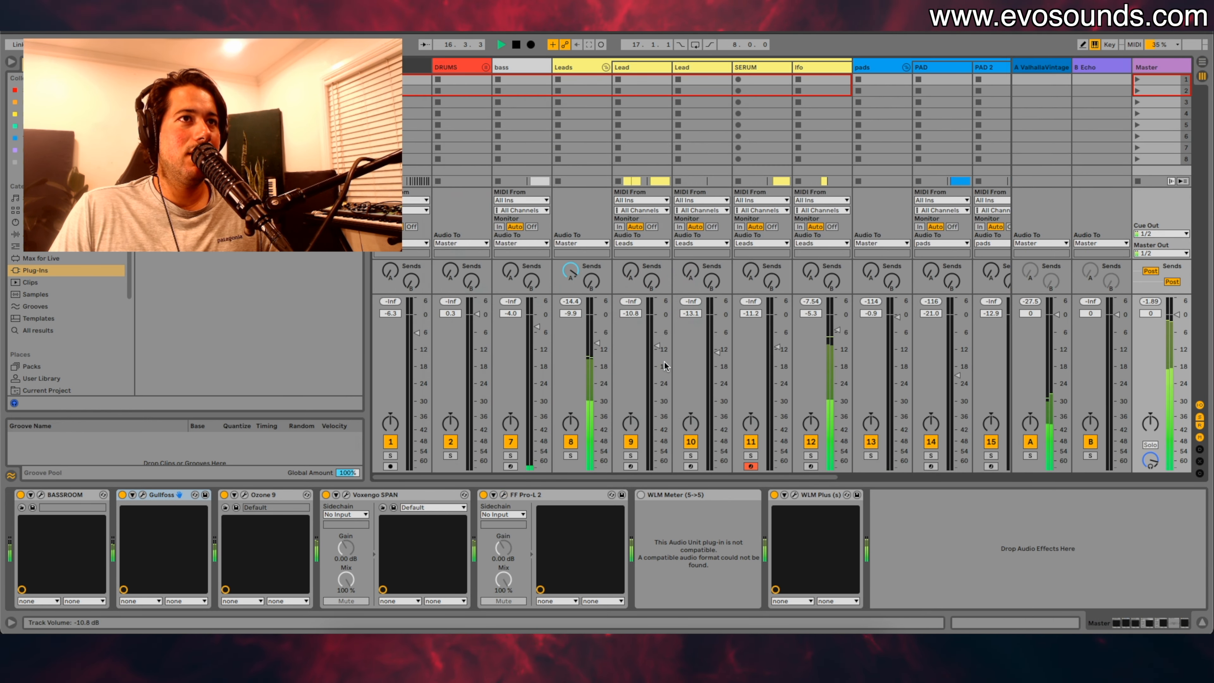
{"action": "left_click_drag", "start_coordinate": [596, 338], "coordinate": [597, 331]}
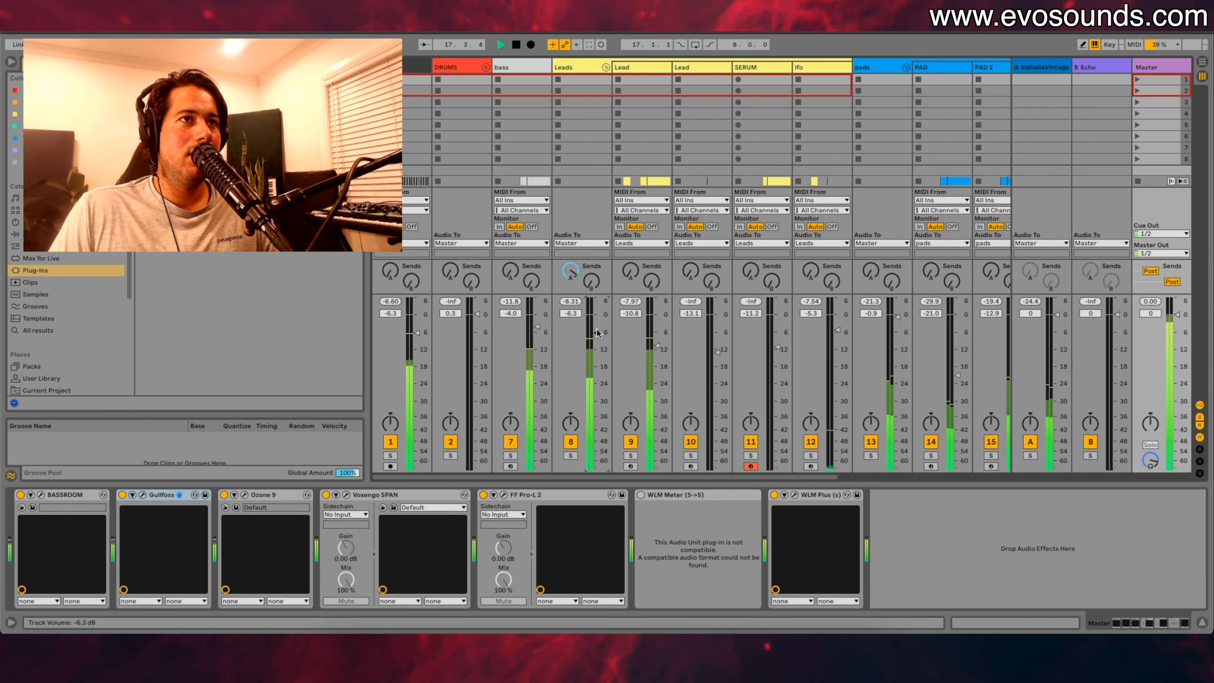
{"action": "left_click_drag", "start_coordinate": [571, 271], "coordinate": [570, 281]}
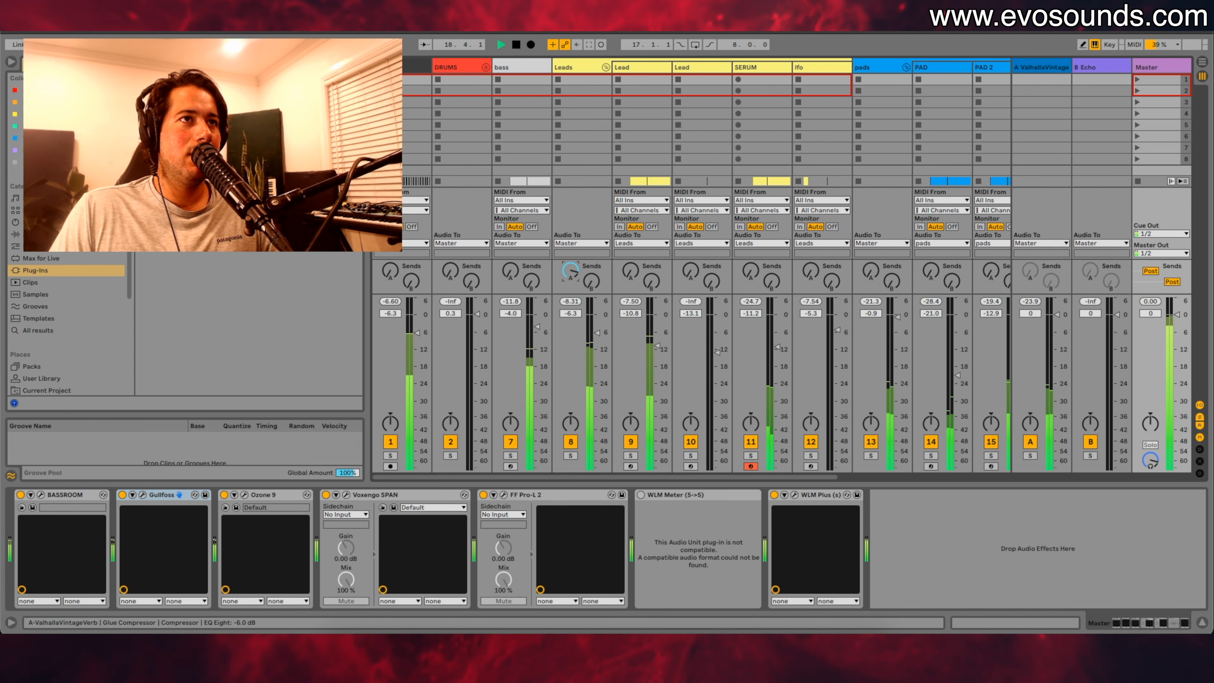
{"action": "scroll", "coordinate": [891, 178], "scroll_direction": "right", "scroll_amount": 2}
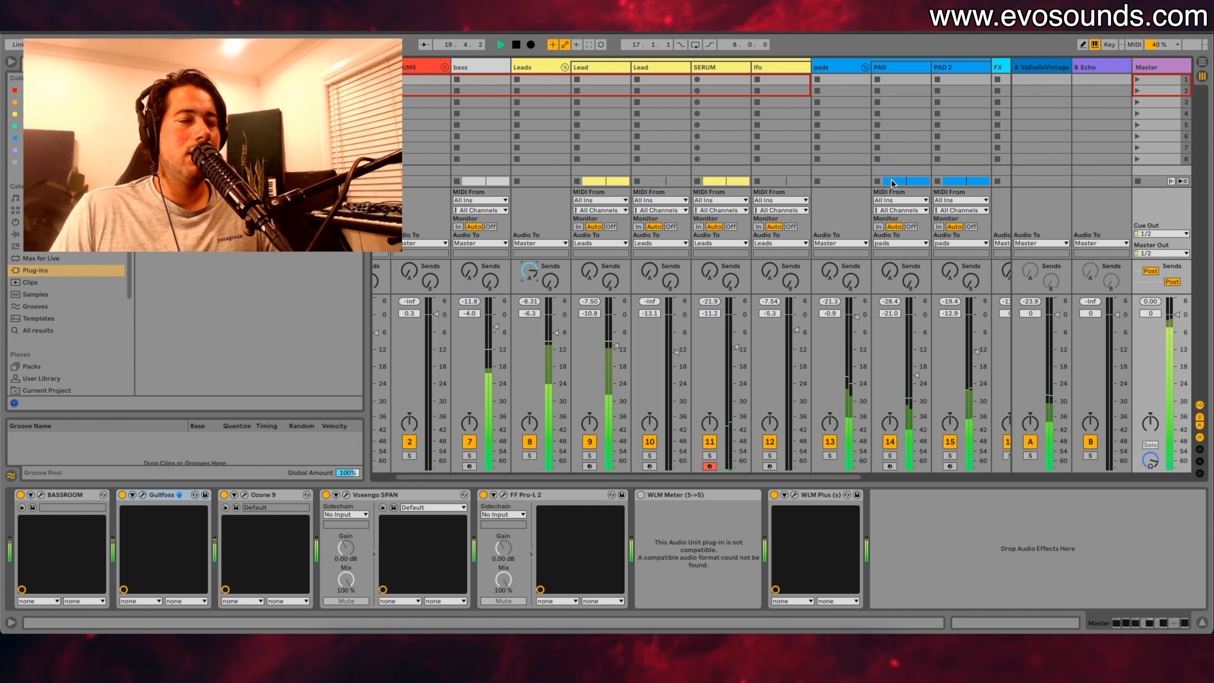
Step: Soften the highs in the Leads group's EQ Eight, setting the 19.4 kHz band's Q to 0.56 and the 11.6 kHz band to -3.35 dB
{"action": "left_click", "coordinate": [524, 67]}
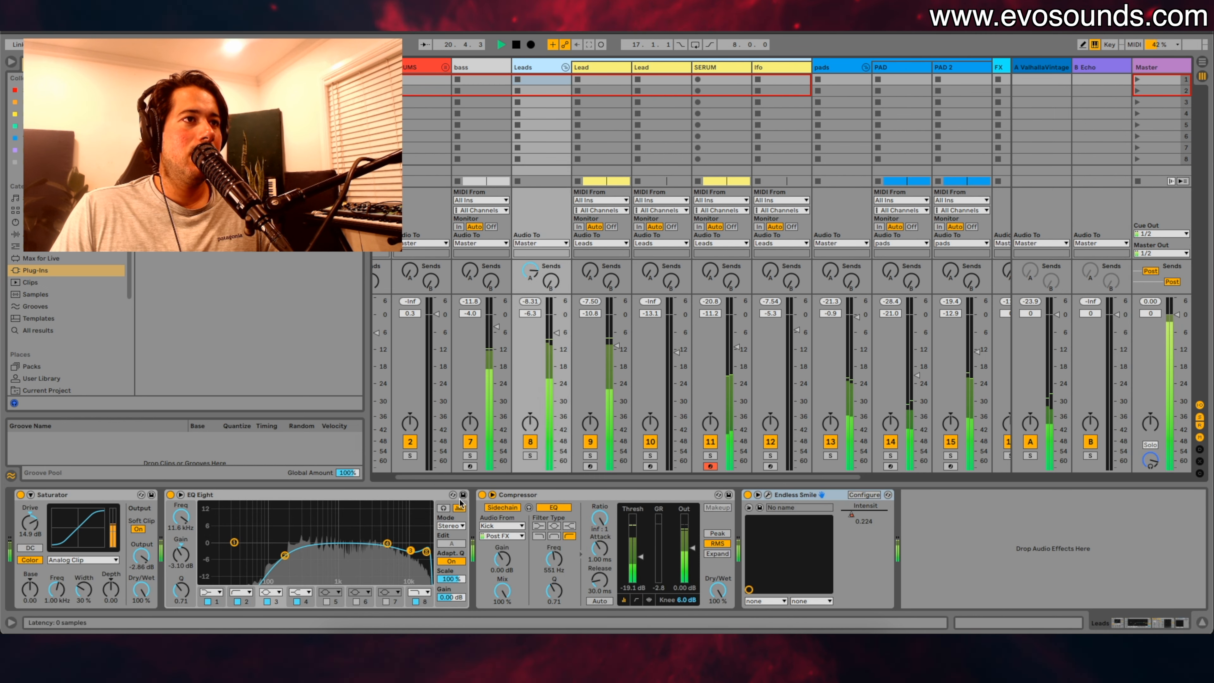
{"action": "left_click_drag", "start_coordinate": [426, 554], "coordinate": [426, 558]}
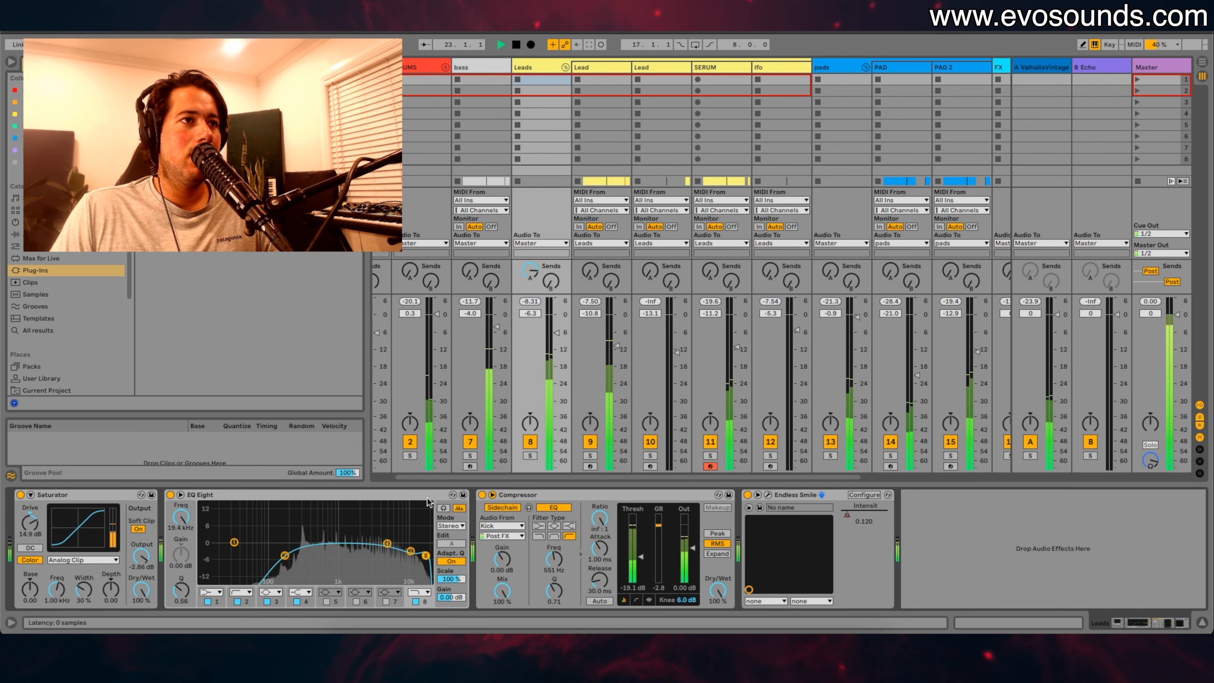
{"action": "left_click", "coordinate": [411, 551]}
{"action": "left_click_drag", "start_coordinate": [414, 547], "coordinate": [410, 551]}
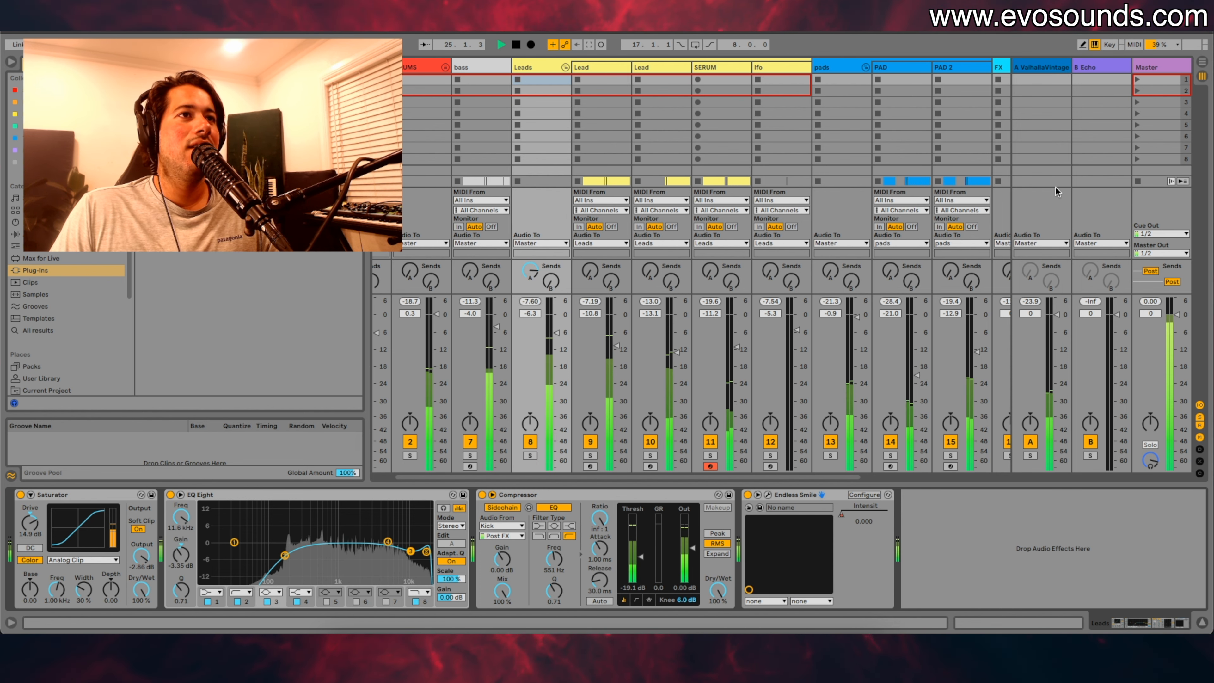
Step: Select the Master track and rebalance the two Lead tracks, setting the first to -12.2 dB and the second to -11.4 dB
{"action": "left_click", "coordinate": [1166, 66]}
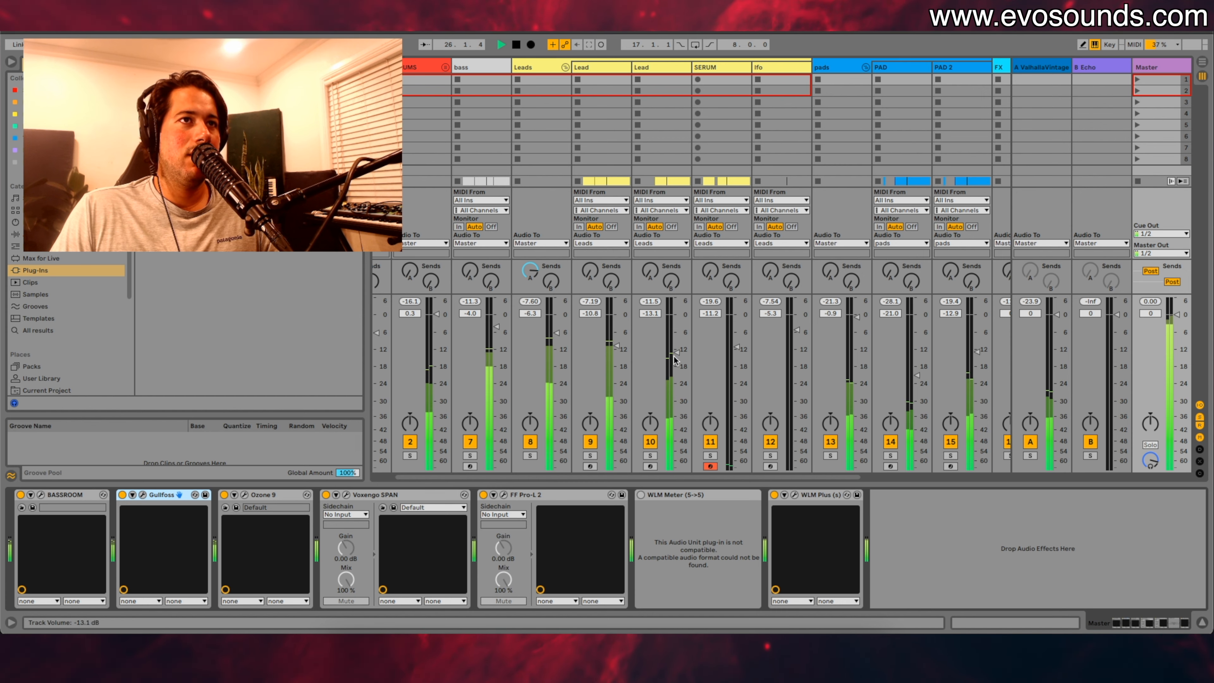
{"action": "mouse_move", "coordinate": [675, 358]}
{"action": "left_mouse_down"}
{"action": "mouse_move", "coordinate": [616, 350]}
{"action": "mouse_move", "coordinate": [677, 347]}
{"action": "left_mouse_up"}
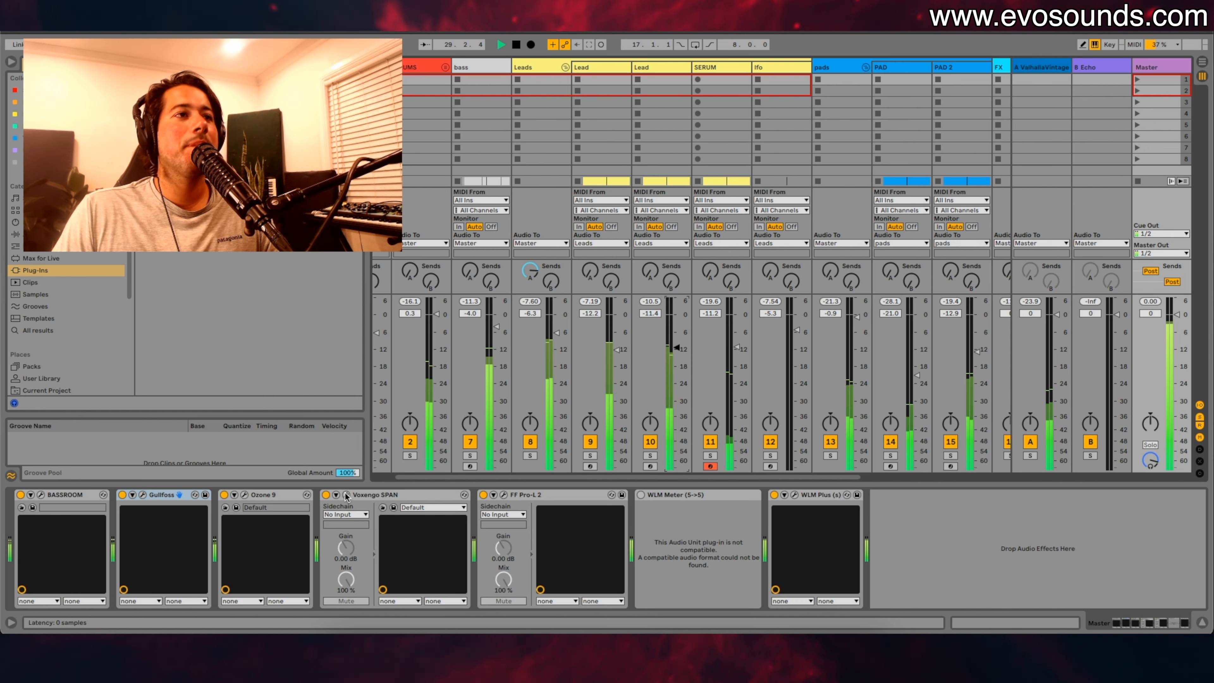
Step: Open Gullfoss on the Master track, exclude the range below about 150 Hz, and set Tame to 53% while playing the drop
{"action": "left_click", "coordinate": [143, 495]}
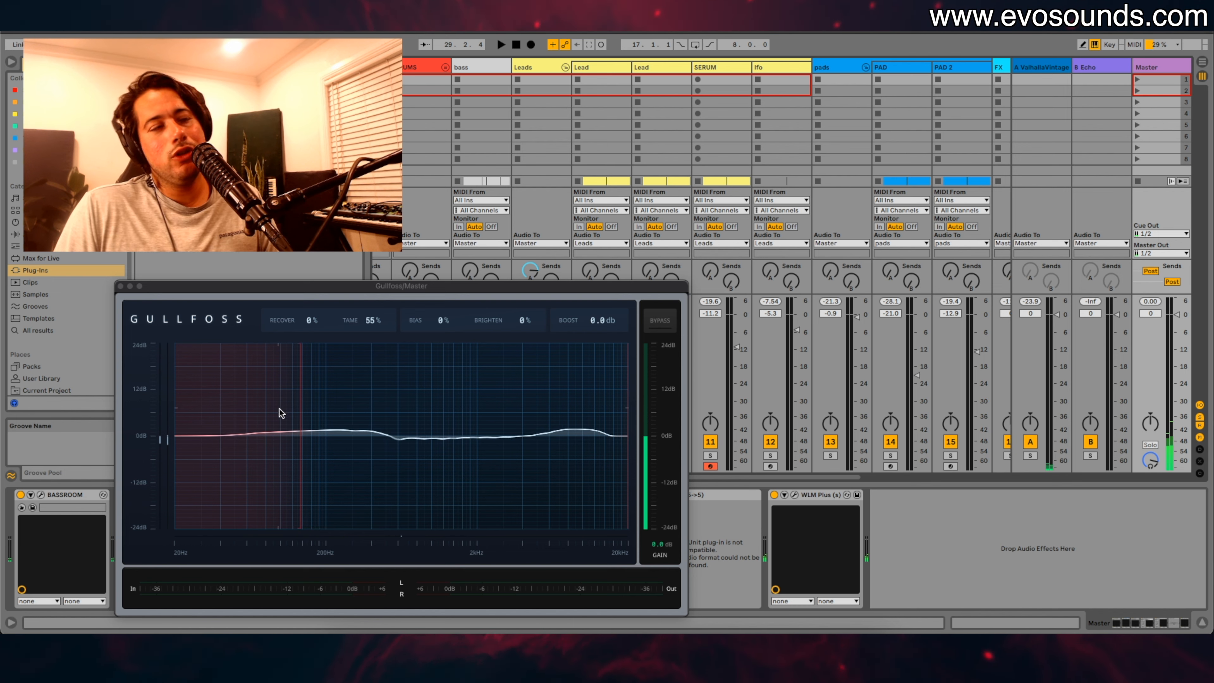
{"action": "left_click", "coordinate": [300, 413]}
{"action": "left_click_drag", "start_coordinate": [307, 413], "coordinate": [175, 396]}
{"action": "mouse_move", "coordinate": [372, 320]}
{"action": "left_mouse_down"}
{"action": "mouse_move", "coordinate": [373, 345]}
{"action": "mouse_move", "coordinate": [373, 320]}
{"action": "mouse_move", "coordinate": [357, 326]}
{"action": "left_mouse_up"}
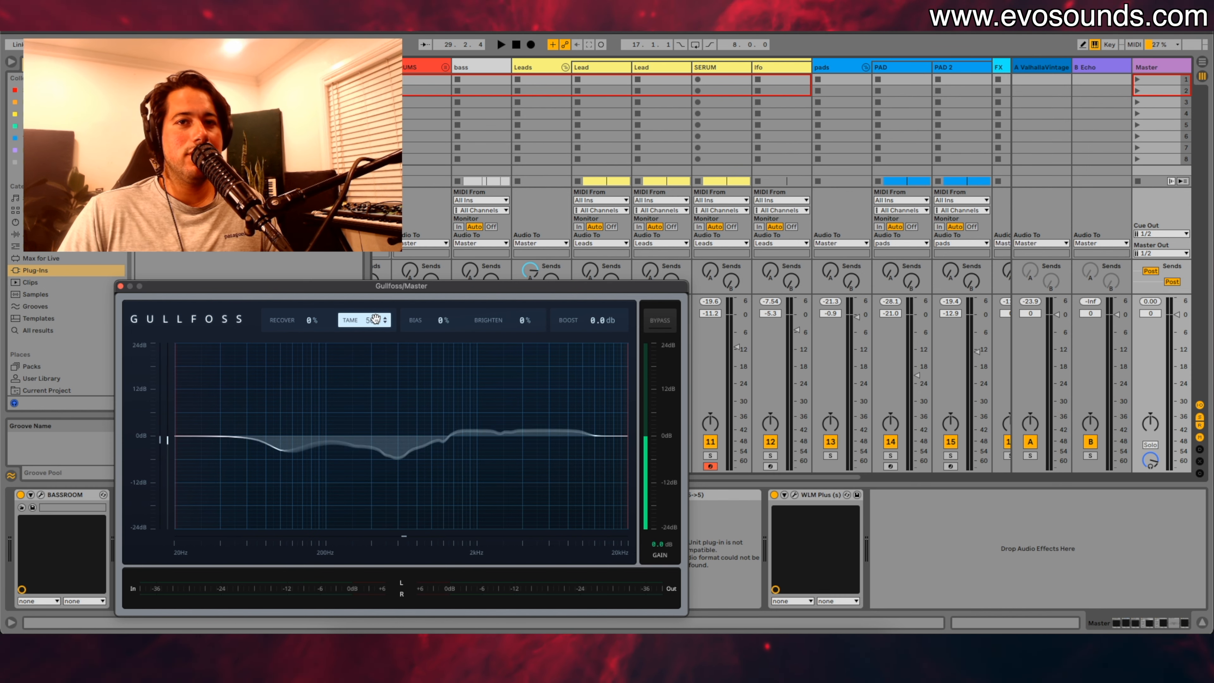
{"action": "mouse_move", "coordinate": [184, 429]}
{"action": "left_mouse_down"}
{"action": "mouse_move", "coordinate": [355, 429]}
{"action": "mouse_move", "coordinate": [317, 429]}
{"action": "mouse_move", "coordinate": [296, 461]}
{"action": "left_mouse_up"}
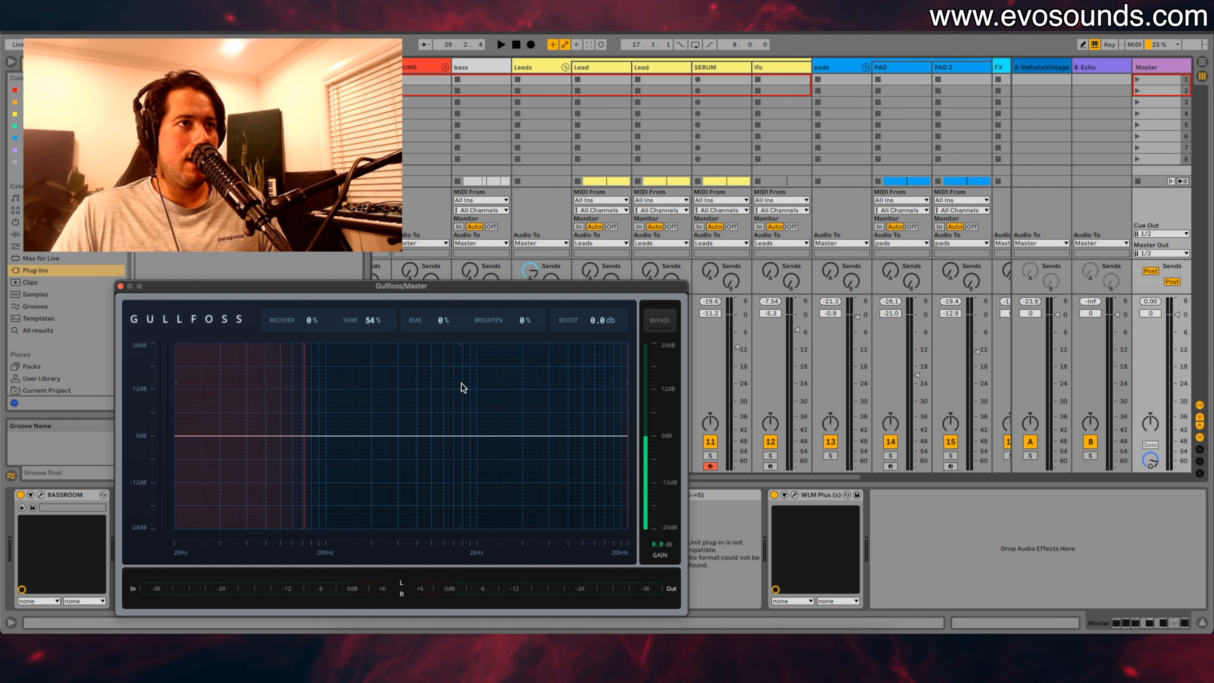
{"action": "key", "text": "space"}
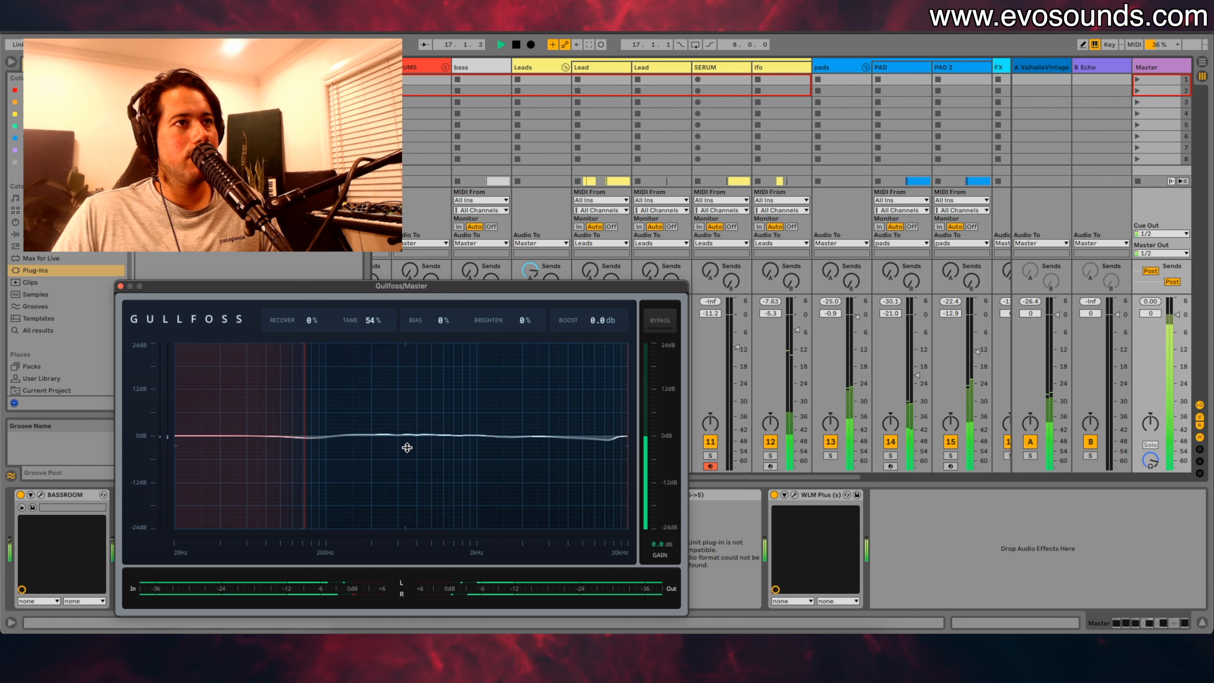
{"action": "left_click_drag", "start_coordinate": [373, 324], "coordinate": [372, 328]}
Step: Lower the DOWN track to -15.3 dB, PAD to -28.5 dB and PAD 2 to -15.8 dB during playback
{"action": "scroll", "coordinate": [982, 336], "scroll_direction": "right", "scroll_amount": 5}
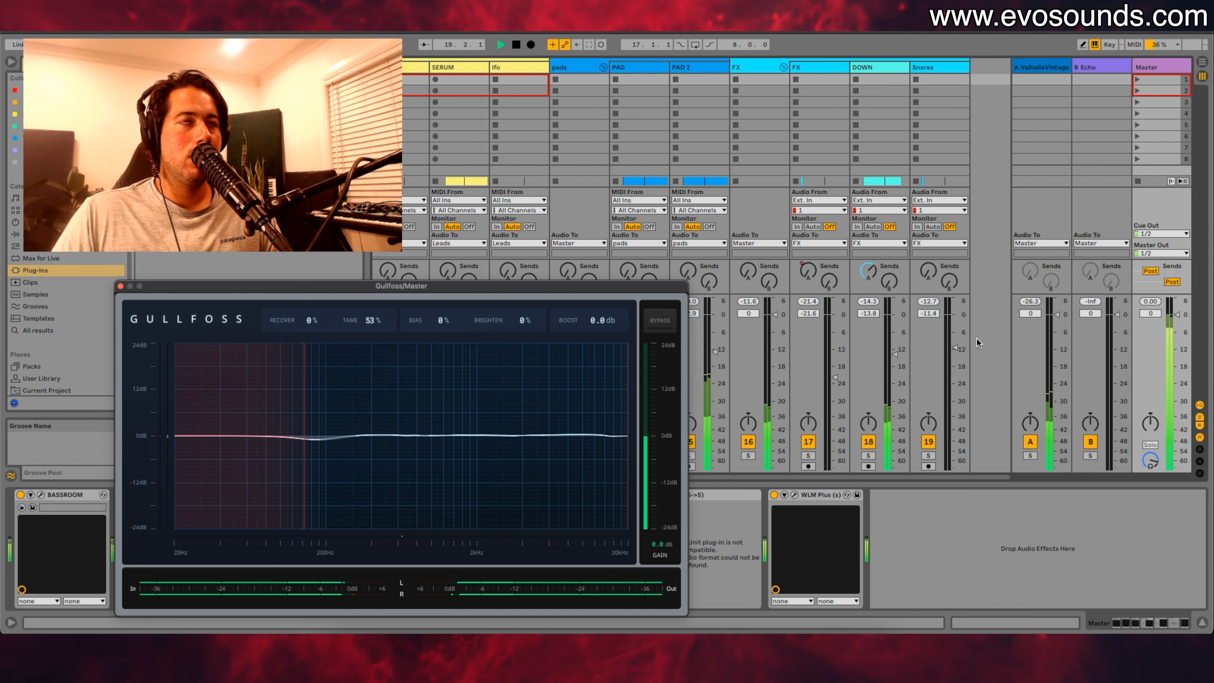
{"action": "left_click_drag", "start_coordinate": [891, 354], "coordinate": [891, 360]}
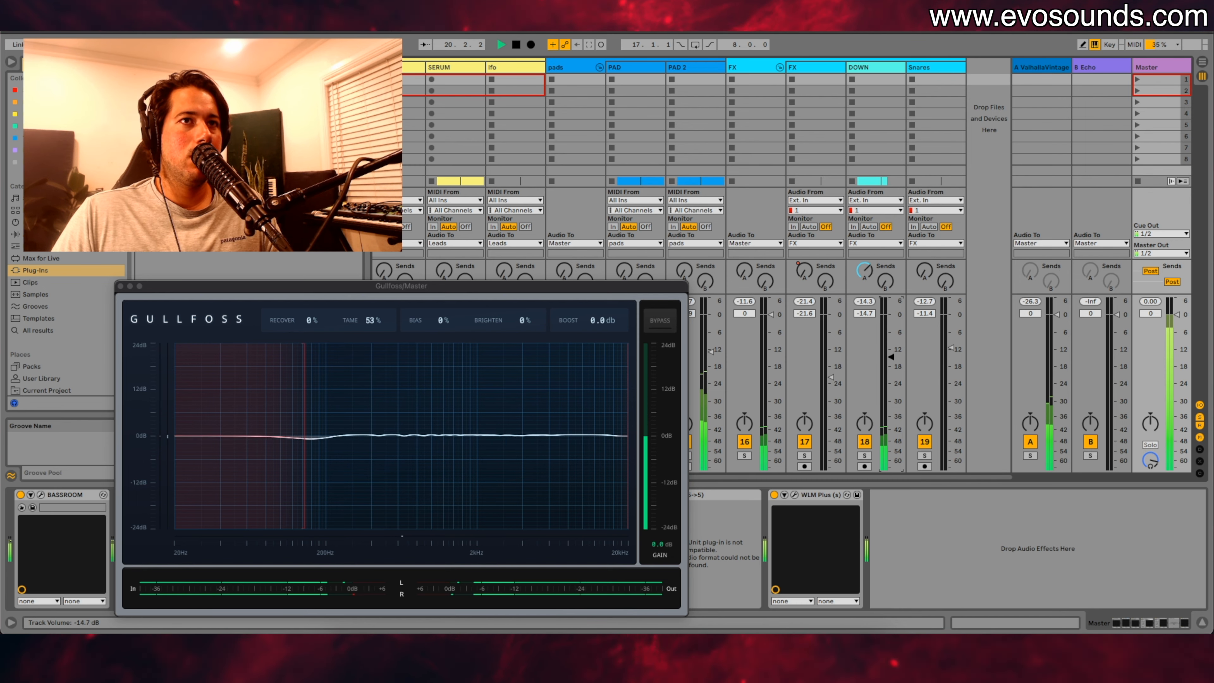
{"action": "scroll", "coordinate": [854, 344], "scroll_direction": "left", "scroll_amount": 3}
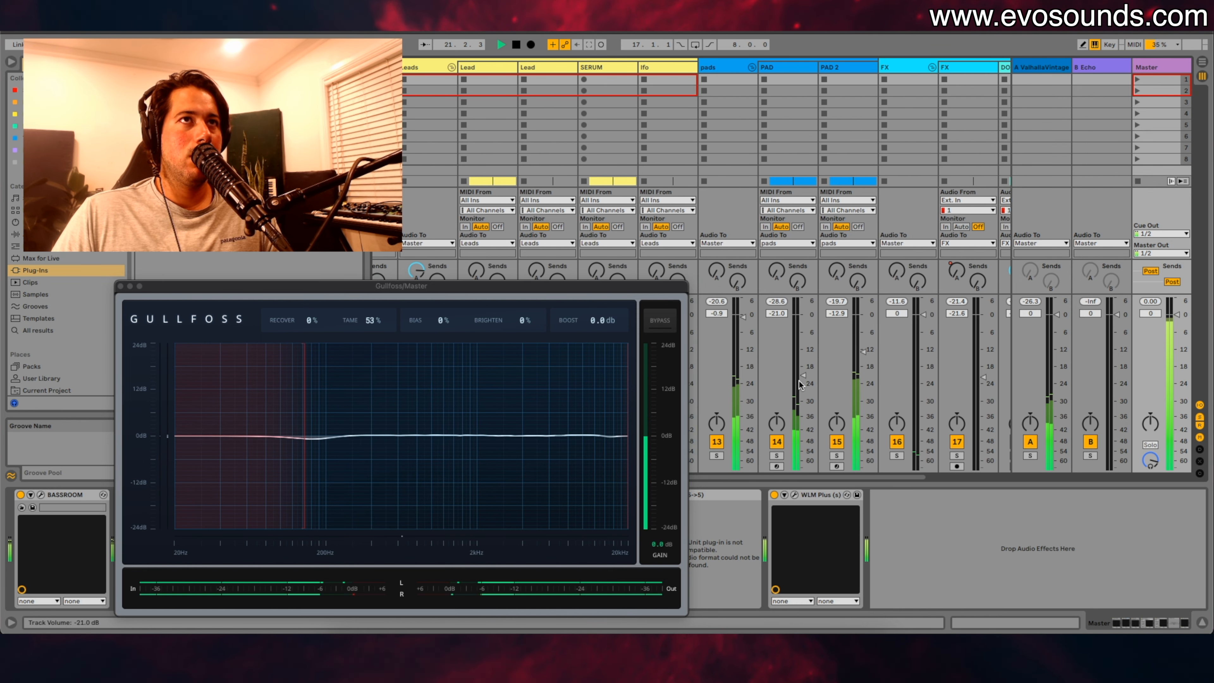
{"action": "left_click_drag", "start_coordinate": [793, 417], "coordinate": [793, 438]}
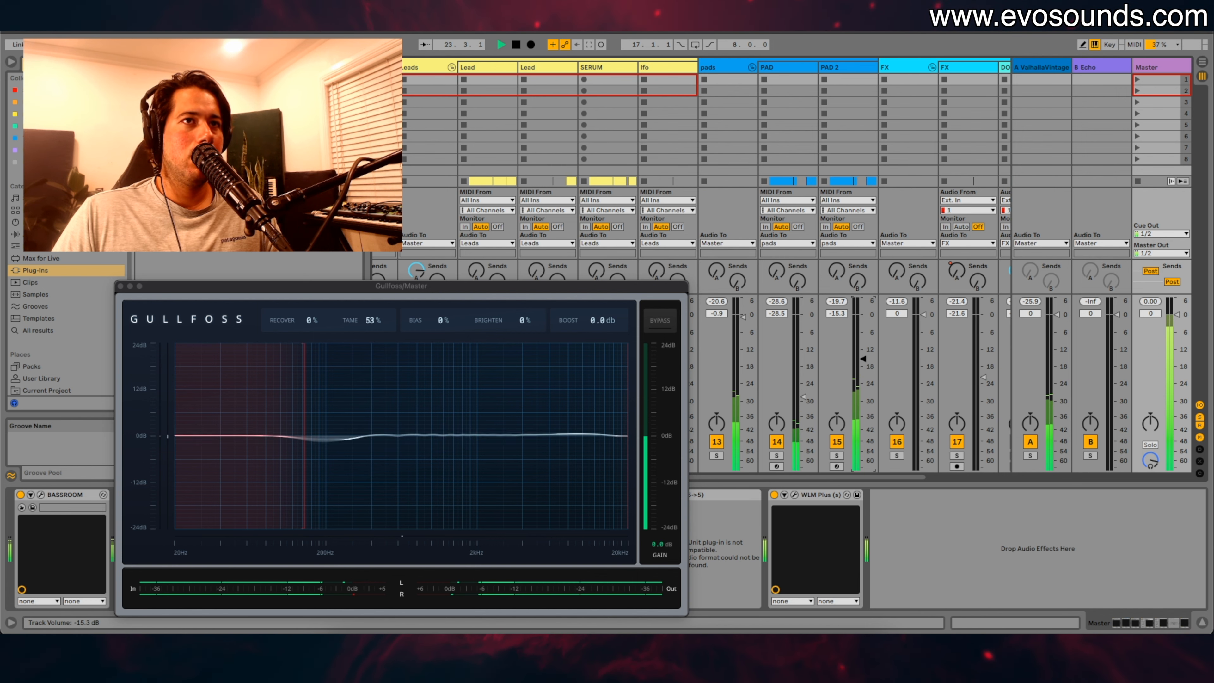
{"action": "left_click_drag", "start_coordinate": [864, 359], "coordinate": [863, 360]}
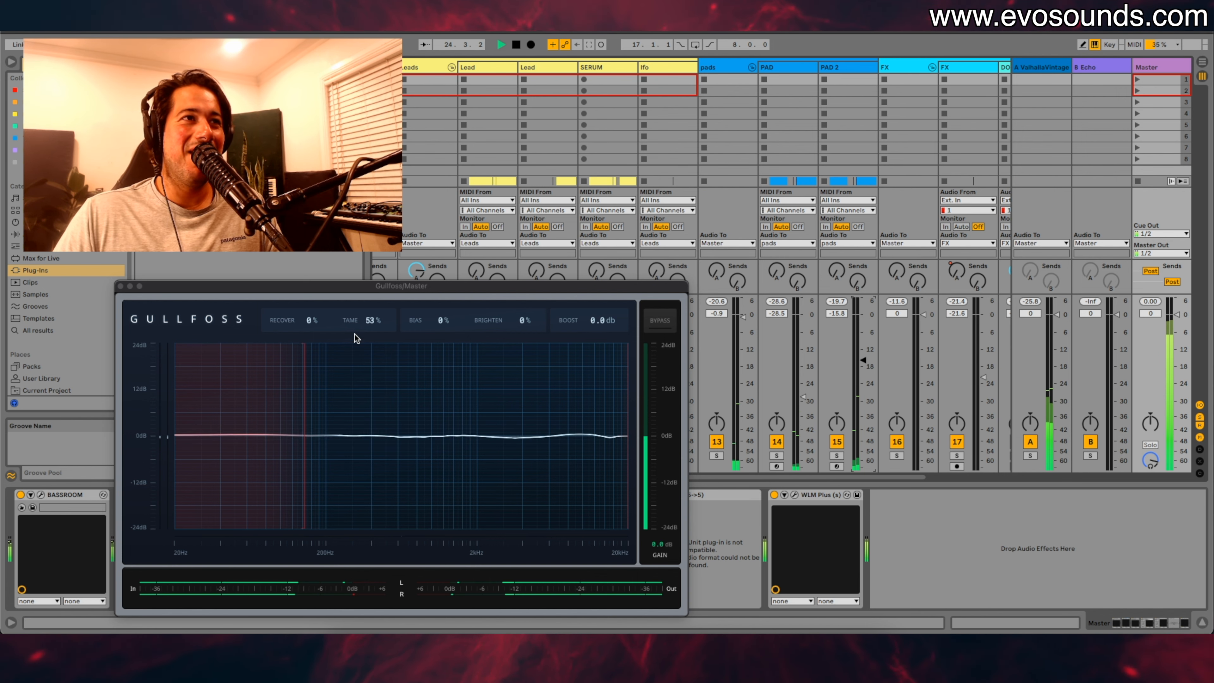
Step: Set Gullfoss's Tame to 49% and compare the drop with the plug-in bypassed and active
{"action": "left_click_drag", "start_coordinate": [370, 321], "coordinate": [370, 330]}
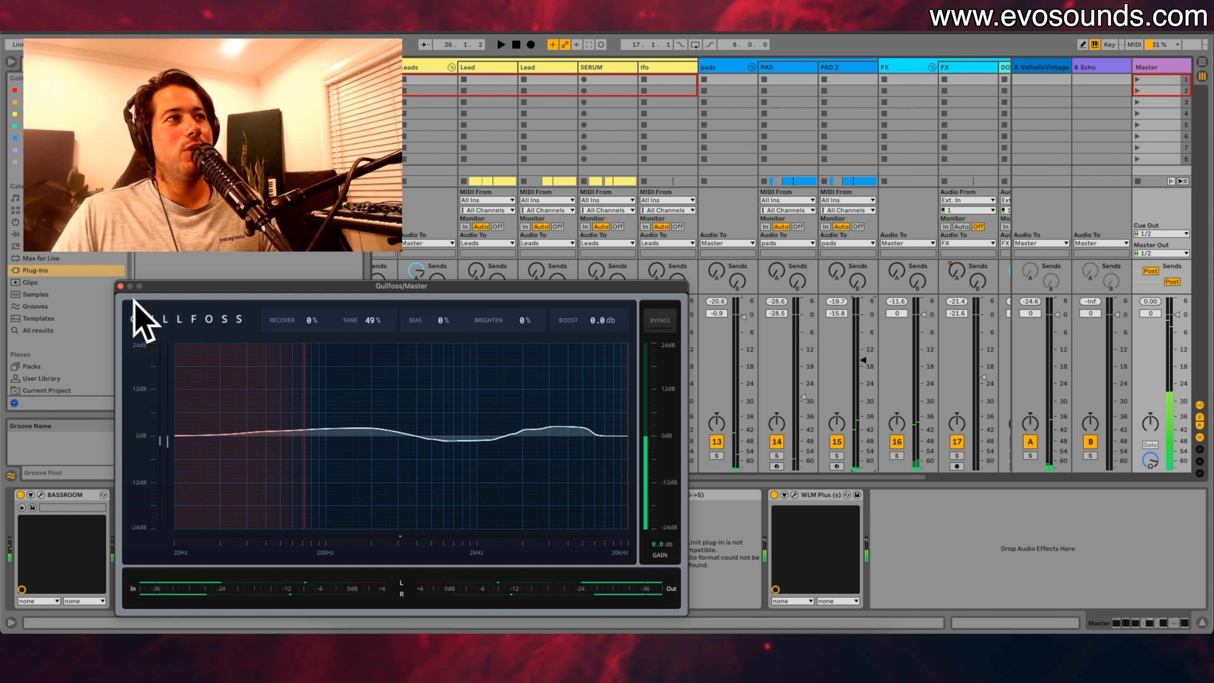
{"action": "left_click", "coordinate": [658, 322]}
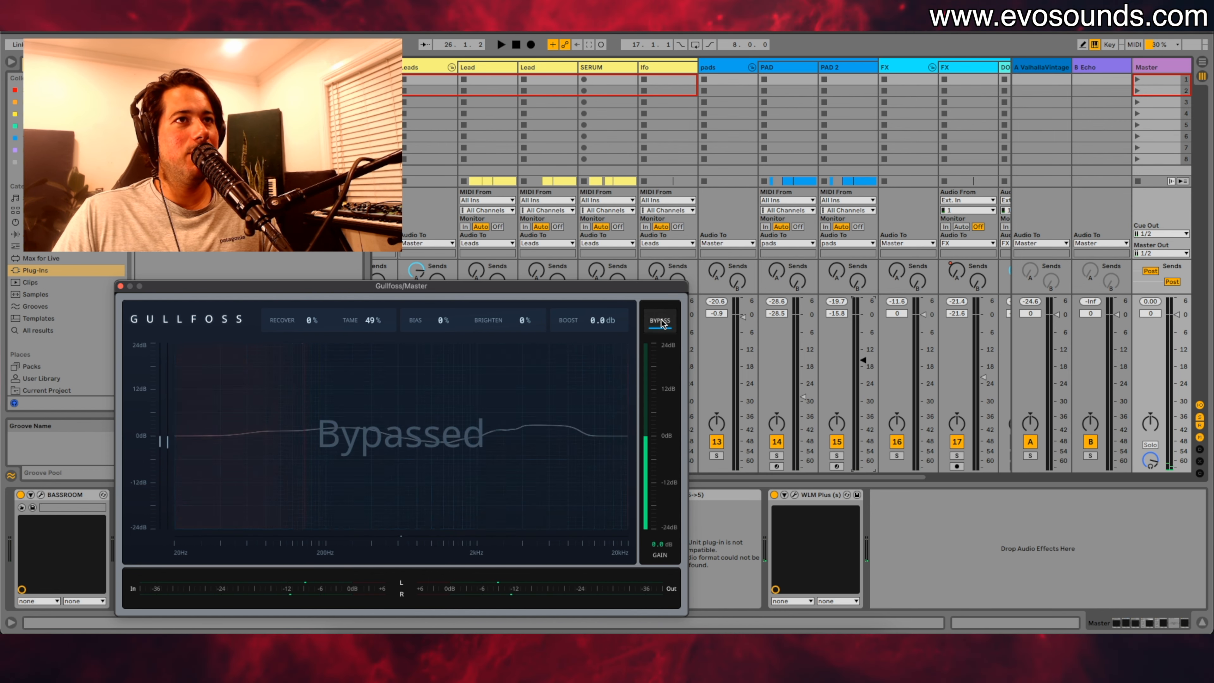
{"action": "key", "text": "space"}
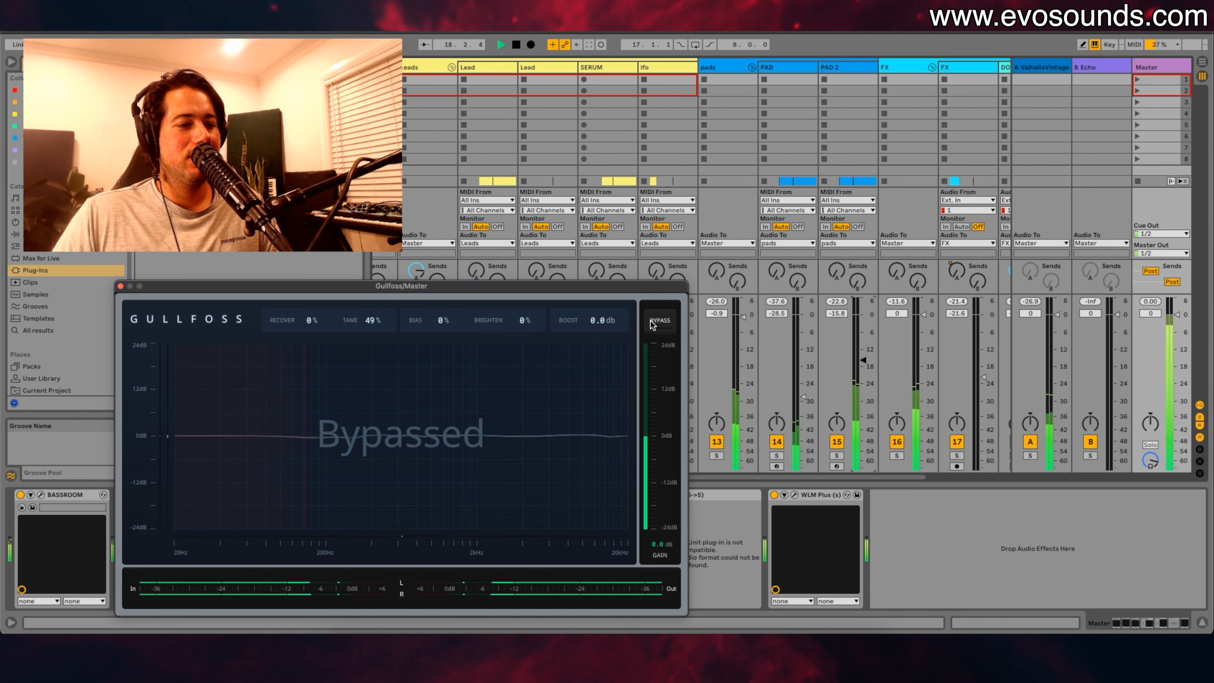
{"action": "left_click", "coordinate": [655, 324]}
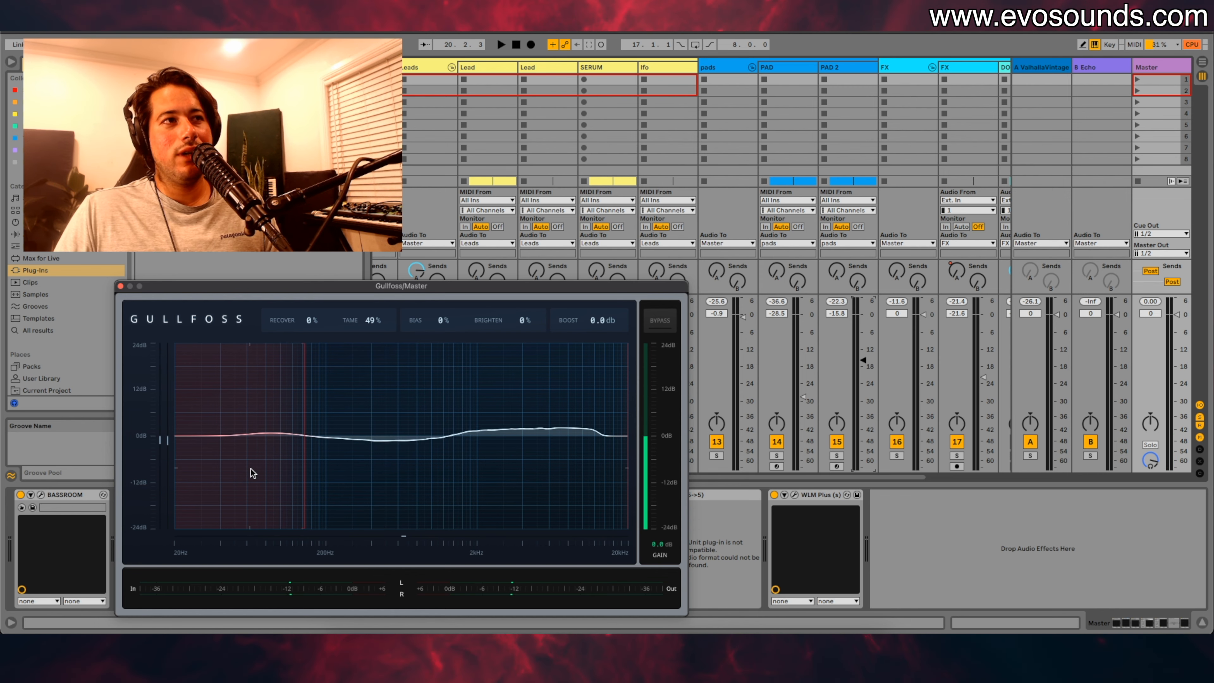
Step: Extend Gullfoss's processing range down to 20 Hz, set Tame to 35%, and close the plug-in
{"action": "left_click_drag", "start_coordinate": [296, 406], "coordinate": [174, 421]}
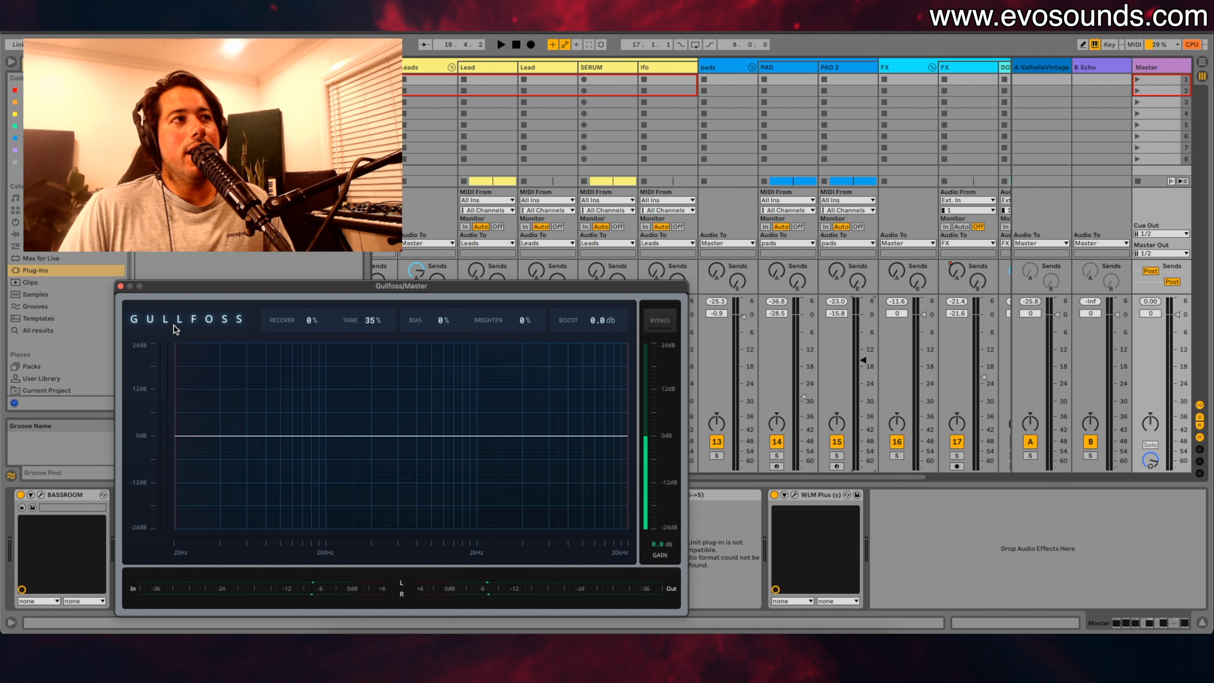
{"action": "left_click", "coordinate": [119, 287]}
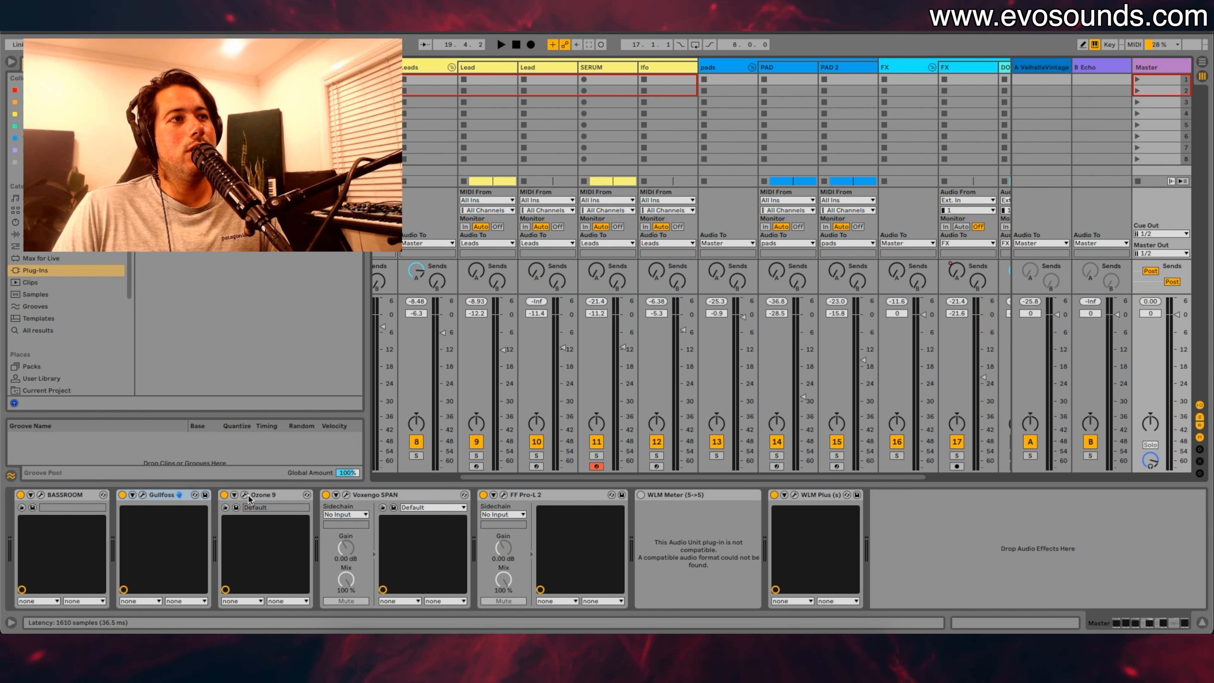
Step: Open Ozone 9 on the Master track, check its preset and module settings, and close it
{"action": "left_click", "coordinate": [246, 496]}
{"action": "left_click_drag", "start_coordinate": [604, 279], "coordinate": [433, 172]}
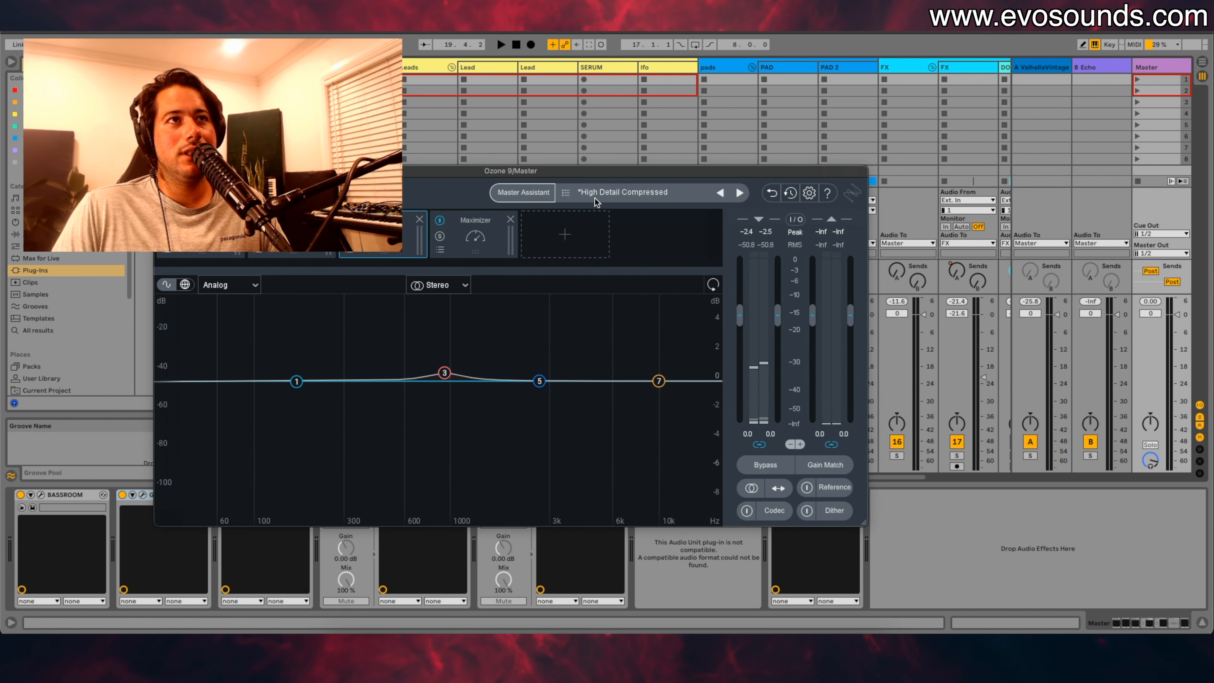
{"action": "left_click", "coordinate": [596, 198]}
{"action": "left_click", "coordinate": [521, 322]}
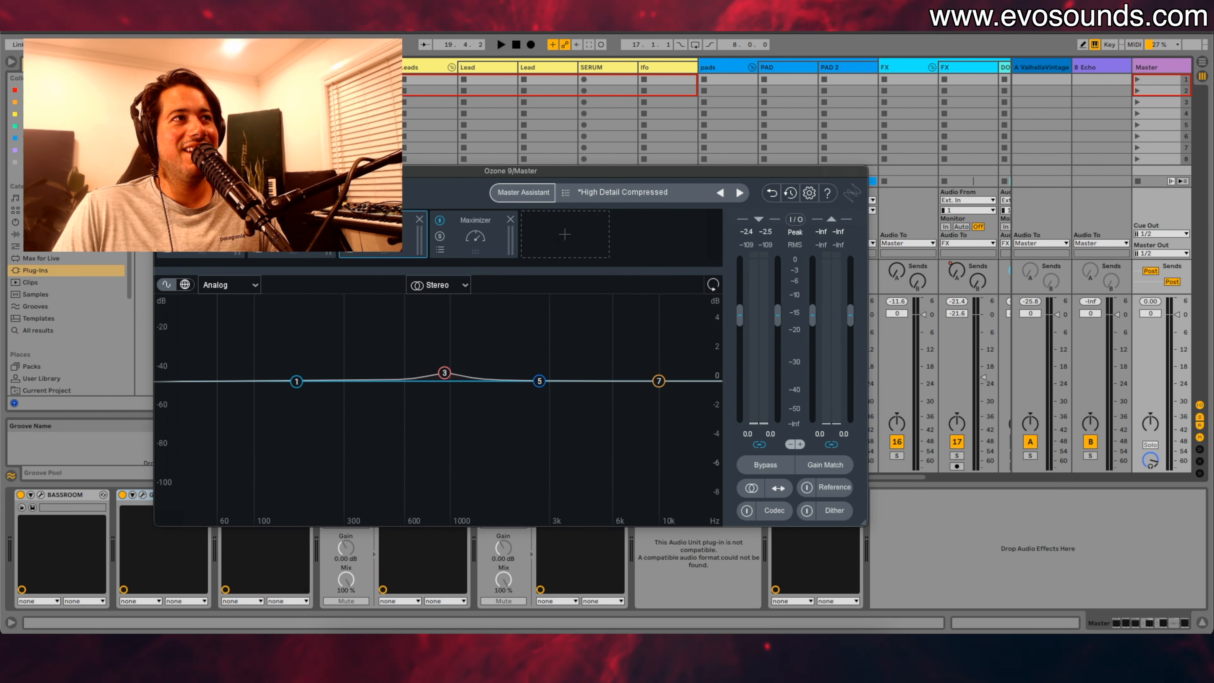
{"action": "left_click", "coordinate": [161, 170]}
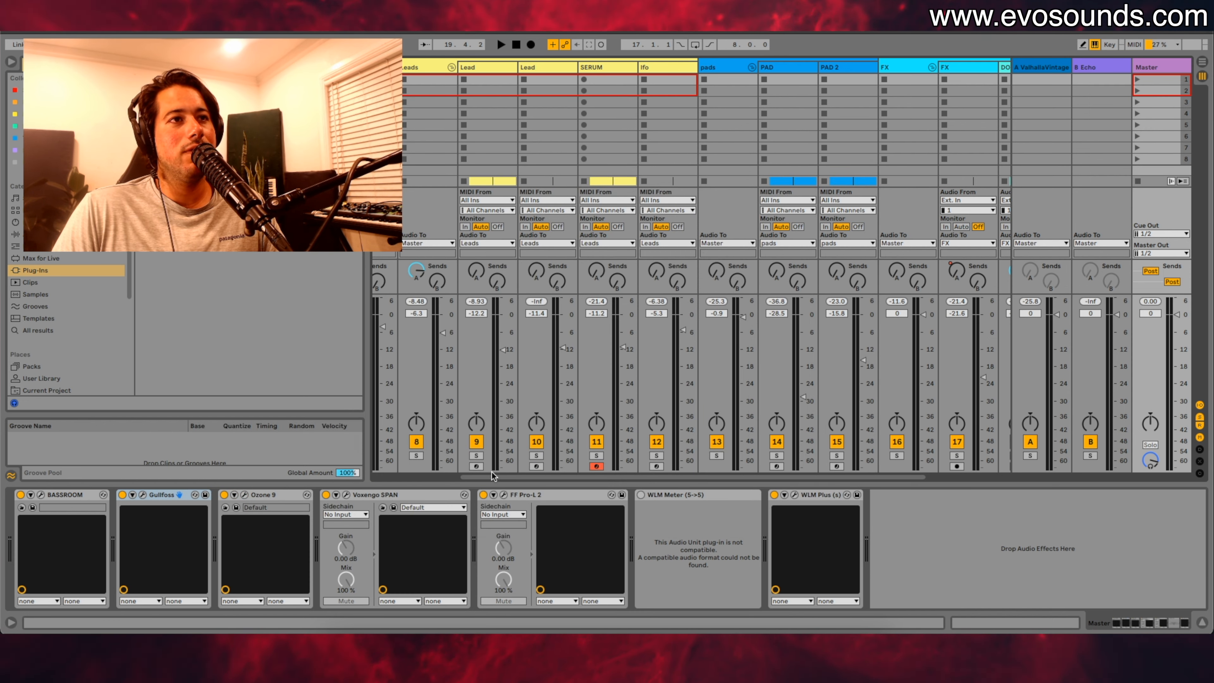
Step: Review the preset and limiter settings of FF Pro-L 2 on the Master track, and close the plug-in
{"action": "left_click", "coordinate": [504, 495]}
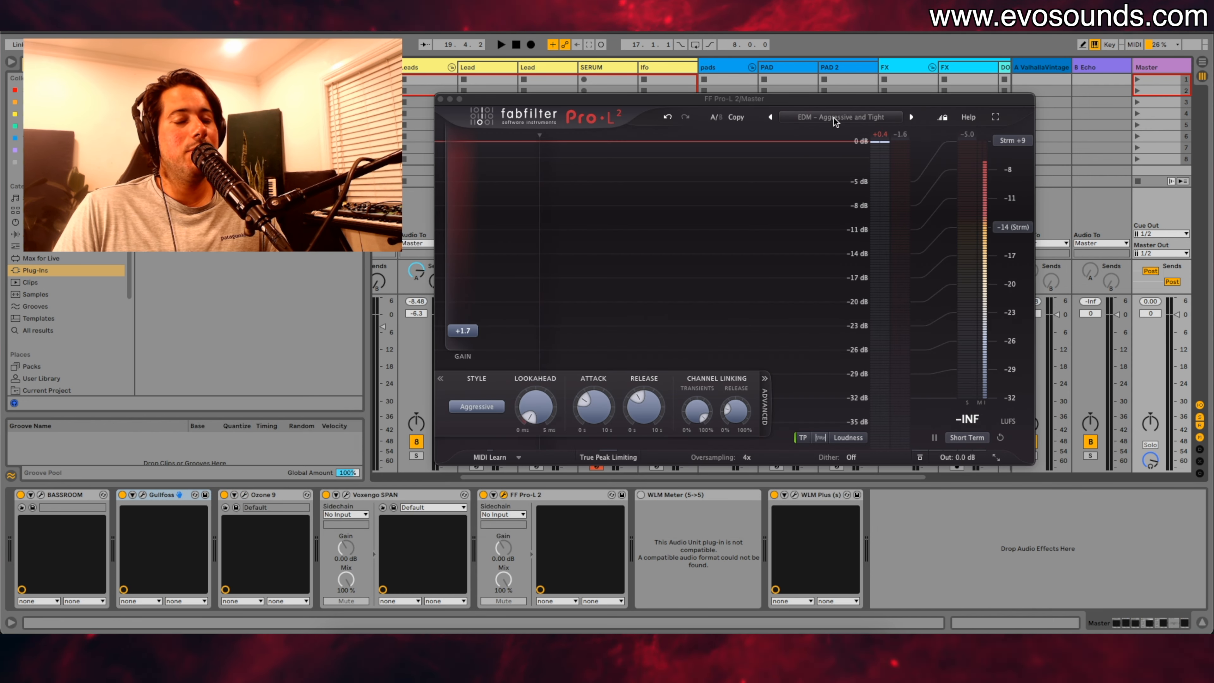
{"action": "left_click", "coordinate": [494, 111]}
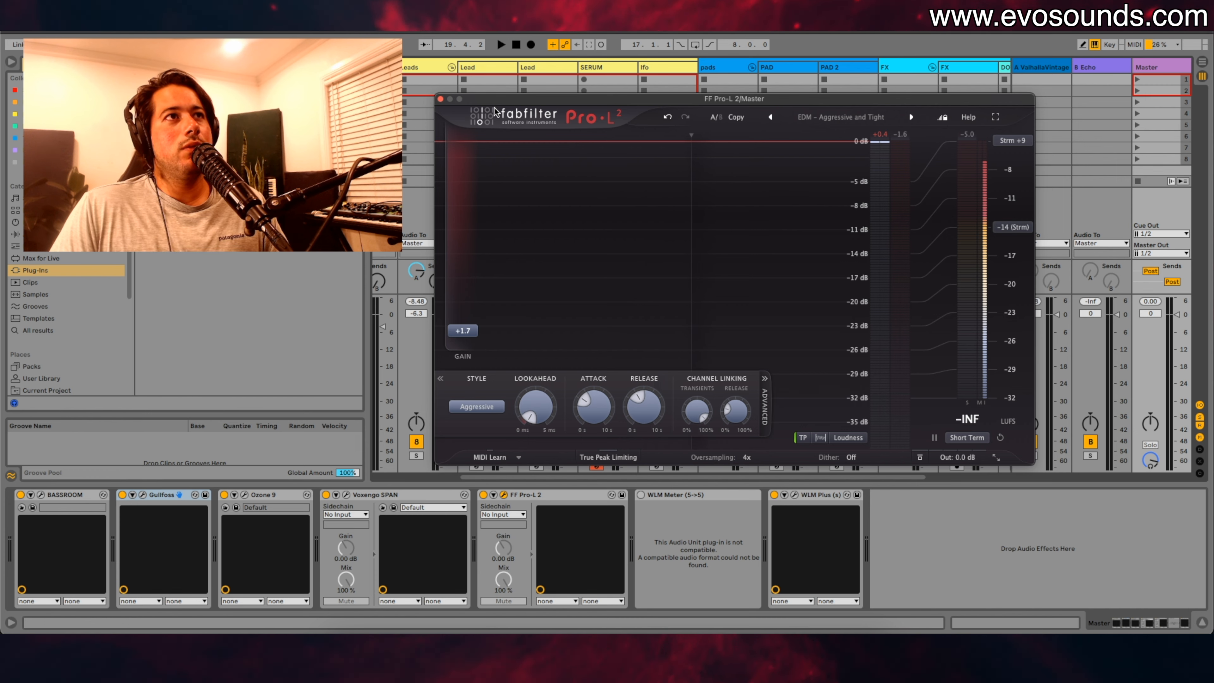
{"action": "left_click", "coordinate": [440, 99]}
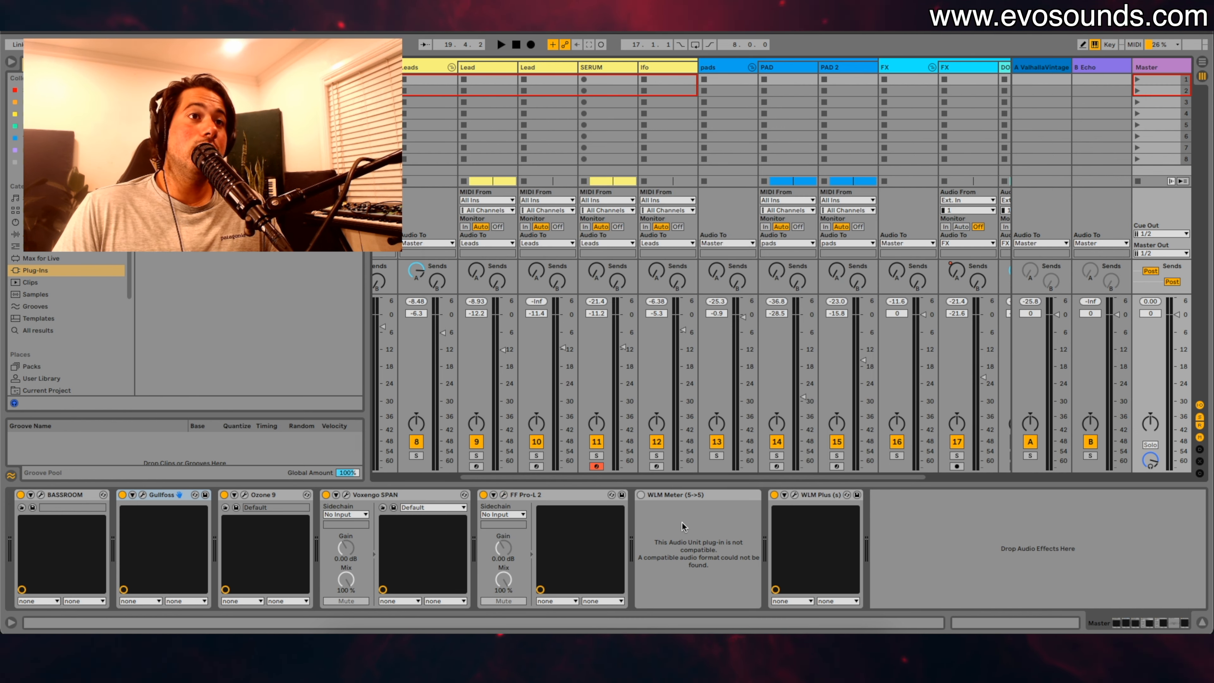
{"action": "left_click", "coordinate": [694, 498]}
{"action": "left_click", "coordinate": [539, 497]}
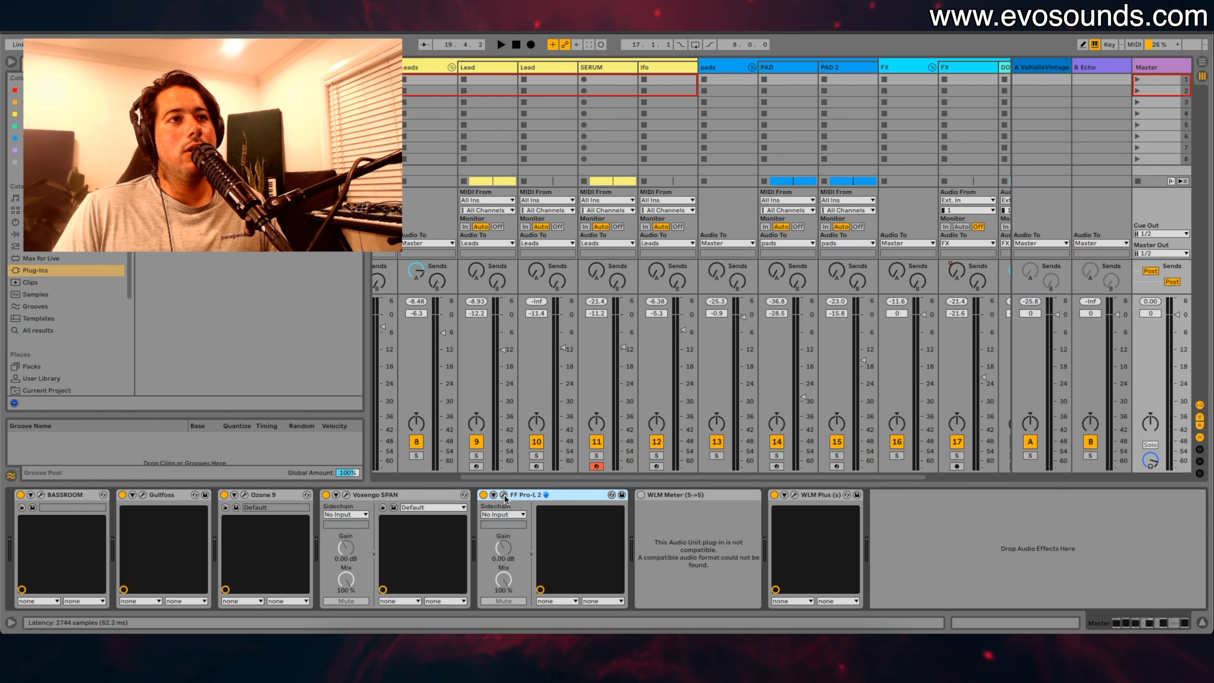
{"action": "left_click", "coordinate": [504, 496]}
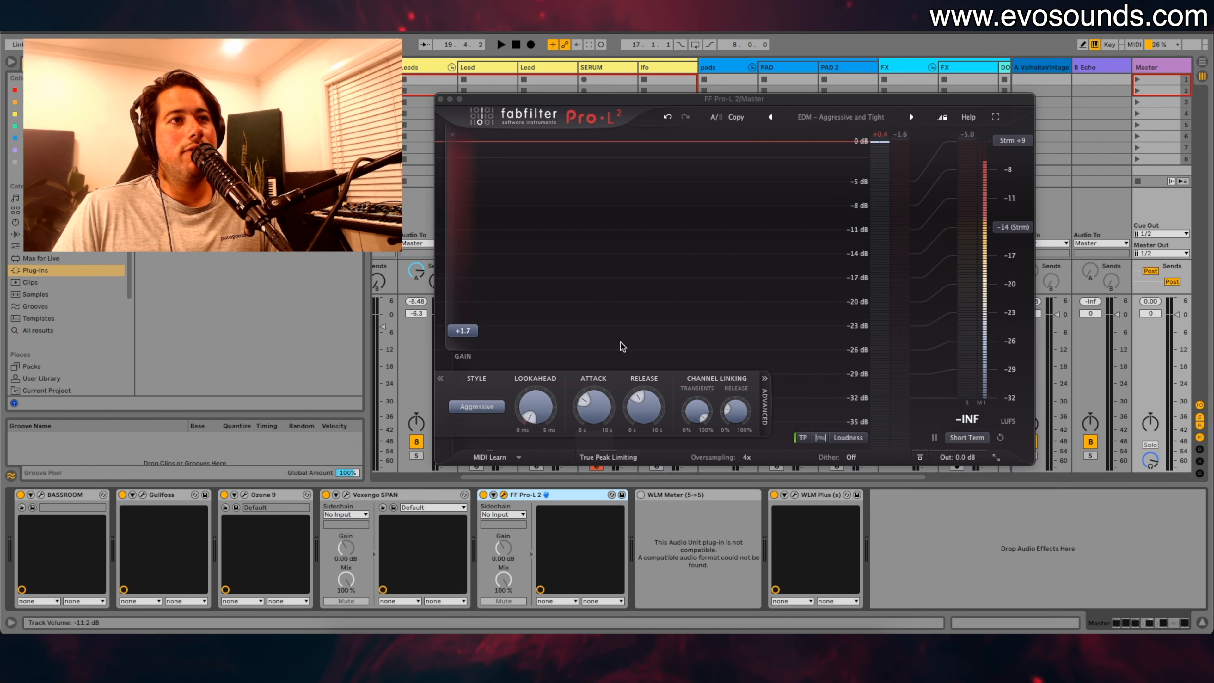
{"action": "left_click", "coordinate": [441, 99]}
Step: Fold the Leads group in the mixer to hide its individual tracks
{"action": "left_click", "coordinate": [452, 67]}
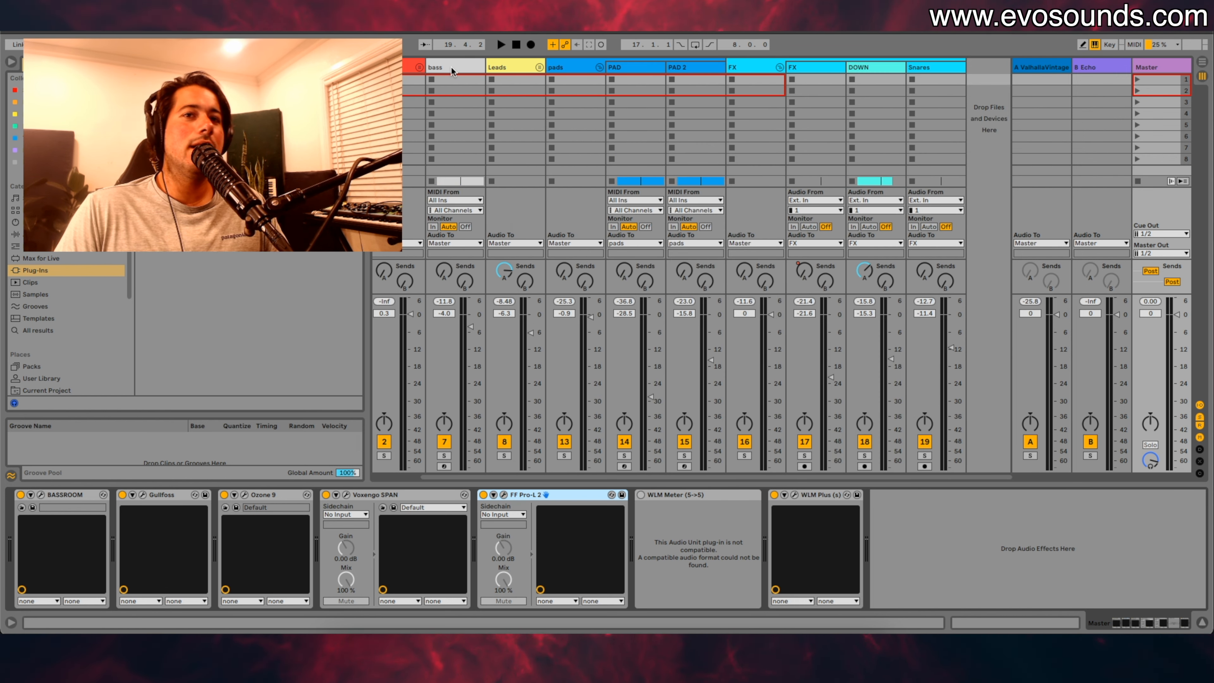